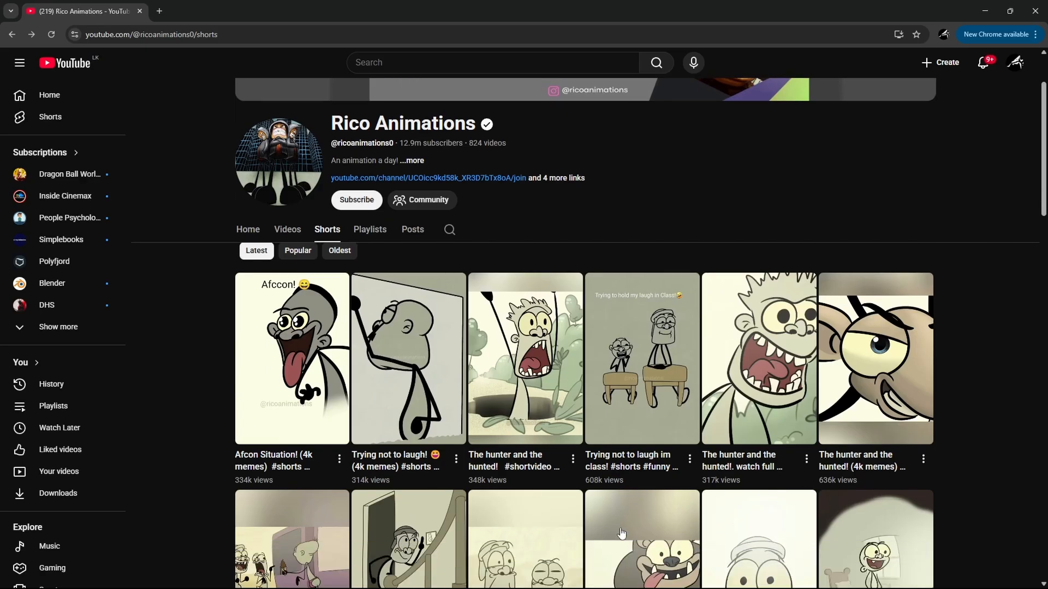
pyautogui.scroll(5, 552, 495)
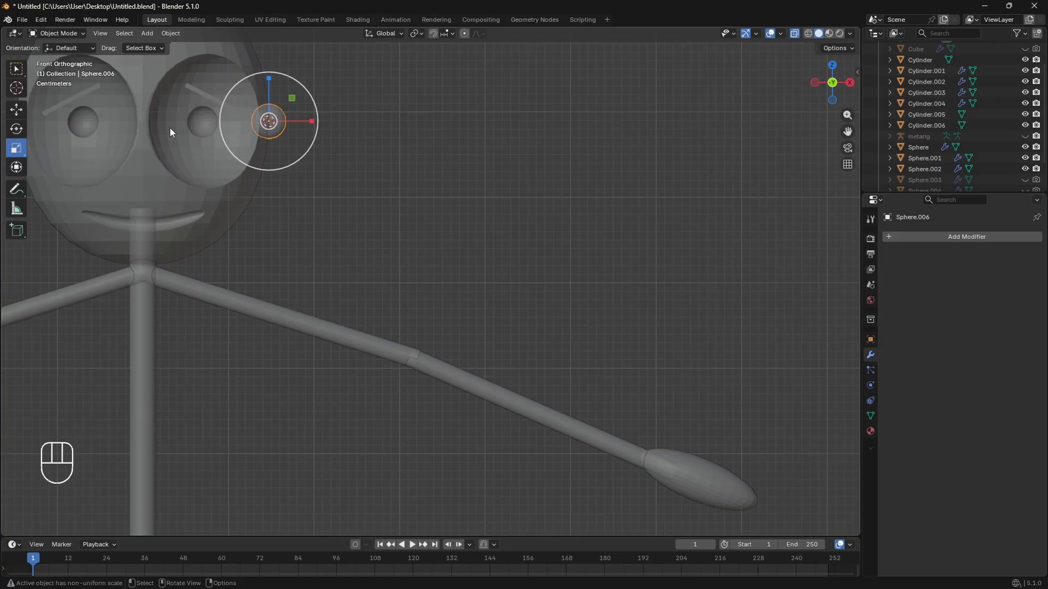
# Stretch the ear sphere beside the head along the Z axis by a factor of about 1.4.
pyautogui.press('s')
pyautogui.press('x')
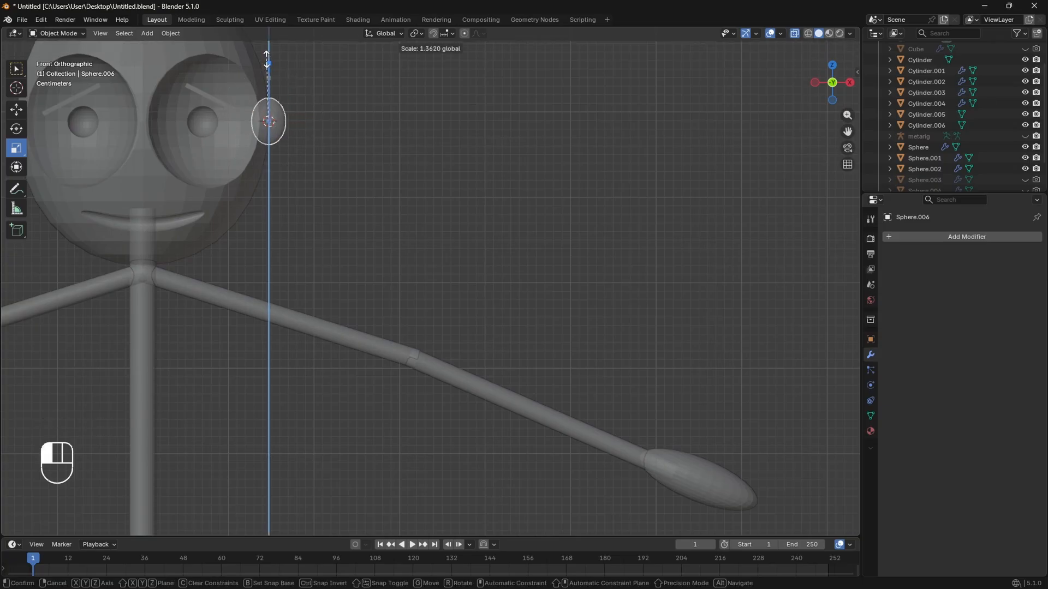
pyautogui.click(338, 168)
pyautogui.scroll(-2, 698, 177)
pyautogui.moveTo(847, 131); pyautogui.dragTo(1000, 123)
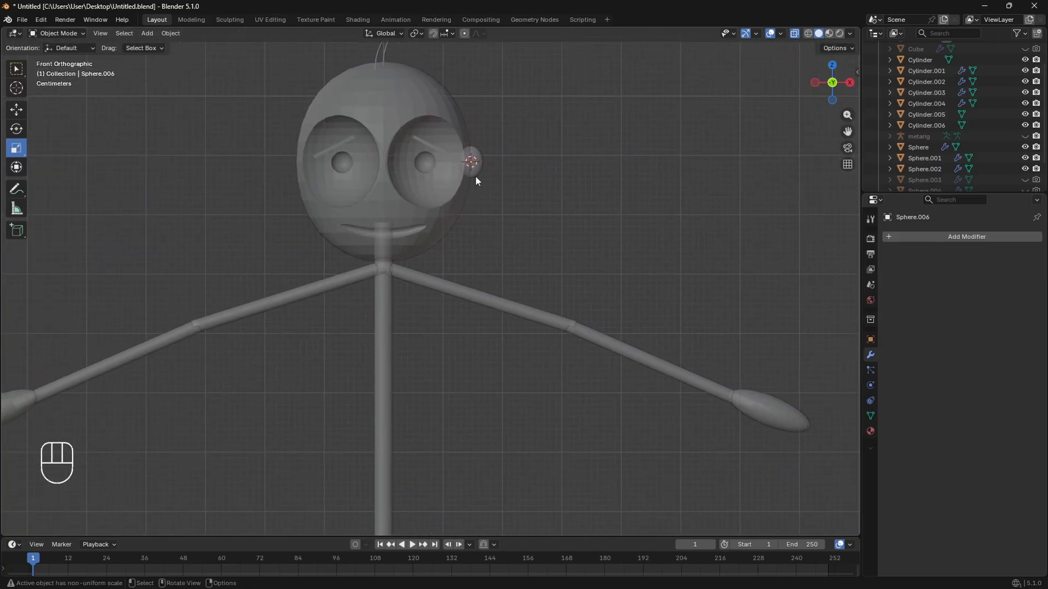
# Add a Mirror modifier on the X axis to the ear sphere, with the head Sphere as the mirror object.
pyautogui.click(474, 173)
pyautogui.click(931, 237)
pyautogui.click(931, 237)
pyautogui.click(886, 270)
pyautogui.click(1019, 311)
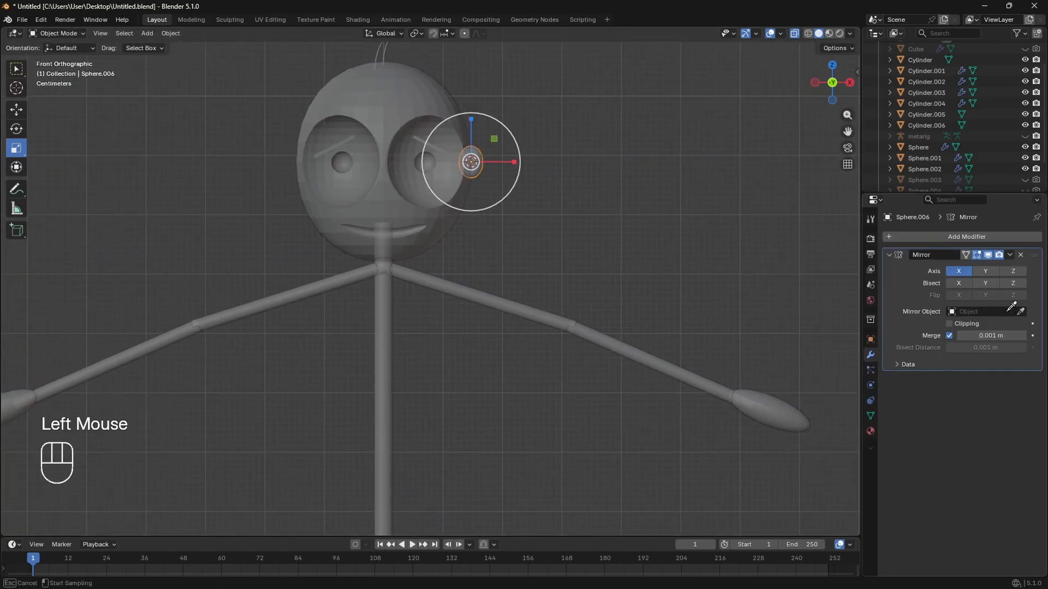
pyautogui.click(408, 98)
pyautogui.click(592, 104)
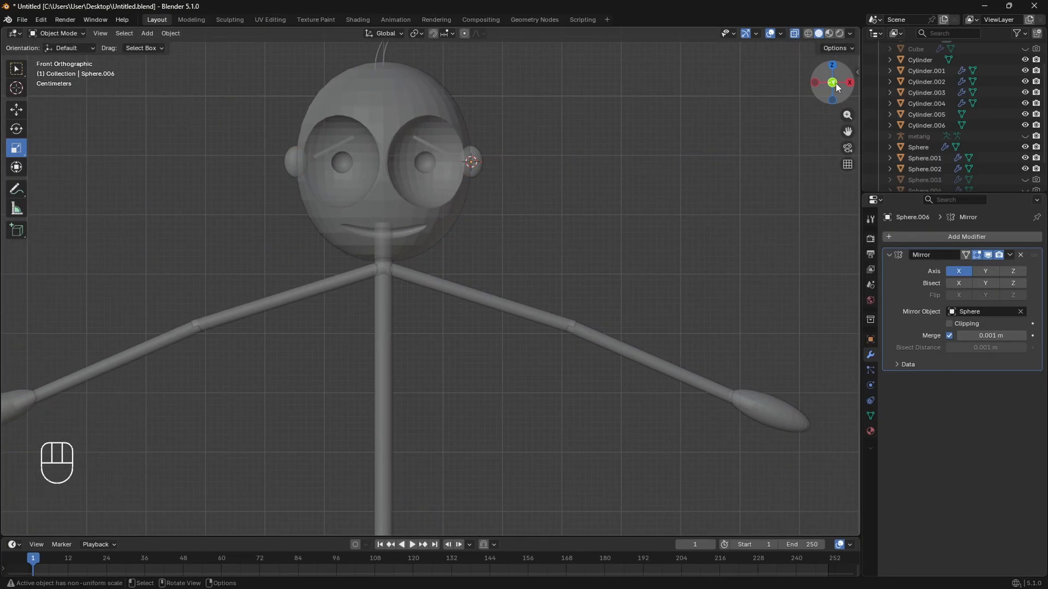
pyautogui.click(67, 20)
pyautogui.click(83, 32)
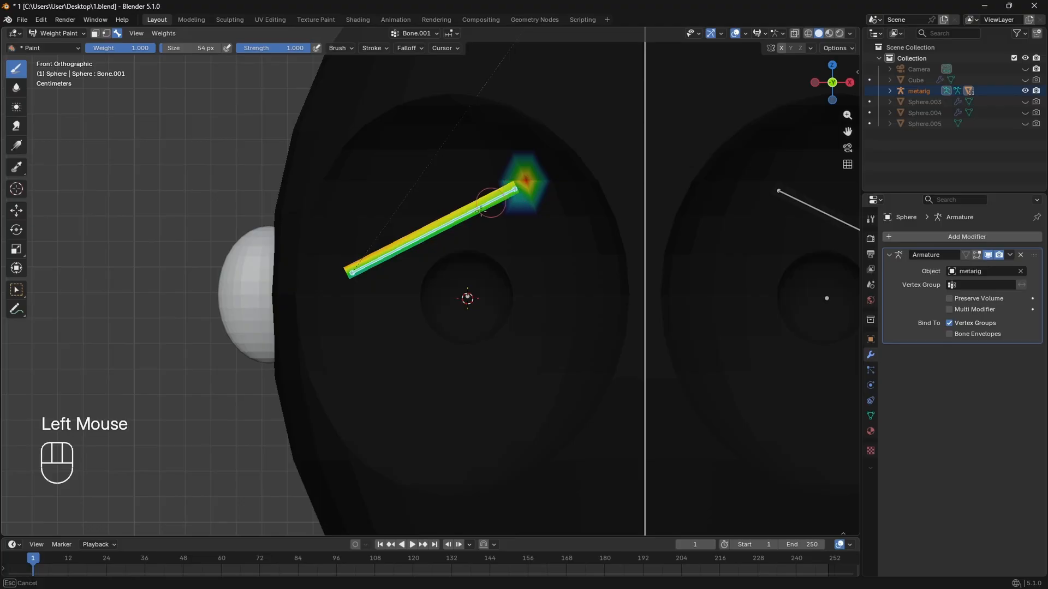
# Paint weight 1.000 for Bone.001 around the eyebrow and its eye on the head, then test the deformation by rotating the bone.
pyautogui.moveTo(518, 180)
pyautogui.mouseDown()
pyautogui.moveTo(480, 221)
pyautogui.moveTo(354, 256)
pyautogui.moveTo(491, 180)
pyautogui.moveTo(393, 240)
pyautogui.moveTo(346, 285)
pyautogui.moveTo(331, 281)
pyautogui.mouseUp()
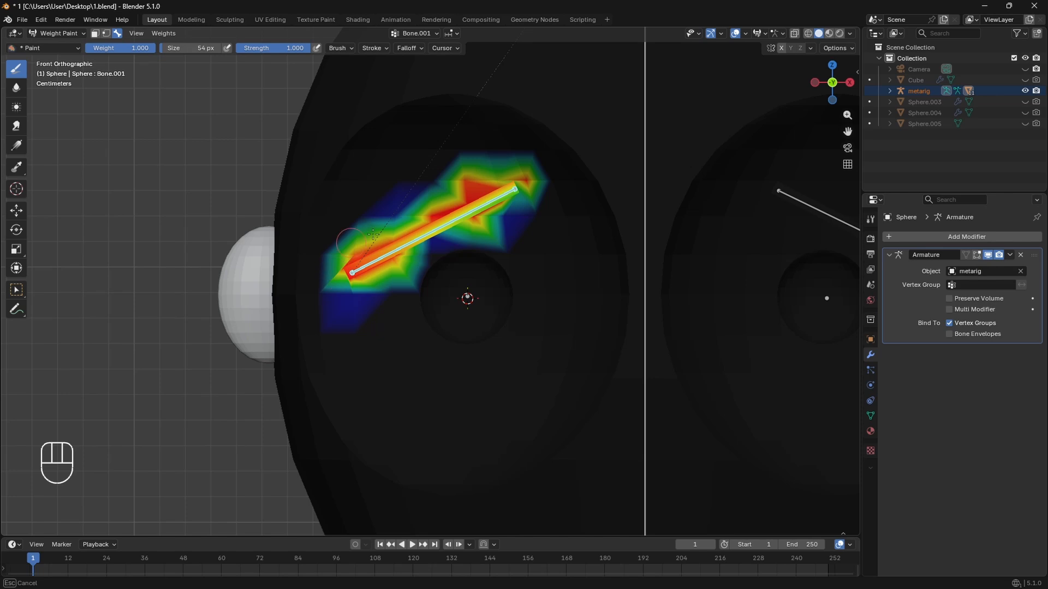
pyautogui.moveTo(373, 235)
pyautogui.mouseDown()
pyautogui.moveTo(327, 257)
pyautogui.moveTo(355, 298)
pyautogui.moveTo(568, 188)
pyautogui.moveTo(487, 230)
pyautogui.mouseUp()
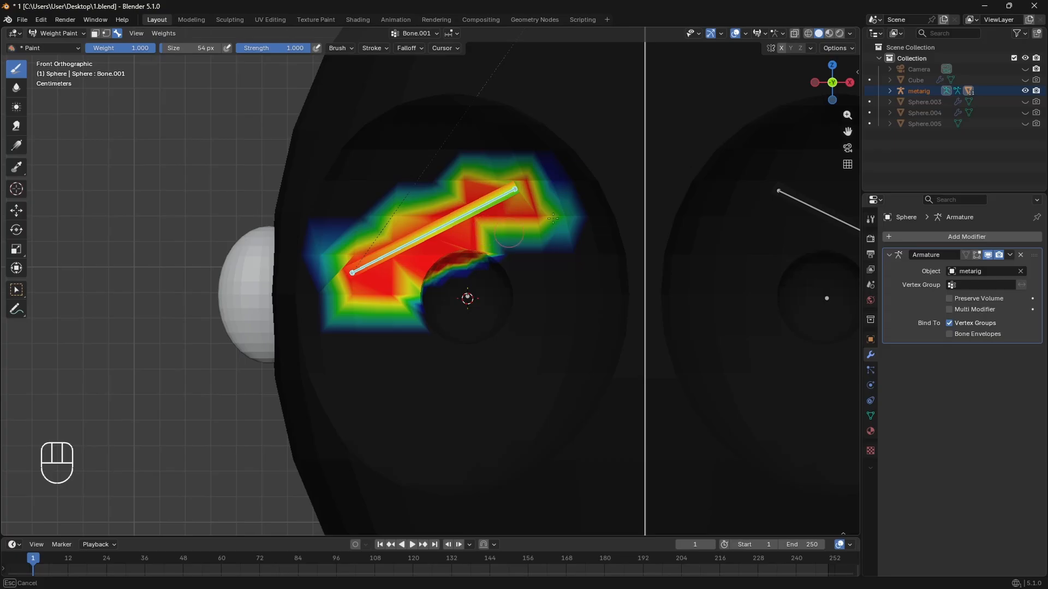
pyautogui.moveTo(553, 217)
pyautogui.mouseDown()
pyautogui.moveTo(502, 191)
pyautogui.moveTo(354, 218)
pyautogui.moveTo(417, 190)
pyautogui.moveTo(481, 184)
pyautogui.mouseUp()
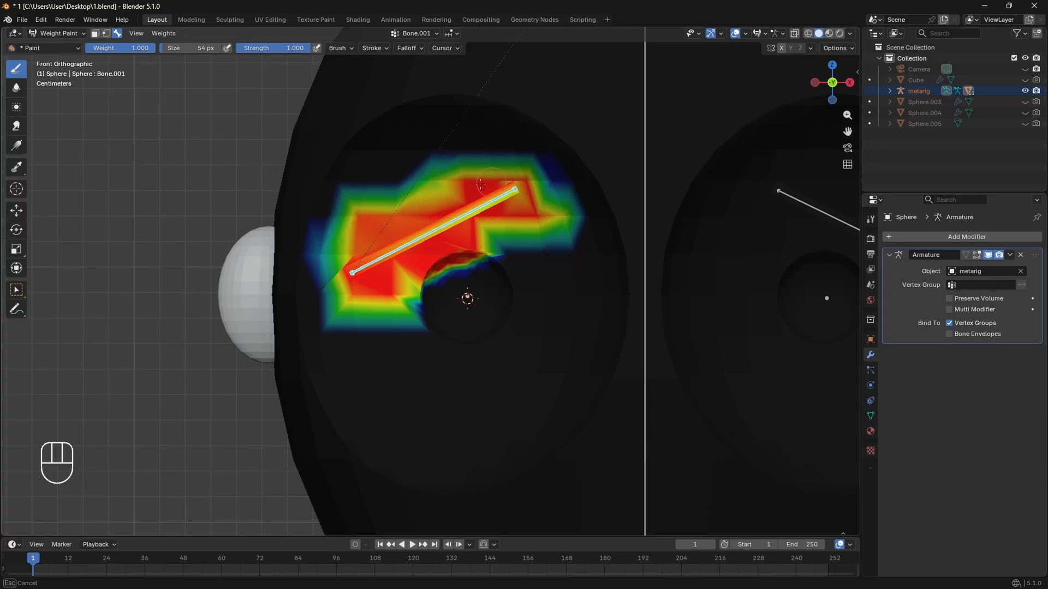
pyautogui.moveTo(355, 286); pyautogui.dragTo(415, 281)
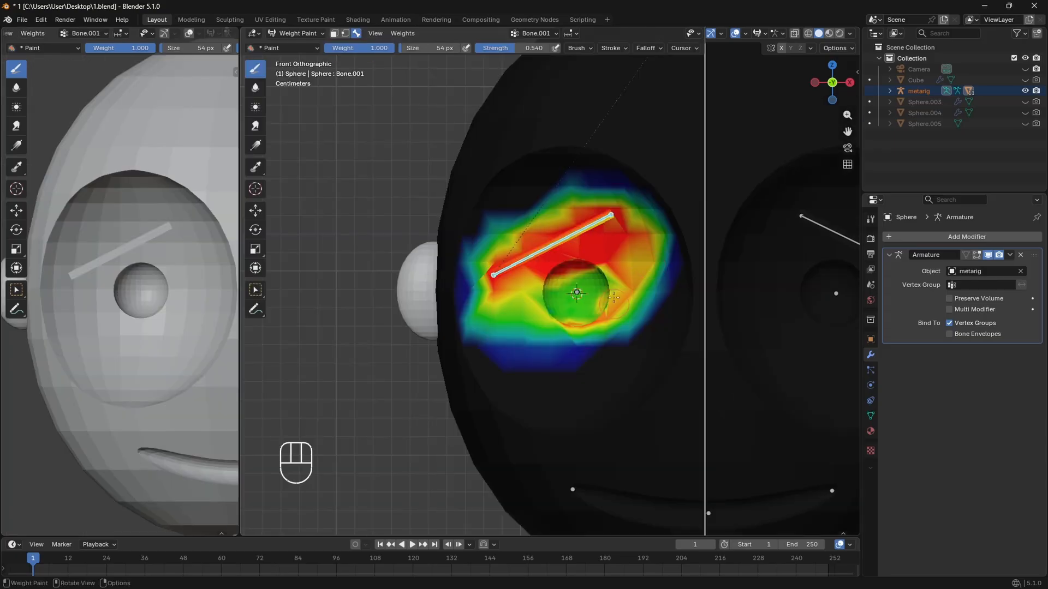
pyautogui.press('r')
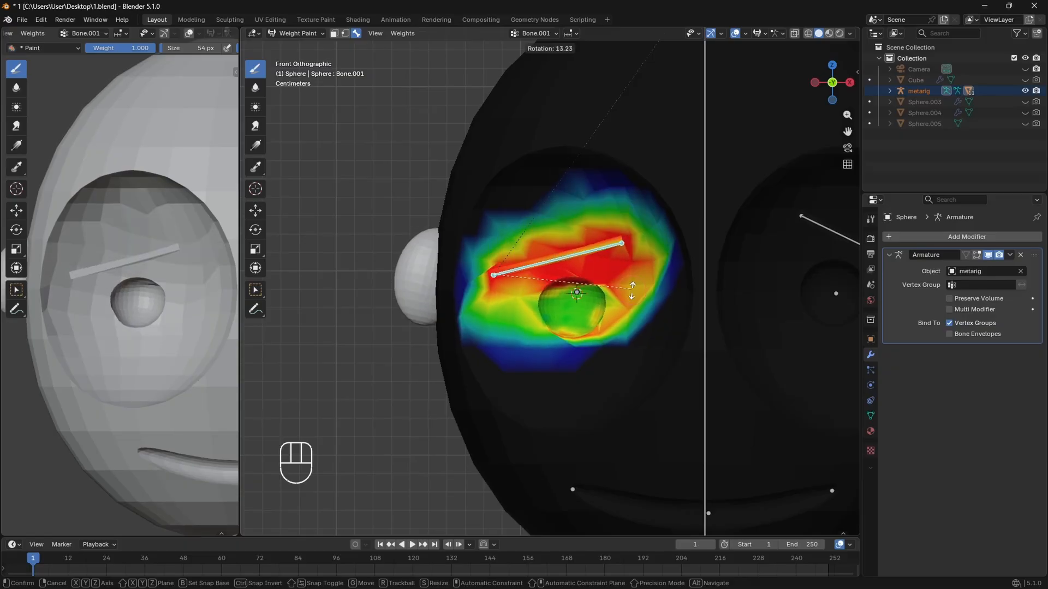
pyautogui.press('Escape')
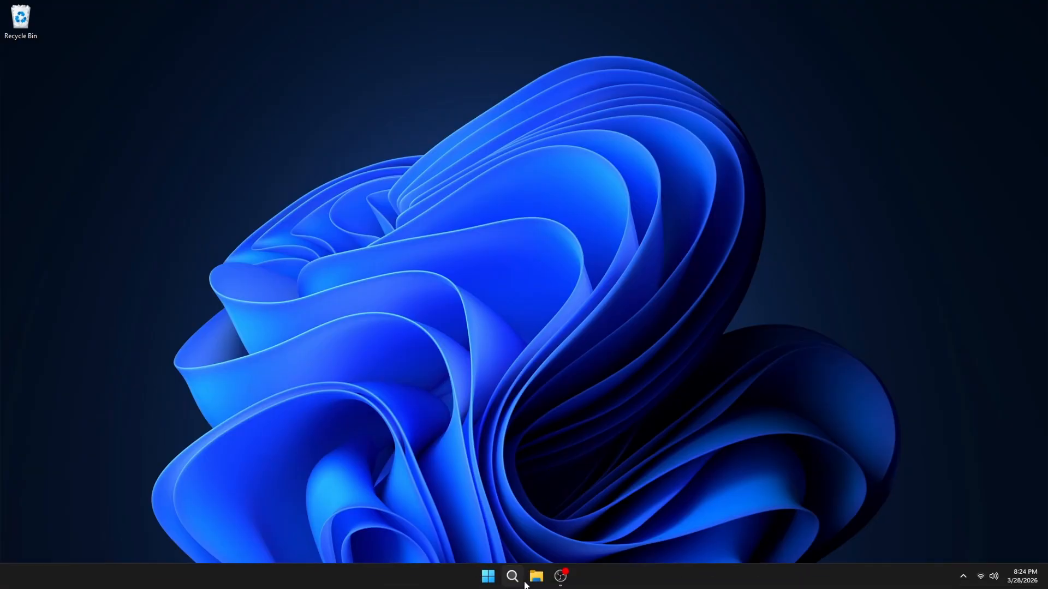
# Launch Blender 5.1 from the desktop search and dismiss its splash screen.
pyautogui.click(512, 577)
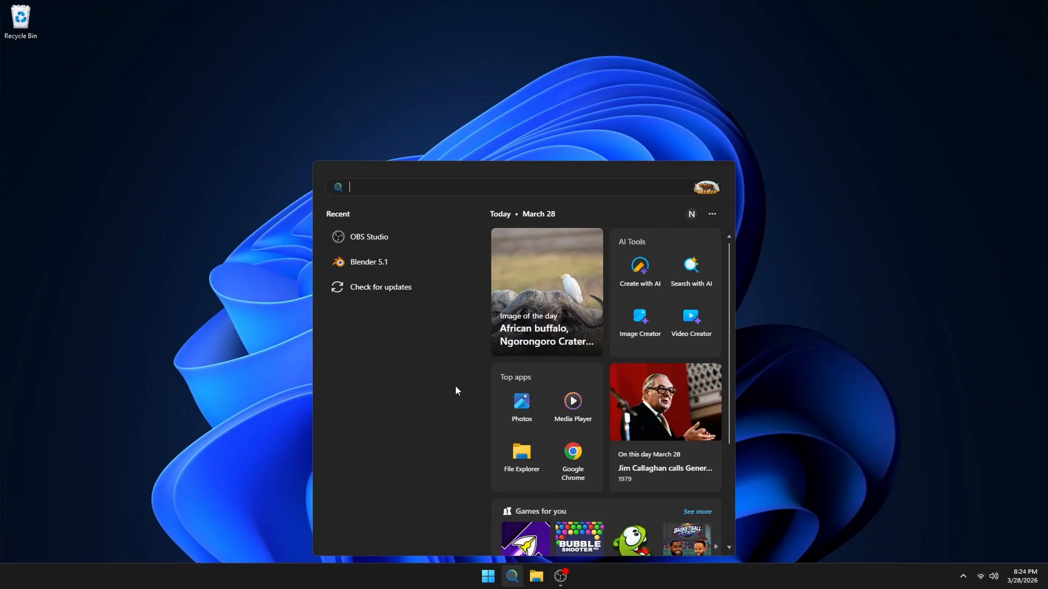
pyautogui.click(409, 263)
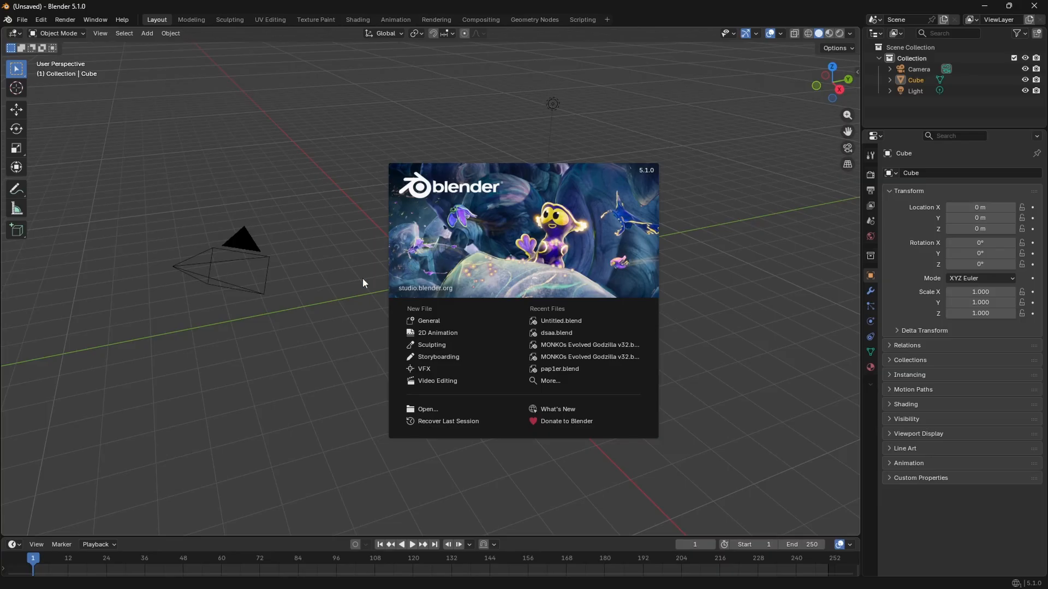
pyautogui.click(349, 281)
pyautogui.scroll(-3, 440, 426)
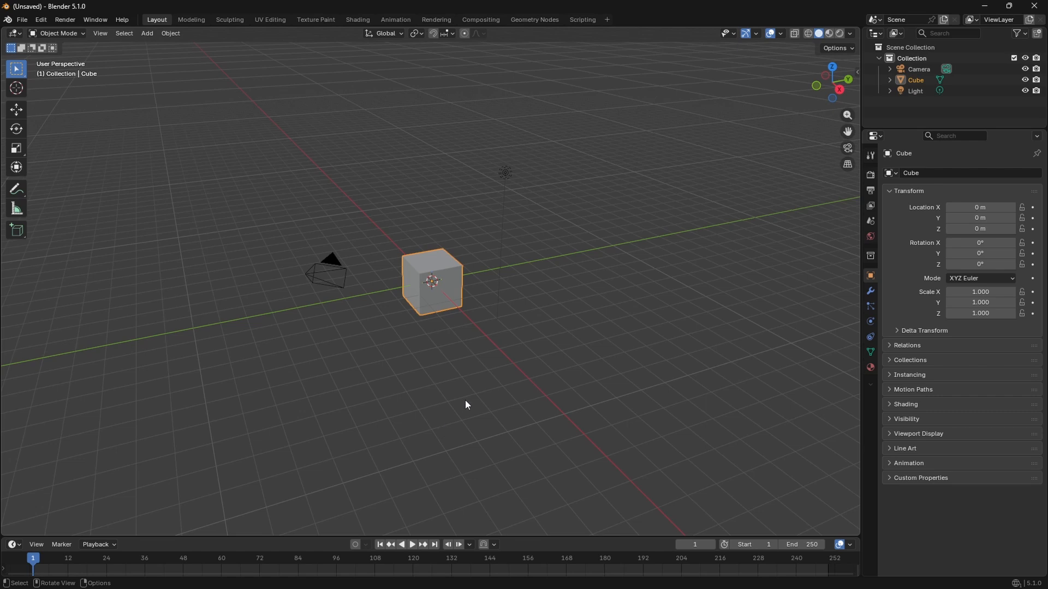
# Enable the Screencast Keys overlay in the 3D viewport.
pyautogui.press('n')
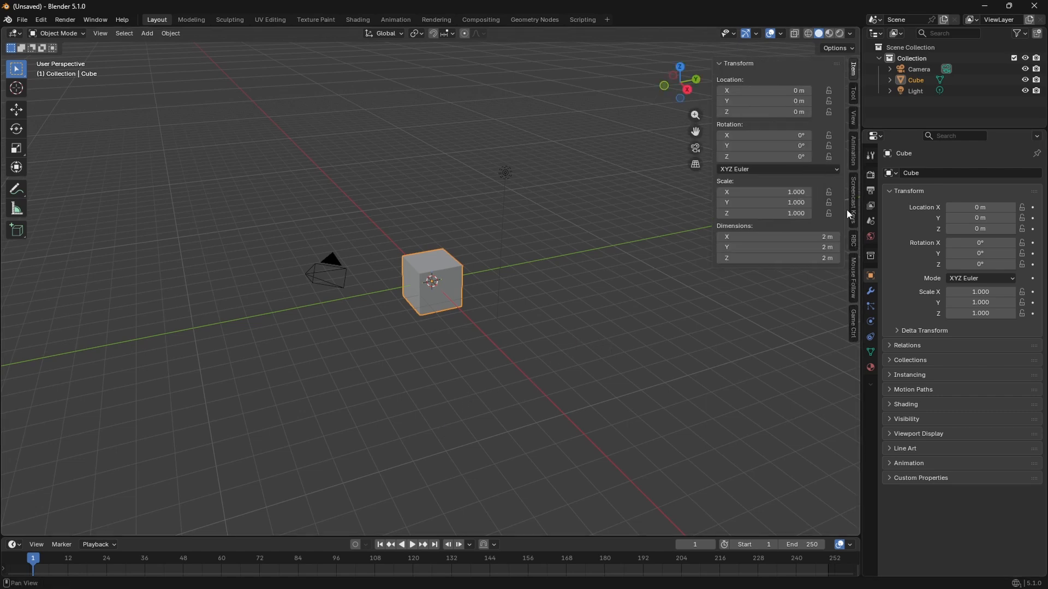
pyautogui.click(853, 200)
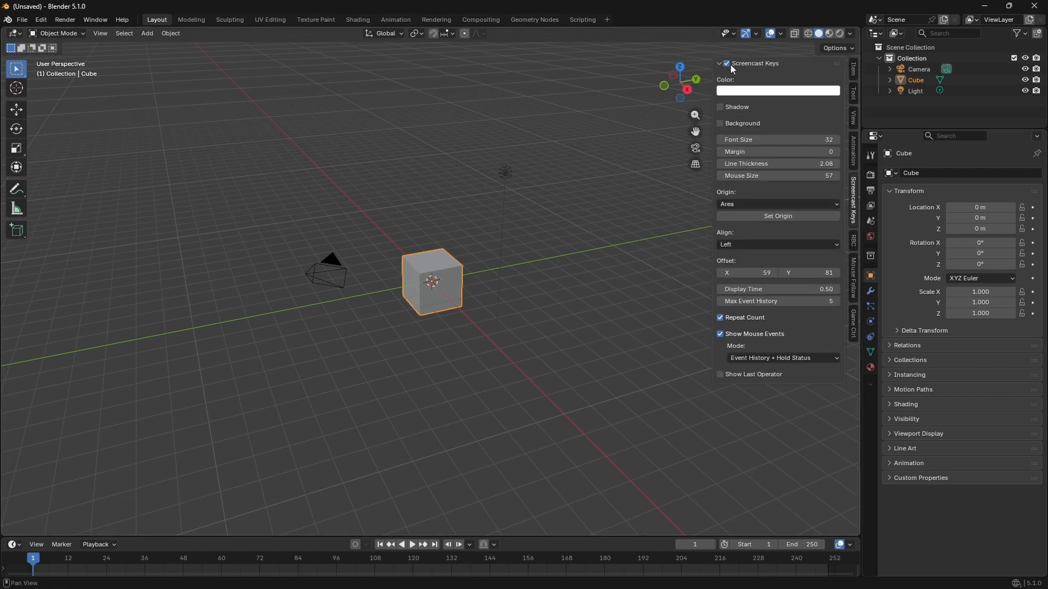
pyautogui.click(597, 266)
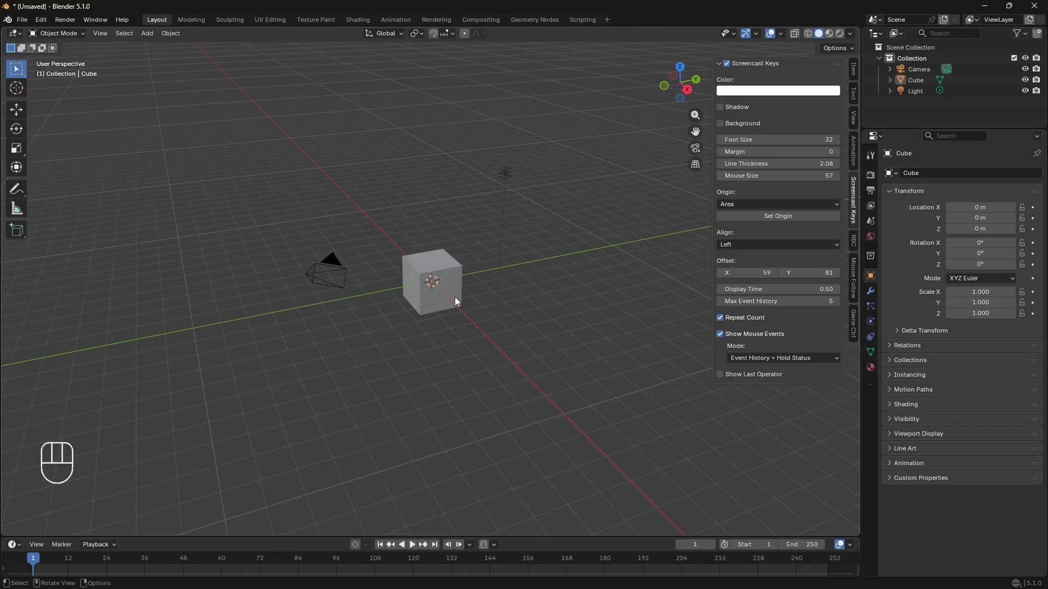
# Delete the default cube and light, and hide the viewport sidebar.
pyautogui.moveTo(583, 330); pyautogui.dragTo(427, 149)
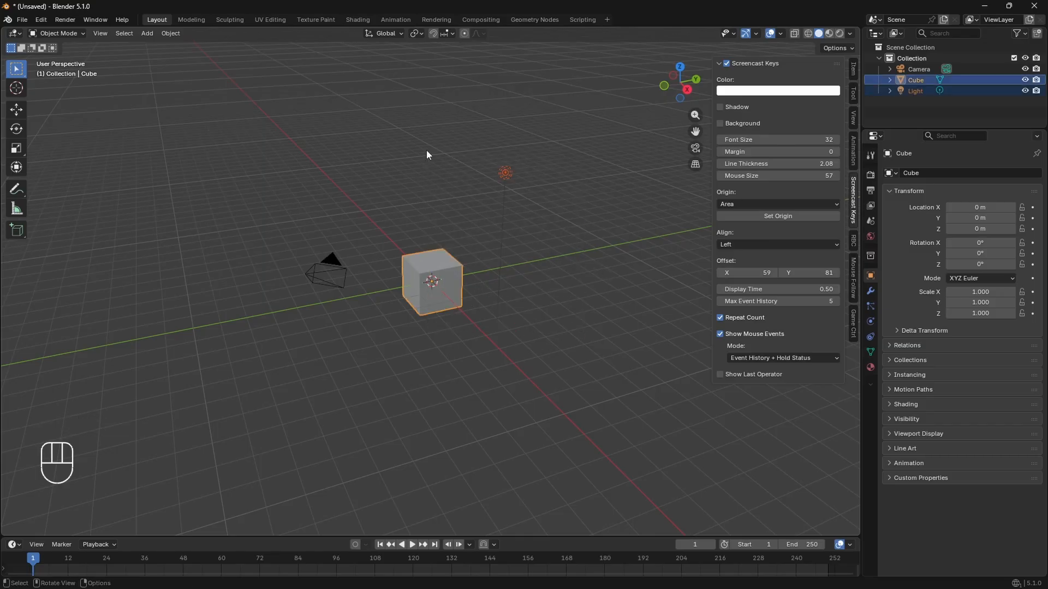
pyautogui.press('x')
pyautogui.click(428, 151)
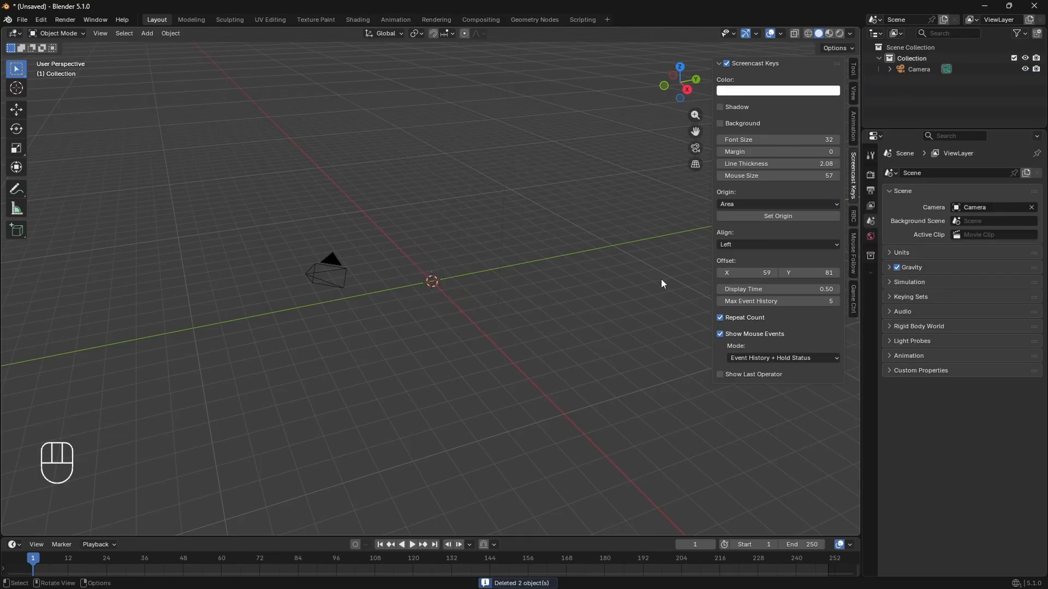
pyautogui.press('n')
# Switch to the front orthographic view and align the camera to it.
pyautogui.moveTo(650, 277); pyautogui.dragTo(504, 374, button='middle')
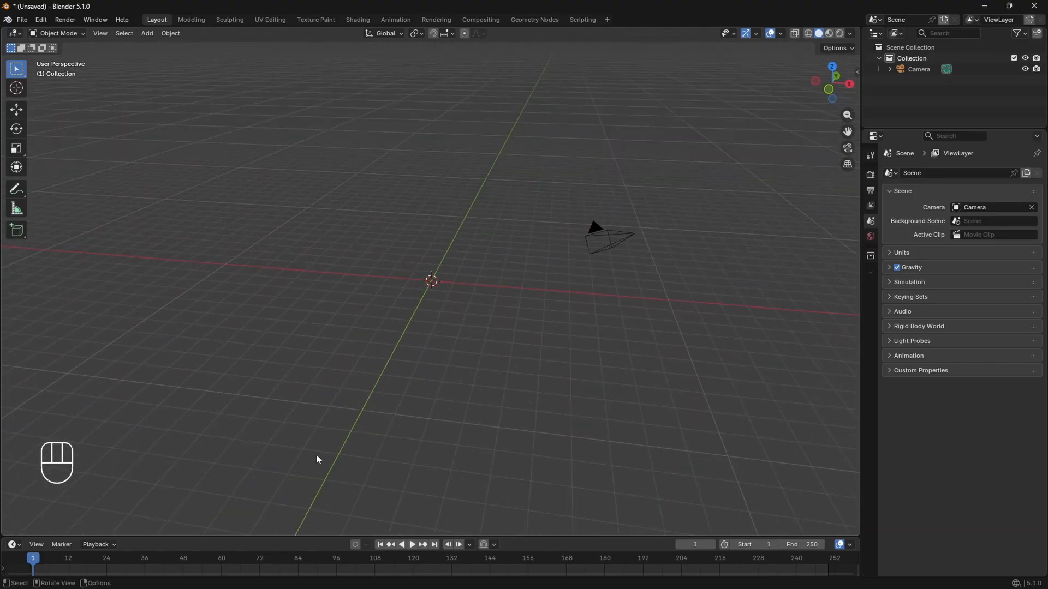
pyautogui.click(829, 90)
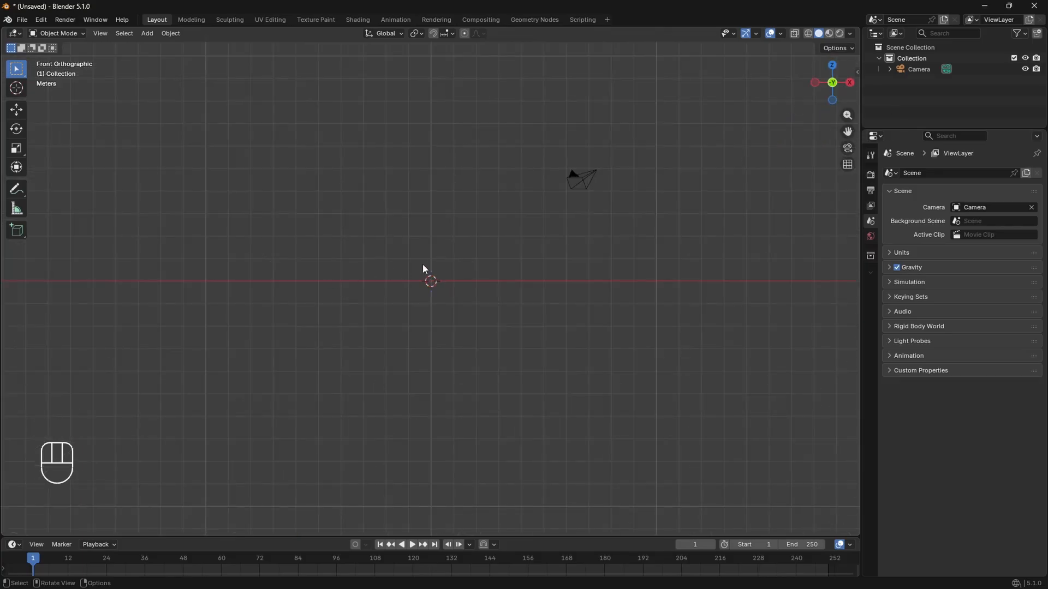
pyautogui.press('ctrl+alt+KP_0')
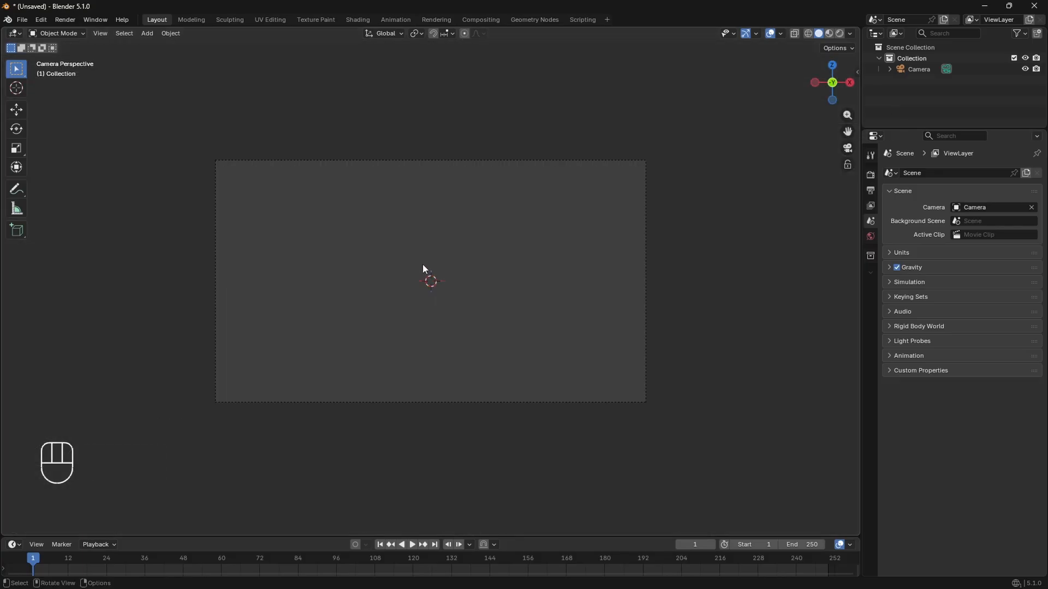
# Move the camera along the Y axis towards the origin, to about Y -14.6 m.
pyautogui.scroll(-1, 470, 329)
pyautogui.moveTo(471, 329); pyautogui.dragTo(293, 432, button='middle')
pyautogui.scroll(-3, 342, 424)
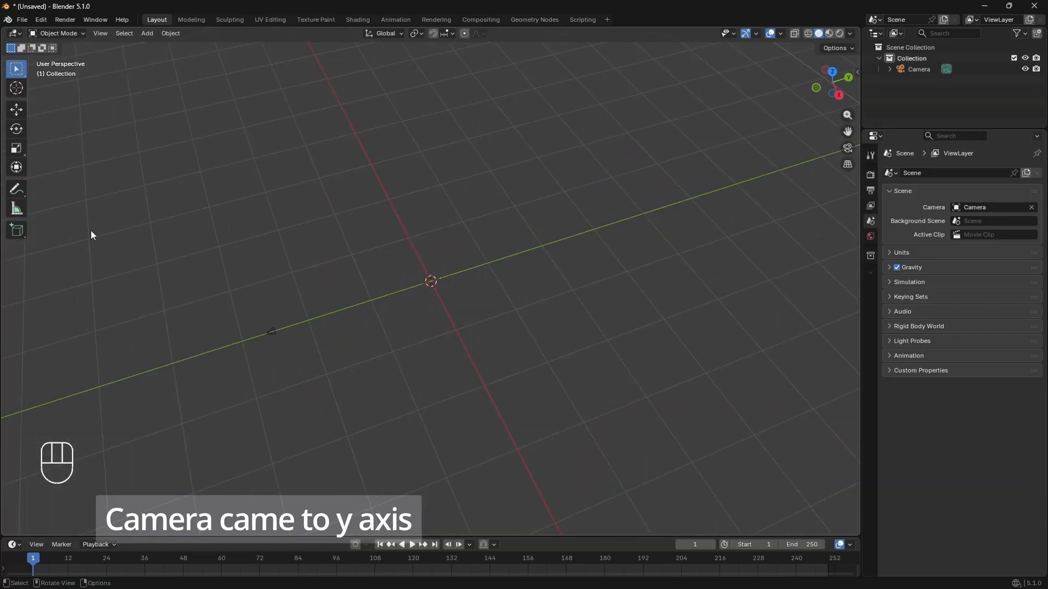
pyautogui.click(269, 332)
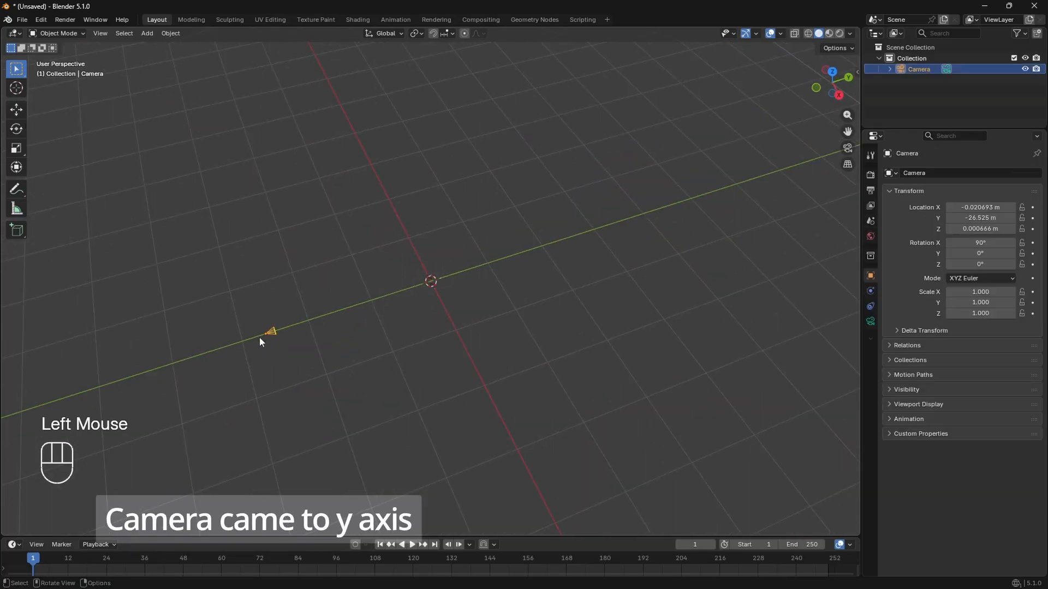
pyautogui.click(16, 109)
pyautogui.moveTo(309, 322); pyautogui.dragTo(389, 308)
pyautogui.click(446, 320)
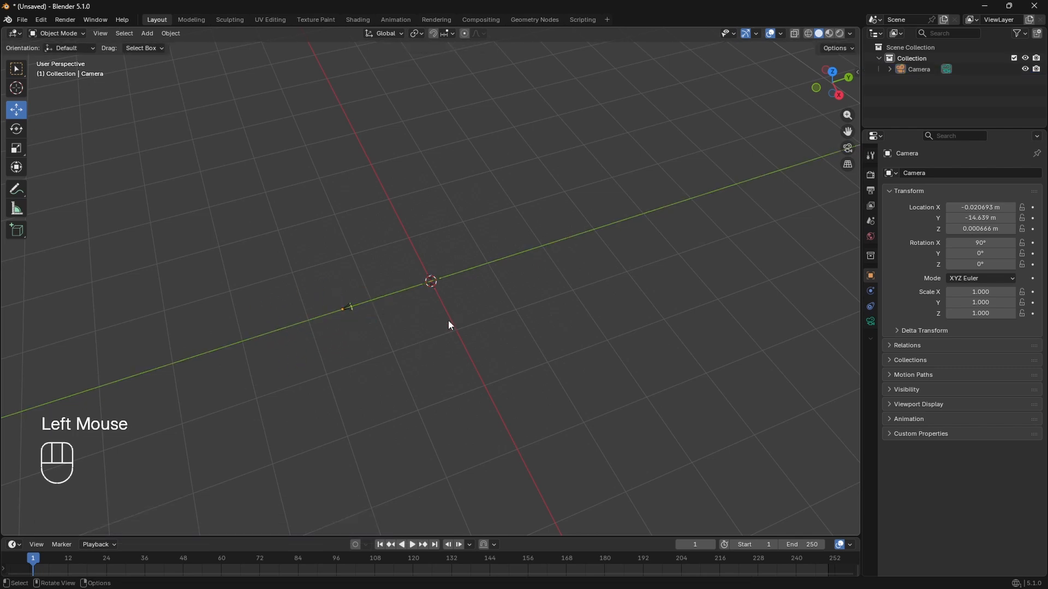
# Enable Freestyle in the scene's render settings.
pyautogui.scroll(2, 441, 318)
pyautogui.moveTo(441, 318); pyautogui.dragTo(505, 269, button='middle')
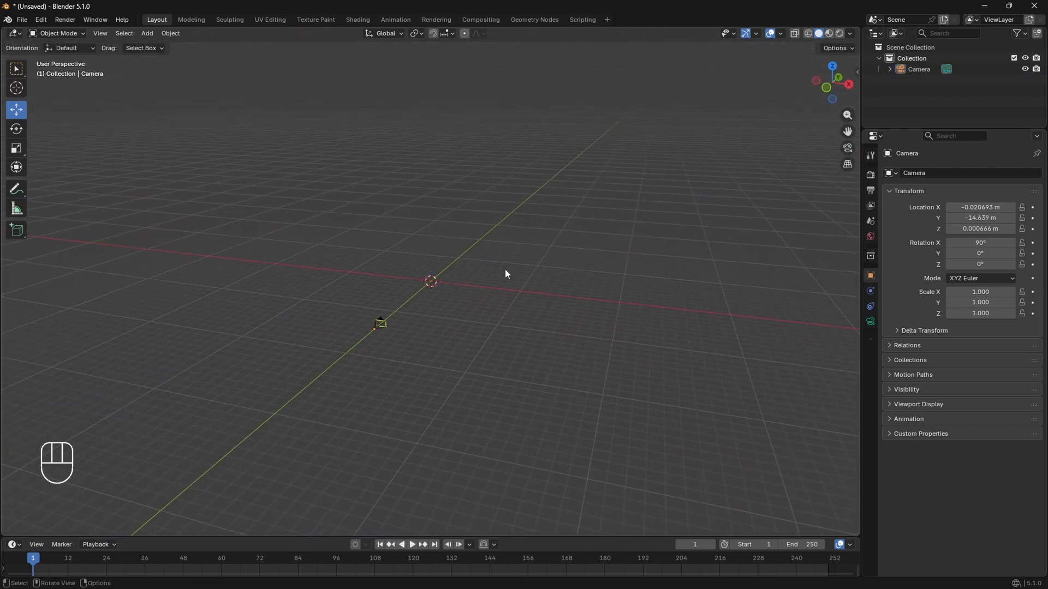
pyautogui.click(870, 175)
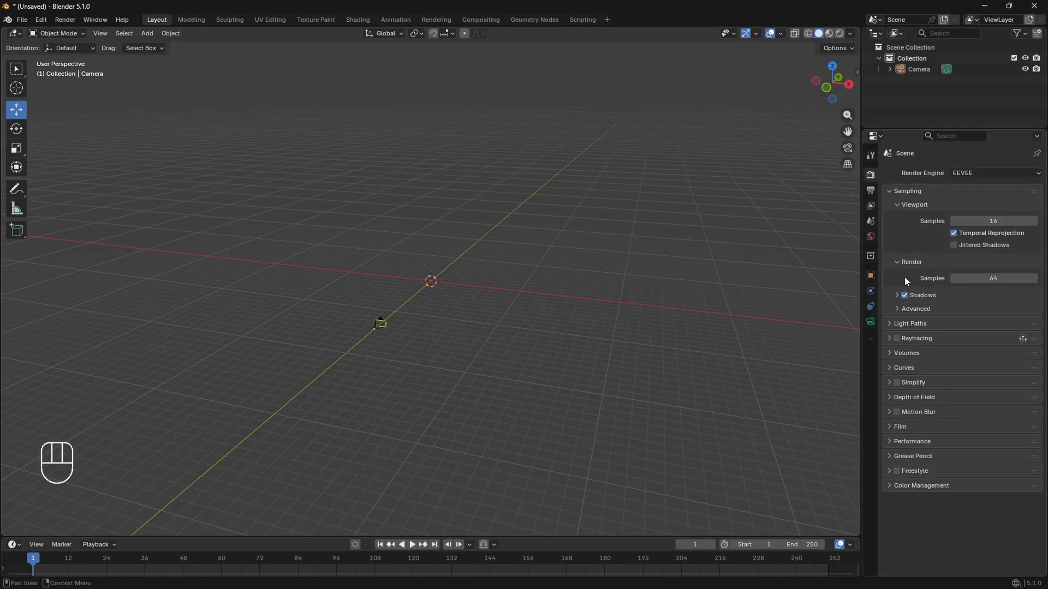
pyautogui.click(897, 472)
# Add a UV sphere mesh at the world origin.
pyautogui.moveTo(473, 311); pyautogui.dragTo(467, 316, button='middle')
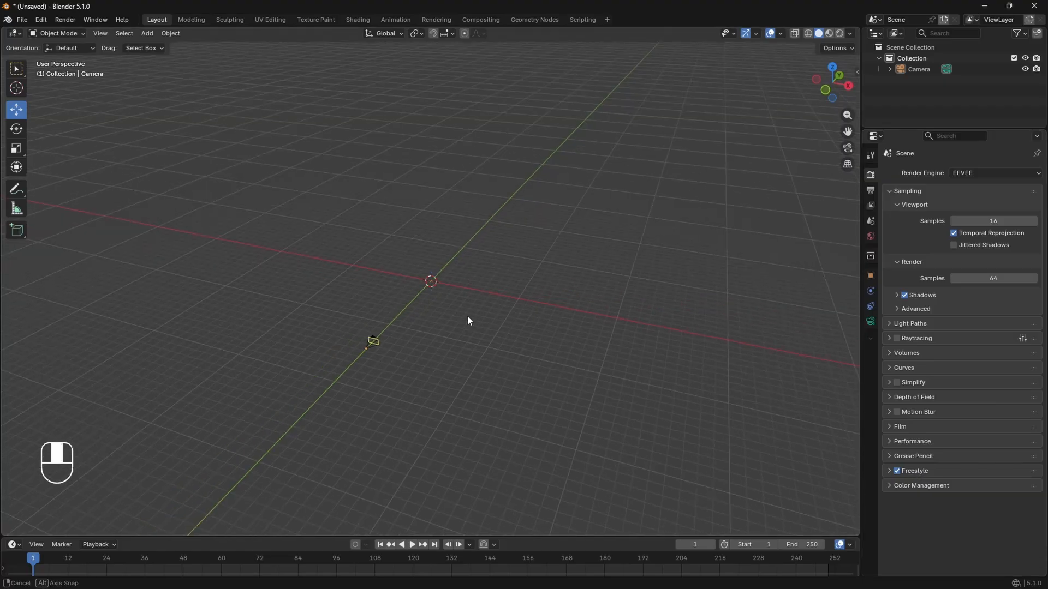
pyautogui.hotkey('shift', 'a')
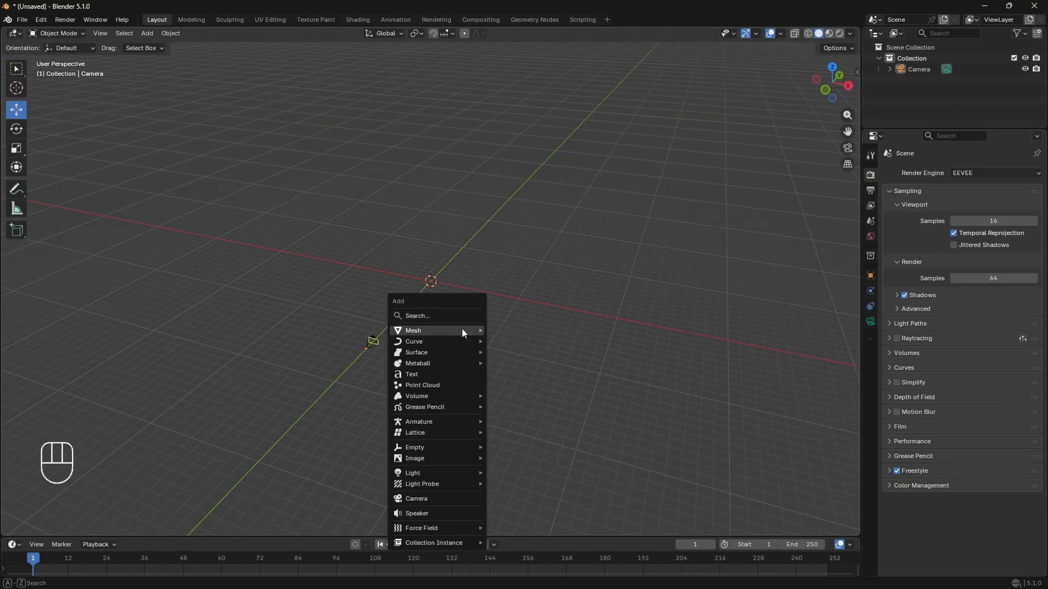
pyautogui.moveTo(461, 329)
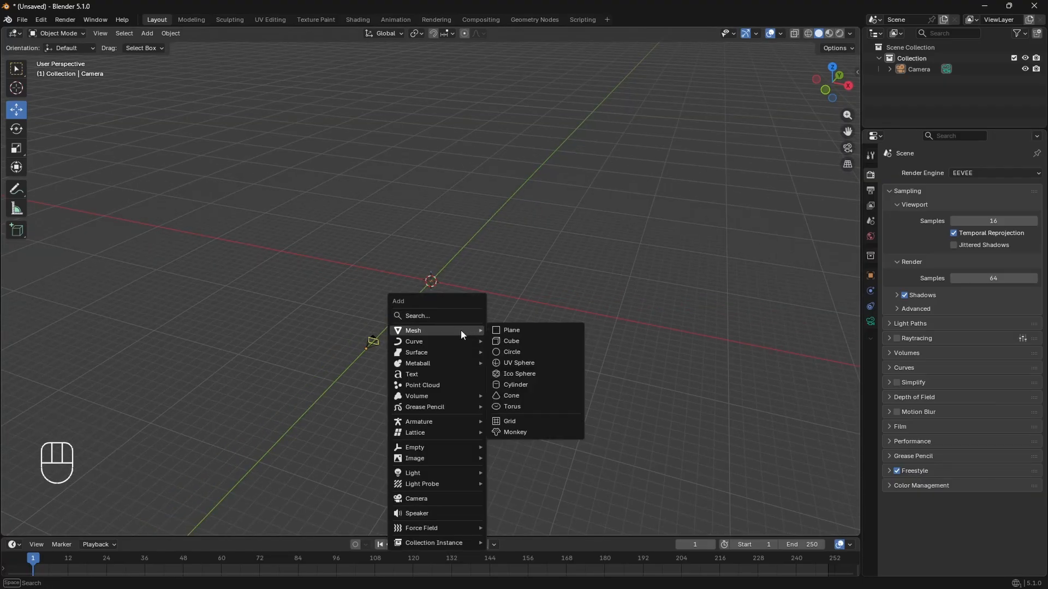
pyautogui.click(521, 364)
# Set the world background colour to pure white with a strength of 10.
pyautogui.moveTo(521, 365); pyautogui.dragTo(822, 216, button='middle')
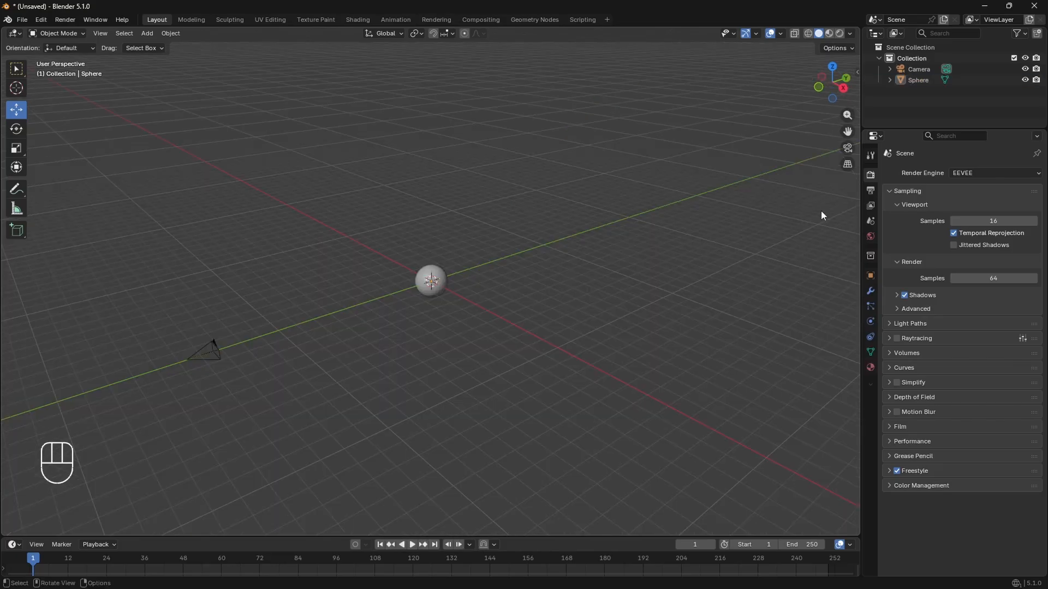
pyautogui.click(870, 238)
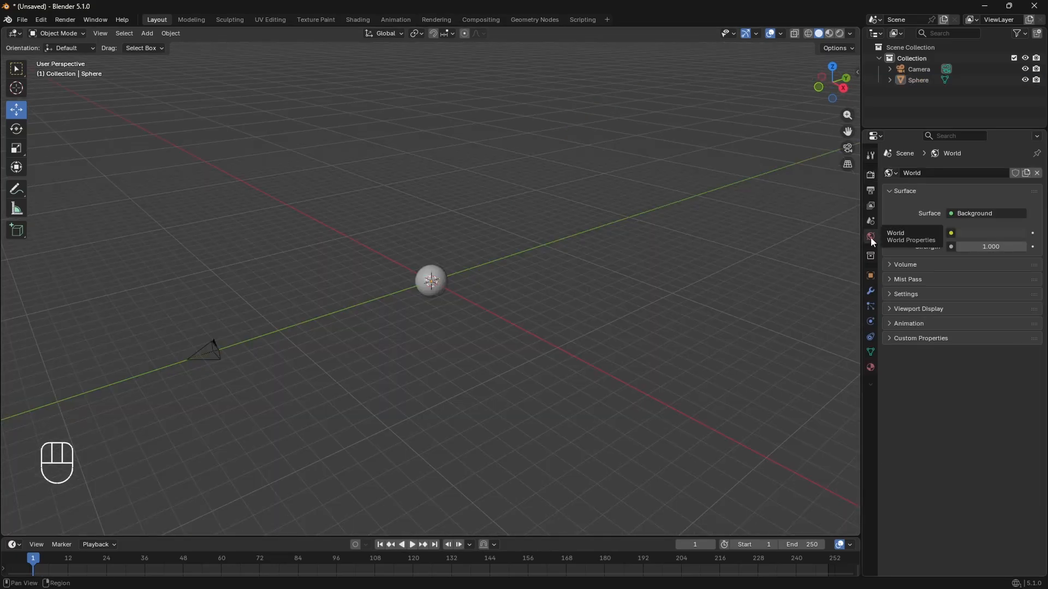
pyautogui.click(980, 236)
pyautogui.moveTo(1017, 108); pyautogui.dragTo(1018, 44)
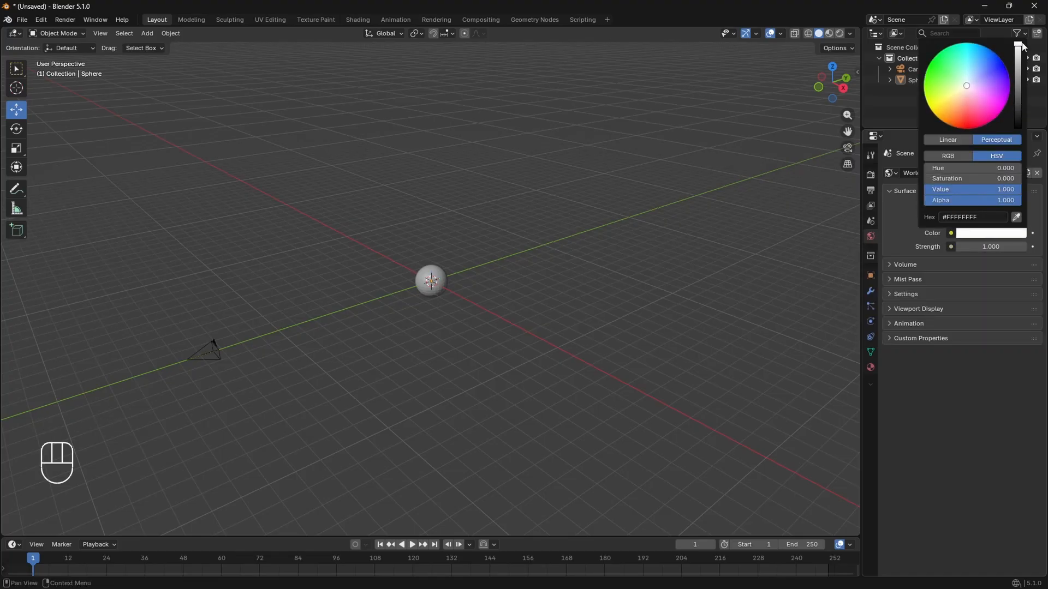
pyautogui.click(983, 247)
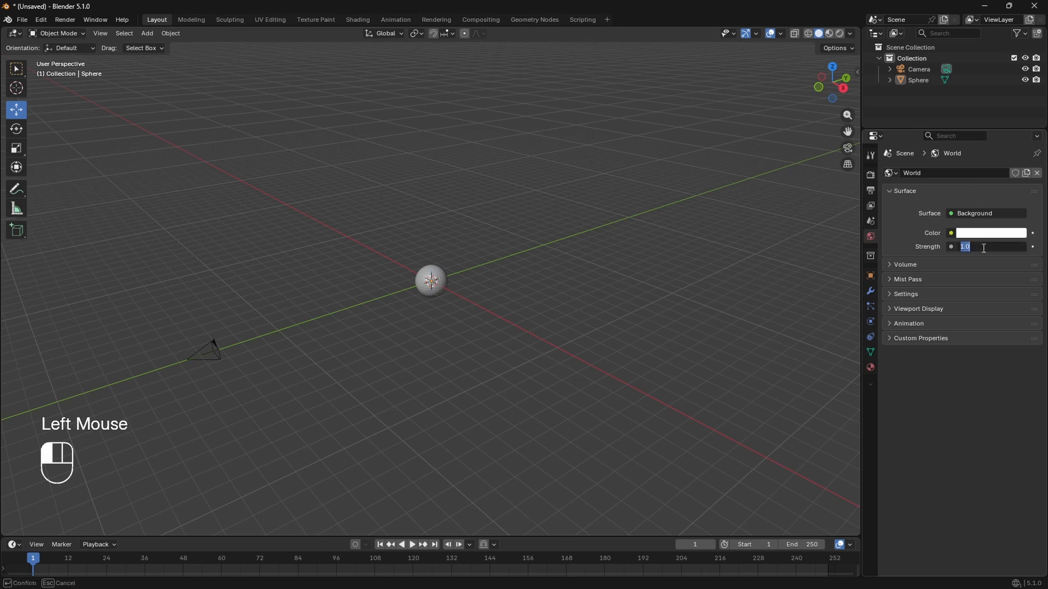
pyautogui.write('10')
pyautogui.press('Return')
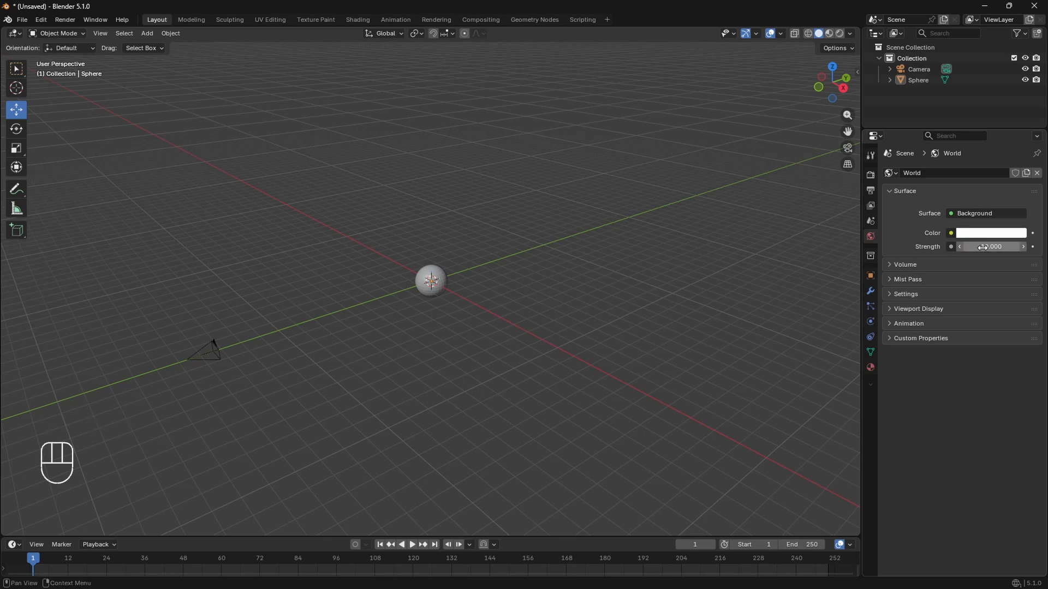
# Render the current frame to check the sphere's Freestyle outline, and close the render window.
pyautogui.click(73, 23)
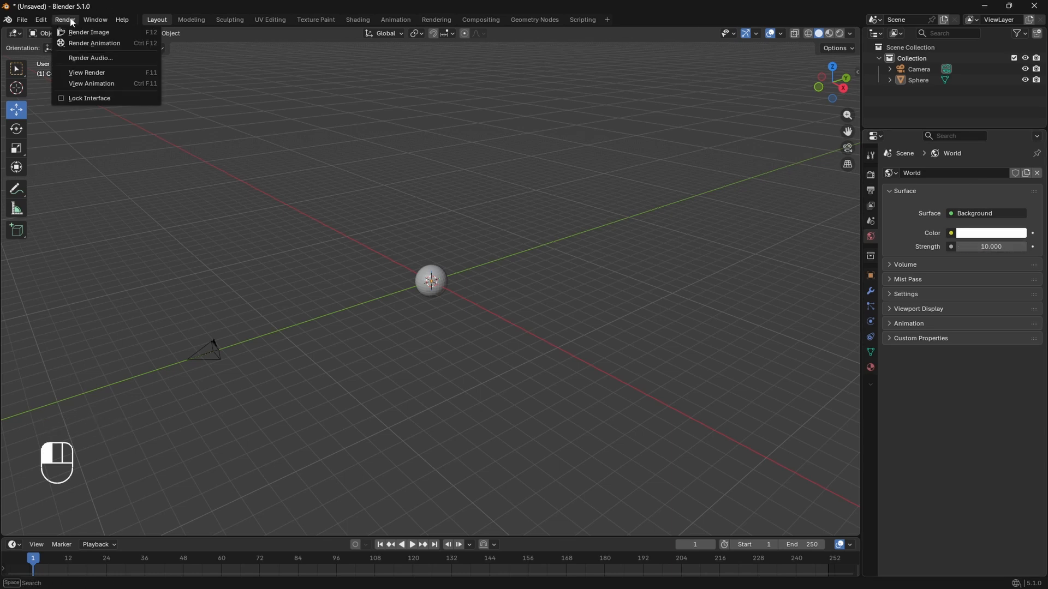
pyautogui.click(75, 33)
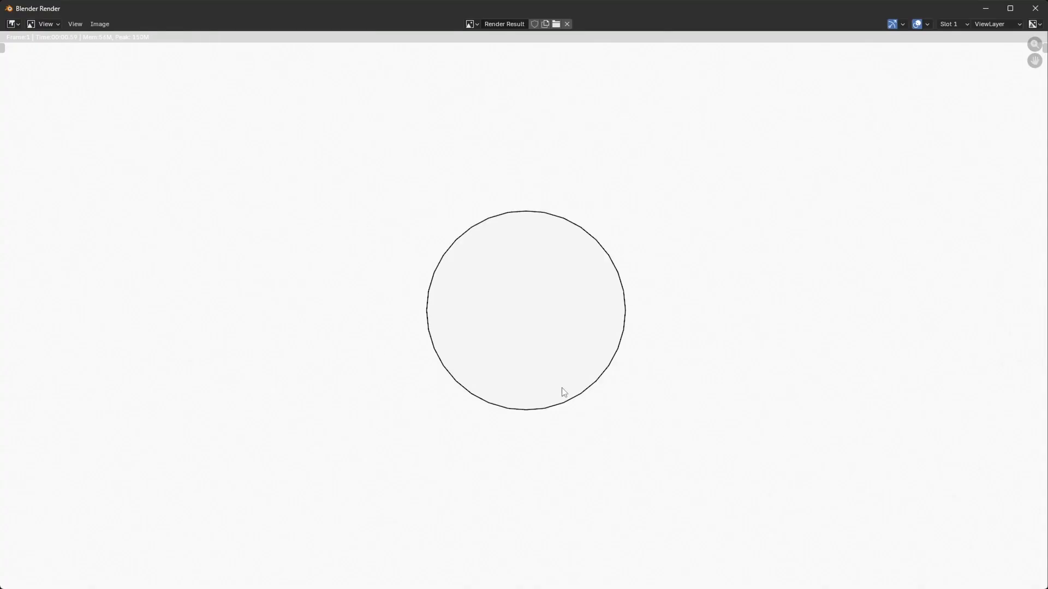
pyautogui.click(1035, 8)
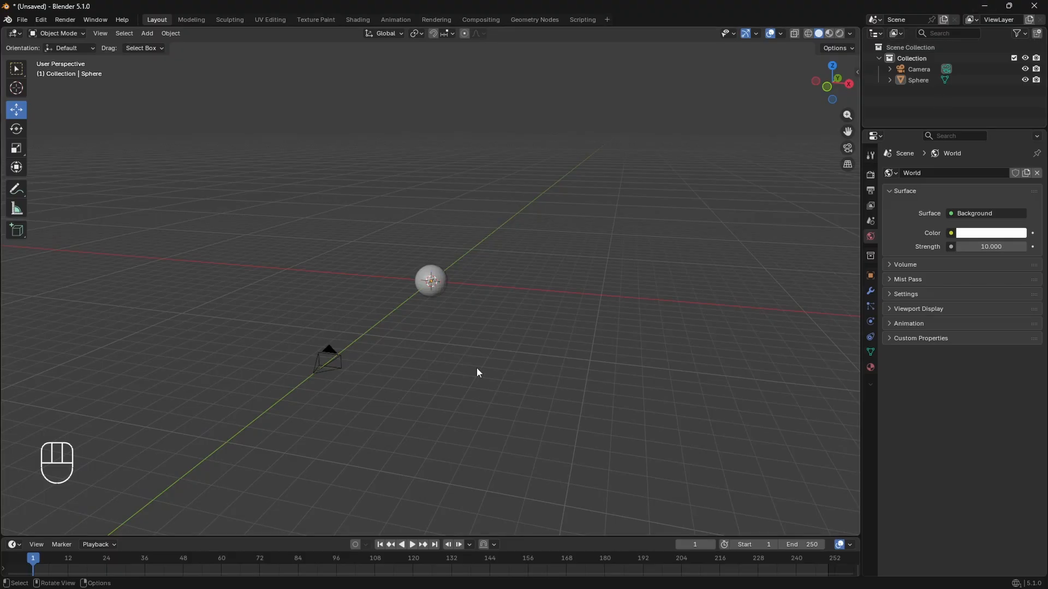
# Add a Rigify Basic Human meta-rig armature at the world origin.
pyautogui.hotkey('shift', 'a')
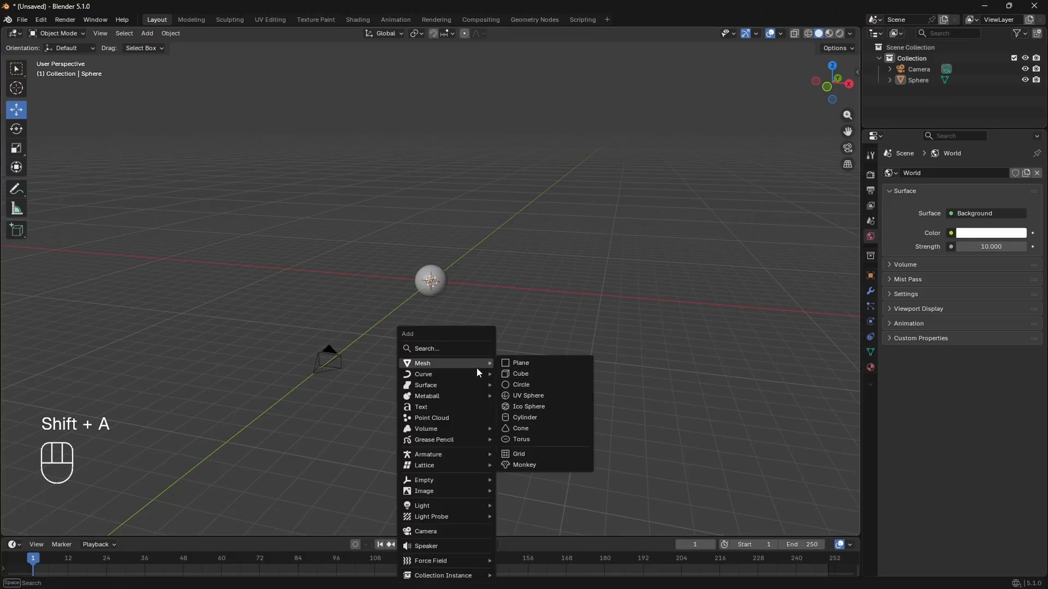
pyautogui.moveTo(446, 454)
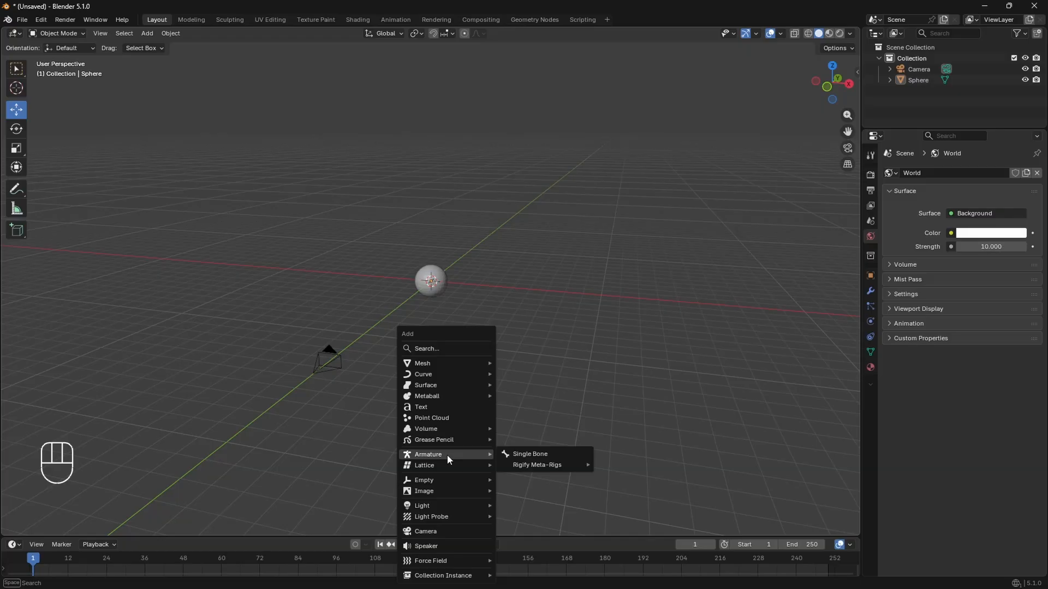
pyautogui.moveTo(556, 468)
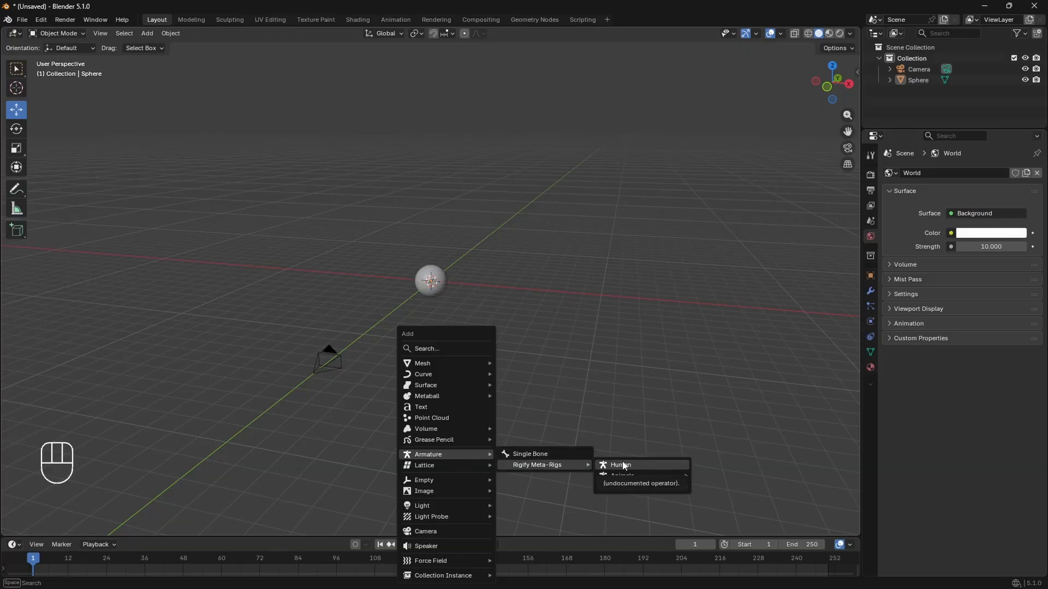
pyautogui.moveTo(618, 487)
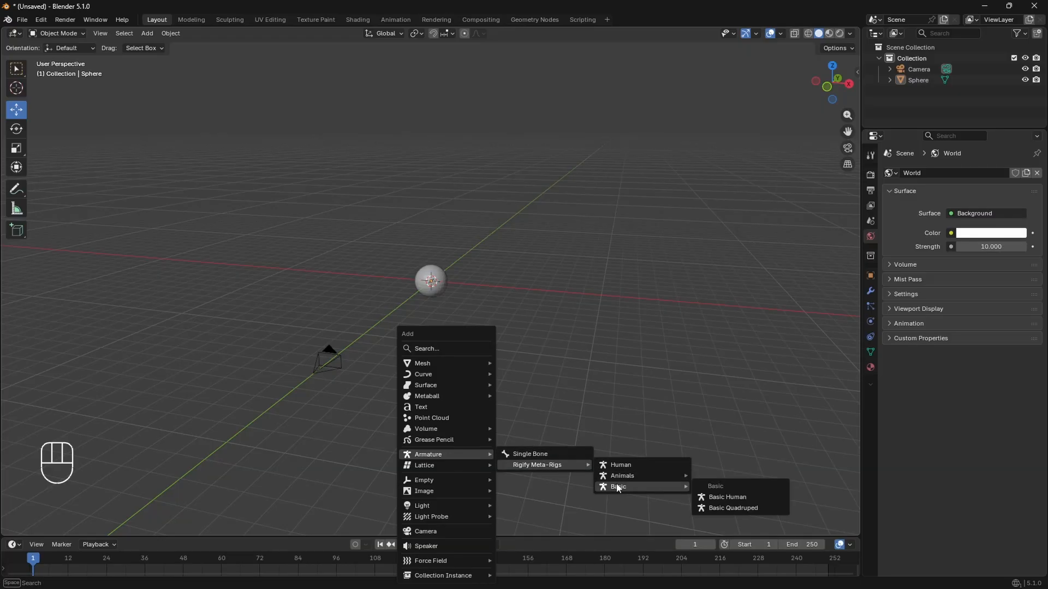
pyautogui.click(715, 498)
# Raise the sphere along the Z axis to the upper body of the meta-rig.
pyautogui.scroll(3, 391, 272)
pyautogui.moveTo(391, 272); pyautogui.dragTo(443, 286, button='middle')
pyautogui.click(417, 287)
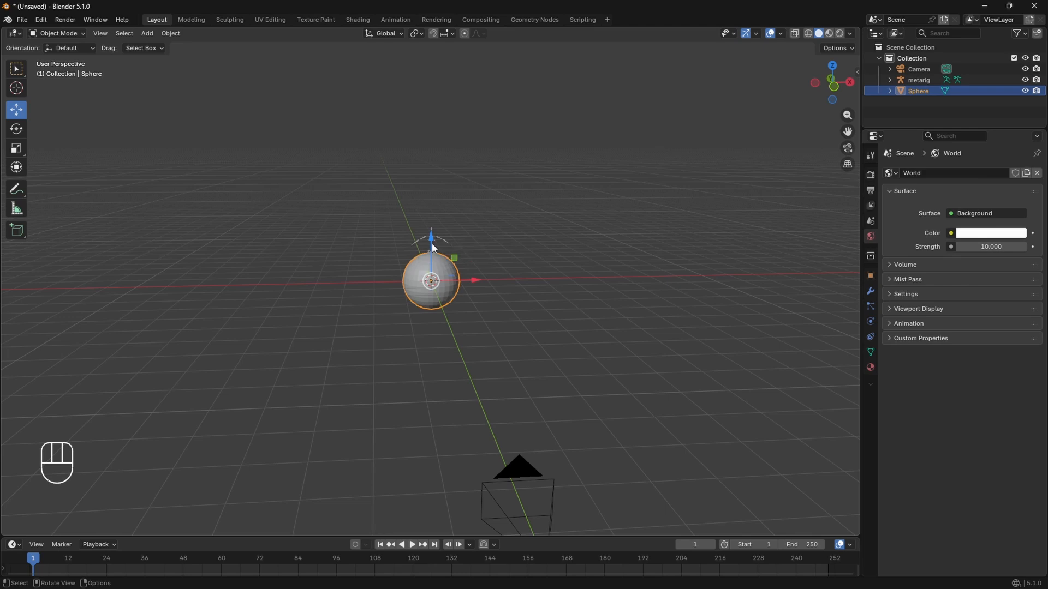
pyautogui.moveTo(435, 249); pyautogui.dragTo(449, 185)
pyautogui.scroll(2, 449, 184)
pyautogui.moveTo(449, 185); pyautogui.dragTo(447, 180, button='middle')
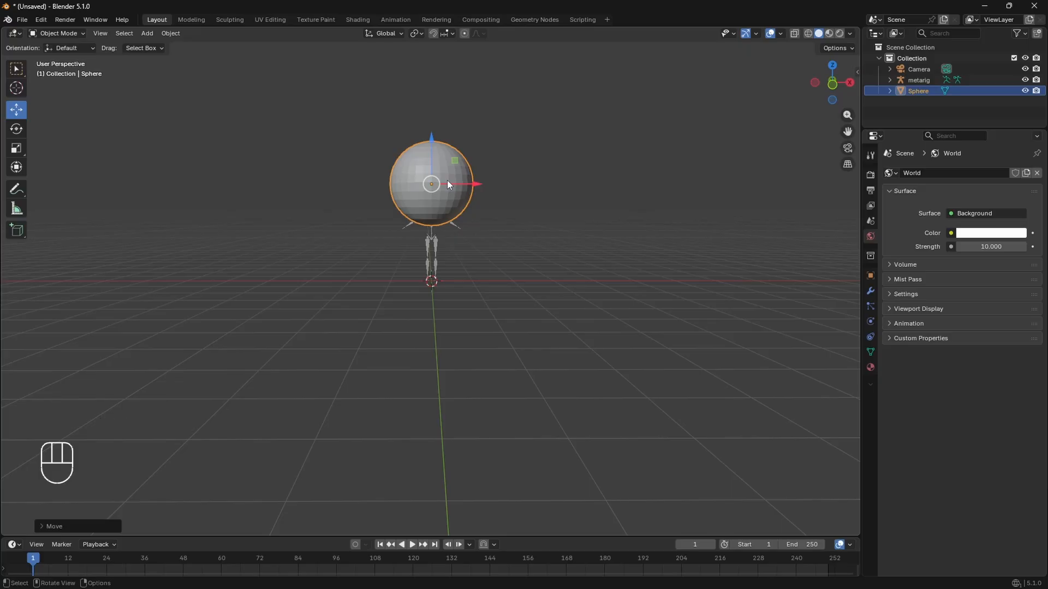
# Switch to the front orthographic view and hide the camera in the viewport.
pyautogui.click(832, 83)
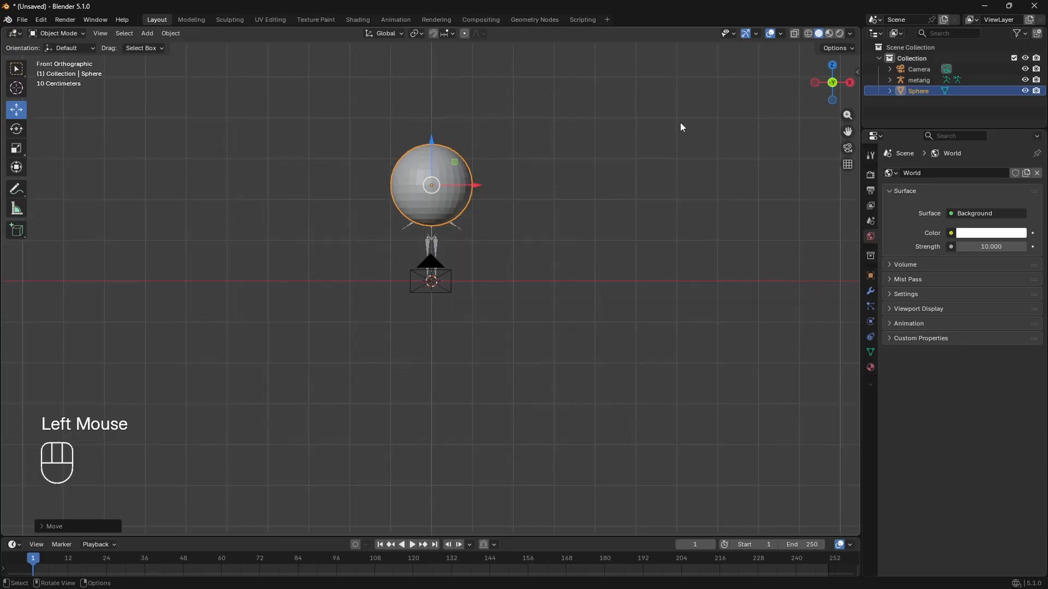
pyautogui.scroll(2, 459, 175)
pyautogui.click(457, 267)
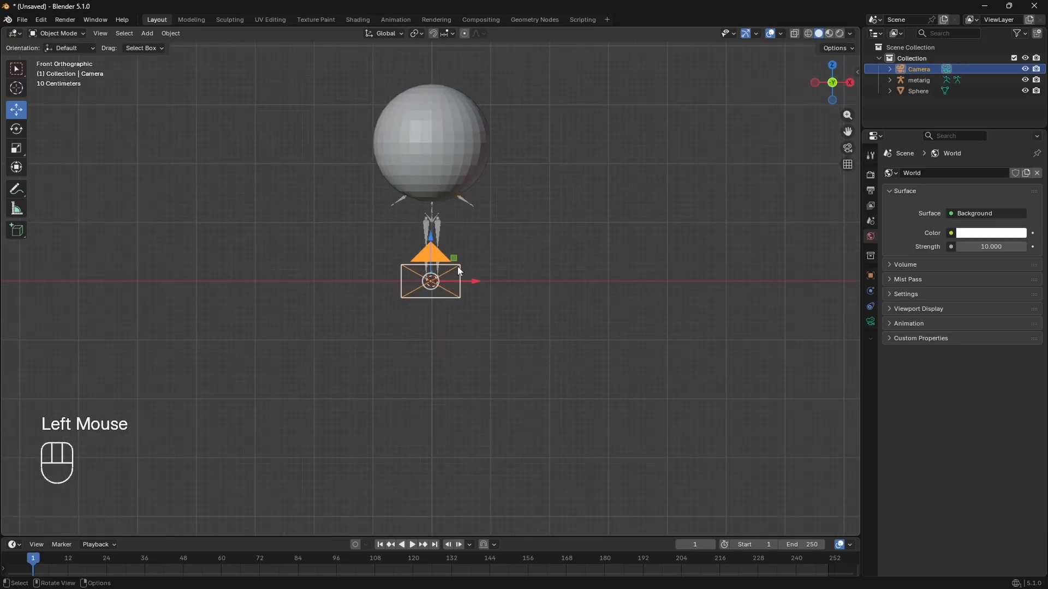
pyautogui.click(1025, 69)
# Scale the sphere down in two passes to about head size for the meta-rig.
pyautogui.moveTo(846, 131); pyautogui.dragTo(849, 179)
pyautogui.click(447, 234)
pyautogui.press('s')
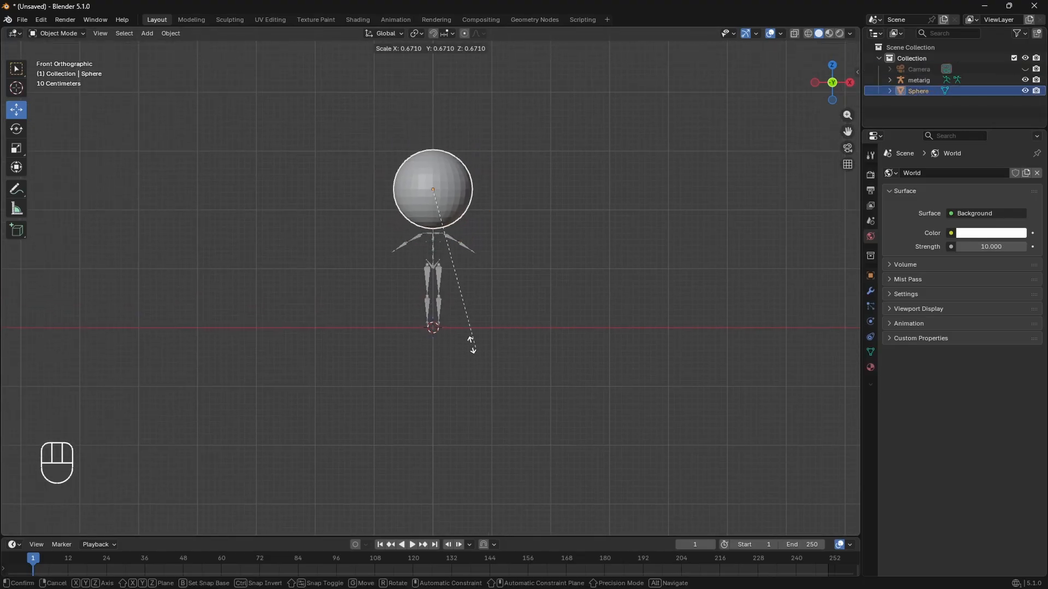
pyautogui.click(442, 269)
pyautogui.scroll(2, 483, 244)
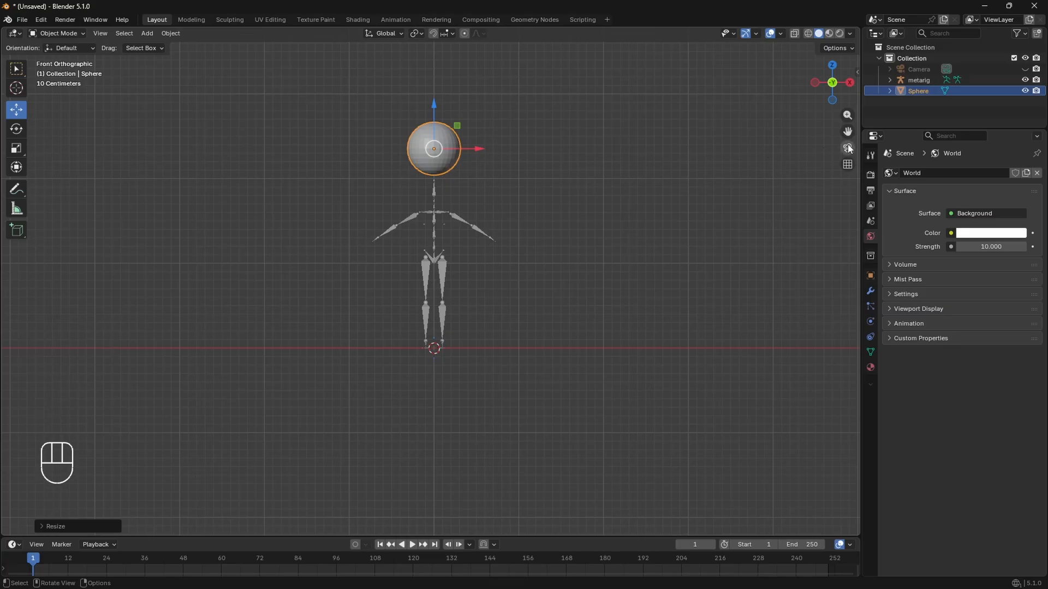
pyautogui.moveTo(847, 131); pyautogui.dragTo(847, 159)
pyautogui.press('s')
pyautogui.click(573, 234)
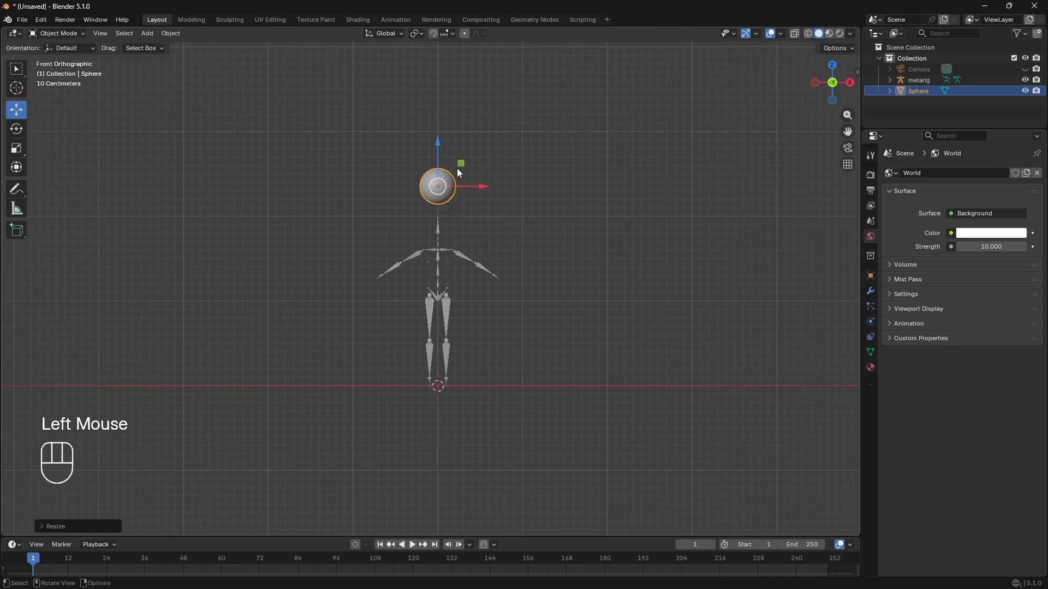
# Lower the sphere along Z onto the rig's neck and scale it by about 0.8.
pyautogui.moveTo(432, 156); pyautogui.dragTo(430, 194)
pyautogui.press('s')
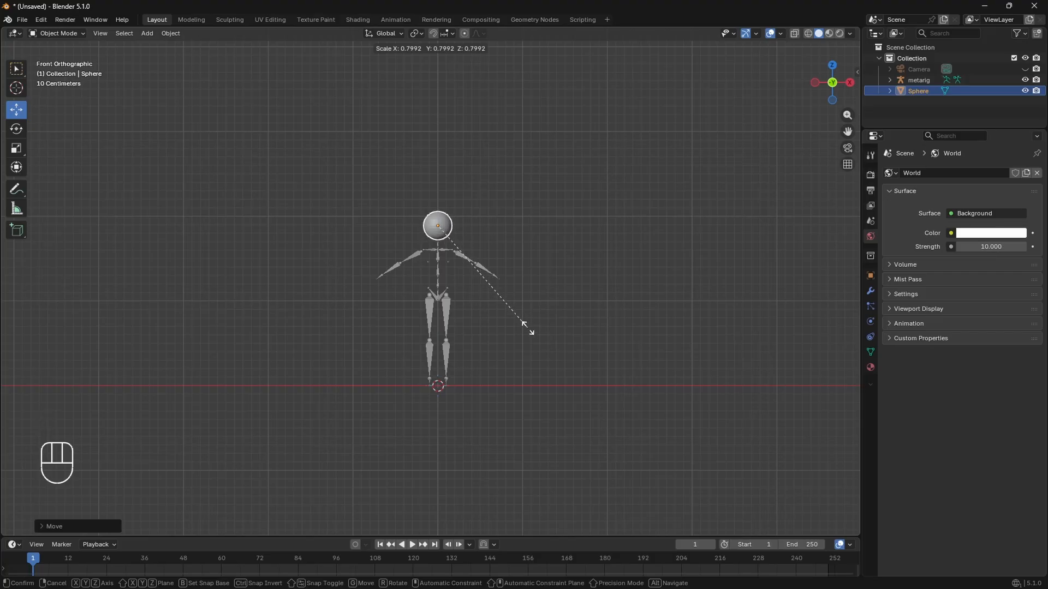
pyautogui.click(528, 330)
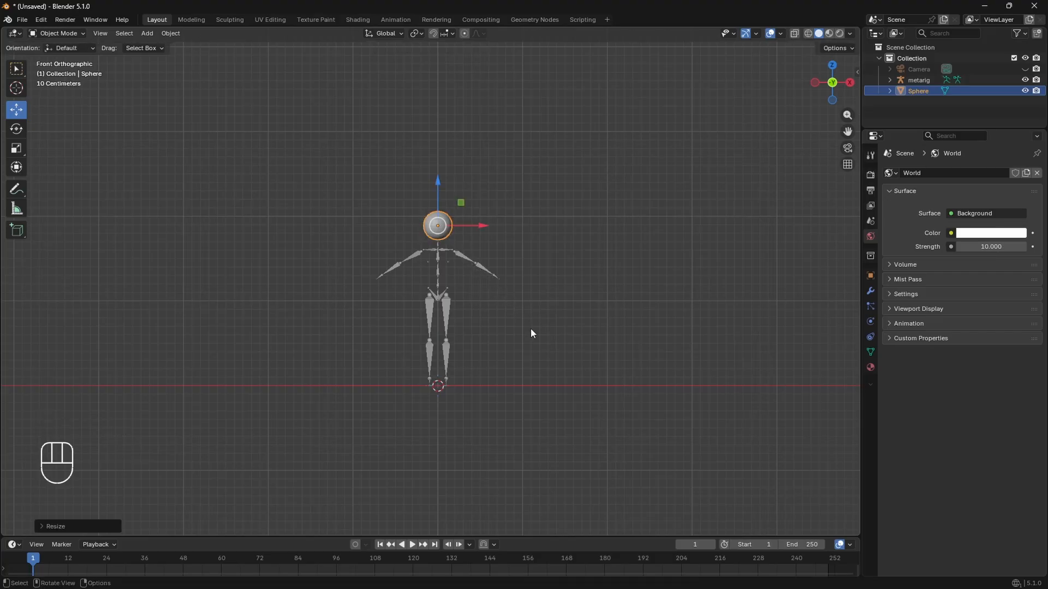
# Put the head sphere into Edit Mode from the front view and enable X-axis mirror editing.
pyautogui.moveTo(531, 332); pyautogui.dragTo(476, 315, button='middle')
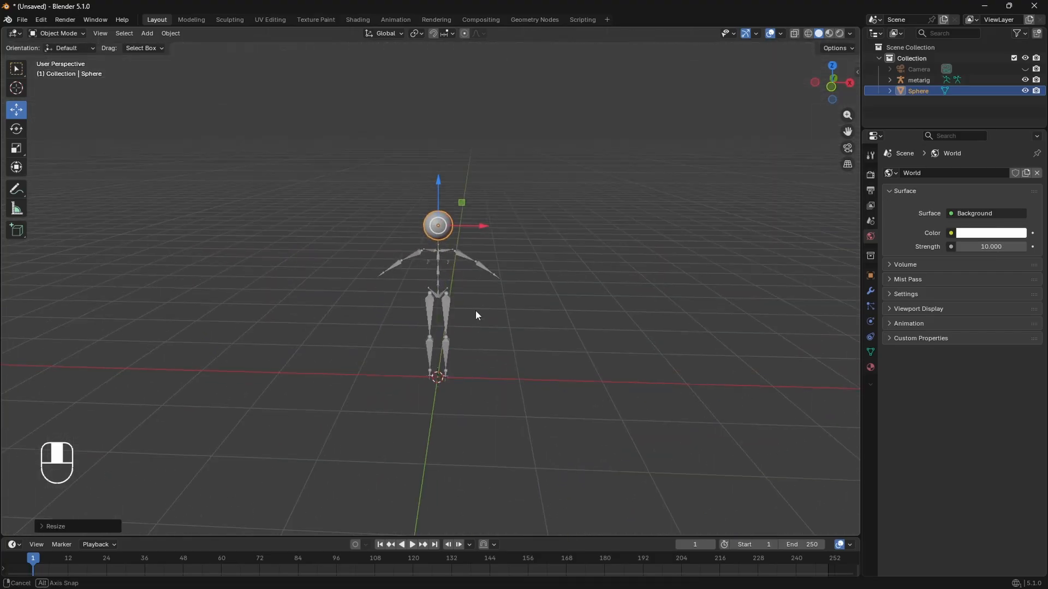
pyautogui.click(831, 92)
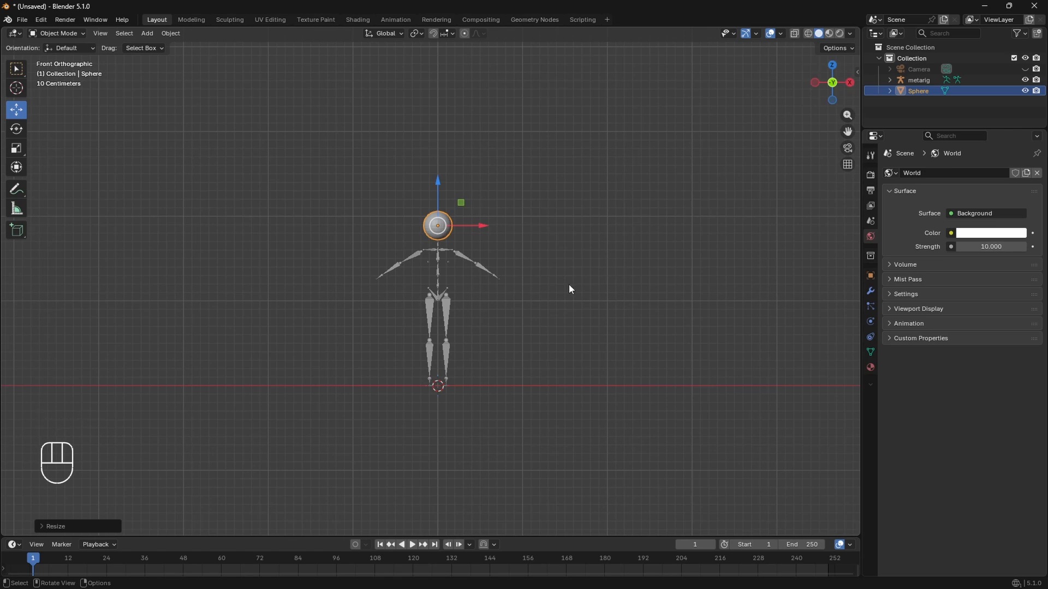
pyautogui.scroll(3, 483, 245)
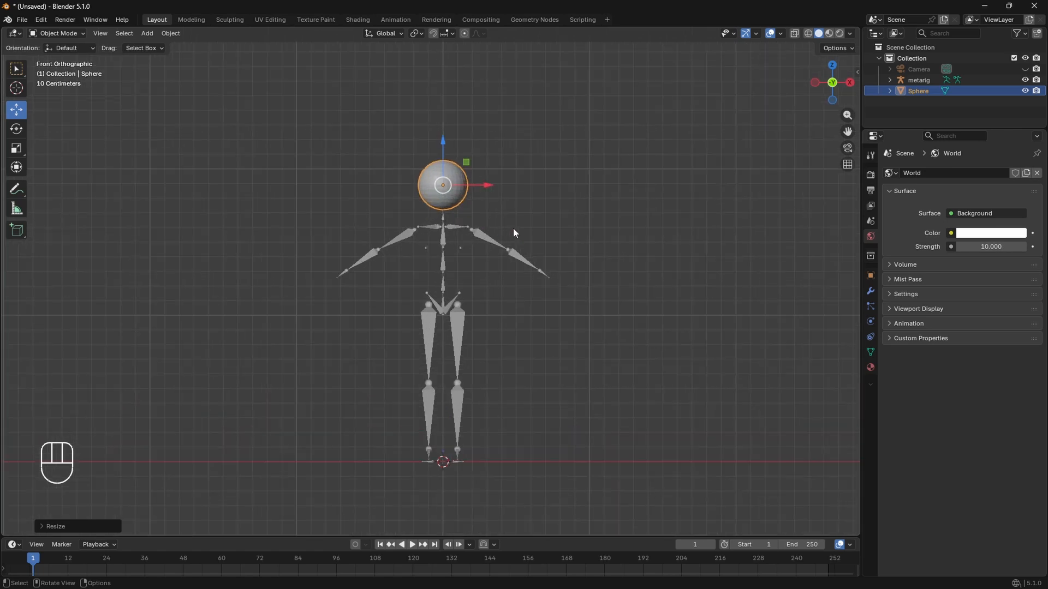
pyautogui.press('Tab')
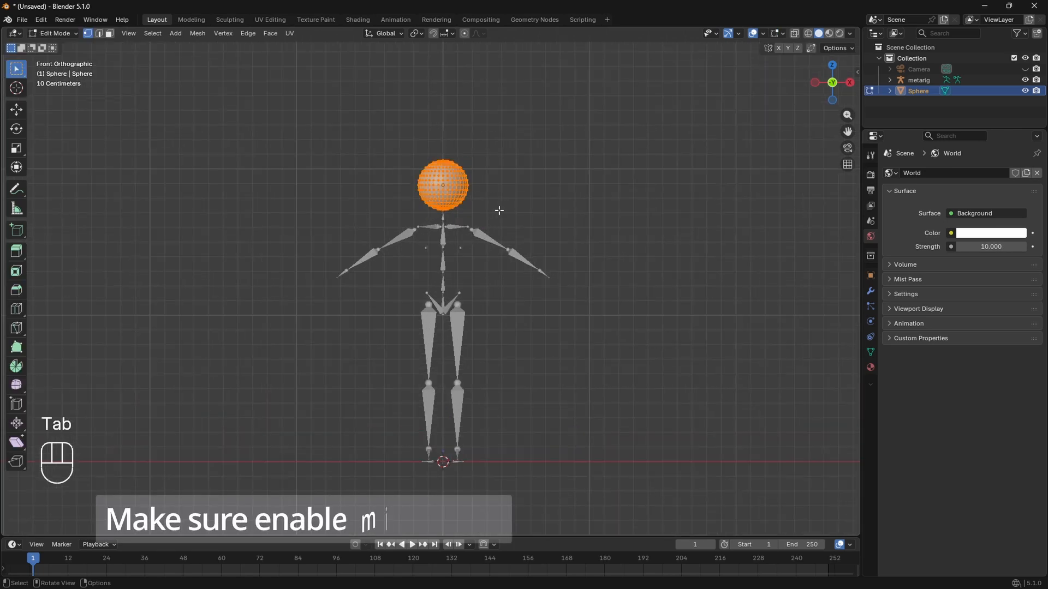
pyautogui.click(778, 48)
# Push the head's front centre vertex inward along Y with proportional editing to flatten the face.
pyautogui.scroll(3, 583, 164)
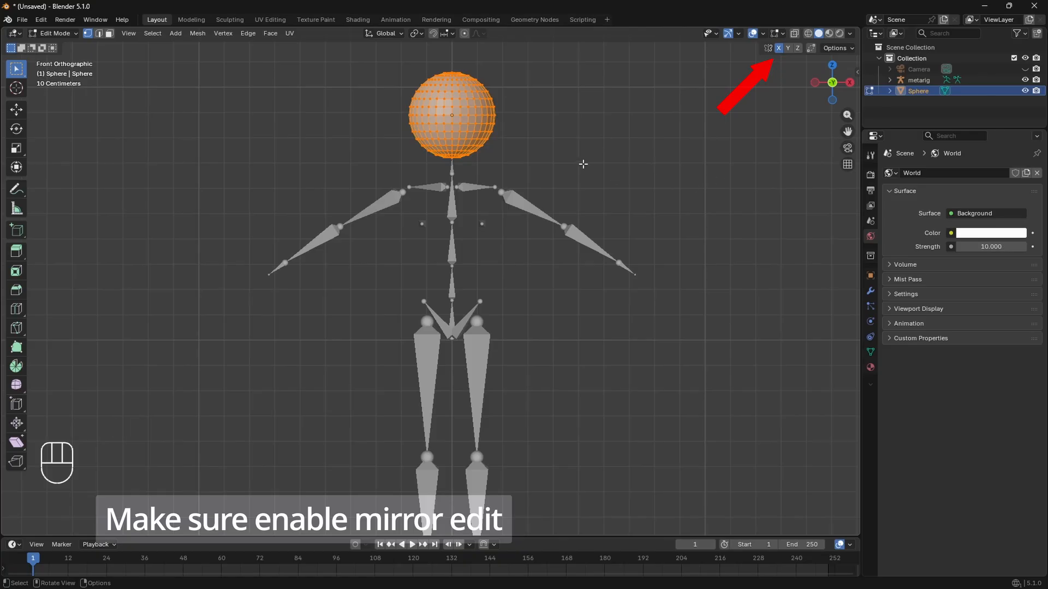
pyautogui.click(451, 116)
pyautogui.moveTo(452, 115); pyautogui.dragTo(539, 230, button='middle')
pyautogui.click(16, 109)
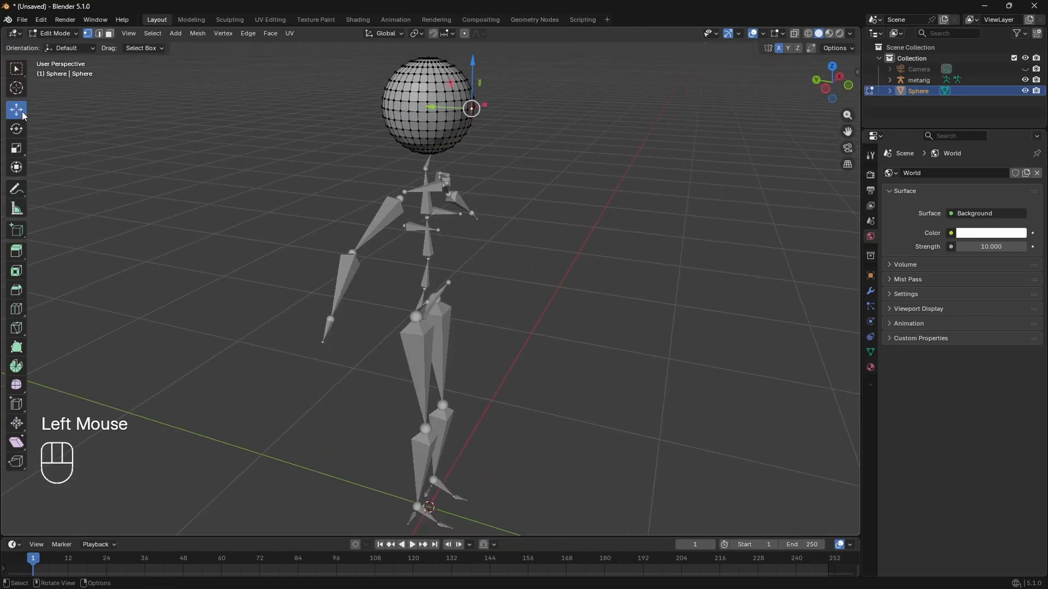
pyautogui.scroll(-1, 491, 117)
pyautogui.moveTo(491, 117); pyautogui.dragTo(485, 76, button='middle')
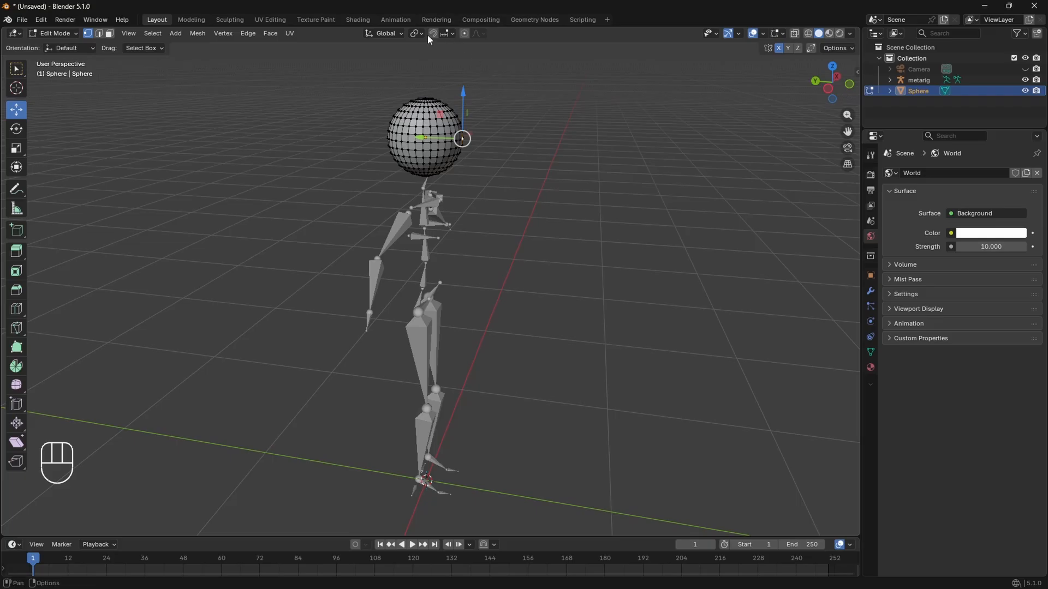
pyautogui.click(464, 35)
pyautogui.moveTo(424, 138); pyautogui.dragTo(417, 137)
pyautogui.scroll(7, 428, 139)
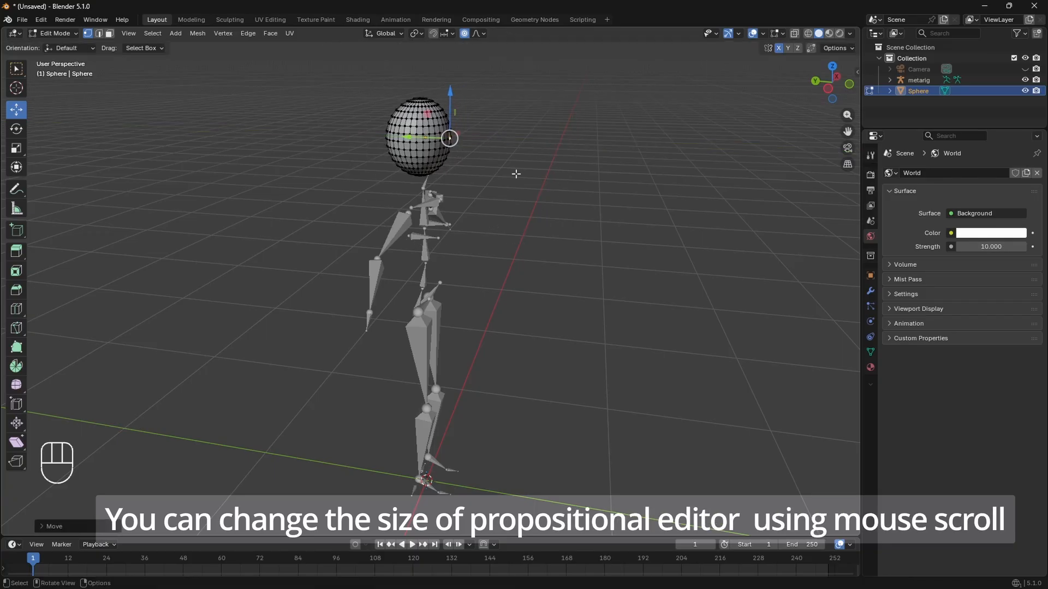
# Move the head's side vertex inward along X with proportional editing to narrow both sides of the head.
pyautogui.press('Tab')
pyautogui.moveTo(417, 136); pyautogui.dragTo(375, 168, button='middle')
pyautogui.press('Tab')
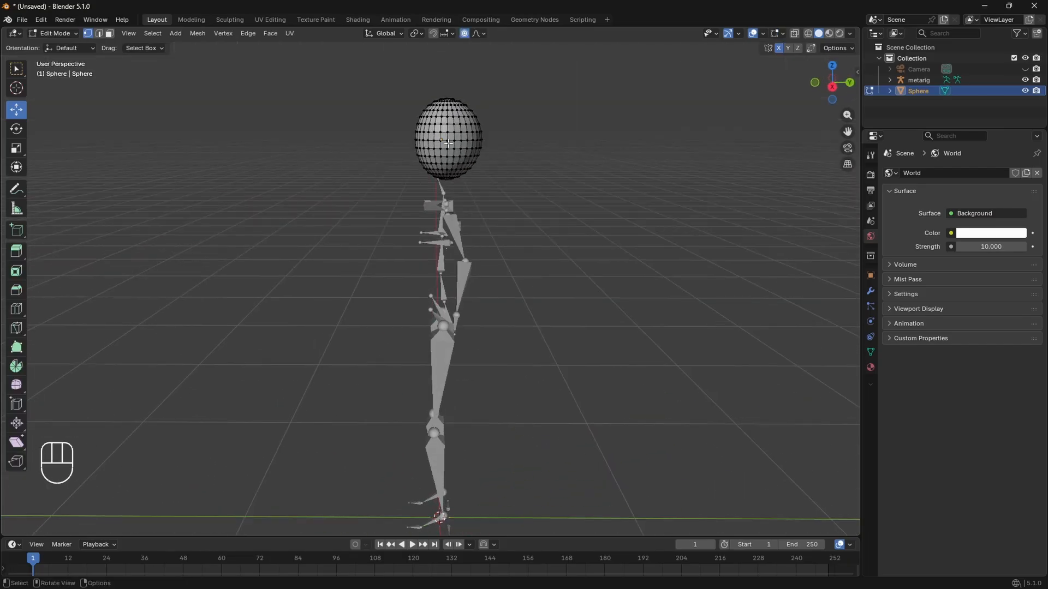
pyautogui.click(832, 82)
pyautogui.moveTo(445, 143); pyautogui.dragTo(484, 133, button='middle')
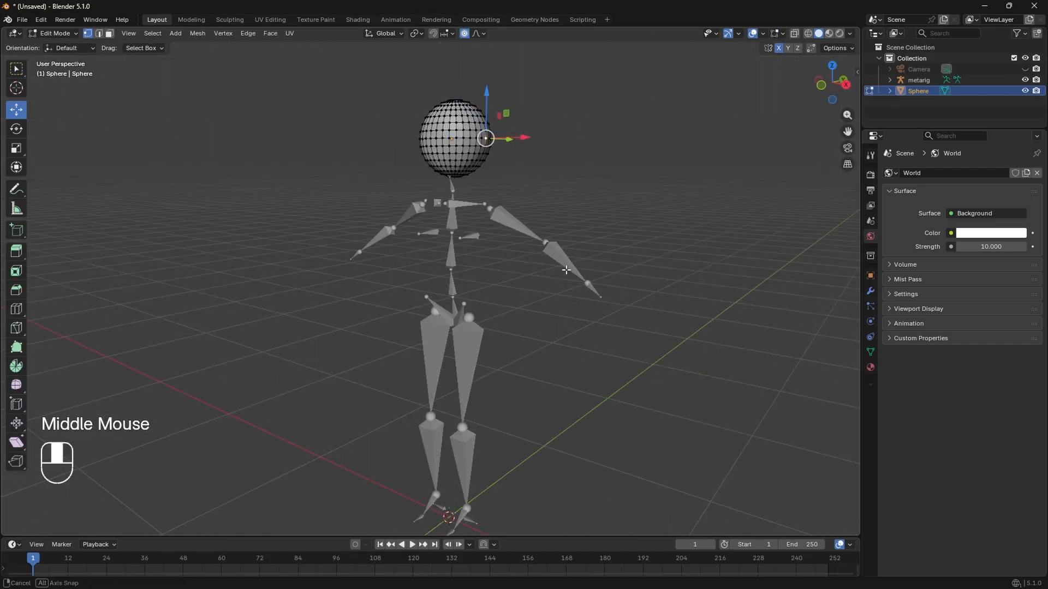
pyautogui.moveTo(532, 140); pyautogui.dragTo(541, 141)
pyautogui.scroll(3, 542, 141)
pyautogui.moveTo(542, 140); pyautogui.dragTo(541, 141, button='middle')
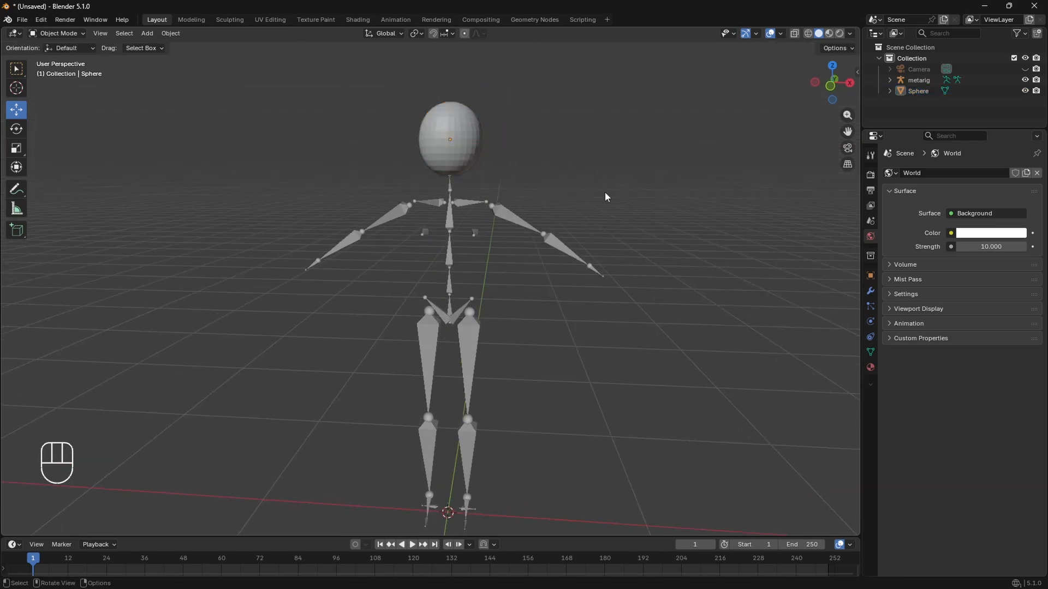
# Add a cylinder mesh to the scene in front view.
pyautogui.click(416, 161)
pyautogui.moveTo(421, 164); pyautogui.dragTo(478, 202, button='middle')
pyautogui.click(833, 100)
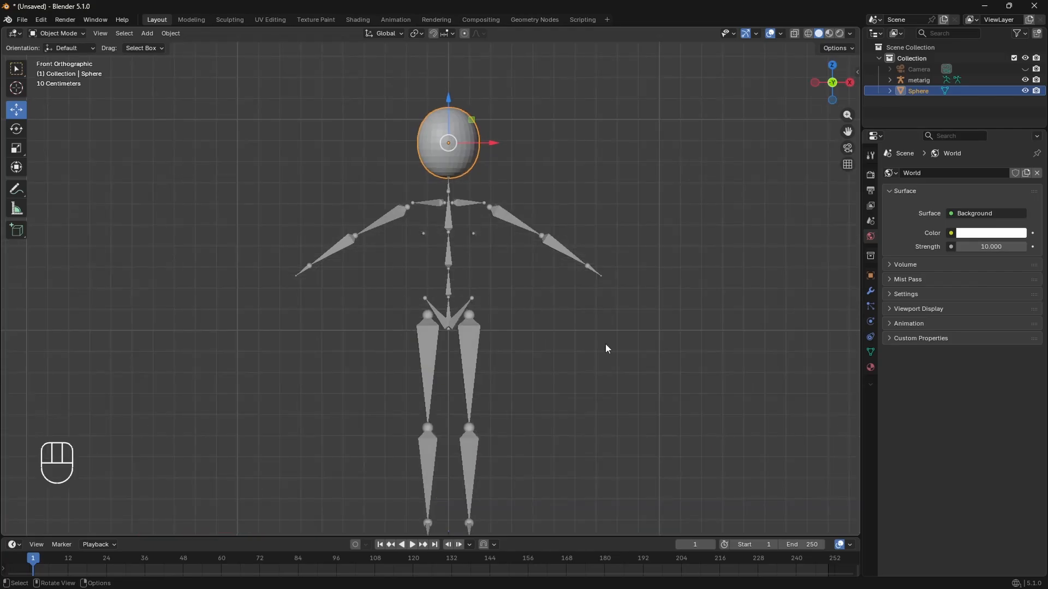
pyautogui.hotkey('shift', 'a')
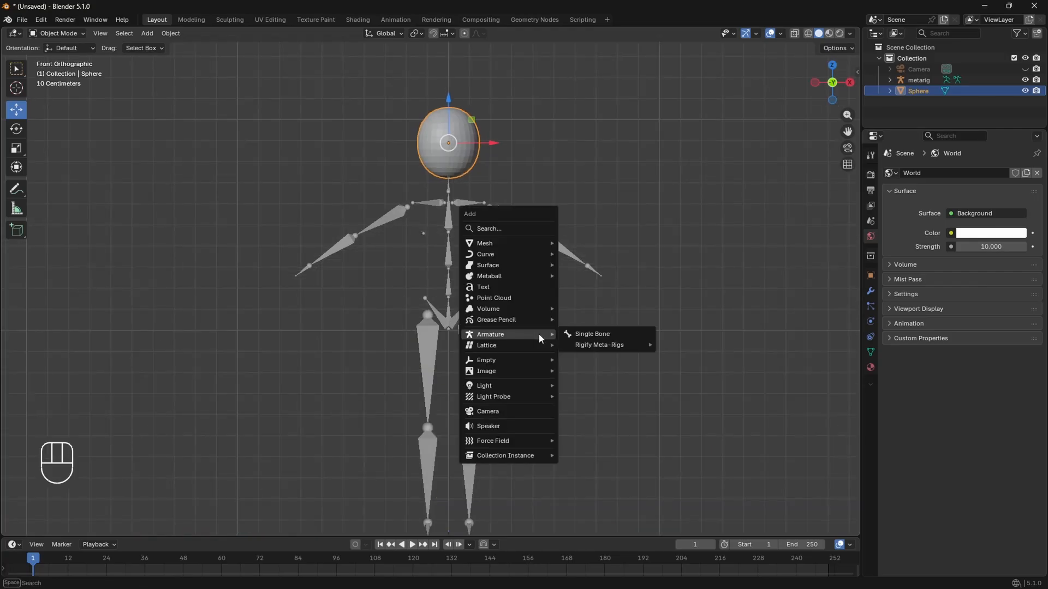
pyautogui.moveTo(528, 242)
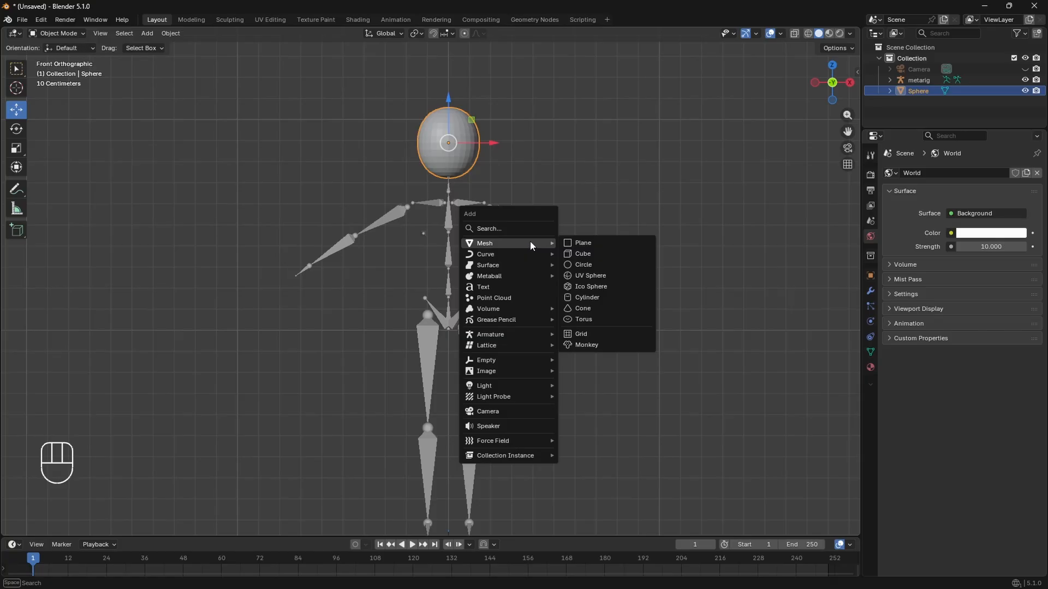
pyautogui.click(587, 298)
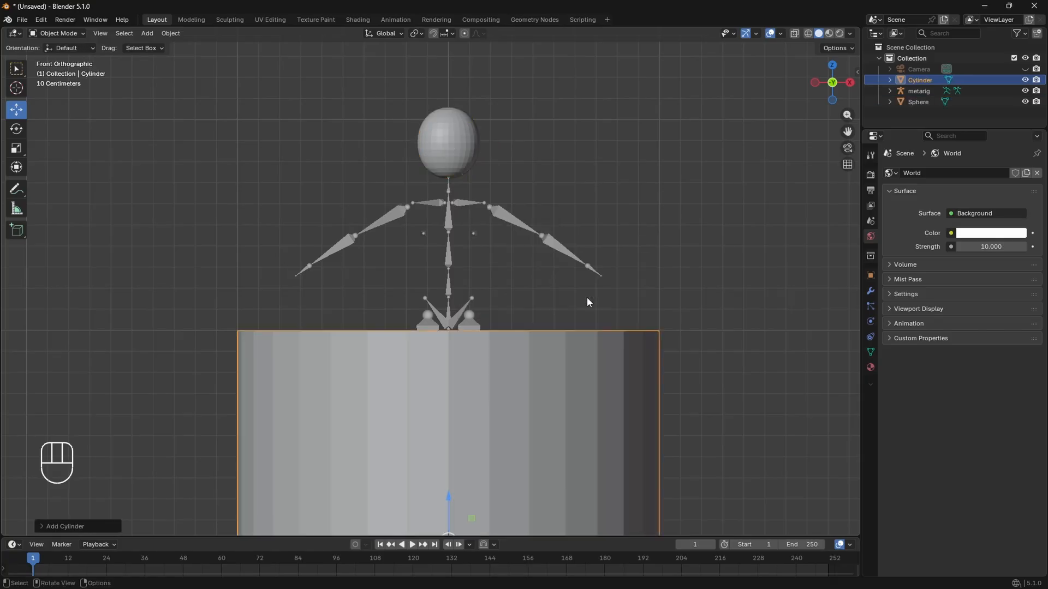
# Scale the cylinder to about 0.08 on X and Y, leaving its Z height unscaled.
pyautogui.scroll(-4, 558, 338)
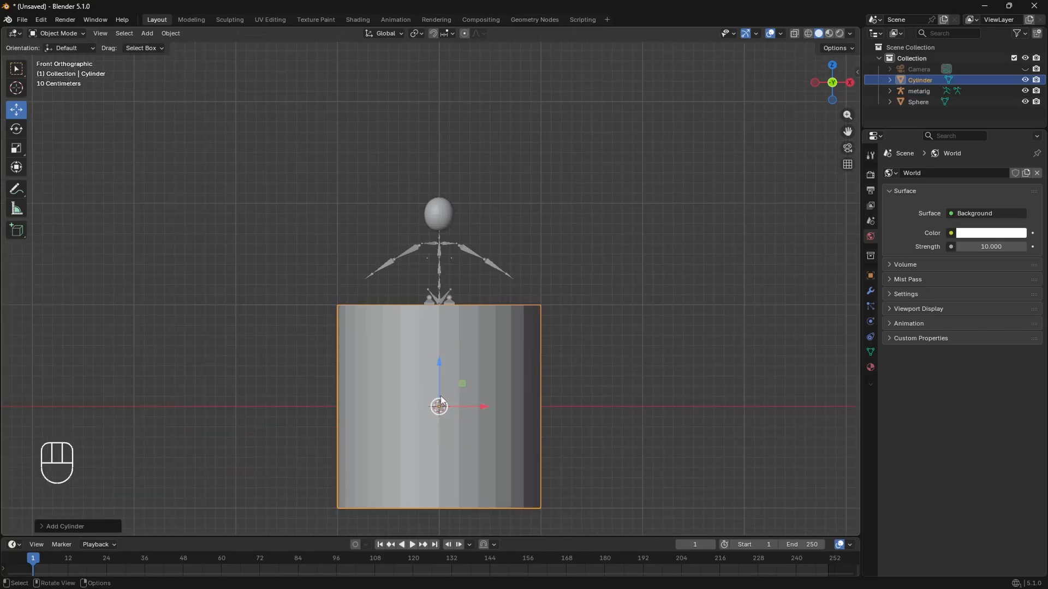
pyautogui.press('s')
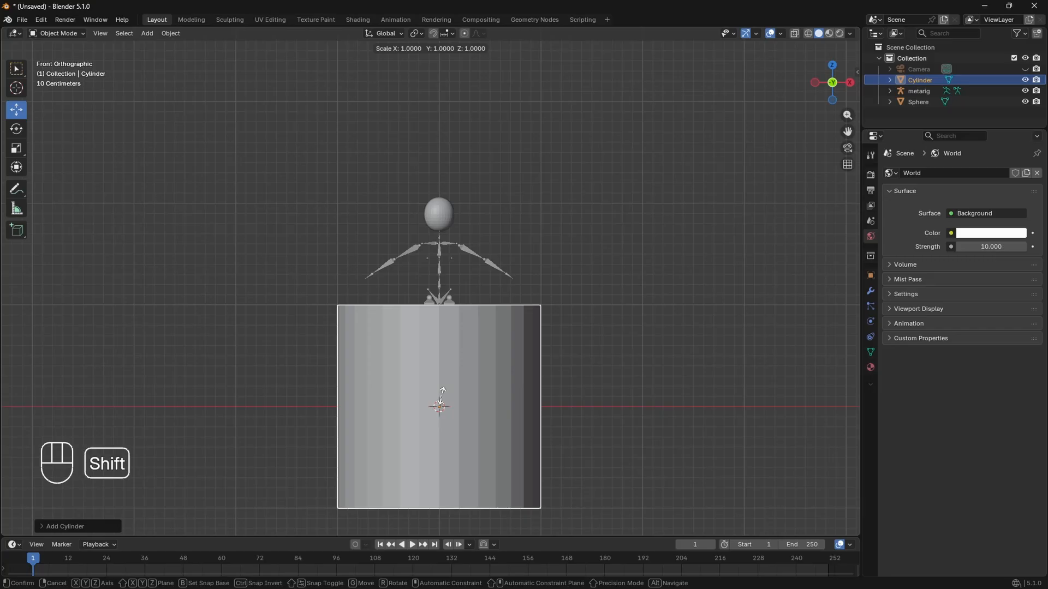
pyautogui.hotkey('shift', 'z')
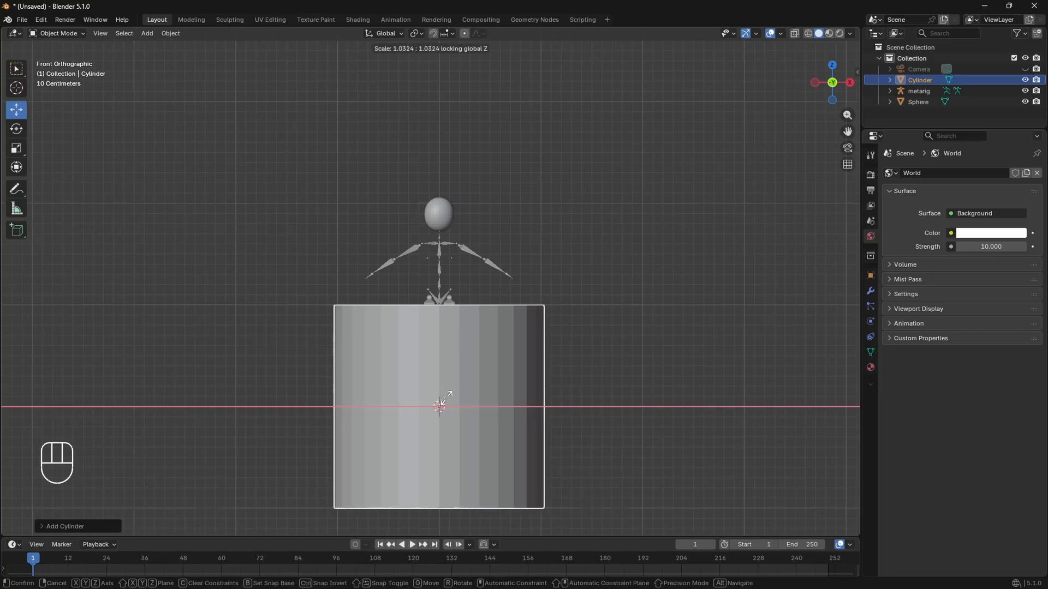
pyautogui.moveTo(467, 401)
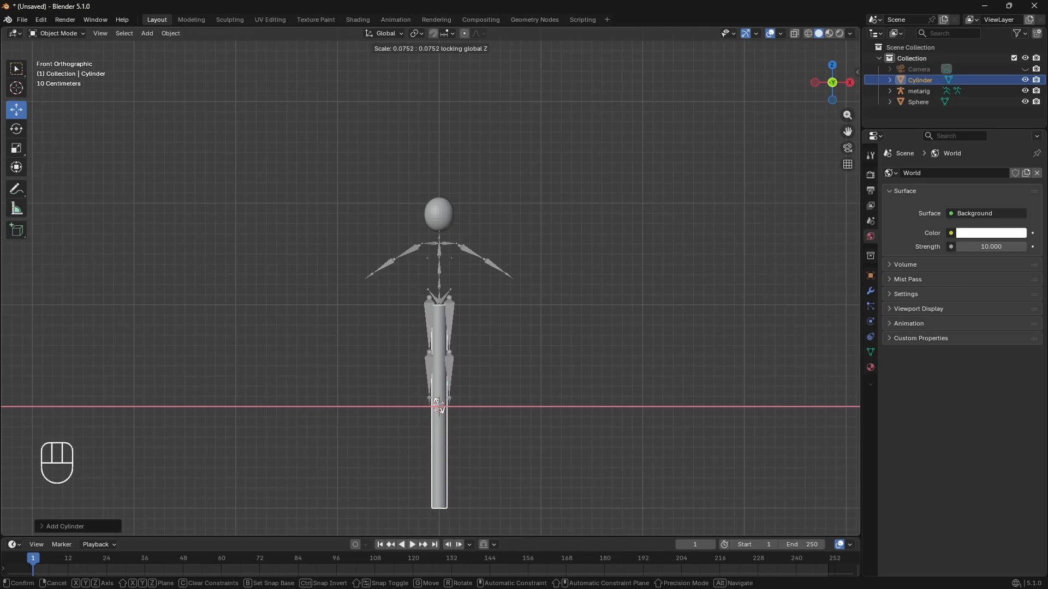
pyautogui.click(440, 406)
# Raise the cylinder along Z until its top meets the head, and thin it on X and Y by about 0.31.
pyautogui.scroll(1, 465, 422)
pyautogui.moveTo(443, 396); pyautogui.dragTo(445, 295)
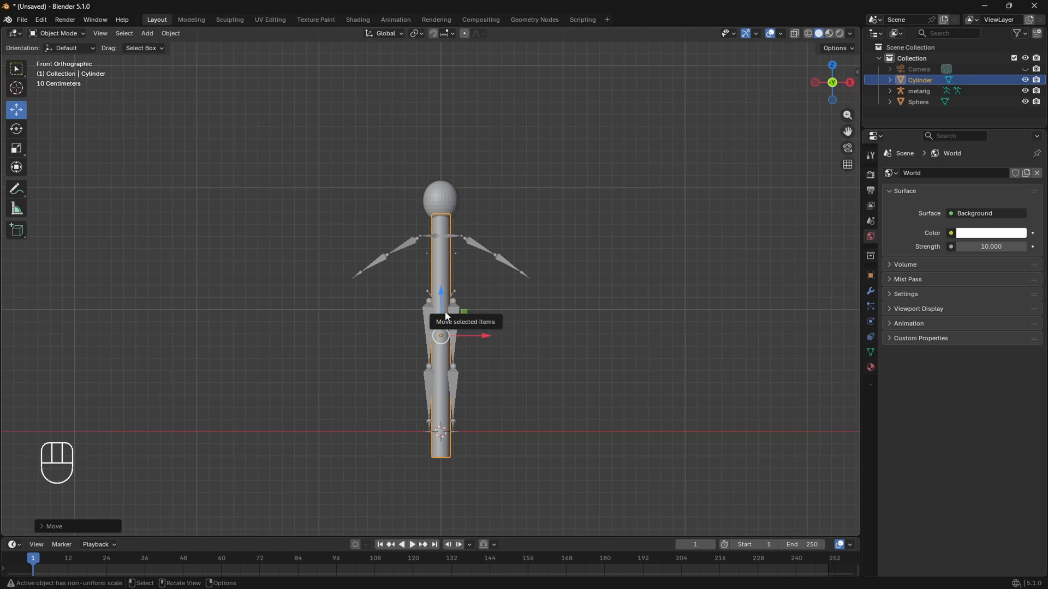
pyautogui.press('s')
pyautogui.hotkey('shift', 'z')
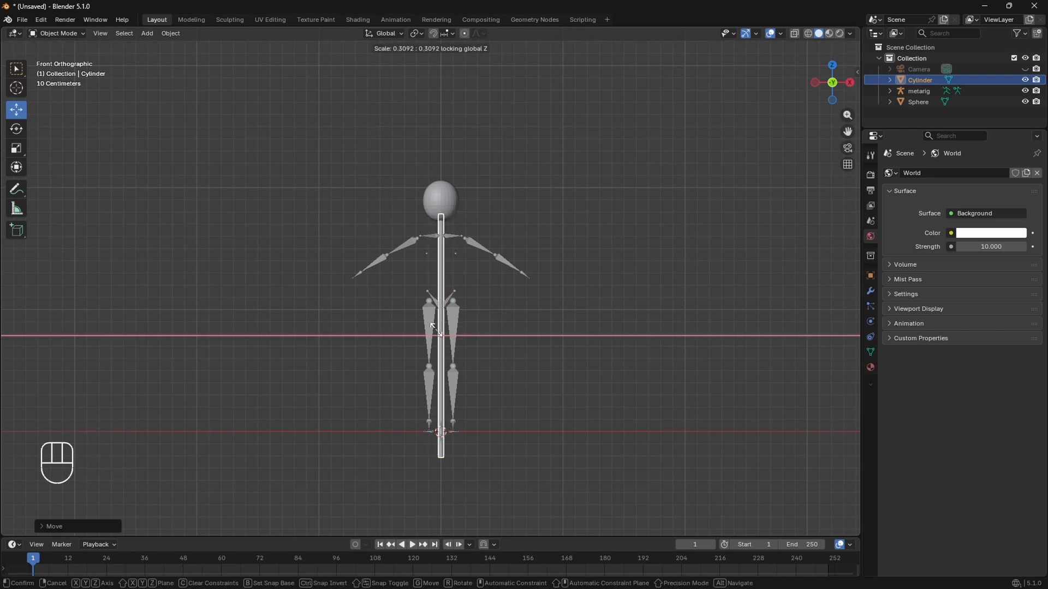
pyautogui.click(436, 330)
# Fine-tune the torso cylinder's thickness by scaling it on X and Y with Z locked.
pyautogui.scroll(4, 450, 316)
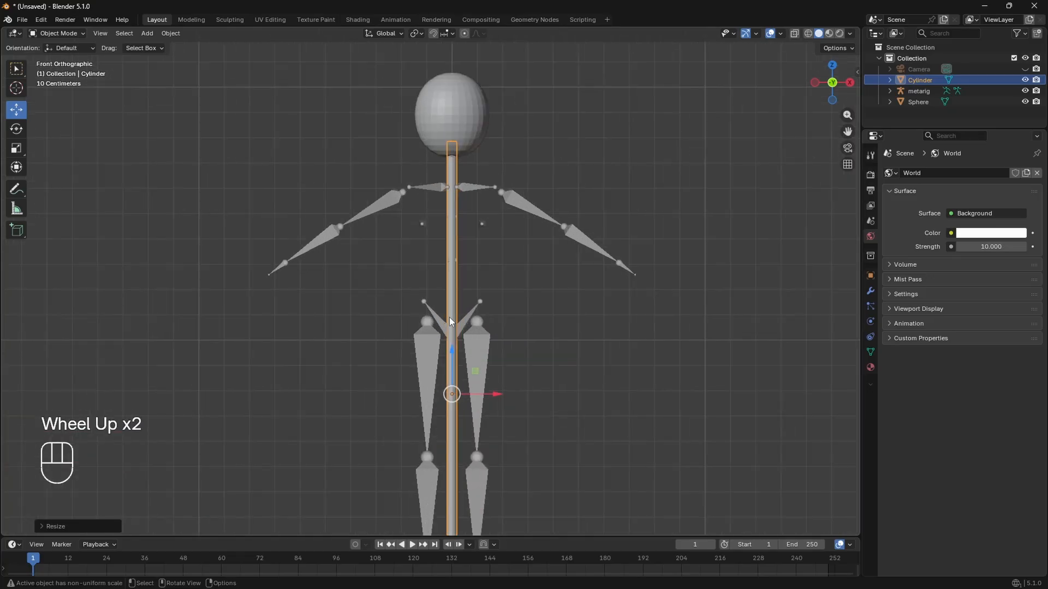
pyautogui.moveTo(847, 131); pyautogui.dragTo(830, 241)
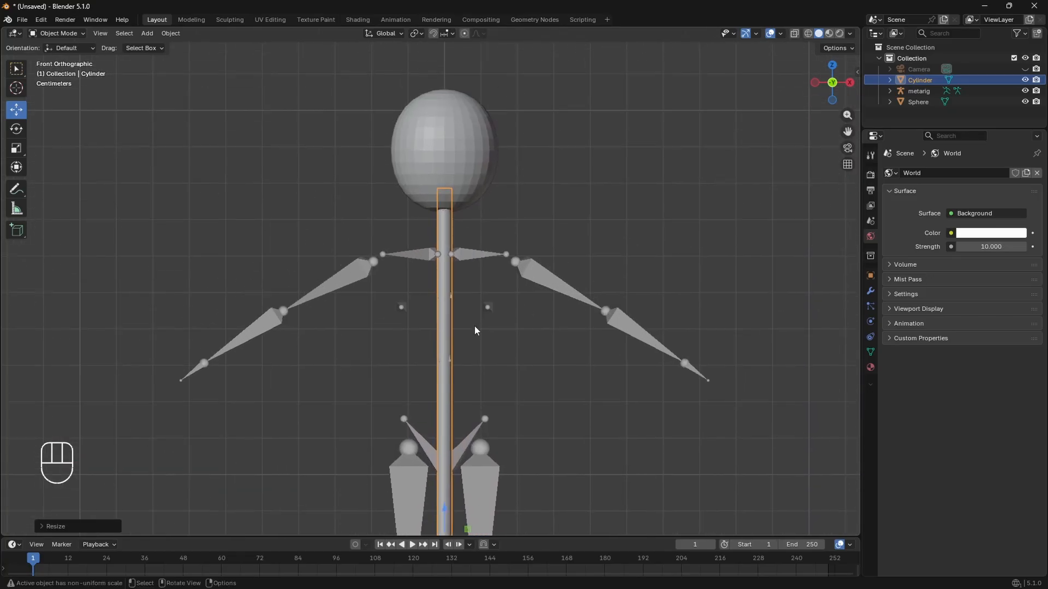
pyautogui.press('s')
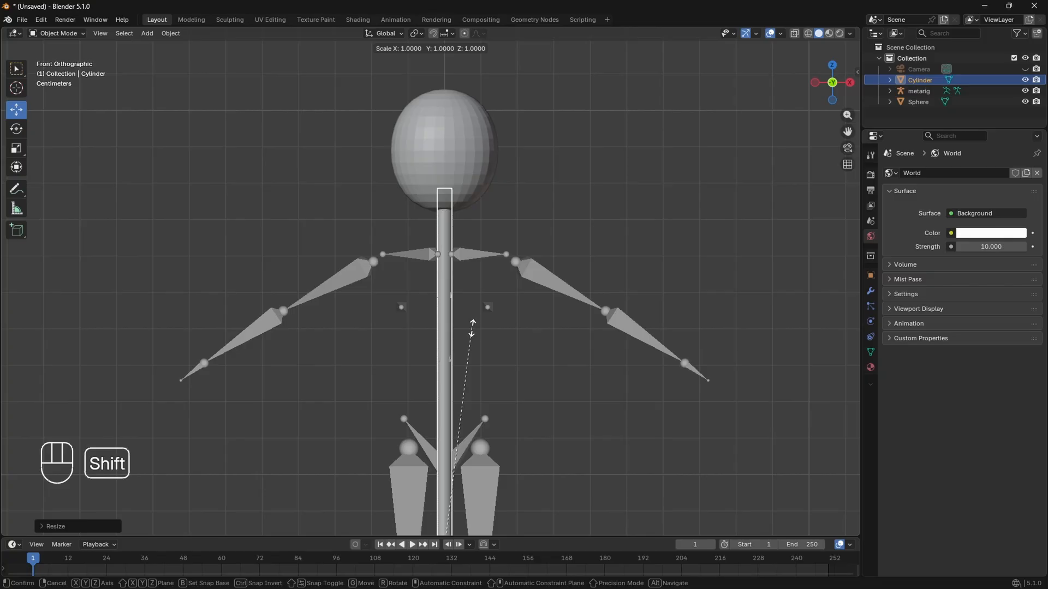
pyautogui.hotkey('shift', 'z')
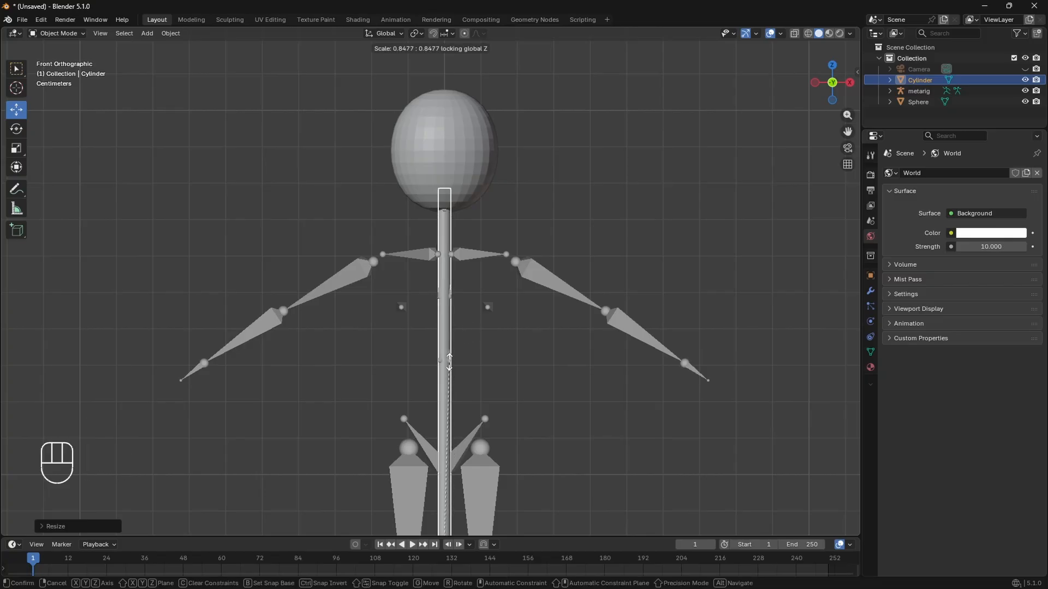
pyautogui.click(507, 372)
# In Edit Mode with X-ray on, move the cylinder's bottom vertices up along Z to the base of the rig's spine.
pyautogui.scroll(-2, 480, 463)
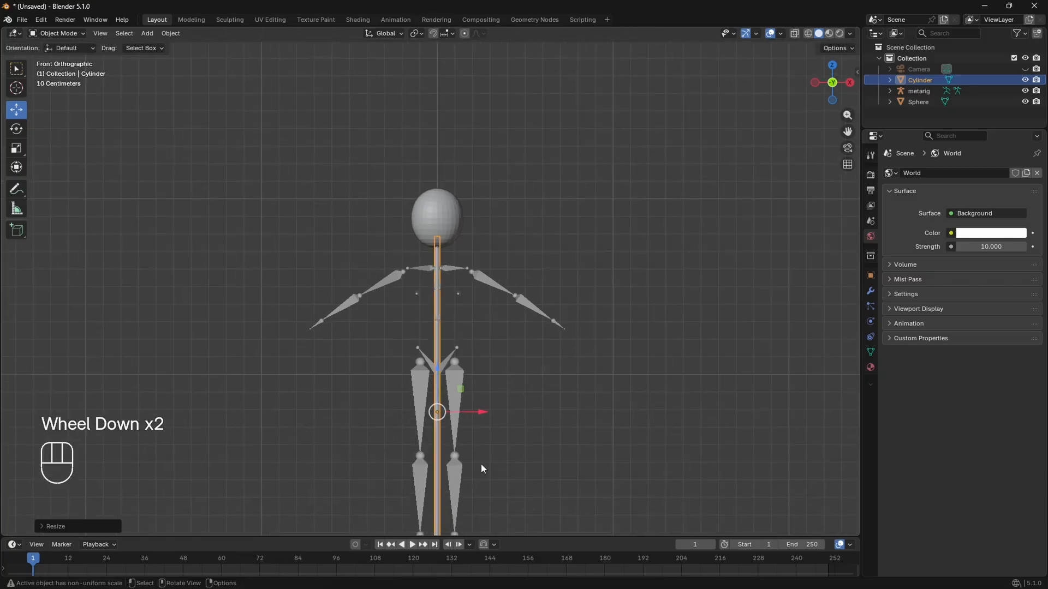
pyautogui.scroll(-1, 656, 322)
pyautogui.press('Tab')
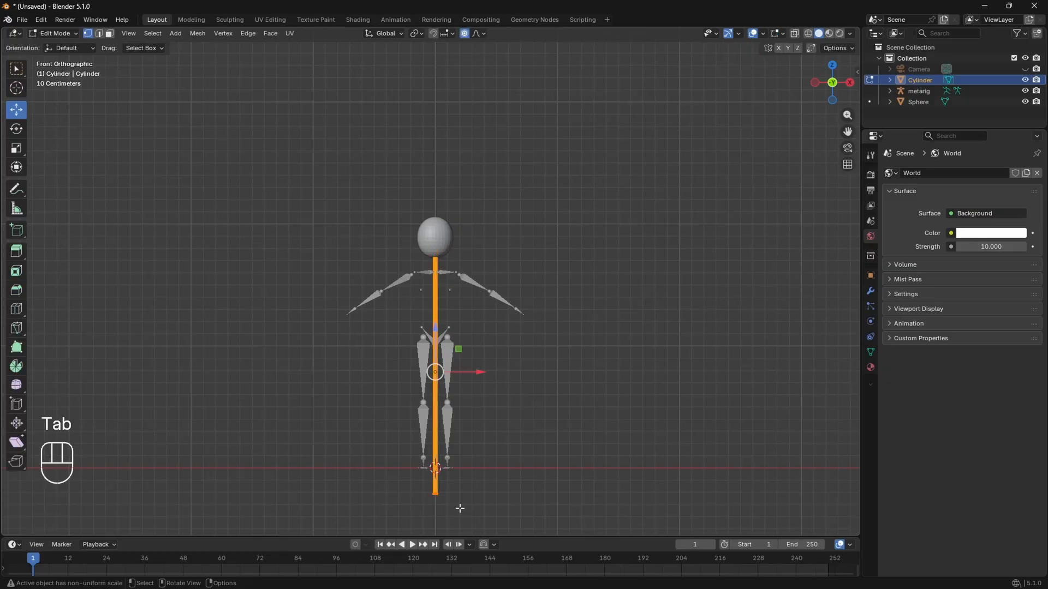
pyautogui.click(791, 34)
pyautogui.click(596, 528)
pyautogui.moveTo(604, 526); pyautogui.dragTo(463, 295)
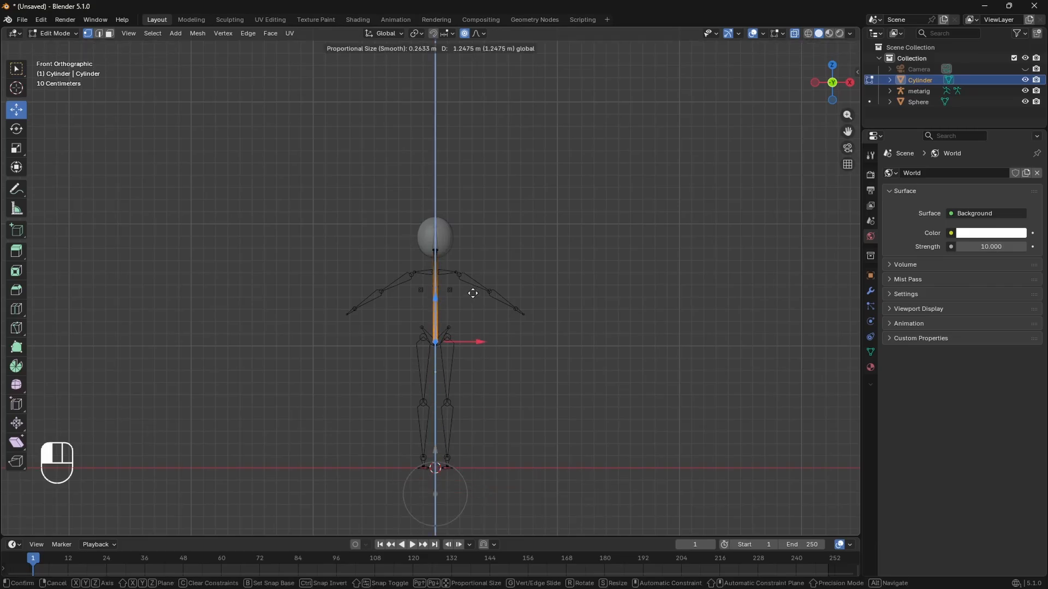
pyautogui.moveTo(471, 295); pyautogui.dragTo(472, 296)
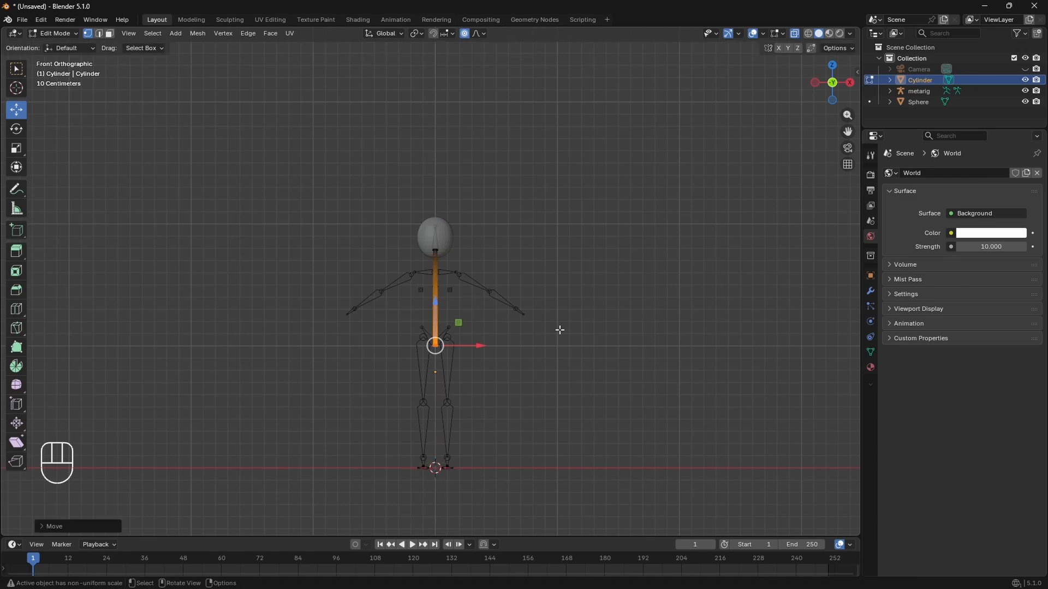
# Return to Object Mode, deselect the cylinder and turn off X-ray.
pyautogui.press('Tab')
pyautogui.click(531, 348)
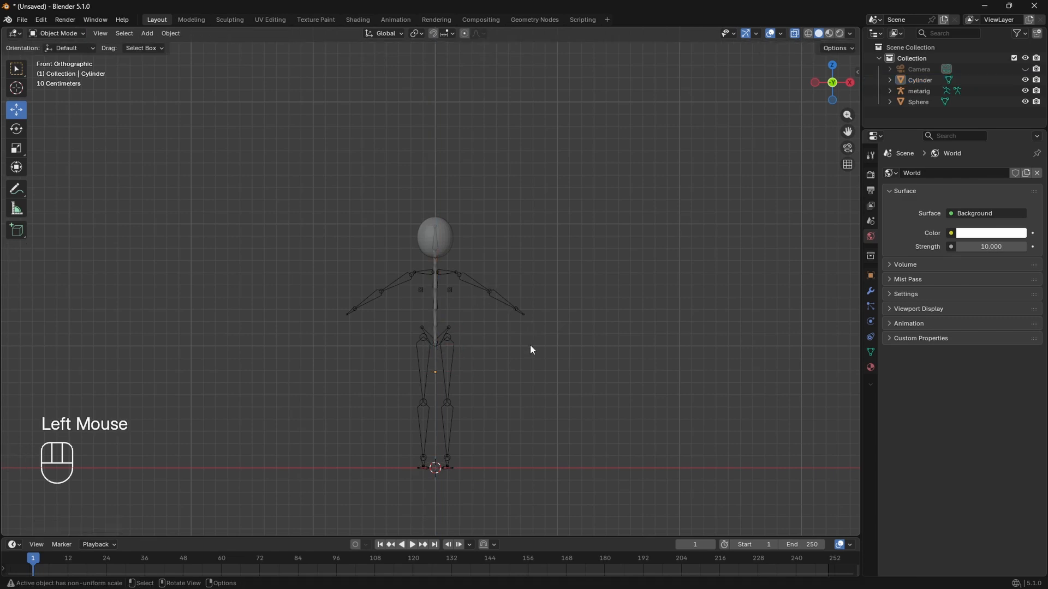
pyautogui.click(785, 63)
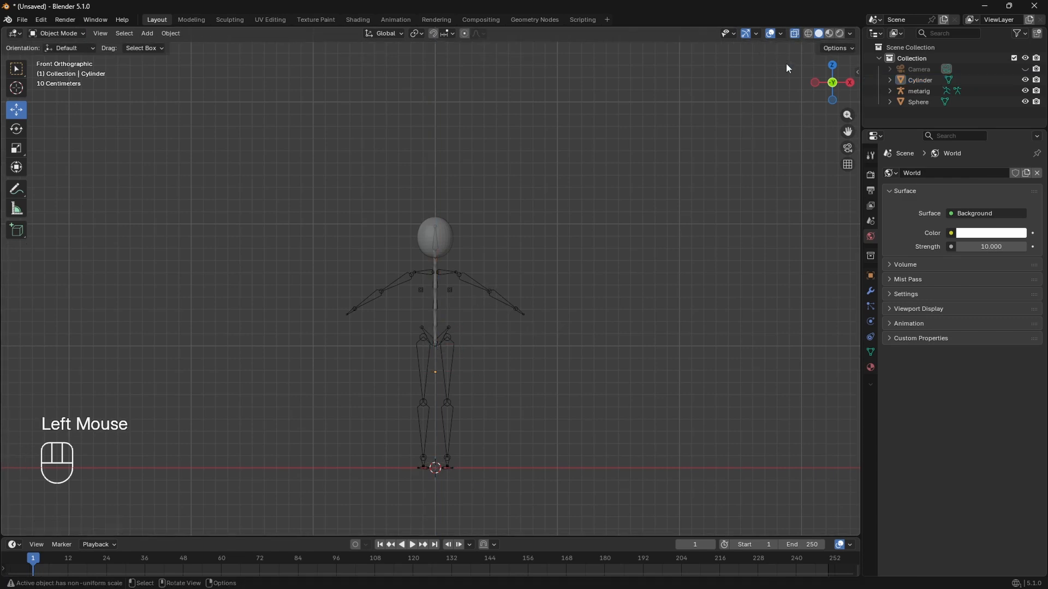
pyautogui.click(793, 34)
# Duplicate the torso cylinder and move the copy down along Z between the rig's leg bones.
pyautogui.scroll(2, 377, 335)
pyautogui.scroll(2, 471, 314)
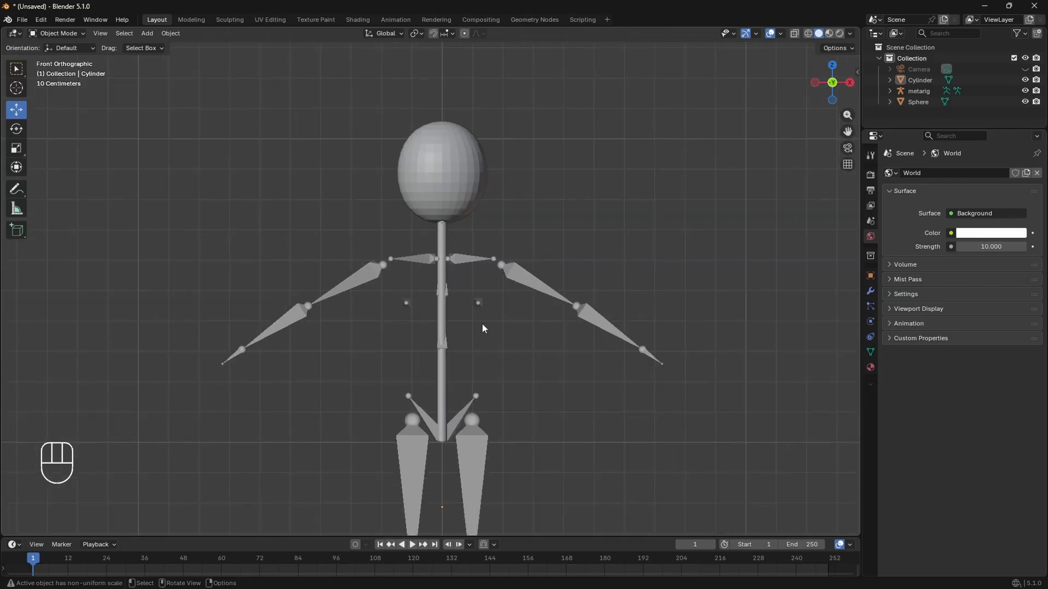
pyautogui.click(445, 230)
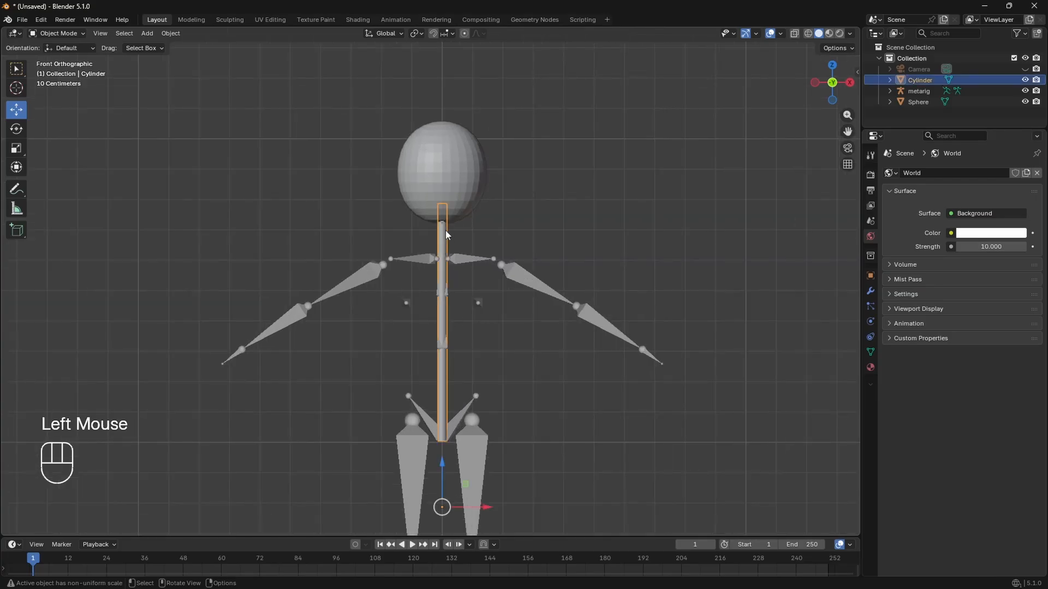
pyautogui.moveTo(848, 131); pyautogui.dragTo(802, 155)
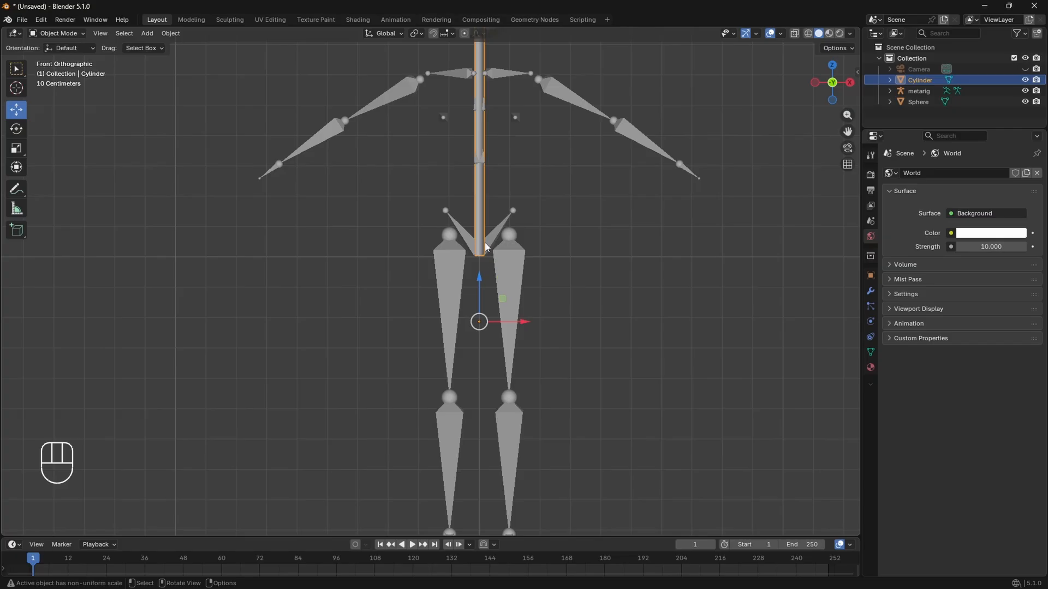
pyautogui.hotkey('shift', 'd')
pyautogui.press('Escape')
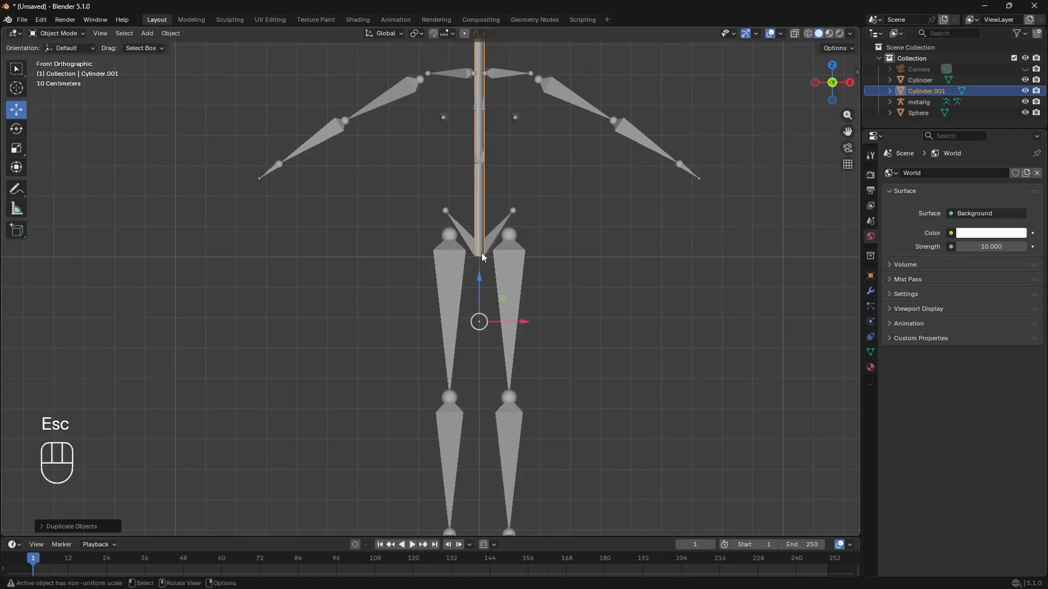
pyautogui.moveTo(479, 285); pyautogui.dragTo(470, 34)
pyautogui.scroll(-2, 452, 182)
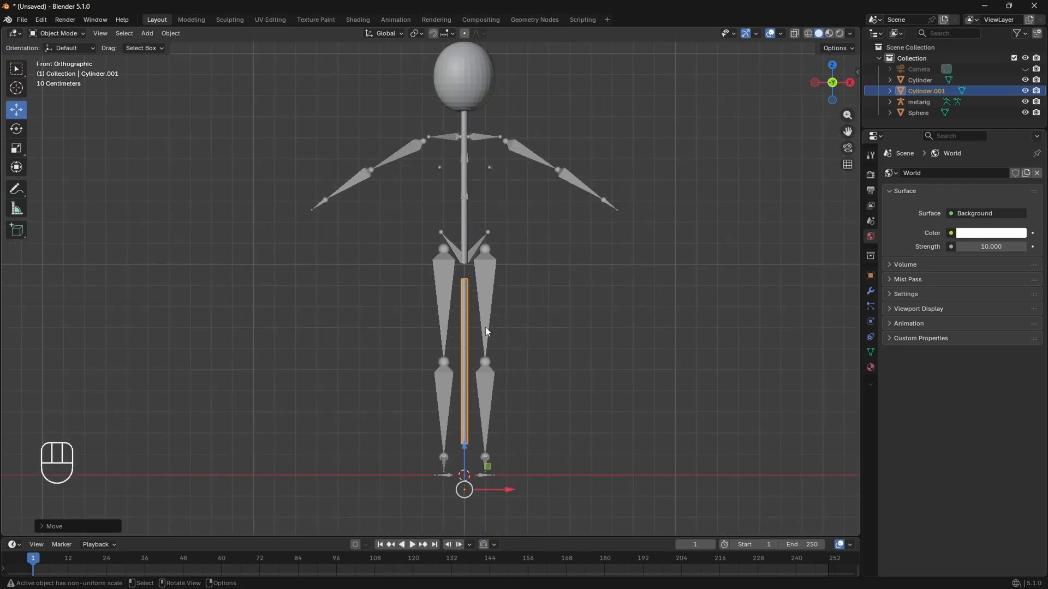
# Set the origins of the torso cylinder and the leg cylinder to their geometry.
pyautogui.click(467, 220)
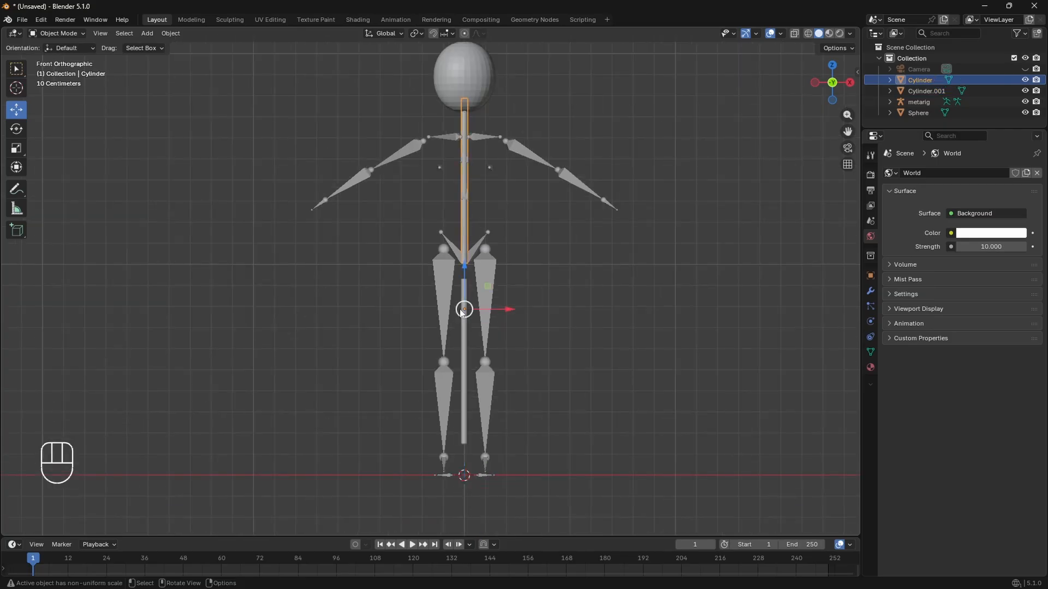
pyautogui.rightClick(467, 250)
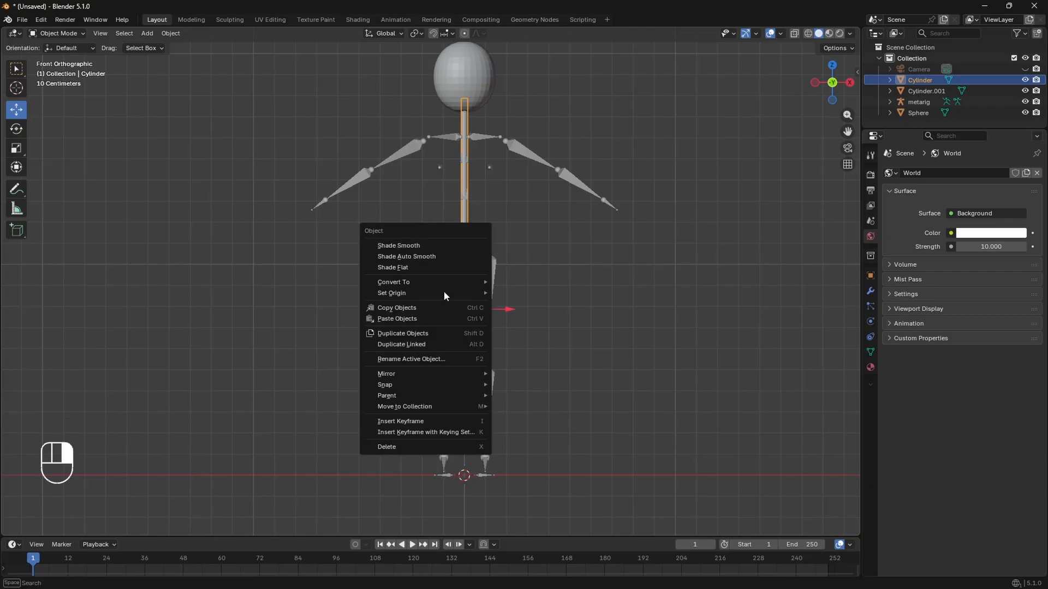
pyautogui.moveTo(444, 294)
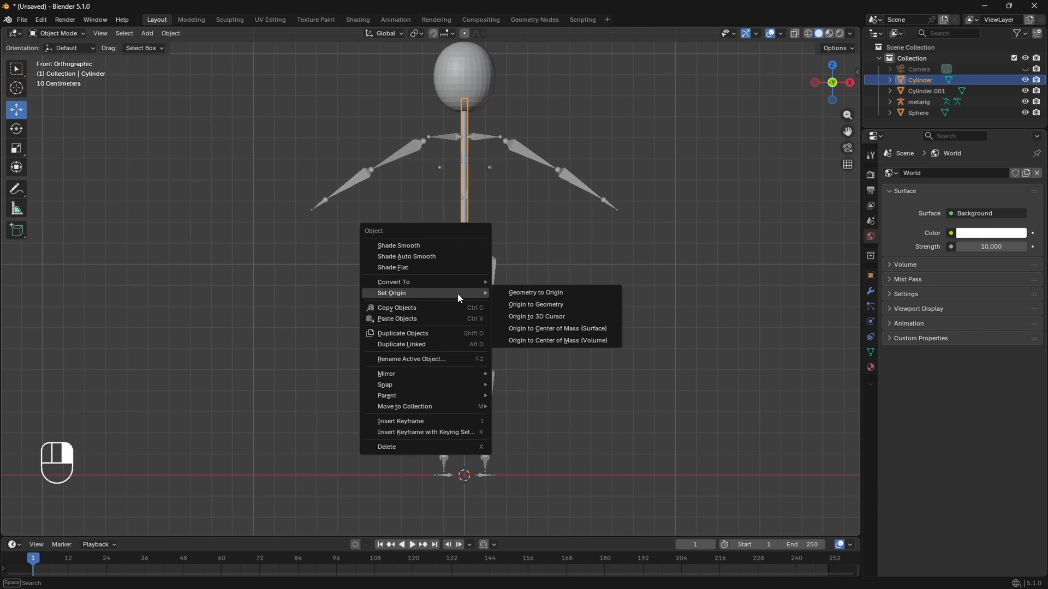
pyautogui.click(530, 305)
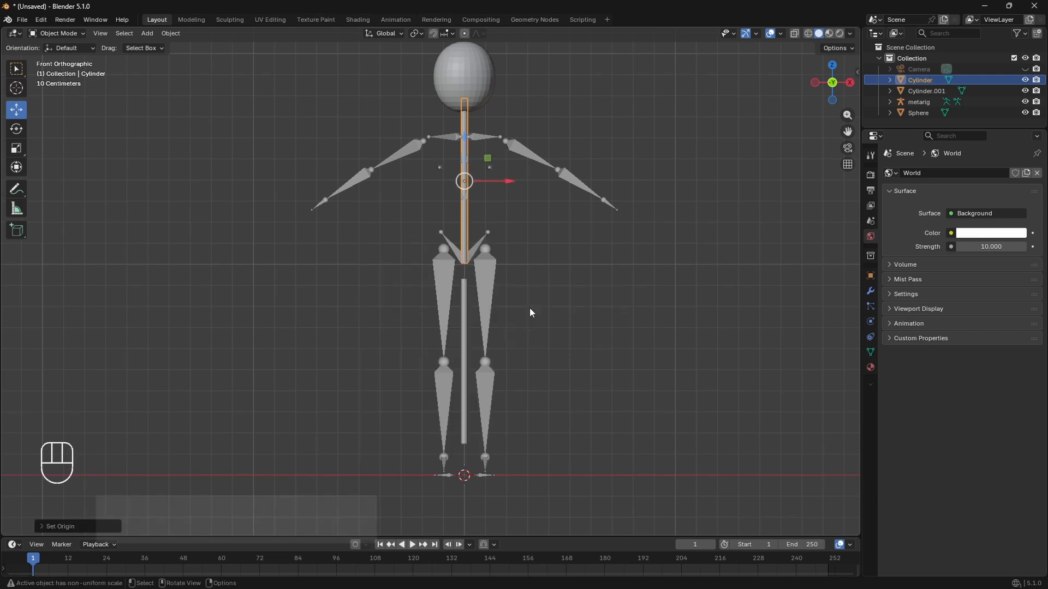
pyautogui.click(465, 324)
pyautogui.rightClick(466, 324)
pyautogui.moveTo(466, 324)
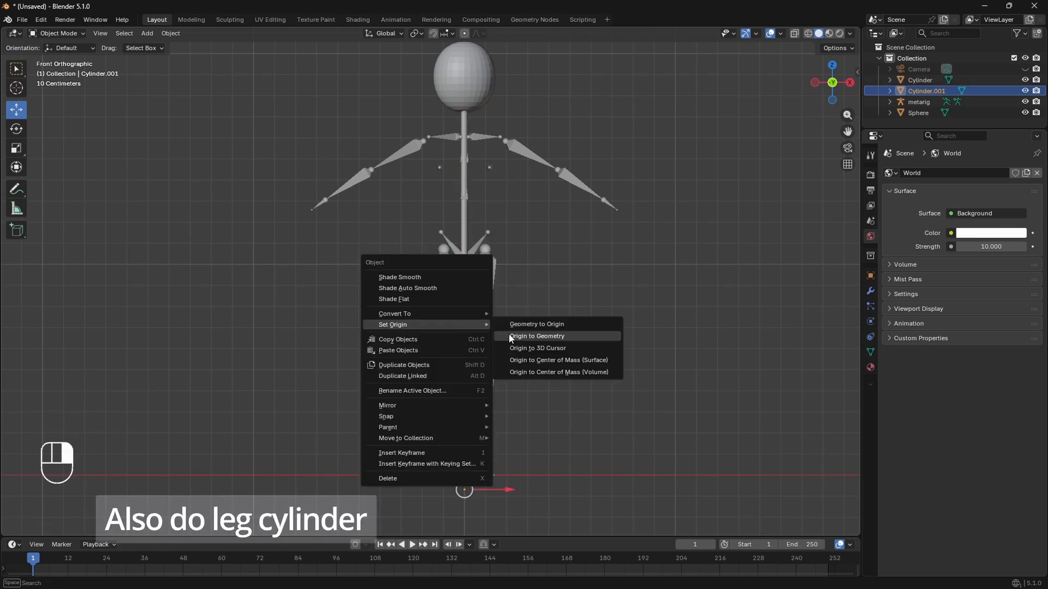
pyautogui.click(538, 337)
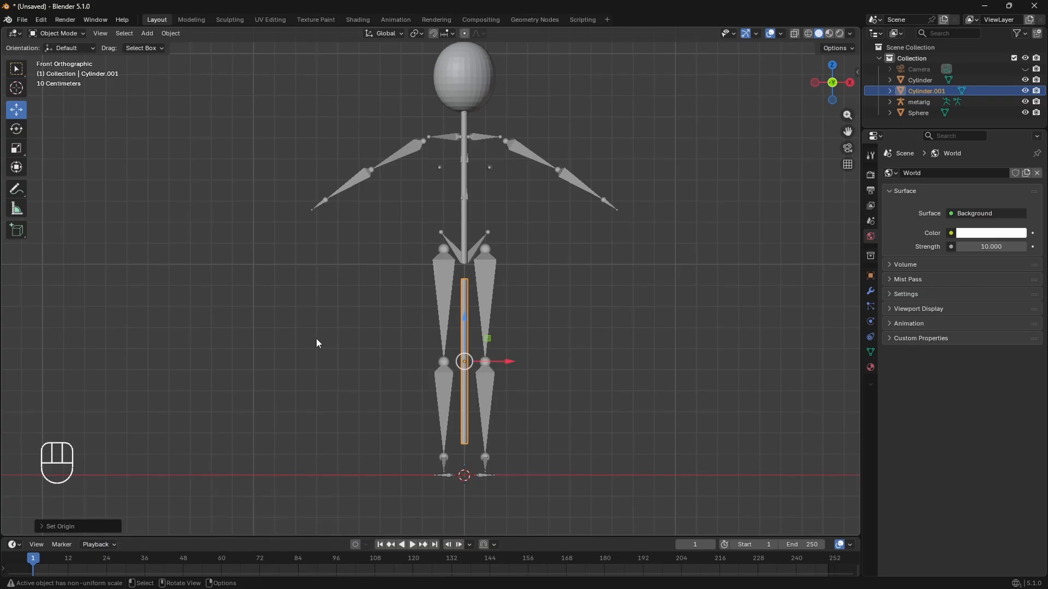
# Rotate the leg cylinder so its lower end tilts toward negative X, and move it along X onto that side's leg bones.
pyautogui.click(17, 129)
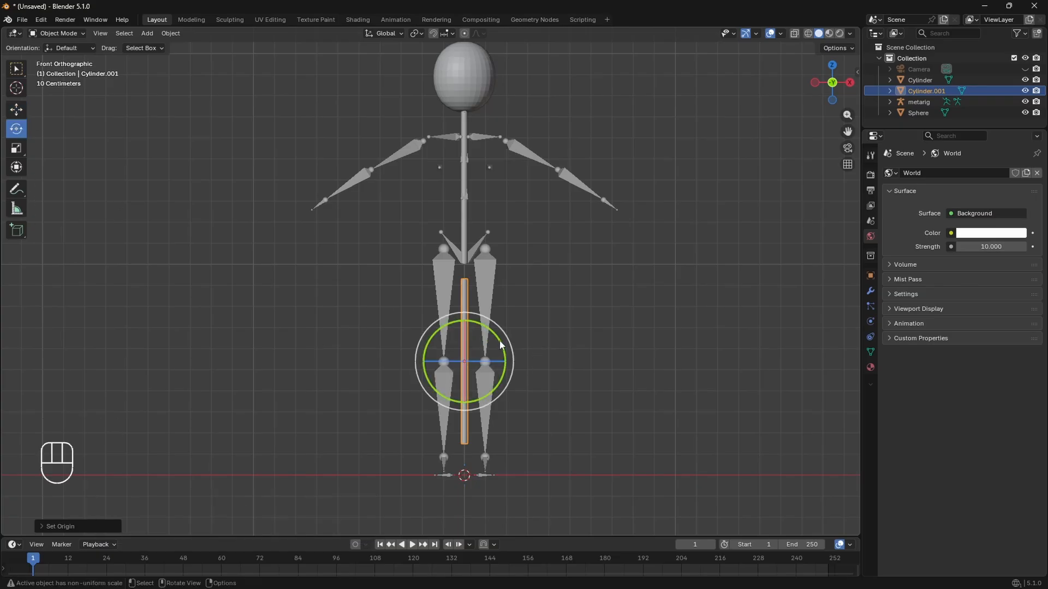
pyautogui.moveTo(494, 346)
pyautogui.mouseDown()
pyautogui.moveTo(504, 354)
pyautogui.moveTo(482, 362)
pyautogui.mouseUp()
pyautogui.hotkey('shift', 'space')
pyautogui.press('g')
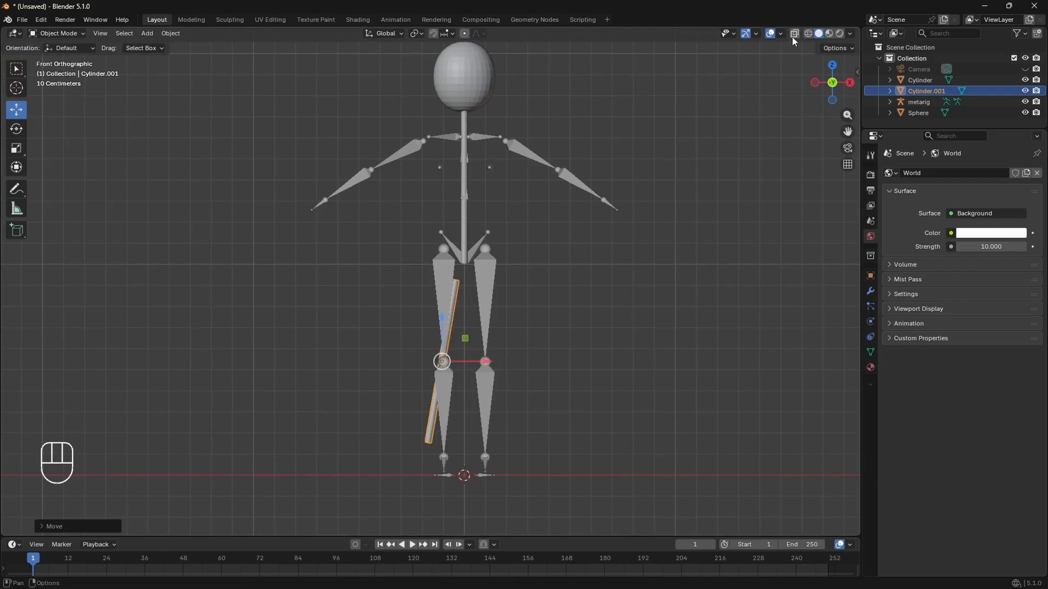
# Turn on X-ray, reduce the leg cylinder's tilt slightly and move its top end up to the torso's bottom.
pyautogui.click(793, 34)
pyautogui.click(17, 129)
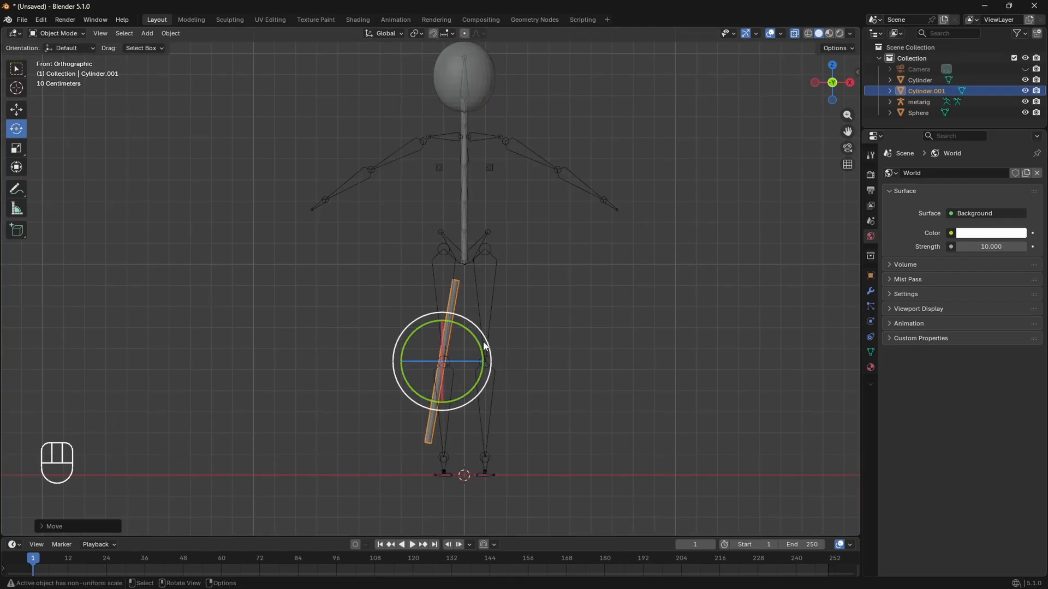
pyautogui.moveTo(484, 343)
pyautogui.mouseDown()
pyautogui.moveTo(481, 333)
pyautogui.moveTo(478, 342)
pyautogui.mouseUp()
pyautogui.hotkey('ctrl', 'z')
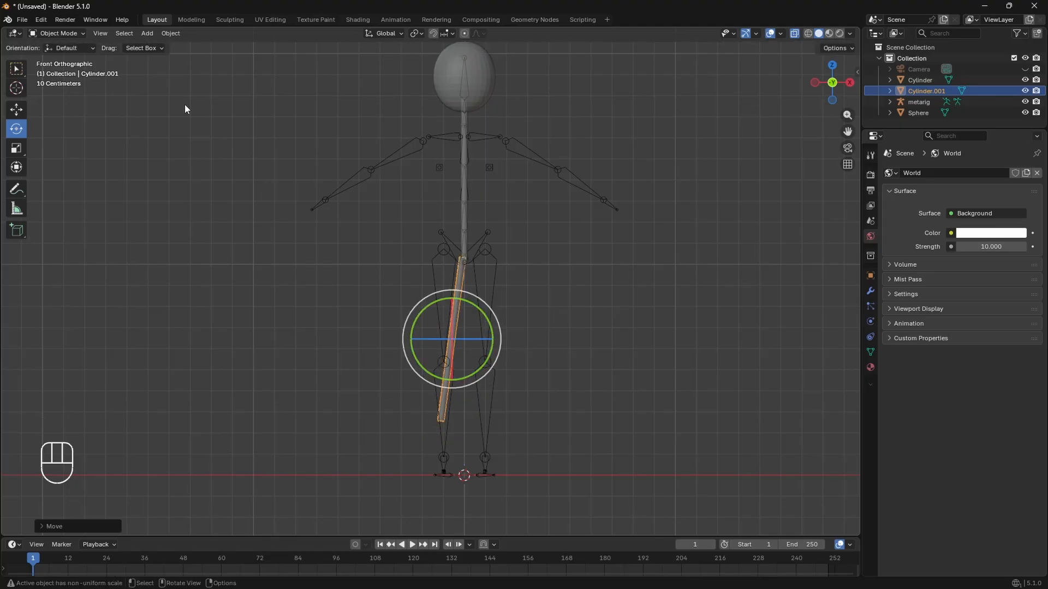
# Switch the transform orientation to Local and thin the leg cylinder to about 0.49 scale with its local Z length locked.
pyautogui.click(385, 33)
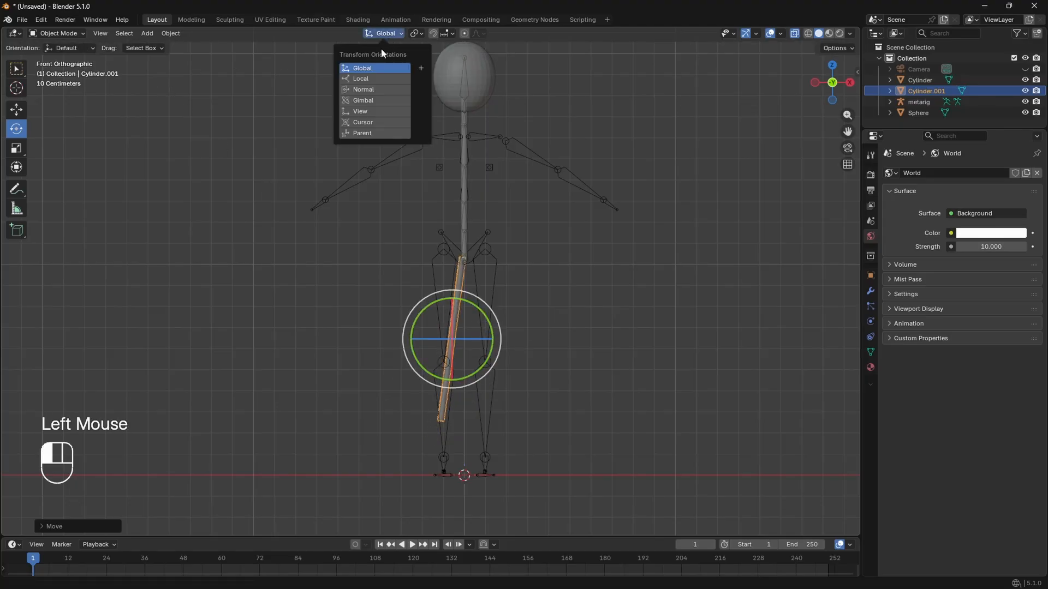
pyautogui.click(363, 81)
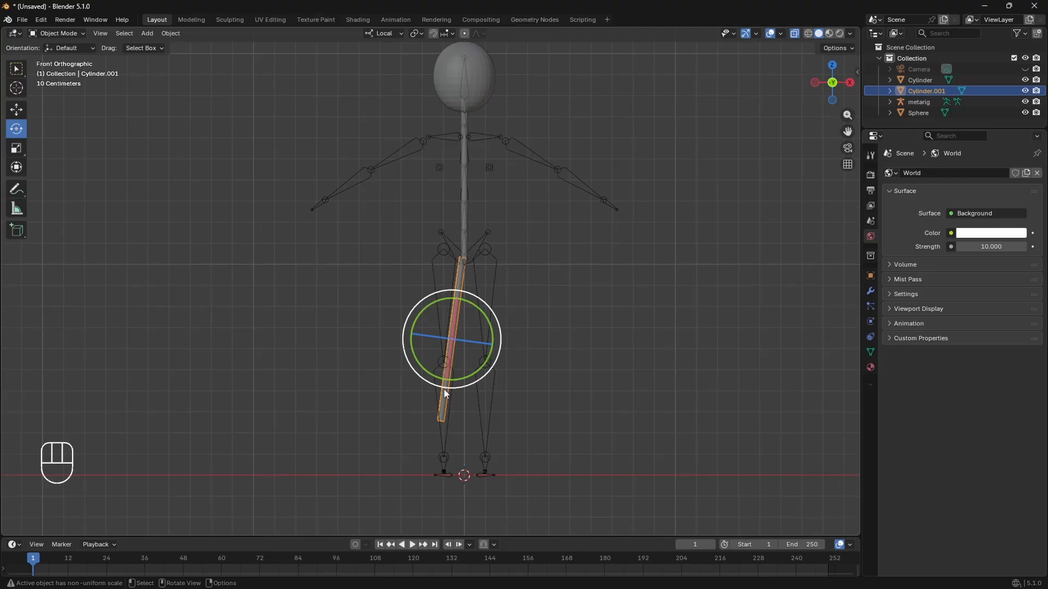
pyautogui.press('s')
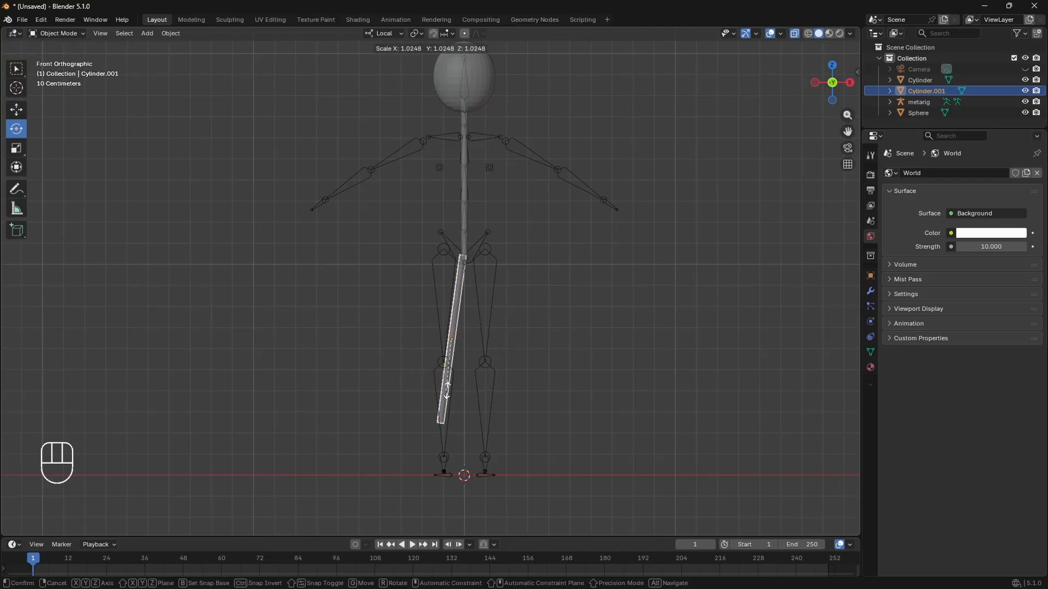
pyautogui.hotkey('shift', 'z')
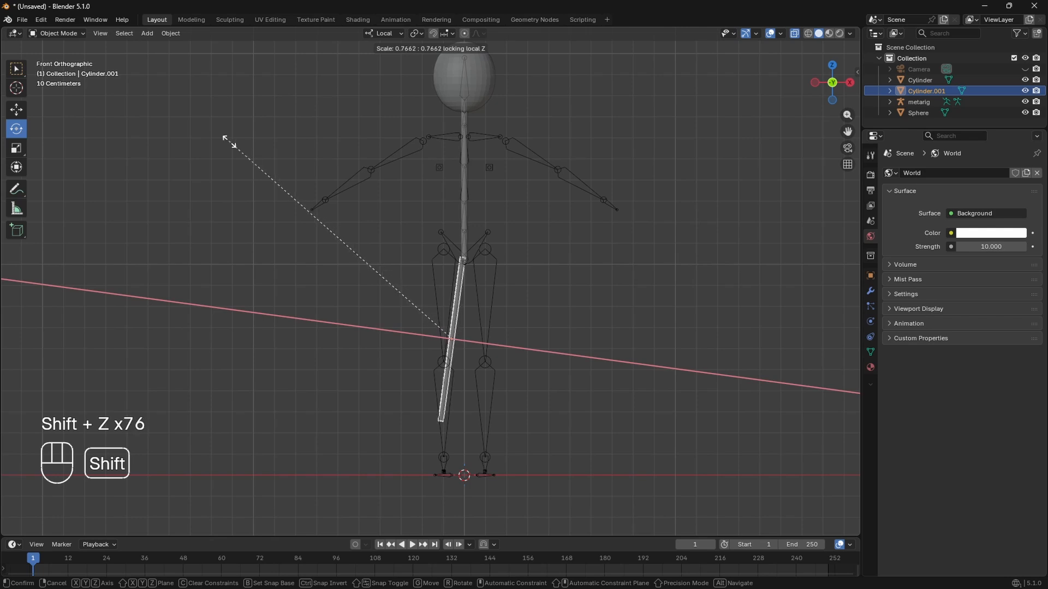
pyautogui.click(257, 227)
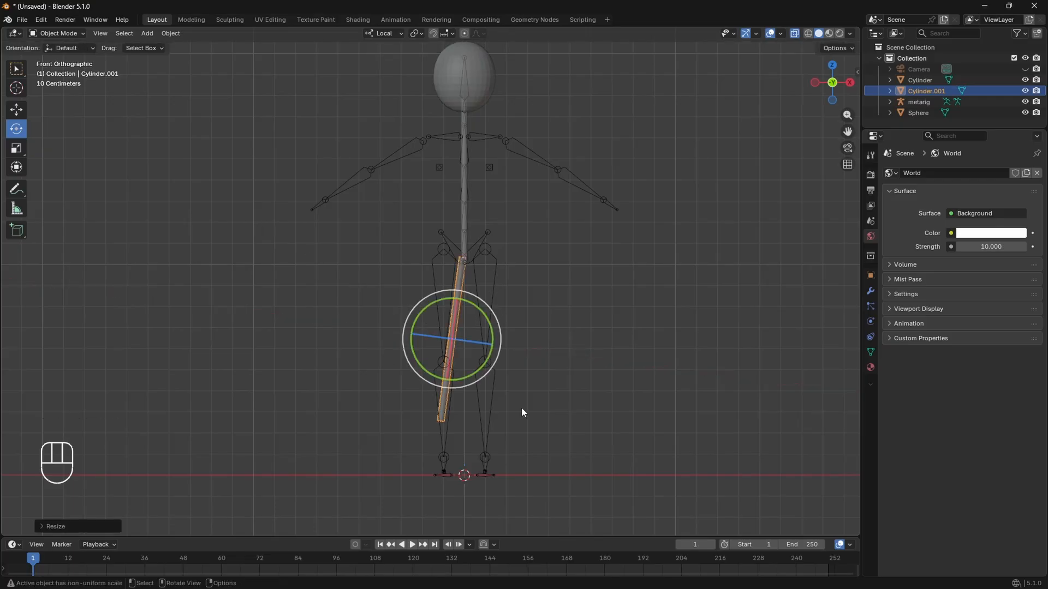
pyautogui.scroll(3, 564, 394)
pyautogui.scroll(-2, 605, 395)
pyautogui.scroll(2, 539, 397)
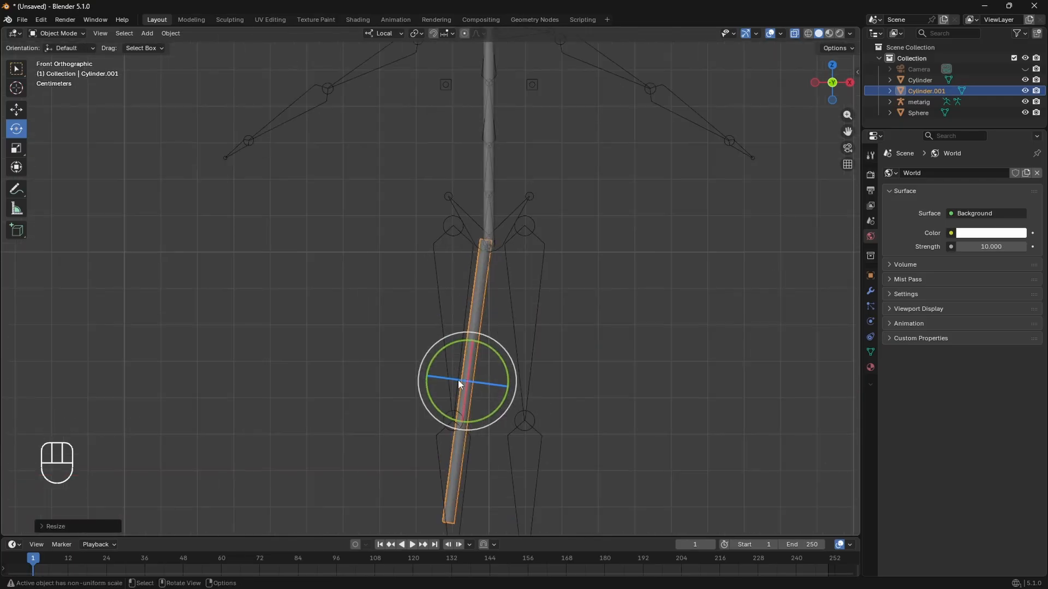
pyautogui.press('s')
pyautogui.hotkey('shift', 'z')
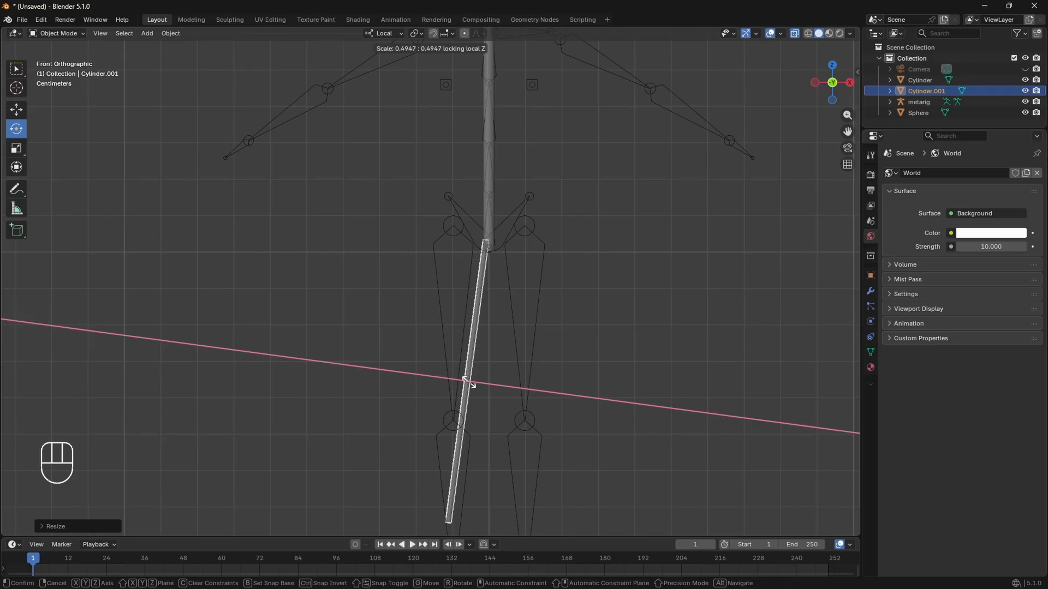
pyautogui.click(466, 380)
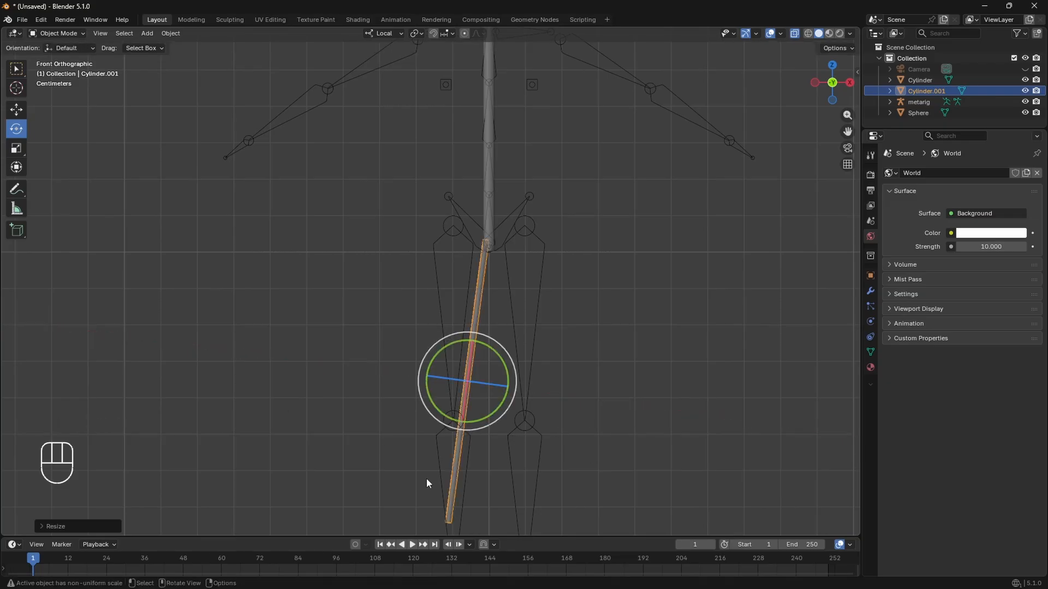
# Move the leg cylinder's lower end vertices up to the knee joint in Edit Mode, and turn off proportional editing.
pyautogui.moveTo(848, 131); pyautogui.dragTo(810, 26)
pyautogui.press('Tab')
pyautogui.click(573, 477)
pyautogui.moveTo(574, 478); pyautogui.dragTo(316, 364)
pyautogui.press('g')
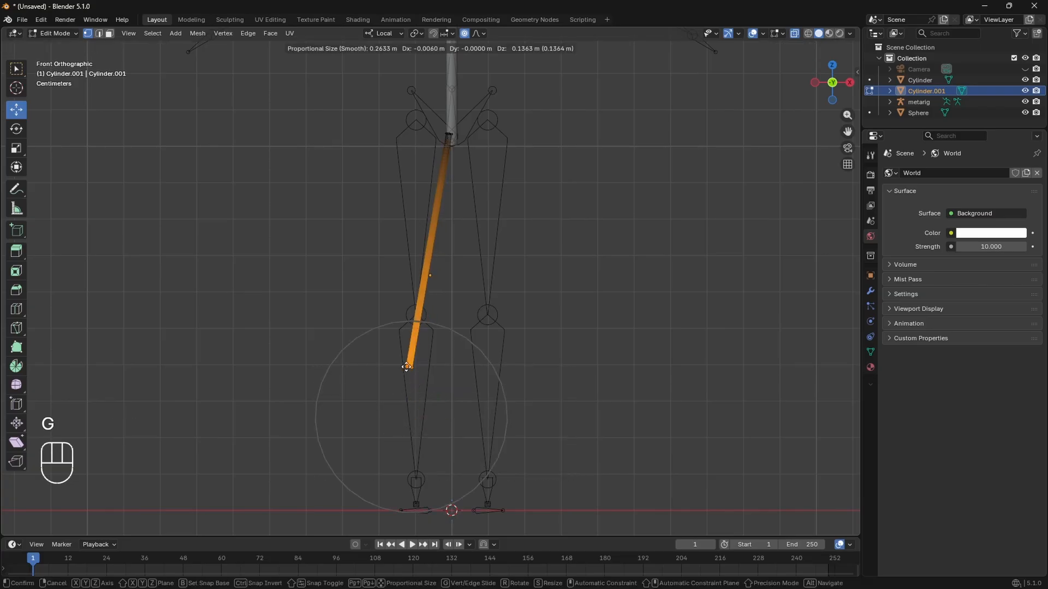
pyautogui.click(405, 328)
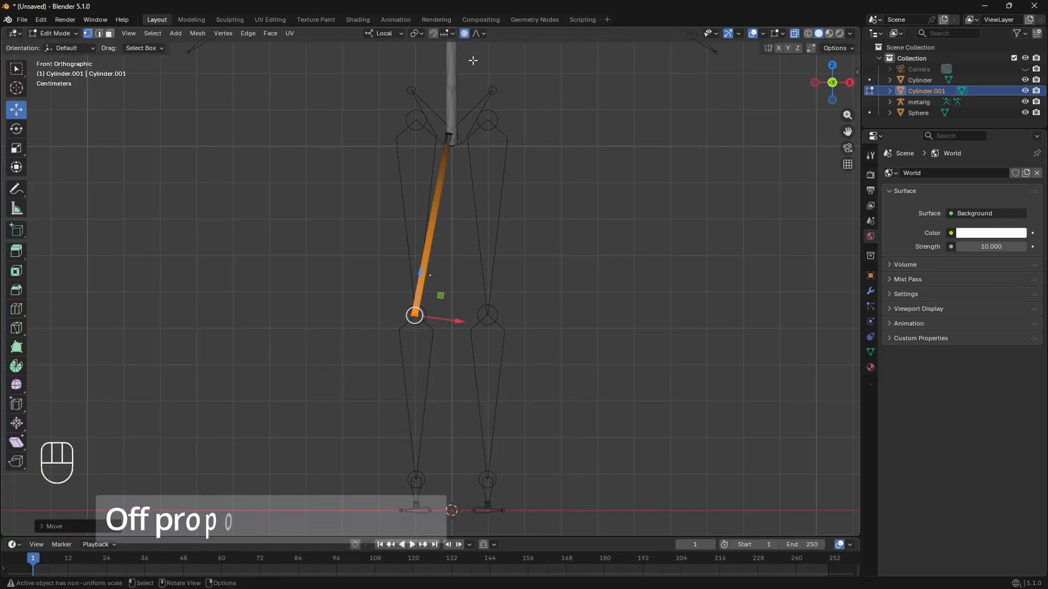
pyautogui.click(465, 33)
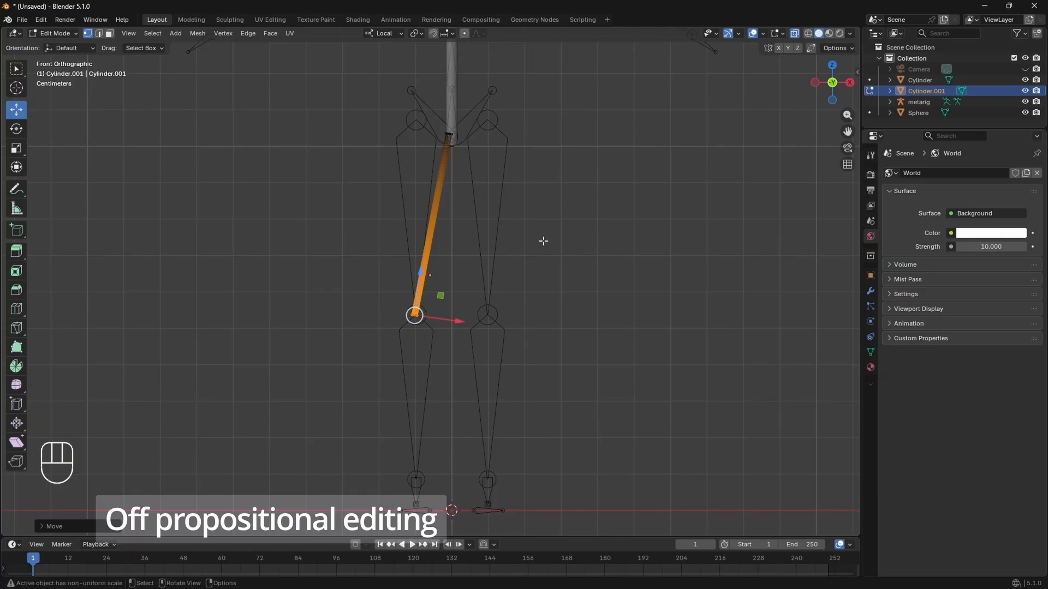
pyautogui.press('Tab')
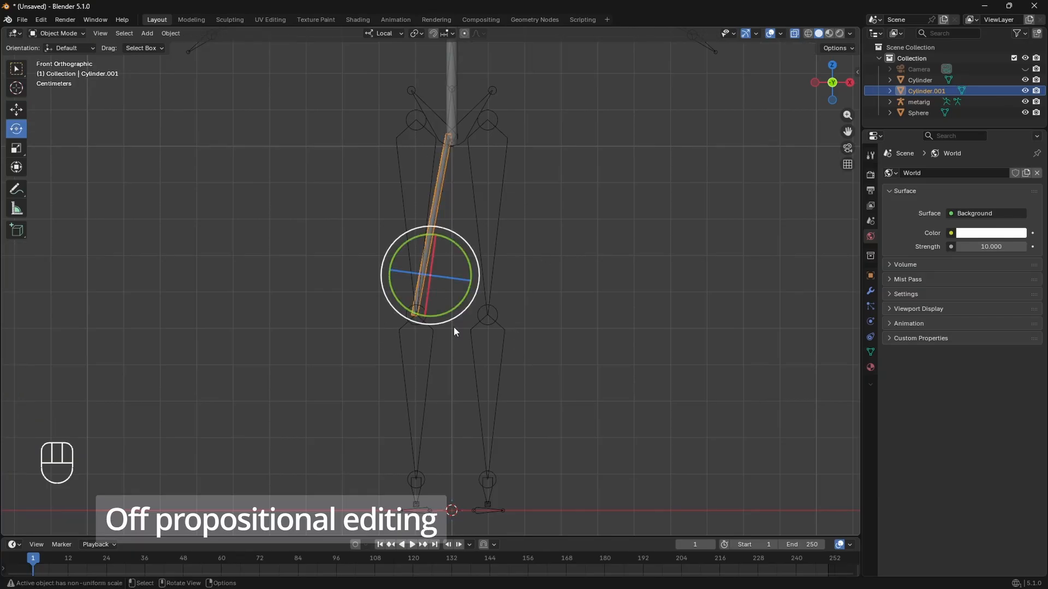
# Set the shortened thigh cylinder's origin to its geometry.
pyautogui.rightClick(434, 224)
pyautogui.moveTo(415, 216)
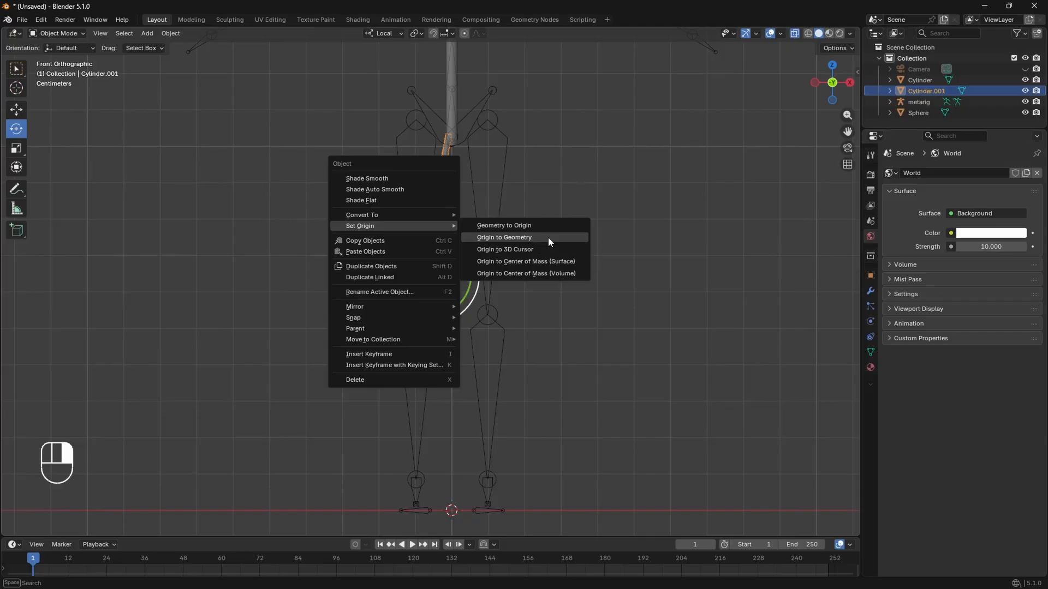
pyautogui.click(548, 237)
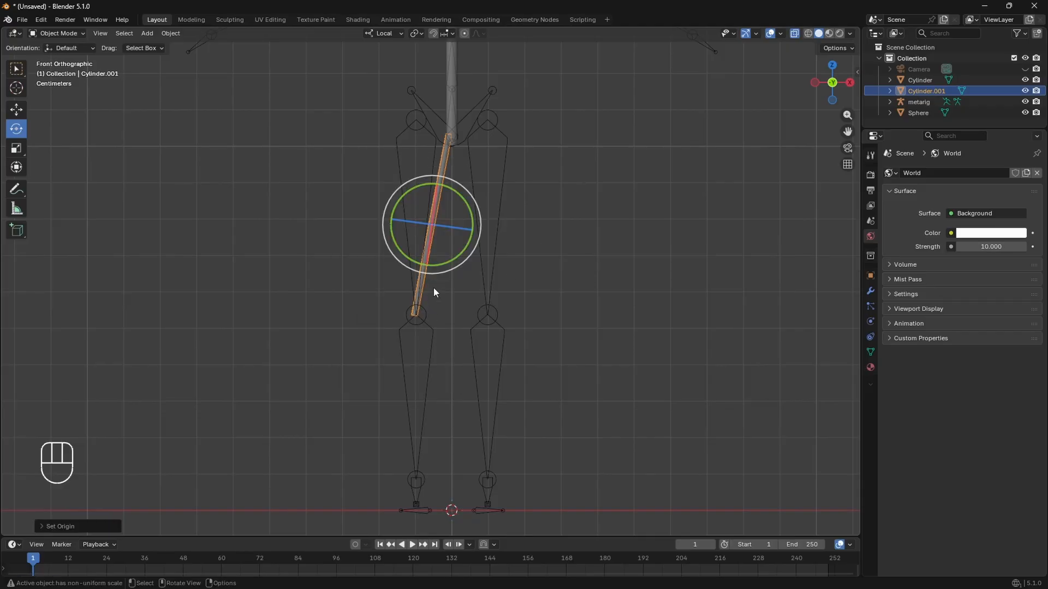
# Duplicate the thigh cylinder and move the copy down beside the shin bone below the knee.
pyautogui.hotkey('shift', 'd')
pyautogui.press('Escape')
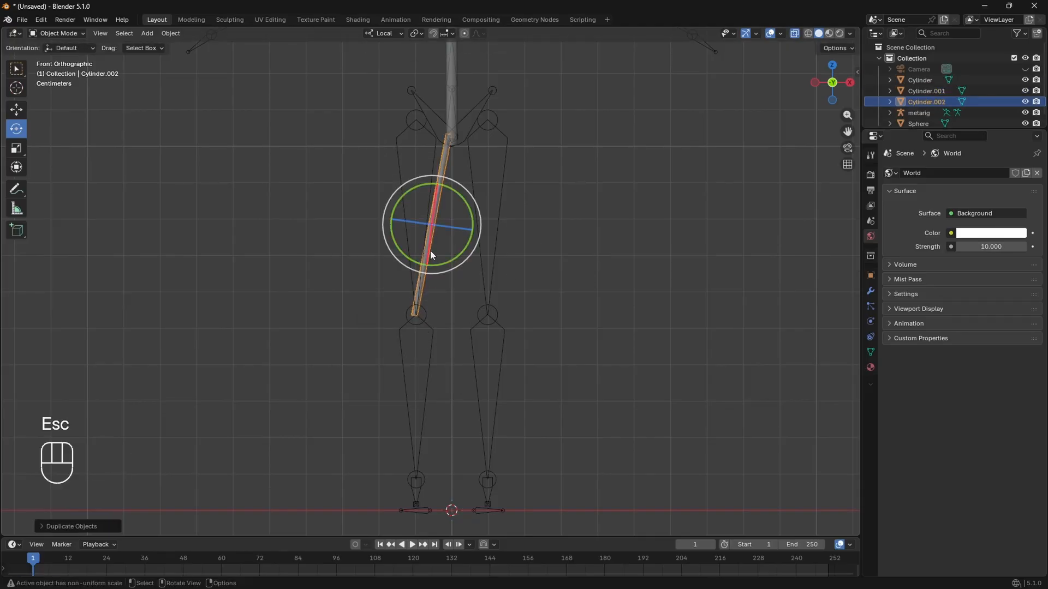
pyautogui.click(16, 109)
pyautogui.moveTo(443, 193); pyautogui.dragTo(393, 378)
# Rotate the shin cylinder closer to vertical and lengthen it slightly along its local Z axis.
pyautogui.click(16, 129)
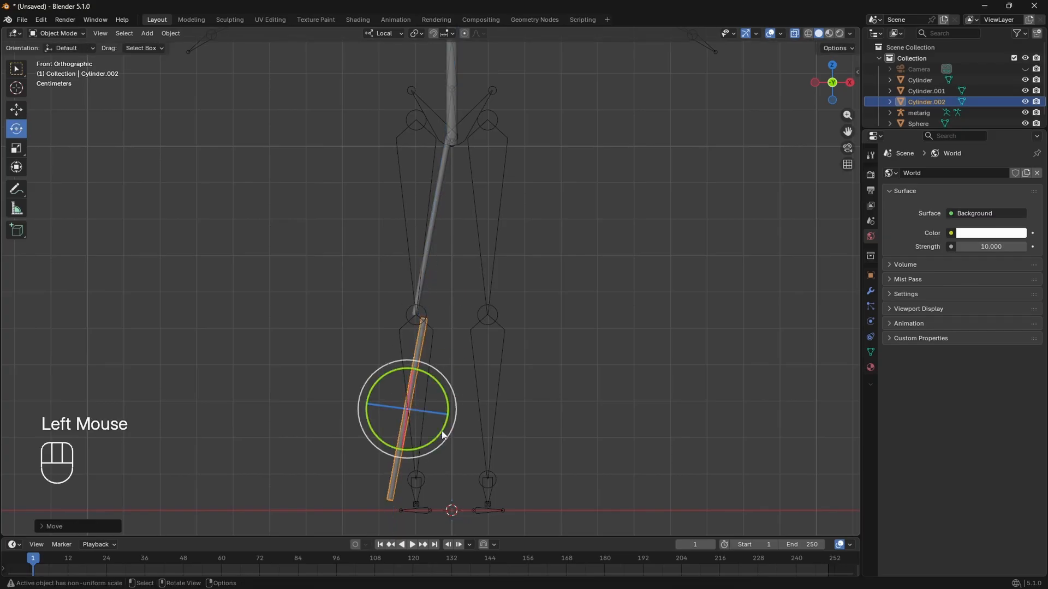
pyautogui.moveTo(448, 425); pyautogui.dragTo(446, 433)
pyautogui.click(16, 148)
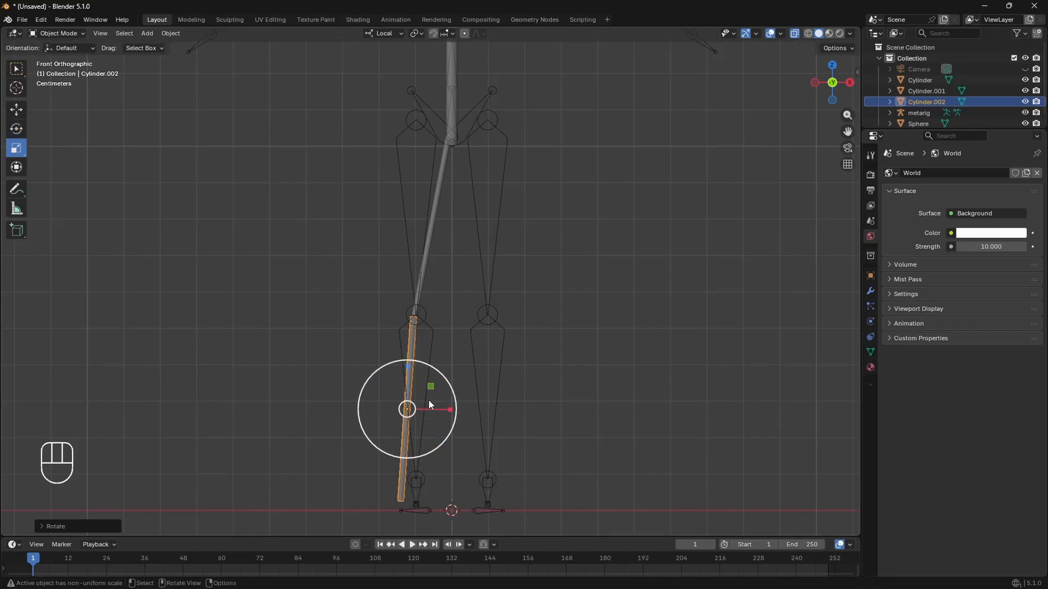
pyautogui.moveTo(408, 367); pyautogui.dragTo(408, 365)
# Fine-tune the shin cylinder's rotation and move its upper end onto the thigh cylinder's end at the knee joint.
pyautogui.scroll(1, 430, 368)
pyautogui.scroll(2, 412, 418)
pyautogui.click(16, 129)
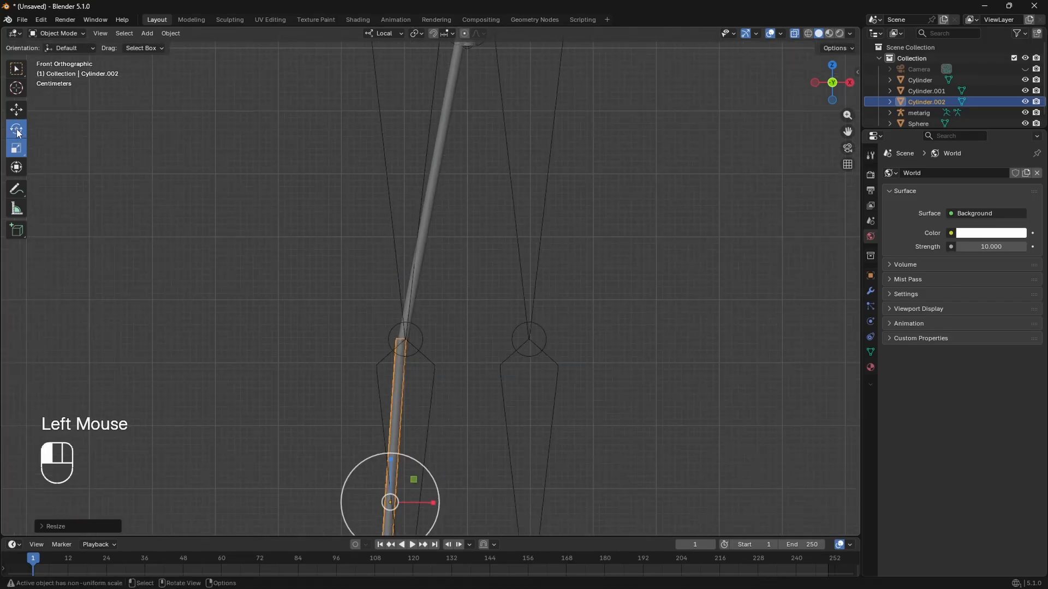
pyautogui.moveTo(419, 475); pyautogui.dragTo(422, 478)
pyautogui.scroll(-2, 451, 449)
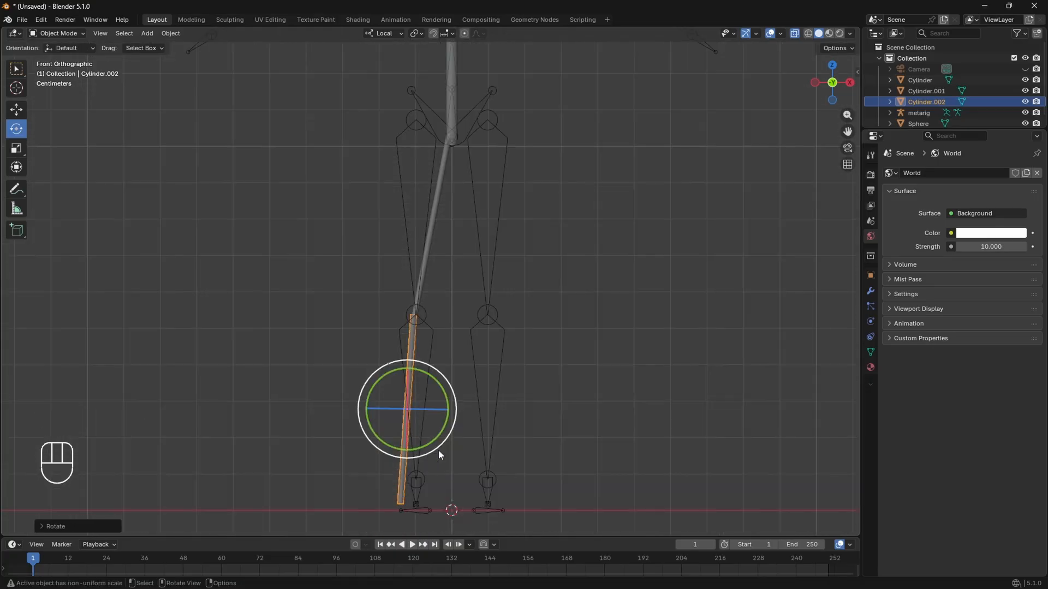
pyautogui.press('g')
pyautogui.click(438, 449)
pyautogui.scroll(4, 440, 450)
pyautogui.scroll(-4, 440, 445)
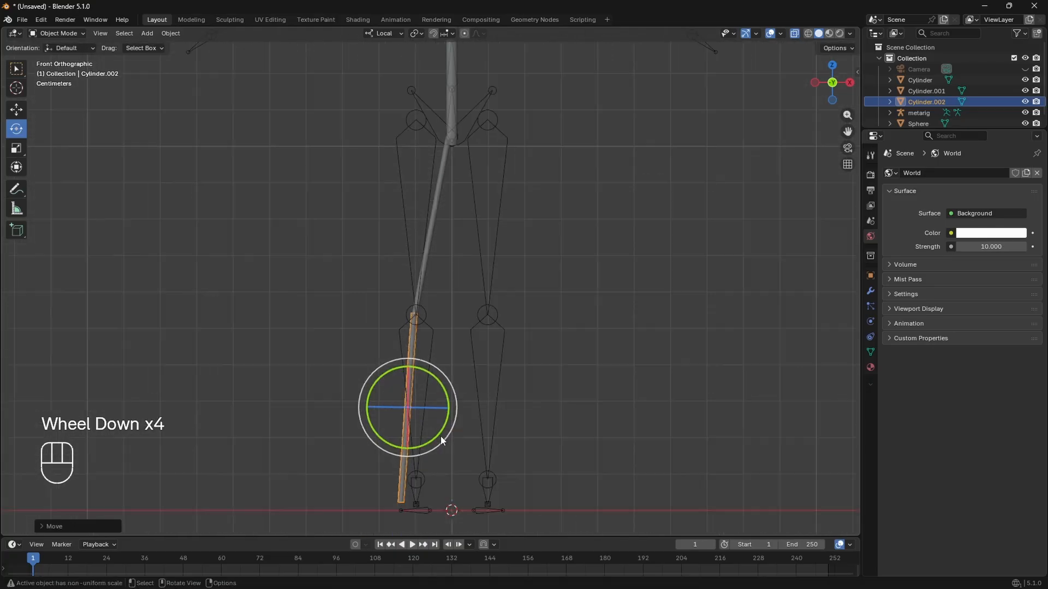
pyautogui.scroll(-2, 540, 330)
pyautogui.scroll(2, 544, 336)
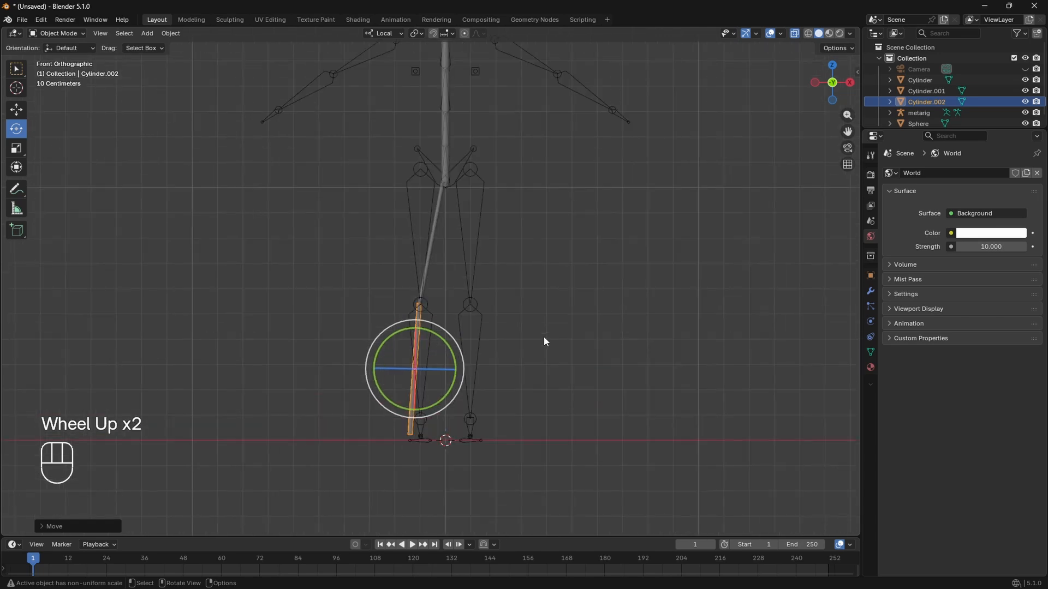
# Duplicate the torso cylinder and move the copy out over the arm bones on the negative X side.
pyautogui.scroll(-3, 543, 338)
pyautogui.moveTo(847, 131); pyautogui.dragTo(861, 210)
pyautogui.scroll(2, 459, 217)
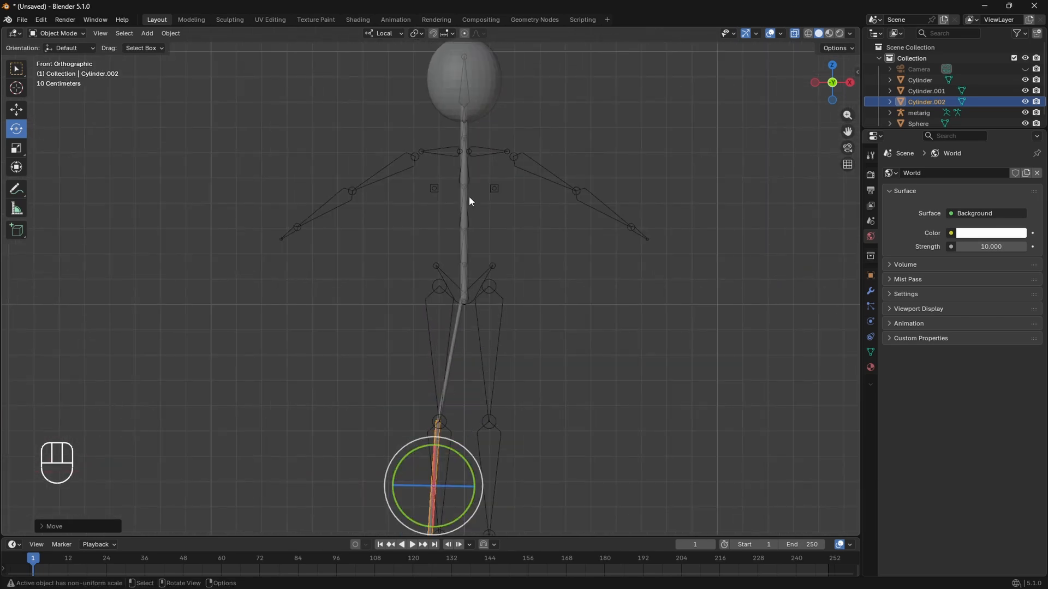
pyautogui.click(468, 199)
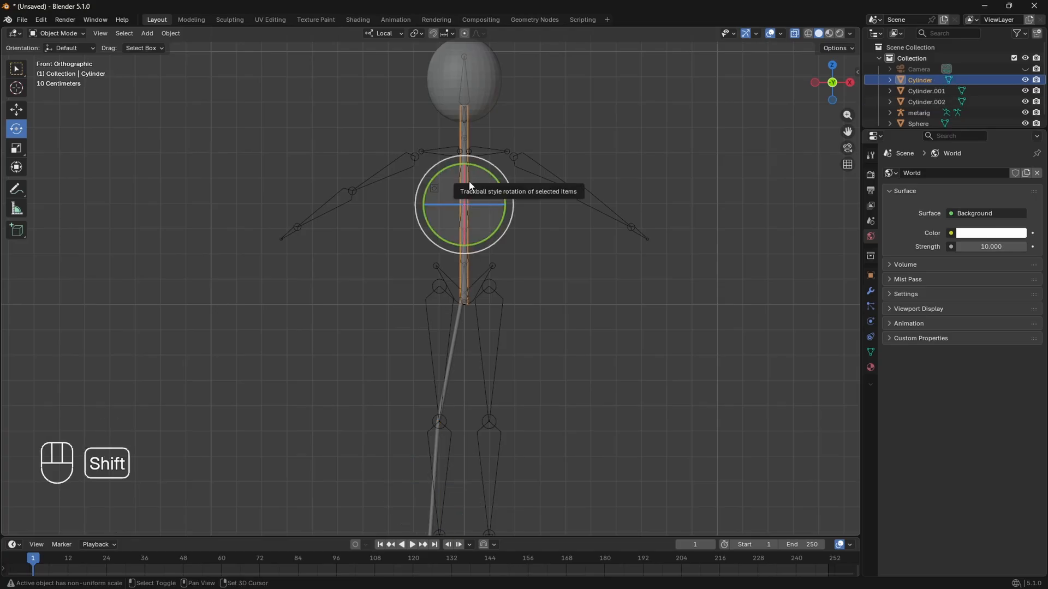
pyautogui.hotkey('shift', 'd')
pyautogui.press('Escape')
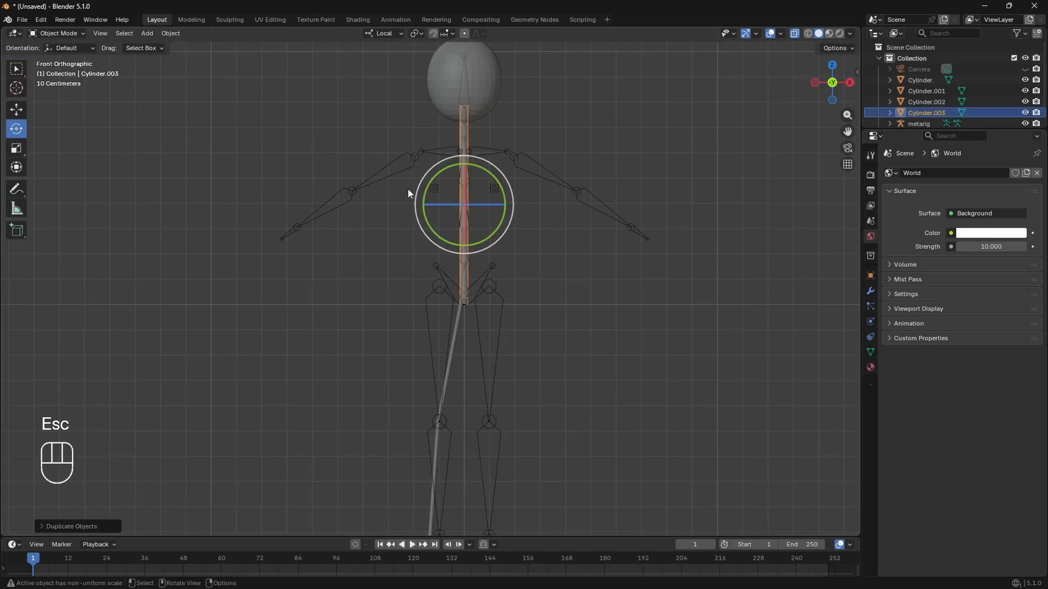
pyautogui.click(16, 114)
pyautogui.moveTo(510, 212); pyautogui.dragTo(383, 257)
# Rotate the arm cylinder to slope along the arm bones and move its inner end onto the torso at shoulder height.
pyautogui.click(21, 128)
pyautogui.press('g')
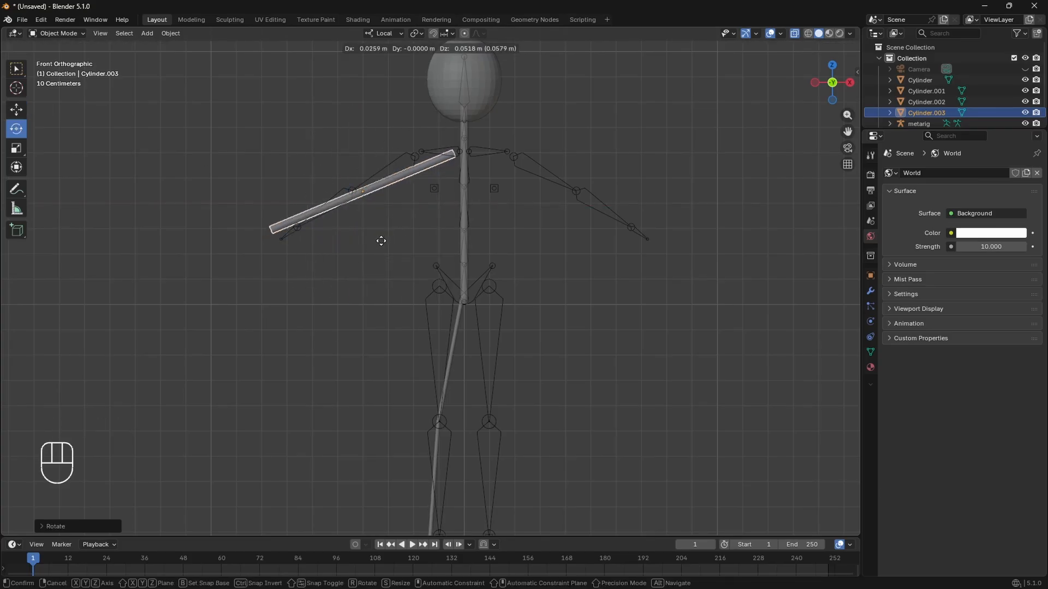
pyautogui.click(390, 237)
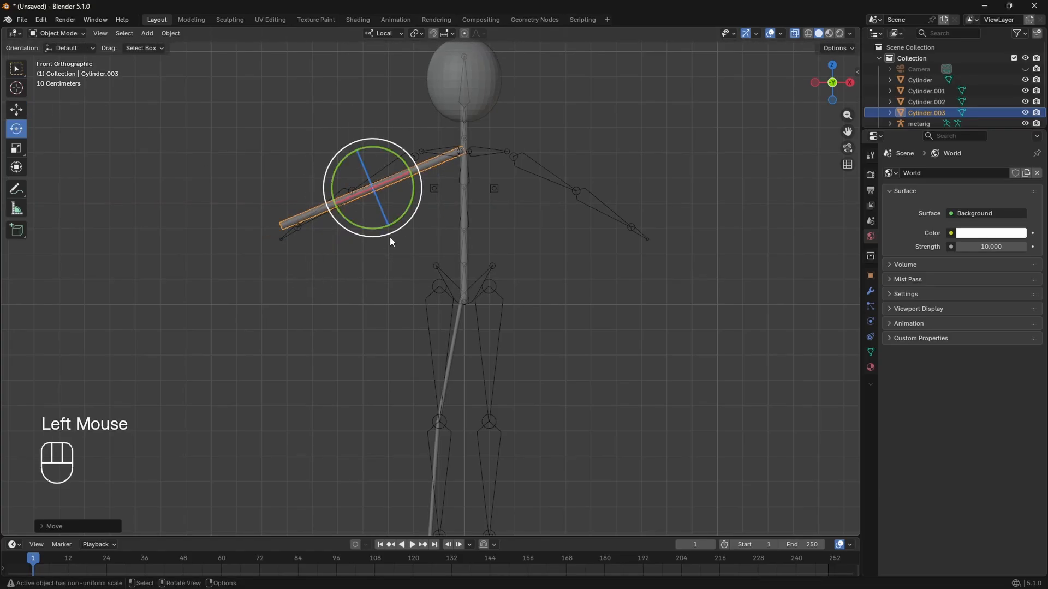
# Shorten the arm cylinder along its local Z axis and move its inner end back onto the torso.
pyautogui.click(16, 151)
pyautogui.moveTo(411, 169); pyautogui.dragTo(387, 183)
pyautogui.press('g')
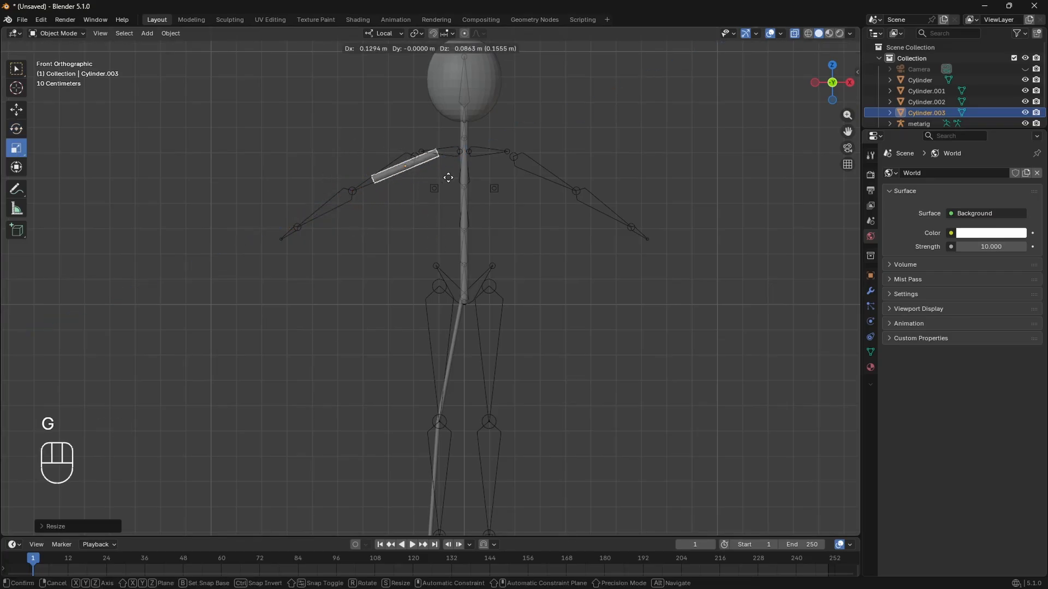
pyautogui.click(473, 176)
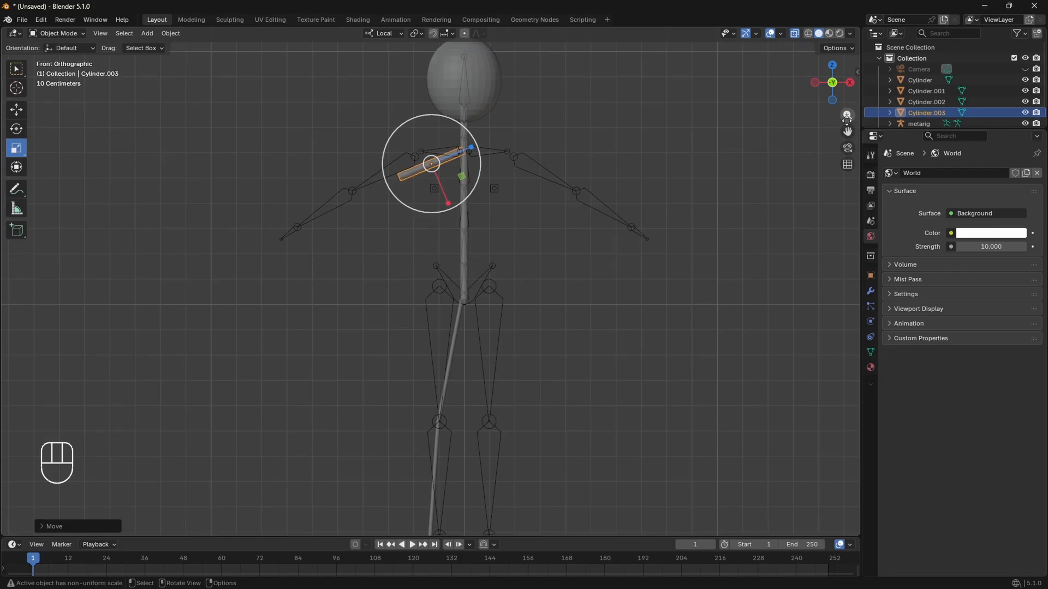
# Lengthen the arm cylinder along its local Z axis to span the upper arm, and reposition it toward the elbow.
pyautogui.scroll(3, 427, 195)
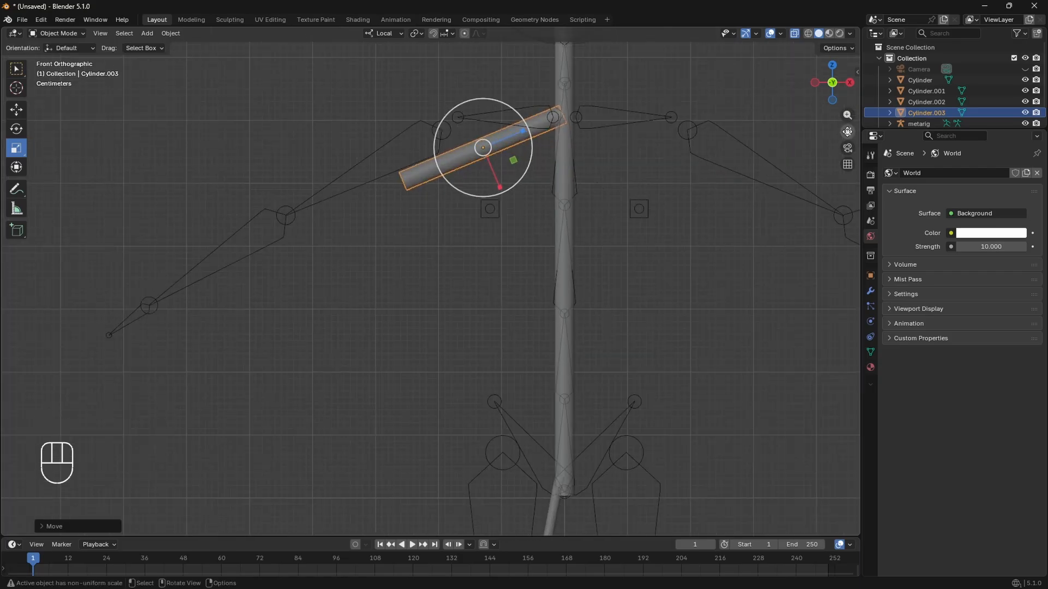
pyautogui.moveTo(847, 132); pyautogui.dragTo(806, 273)
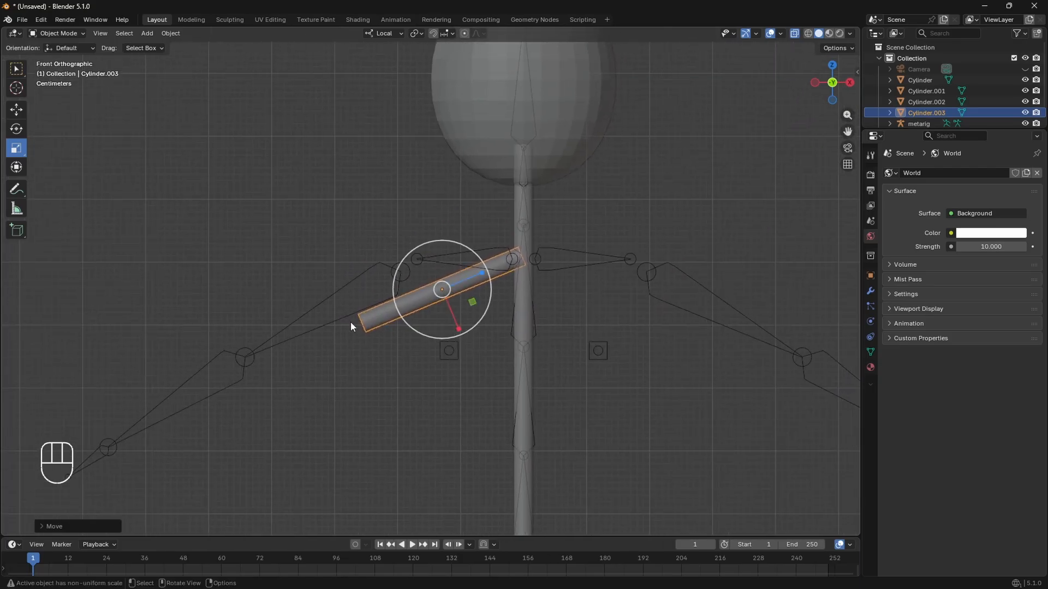
pyautogui.moveTo(480, 273); pyautogui.dragTo(499, 261)
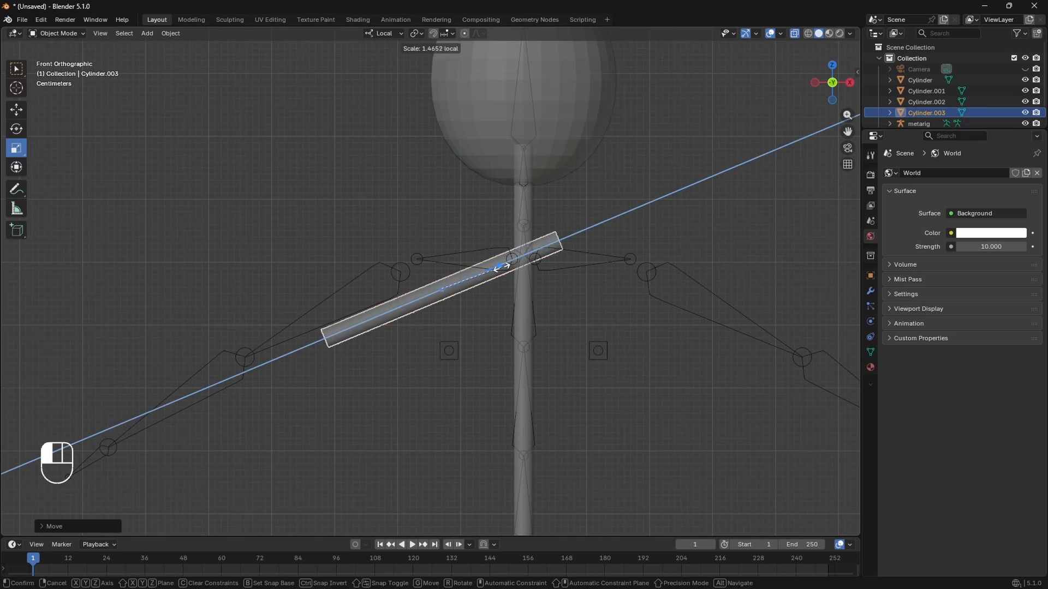
pyautogui.press('g')
pyautogui.click(372, 356)
# Rotate the arm cylinder to a shallower slope and move it into place between the torso and the elbow joint.
pyautogui.hotkey('shift', 'space')
pyautogui.press('r')
pyautogui.moveTo(437, 322); pyautogui.dragTo(452, 289)
pyautogui.click(413, 314)
pyautogui.hotkey('shift', 'space')
pyautogui.press('s')
pyautogui.press('g')
pyautogui.click(410, 291)
pyautogui.scroll(-3, 284, 406)
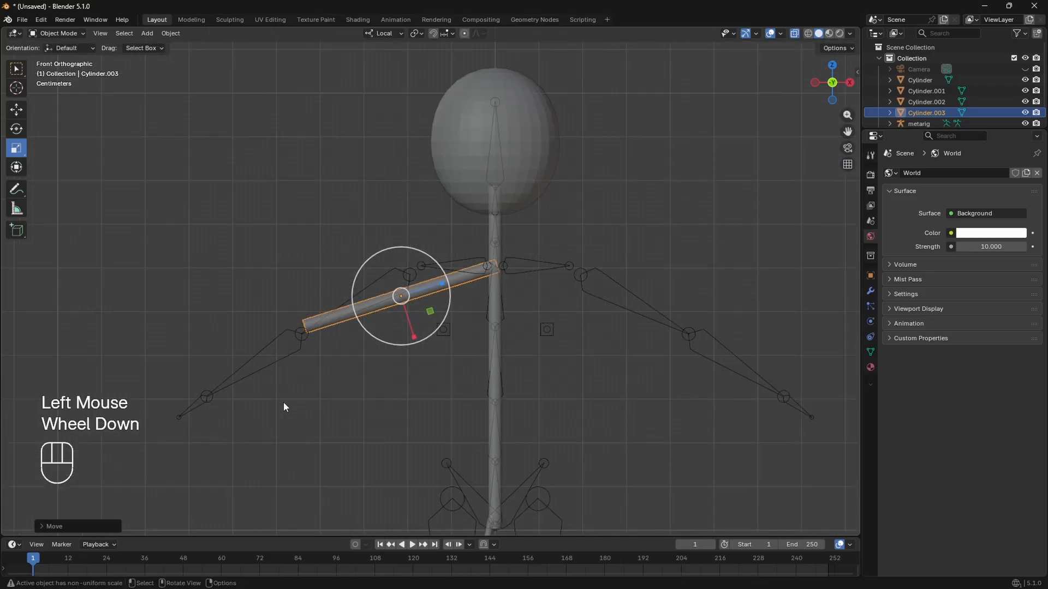
# Move the arm cylinder up about 0.10 m, clear of the arm bones and just below the head.
pyautogui.scroll(4, 414, 334)
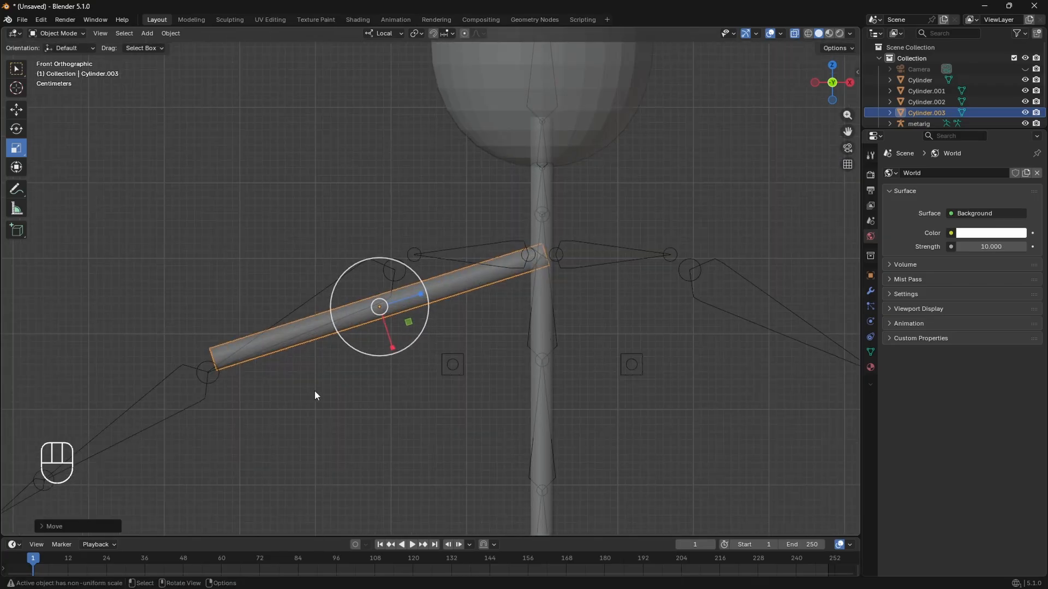
pyautogui.press('g')
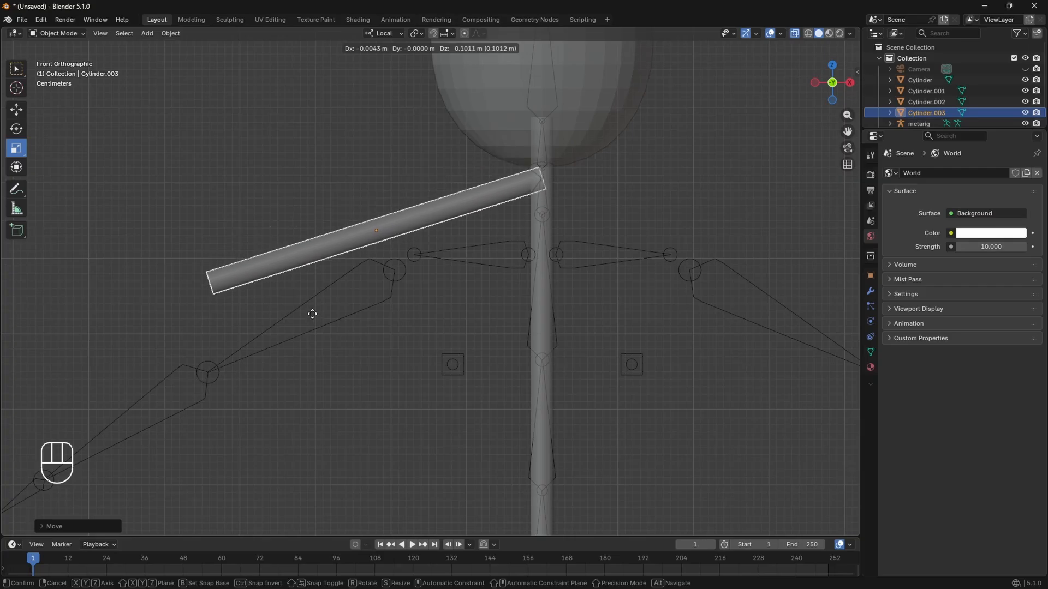
pyautogui.click(311, 311)
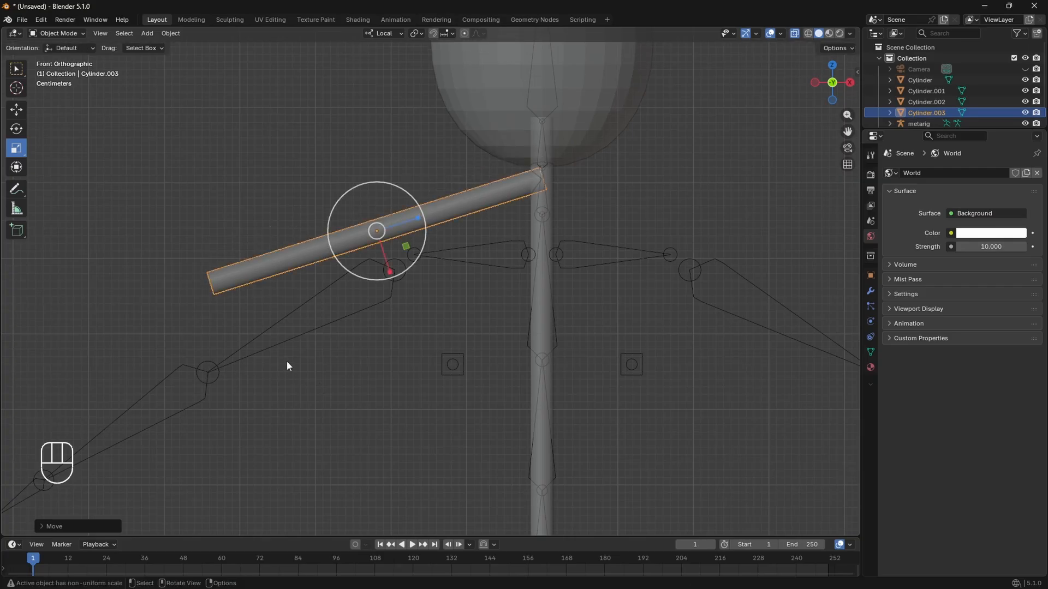
# Duplicate the upper-arm cylinder as the forearm, rotate it slightly steeper and join its inner end to the upper arm at the elbow.
pyautogui.hotkey('shift', 'd')
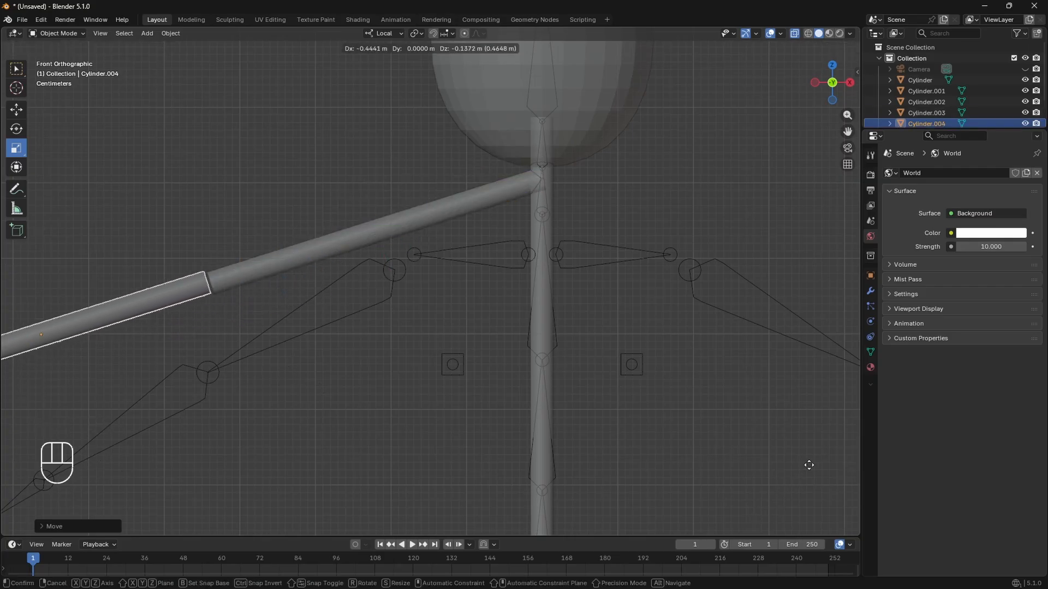
pyautogui.click(807, 475)
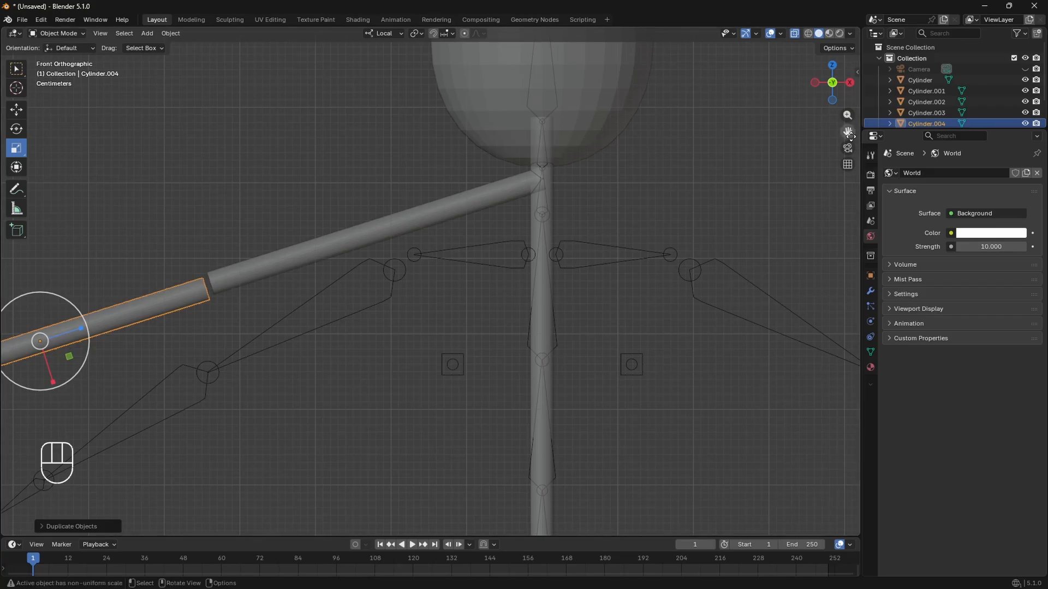
pyautogui.moveTo(847, 131); pyautogui.dragTo(459, 253)
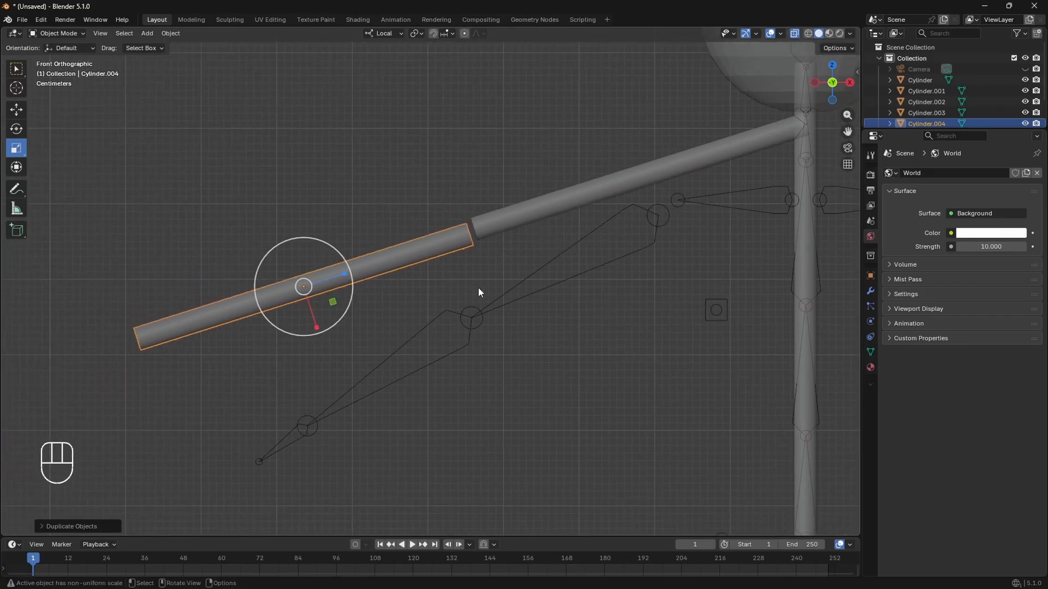
pyautogui.press('g')
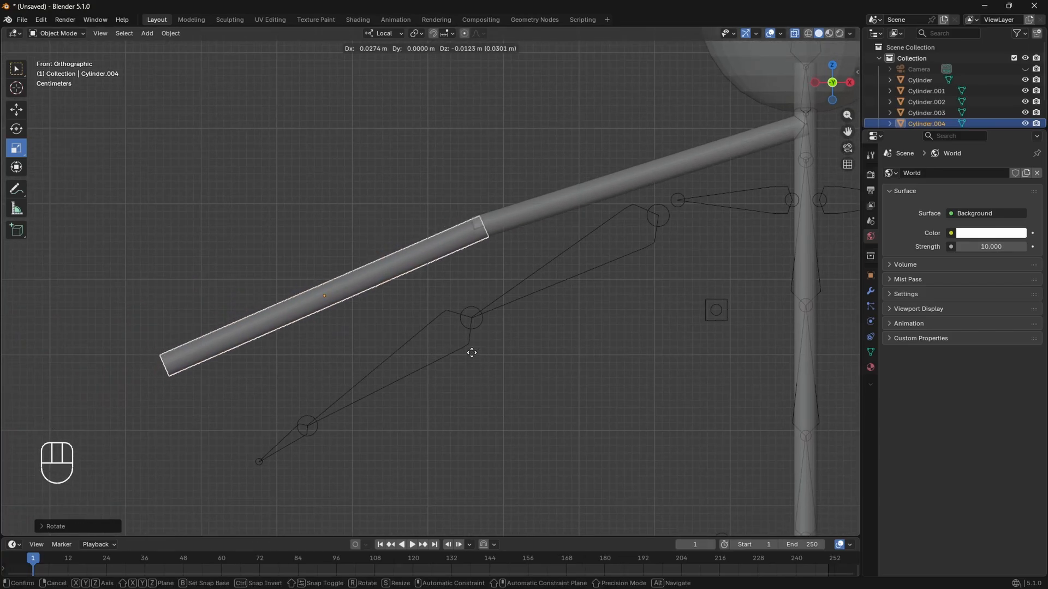
pyautogui.click(470, 356)
# Scale down both arm cylinders together and move them about 0.12 m back toward the torso so the upper arm meets it below the head.
pyautogui.scroll(-3, 426, 384)
pyautogui.scroll(-3, 426, 384)
pyautogui.scroll(6, 548, 381)
pyautogui.keyDown('shift'); pyautogui.click(523, 237); pyautogui.keyUp('shift')
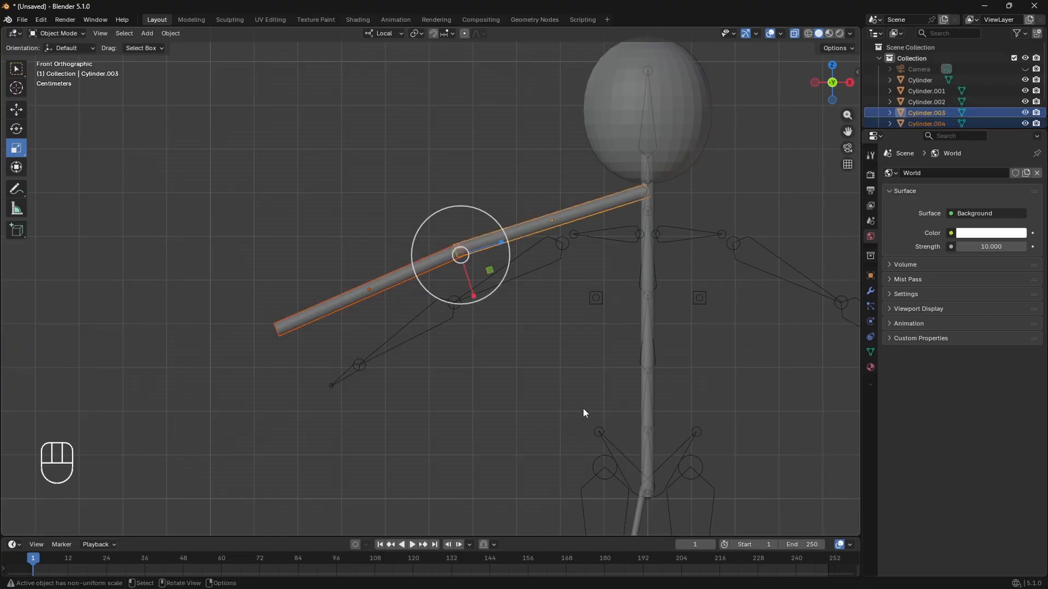
pyautogui.press('s')
pyautogui.press('g')
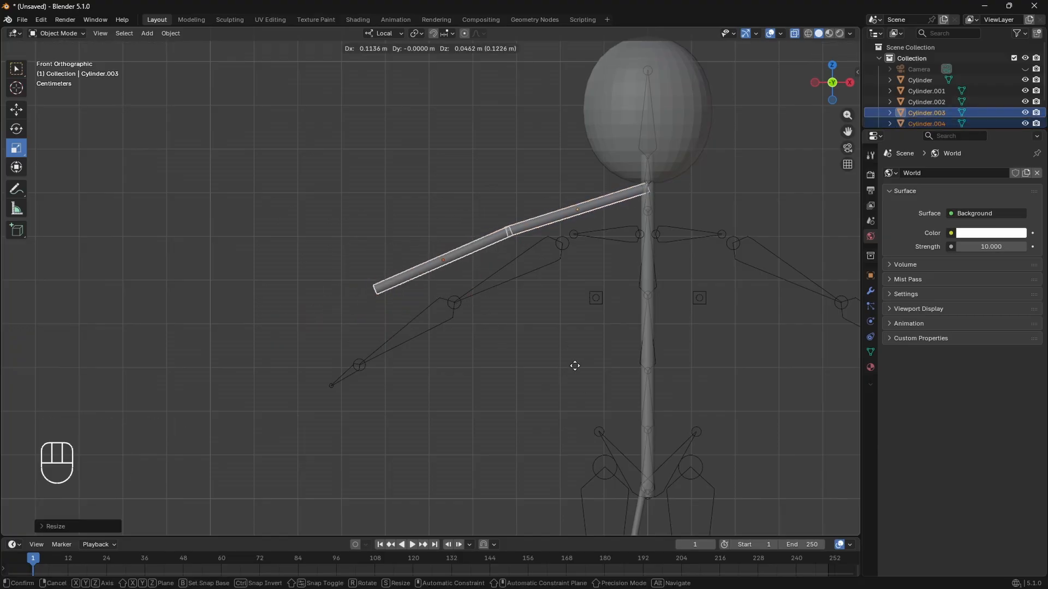
pyautogui.click(656, 199)
# Examine the two-part arm's proportions against the head, torso and whole figure.
pyautogui.scroll(2, 656, 195)
pyautogui.keyDown('shift'); pyautogui.moveTo(701, 308); pyautogui.dragTo(536, 330, button='middle'); pyautogui.keyUp('shift')
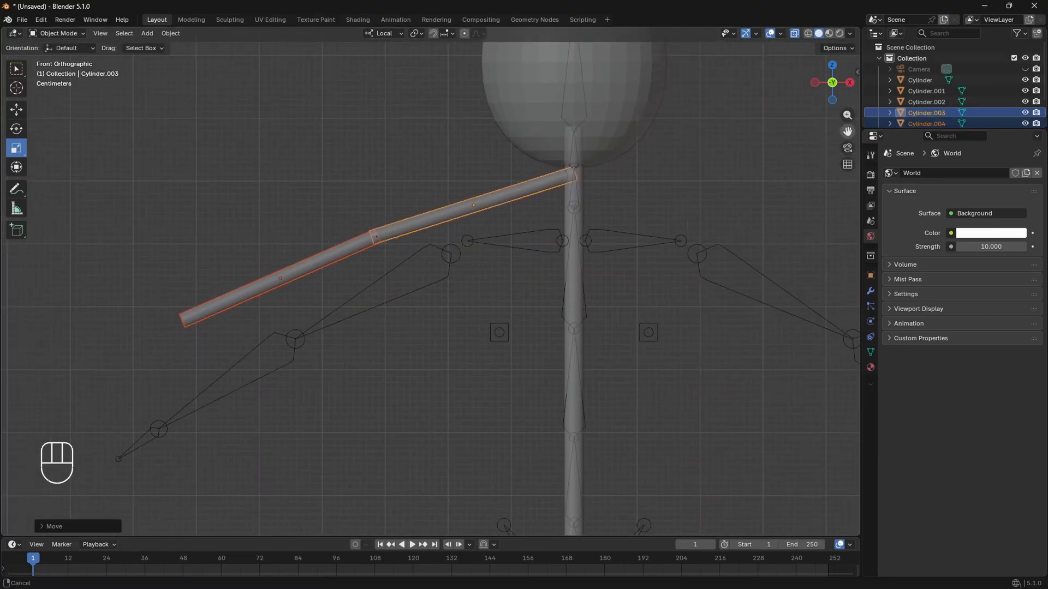
pyautogui.scroll(-3, 599, 423)
pyautogui.click(599, 423)
pyautogui.scroll(6, 457, 222)
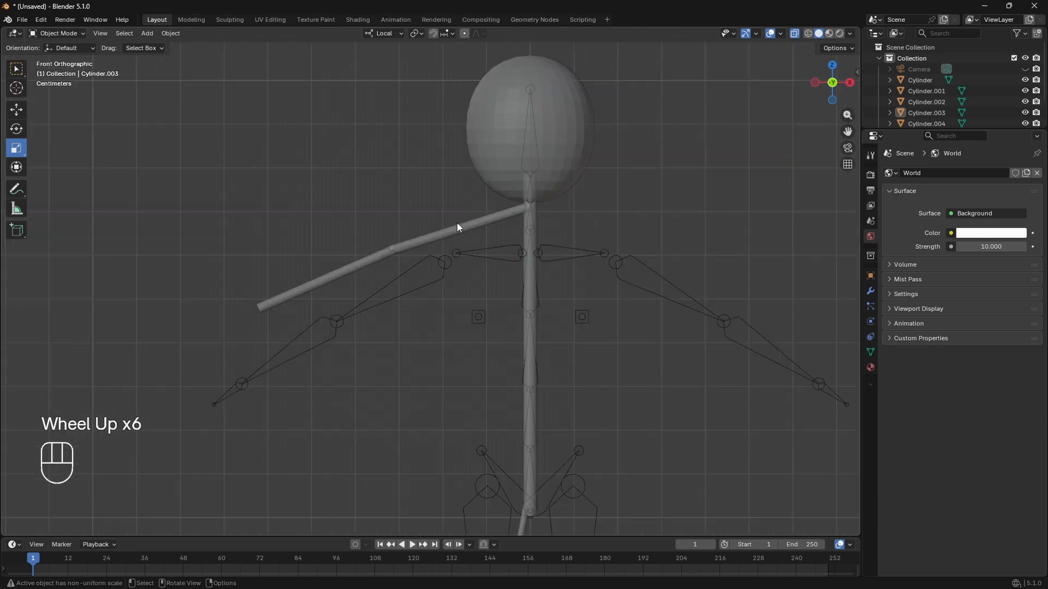
pyautogui.scroll(-5, 511, 358)
pyautogui.scroll(5, 540, 436)
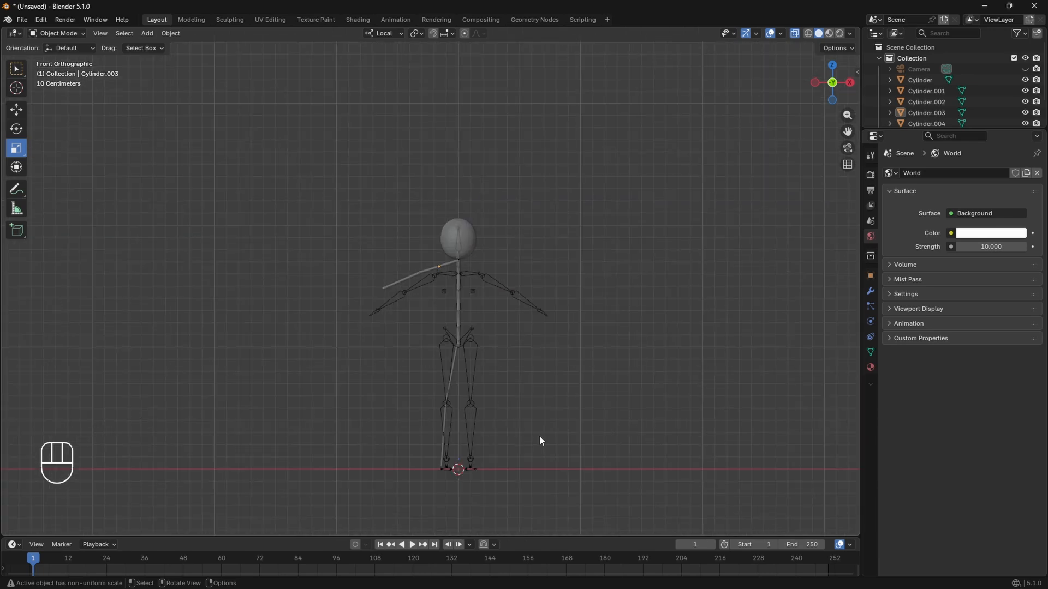
pyautogui.scroll(3, 545, 273)
pyautogui.scroll(-4, 573, 304)
pyautogui.scroll(3, 393, 273)
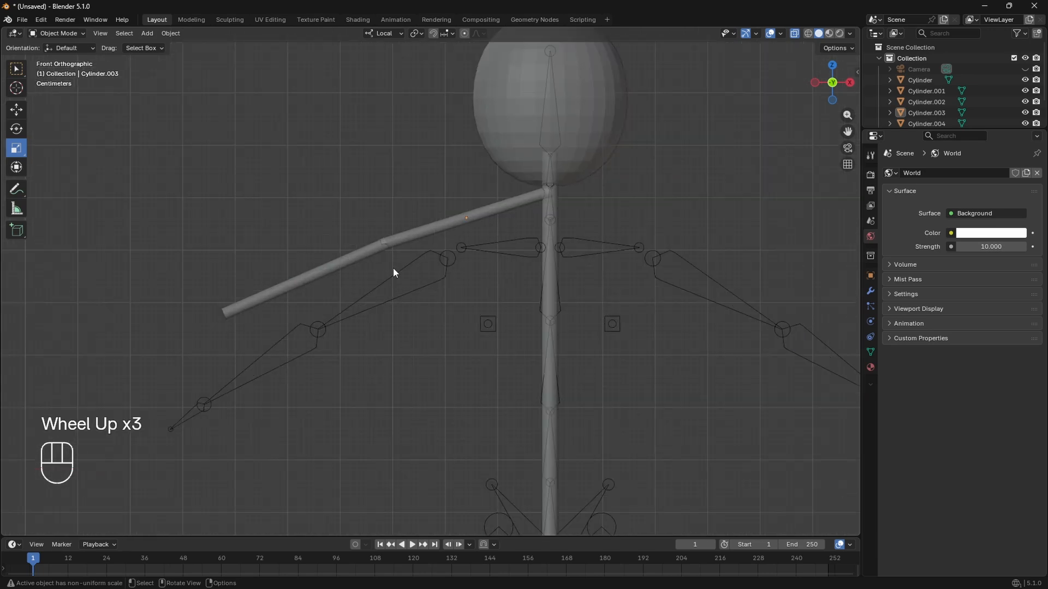
pyautogui.scroll(2, 515, 224)
# Thicken the lower-leg cylinder by scaling it on all axes except its local Z, keeping its length.
pyautogui.moveTo(846, 128); pyautogui.dragTo(763, 22)
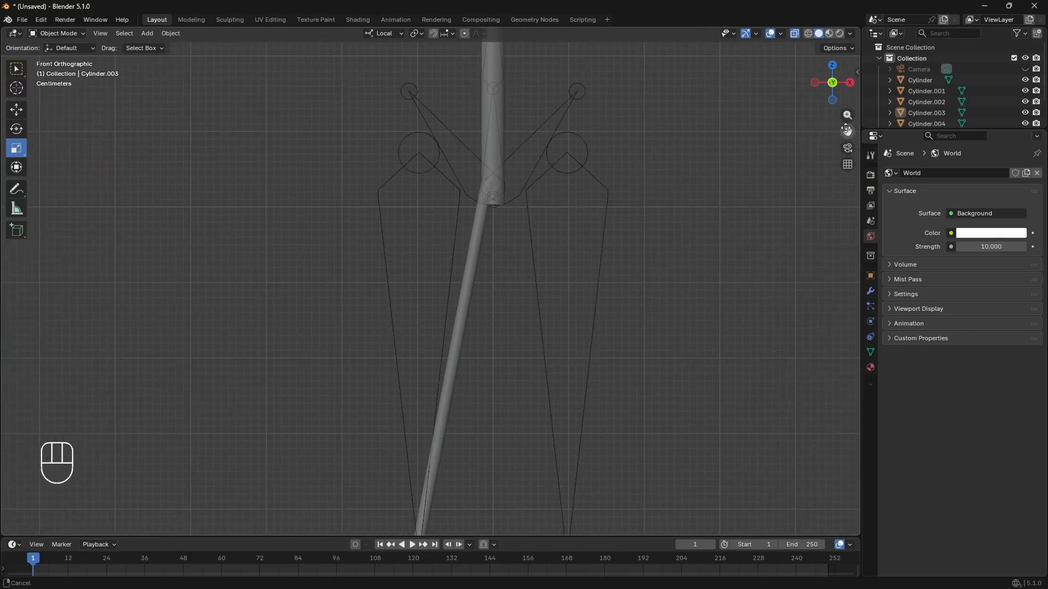
pyautogui.scroll(-5, 420, 449)
pyautogui.click(415, 467)
pyautogui.press('s')
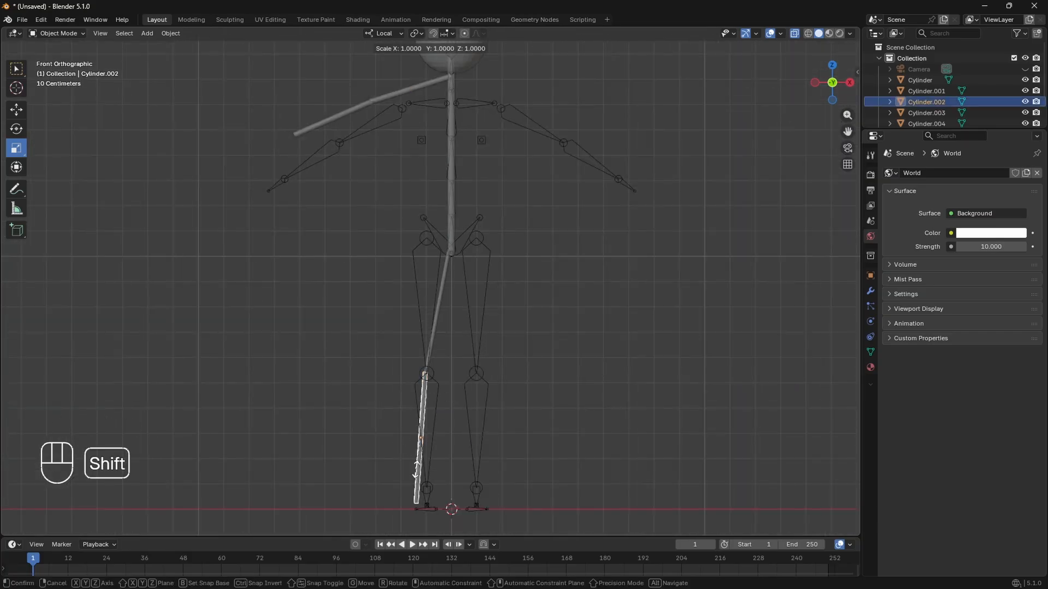
pyautogui.press('z')
pyautogui.press('z')
pyautogui.hotkey('shift', 'z')
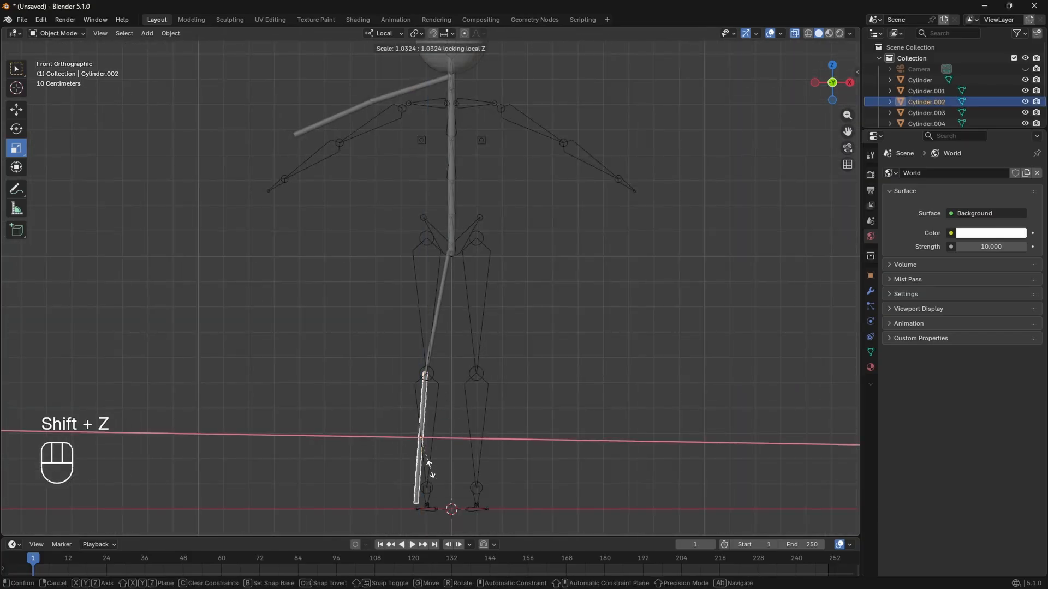
pyautogui.click(451, 471)
# Thicken the upper-leg cylinder by scaling it on all axes except local Z, and shift it into place at the torso's lower end.
pyautogui.scroll(2, 451, 471)
pyautogui.click(438, 349)
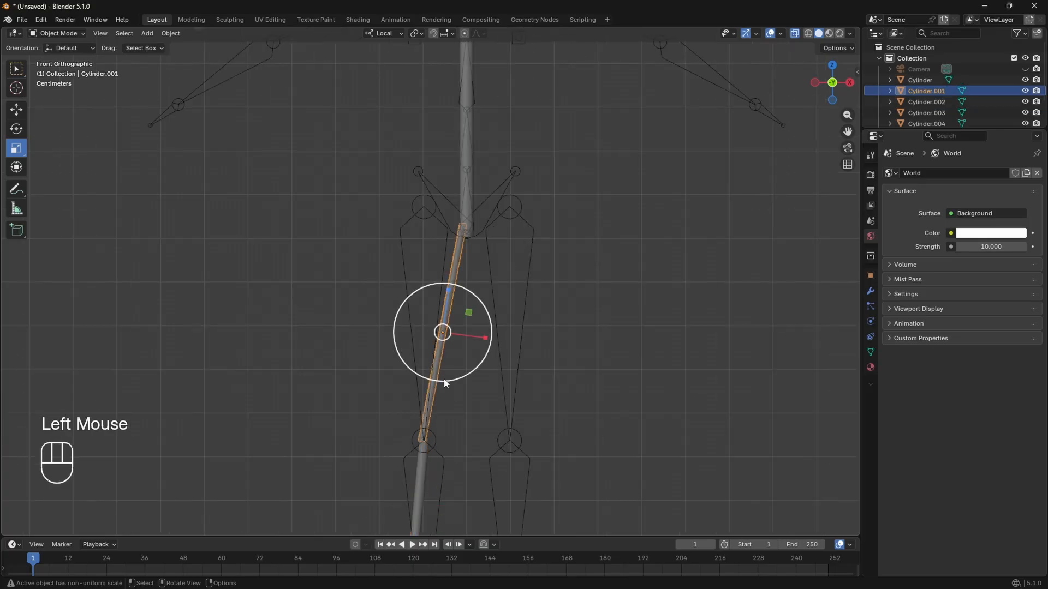
pyautogui.press('s')
pyautogui.hotkey('shift', 'z')
pyautogui.click(459, 396)
pyautogui.scroll(3, 462, 397)
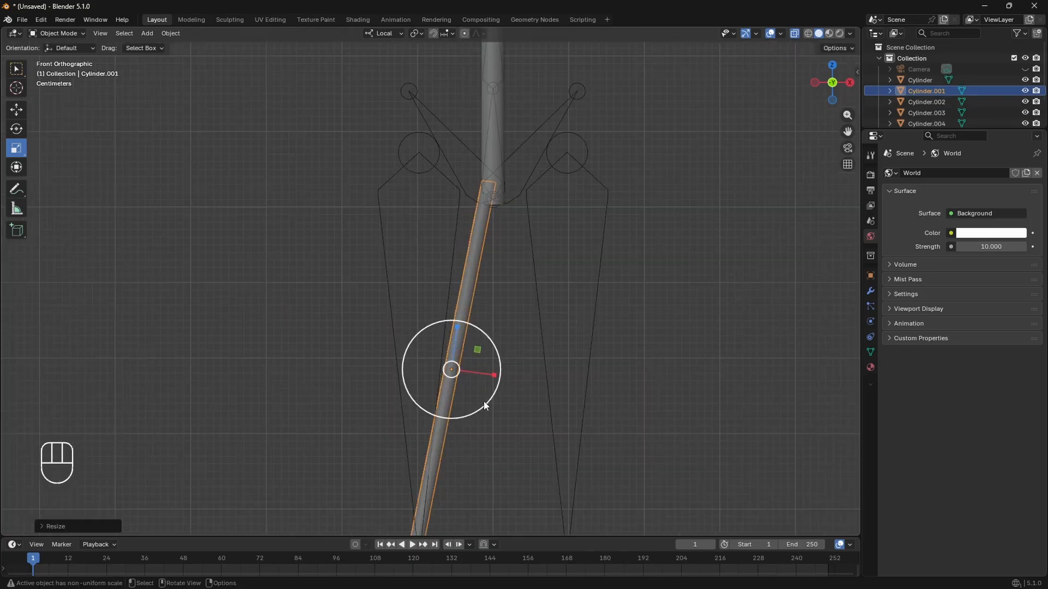
pyautogui.press('g')
pyautogui.click(500, 399)
# Move the lower-leg cylinder to line up with the upper leg at the knee and check the figure's alignment.
pyautogui.moveTo(556, 408); pyautogui.dragTo(559, 401, button='middle')
pyautogui.click(834, 81)
pyautogui.keyDown('shift'); pyautogui.moveTo(463, 431); pyautogui.dragTo(522, 218, button='middle'); pyautogui.keyUp('shift')
pyautogui.click(480, 418)
pyautogui.press('g')
pyautogui.click(501, 453)
pyautogui.click(563, 350)
pyautogui.scroll(-4, 525, 270)
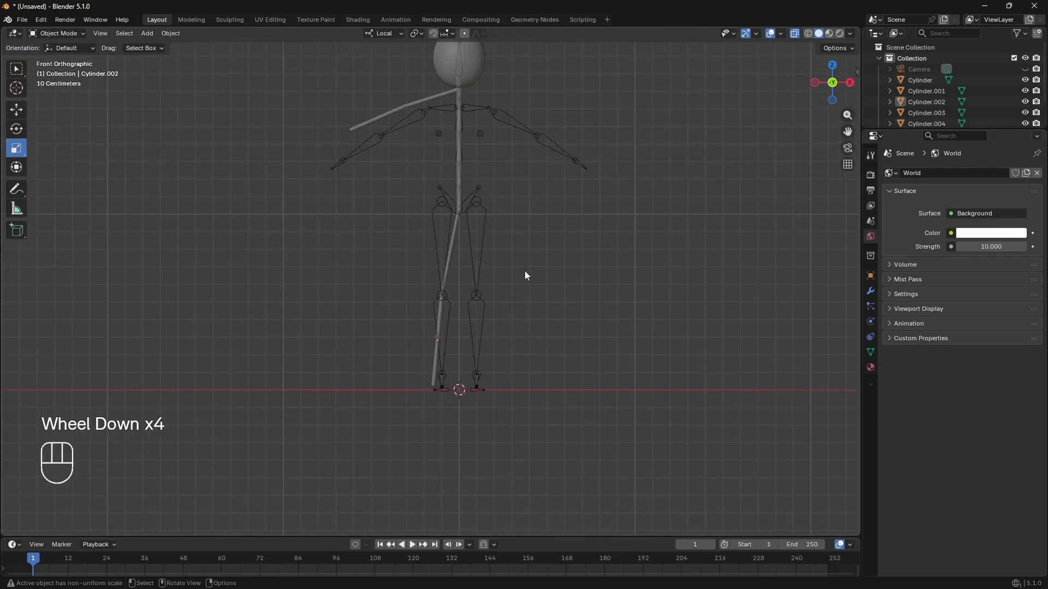
pyautogui.moveTo(524, 270); pyautogui.dragTo(583, 226, button='middle')
pyautogui.click(832, 81)
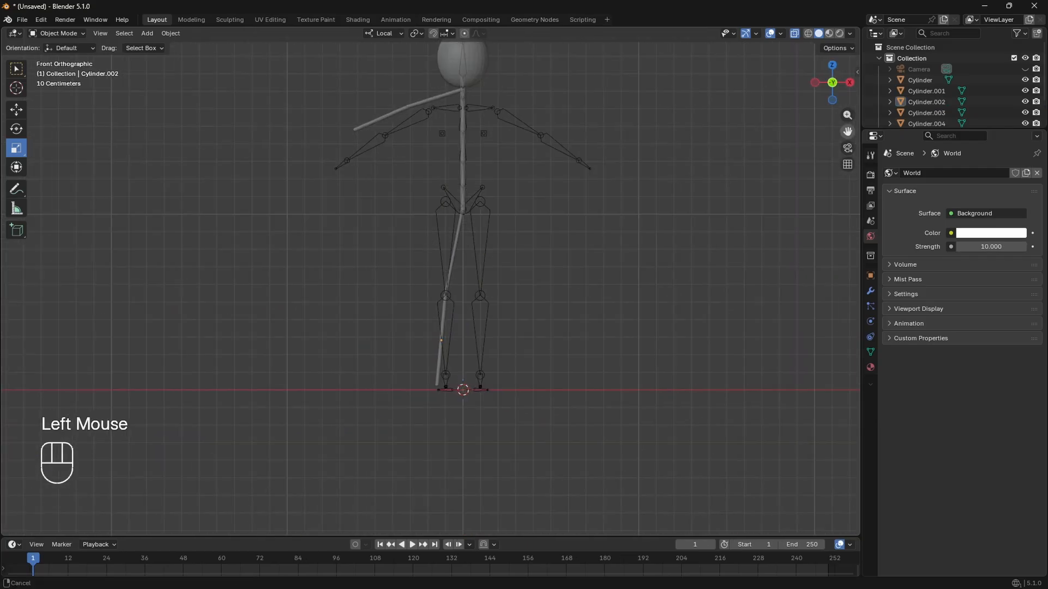
# Snap the 3D cursor to the bottom vertices of the lower-leg cylinder in Edit Mode and return to Object Mode.
pyautogui.moveTo(847, 131); pyautogui.dragTo(847, 22)
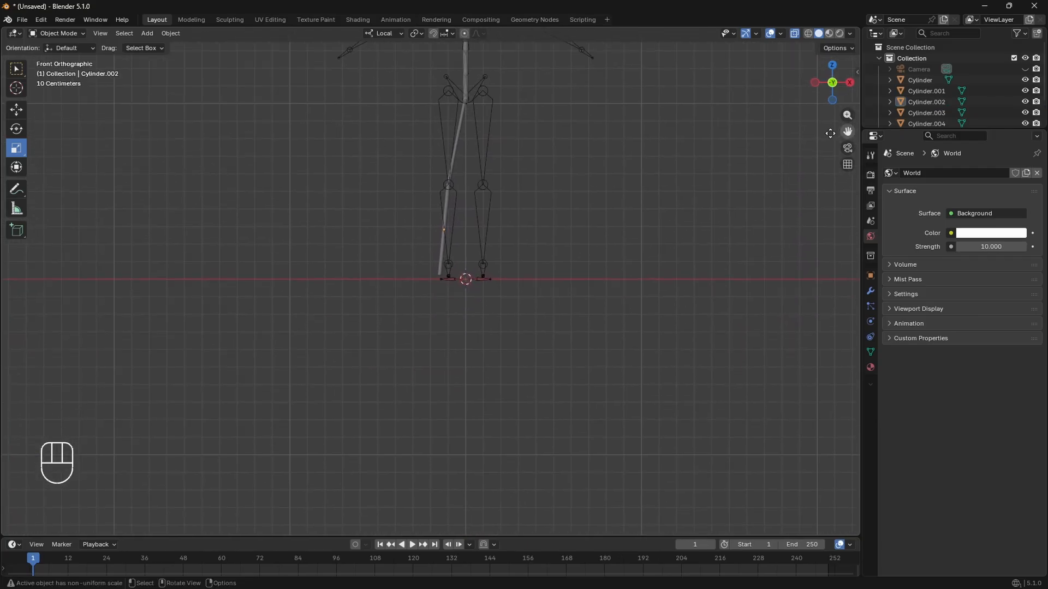
pyautogui.scroll(3, 453, 284)
pyautogui.click(450, 260)
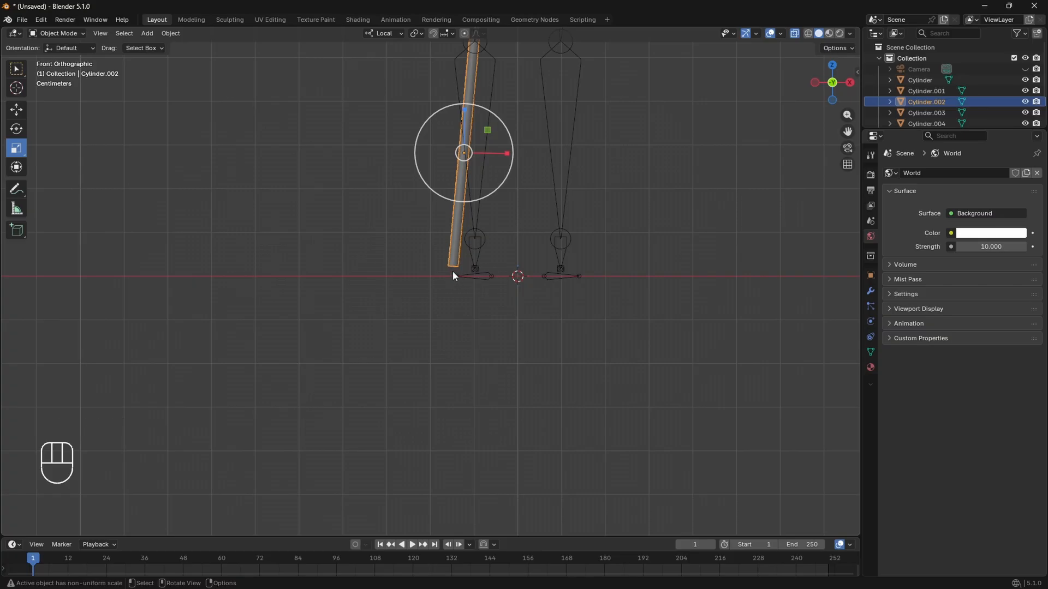
pyautogui.press('Tab')
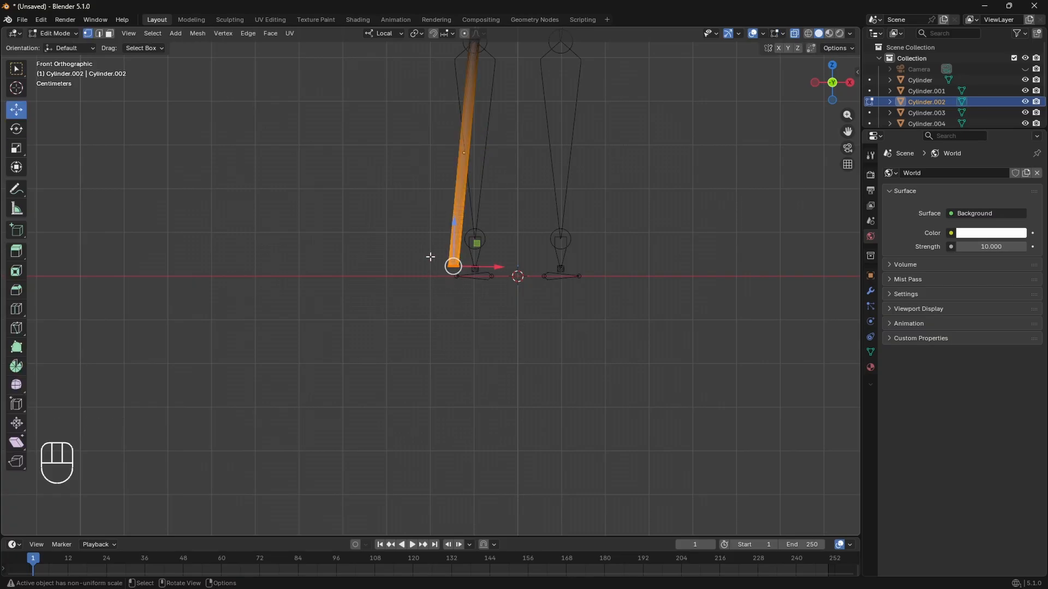
pyautogui.click(503, 325)
pyautogui.moveTo(562, 336); pyautogui.dragTo(329, 226)
pyautogui.hotkey('shift', 's')
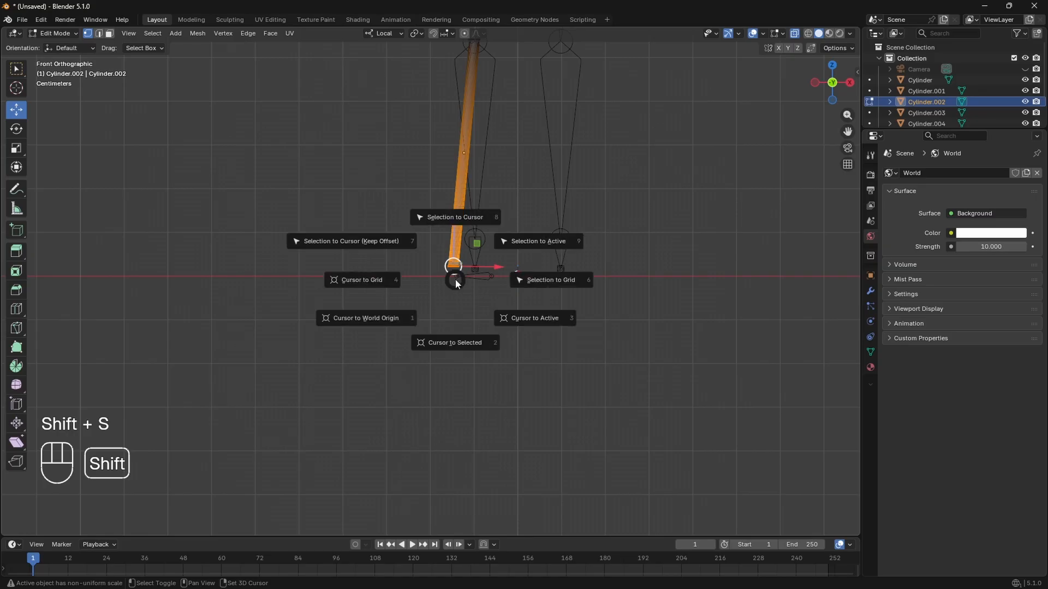
pyautogui.click(447, 342)
pyautogui.press('Tab')
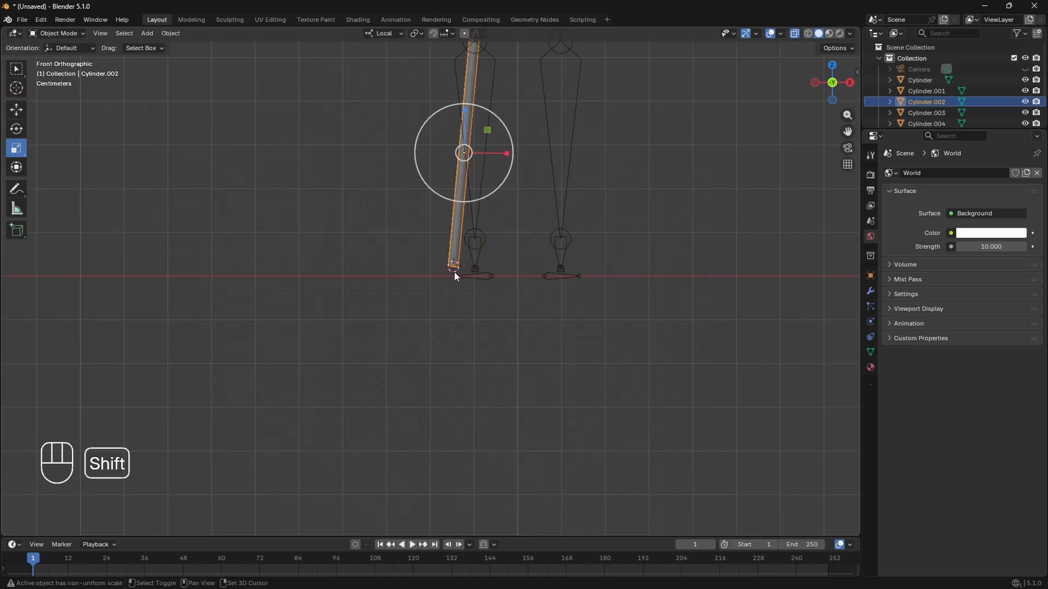
# Add a UV sphere at the 3D cursor for the foot and scale it down to a small ball at the leg's end.
pyautogui.hotkey('shift', 'a')
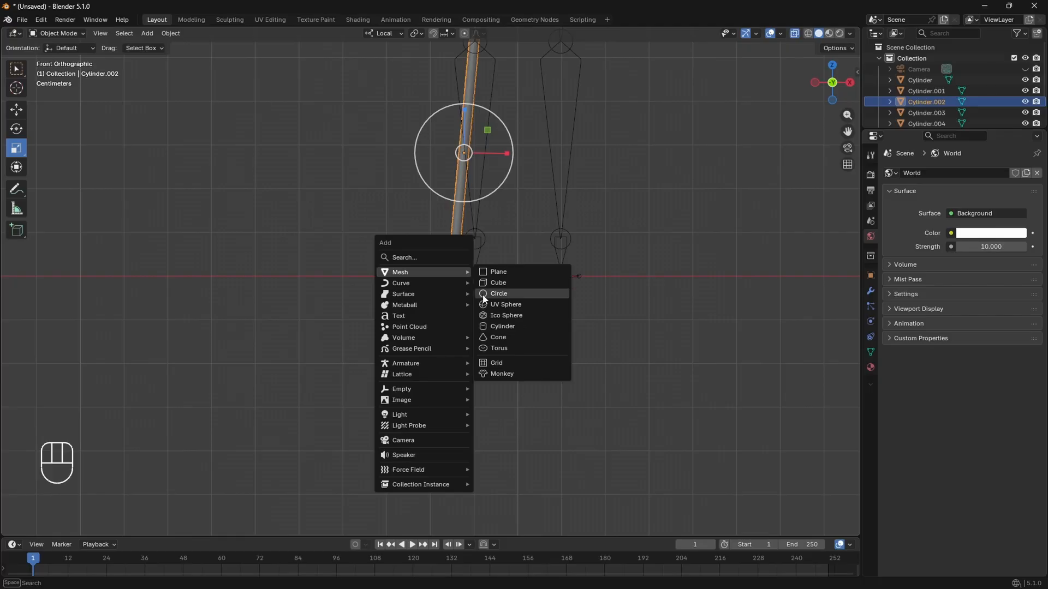
pyautogui.click(488, 308)
pyautogui.scroll(-3, 491, 319)
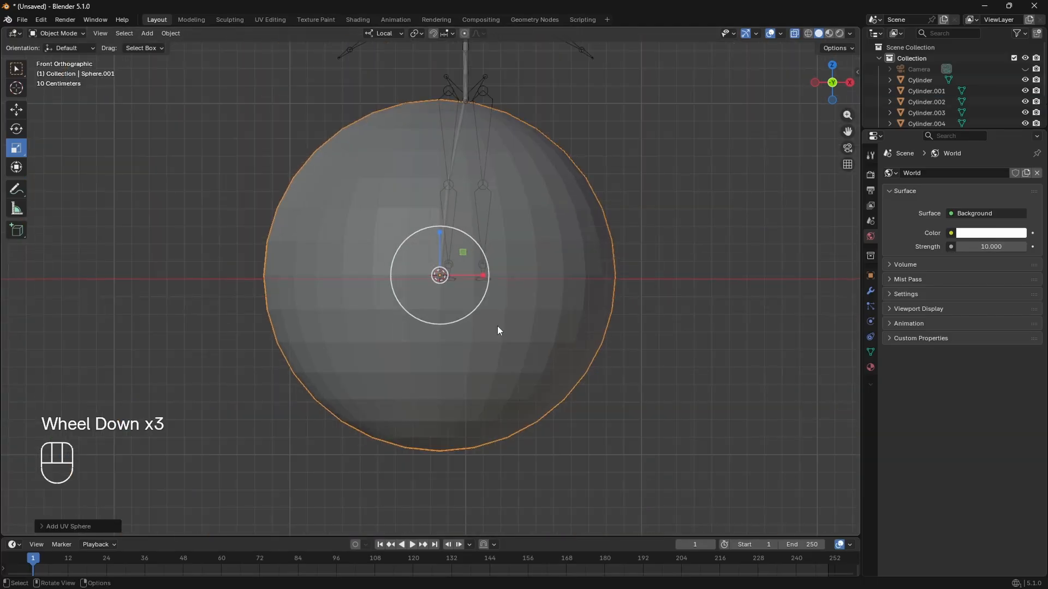
pyautogui.press('s')
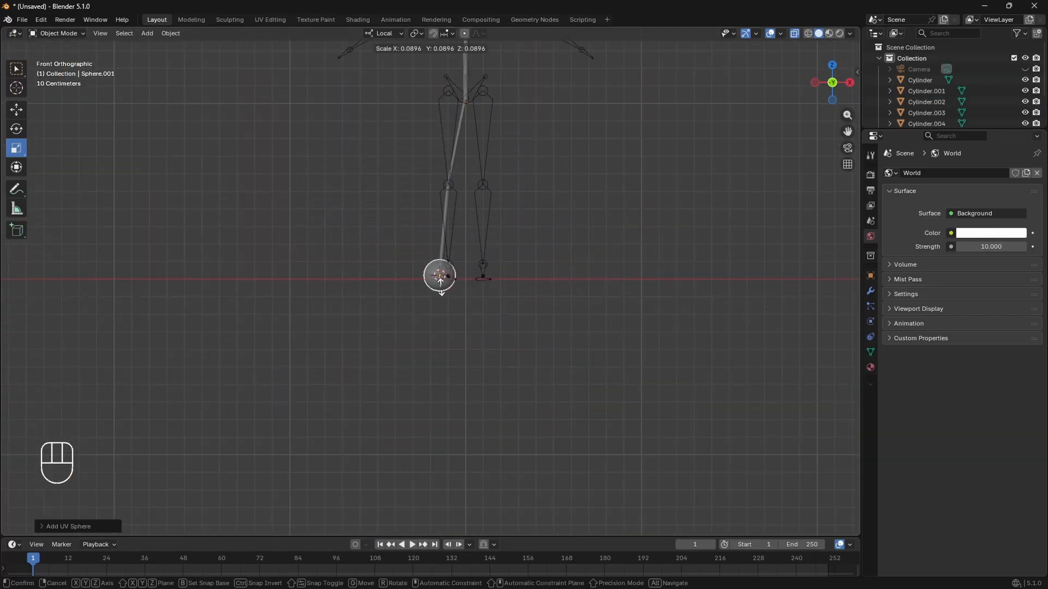
pyautogui.click(446, 286)
pyautogui.scroll(1, 446, 286)
pyautogui.scroll(3, 446, 286)
pyautogui.press('s')
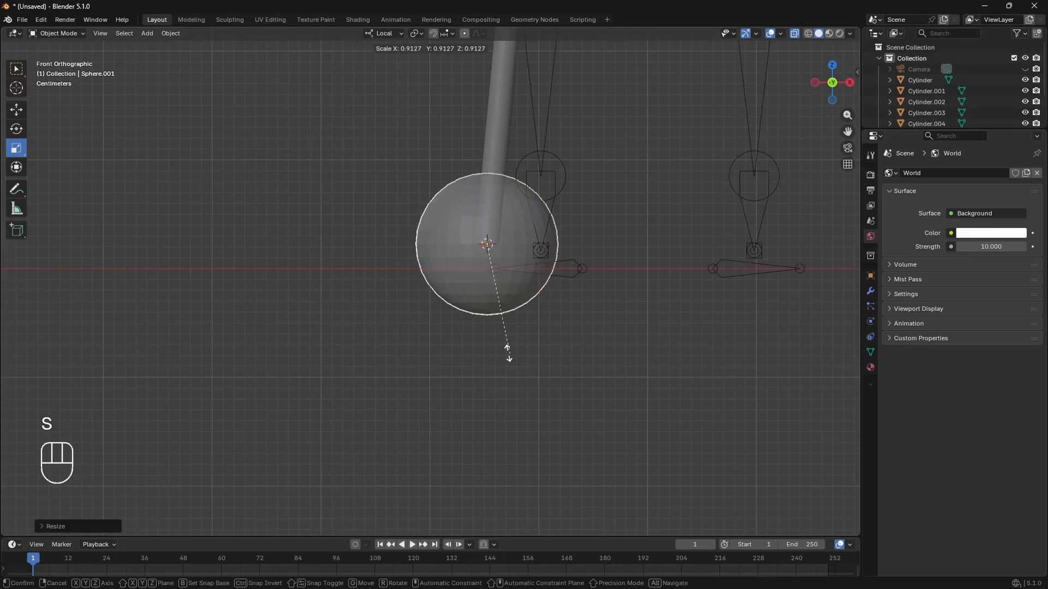
pyautogui.click(491, 287)
# Reshape the foot sphere into a low, elongated ellipsoid and move it forward about 0.02 m along its local Y axis.
pyautogui.moveTo(491, 287); pyautogui.dragTo(450, 278, button='middle')
pyautogui.moveTo(382, 192); pyautogui.dragTo(380, 171)
pyautogui.click(17, 110)
pyautogui.moveTo(339, 234); pyautogui.dragTo(361, 235)
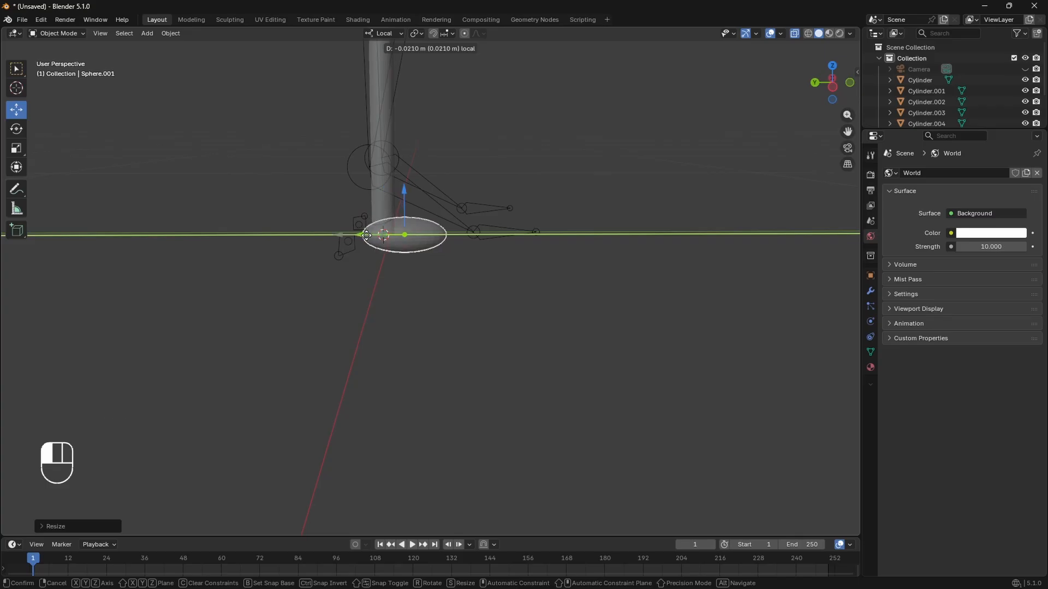
# Adjust the foot ellipsoid's height along Z and widen it slightly along X with the Scale tool.
pyautogui.moveTo(625, 251); pyautogui.dragTo(499, 256, button='middle')
pyautogui.click(16, 148)
pyautogui.moveTo(489, 201); pyautogui.dragTo(489, 227)
pyautogui.moveTo(528, 241); pyautogui.dragTo(541, 241)
pyautogui.click(830, 86)
pyautogui.scroll(1, 557, 197)
pyautogui.moveTo(498, 198); pyautogui.dragTo(495, 178)
pyautogui.moveTo(544, 236); pyautogui.dragTo(547, 235)
# Fine-tune the foot from the front view, making it a little wider along X and slightly taller along Z.
pyautogui.moveTo(547, 235); pyautogui.dragTo(440, 330, button='middle')
pyautogui.click(626, 290)
pyautogui.click(830, 89)
pyautogui.scroll(4, 611, 180)
pyautogui.click(474, 257)
pyautogui.moveTo(512, 255); pyautogui.dragTo(520, 253)
pyautogui.moveTo(469, 220); pyautogui.dragTo(469, 214)
pyautogui.scroll(-6, 579, 278)
pyautogui.click(607, 250)
# Snap the 3D cursor to the outer end vertices of the forearm cylinder in Edit Mode and return to Object Mode.
pyautogui.moveTo(847, 131); pyautogui.dragTo(905, 339)
pyautogui.click(389, 107)
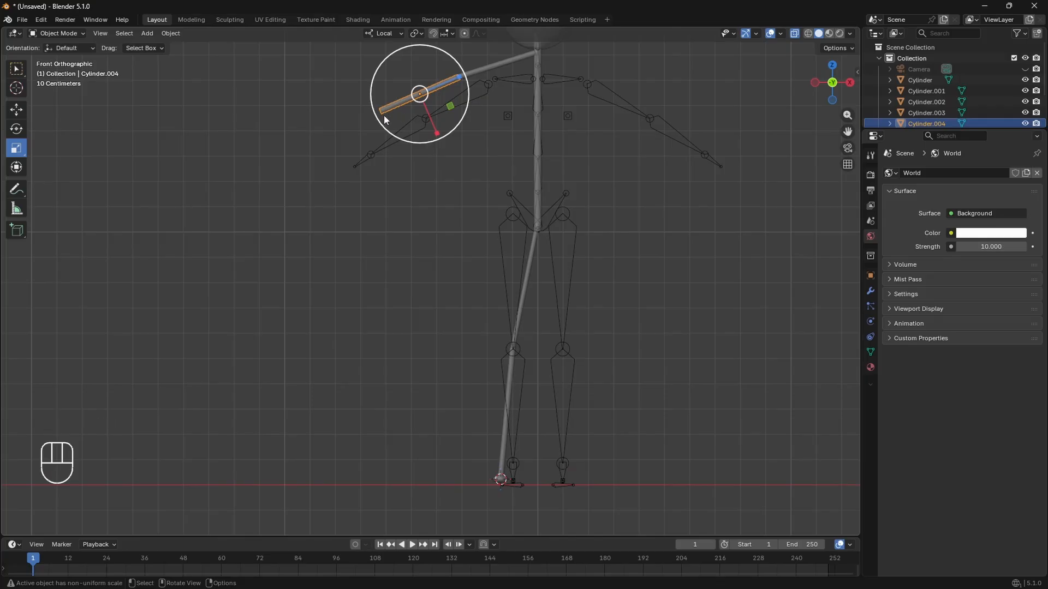
pyautogui.press('Tab')
pyautogui.moveTo(846, 131); pyautogui.dragTo(976, 247)
pyautogui.click(473, 198)
pyautogui.moveTo(470, 196); pyautogui.dragTo(524, 249)
pyautogui.hotkey('shift', 's')
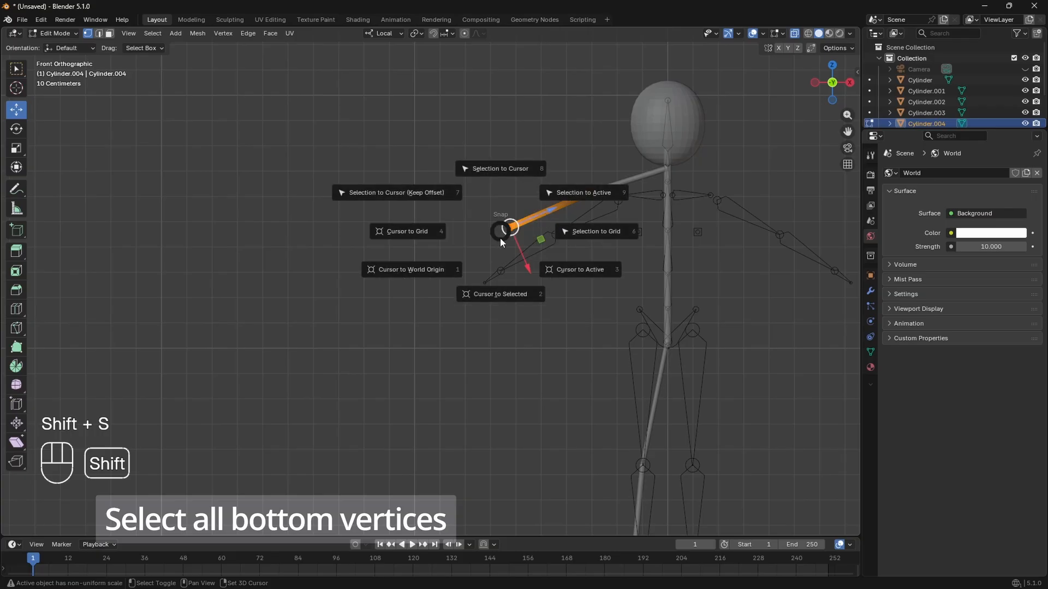
pyautogui.click(493, 294)
pyautogui.press('Tab')
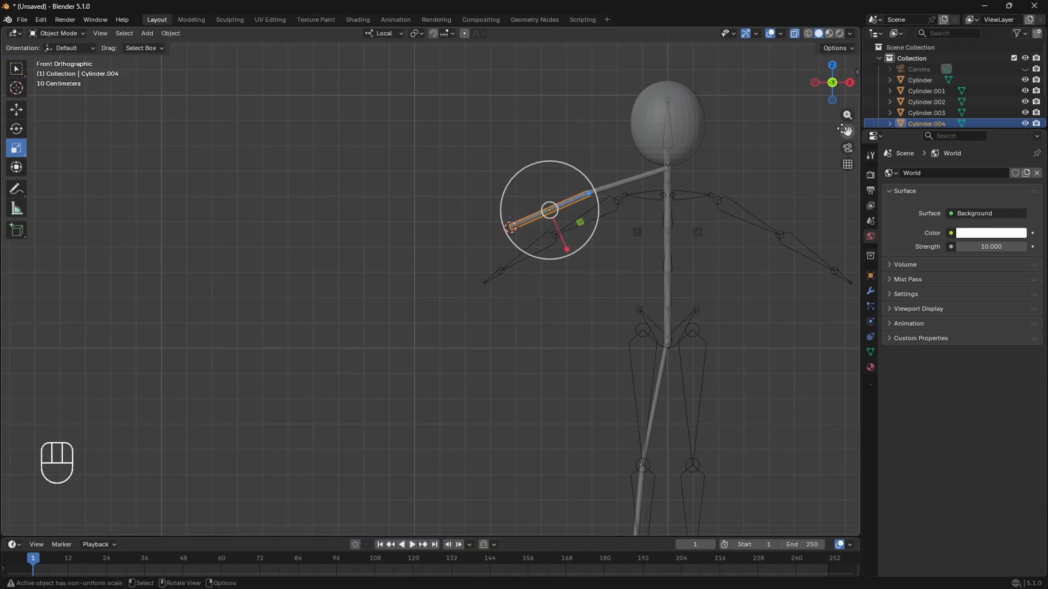
# Duplicate the foot ellipsoid in place and snap the copy to the 3D cursor at the forearm's end as the hand.
pyautogui.moveTo(845, 131); pyautogui.dragTo(741, 306)
pyautogui.click(541, 424)
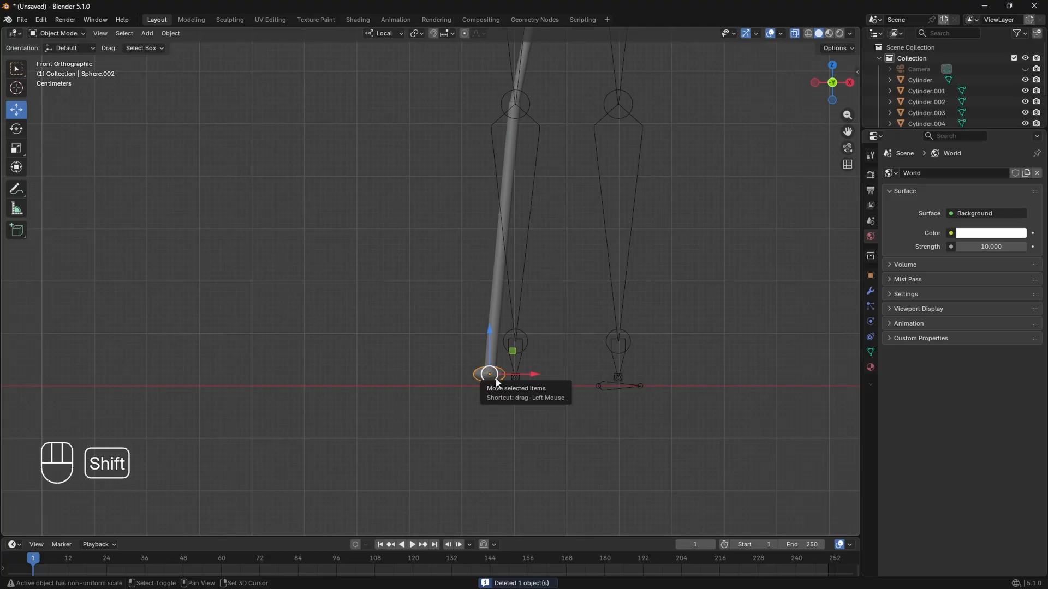
pyautogui.hotkey('shift', 'd')
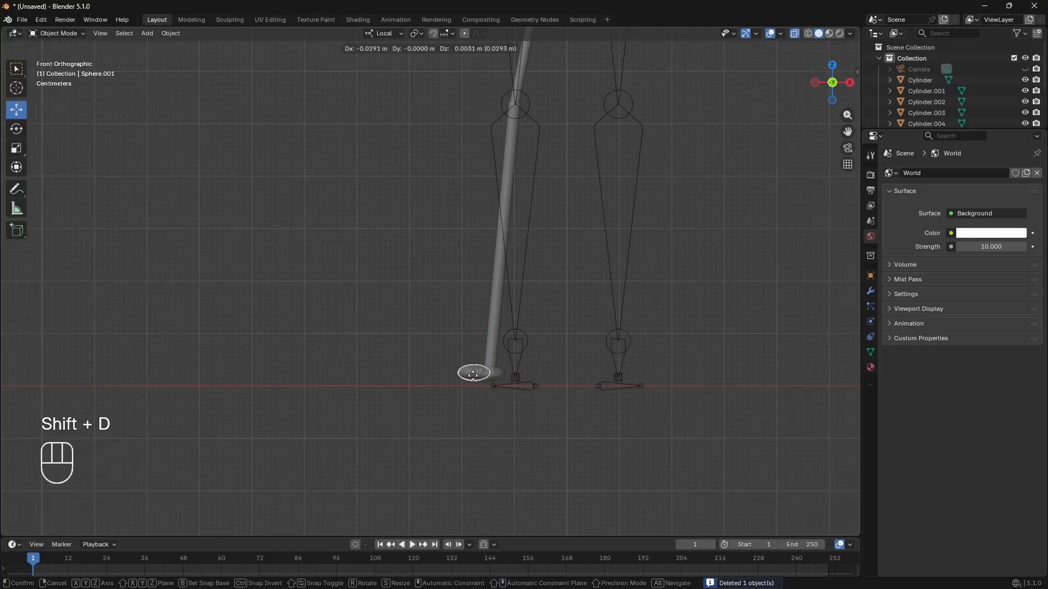
pyautogui.press('Escape')
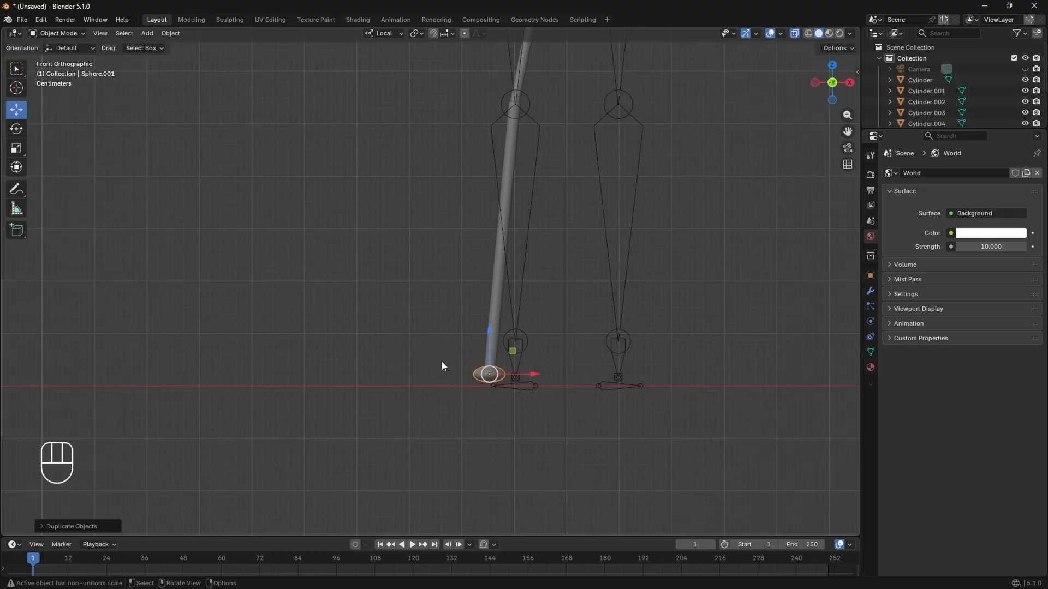
pyautogui.hotkey('shift', 's')
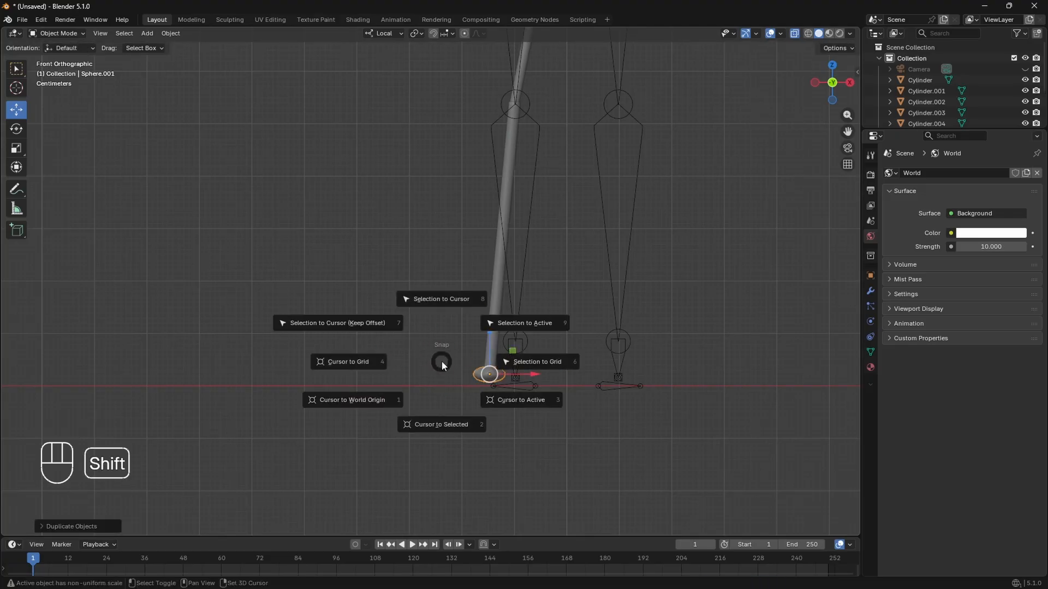
pyautogui.click(444, 303)
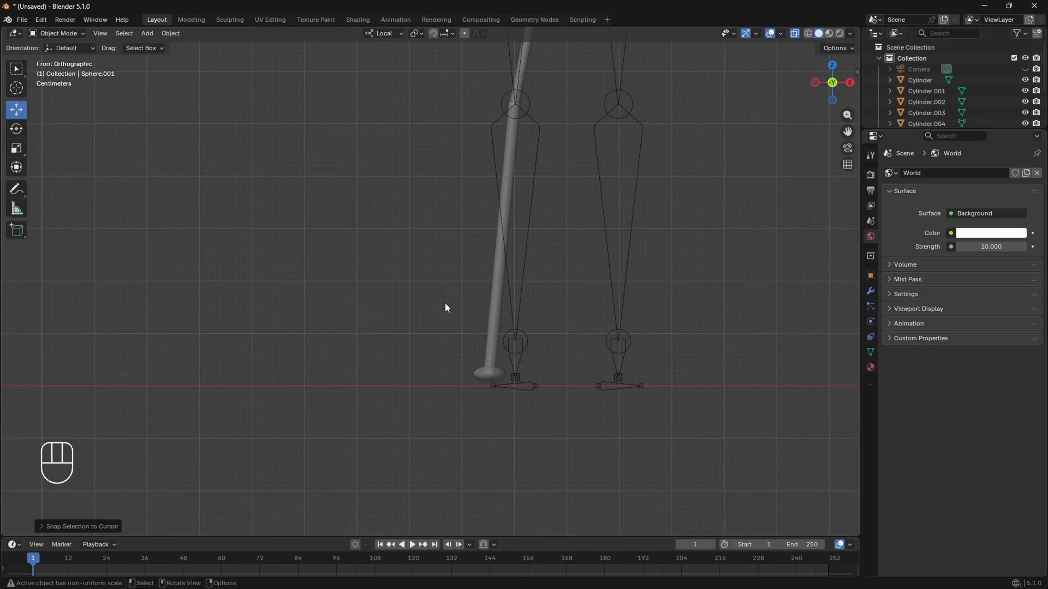
# Rotate the hand ellipsoid so its long axis lines up with the forearm's slope in the front view.
pyautogui.moveTo(847, 132); pyautogui.dragTo(868, 563)
pyautogui.scroll(2, 176, 230)
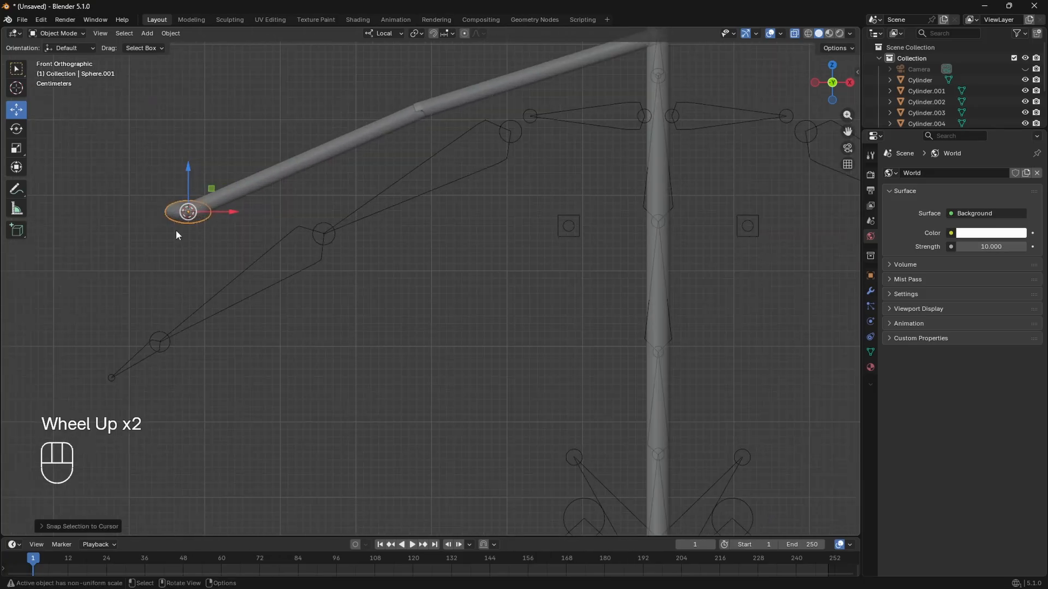
pyautogui.click(16, 129)
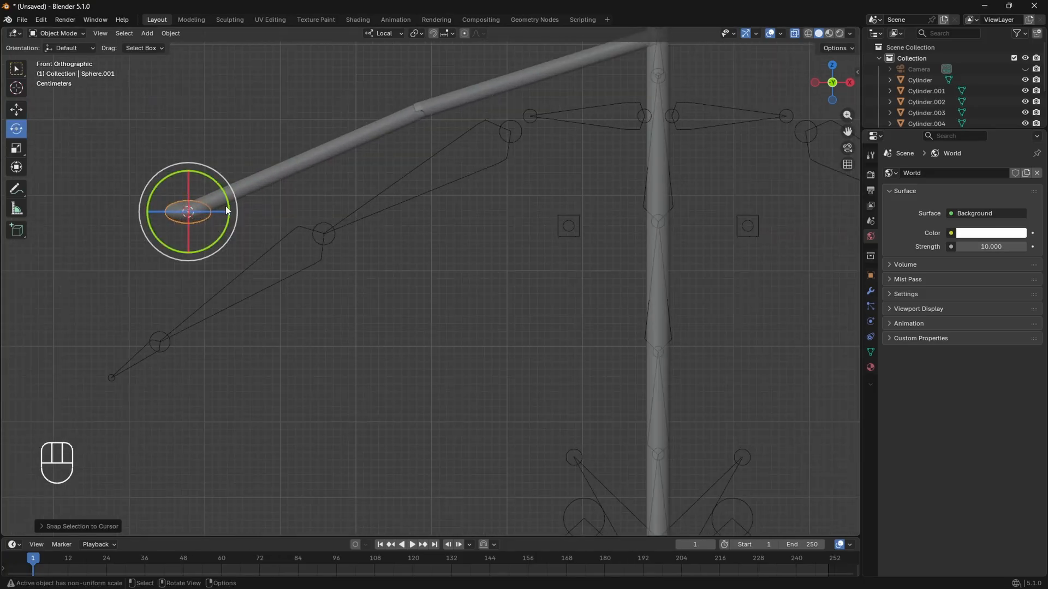
pyautogui.moveTo(213, 216); pyautogui.dragTo(164, 207)
pyautogui.click(16, 109)
pyautogui.hotkey('shift', 'space')
pyautogui.press('r')
pyautogui.moveTo(201, 243); pyautogui.dragTo(210, 239)
pyautogui.keyDown('shift'); pyautogui.moveTo(187, 261); pyautogui.dragTo(315, 295, button='middle'); pyautogui.keyUp('shift')
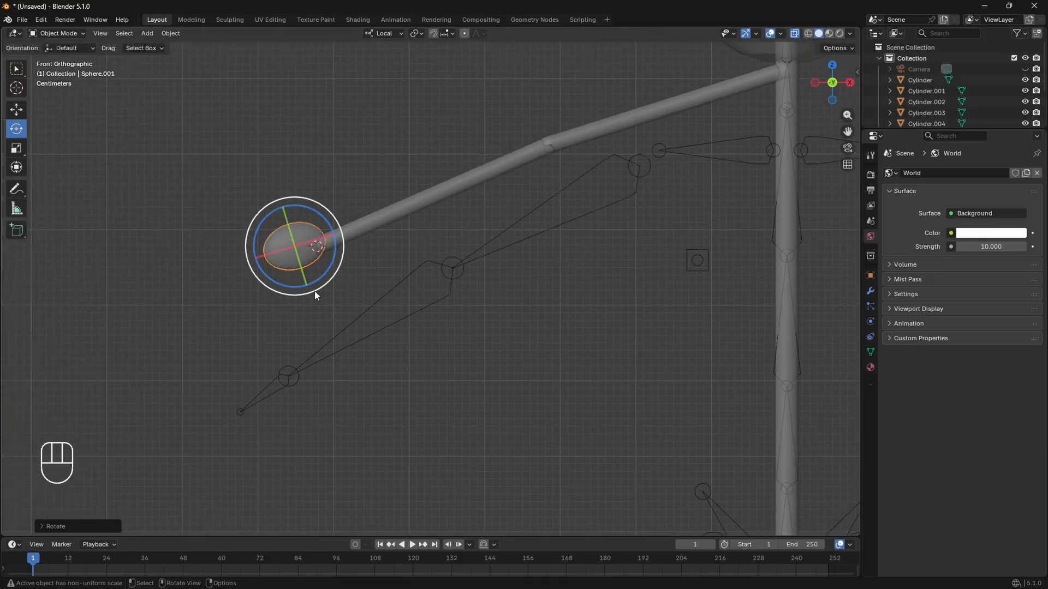
pyautogui.moveTo(302, 271); pyautogui.dragTo(334, 252)
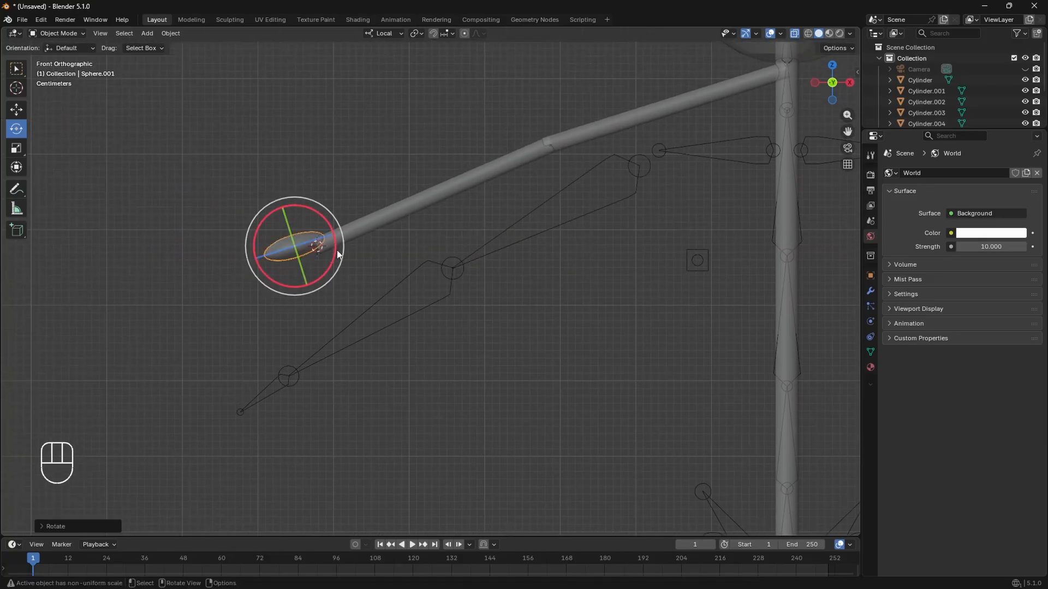
# Reposition the hand against the forearm's end, lengthen it along its local Y axis and thicken it along Z.
pyautogui.press('g')
pyautogui.click(328, 263)
pyautogui.moveTo(328, 264); pyautogui.dragTo(341, 358, button='middle')
pyautogui.click(832, 86)
pyautogui.click(16, 148)
pyautogui.moveTo(254, 266); pyautogui.dragTo(228, 267)
pyautogui.moveTo(283, 212); pyautogui.dragTo(84, 199)
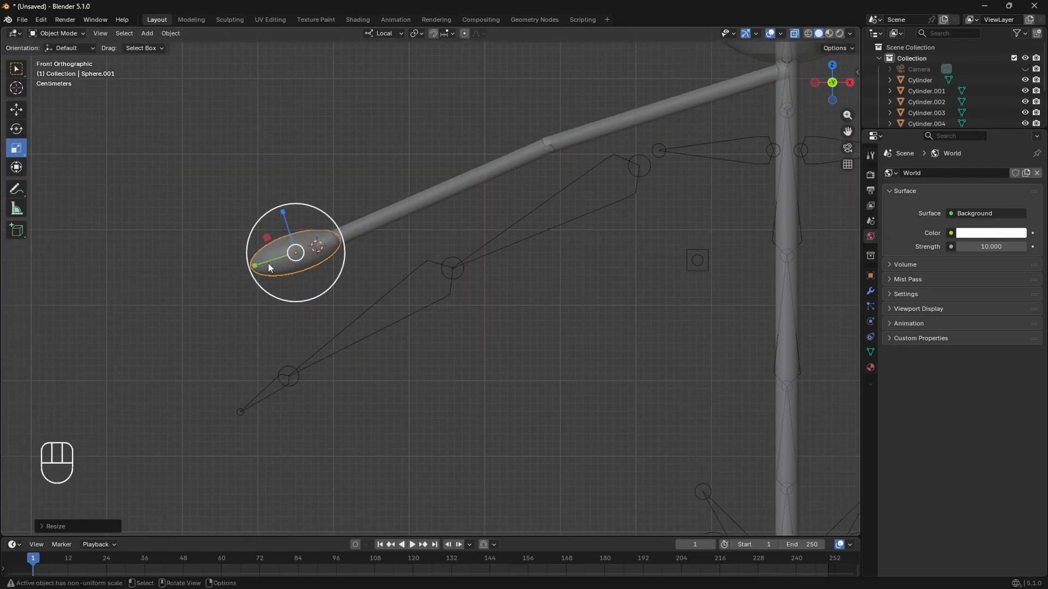
pyautogui.moveTo(255, 265); pyautogui.dragTo(287, 293)
pyautogui.click(17, 129)
pyautogui.scroll(-5, 469, 357)
pyautogui.click(484, 365)
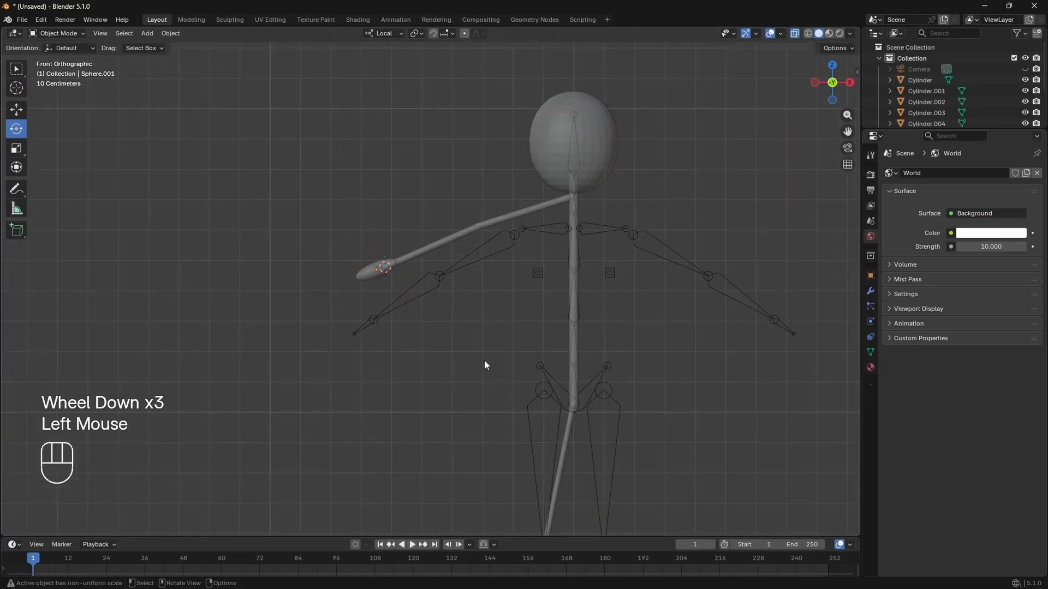
pyautogui.moveTo(484, 365); pyautogui.dragTo(552, 274, button='middle')
pyautogui.click(831, 82)
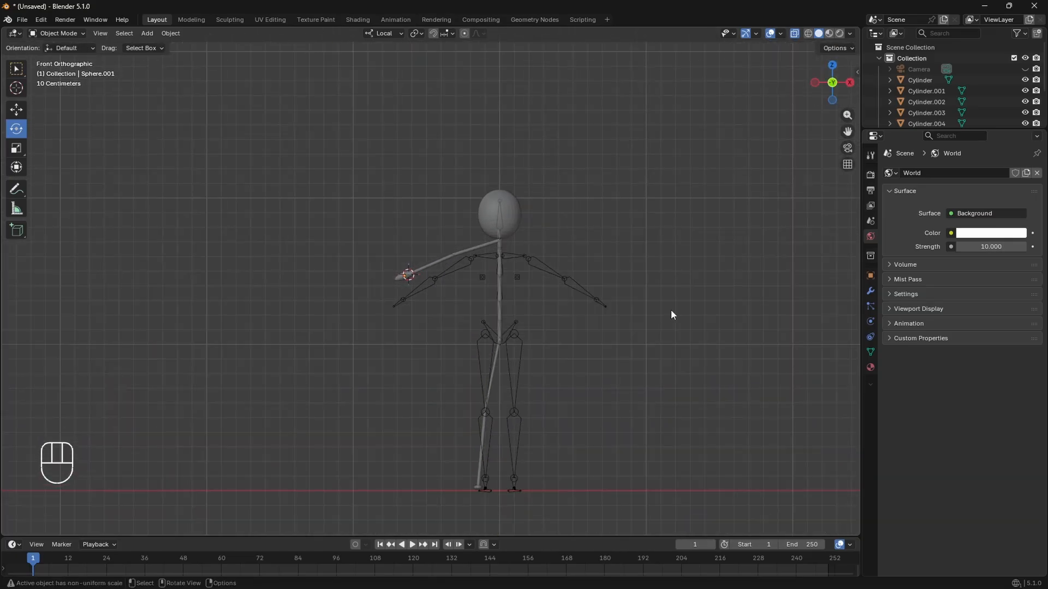
# Add a Mirror modifier on the X axis to the upper arm cylinder, using the head sphere as the mirror object.
pyautogui.scroll(3, 391, 271)
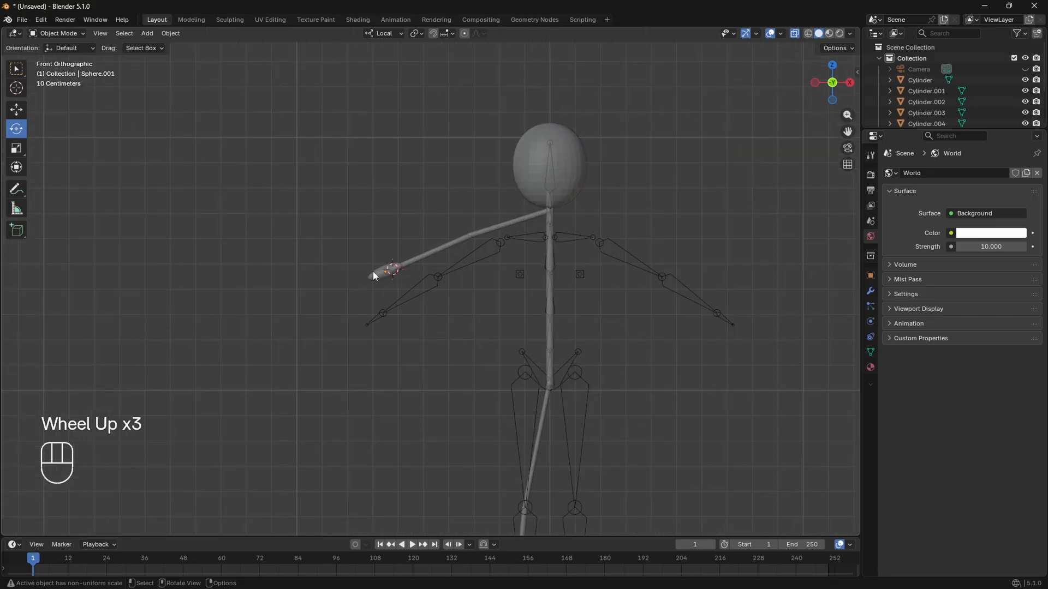
pyautogui.click(488, 233)
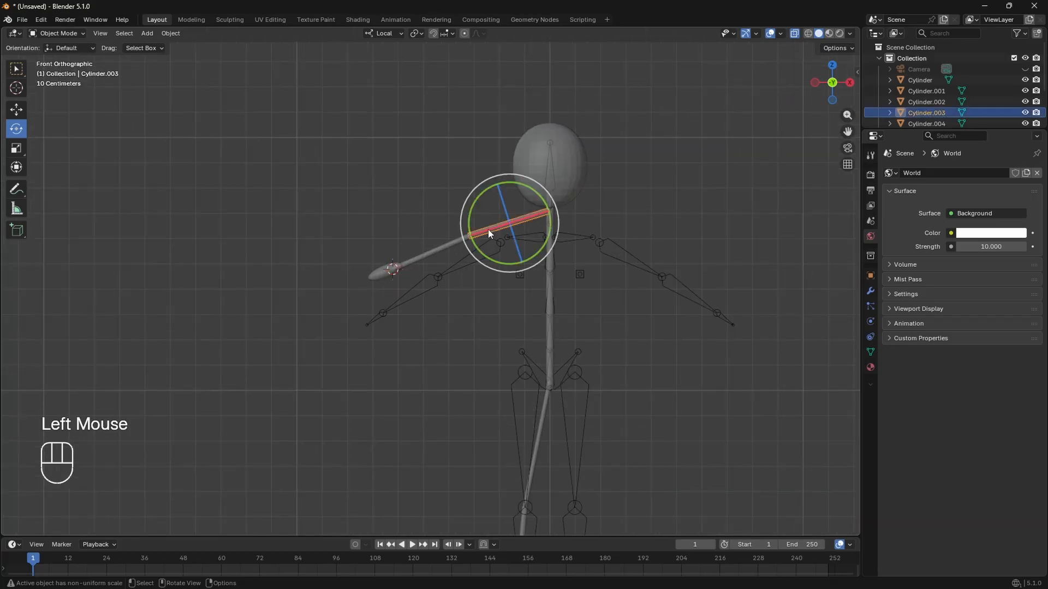
pyautogui.click(870, 292)
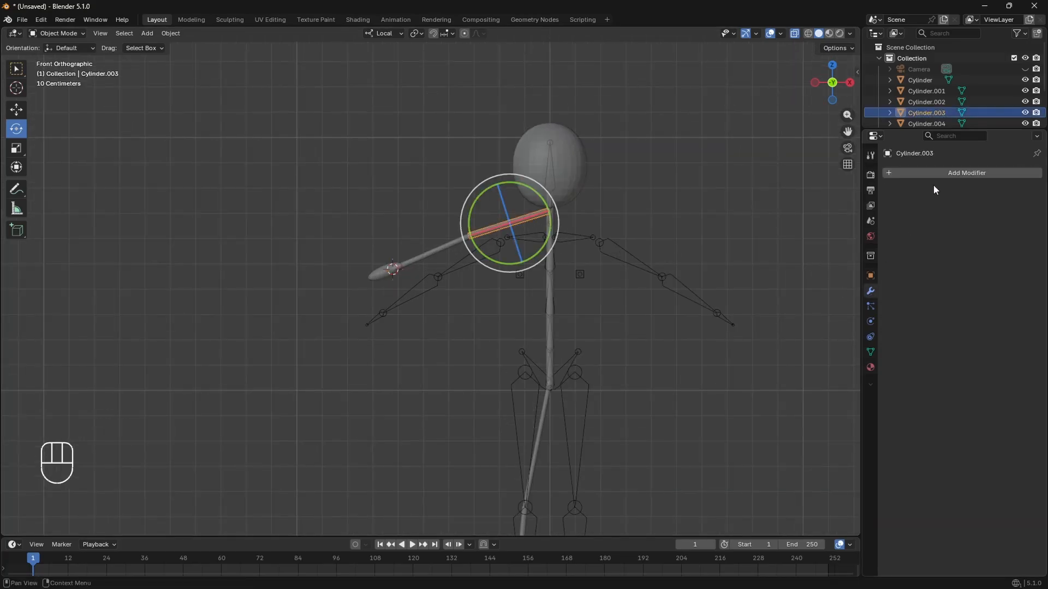
pyautogui.click(944, 173)
pyautogui.click(945, 176)
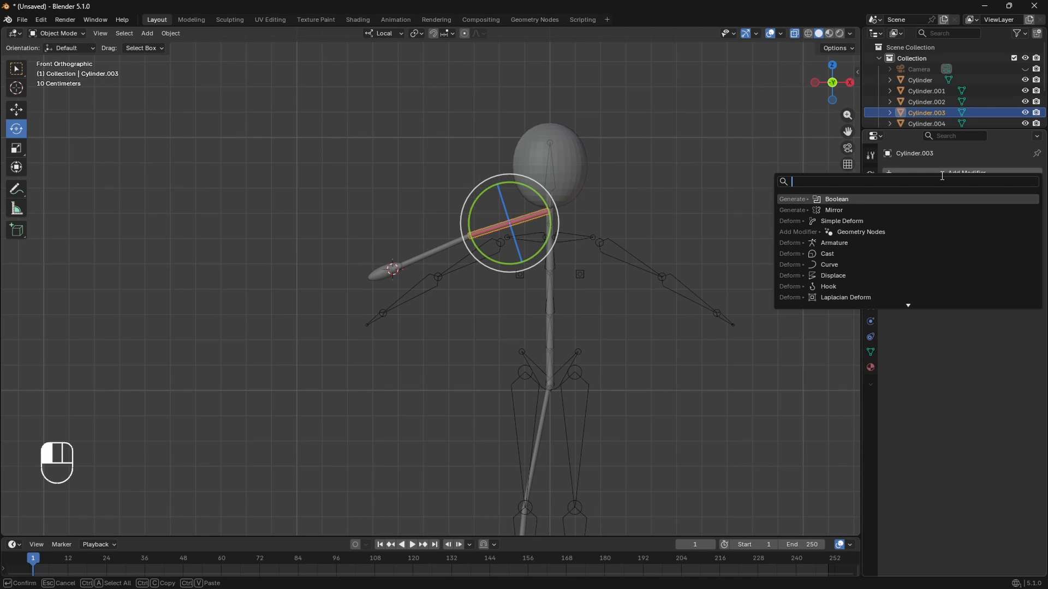
pyautogui.write('mi')
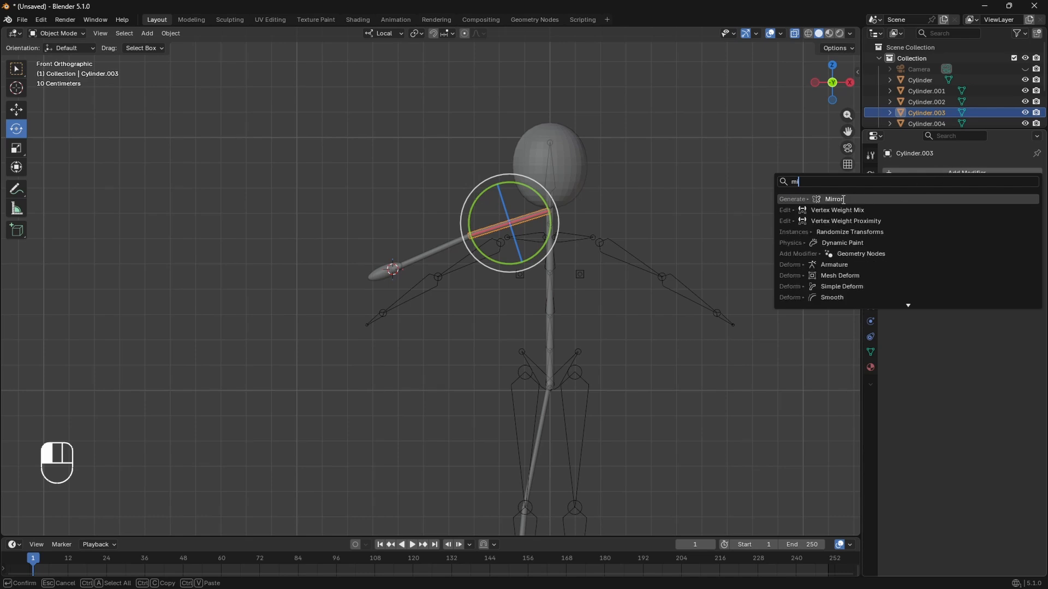
pyautogui.click(843, 199)
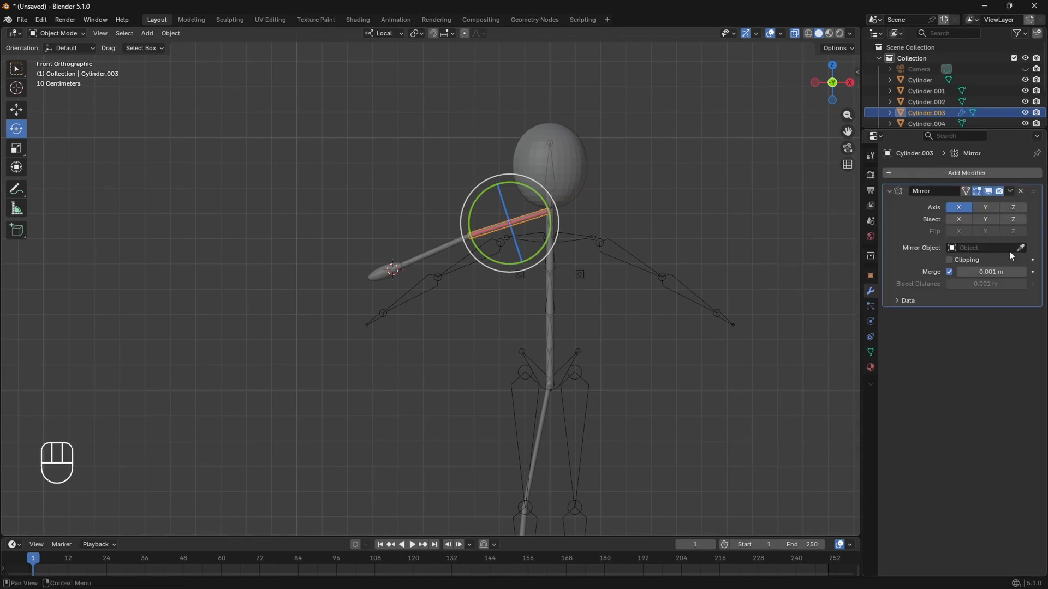
pyautogui.click(582, 160)
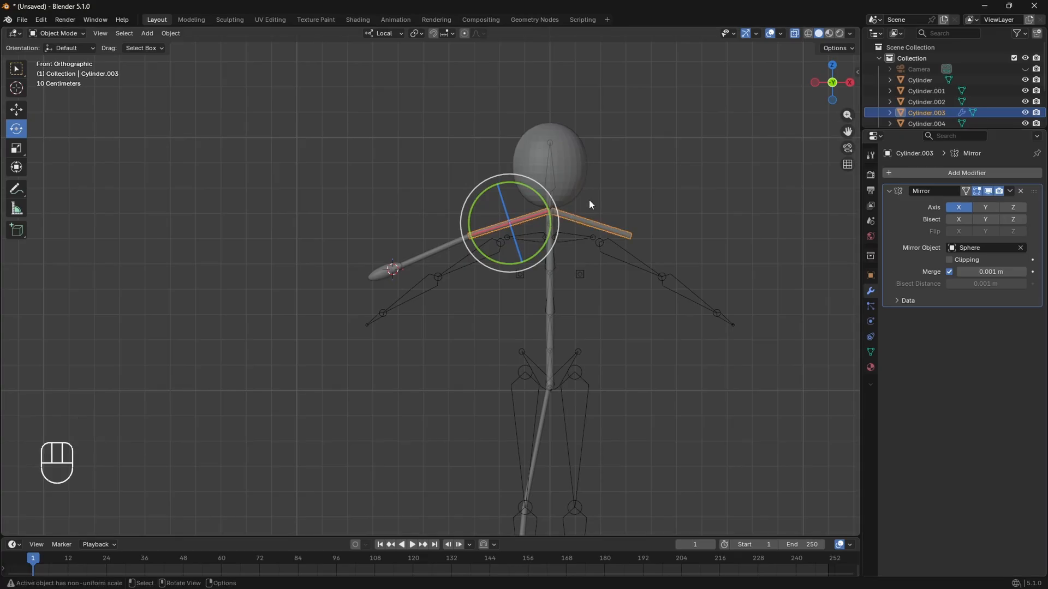
pyautogui.click(519, 229)
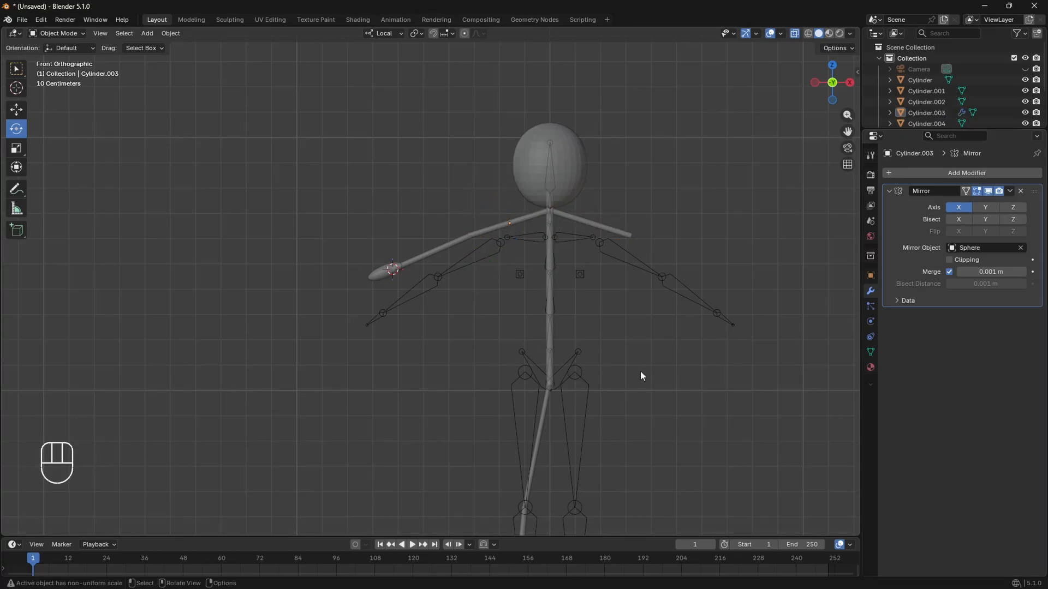
# Copy the upper arm's Mirror modifier to all the other arm, leg, hand and foot meshes, excluding the metarig, head and torso.
pyautogui.press('a')
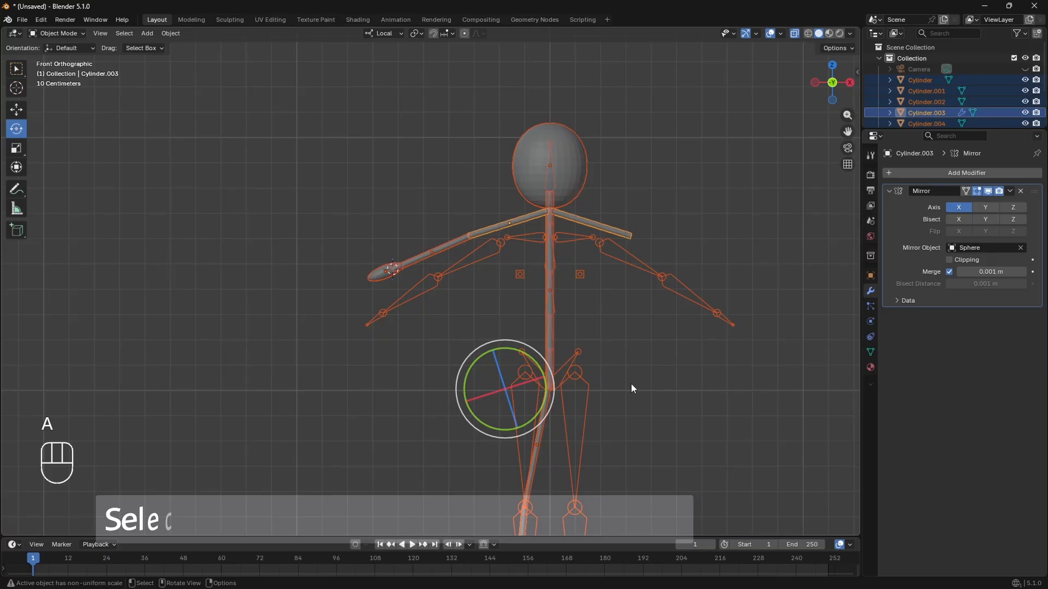
pyautogui.keyDown('shift'); pyautogui.click(584, 386); pyautogui.keyUp('shift')
pyautogui.keyDown('shift'); pyautogui.click(584, 386); pyautogui.keyUp('shift')
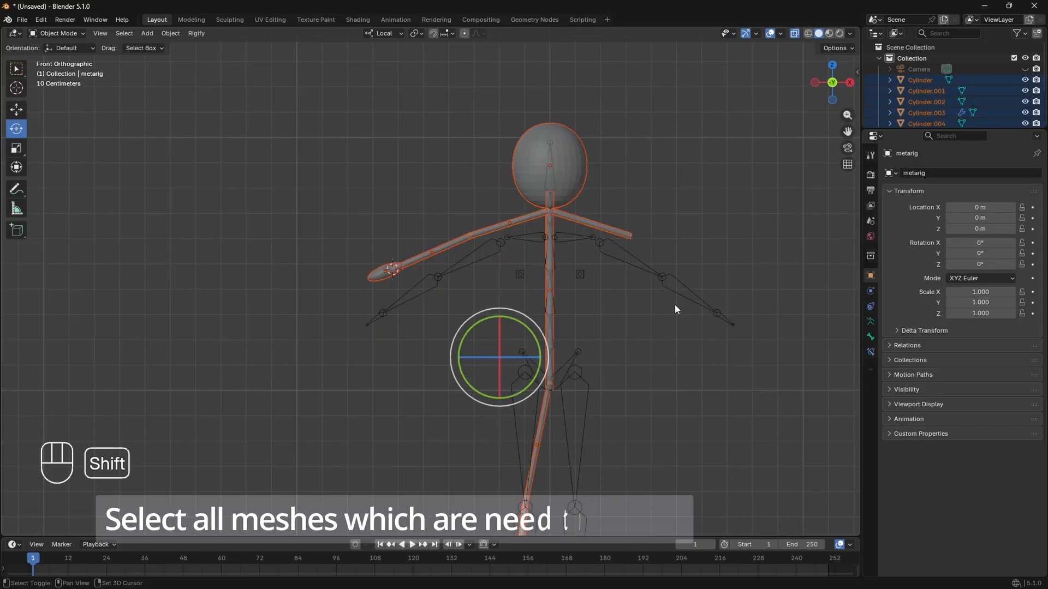
pyautogui.keyDown('shift'); pyautogui.click(587, 167); pyautogui.keyUp('shift')
pyautogui.keyDown('shift'); pyautogui.click(587, 167); pyautogui.keyUp('shift')
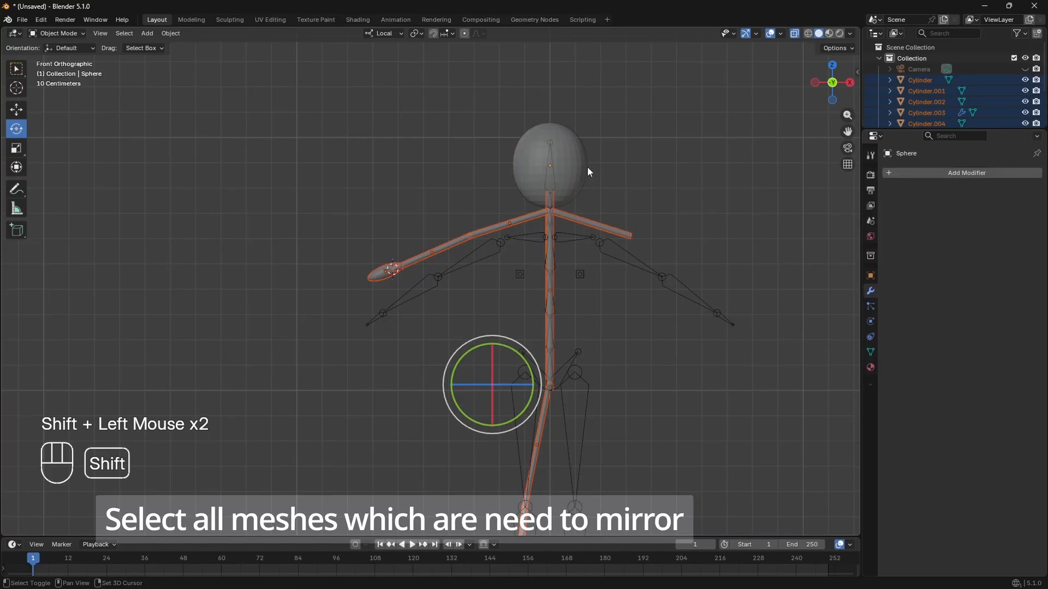
pyautogui.keyDown('shift'); pyautogui.click(627, 234); pyautogui.keyUp('shift')
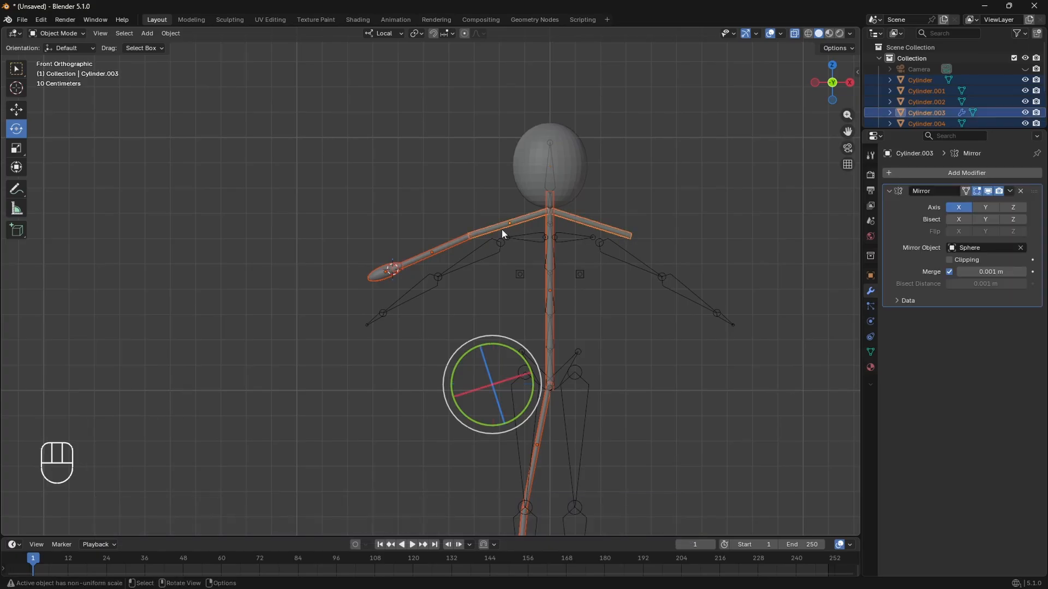
pyautogui.scroll(2, 546, 294)
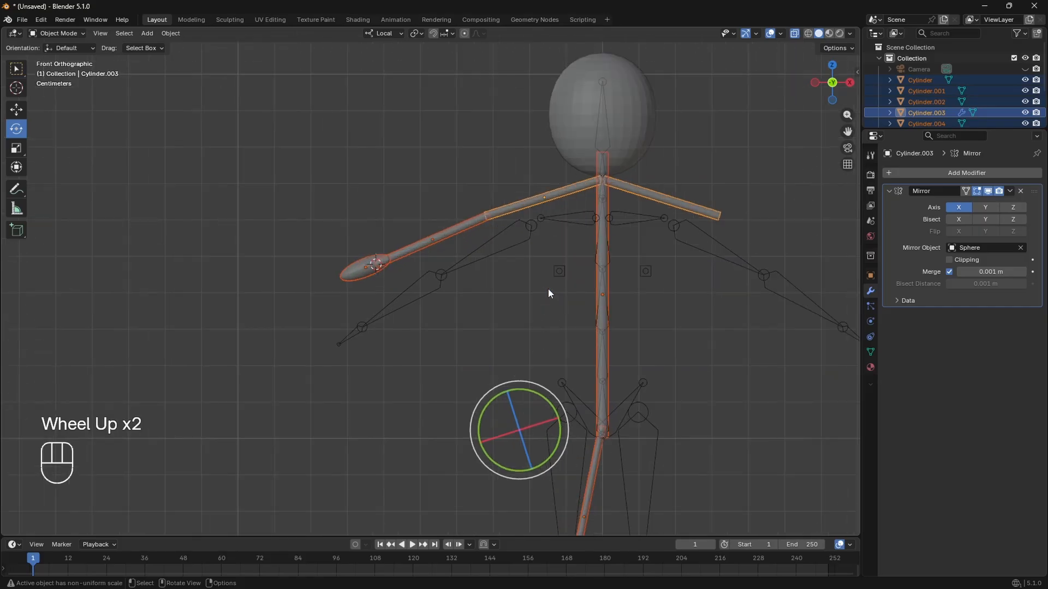
pyautogui.scroll(1, 609, 294)
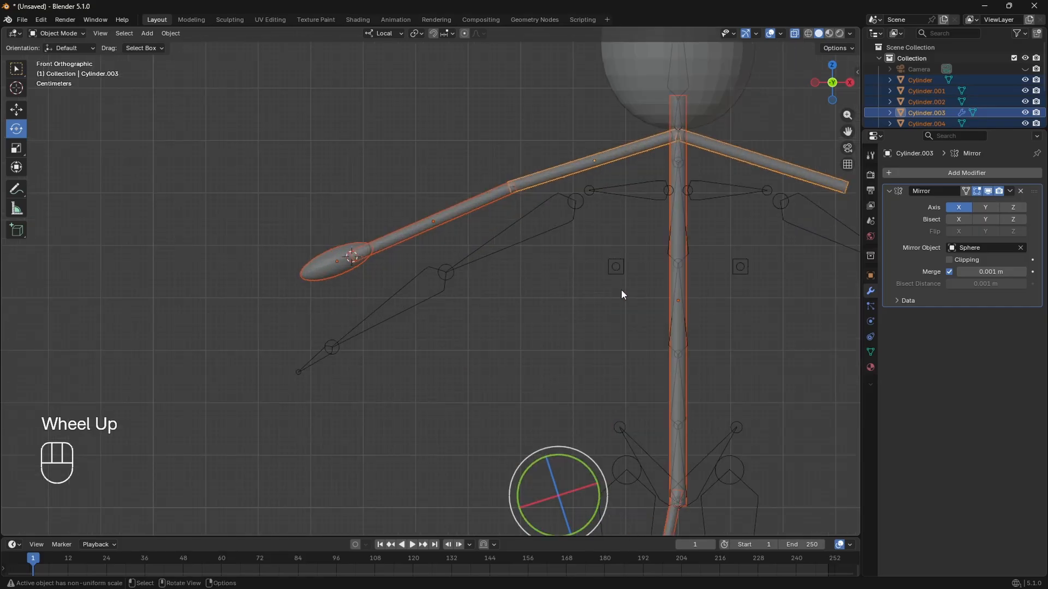
pyautogui.keyDown('shift'); pyautogui.click(686, 312); pyautogui.keyUp('shift')
pyautogui.keyDown('shift'); pyautogui.click(688, 309); pyautogui.keyUp('shift')
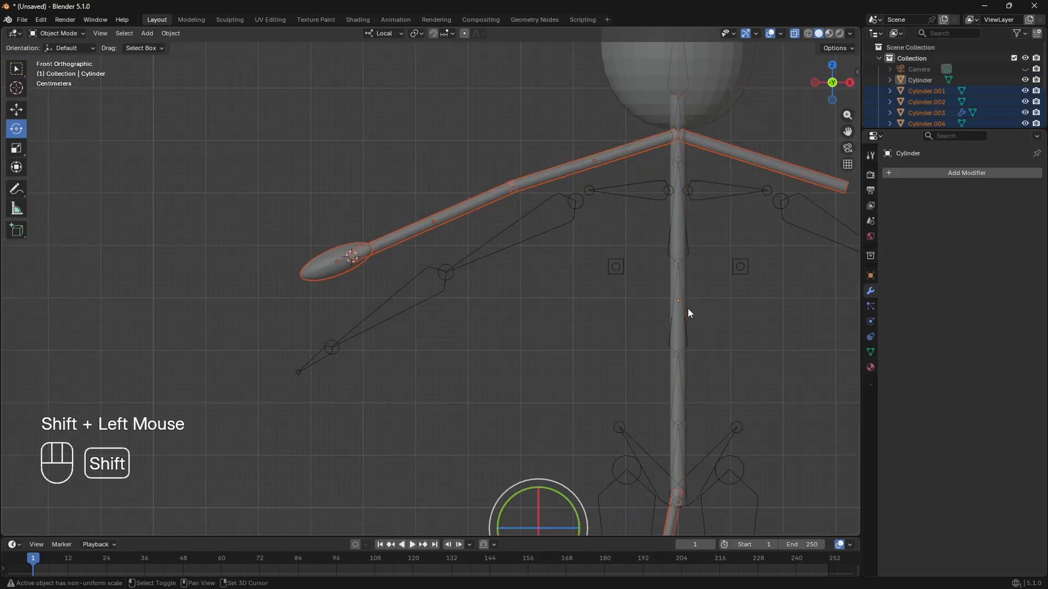
pyautogui.keyDown('shift'); pyautogui.click(771, 161); pyautogui.keyUp('shift')
pyautogui.scroll(-2, 656, 394)
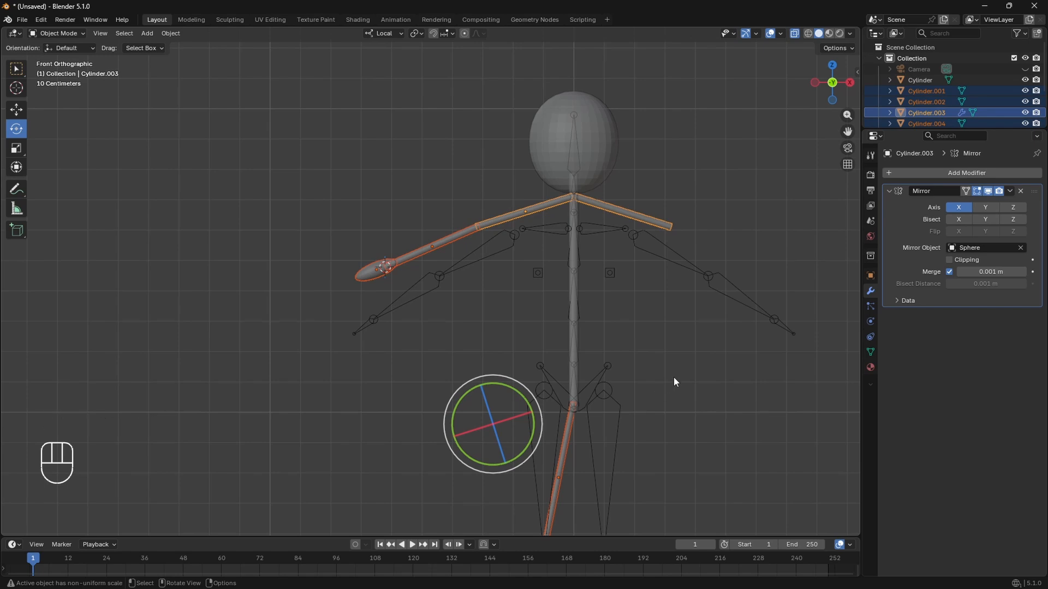
pyautogui.moveTo(847, 131); pyautogui.dragTo(789, 93)
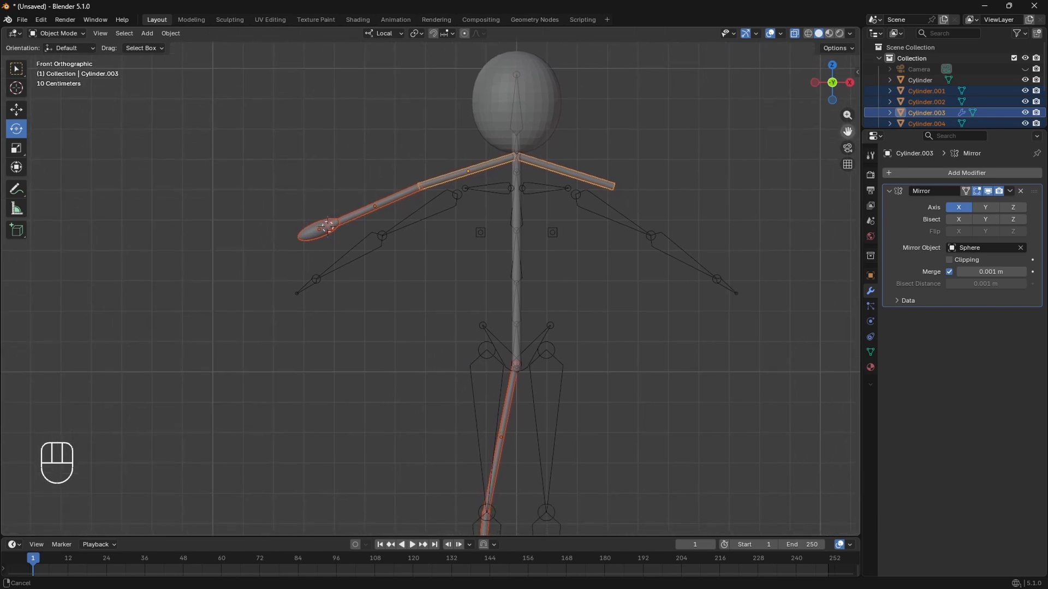
pyautogui.scroll(-1, 617, 399)
pyautogui.scroll(-2, 616, 401)
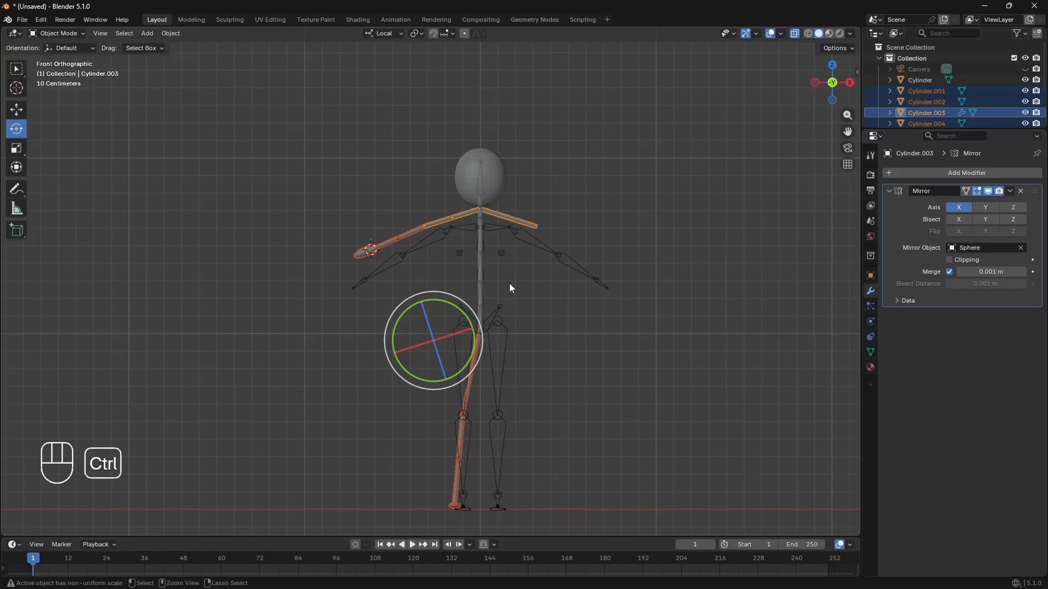
pyautogui.hotkey('ctrl', 'l')
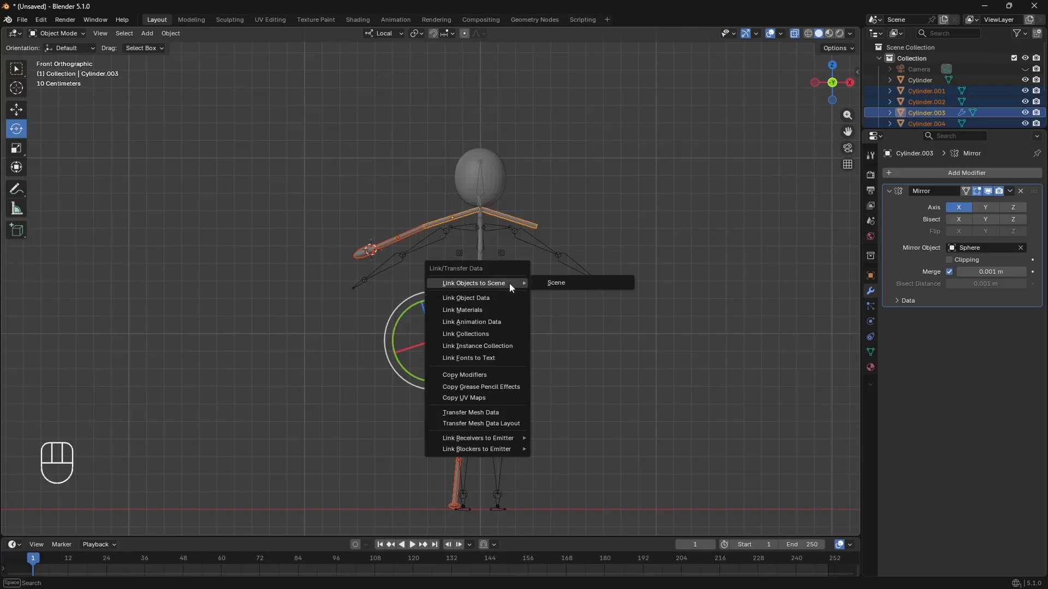
pyautogui.click(464, 377)
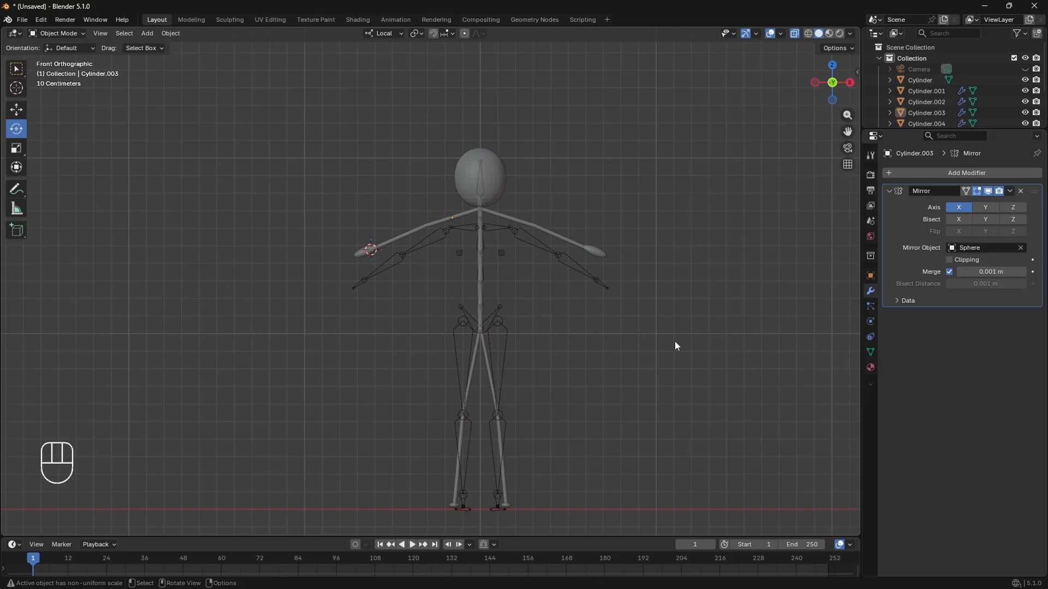
# Render an image to check the mirrored character and close the render window.
pyautogui.click(65, 20)
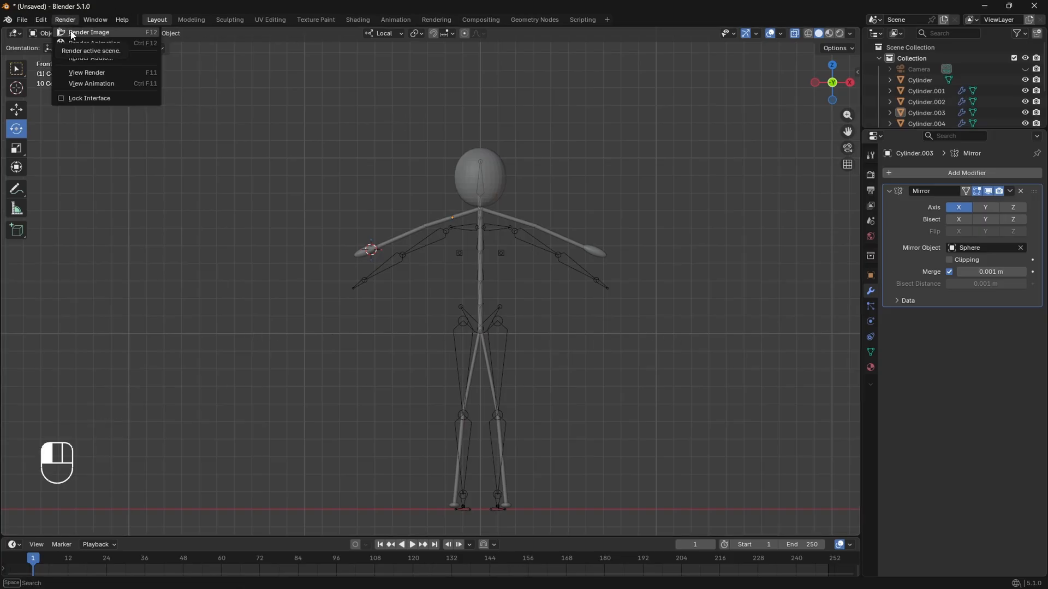
pyautogui.click(71, 33)
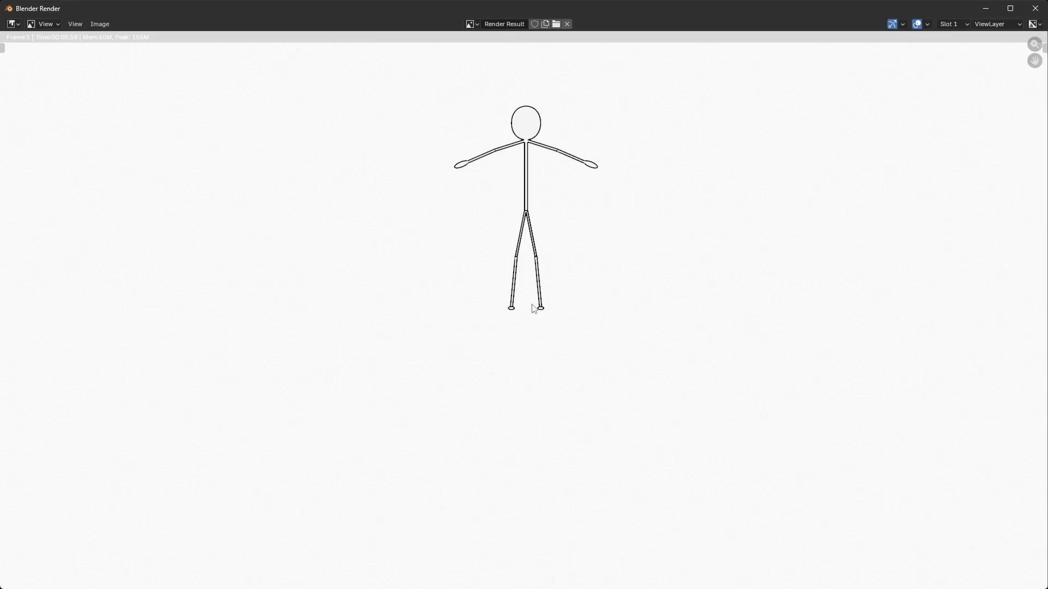
pyautogui.click(1036, 9)
# Unhide the camera, move it closer to the character at Y -6.2652 m, and set its Z location to 1.0007 m in camera view.
pyautogui.scroll(-5, 591, 411)
pyautogui.moveTo(545, 382); pyautogui.dragTo(737, 305, button='middle')
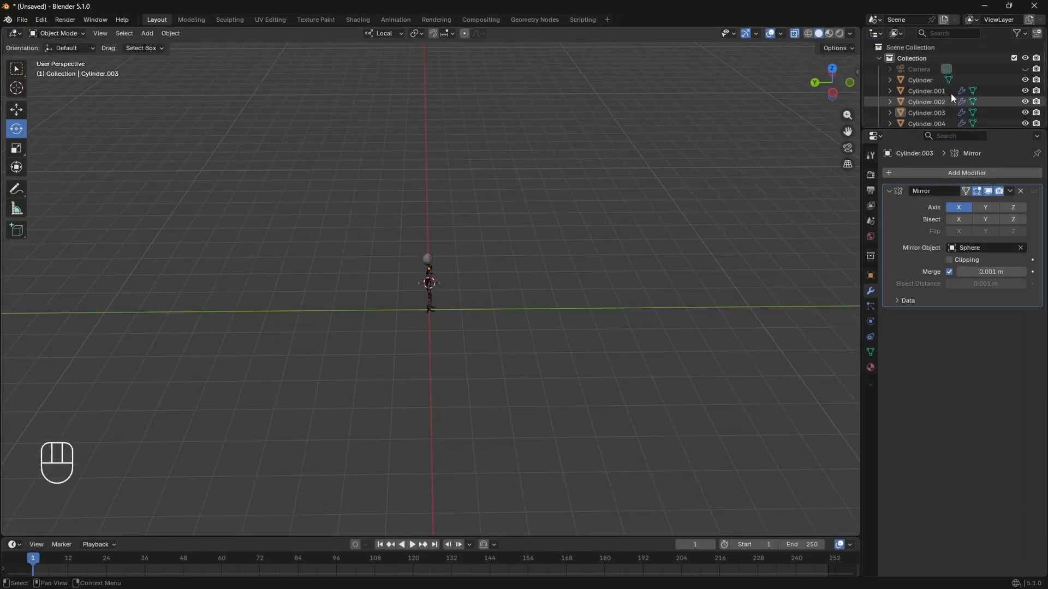
pyautogui.click(744, 299)
pyautogui.scroll(-2, 494, 295)
pyautogui.click(16, 109)
pyautogui.moveTo(750, 299); pyautogui.dragTo(621, 293)
pyautogui.press('KP_0')
pyautogui.moveTo(982, 230)
pyautogui.mouseDown()
pyautogui.moveTo(1009, 229)
pyautogui.moveTo(987, 218)
pyautogui.moveTo(1009, 217)
pyautogui.moveTo(998, 229)
pyautogui.mouseUp()
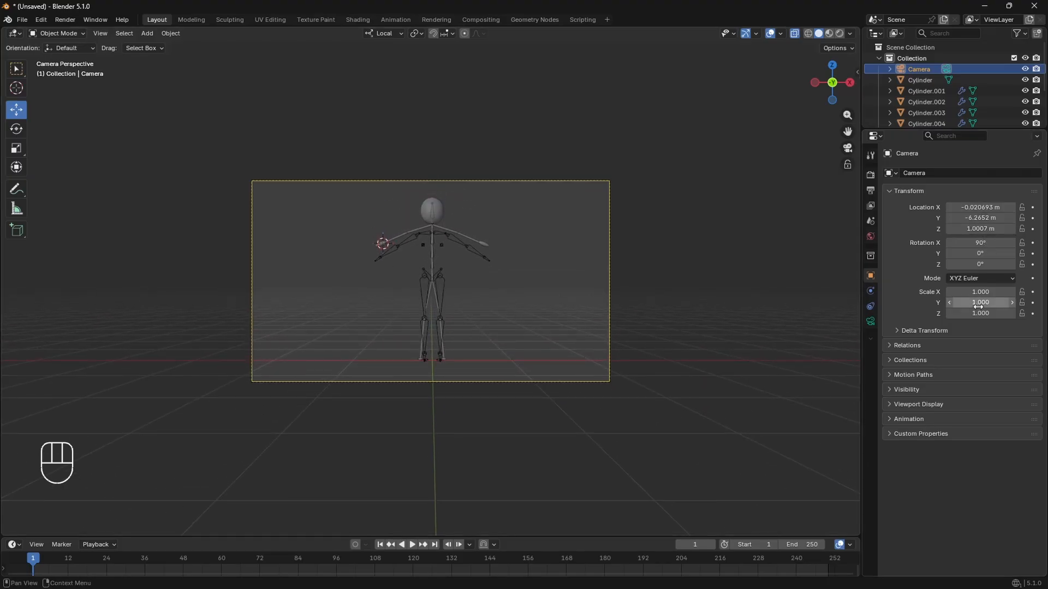
# Render the image again from the closer camera and close the result.
pyautogui.click(65, 19)
pyautogui.click(72, 32)
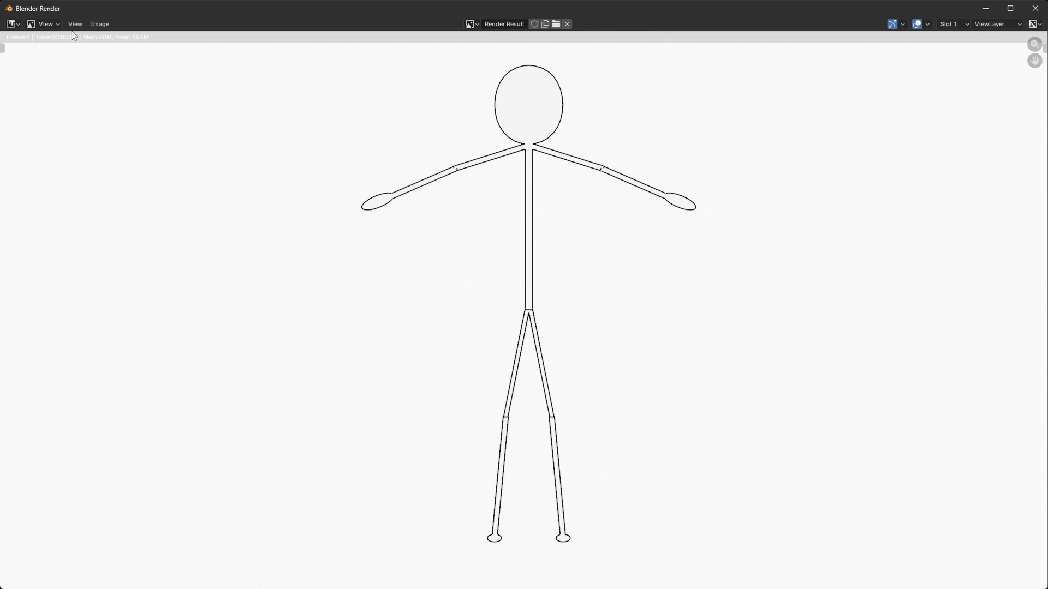
pyautogui.press('Escape')
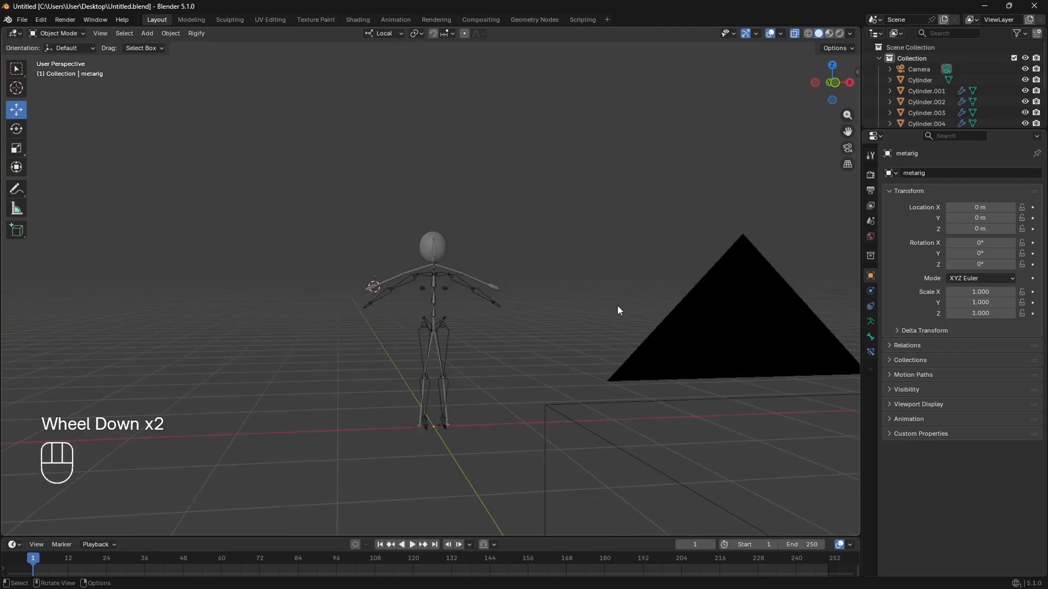
# Select the metarig and hide it in the viewport, leaving only the character's meshes shown.
pyautogui.moveTo(550, 325); pyautogui.dragTo(561, 278, button='middle')
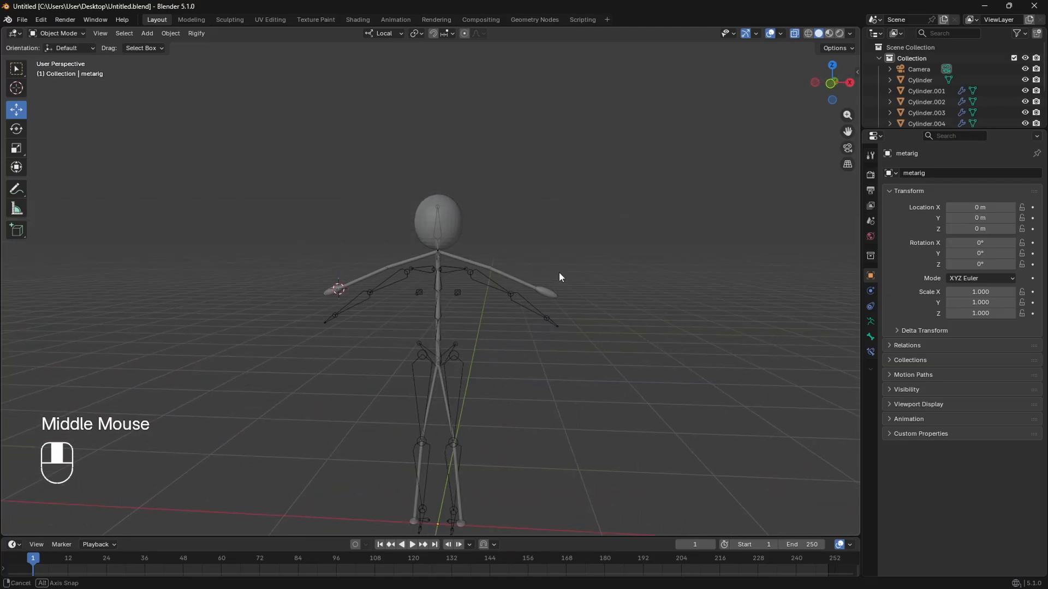
pyautogui.click(470, 280)
pyautogui.press('h')
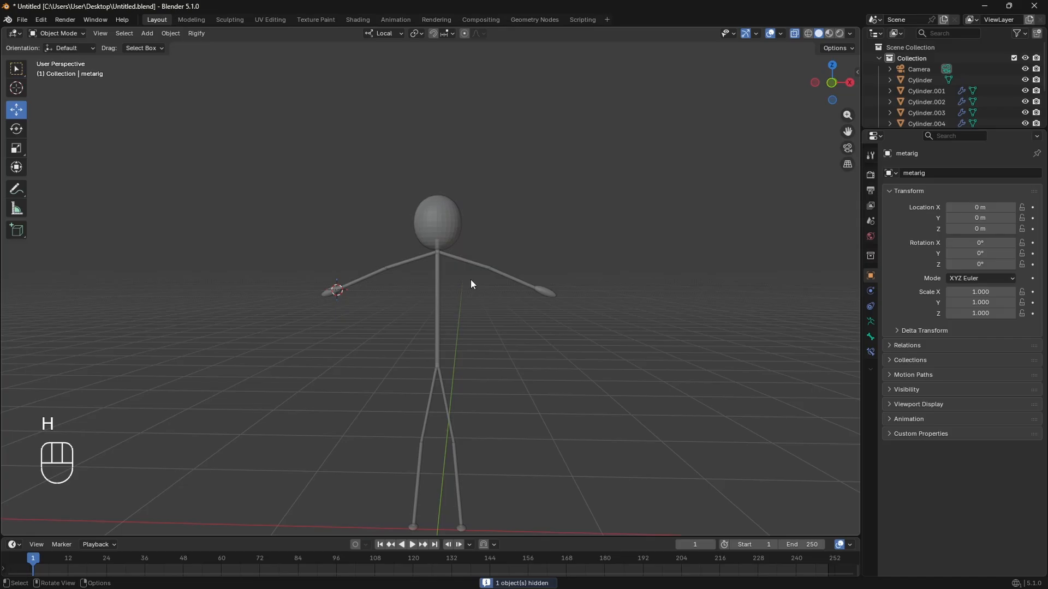
# Switch to the front view, hide the camera in the viewport and turn off X-ray display.
pyautogui.click(831, 83)
pyautogui.click(460, 308)
pyautogui.press('h')
pyautogui.scroll(4, 474, 274)
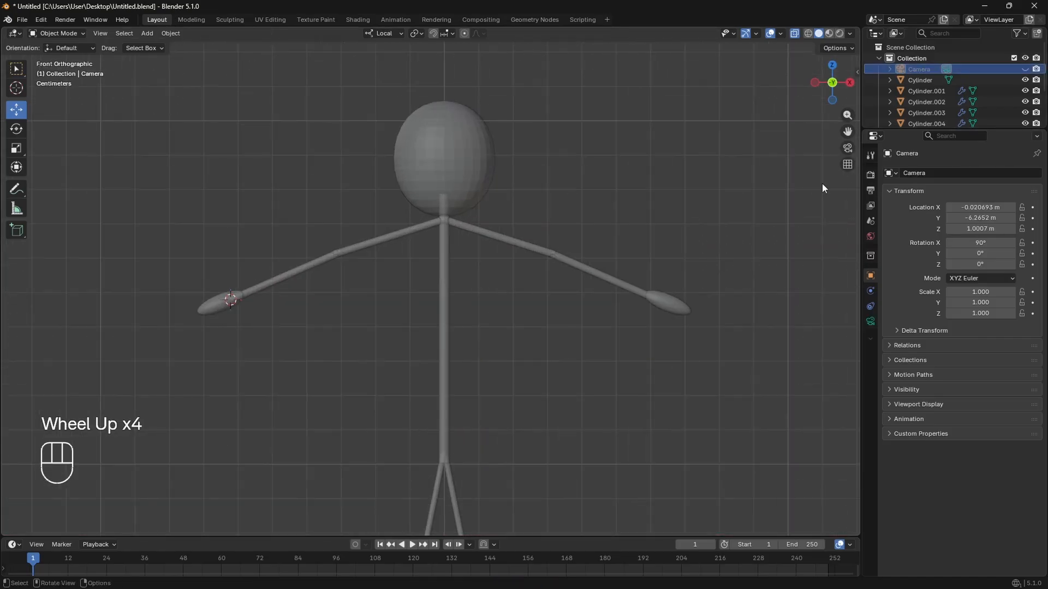
pyautogui.click(461, 286)
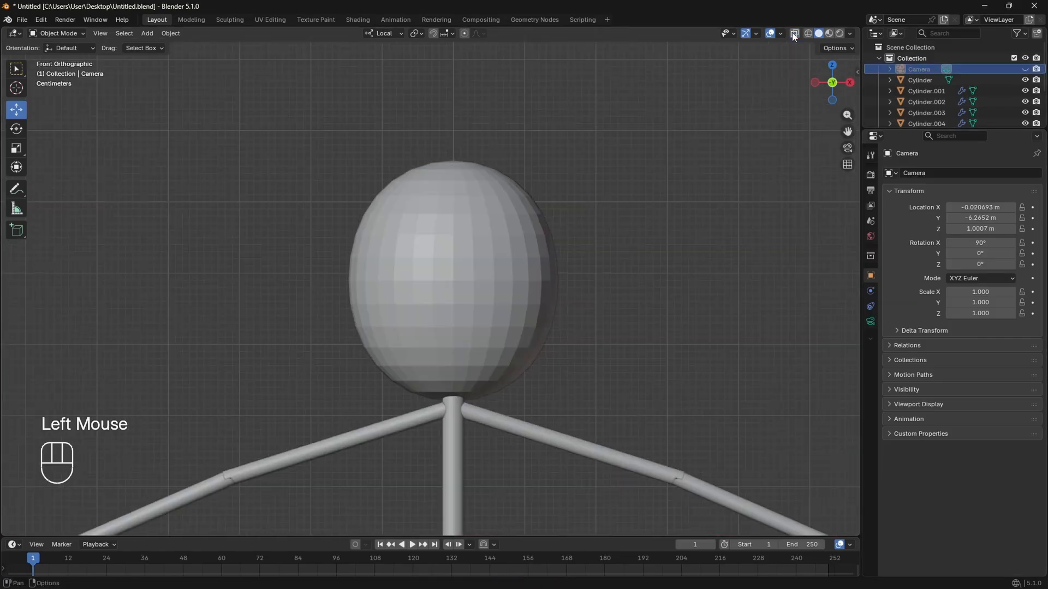
# Snap the 3D cursor to a vertex at mid-height on the front of the head, between its centre and the -X edge.
pyautogui.click(457, 290)
pyautogui.press('Tab')
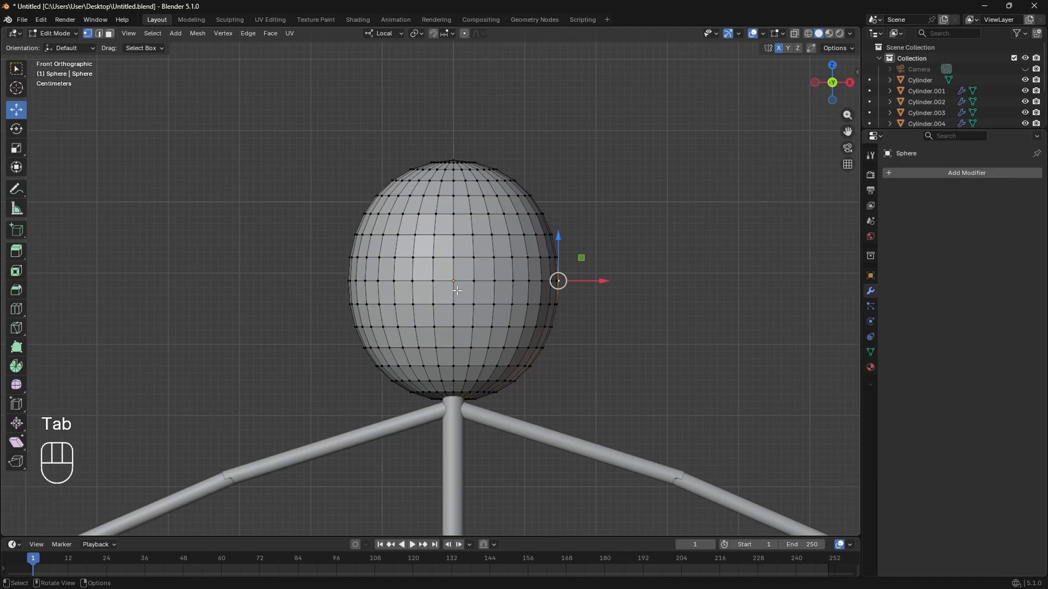
pyautogui.click(392, 281)
pyautogui.hotkey('shift', 's')
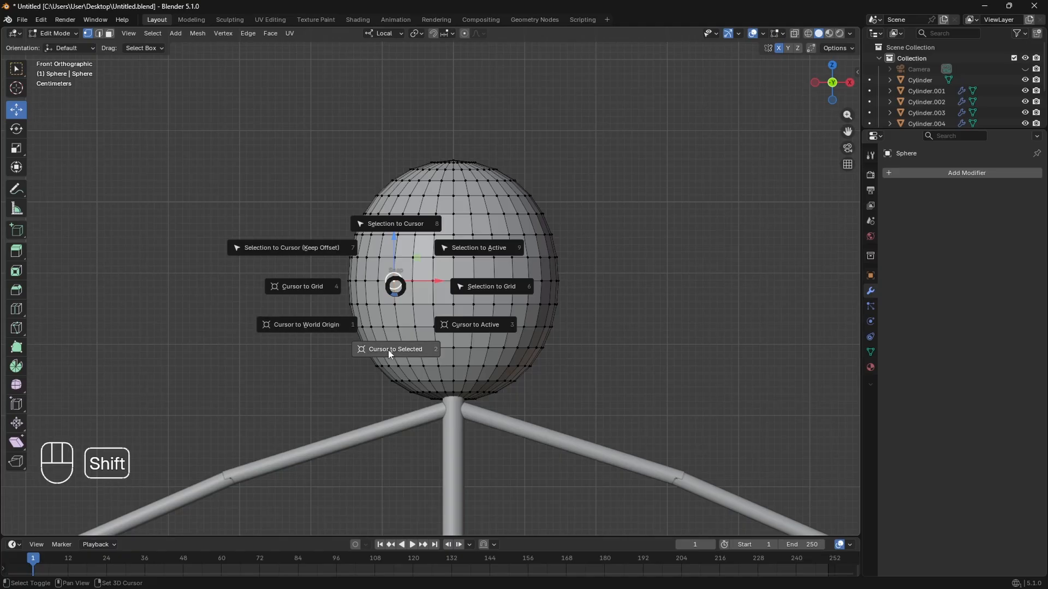
pyautogui.click(407, 349)
pyautogui.press('Tab')
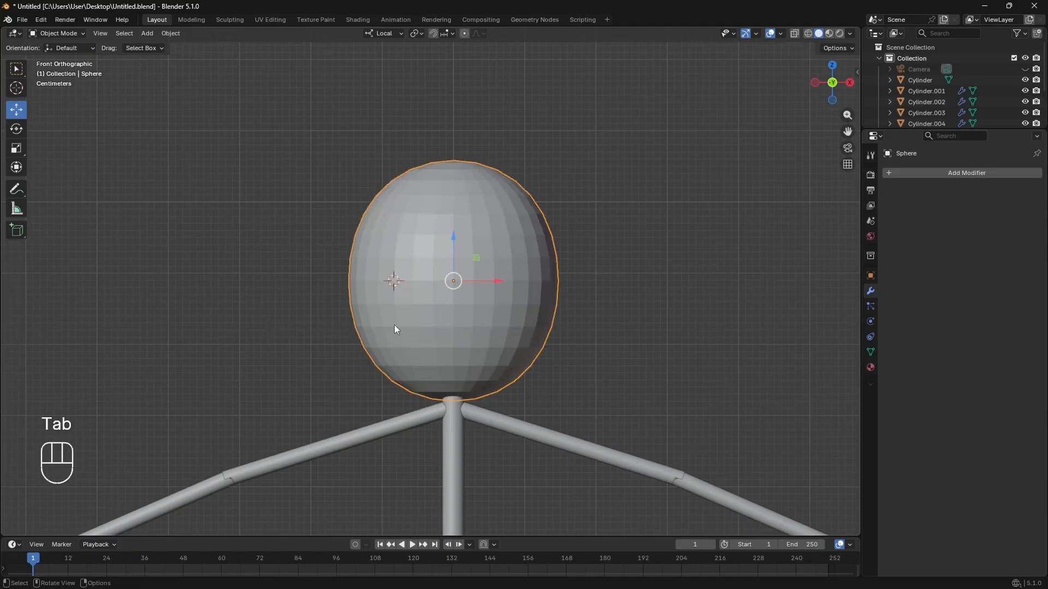
# Add a UV sphere at the 3D cursor and scale it down to a large eye about half the head's width.
pyautogui.hotkey('shift', 'a')
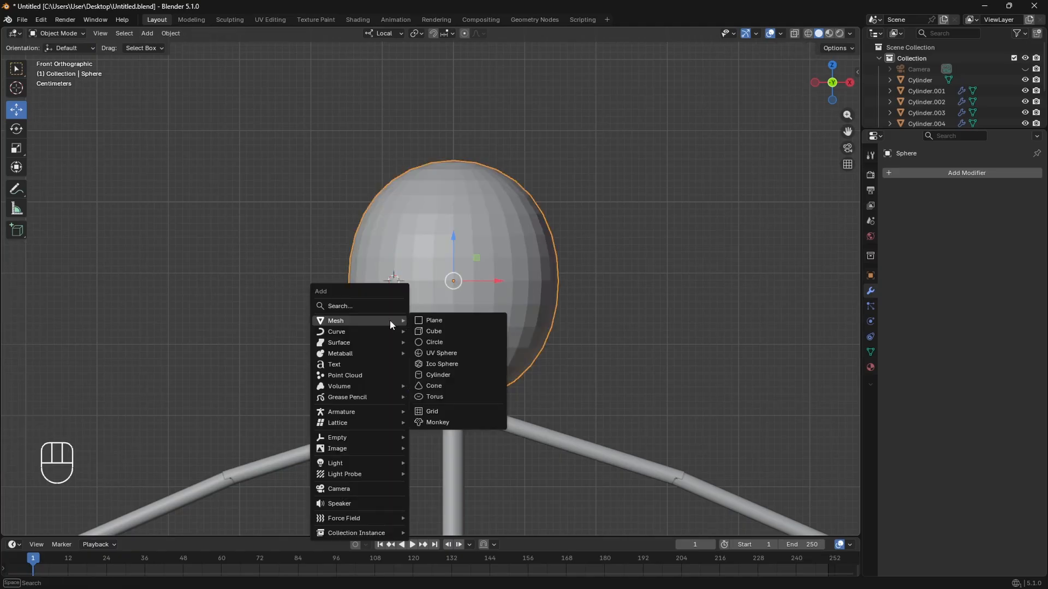
pyautogui.click(445, 353)
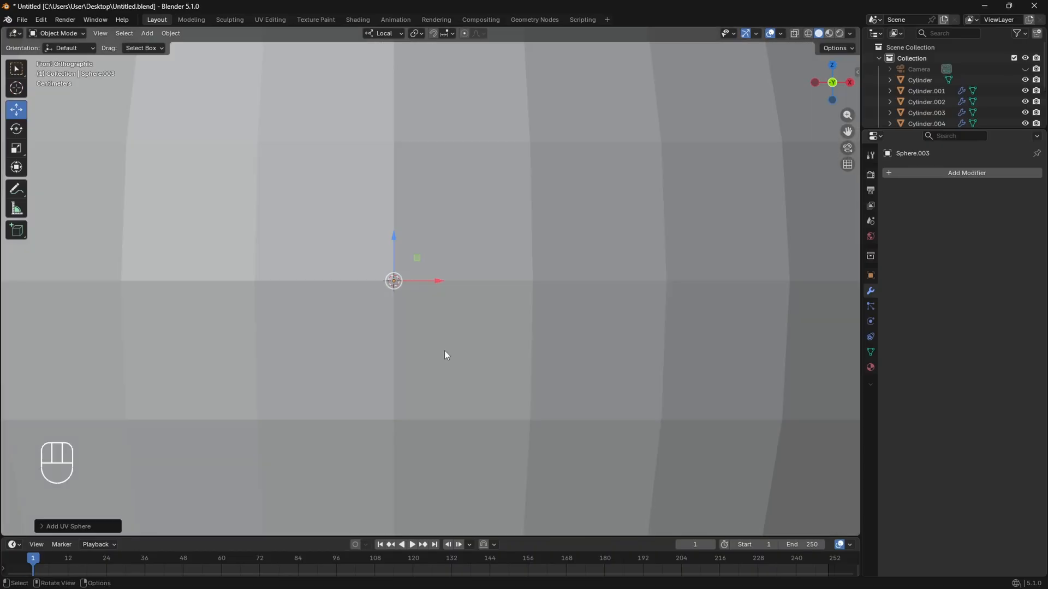
pyautogui.scroll(-3, 446, 353)
pyautogui.press('s')
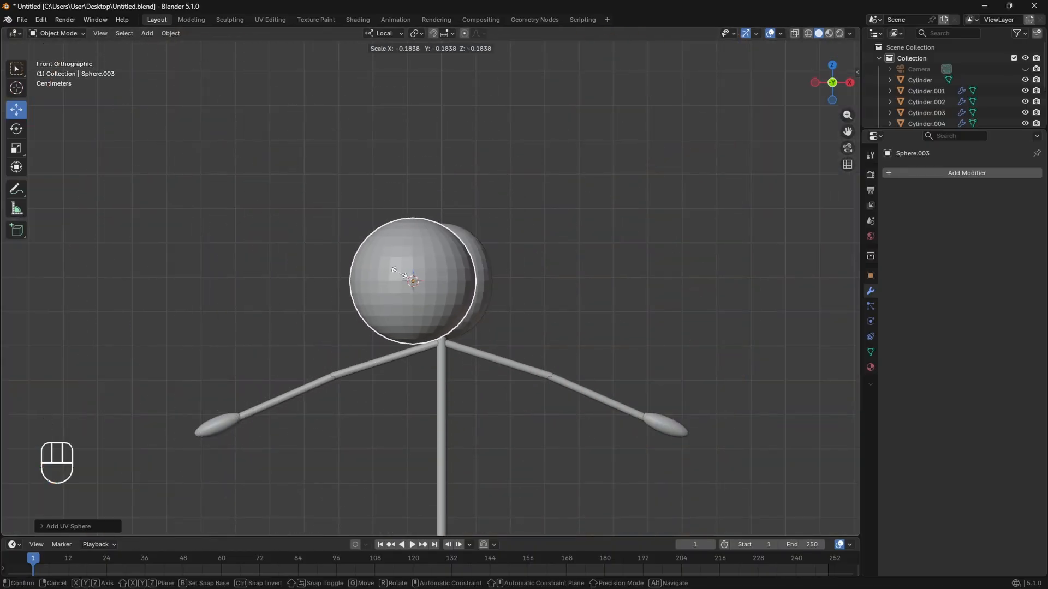
pyautogui.click(421, 288)
pyautogui.scroll(3, 438, 305)
pyautogui.press('s')
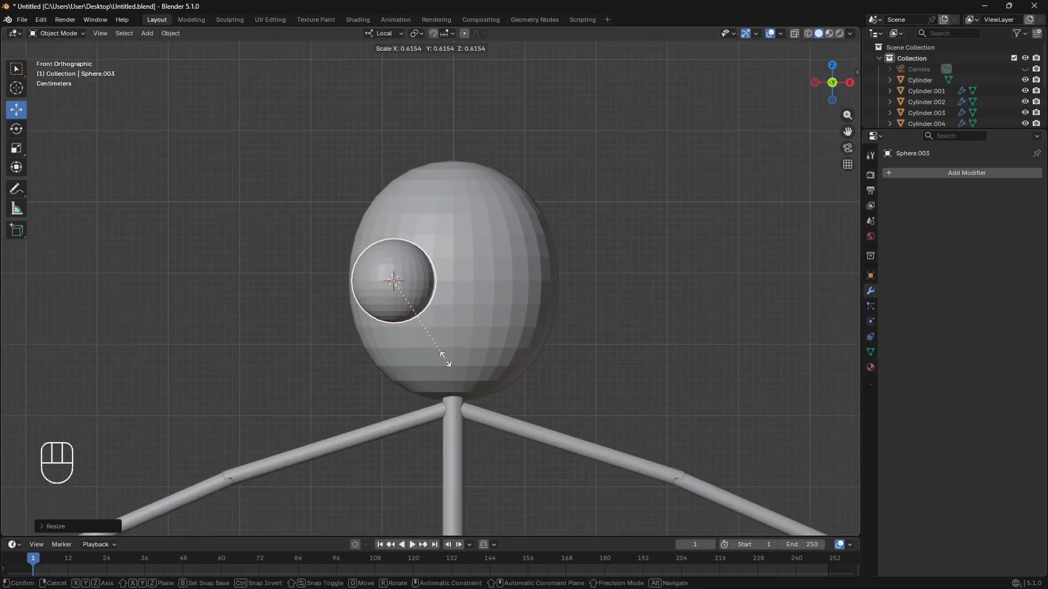
pyautogui.click(477, 376)
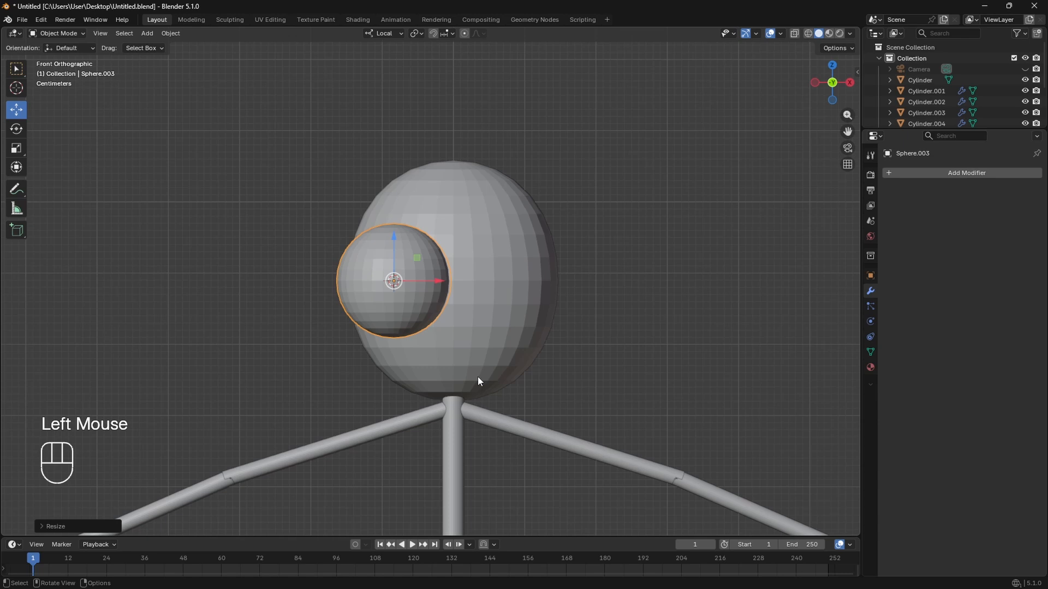
# Add a Mirror modifier on the X axis to the eye sphere, using the head (Sphere) as the mirror object.
pyautogui.click(604, 361)
pyautogui.click(401, 282)
pyautogui.click(939, 173)
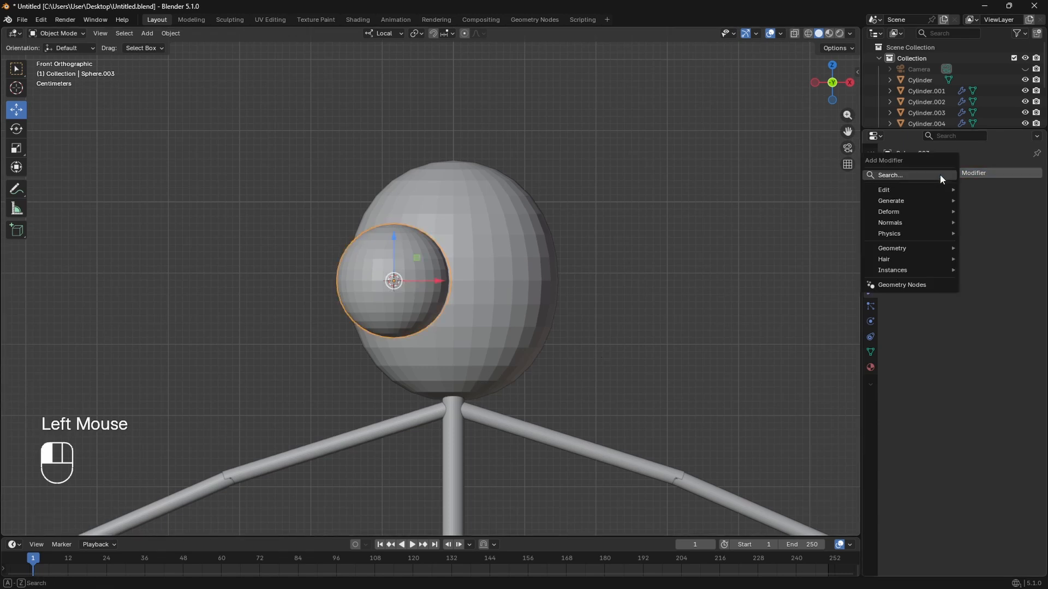
pyautogui.click(940, 175)
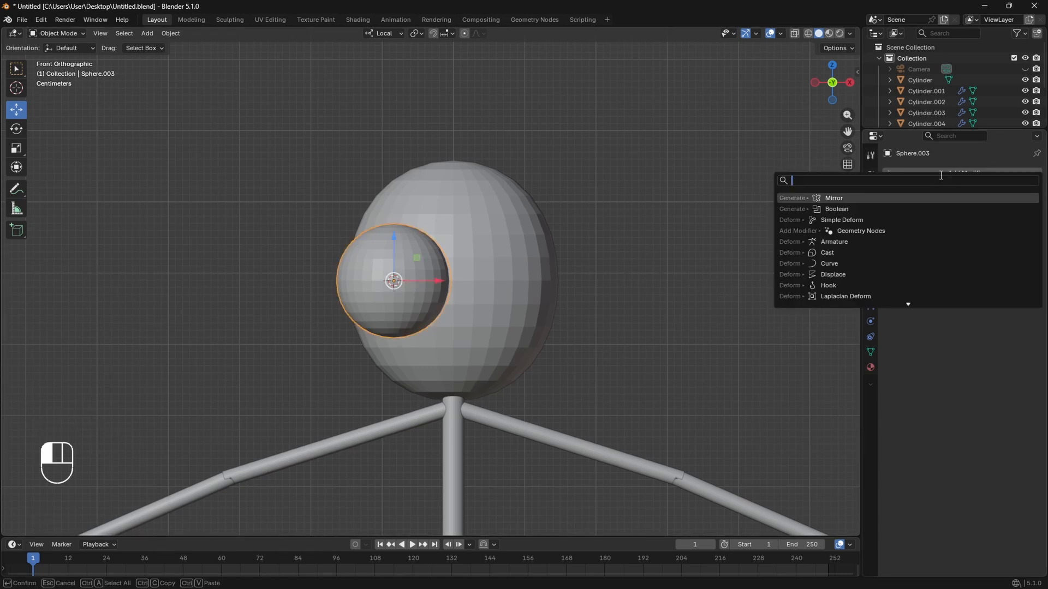
pyautogui.click(903, 198)
pyautogui.click(1020, 248)
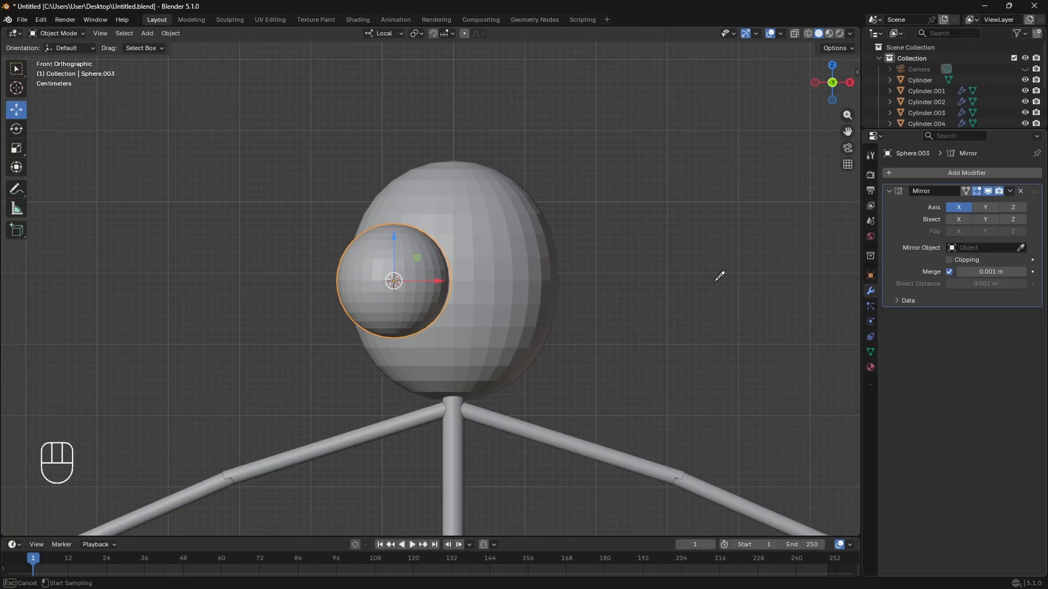
pyautogui.click(522, 276)
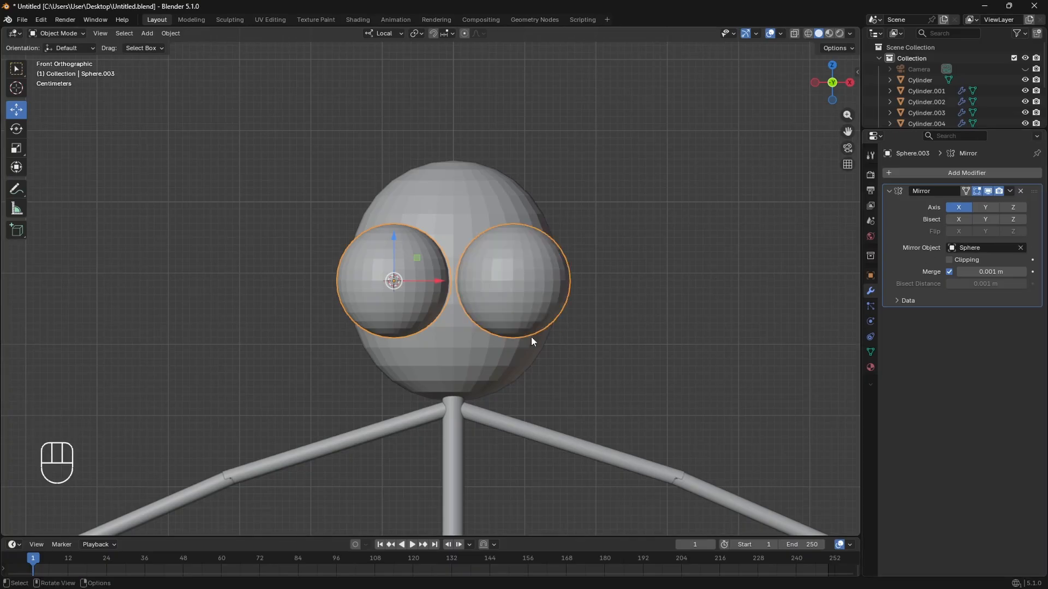
pyautogui.moveTo(451, 298); pyautogui.dragTo(489, 359, button='middle')
pyautogui.press('KP_1')
# Add a Boolean modifier in Difference mode to the head, with the eye sphere Sphere.003 as its object.
pyautogui.click(483, 370)
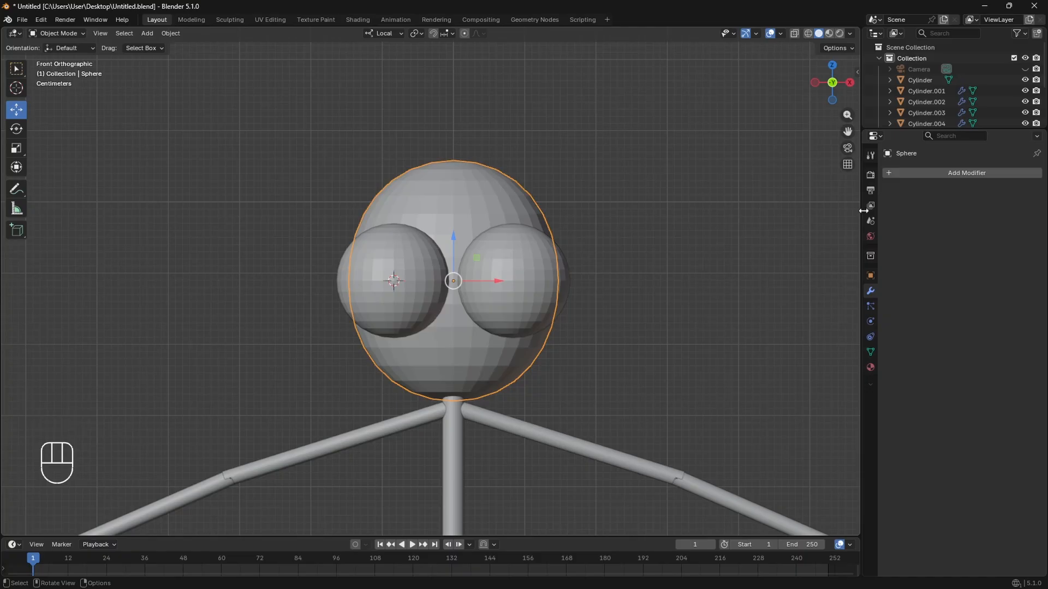
pyautogui.click(937, 171)
pyautogui.click(938, 171)
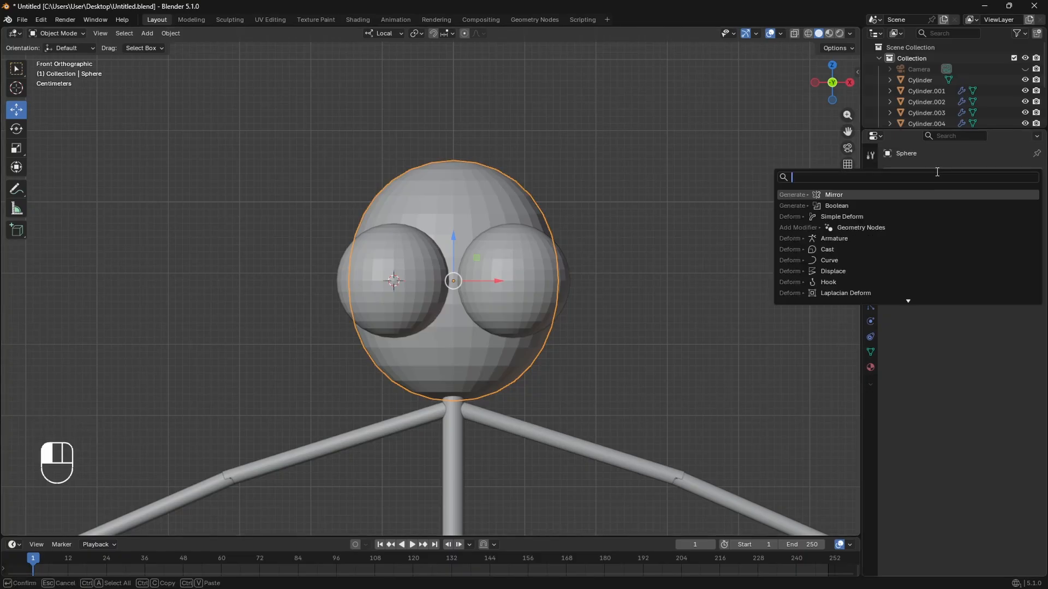
pyautogui.write('boo')
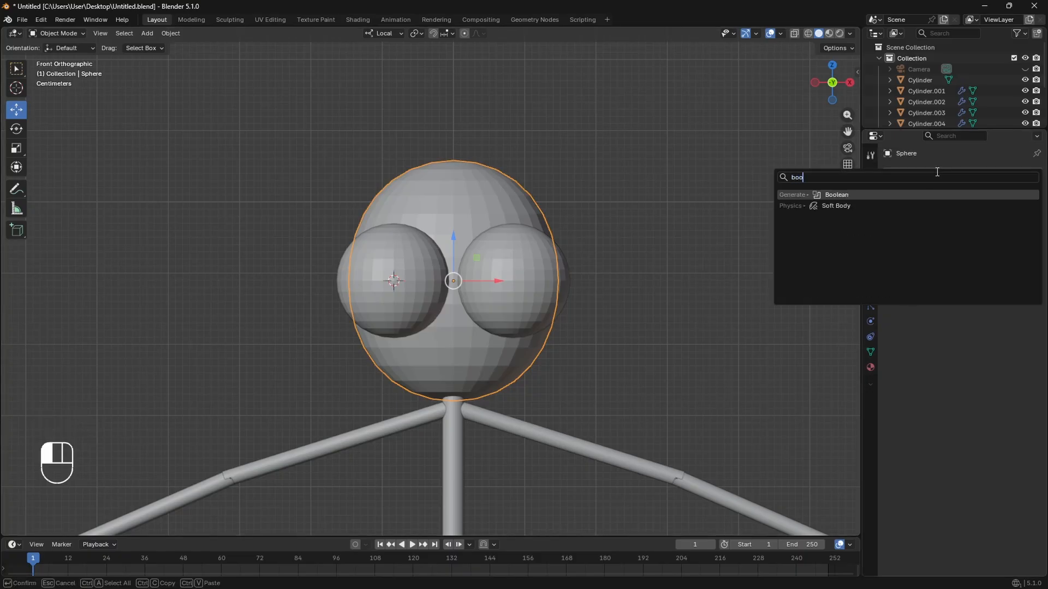
pyautogui.click(833, 197)
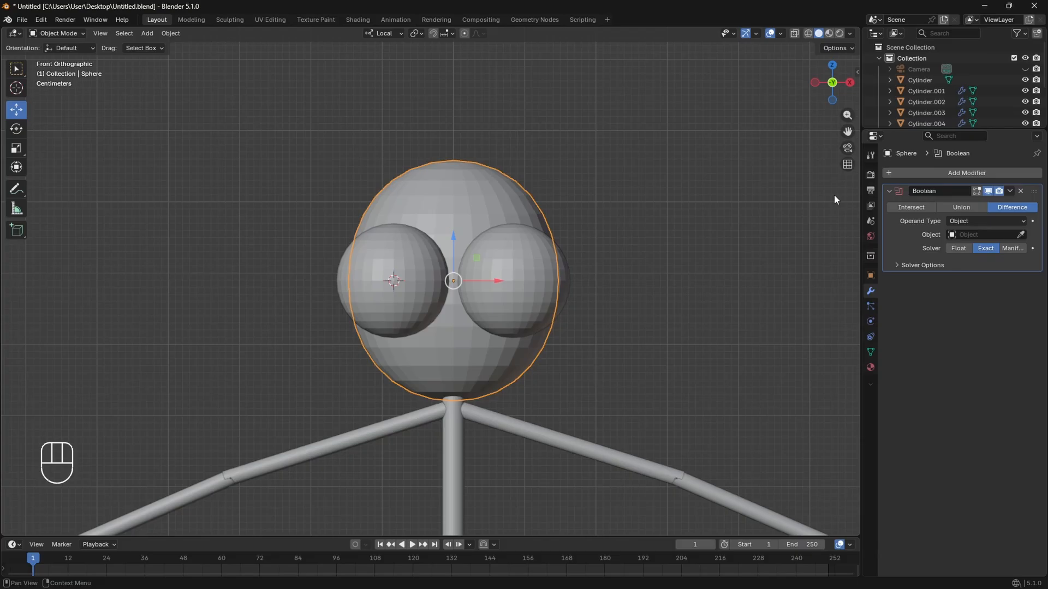
pyautogui.click(1020, 234)
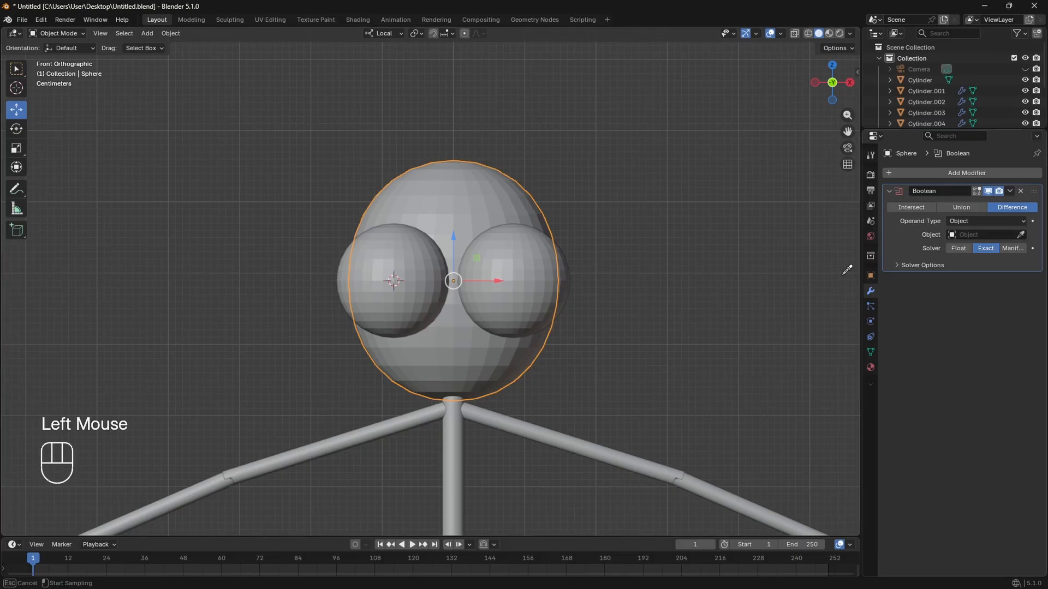
pyautogui.click(533, 288)
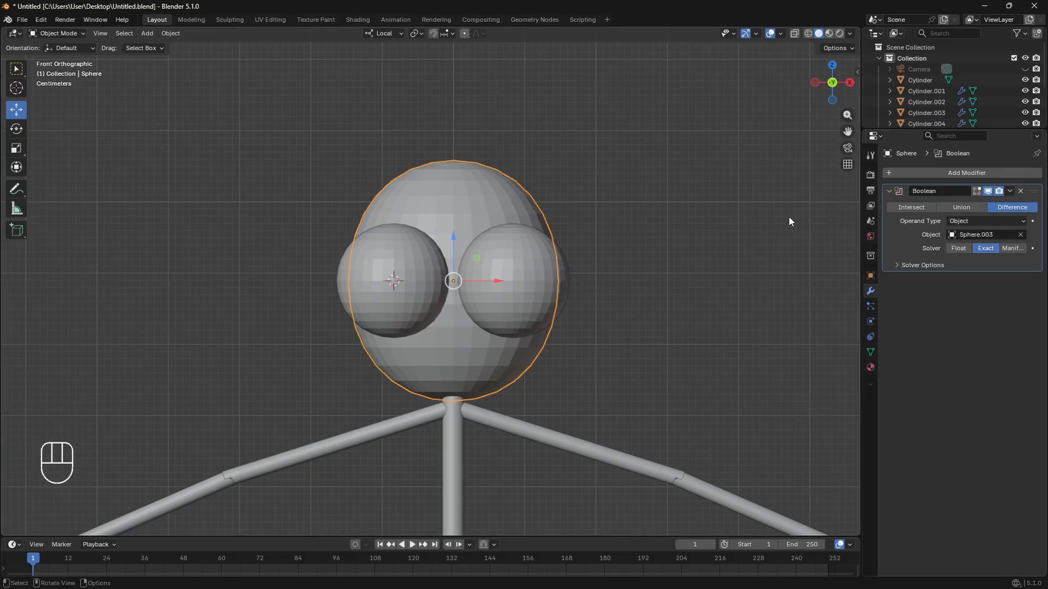
# Enlarge the outliner and hide the eye cutter Sphere.003 in both the viewport and renders, exposing the carved sockets.
pyautogui.click(547, 294)
pyautogui.moveTo(922, 131); pyautogui.dragTo(922, 193)
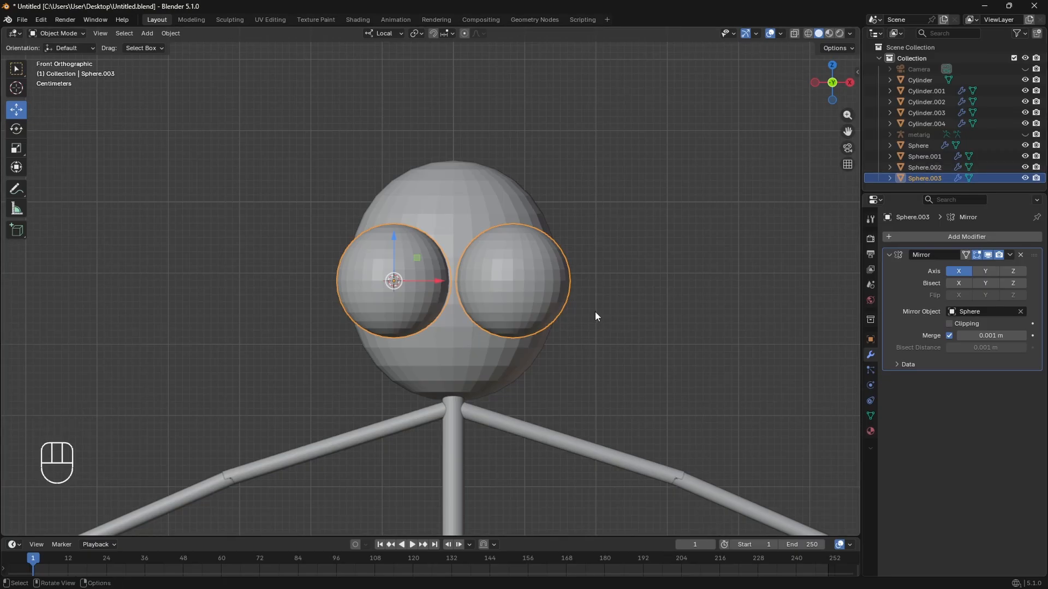
pyautogui.click(1024, 177)
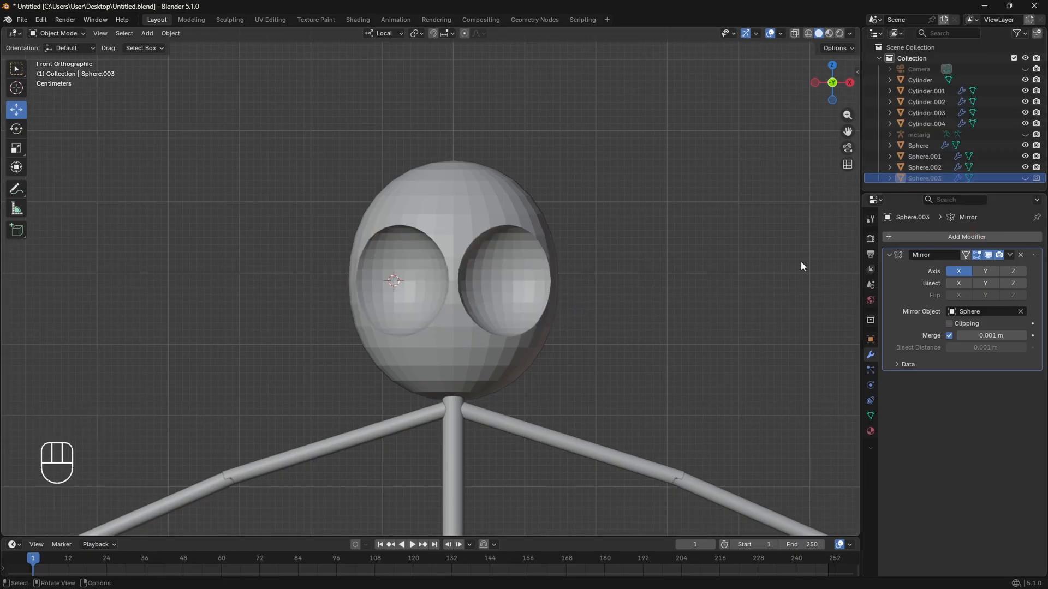
# Render an image to check the outlines of the carved eye sockets and close the render window.
pyautogui.click(66, 21)
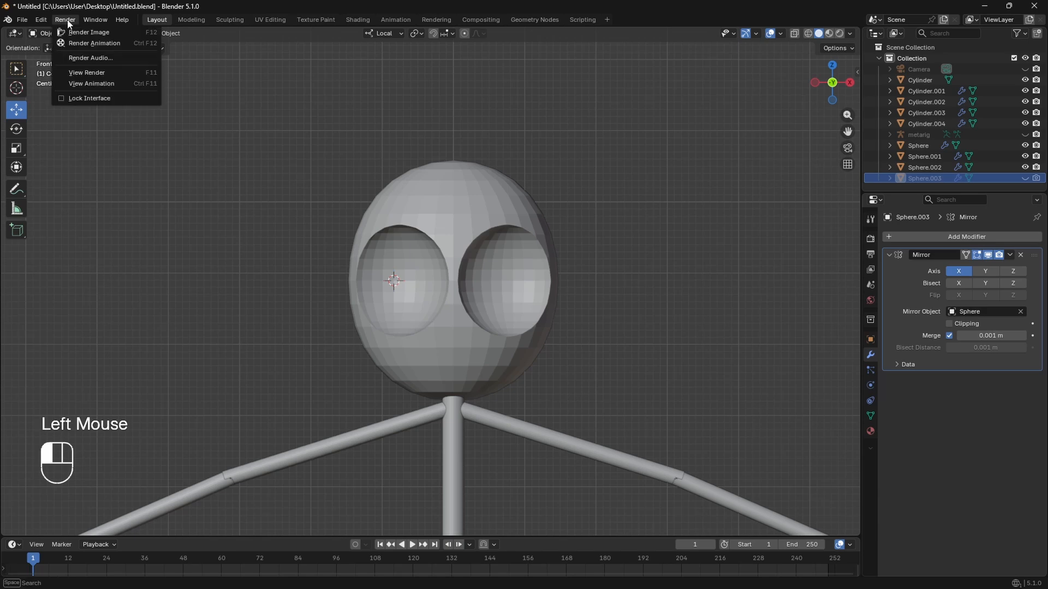
pyautogui.click(98, 33)
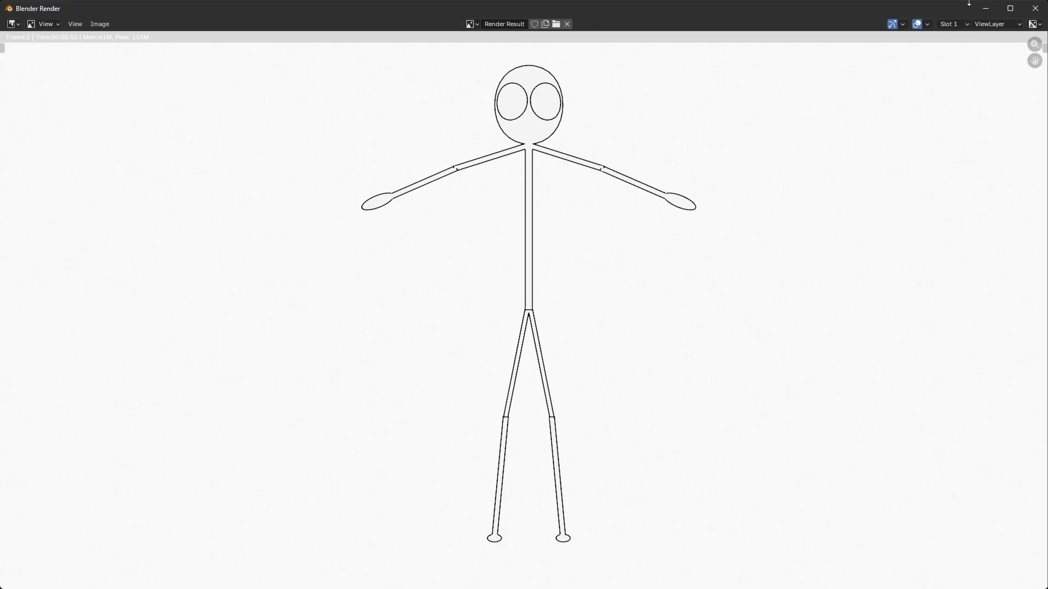
pyautogui.click(1036, 9)
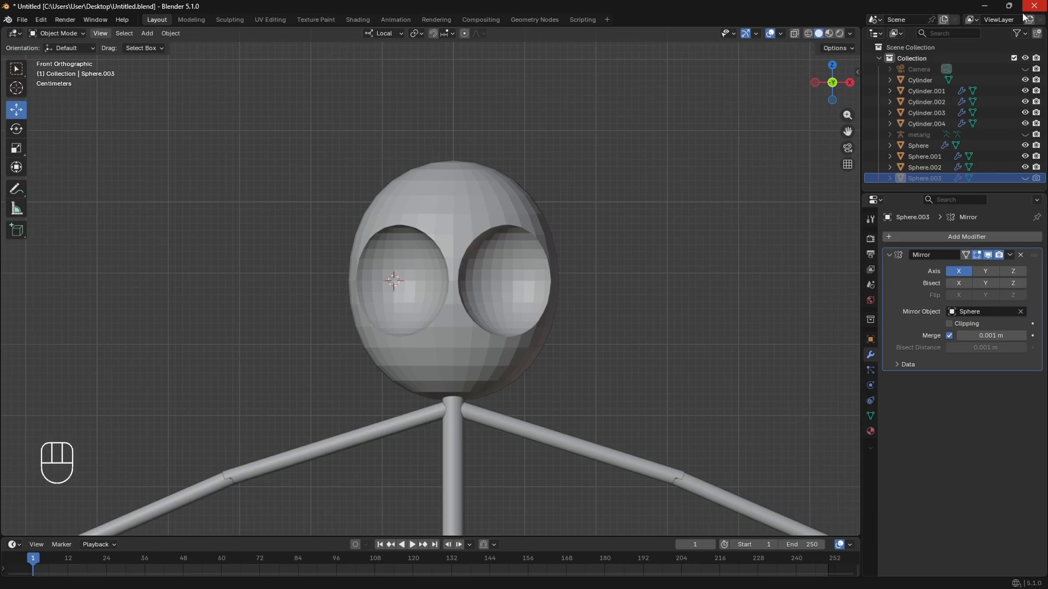
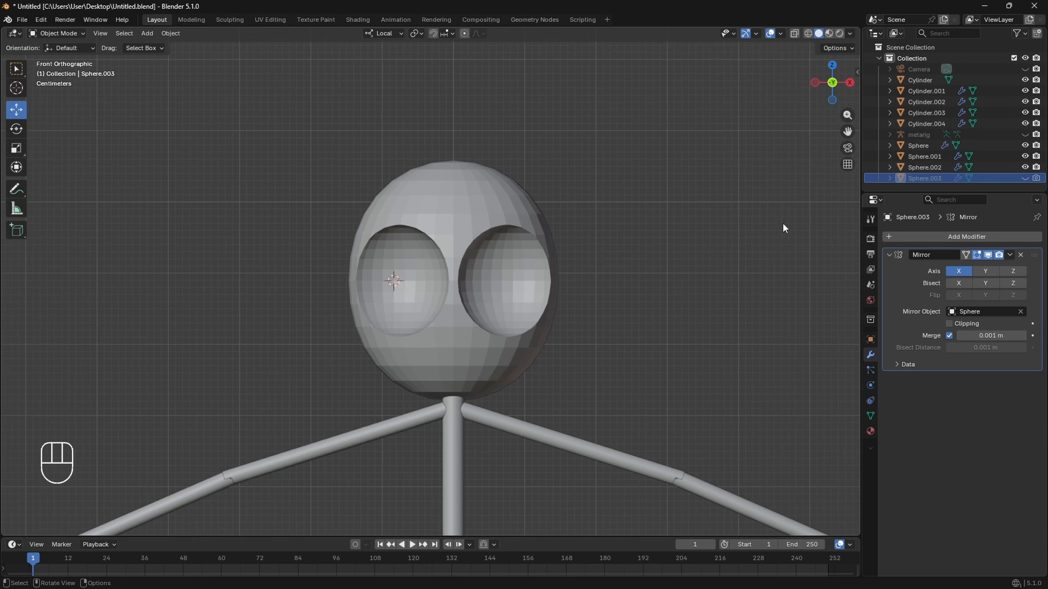
# Unhide the eye cutter, duplicate it in place, and hide the original Sphere.003 in the viewport again.
pyautogui.click(1024, 178)
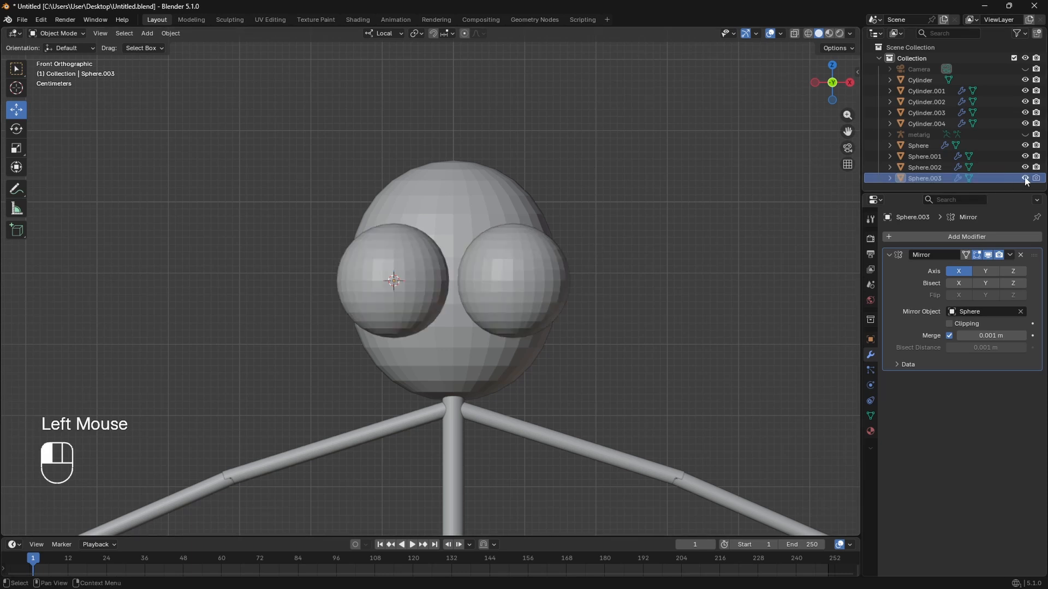
pyautogui.click(515, 296)
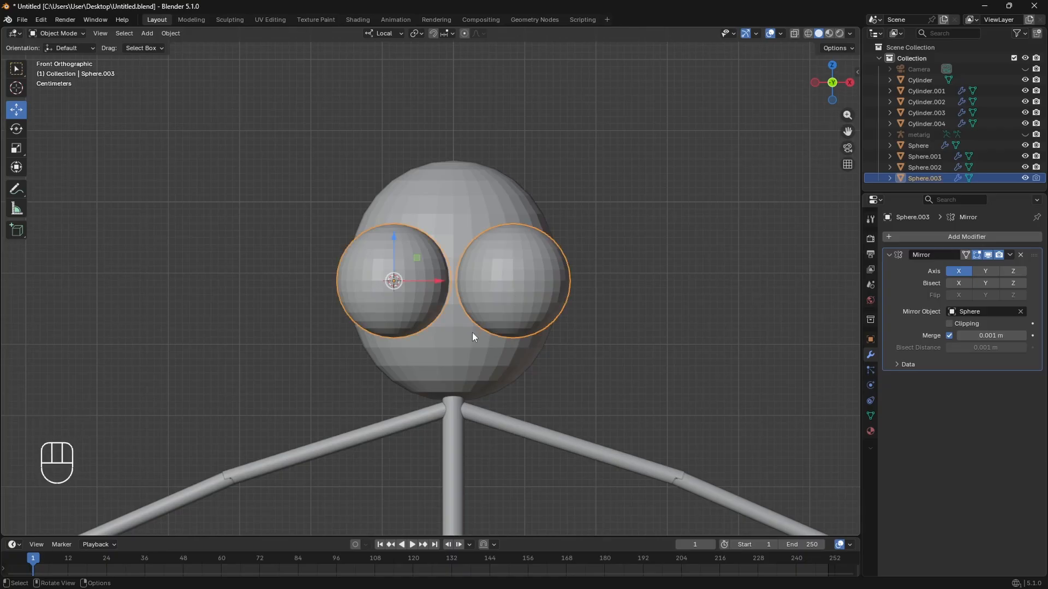
pyautogui.hotkey('shift', 'd')
pyautogui.press('Escape')
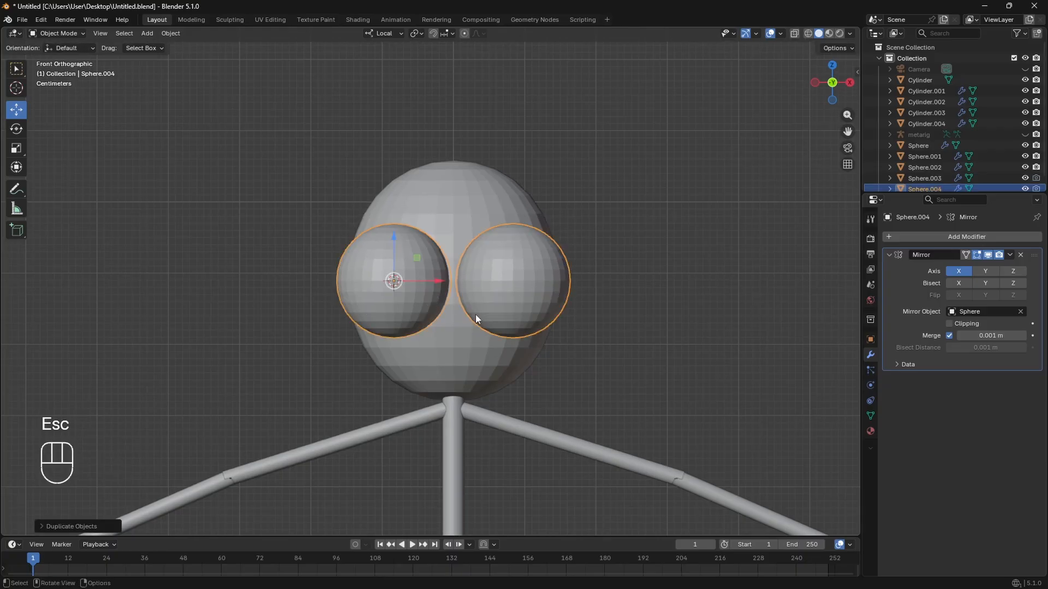
pyautogui.click(1024, 178)
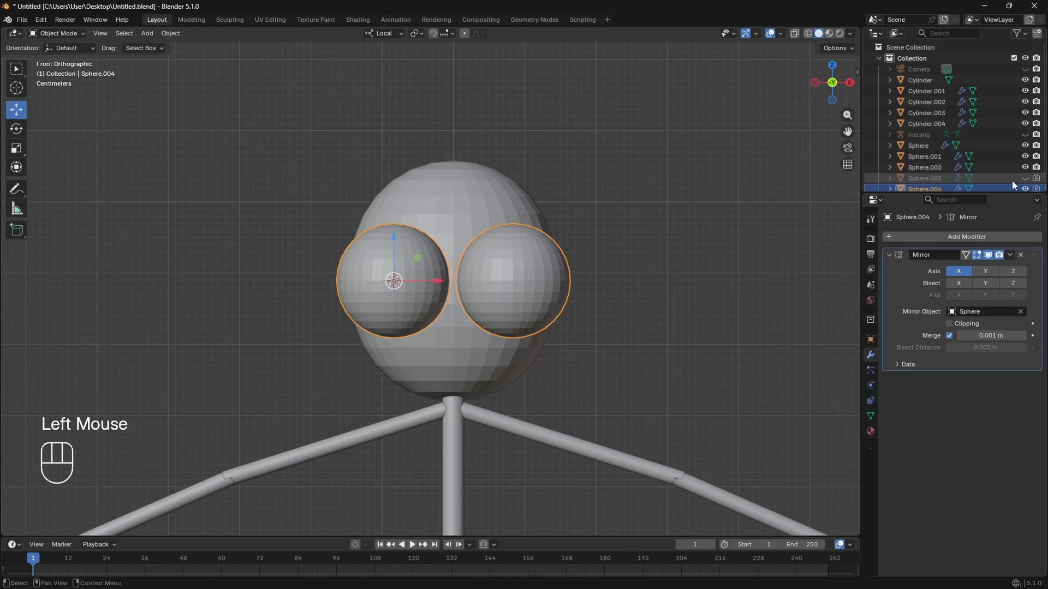
# Scale the duplicated eye spheres down to small pupils and reposition them within the sockets, slightly closer to the face's centre.
pyautogui.press('s')
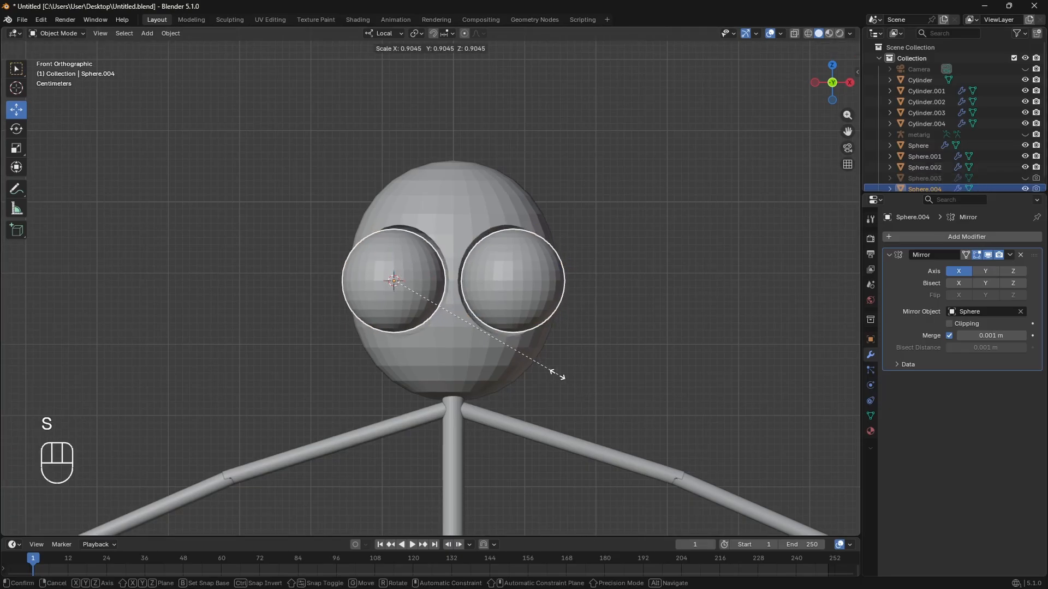
pyautogui.click(437, 301)
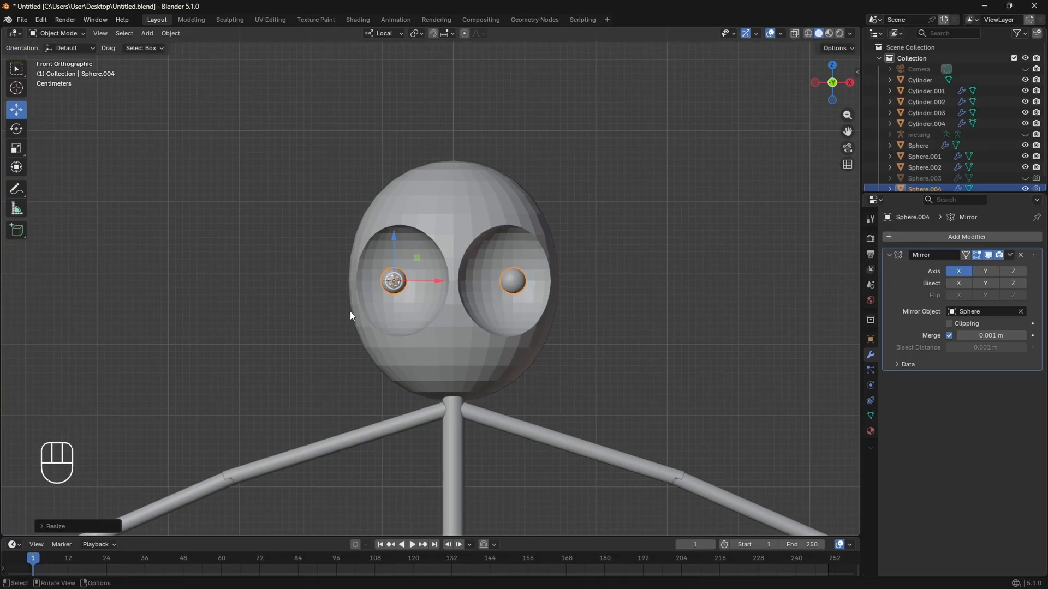
pyautogui.moveTo(349, 311); pyautogui.dragTo(463, 353, button='middle')
pyautogui.moveTo(397, 296); pyautogui.dragTo(353, 269)
pyautogui.moveTo(353, 269); pyautogui.dragTo(399, 280, button='middle')
pyautogui.scroll(2, 398, 280)
pyautogui.moveTo(398, 281); pyautogui.dragTo(415, 281)
pyautogui.moveTo(383, 242); pyautogui.dragTo(383, 243)
pyautogui.moveTo(383, 243); pyautogui.dragTo(830, 105, button='middle')
pyautogui.click(831, 102)
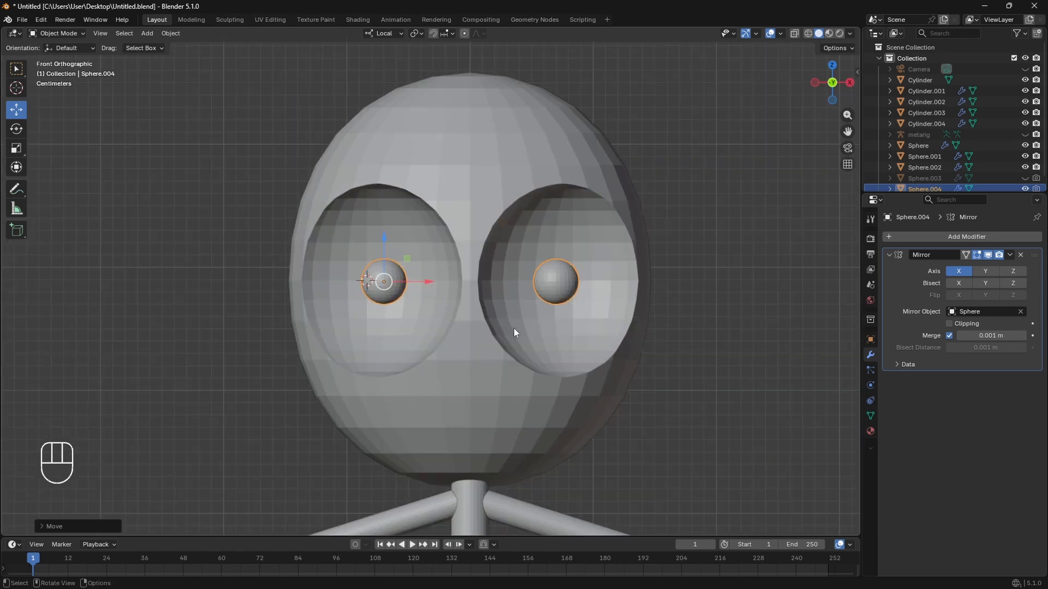
# Add a second Difference Boolean modifier to the head with the pupil spheres Sphere.004 as its object, and hide that cutter in the viewport.
pyautogui.hotkey('alt', 'a')
pyautogui.click(443, 358)
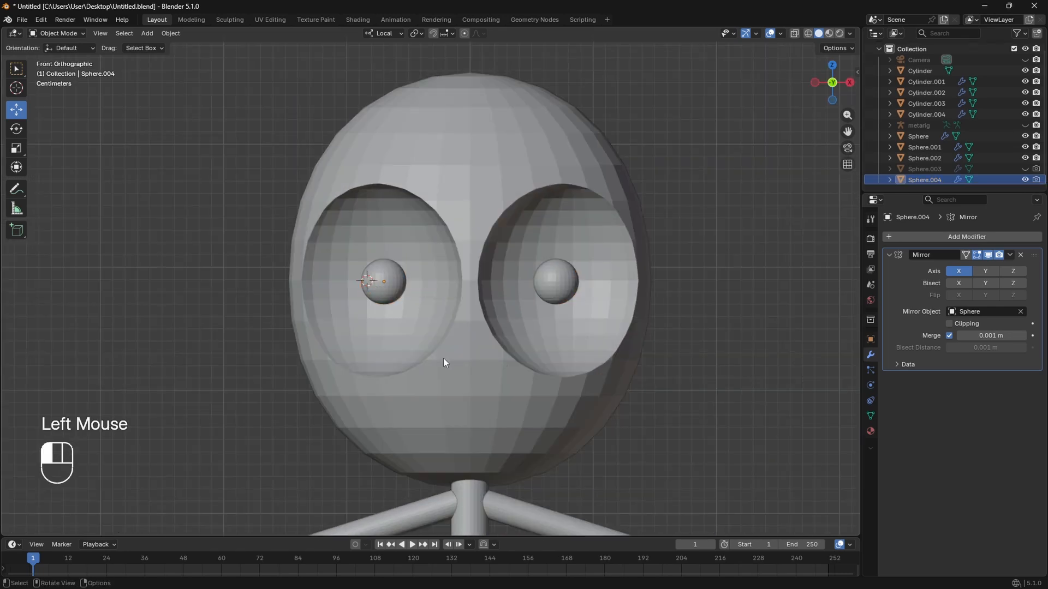
pyautogui.click(981, 238)
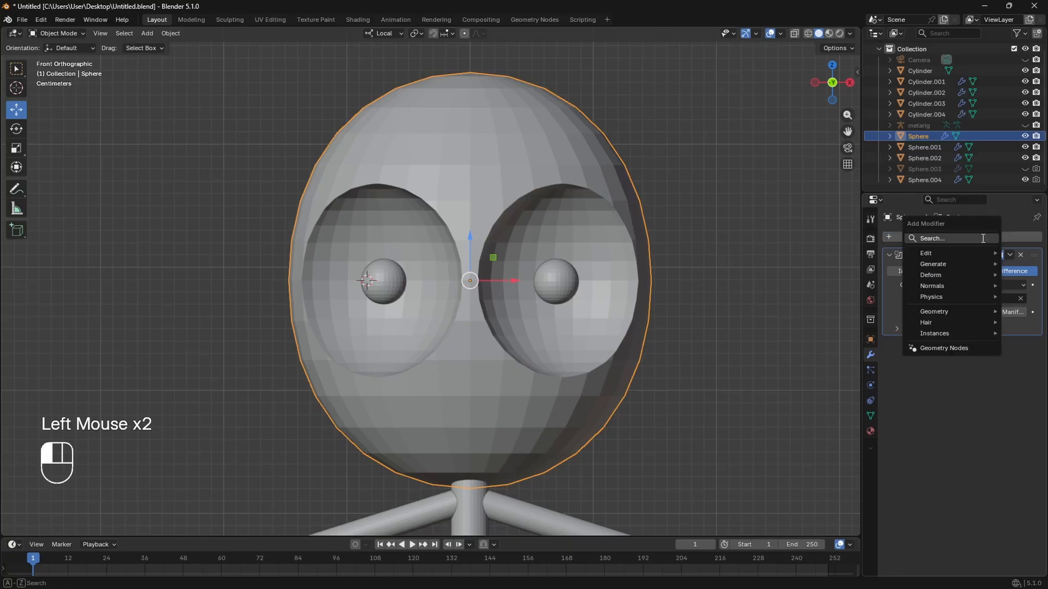
pyautogui.click(930, 262)
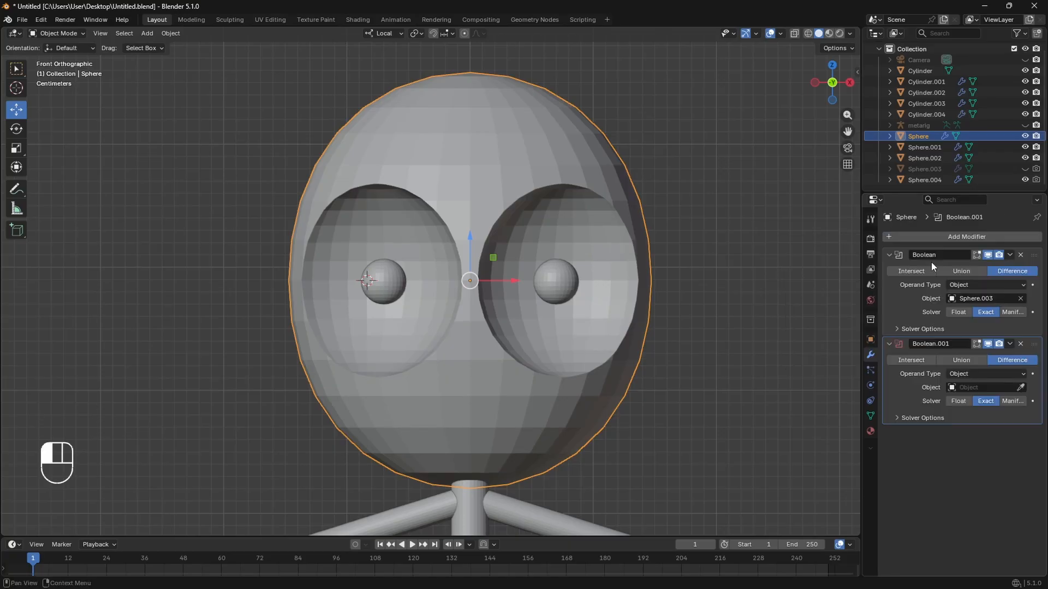
pyautogui.click(1018, 387)
pyautogui.click(564, 285)
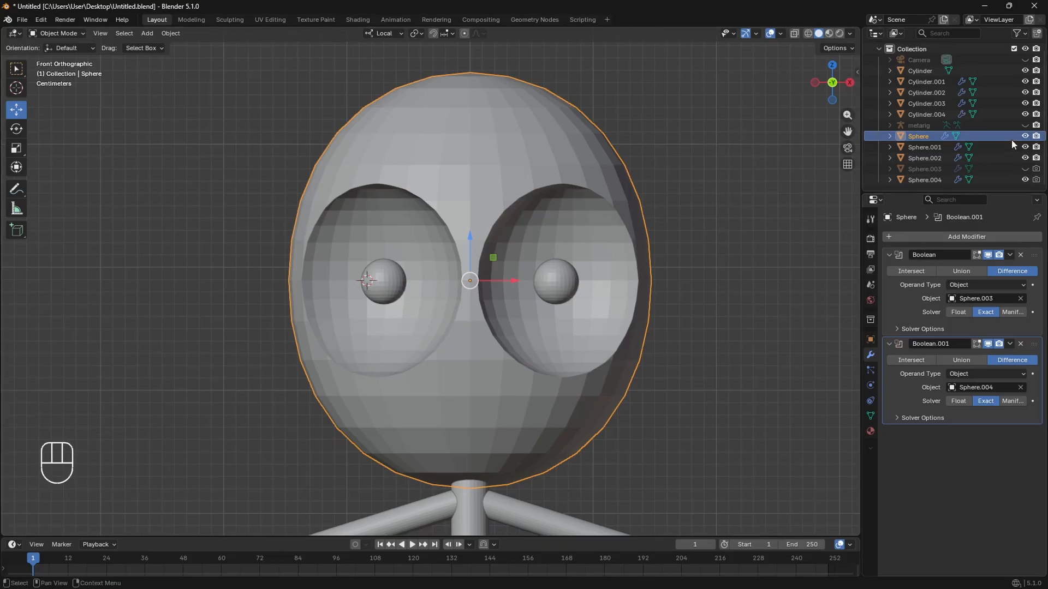
pyautogui.click(553, 282)
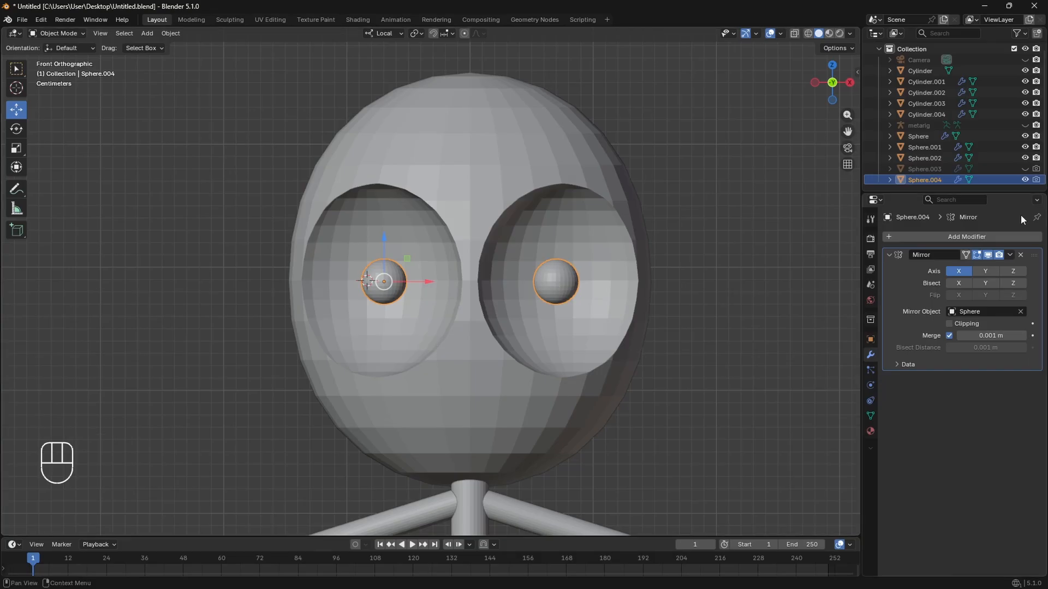
pyautogui.click(1024, 179)
# Render an image to check the outlines of the carved pupils and close the render window.
pyautogui.scroll(-2, 564, 303)
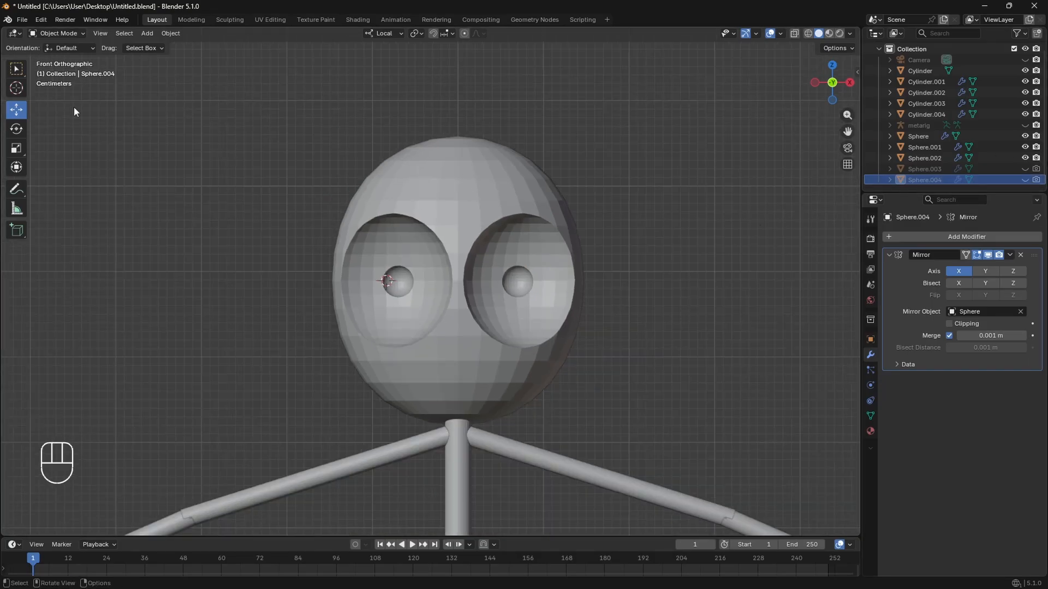
pyautogui.click(64, 20)
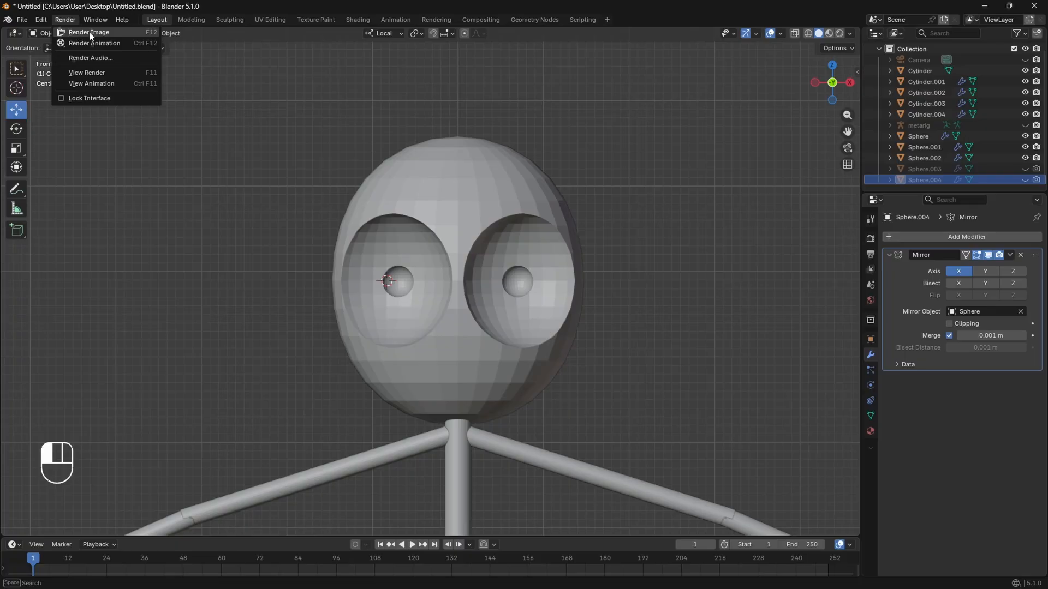
pyautogui.click(90, 33)
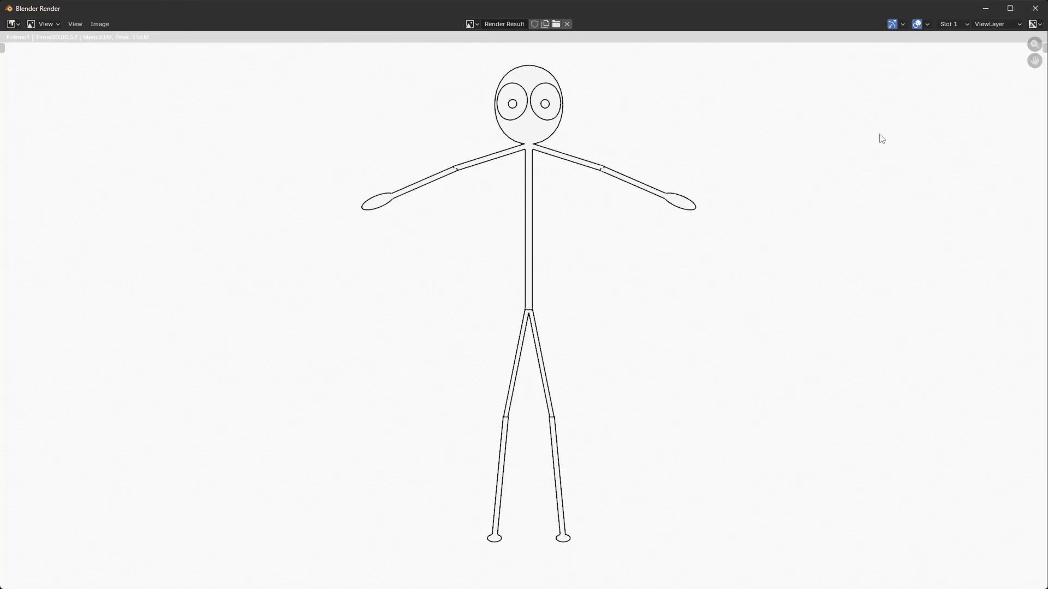
pyautogui.click(1035, 9)
# Add a cube at the 3D cursor in the eye socket and scale it down to a short, thin horizontal bar.
pyautogui.scroll(3, 428, 282)
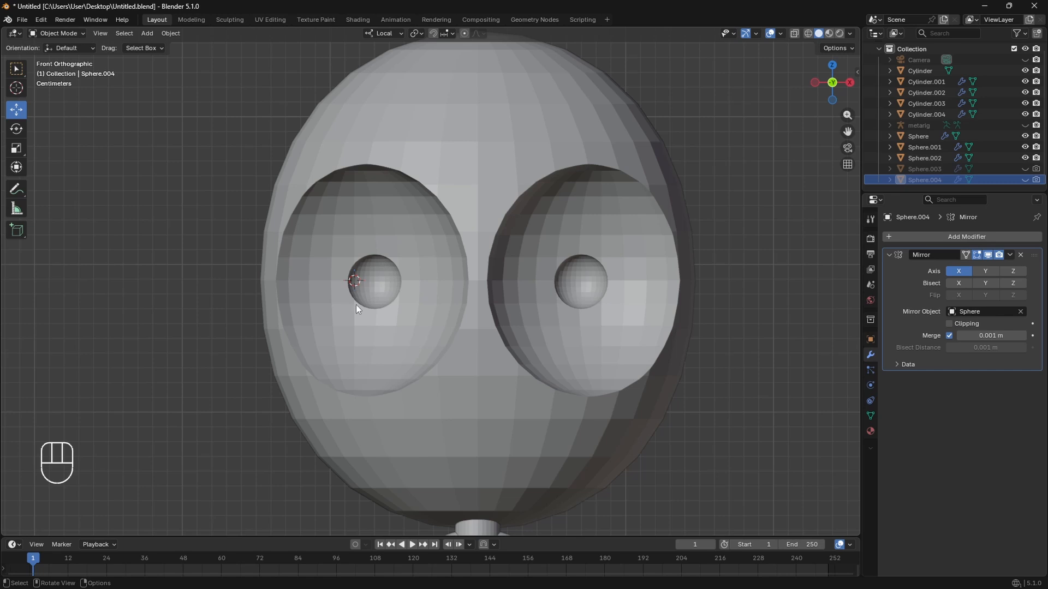
pyautogui.hotkey('shift', 'a')
pyautogui.click(408, 316)
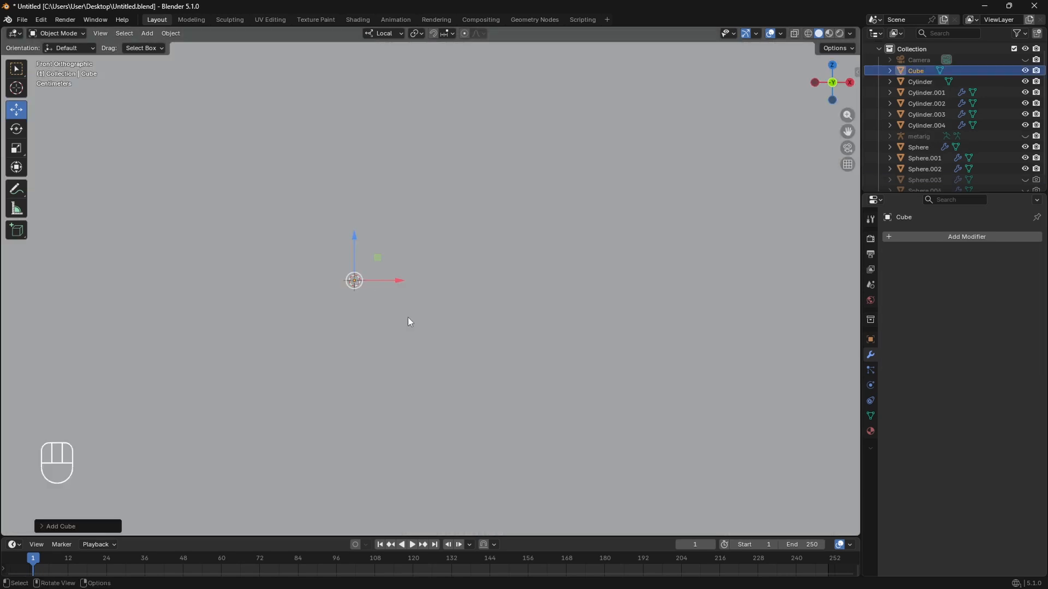
pyautogui.scroll(-7, 410, 319)
pyautogui.click(17, 148)
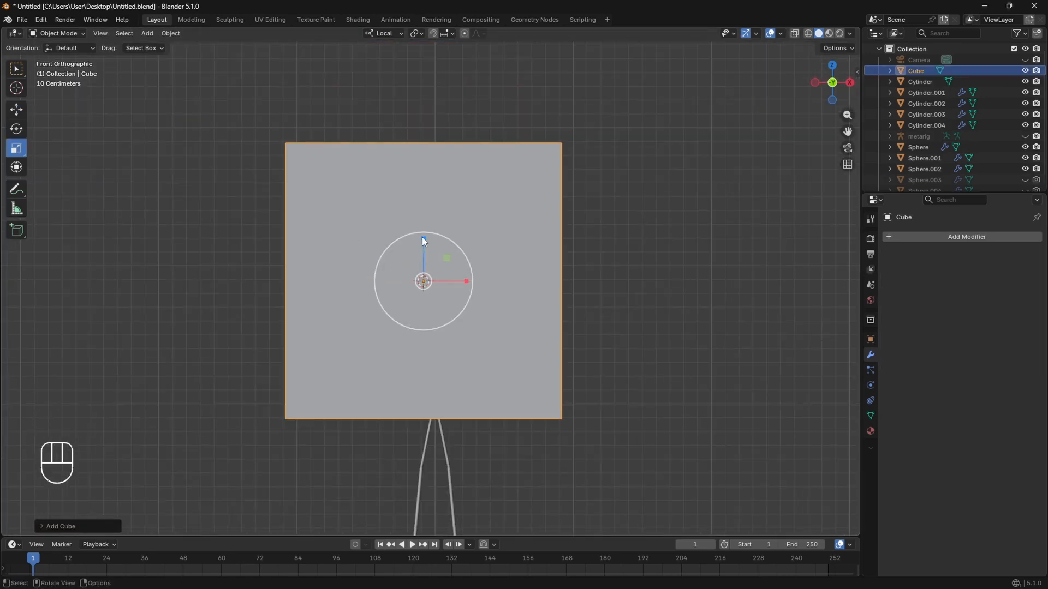
pyautogui.moveTo(423, 240); pyautogui.dragTo(418, 206)
pyautogui.scroll(2, 427, 300)
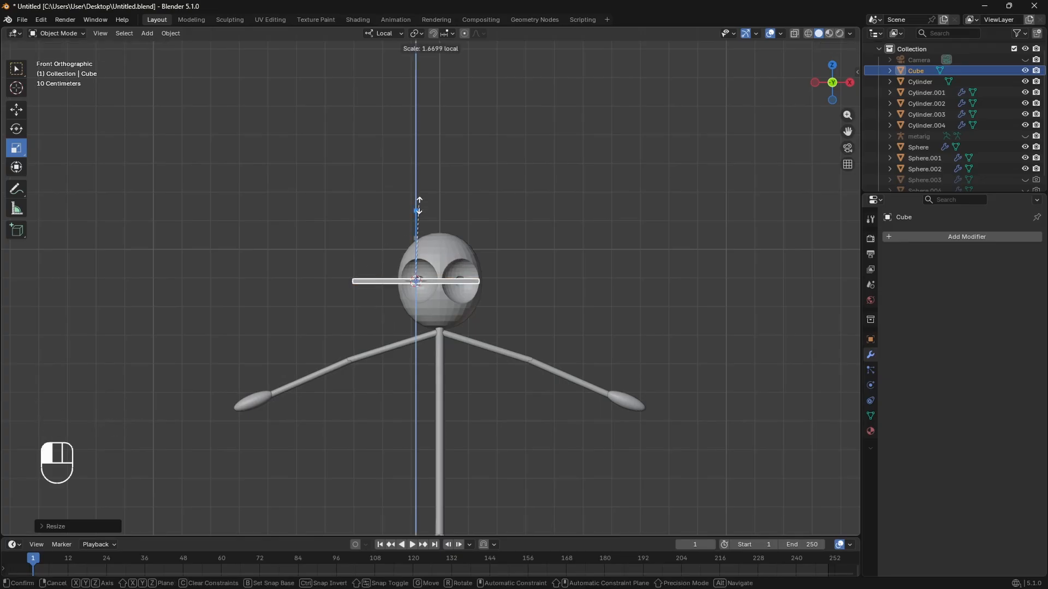
pyautogui.scroll(13, 431, 281)
pyautogui.moveTo(311, 280); pyautogui.dragTo(279, 280)
# Raise the eyebrow bar above the pupil and reduce its depth so it becomes a slim strip.
pyautogui.moveTo(273, 241); pyautogui.dragTo(272, 161)
pyautogui.click(16, 109)
pyautogui.scroll(-2, 381, 278)
pyautogui.moveTo(322, 240); pyautogui.dragTo(353, 282, button='middle')
pyautogui.click(16, 148)
pyautogui.moveTo(389, 274); pyautogui.dragTo(419, 298)
pyautogui.moveTo(418, 301); pyautogui.dragTo(440, 319, button='middle')
pyautogui.scroll(4, 441, 321)
pyautogui.moveTo(506, 378); pyautogui.dragTo(478, 365)
pyautogui.scroll(2, 551, 450)
pyautogui.scroll(-2, 551, 449)
pyautogui.moveTo(480, 366); pyautogui.dragTo(431, 341, button='middle')
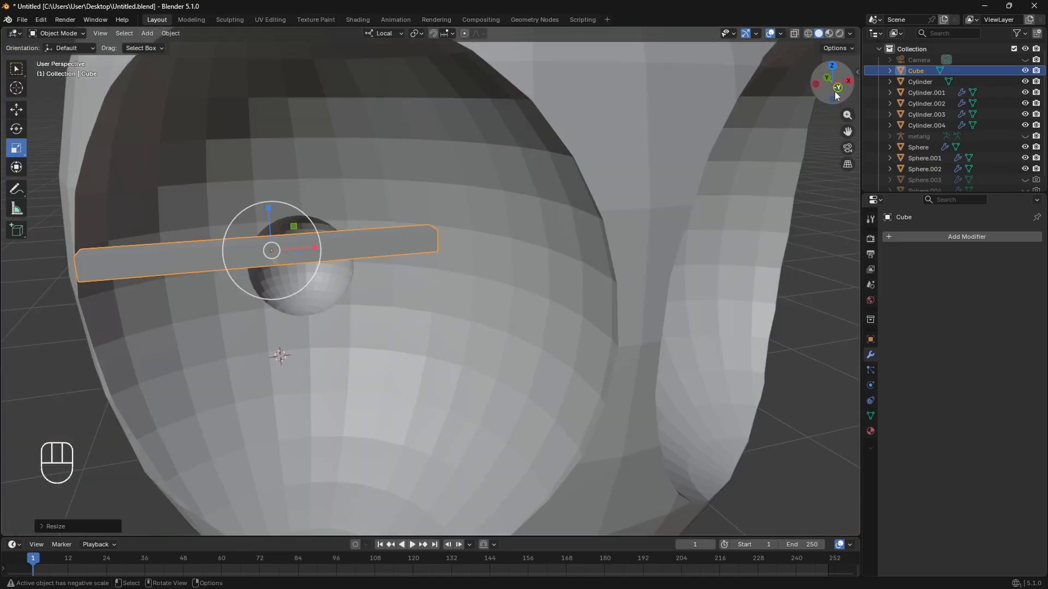
# Rotate the eyebrow bar so it slants up towards the face's centre, and move it back against the socket surface above the pupil.
pyautogui.click(836, 91)
pyautogui.click(16, 129)
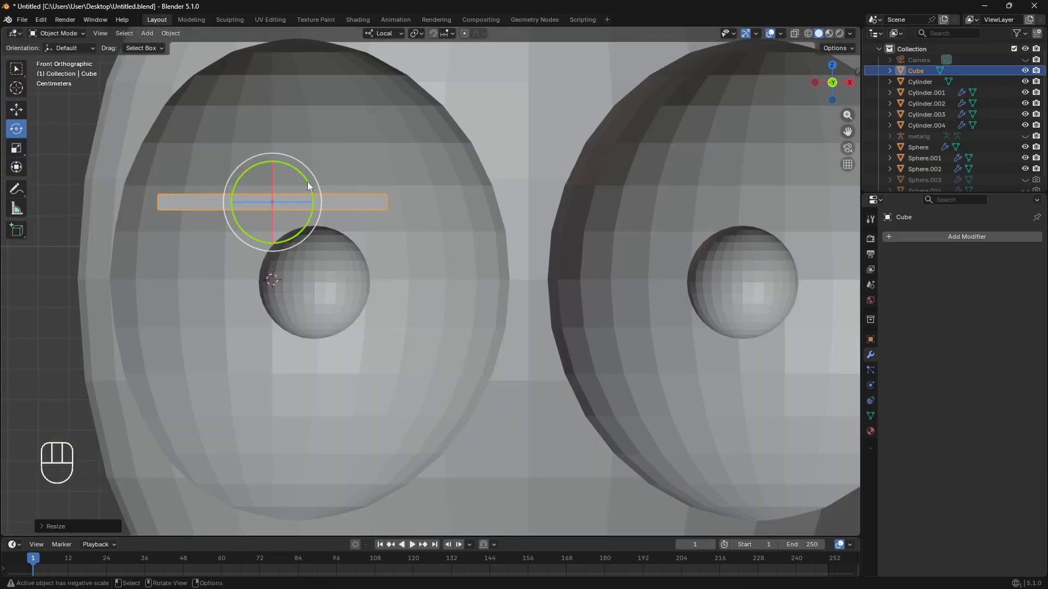
pyautogui.moveTo(308, 186); pyautogui.dragTo(307, 145)
pyautogui.moveTo(307, 145); pyautogui.dragTo(385, 264, button='middle')
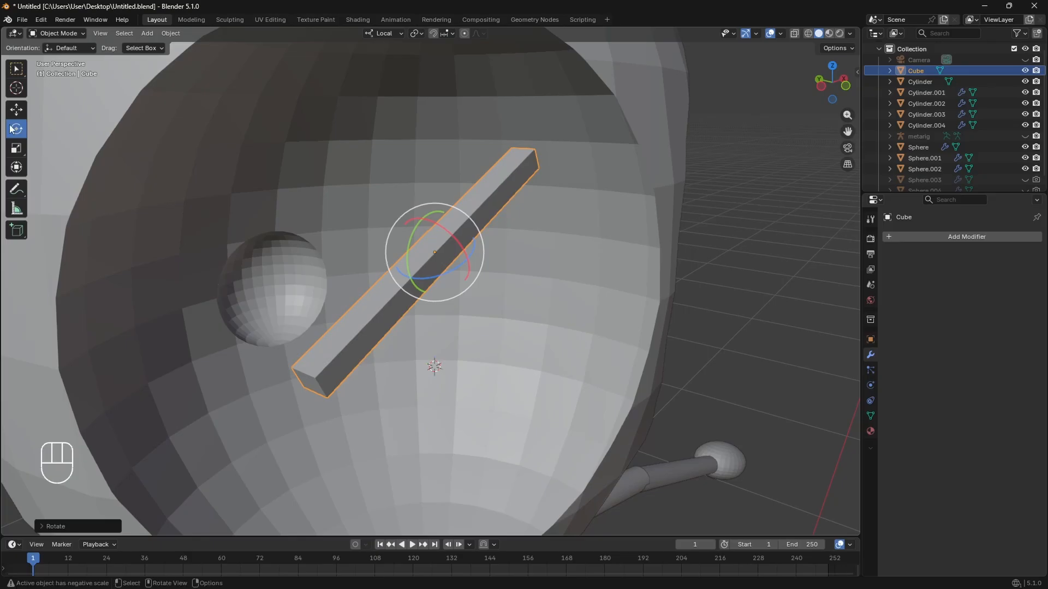
pyautogui.click(16, 109)
pyautogui.moveTo(471, 262); pyautogui.dragTo(216, 220)
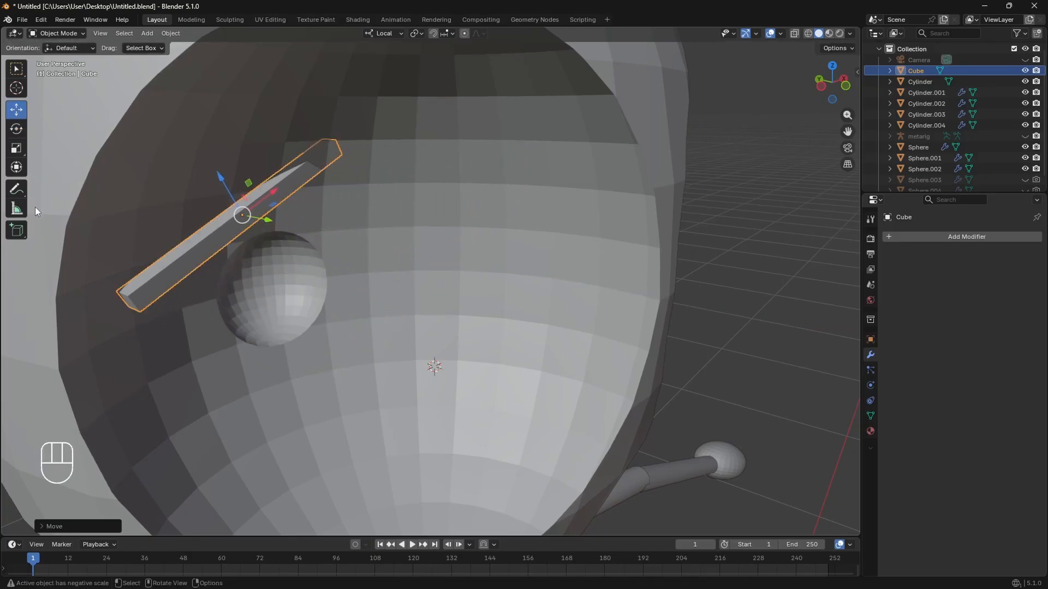
# Stretch the eyebrow bar along its local Y axis by about 4.4 so it cuts through the socket surface.
pyautogui.click(17, 148)
pyautogui.moveTo(264, 274); pyautogui.dragTo(292, 249, button='middle')
pyautogui.moveTo(288, 243); pyautogui.dragTo(363, 260)
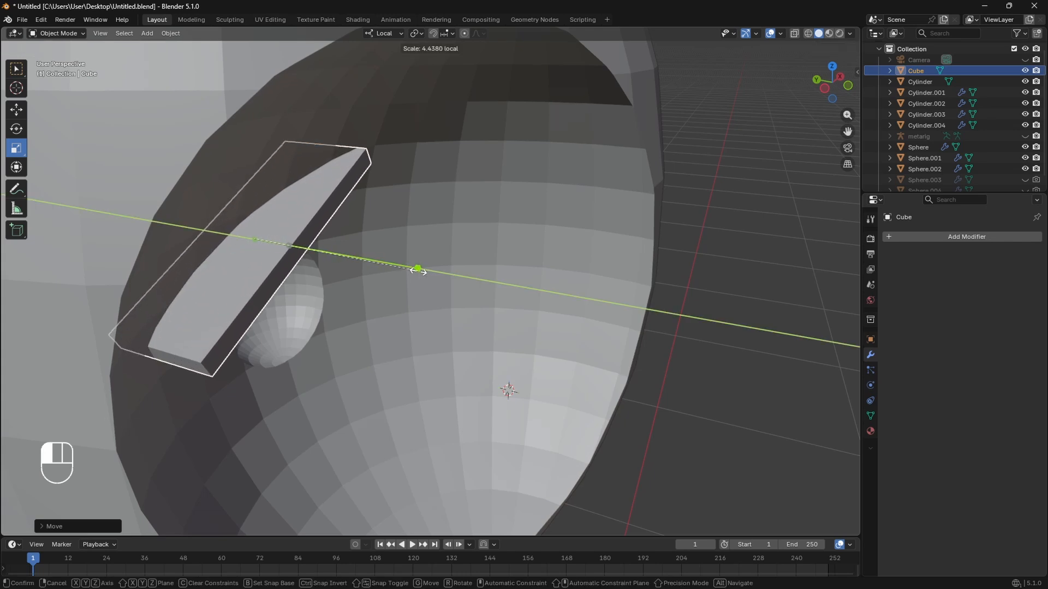
pyautogui.click(421, 271)
pyautogui.moveTo(420, 271); pyautogui.dragTo(366, 295, button='middle')
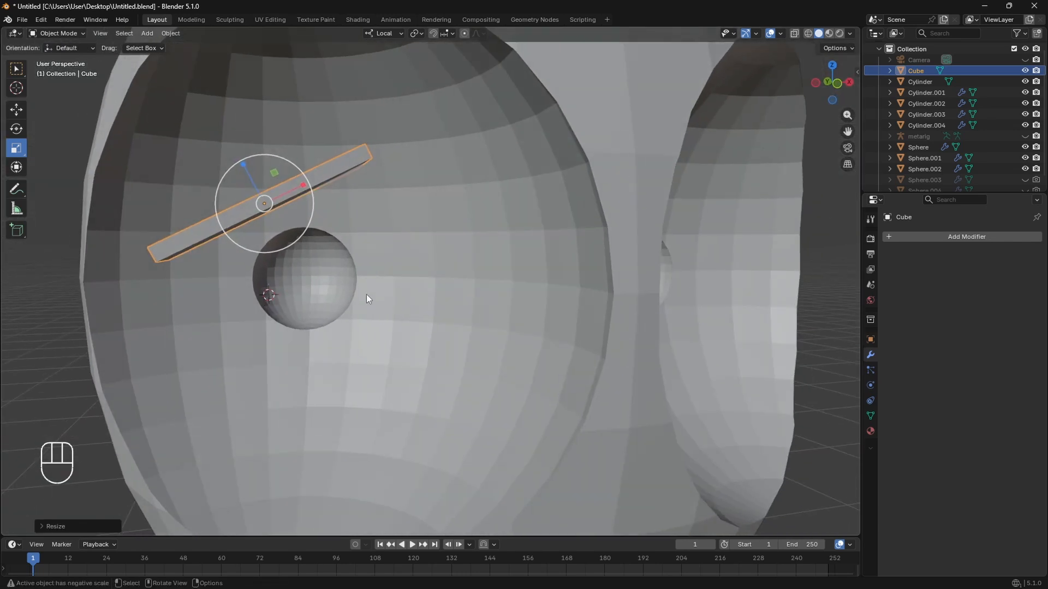
# Add a Mirror modifier on the X axis to the eyebrow bar, with the head Sphere as the mirror object.
pyautogui.click(838, 86)
pyautogui.scroll(-3, 473, 323)
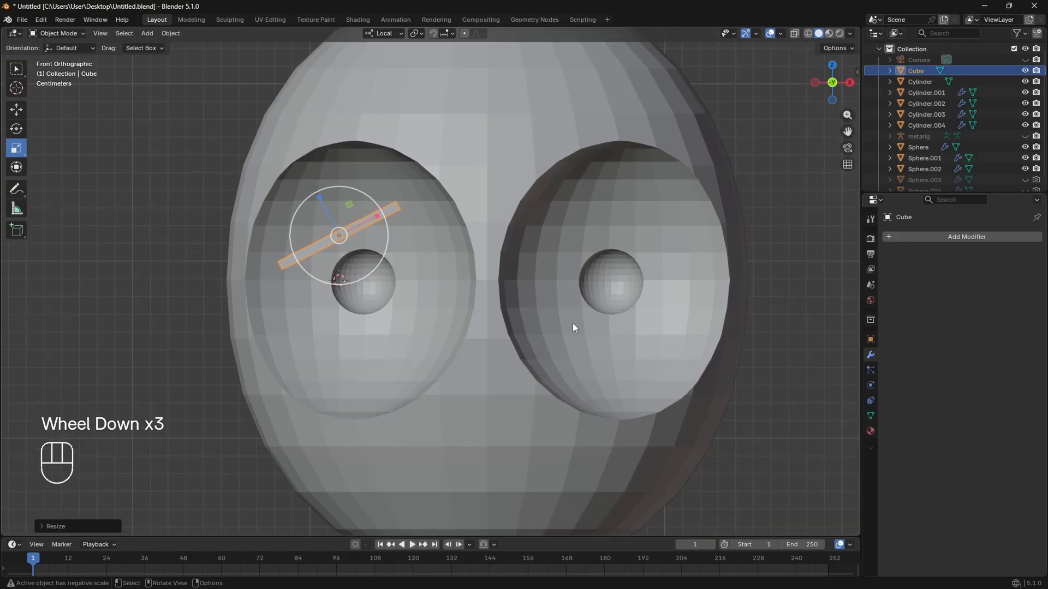
pyautogui.doubleClick(933, 237)
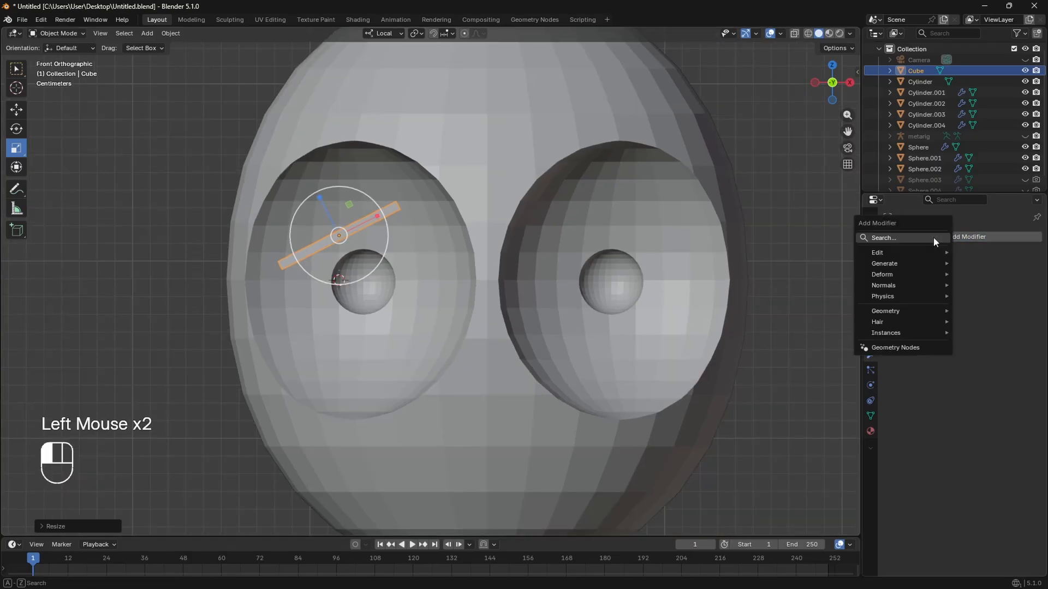
pyautogui.click(877, 273)
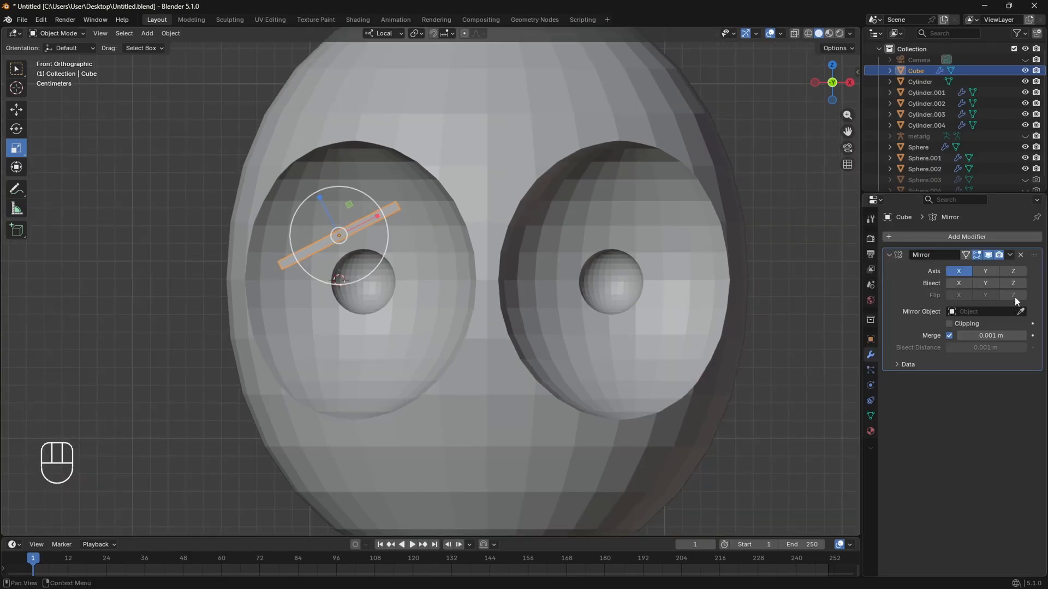
pyautogui.click(1019, 313)
pyautogui.click(508, 100)
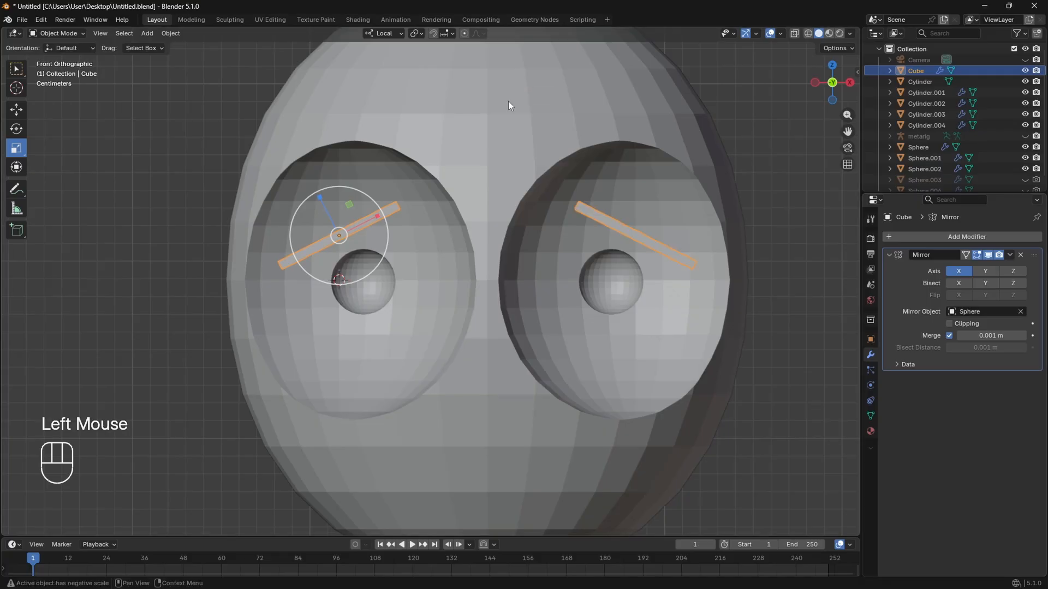
# Add a third Difference Boolean modifier to the head with the eyebrow Cube as its object.
pyautogui.click(722, 395)
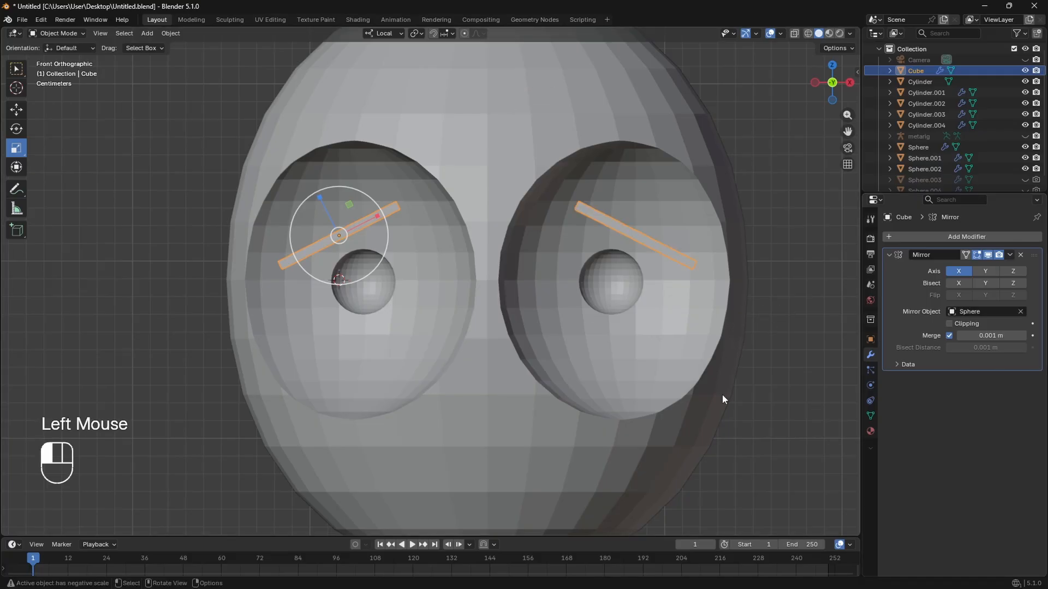
pyautogui.click(1005, 236)
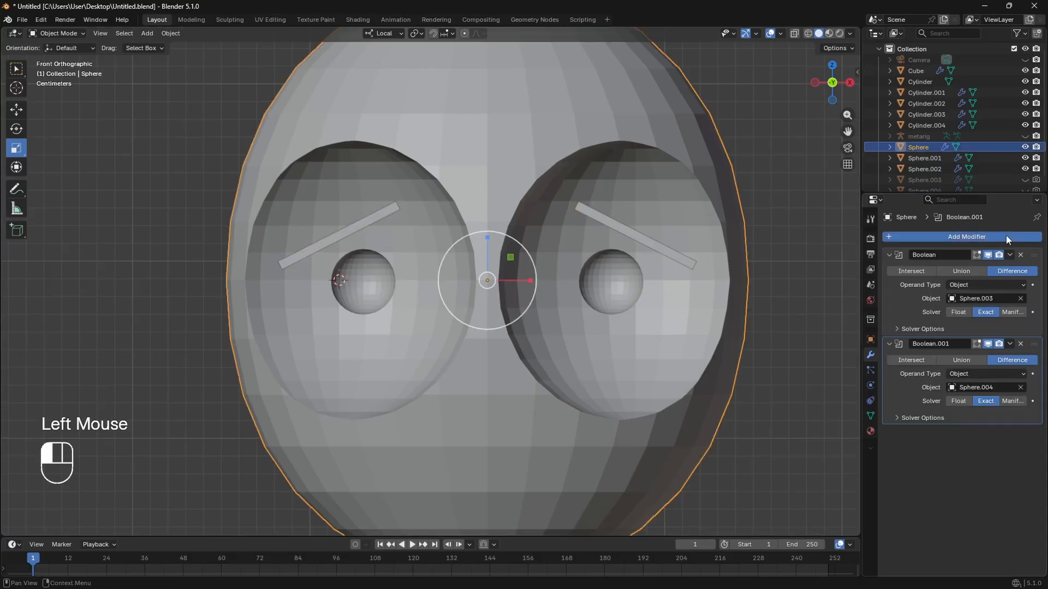
pyautogui.click(1005, 237)
pyautogui.click(884, 270)
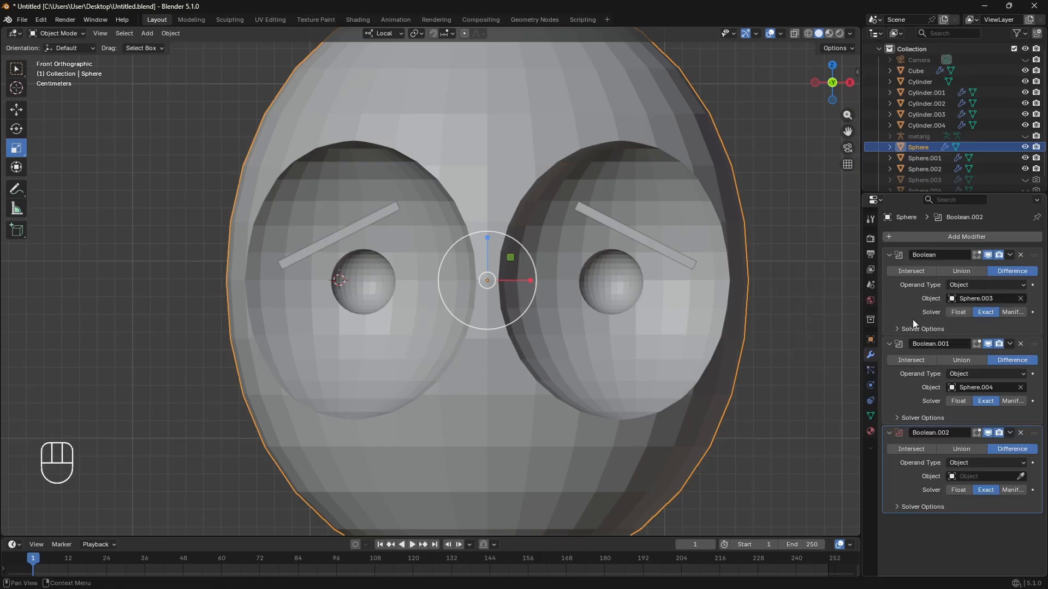
pyautogui.click(1021, 477)
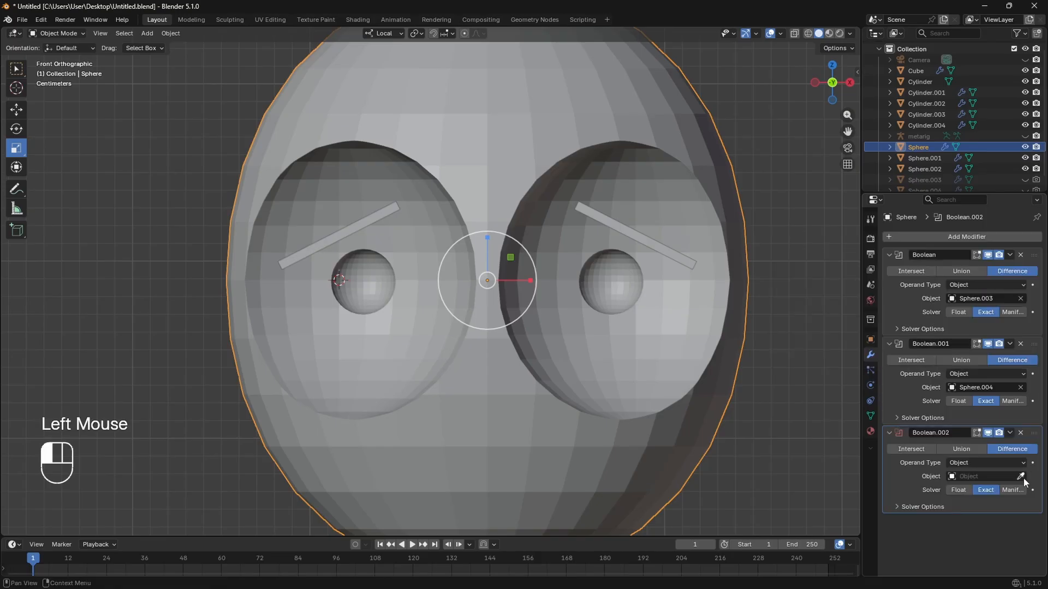
pyautogui.click(649, 233)
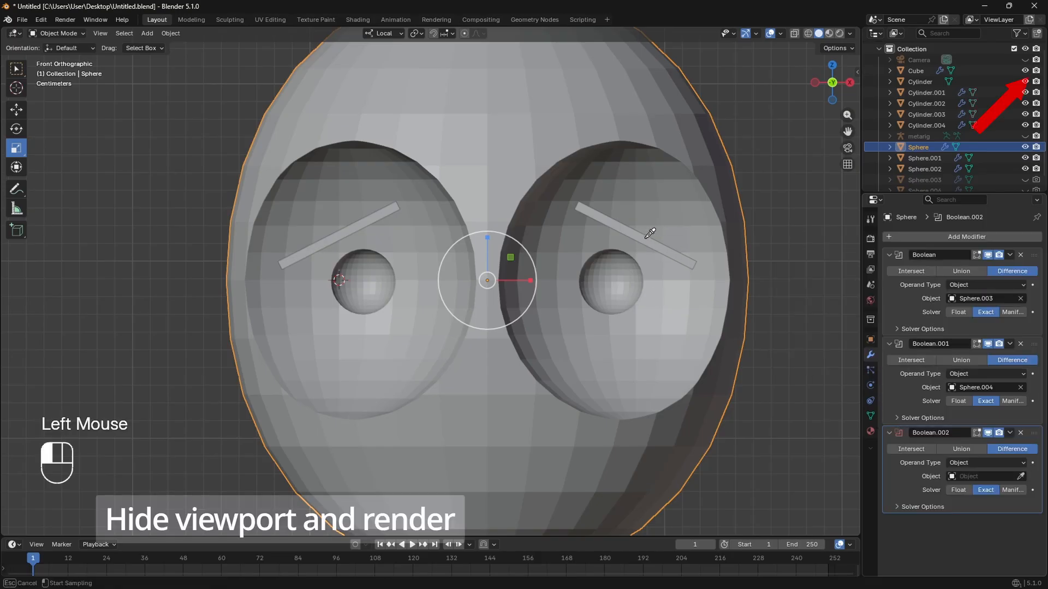
# Select the eyebrow Cube and hide it in both the viewport and renders.
pyautogui.click(643, 238)
pyautogui.click(1025, 70)
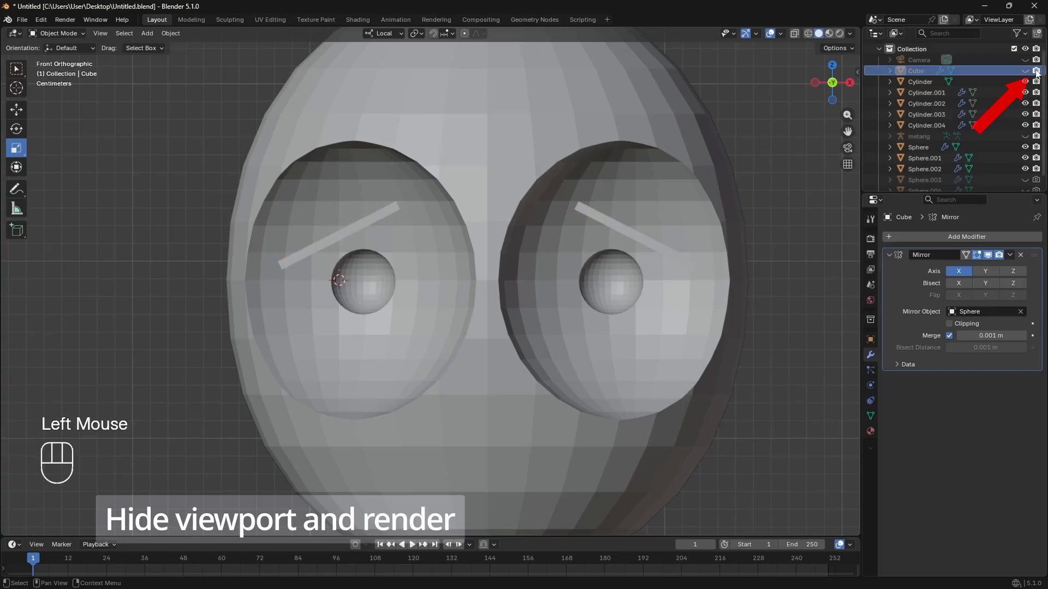
pyautogui.moveTo(540, 330); pyautogui.dragTo(411, 256, button='middle')
# Render an image to check the outlines of the carved eyebrows and close the render window.
pyautogui.click(65, 19)
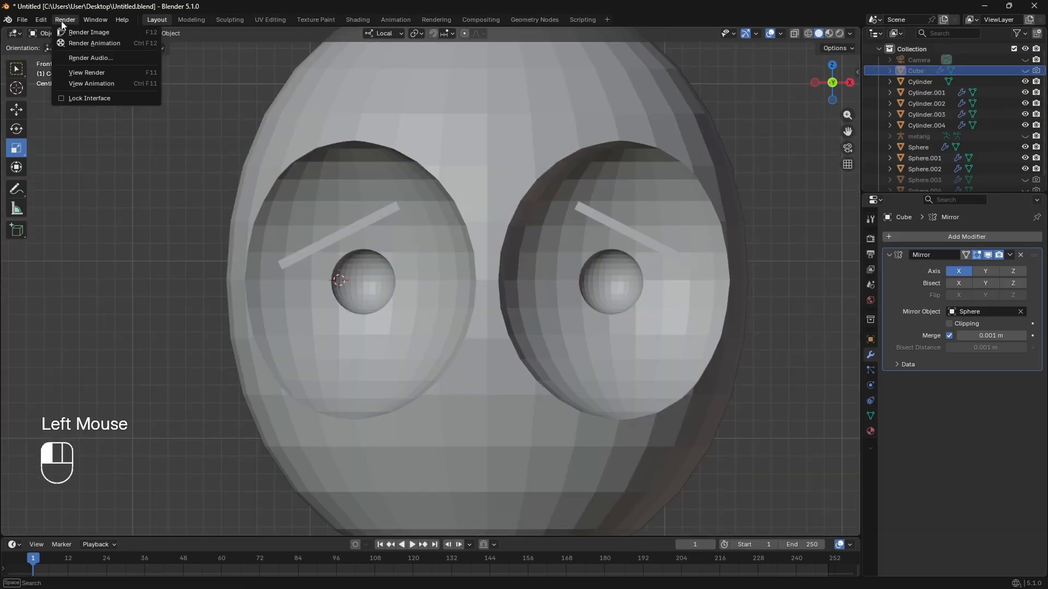
pyautogui.click(85, 33)
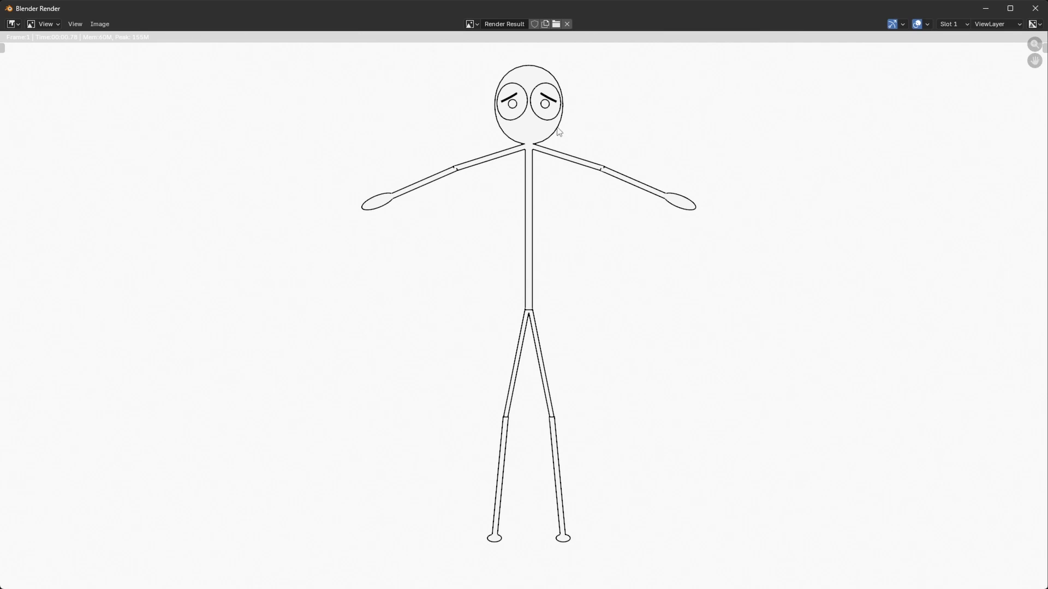
pyautogui.click(1038, 15)
# Snap the 3D cursor to the centre-front vertex near the bottom of the head mesh, and return to Object Mode.
pyautogui.click(507, 314)
pyautogui.keyDown('shift'); pyautogui.scroll(-4, 457, 339); pyautogui.keyUp('shift')
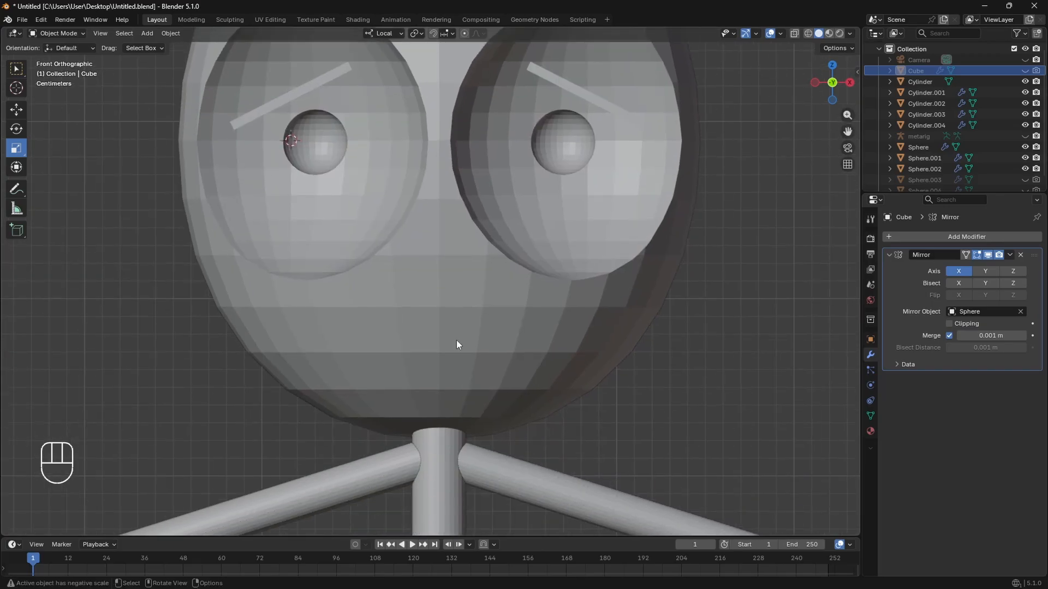
pyautogui.press('Tab')
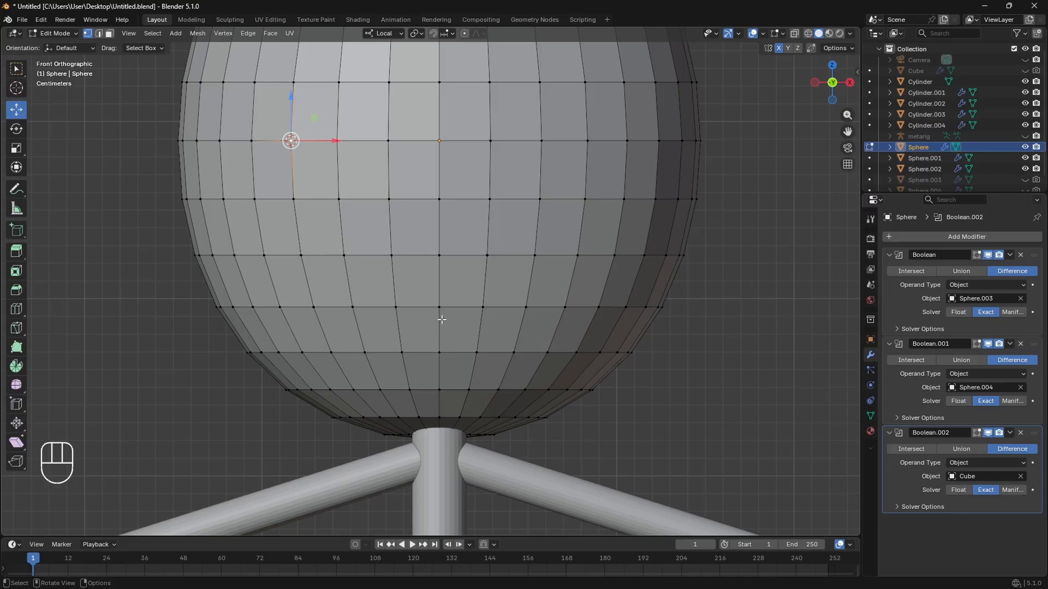
pyautogui.click(440, 353)
pyautogui.hotkey('shift', 's')
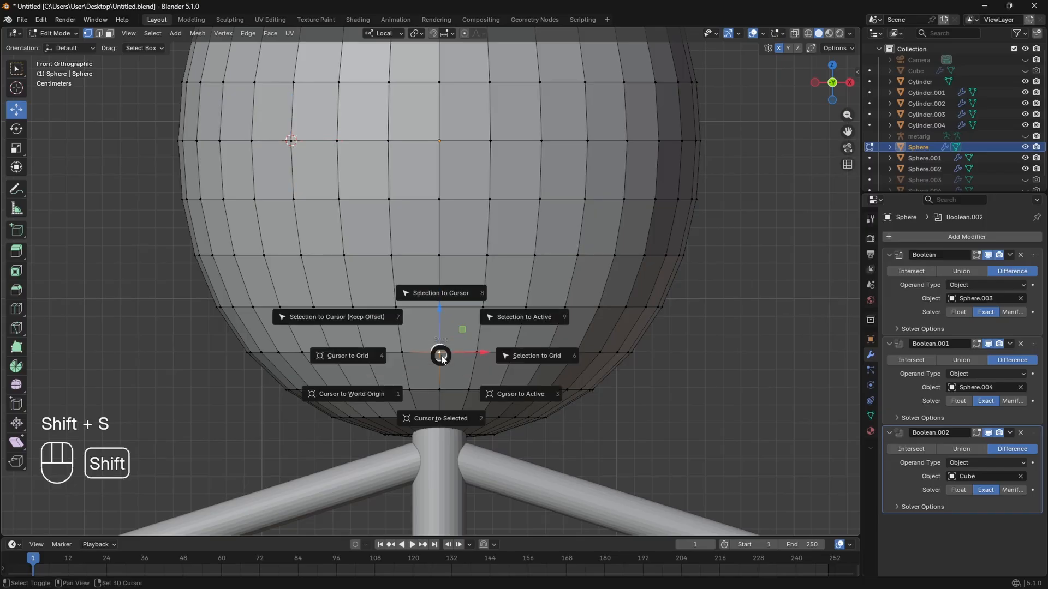
pyautogui.click(438, 418)
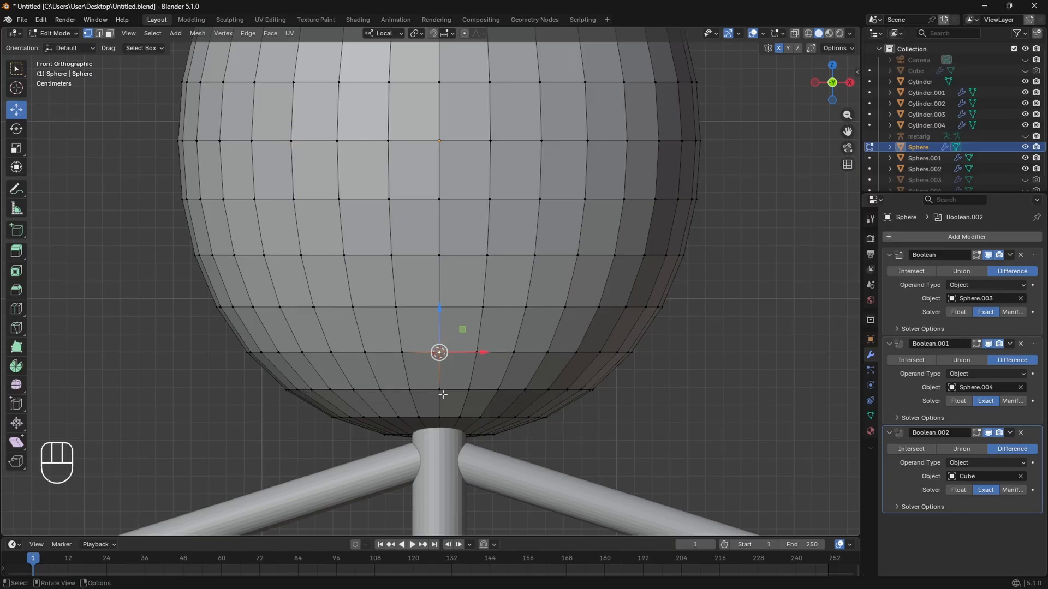
pyautogui.press('Tab')
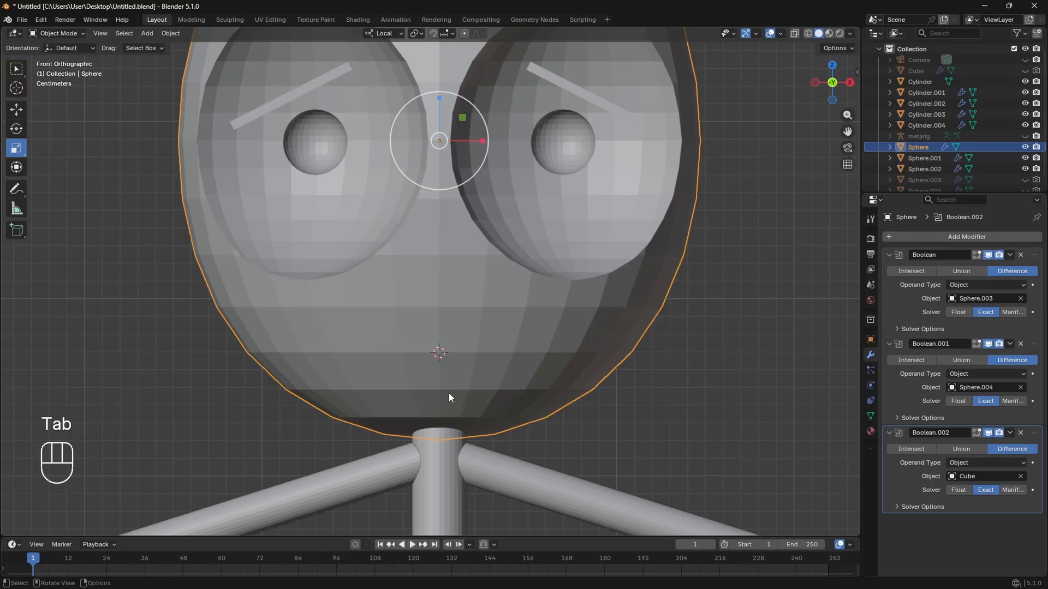
# Add a UV sphere at the 3D cursor on the lower face and scale it down to a small ball.
pyautogui.press('Delete')
pyautogui.moveTo(449, 393); pyautogui.dragTo(434, 379, button='middle')
pyautogui.hotkey('shift', 'a')
pyautogui.moveTo(443, 365)
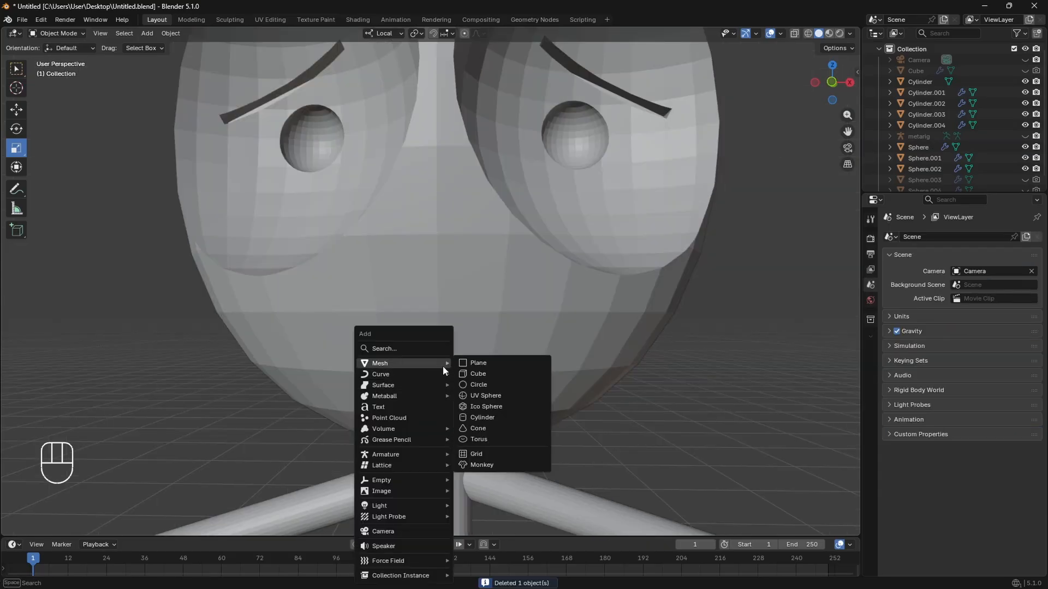
pyautogui.click(494, 396)
pyautogui.scroll(-2, 493, 395)
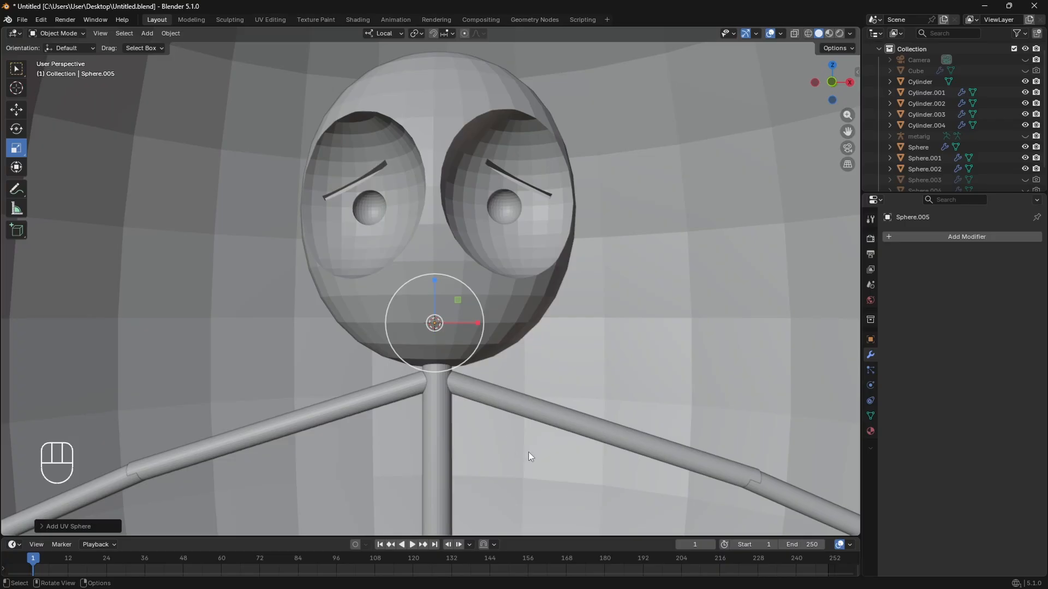
pyautogui.press('s')
pyautogui.click(453, 331)
pyautogui.press('s')
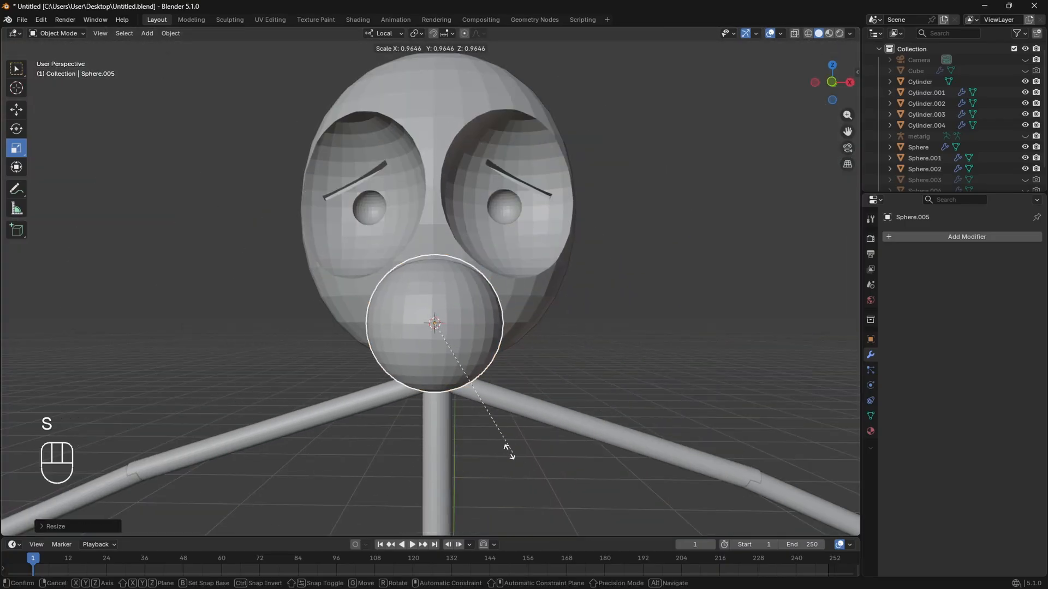
pyautogui.click(446, 365)
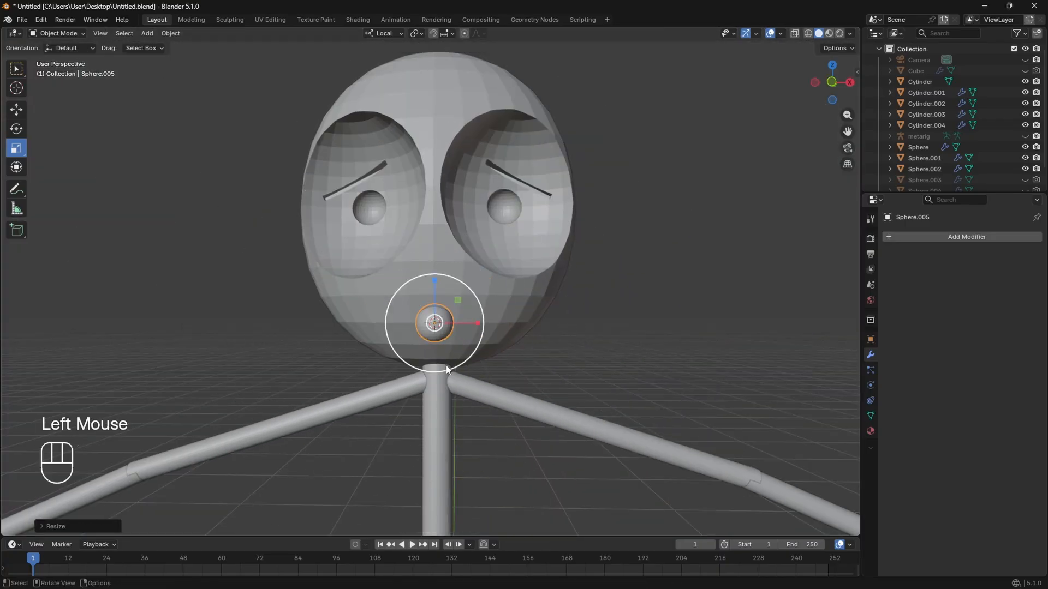
# Shift the small sphere slightly along the Y axis and stretch it along X into a wide mouth shape across the lower face.
pyautogui.click(831, 82)
pyautogui.scroll(5, 490, 380)
pyautogui.scroll(-2, 514, 391)
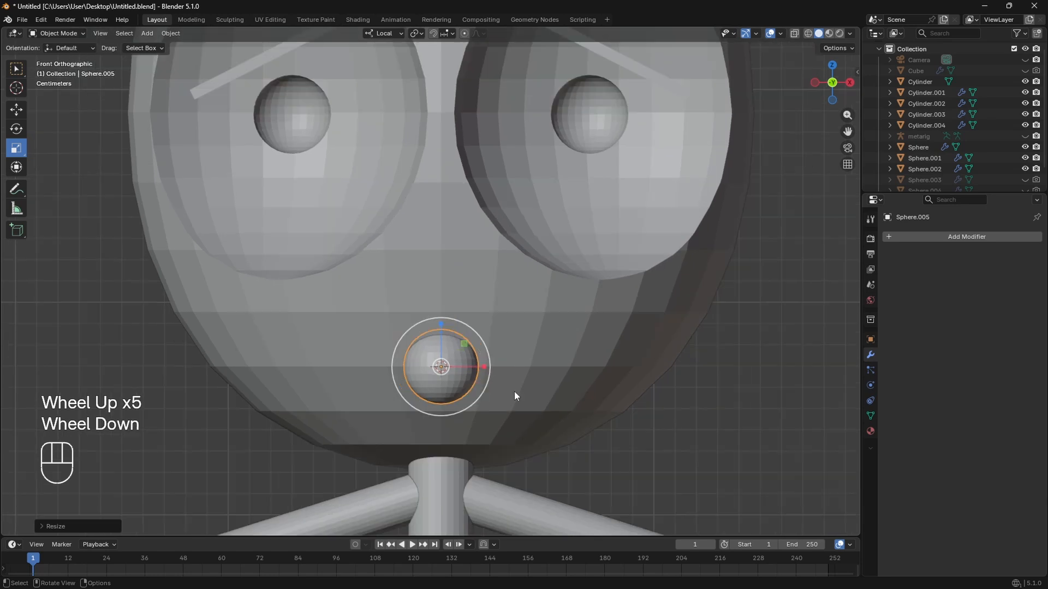
pyautogui.click(16, 109)
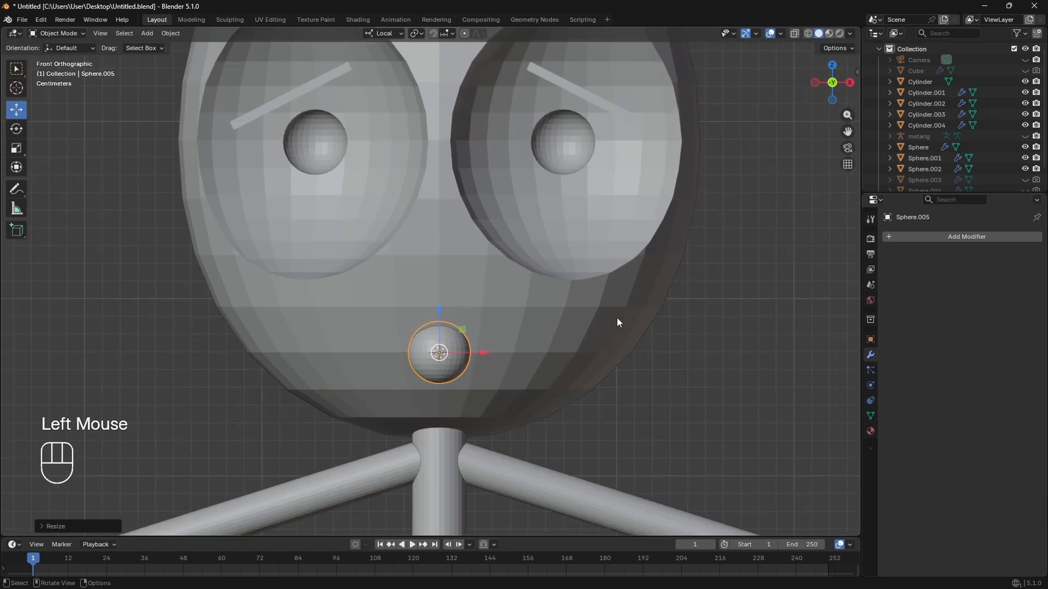
pyautogui.moveTo(617, 317); pyautogui.dragTo(427, 352, button='middle')
pyautogui.moveTo(404, 356); pyautogui.dragTo(392, 362)
pyautogui.moveTo(624, 309); pyautogui.dragTo(857, 105, button='middle')
pyautogui.click(822, 88)
pyautogui.click(16, 148)
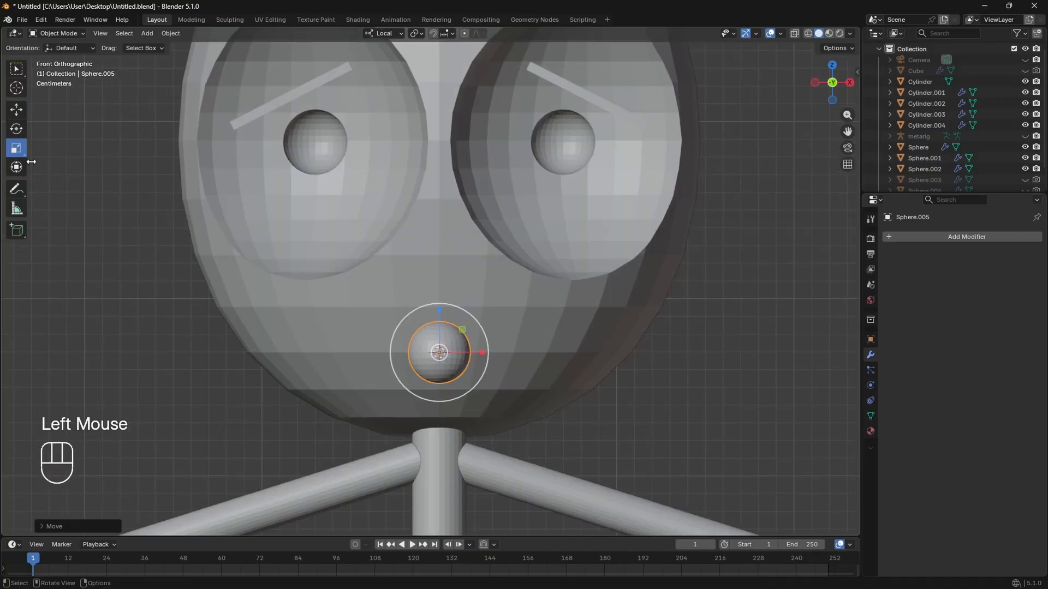
pyautogui.moveTo(483, 353); pyautogui.dragTo(646, 362)
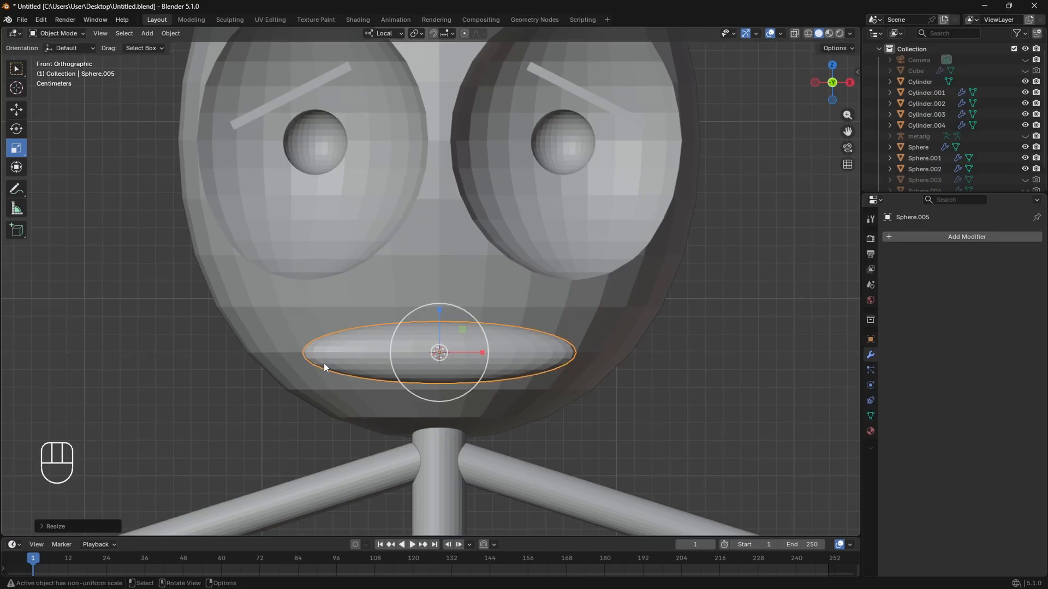
# Enable X-axis mirror editing, then raise and rotate the mouth's end vertex with proportional editing to curve both corners upward.
pyautogui.press('Tab')
pyautogui.click(302, 352)
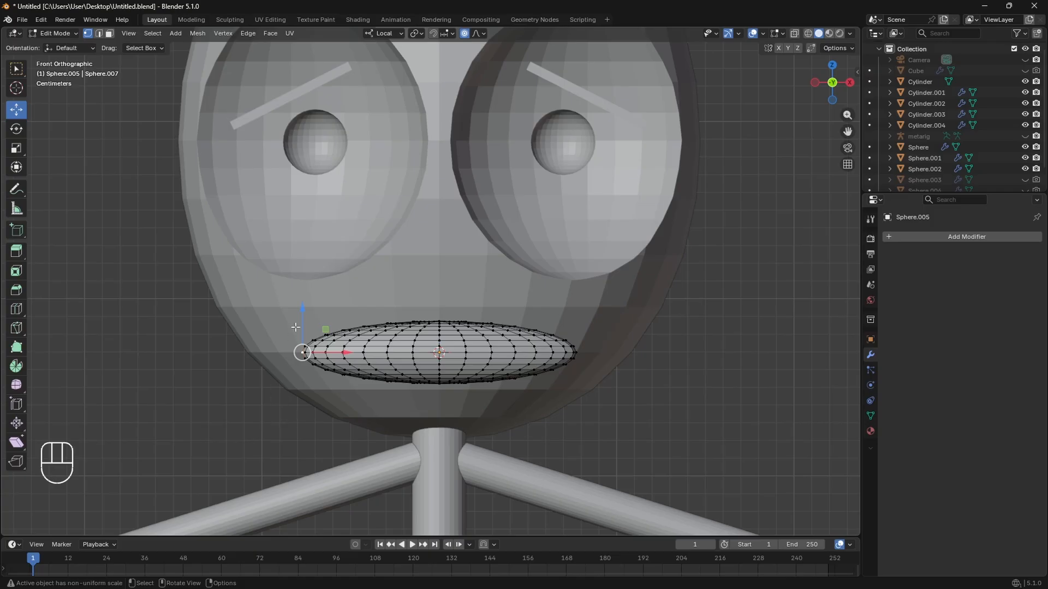
pyautogui.moveTo(295, 327); pyautogui.dragTo(308, 299)
pyautogui.hotkey('ctrl', 'z')
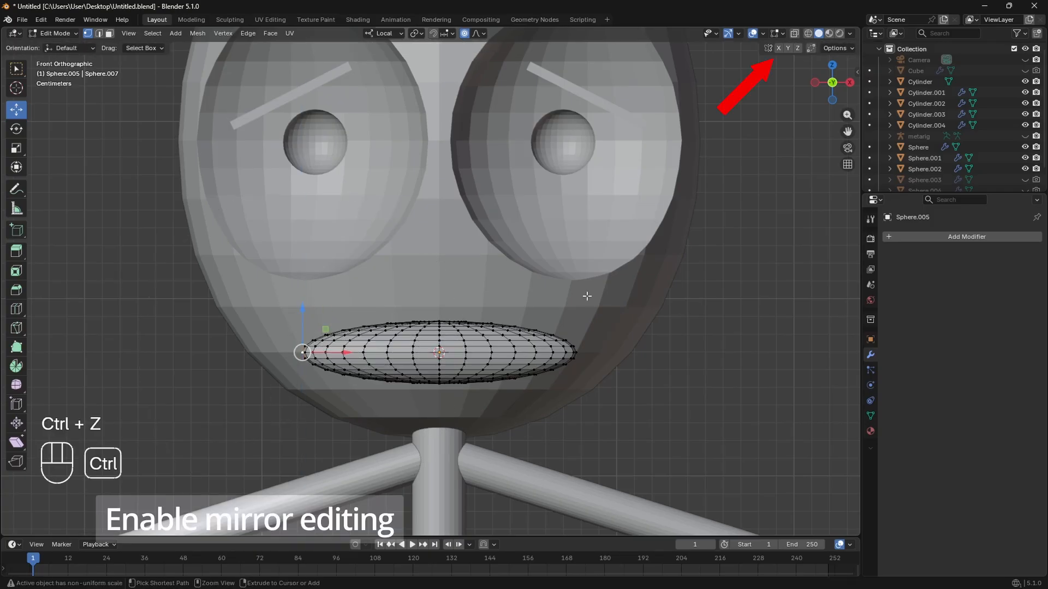
pyautogui.click(779, 49)
pyautogui.moveTo(299, 331); pyautogui.dragTo(345, 313)
pyautogui.click(17, 129)
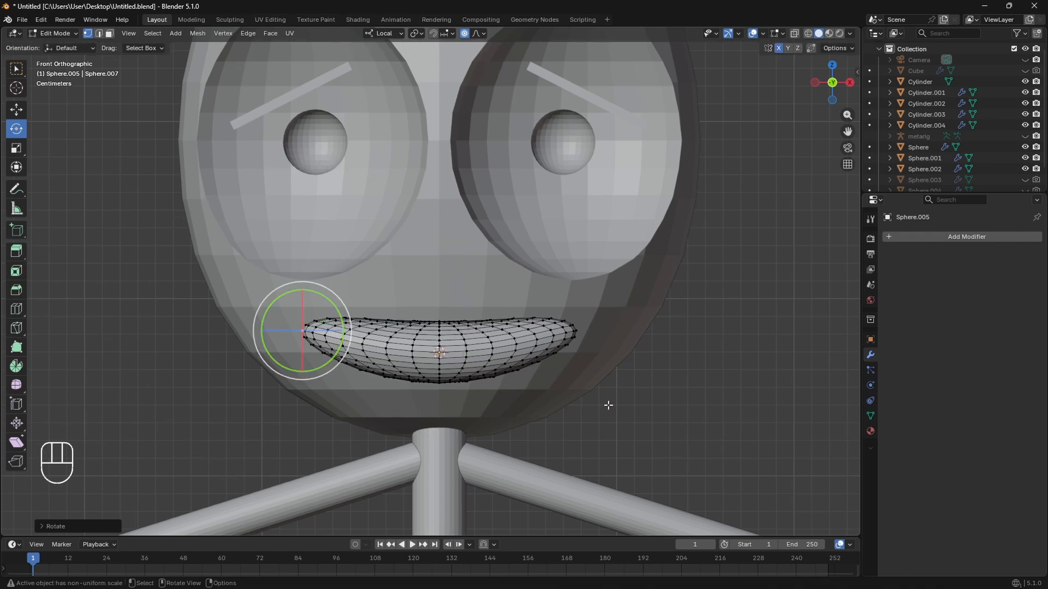
pyautogui.press('Tab')
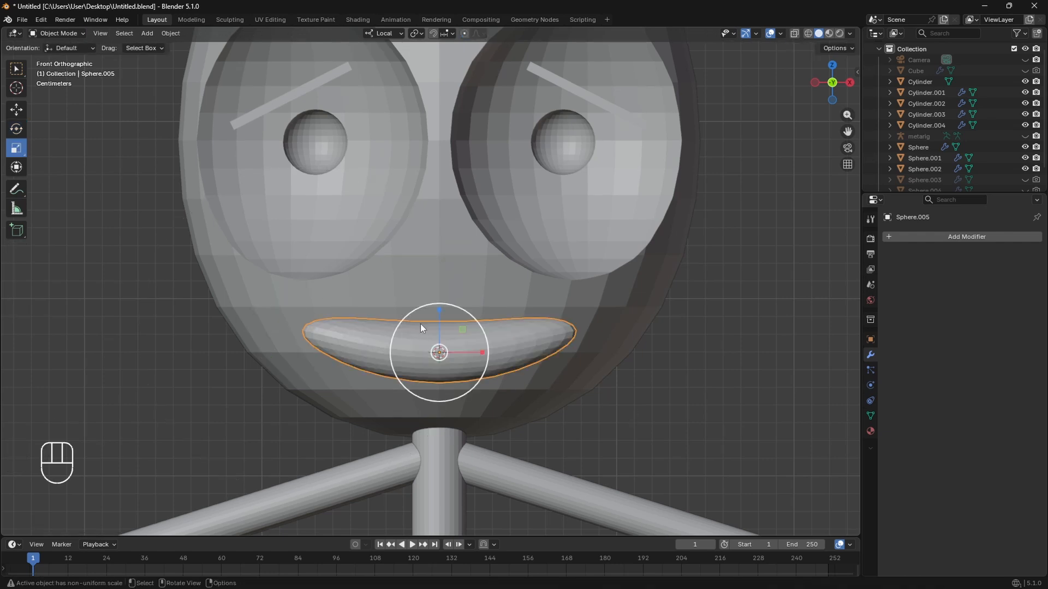
# Scale the mouth sphere down along the Z axis to make it thinner.
pyautogui.hotkey('shift', 'space')
pyautogui.press('s')
pyautogui.moveTo(434, 311); pyautogui.dragTo(440, 329)
# Raise and rotate the mirrored mouth corners further with proportional editing for a more curved smile, and return to Object Mode.
pyautogui.hotkey('shift', 'space')
pyautogui.press('r')
pyautogui.press('Tab')
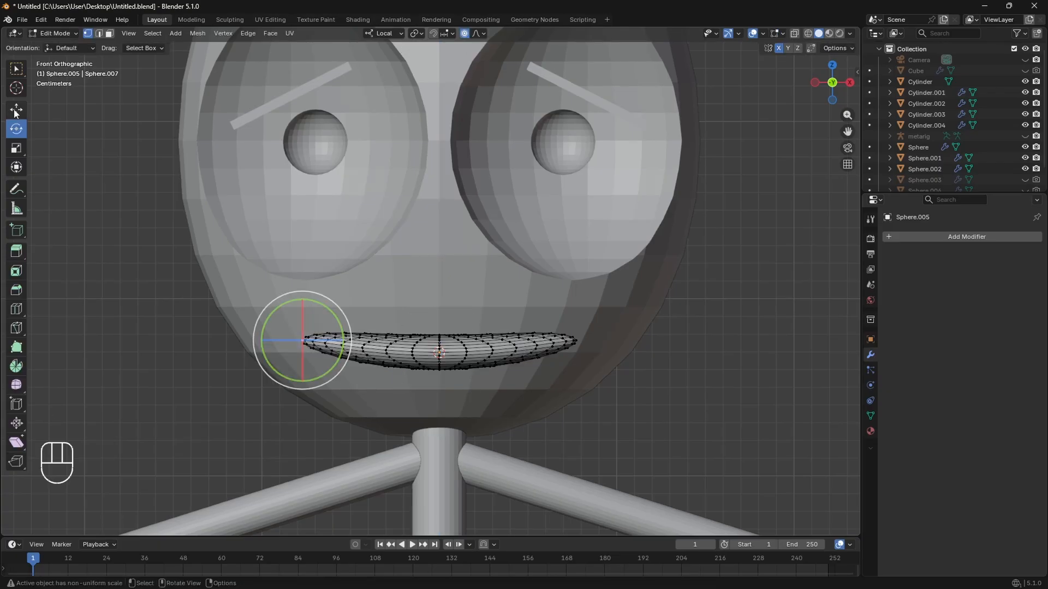
pyautogui.hotkey('shift', 'space')
pyautogui.press('g')
pyautogui.moveTo(301, 301); pyautogui.dragTo(341, 309)
pyautogui.scroll(-2, 314, 285)
pyautogui.click(17, 130)
pyautogui.press('Tab')
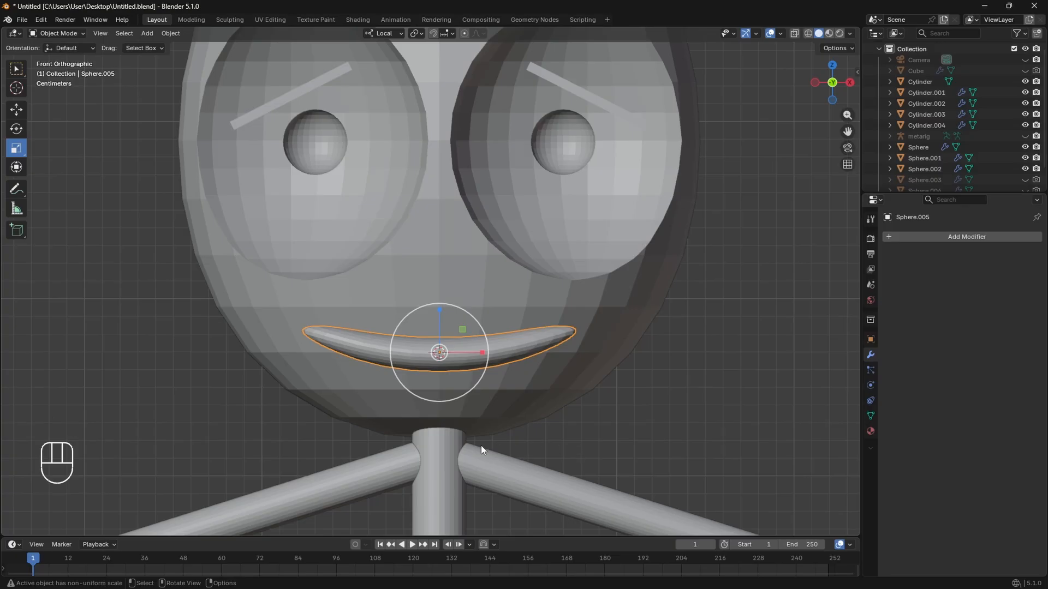
# Move the curved mouth shape along its local Y axis so it sinks into the front of the head.
pyautogui.moveTo(480, 445); pyautogui.dragTo(54, 180, button='middle')
pyautogui.click(17, 110)
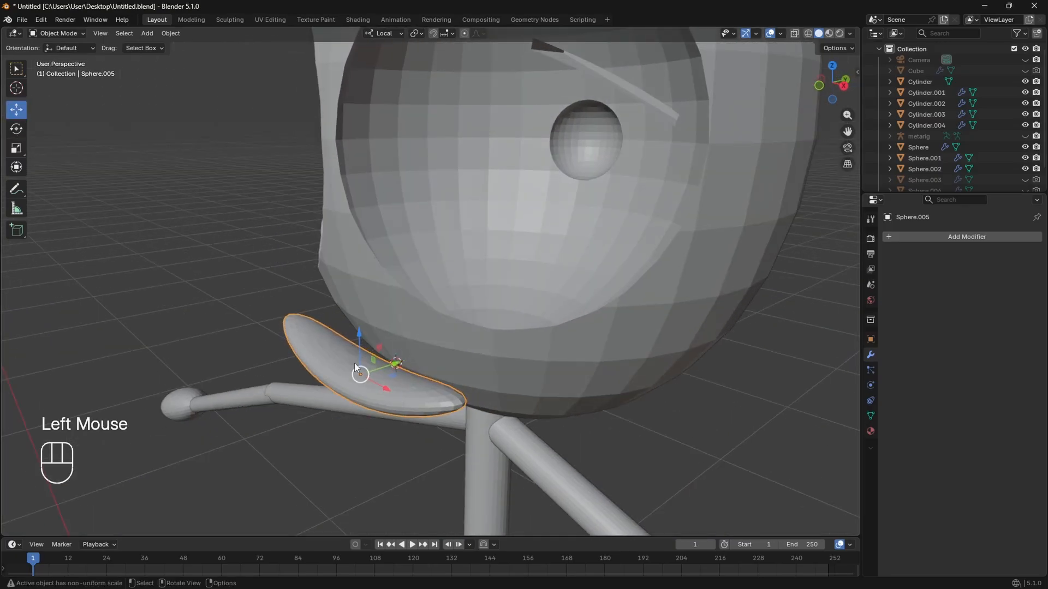
pyautogui.moveTo(385, 367); pyautogui.dragTo(433, 352)
pyautogui.moveTo(407, 417); pyautogui.dragTo(476, 385, button='middle')
pyautogui.scroll(-2, 494, 391)
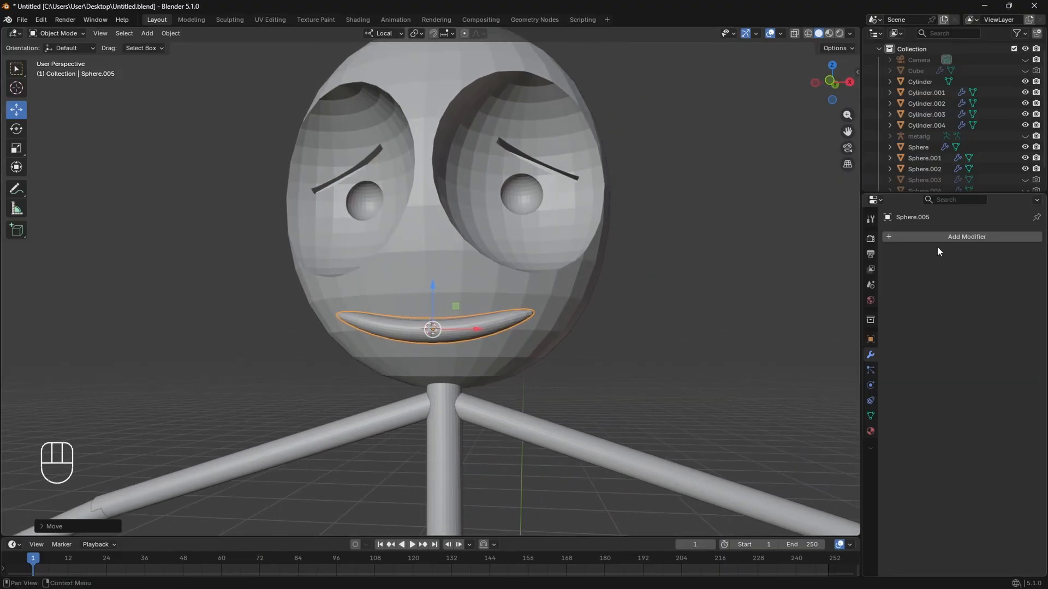
pyautogui.click(972, 237)
pyautogui.click(972, 237)
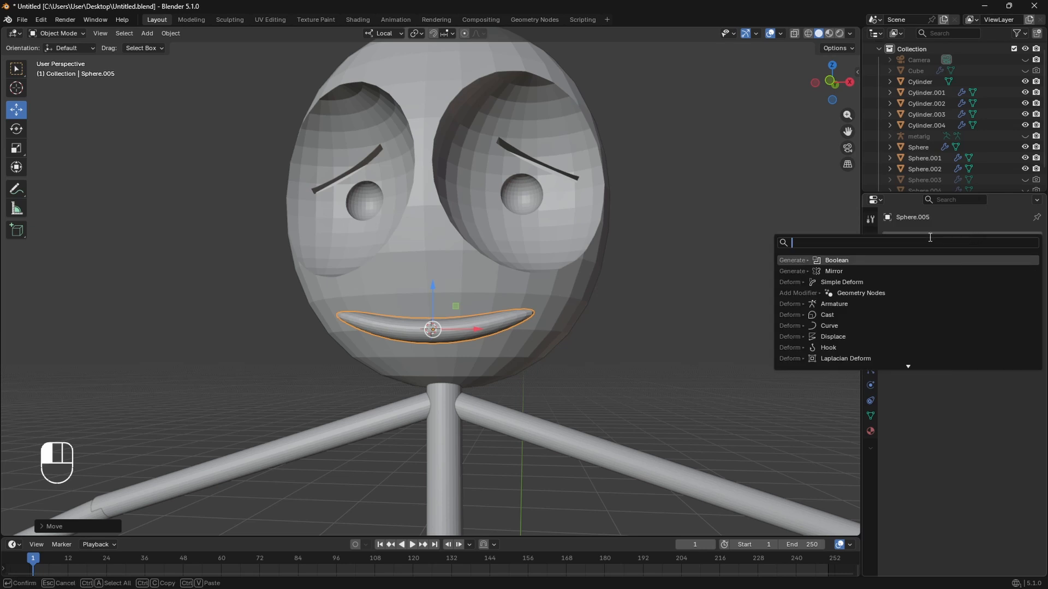
pyautogui.click(722, 193)
# Add a Boolean Difference modifier to the head sphere with the mouth shape Sphere.005 as its cutting object.
pyautogui.click(588, 283)
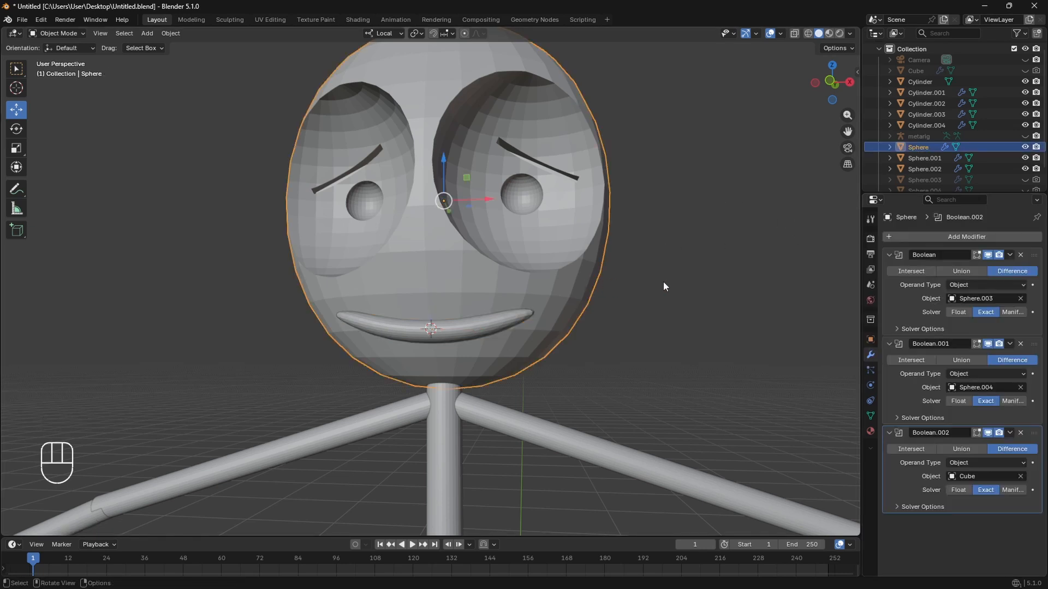
pyautogui.click(967, 237)
pyautogui.click(967, 236)
pyautogui.click(813, 240)
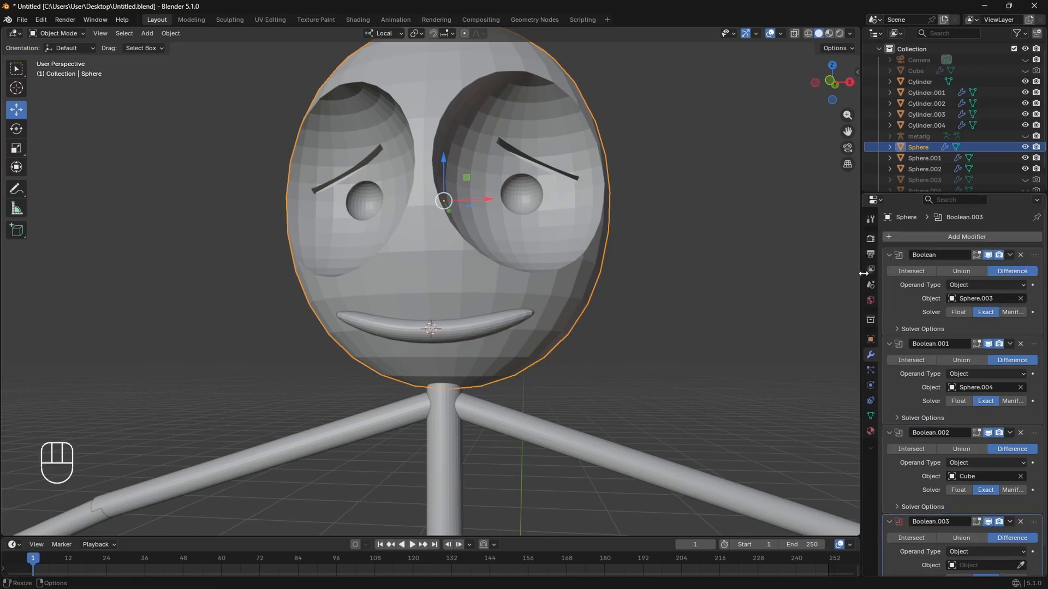
pyautogui.click(1020, 566)
pyautogui.click(1020, 565)
pyautogui.click(471, 335)
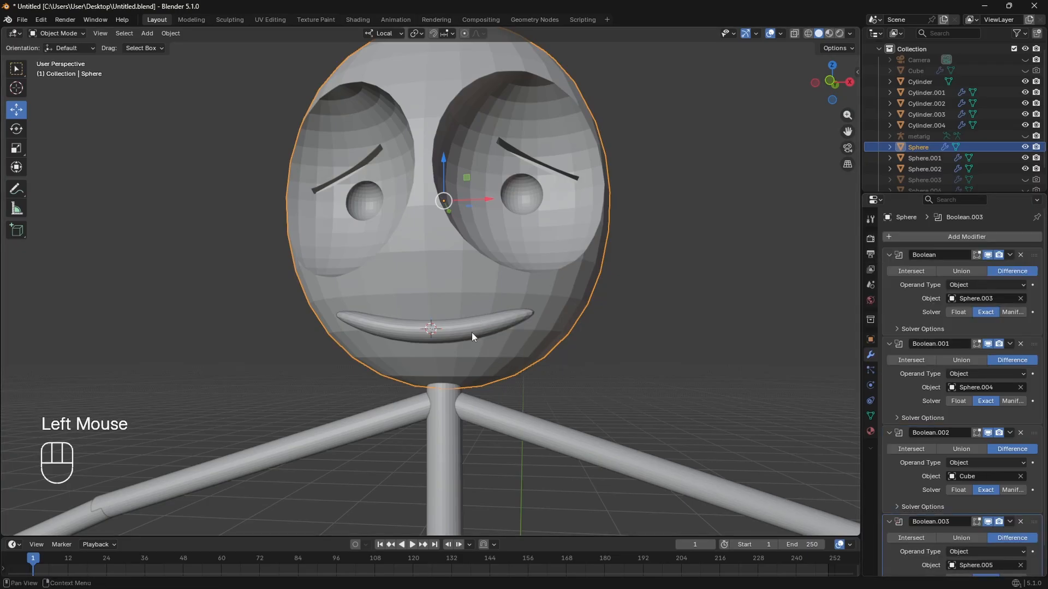
# Hide the mouth cutter Sphere.005 in the viewport so only its cavity in the head is left.
pyautogui.click(480, 330)
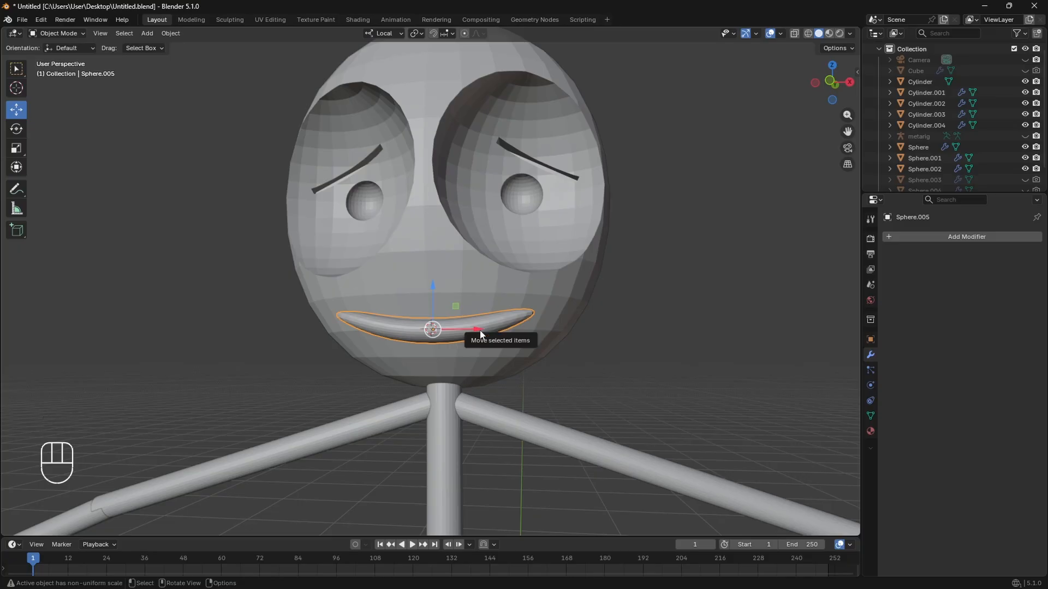
pyautogui.press('h')
pyautogui.moveTo(561, 383); pyautogui.dragTo(580, 397, button='middle')
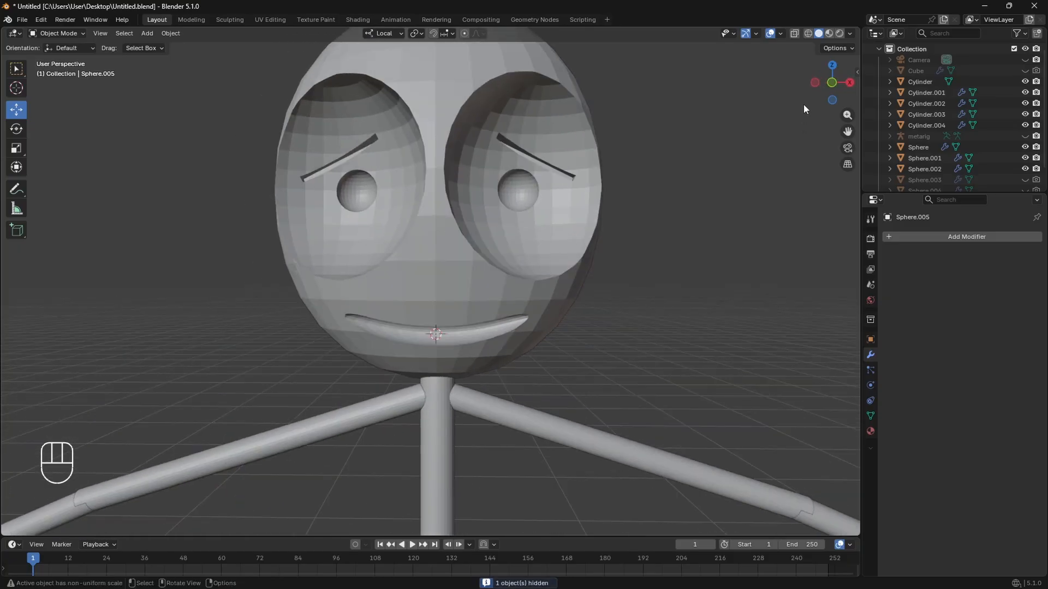
# Switch to the front view, render the current frame, check the mouth's outline and close the render window.
pyautogui.click(826, 86)
pyautogui.click(65, 22)
pyautogui.click(76, 32)
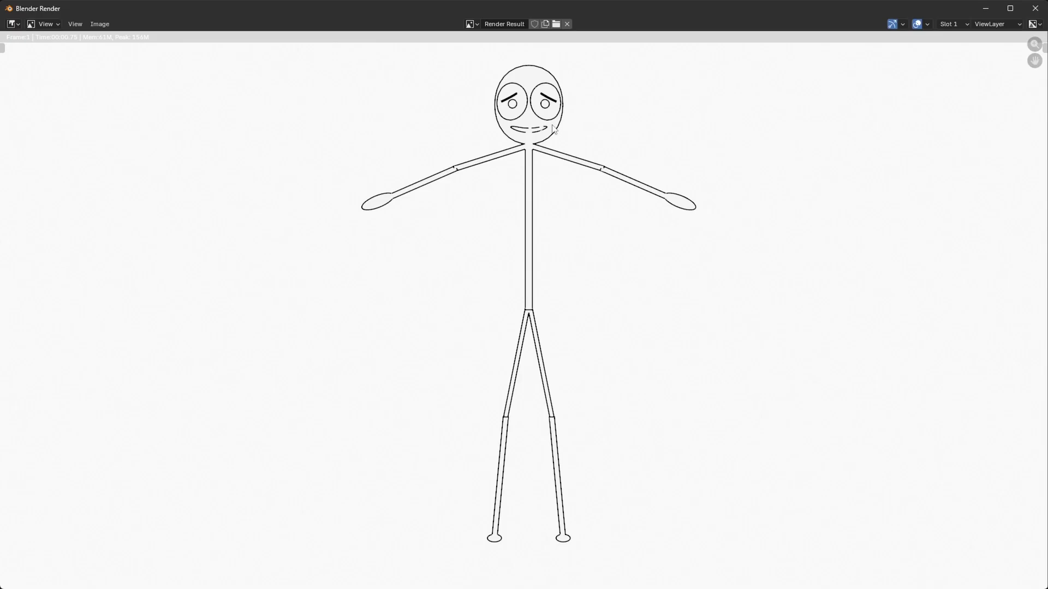
pyautogui.click(1034, 8)
# Disable the mouth cutter Sphere.005 in renders and render the frame again to check the mouth.
pyautogui.scroll(-2, 979, 180)
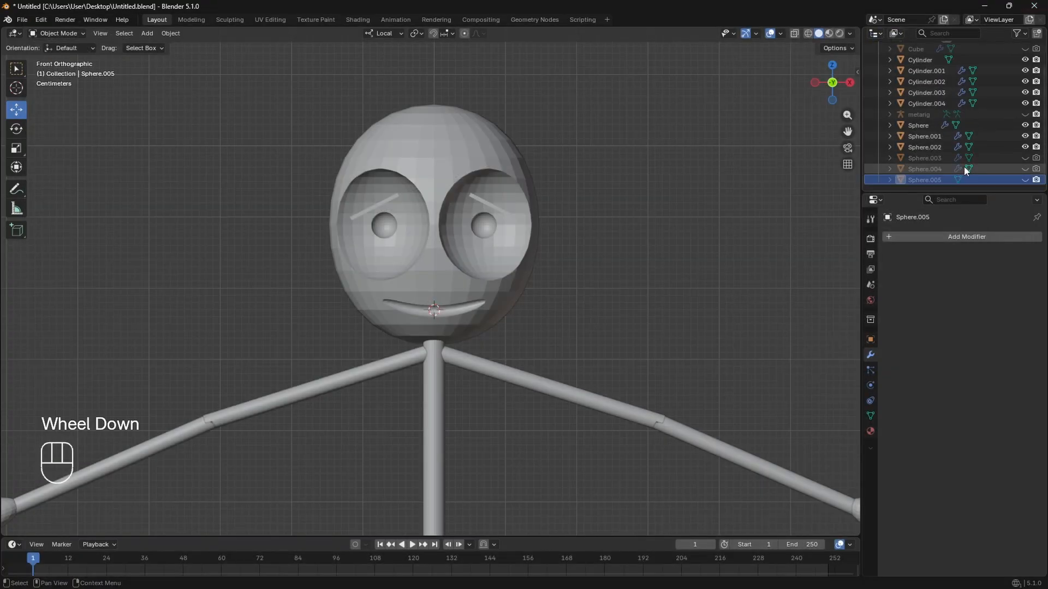
pyautogui.click(1020, 180)
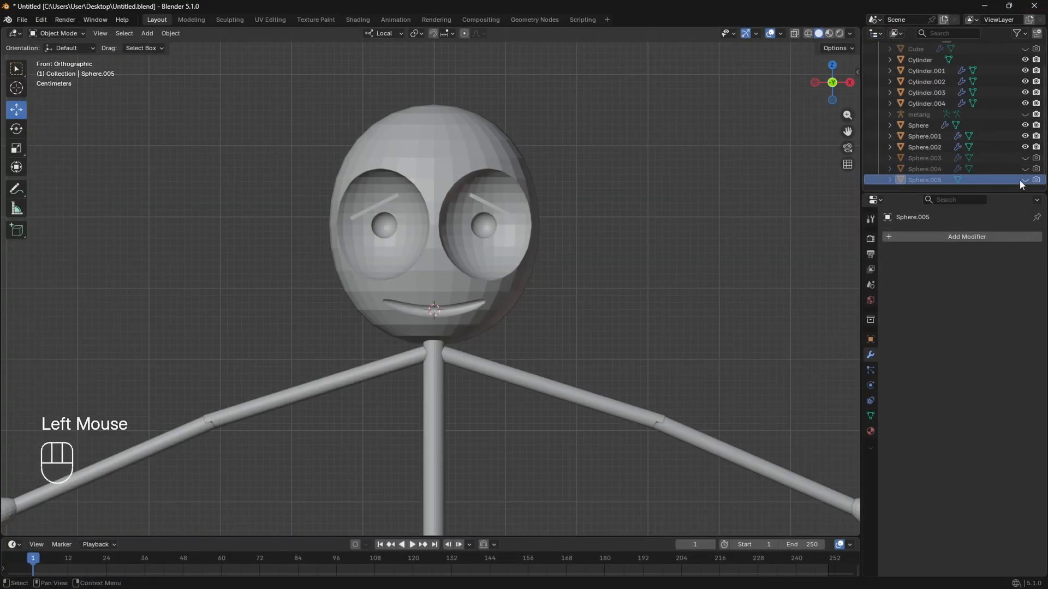
pyautogui.click(65, 19)
pyautogui.click(89, 37)
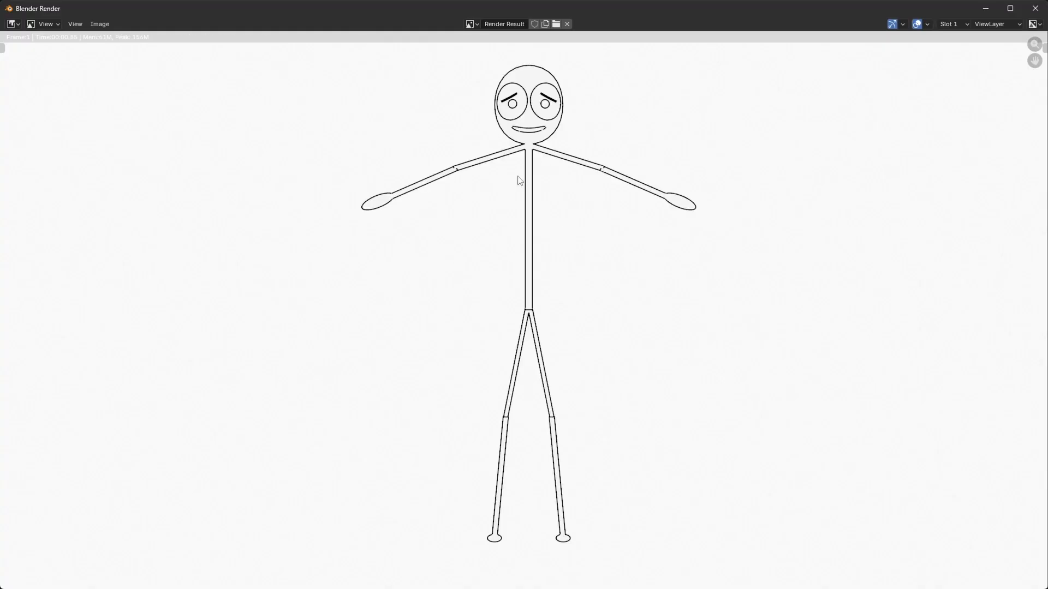
pyautogui.click(1035, 8)
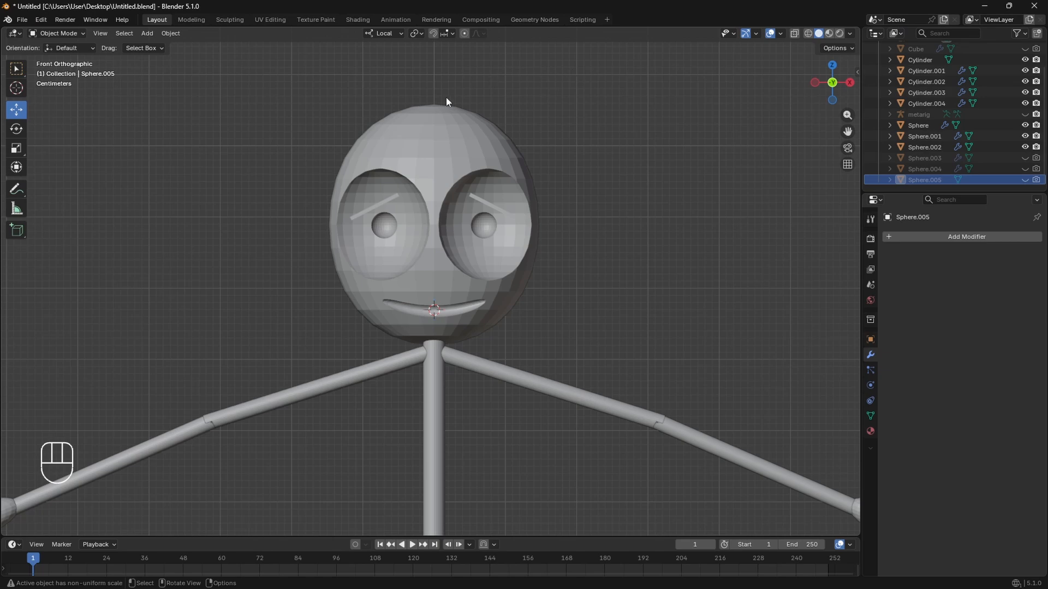
# Snap the 3D cursor to the vertex at the very top of the head sphere.
pyautogui.moveTo(512, 105); pyautogui.dragTo(531, 187, button='middle')
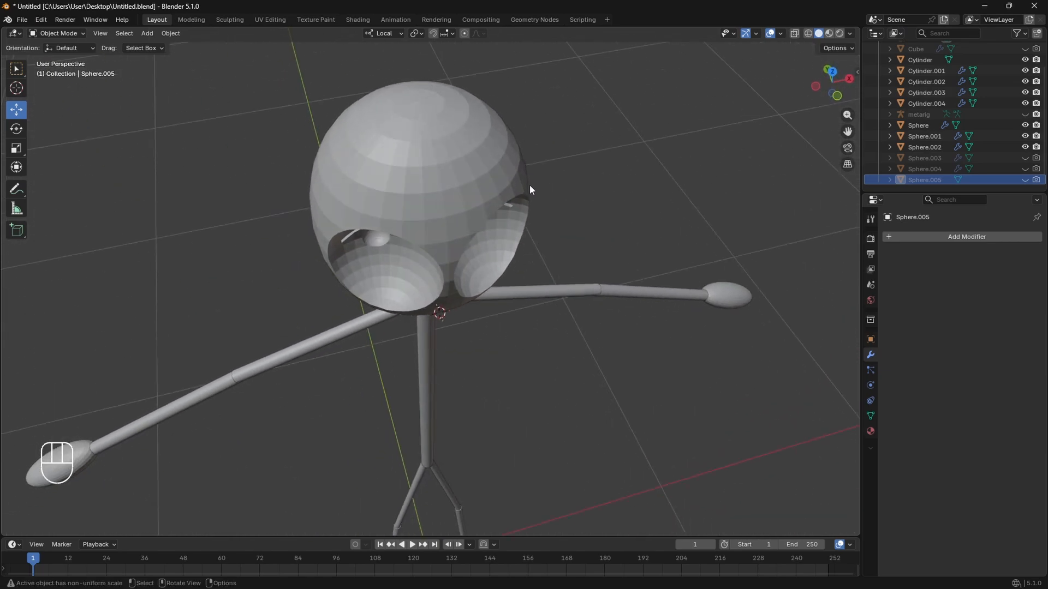
pyautogui.click(454, 137)
pyautogui.press('Tab')
pyautogui.click(417, 102)
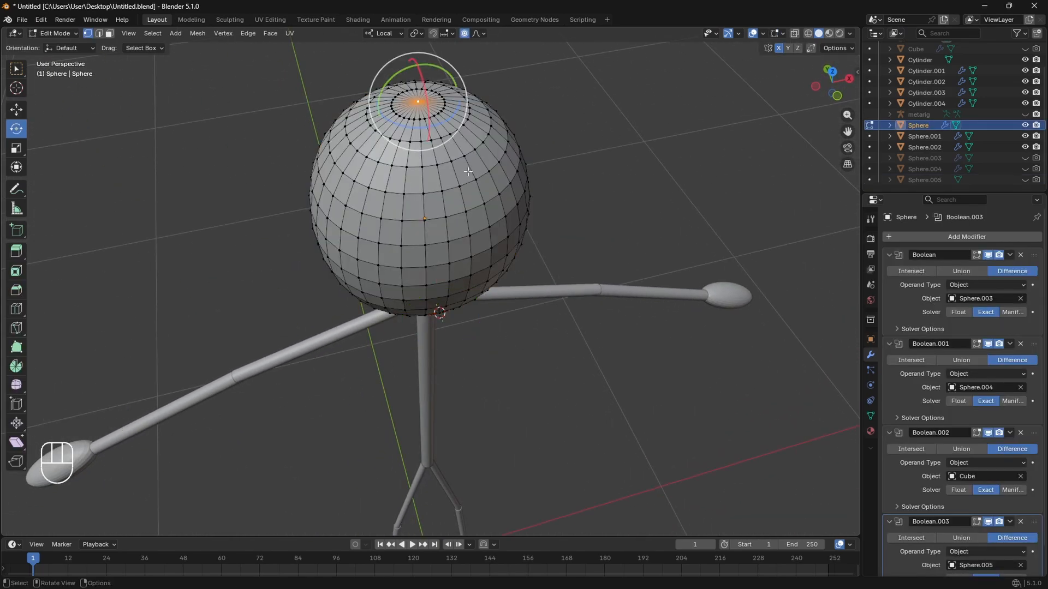
pyautogui.hotkey('shift', 's')
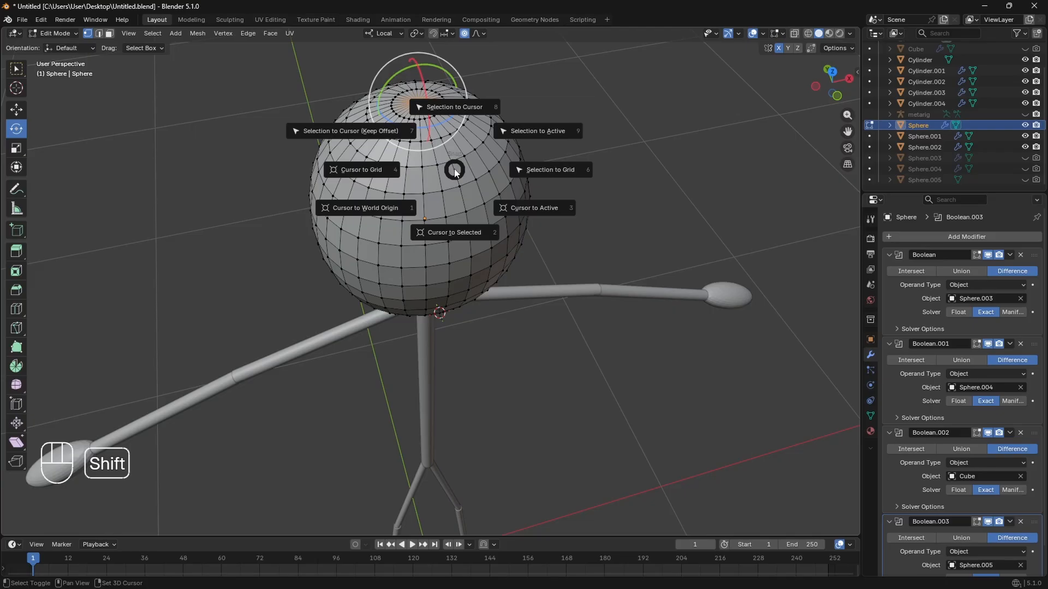
pyautogui.click(450, 233)
pyautogui.press('Tab')
# Add a mesh cylinder at the 3D cursor on top of the head and scale it down to a small stub.
pyautogui.moveTo(541, 161); pyautogui.dragTo(509, 134, button='middle')
pyautogui.hotkey('shift', 'a')
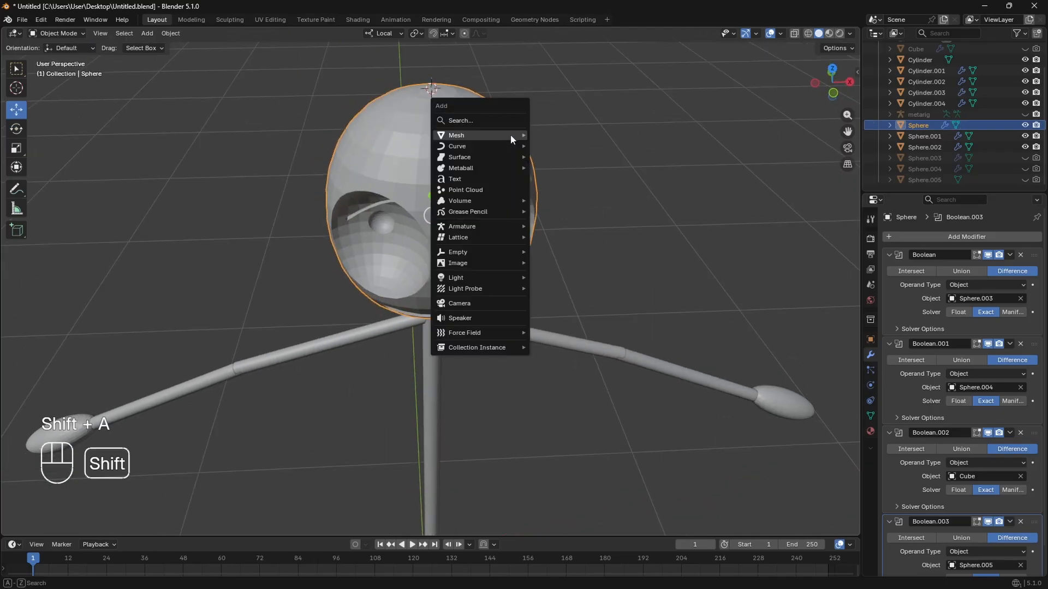
pyautogui.moveTo(509, 135)
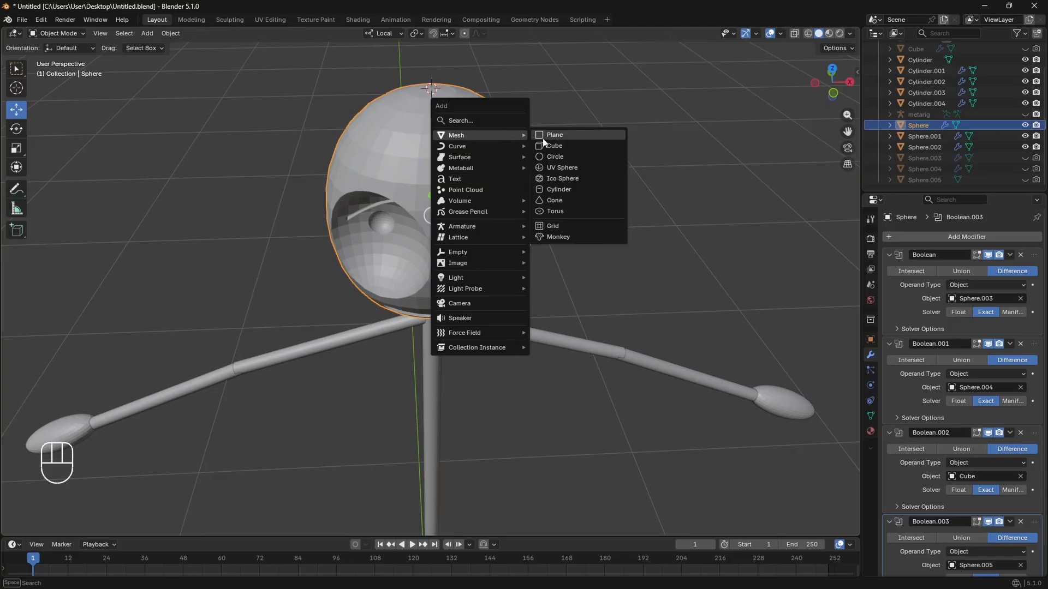
pyautogui.click(575, 189)
pyautogui.scroll(-5, 507, 167)
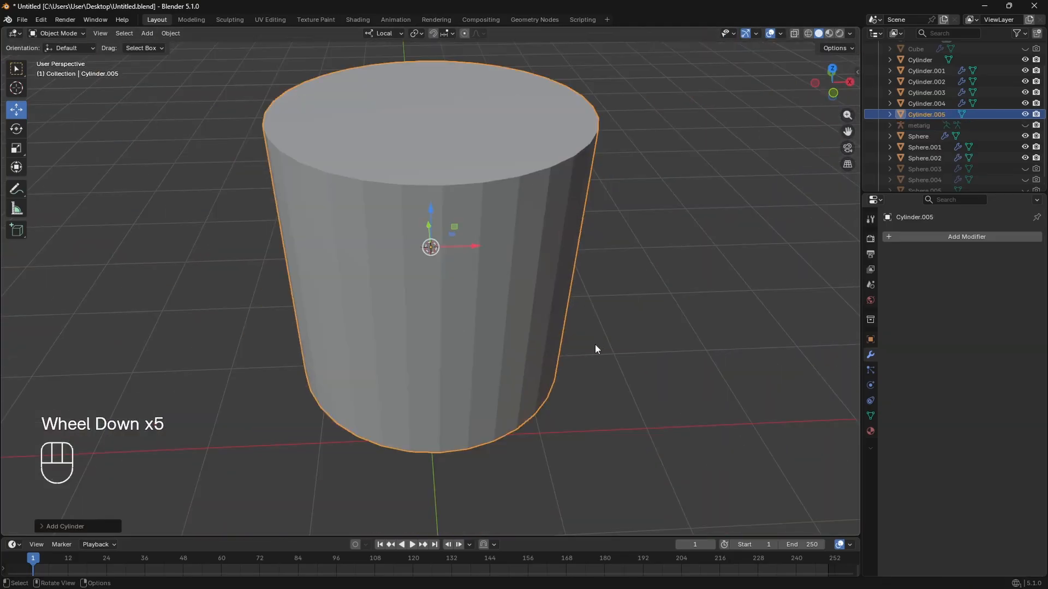
pyautogui.press('s')
pyautogui.click(474, 260)
pyautogui.scroll(5, 474, 260)
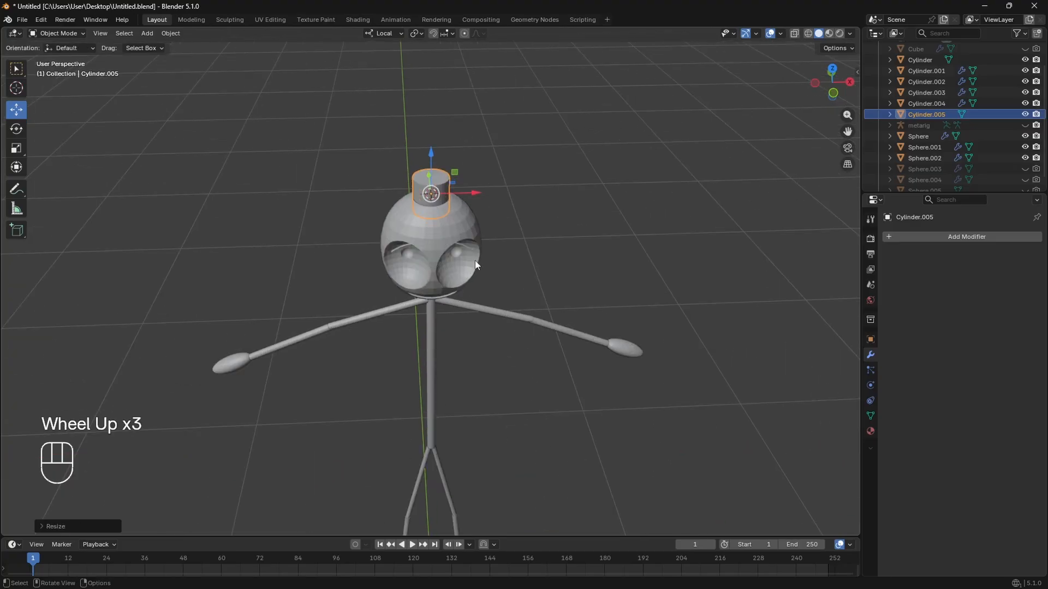
pyautogui.scroll(3, 532, 259)
pyautogui.moveTo(533, 258); pyautogui.dragTo(513, 240, button='middle')
# Stretch the small cylinder tall along Z and thin it in X and Y to form a hair strand.
pyautogui.press('Tab')
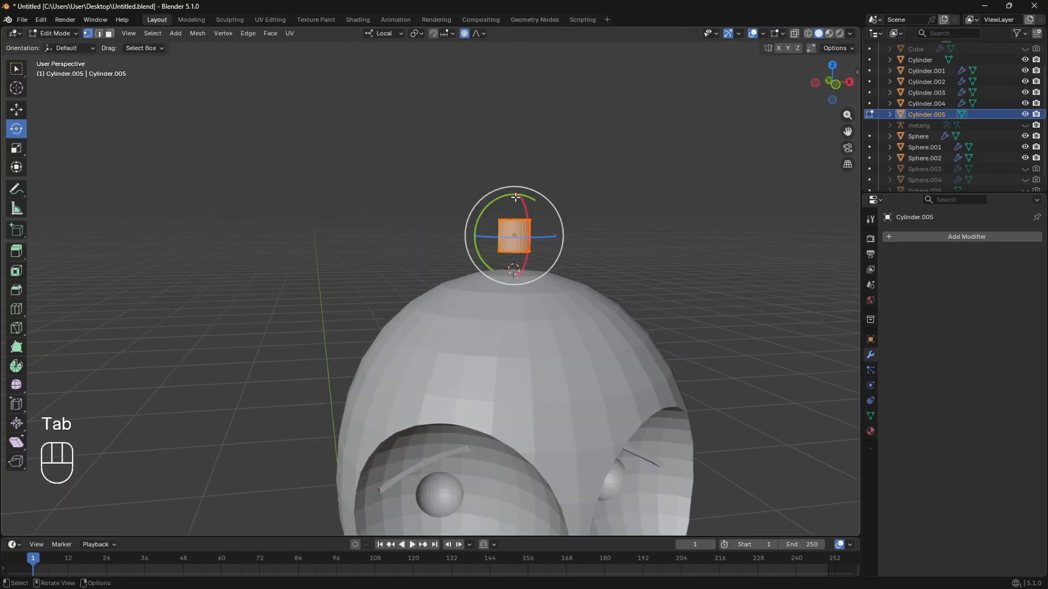
pyautogui.press('Tab')
pyautogui.click(16, 148)
pyautogui.moveTo(515, 190); pyautogui.dragTo(514, 11)
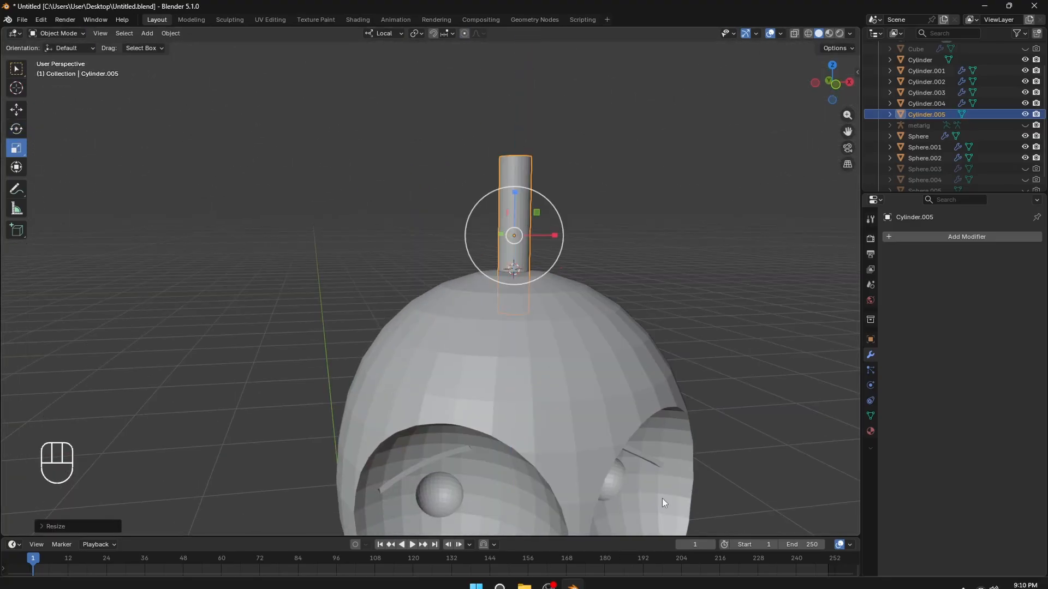
pyautogui.press('s')
pyautogui.hotkey('shift', 'z')
pyautogui.click(499, 270)
pyautogui.moveTo(499, 270); pyautogui.dragTo(474, 267, button='middle')
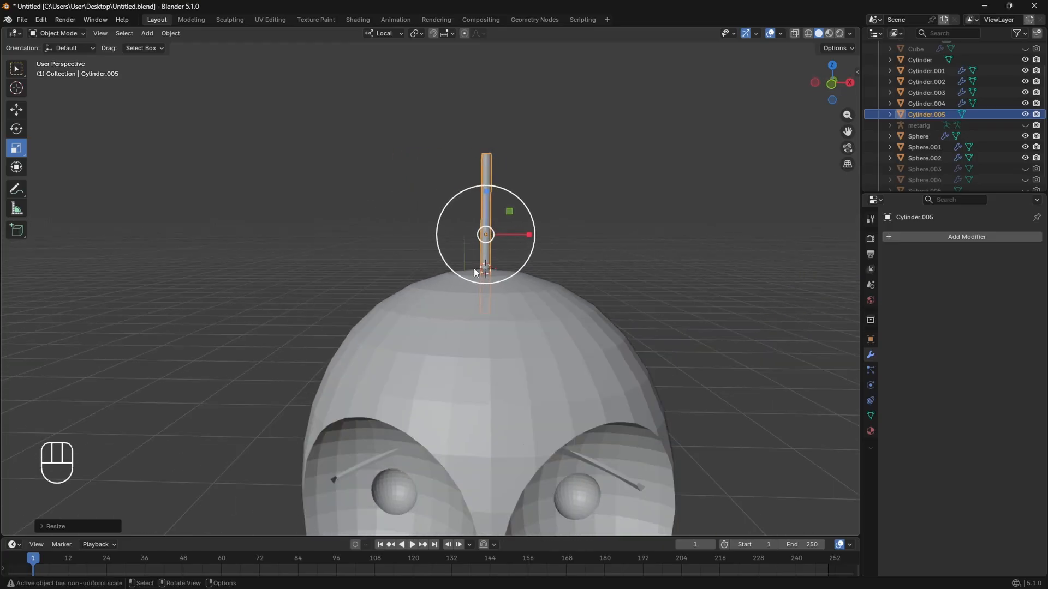
# Set the transform orientation to Global and thin the strand to about 0.41 scale on every axis except Z.
pyautogui.click(381, 33)
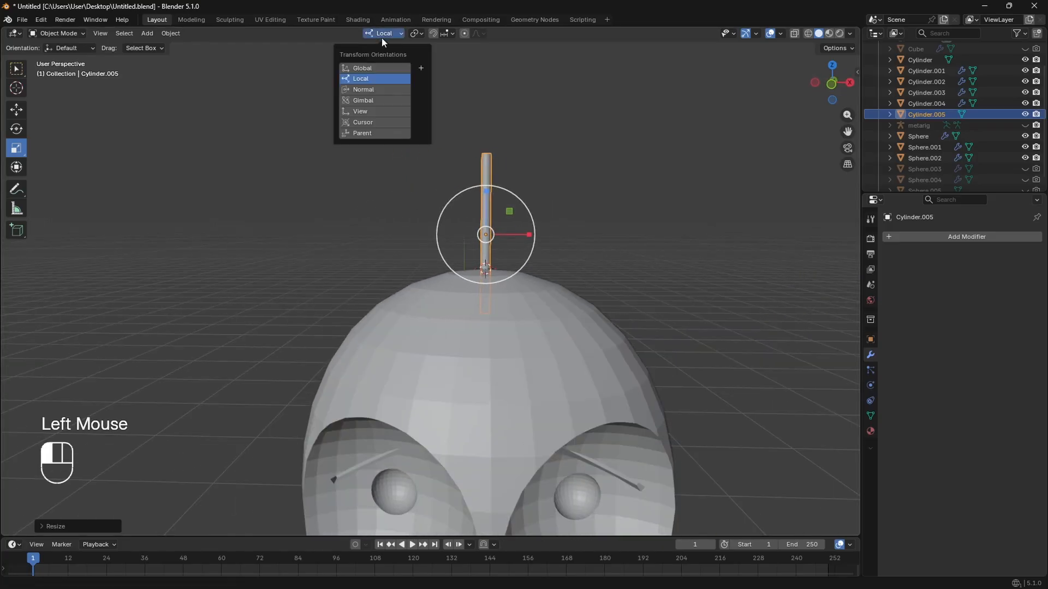
pyautogui.click(361, 68)
pyautogui.click(606, 222)
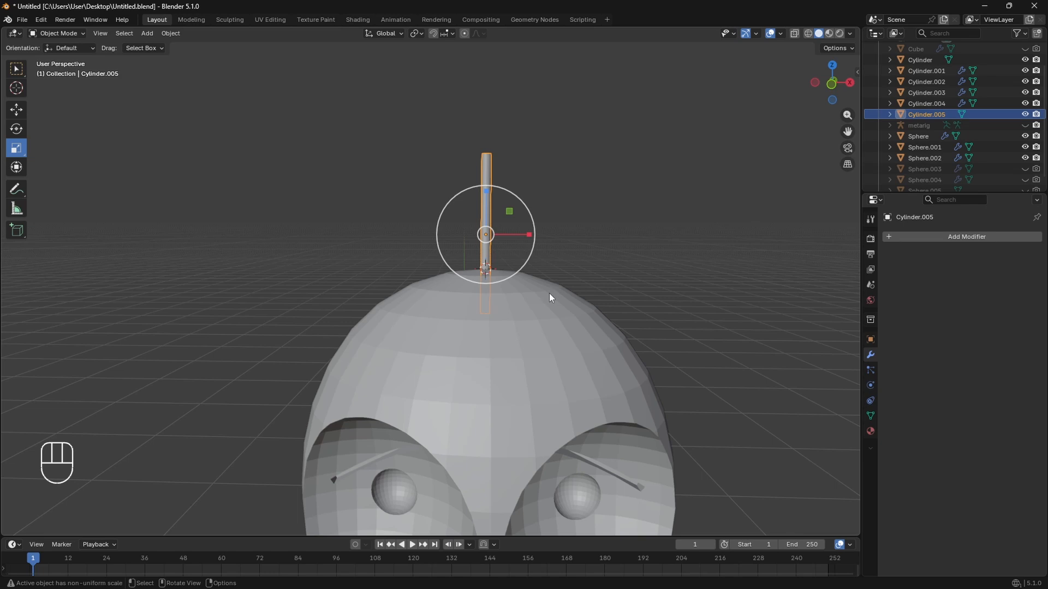
pyautogui.press('s')
pyautogui.hotkey('shift', 'z')
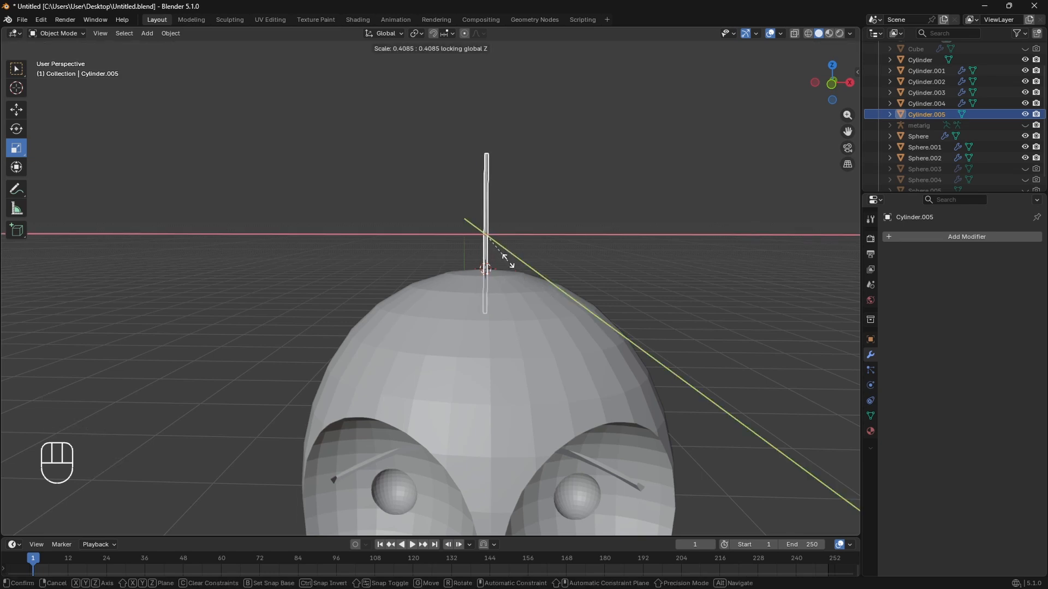
pyautogui.click(513, 262)
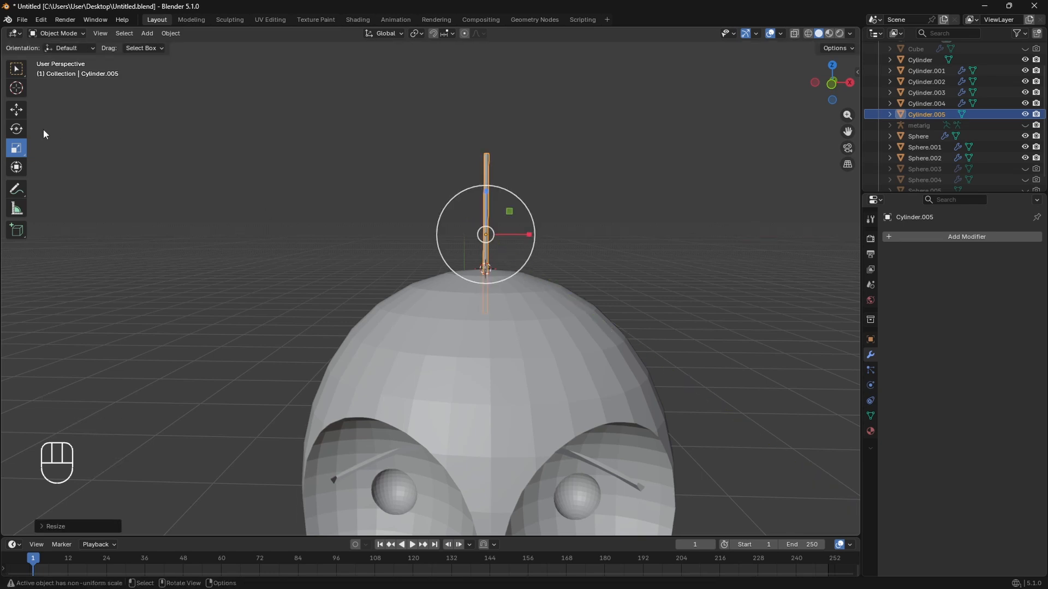
# Try tilting the hair strand sideways about the Y axis, and undo the rotation.
pyautogui.click(16, 129)
pyautogui.moveTo(521, 214); pyautogui.dragTo(530, 220)
pyautogui.rightClick(531, 221)
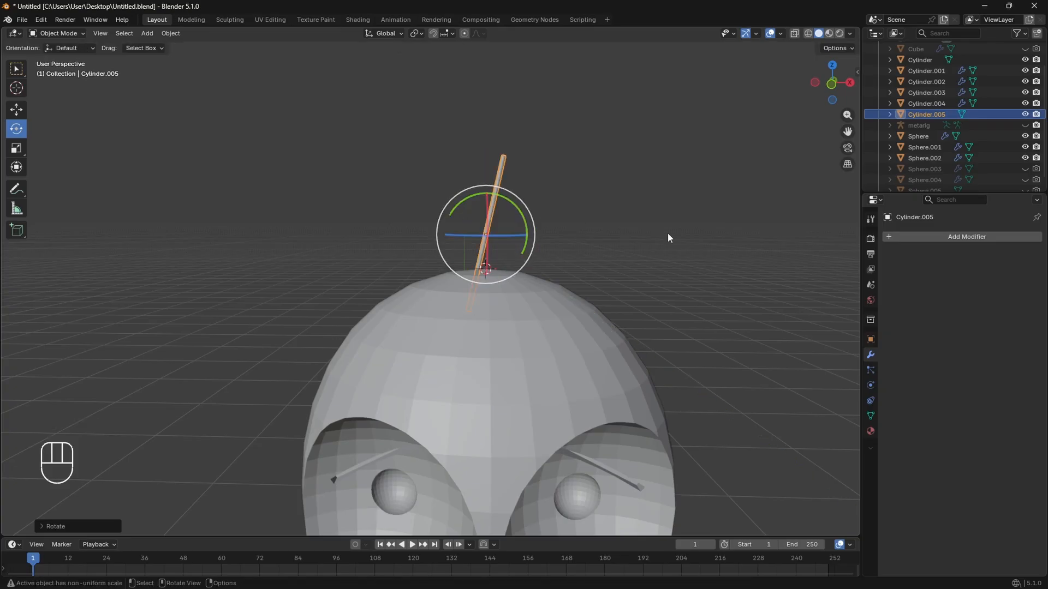
pyautogui.hotkey('ctrl', 'z')
# Raise the hair strand along Z until its base rests on the top of the head.
pyautogui.click(16, 110)
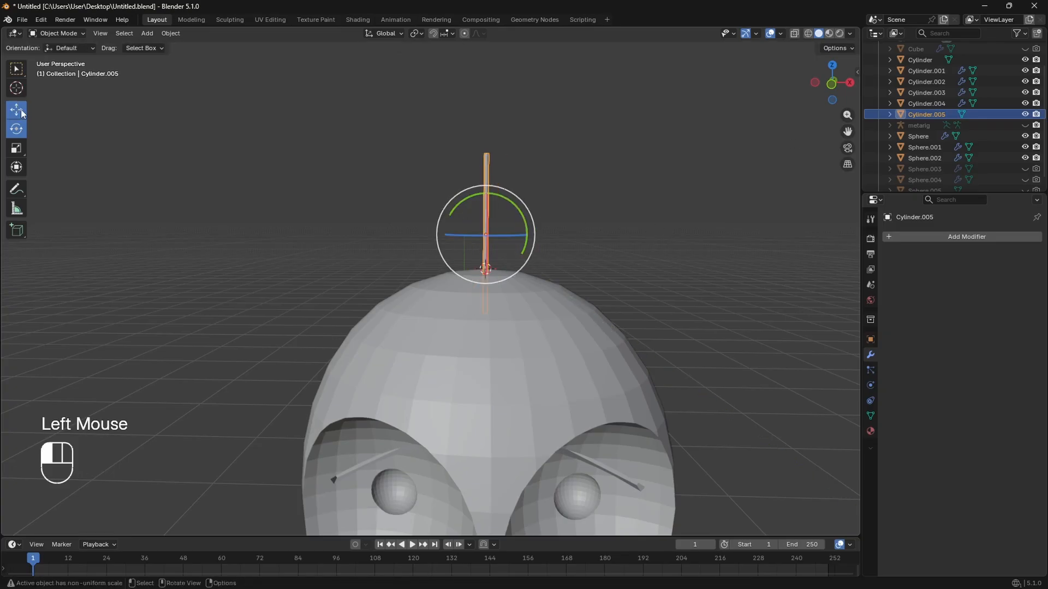
pyautogui.moveTo(487, 194); pyautogui.dragTo(492, 158)
pyautogui.scroll(-2, 606, 213)
pyautogui.moveTo(605, 213); pyautogui.dragTo(657, 215, button='middle')
pyautogui.scroll(4, 505, 203)
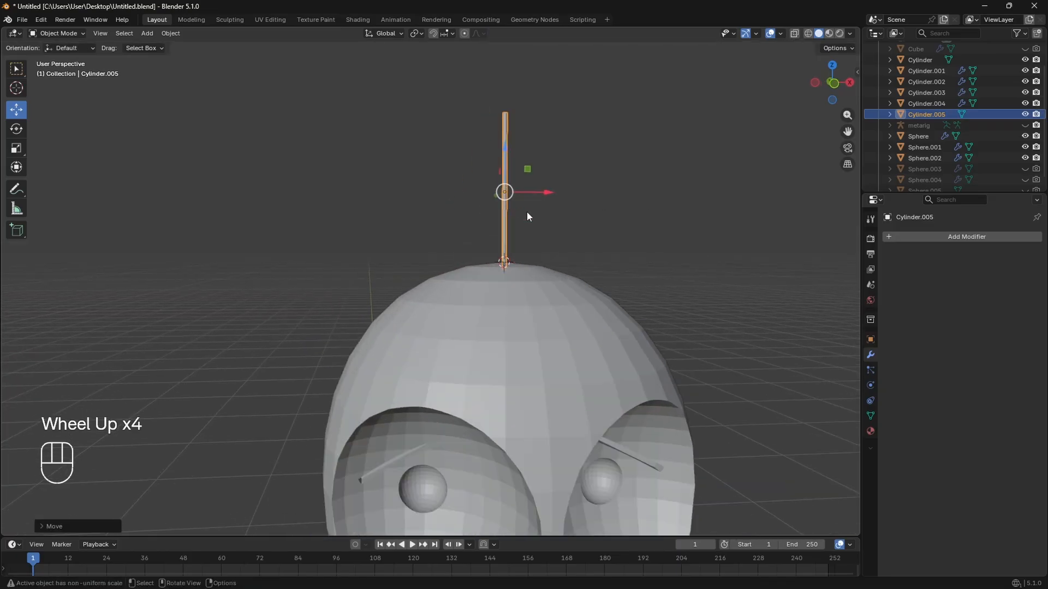
# Add about a dozen evenly spaced horizontal loop cuts along the hair strand's length in Edit Mode.
pyautogui.press('Tab')
pyautogui.moveTo(548, 120); pyautogui.dragTo(656, 141)
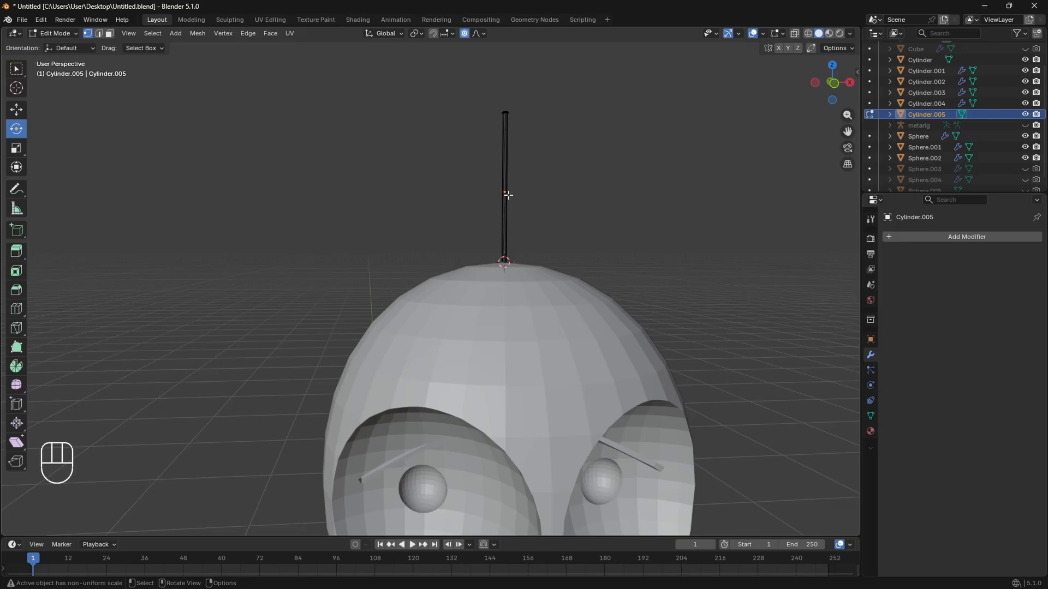
pyautogui.hotkey('ctrl', 'r')
pyautogui.scroll(4, 508, 192)
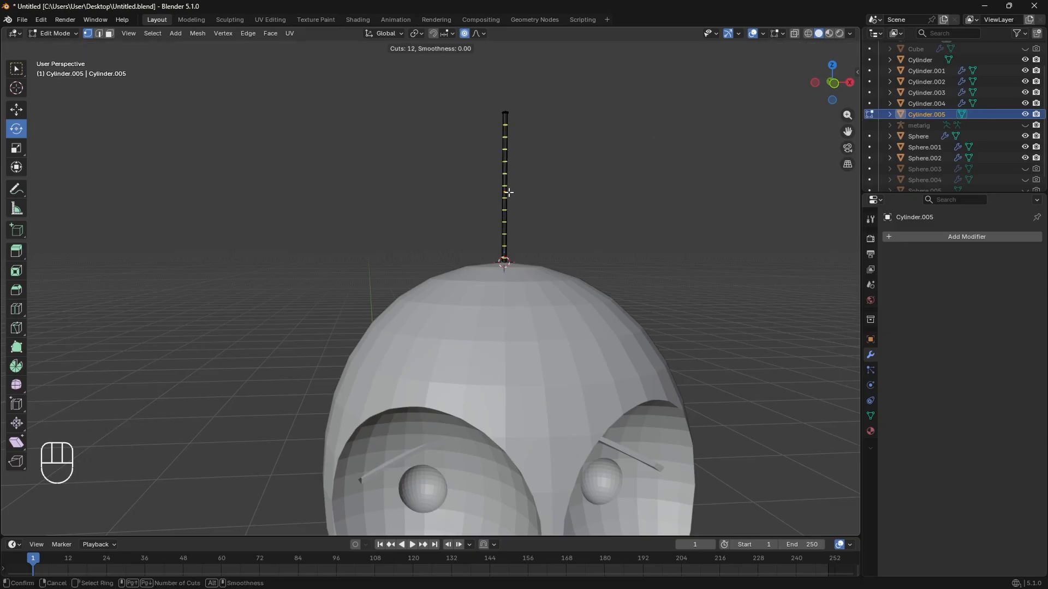
pyautogui.scroll(2, 507, 193)
pyautogui.click(508, 192)
pyautogui.click(664, 166)
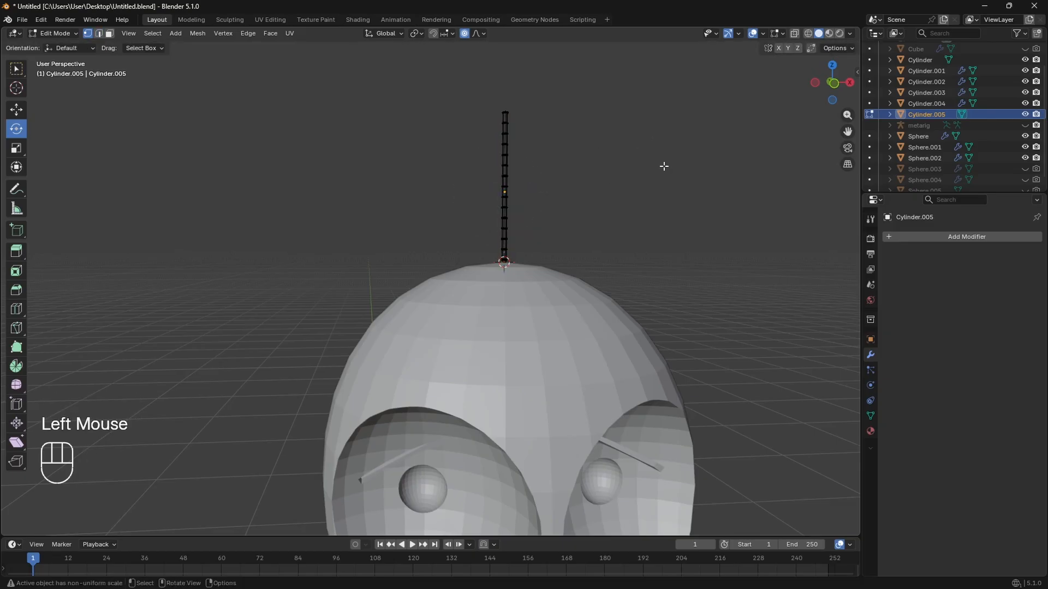
# Taper the hair strand by scaling its tip vertices to about 0.22 with proportional editing at a size of about 0.11.
pyautogui.moveTo(536, 119); pyautogui.dragTo(489, 94)
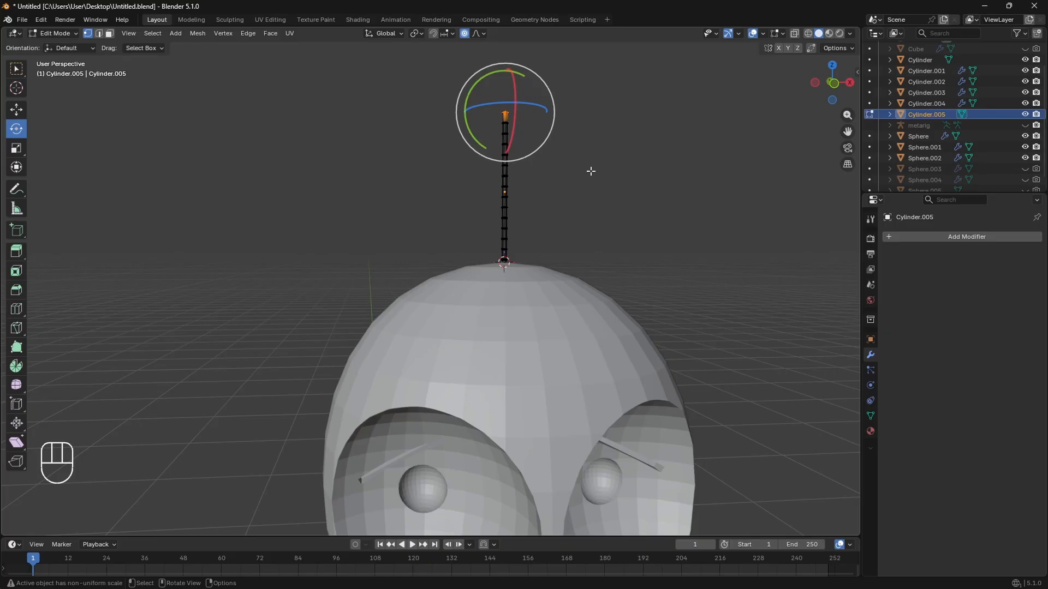
pyautogui.click(794, 34)
pyautogui.click(659, 124)
pyautogui.moveTo(633, 129); pyautogui.dragTo(491, 65)
pyautogui.press('s')
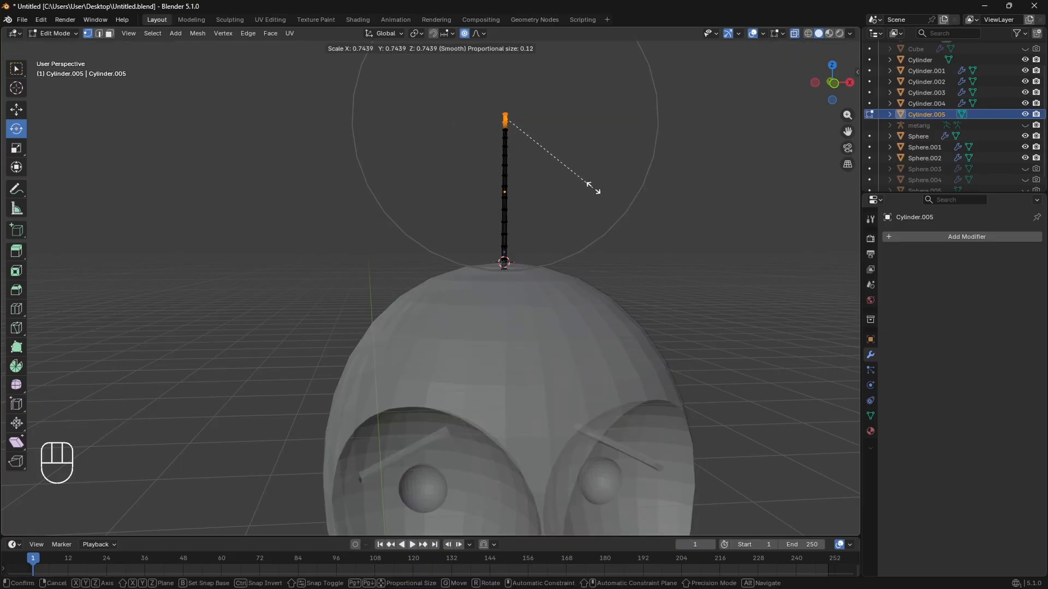
pyautogui.scroll(5, 587, 183)
pyautogui.scroll(-1, 556, 169)
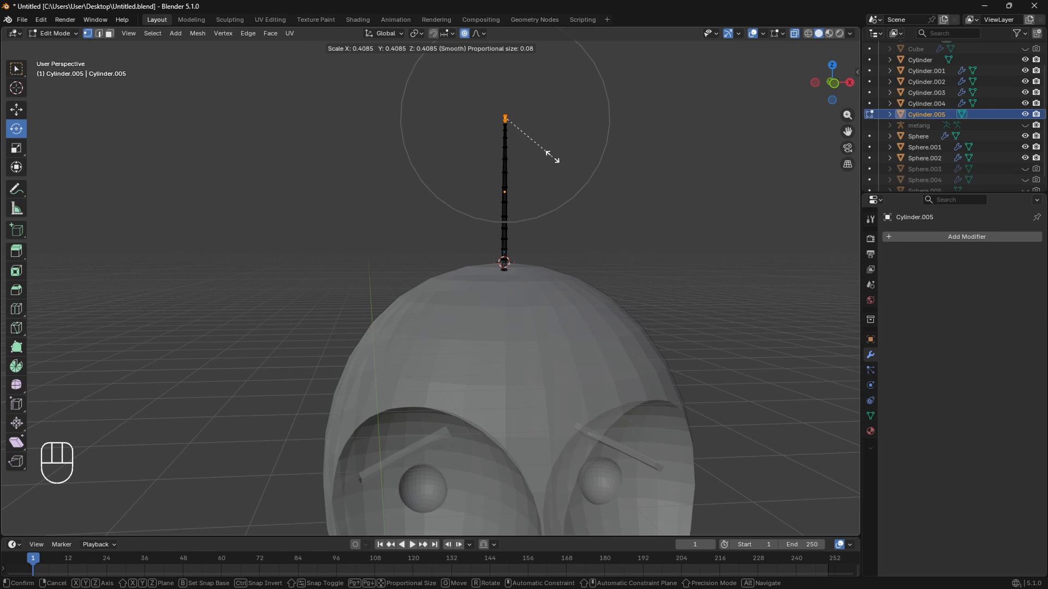
pyautogui.scroll(-3, 535, 134)
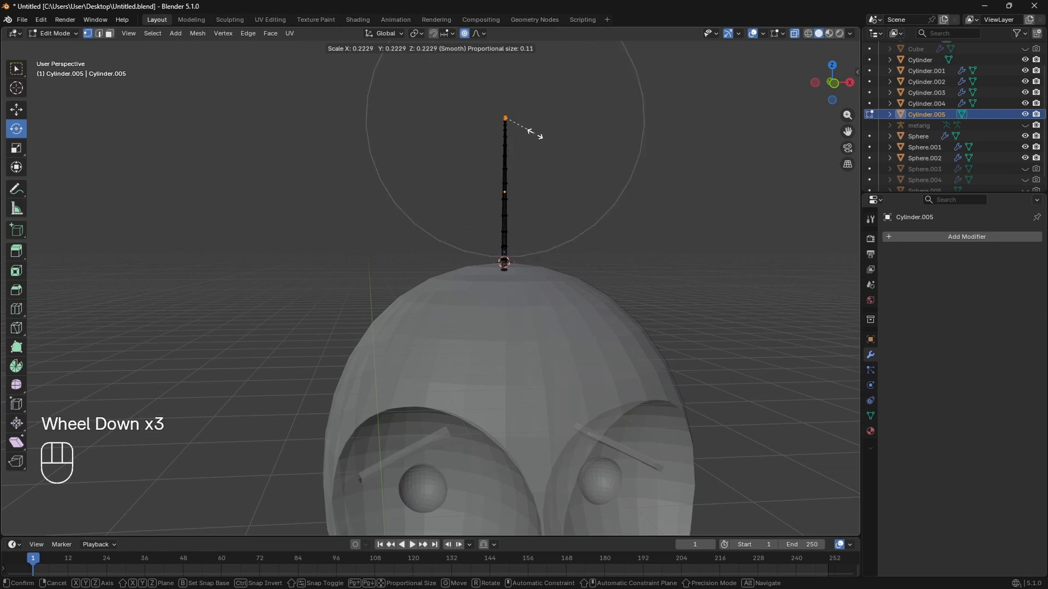
pyautogui.click(534, 133)
pyautogui.press('Tab')
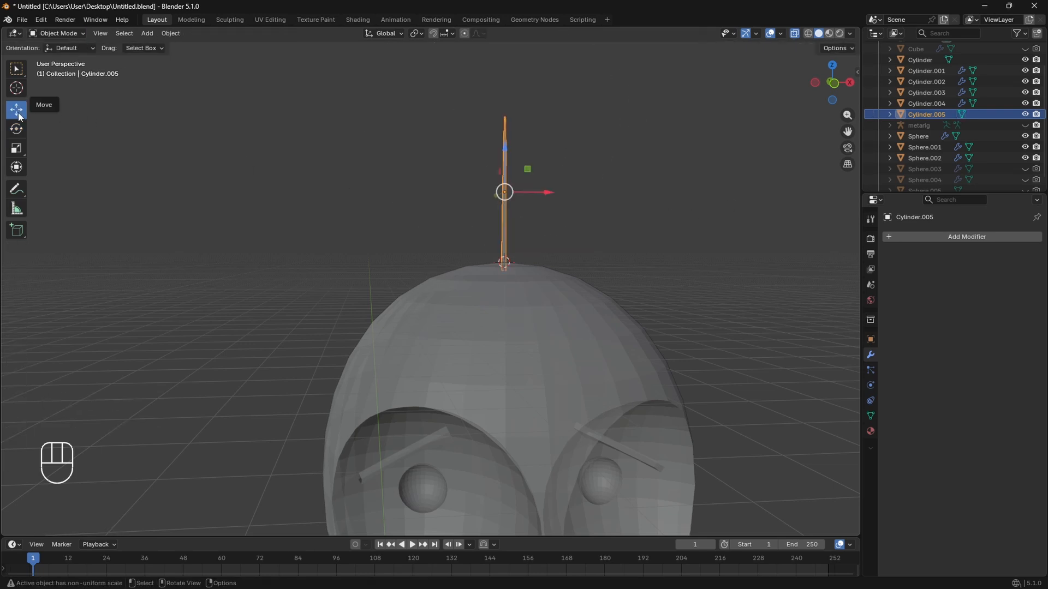
# Bend the hair strand into a gentle curve by moving its tip sideways along X with proportional editing.
pyautogui.click(565, 102)
pyautogui.click(503, 159)
pyautogui.press('Tab')
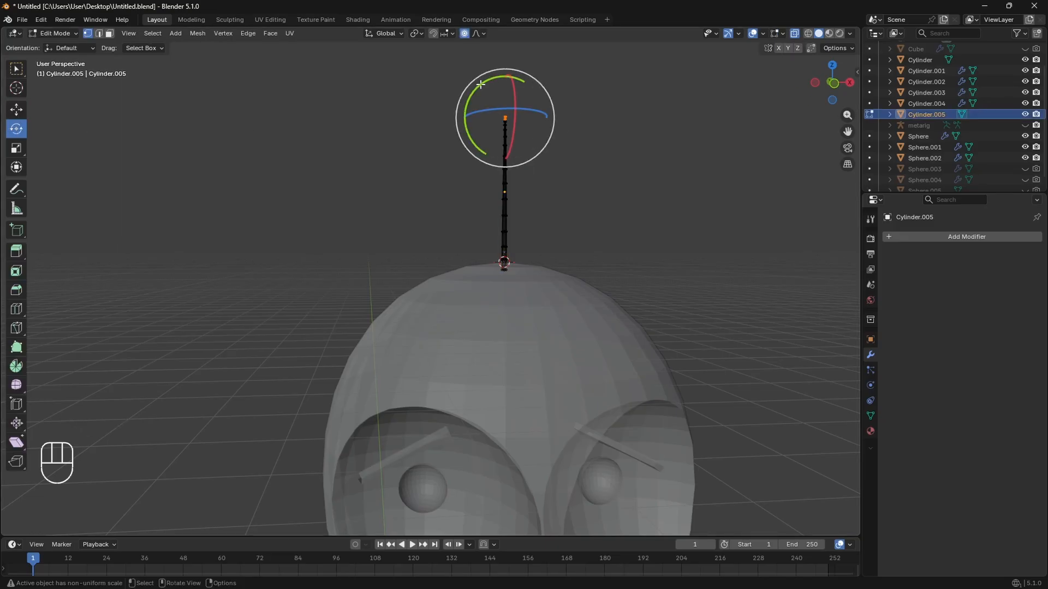
pyautogui.click(17, 109)
pyautogui.moveTo(548, 119); pyautogui.dragTo(599, 133)
pyautogui.press('Tab')
pyautogui.scroll(-2, 629, 221)
pyautogui.click(629, 221)
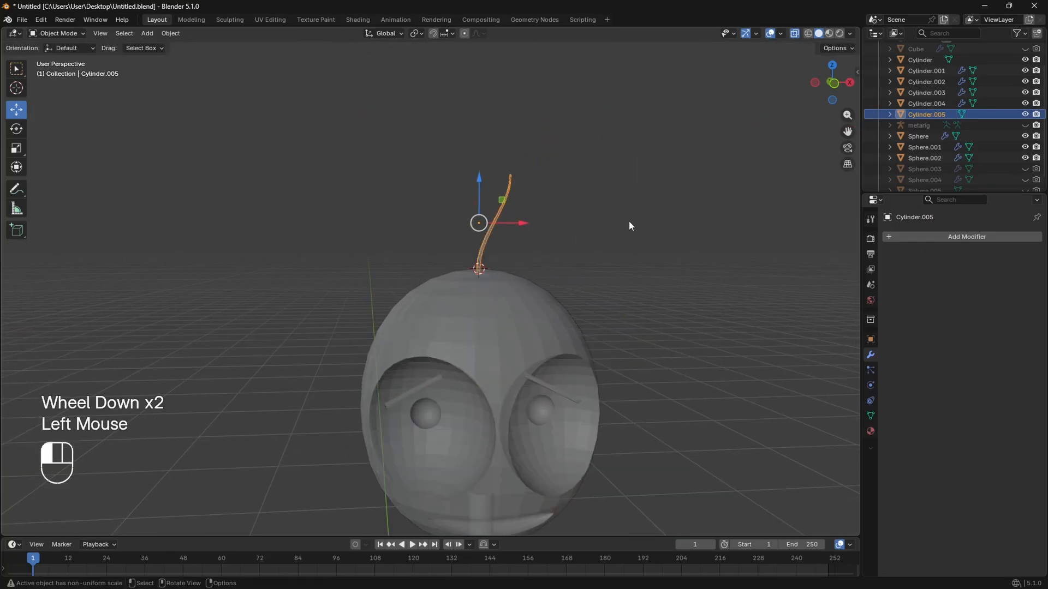
# Duplicate the curved hair strand and shift the copy slightly along X beside the original.
pyautogui.click(484, 254)
pyautogui.hotkey('shift', 'd')
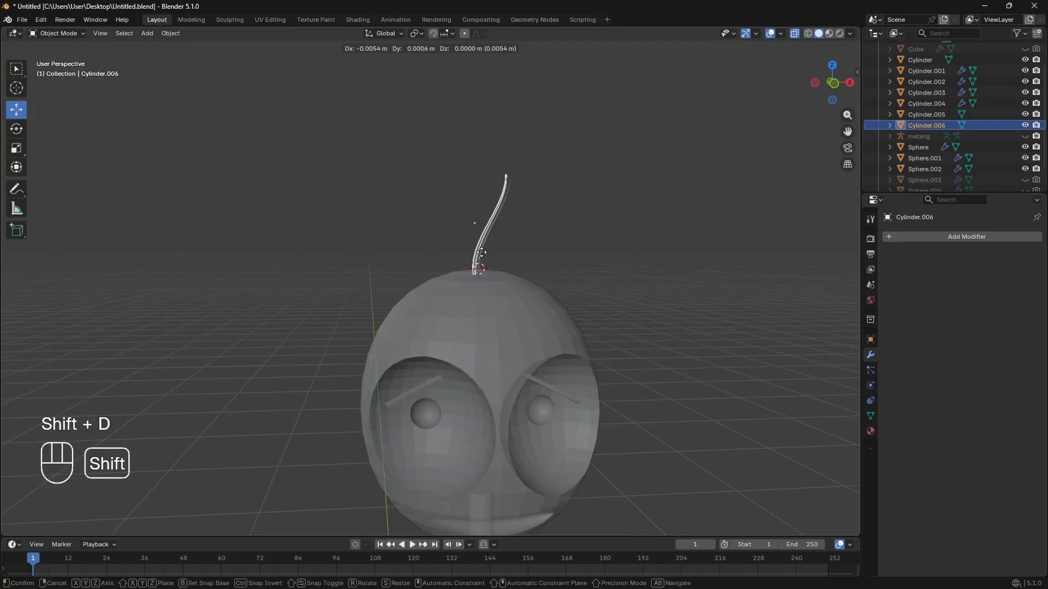
pyautogui.press('Escape')
pyautogui.moveTo(515, 227); pyautogui.dragTo(497, 223)
pyautogui.click(582, 246)
# Snap the 3D cursor to the vertex at the middle of the head's side, working from the right view.
pyautogui.moveTo(581, 246); pyautogui.dragTo(394, 195, button='middle')
pyautogui.scroll(3, 422, 201)
pyautogui.click(395, 201)
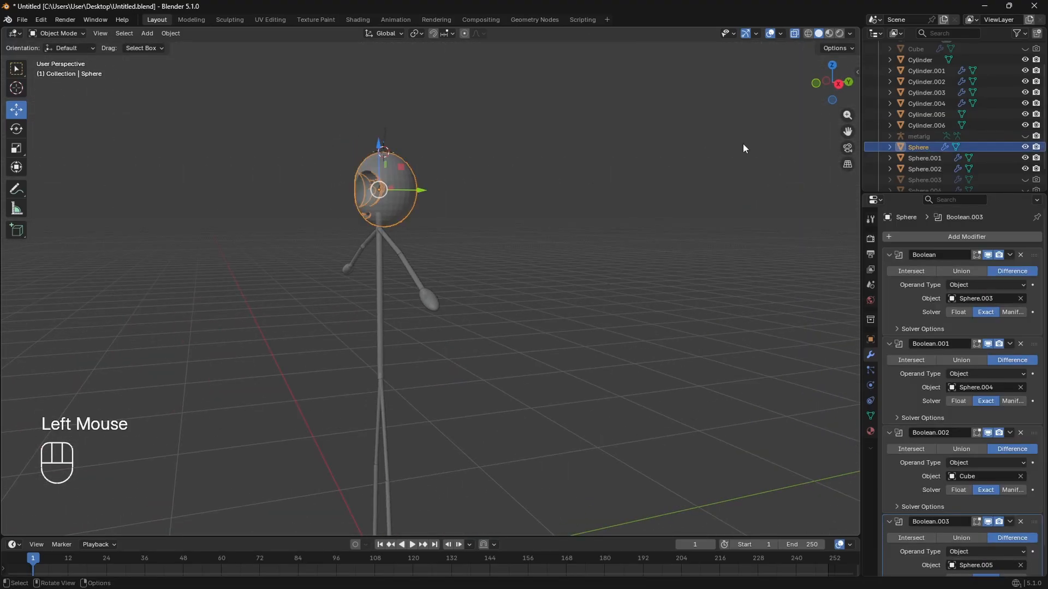
pyautogui.click(837, 85)
pyautogui.moveTo(847, 132); pyautogui.dragTo(860, 164)
pyautogui.scroll(2, 451, 196)
pyautogui.press('Tab')
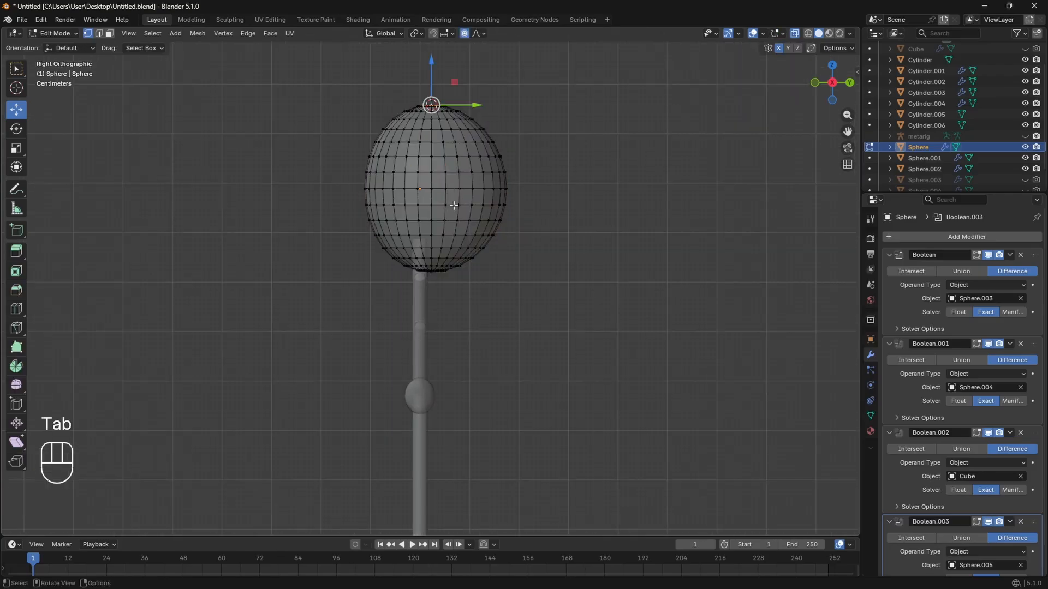
pyautogui.click(432, 189)
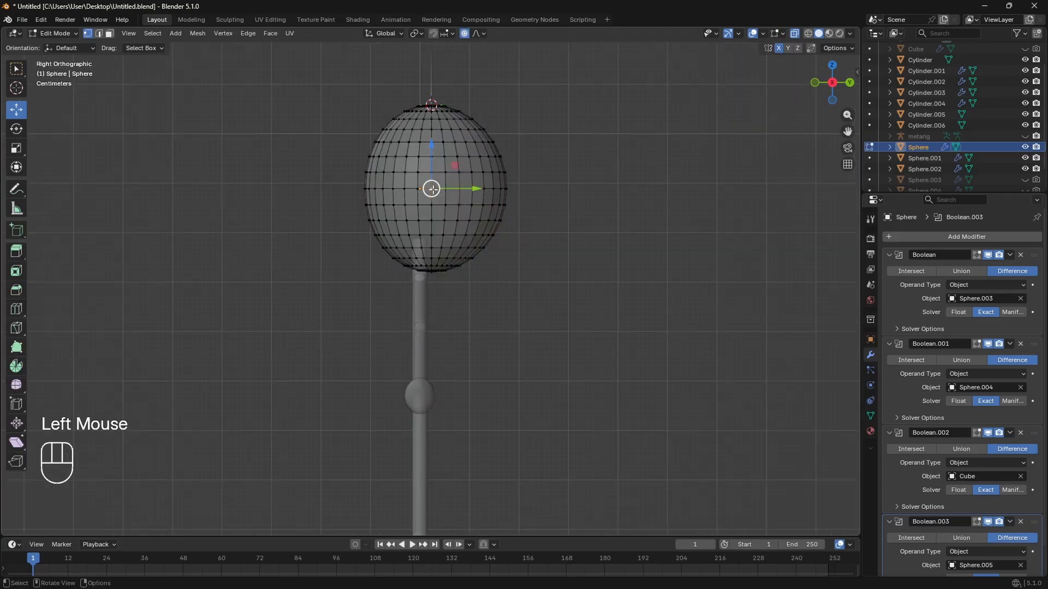
pyautogui.hotkey('shift', 's')
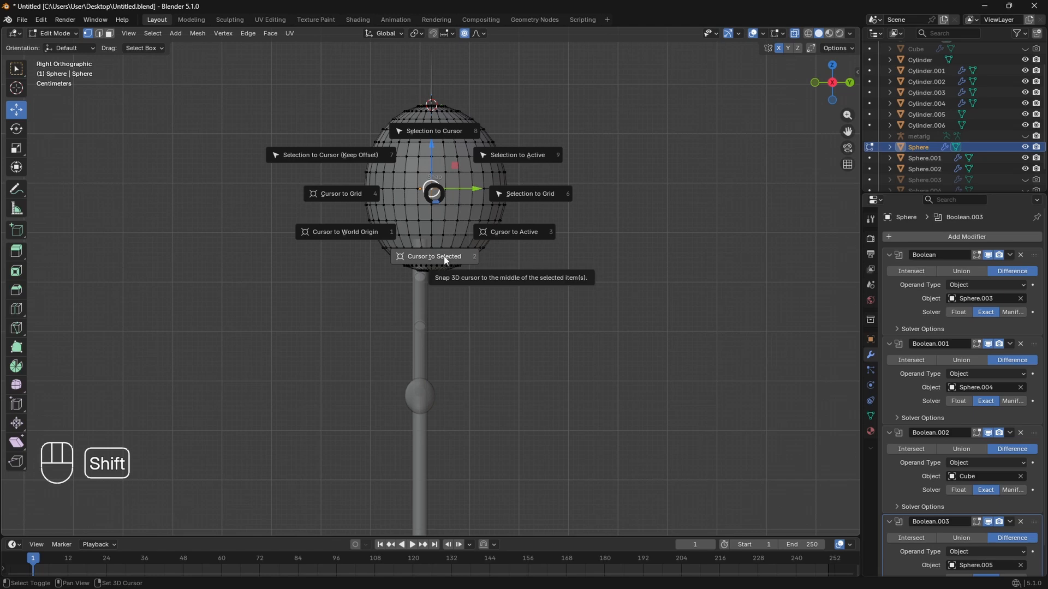
pyautogui.click(444, 256)
pyautogui.press('Tab')
# Add a UV sphere at the 3D cursor and scale it down to a small ear on the side of the head.
pyautogui.moveTo(443, 257); pyautogui.dragTo(521, 246, button='middle')
pyautogui.hotkey('shift', 'a')
pyautogui.moveTo(383, 225)
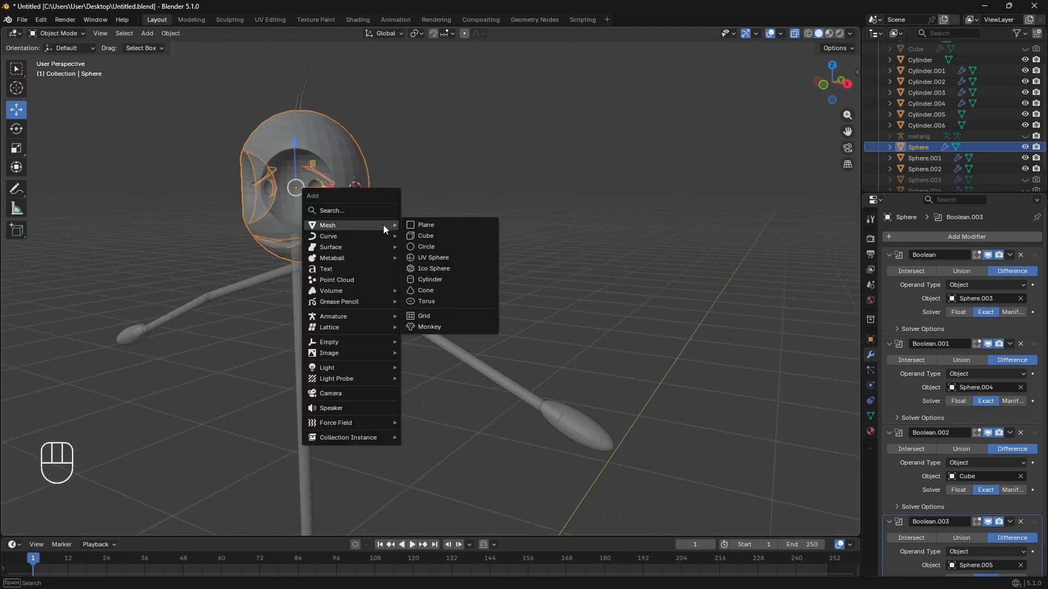
pyautogui.click(433, 257)
pyautogui.press('s')
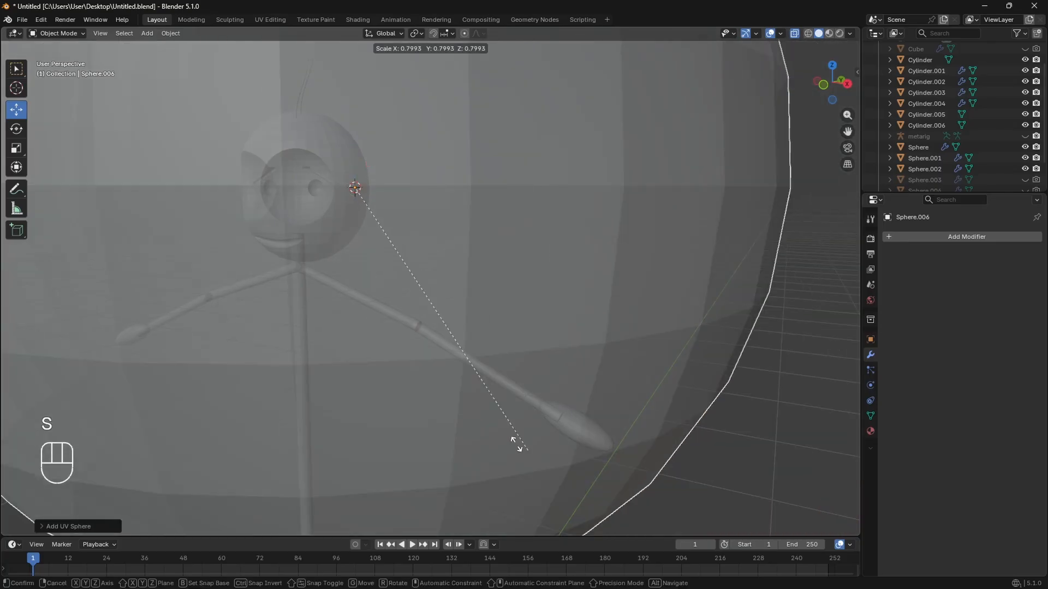
pyautogui.click(361, 212)
pyautogui.press('s')
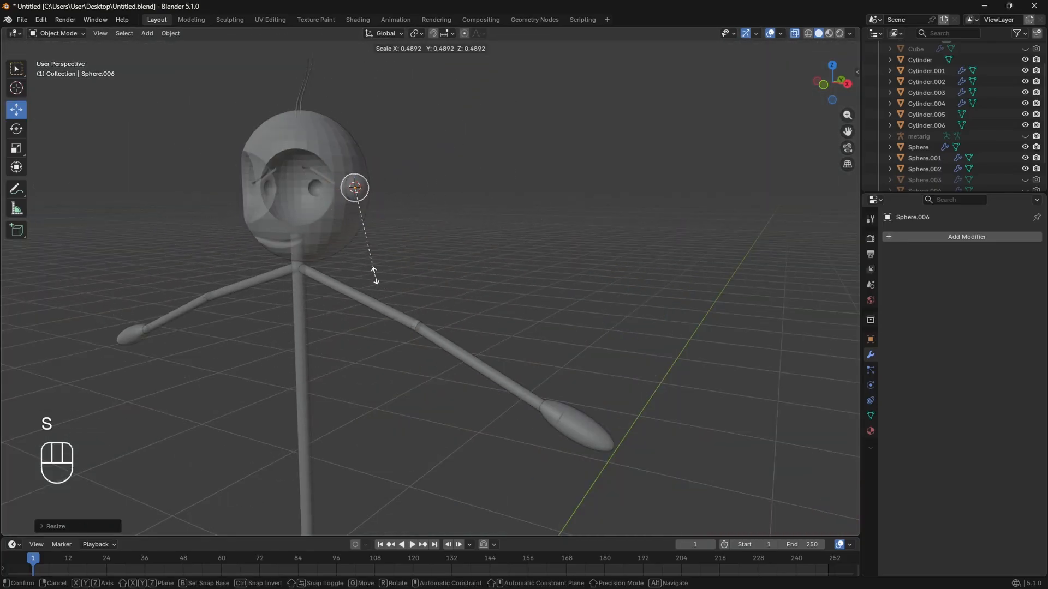
pyautogui.click(368, 248)
pyautogui.scroll(3, 318, 199)
# Reshape the ear sphere into a taller oval by stretching it along Z in the front view.
pyautogui.click(16, 148)
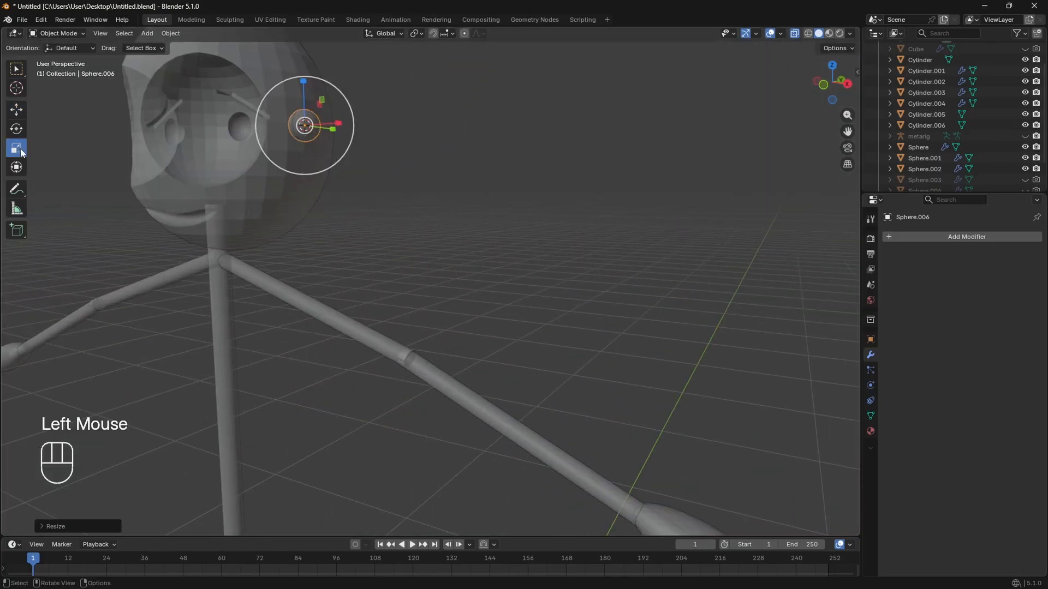
pyautogui.moveTo(229, 141); pyautogui.dragTo(327, 163, button='middle')
pyautogui.moveTo(462, 76); pyautogui.dragTo(450, 72)
pyautogui.click(815, 84)
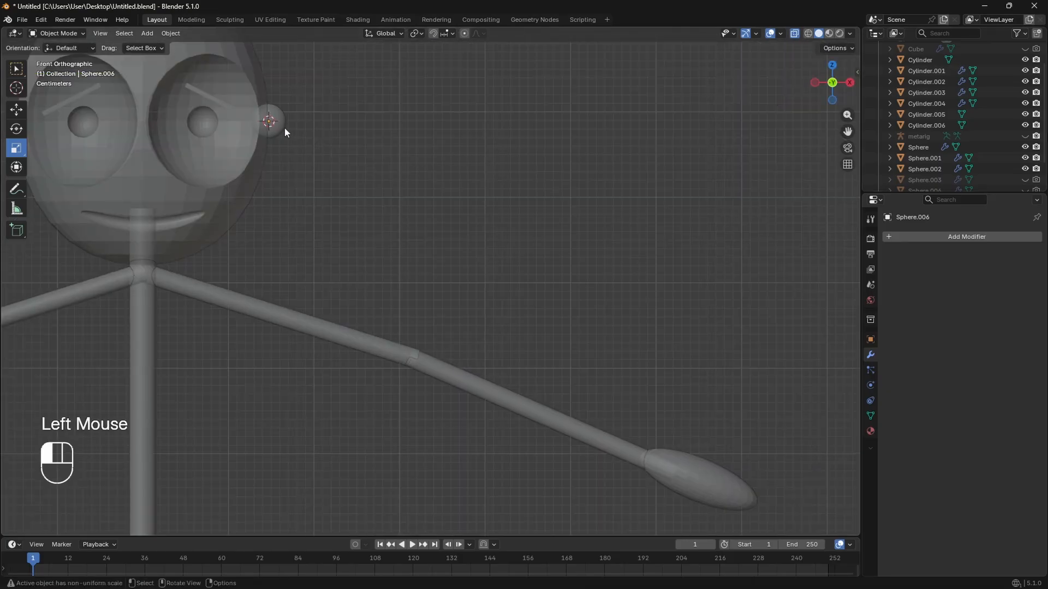
pyautogui.click(284, 129)
pyautogui.moveTo(272, 89); pyautogui.dragTo(267, 63)
pyautogui.scroll(-2, 338, 169)
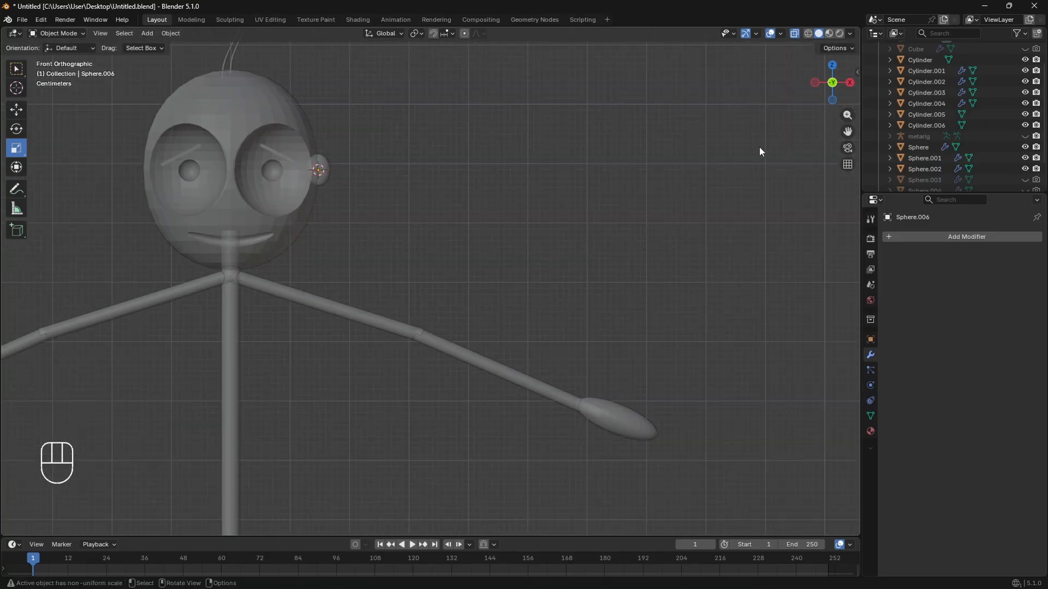
# Add a Mirror modifier on the X axis to the ear, using the head Sphere as mirror object.
pyautogui.moveTo(847, 132); pyautogui.dragTo(1000, 123)
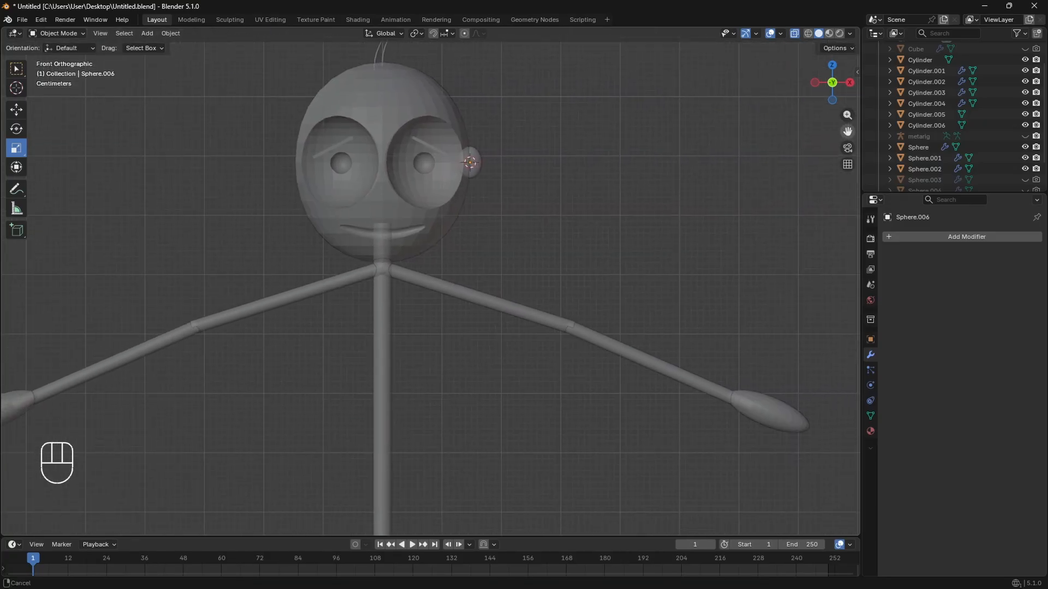
pyautogui.click(478, 165)
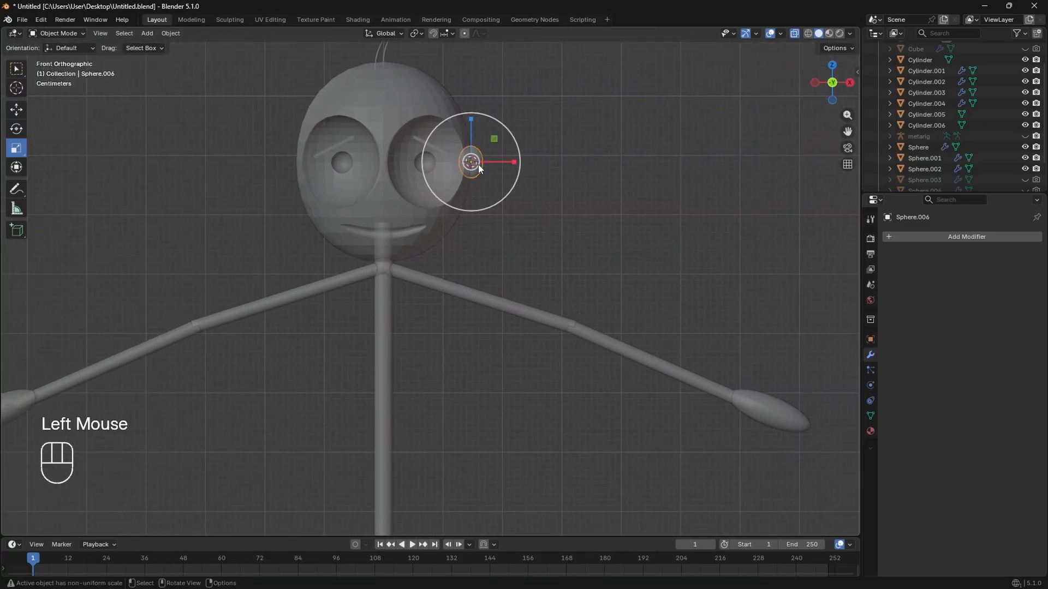
pyautogui.click(930, 237)
pyautogui.click(985, 273)
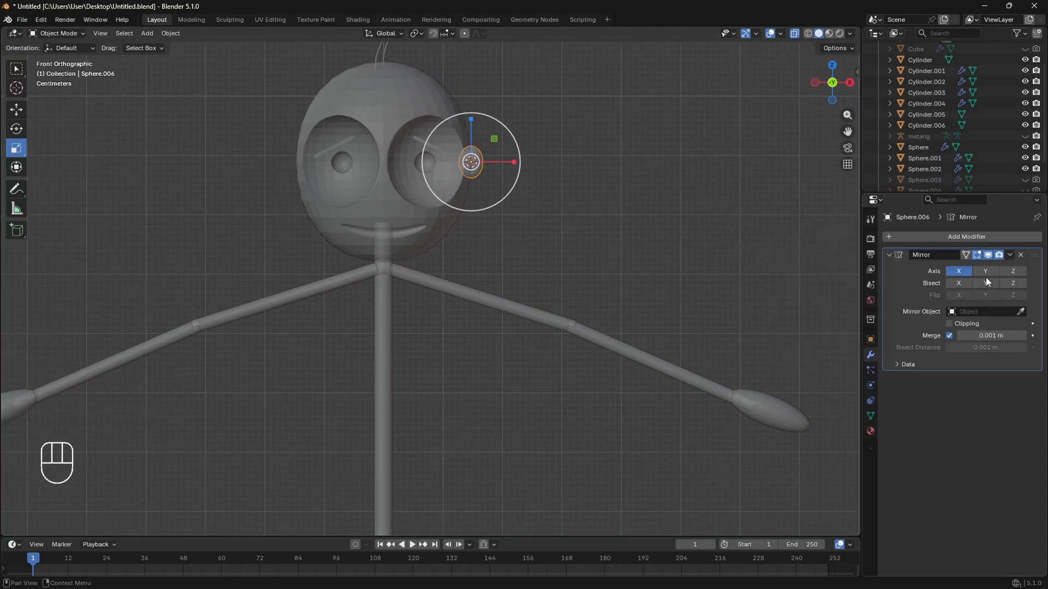
pyautogui.click(1021, 312)
pyautogui.click(418, 88)
pyautogui.click(633, 235)
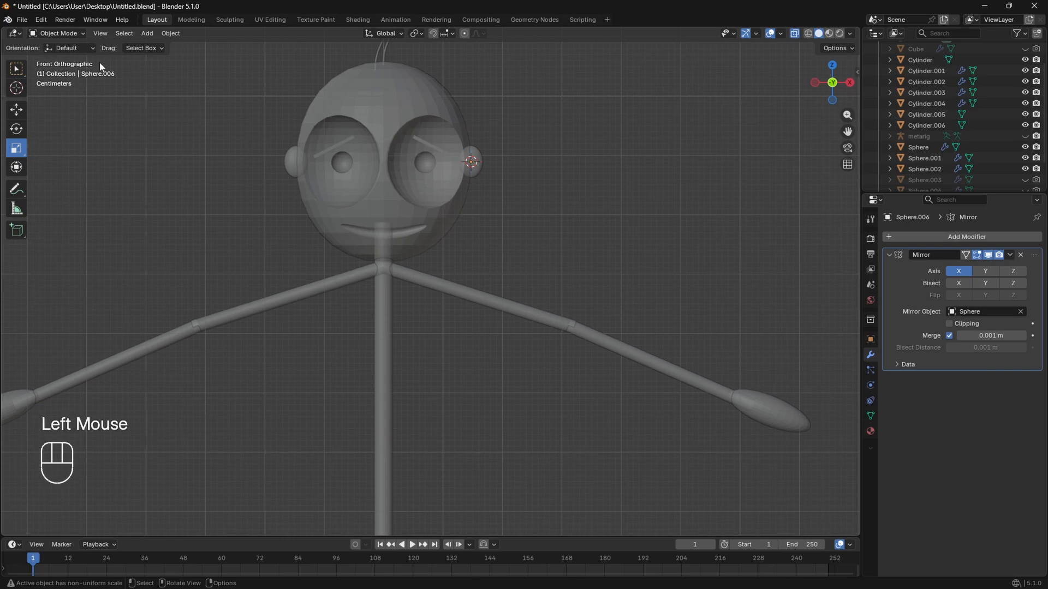
# Render the current frame to check the character's line art, and close the render.
pyautogui.click(65, 20)
pyautogui.click(82, 32)
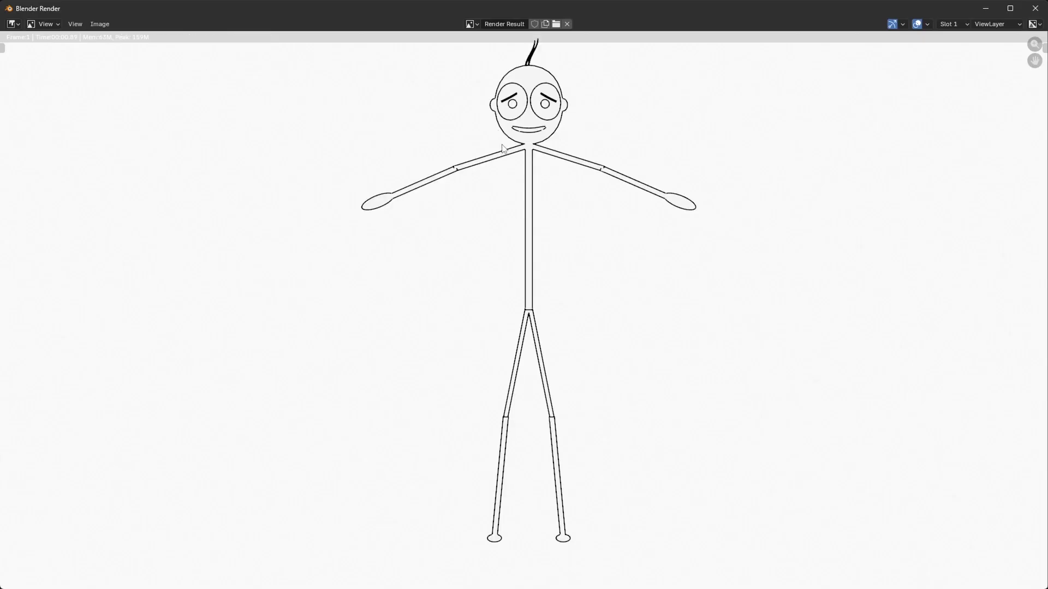
pyautogui.press('Escape')
# Show the metarig in the front view with X-ray on and switch it to Edit Mode.
pyautogui.click(618, 337)
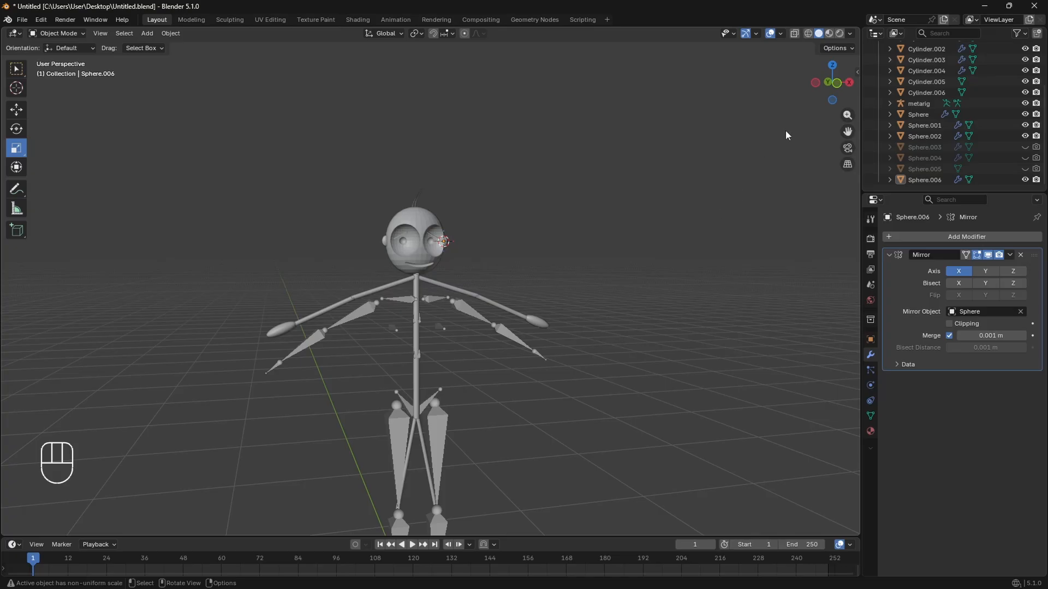
pyautogui.click(836, 83)
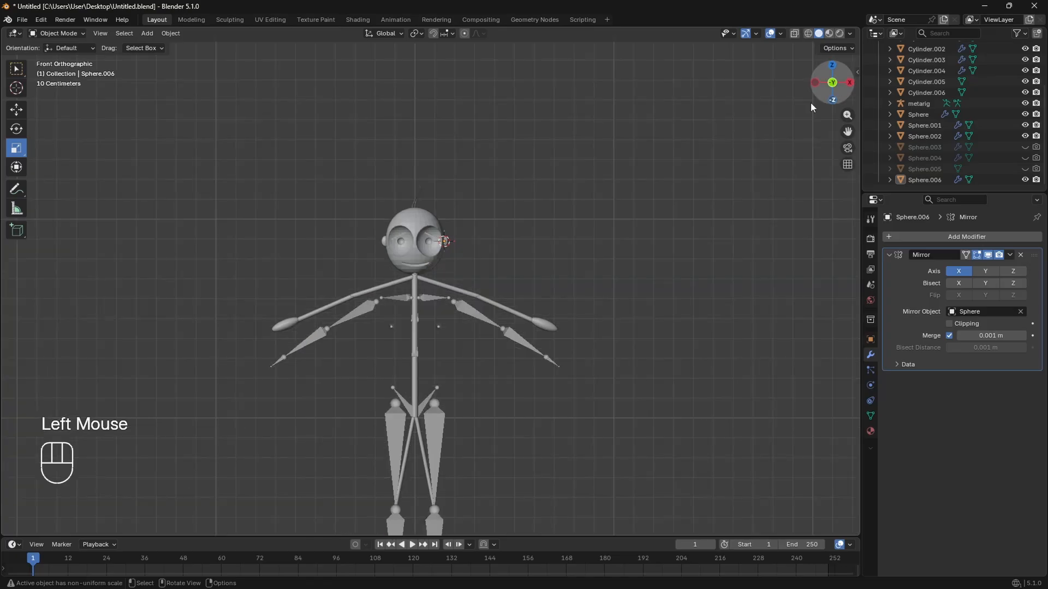
pyautogui.click(794, 35)
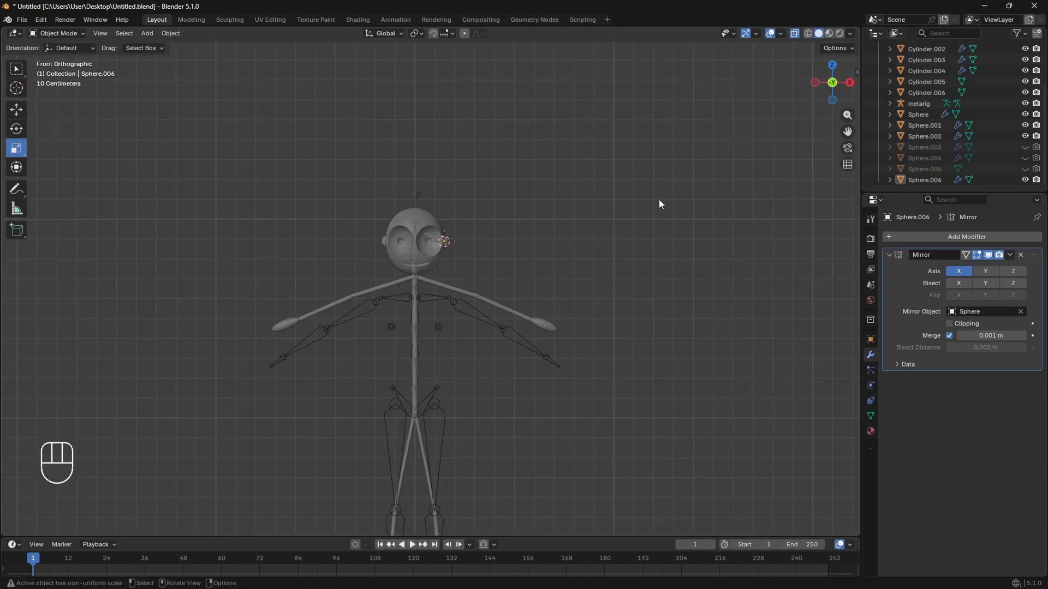
pyautogui.click(431, 304)
pyautogui.click(65, 34)
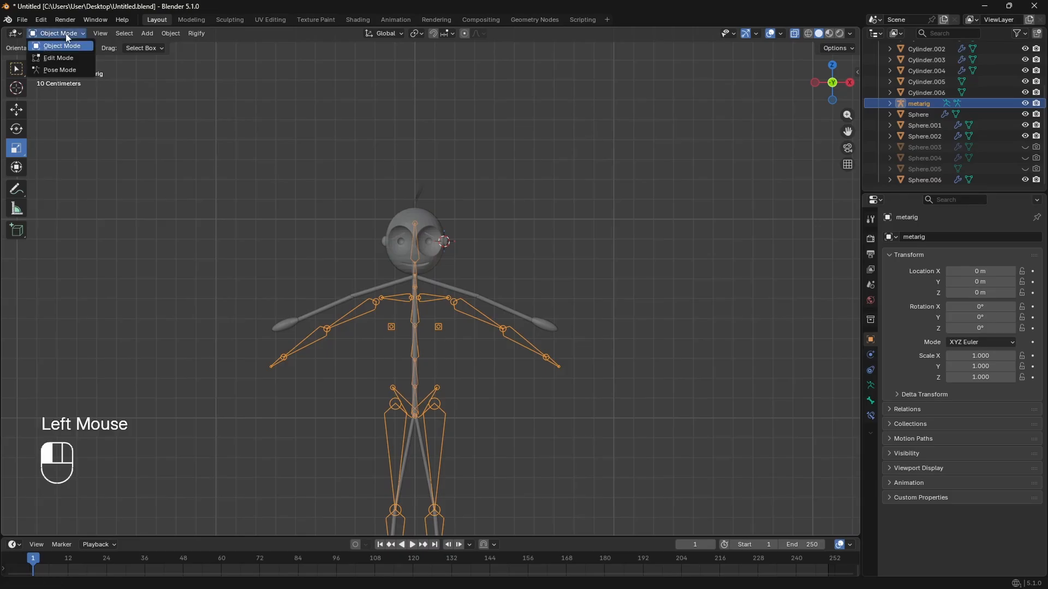
pyautogui.click(64, 59)
pyautogui.scroll(2, 732, 194)
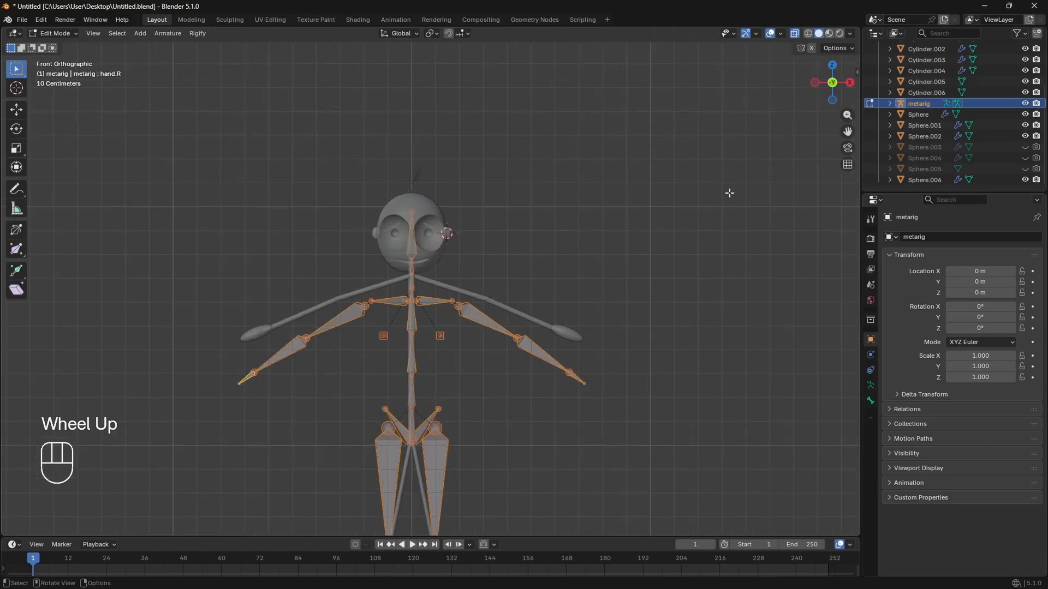
pyautogui.moveTo(847, 130); pyautogui.dragTo(723, 230)
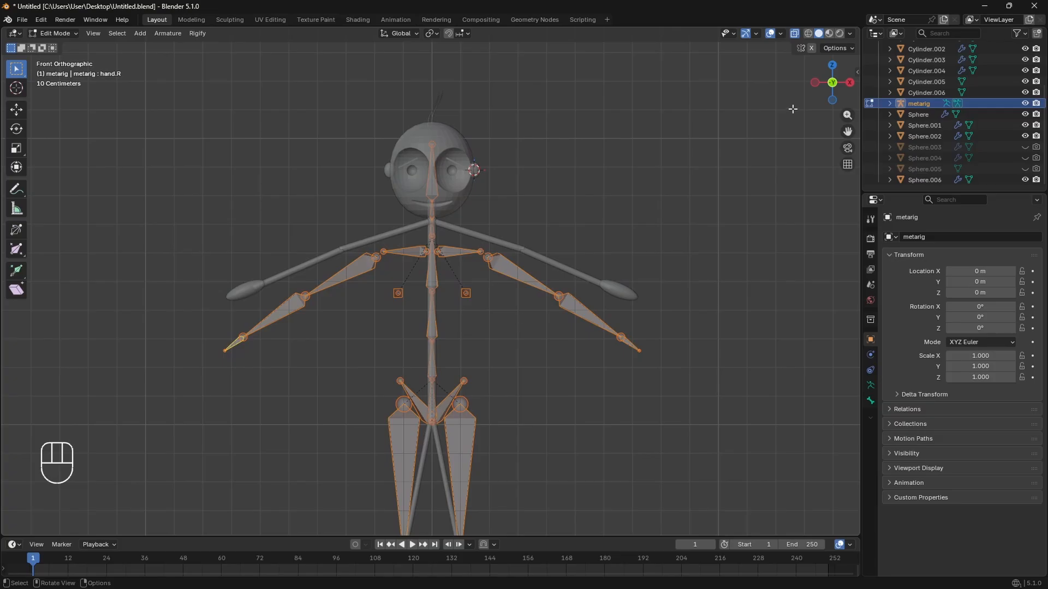
# Delete the two breast bones and the two flared pelvis bones from the metarig, with X-axis mirroring on.
pyautogui.click(466, 294)
pyautogui.press('x')
pyautogui.click(468, 298)
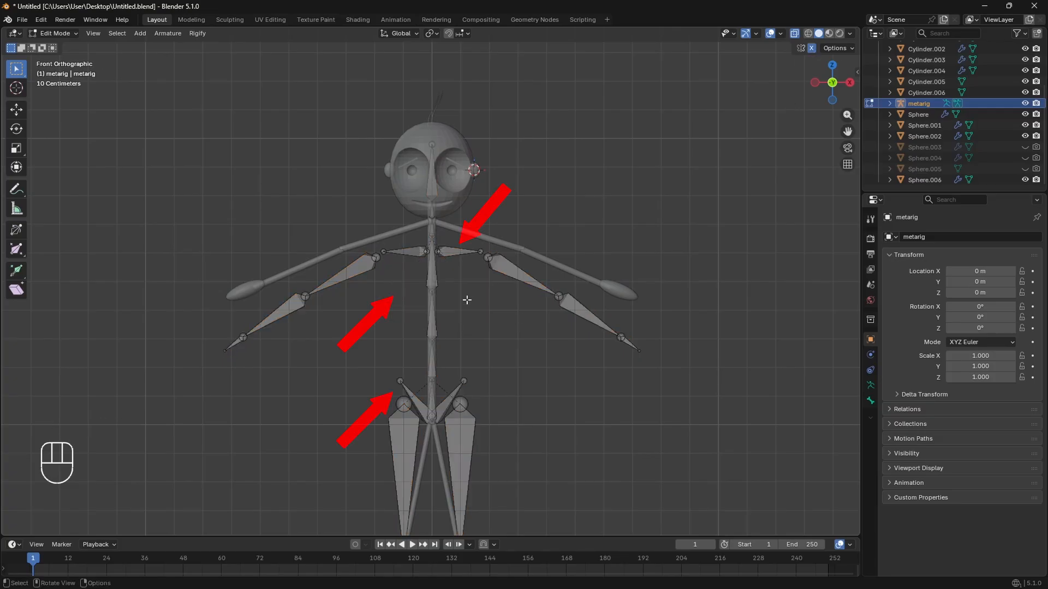
pyautogui.press('x')
pyautogui.click(449, 408)
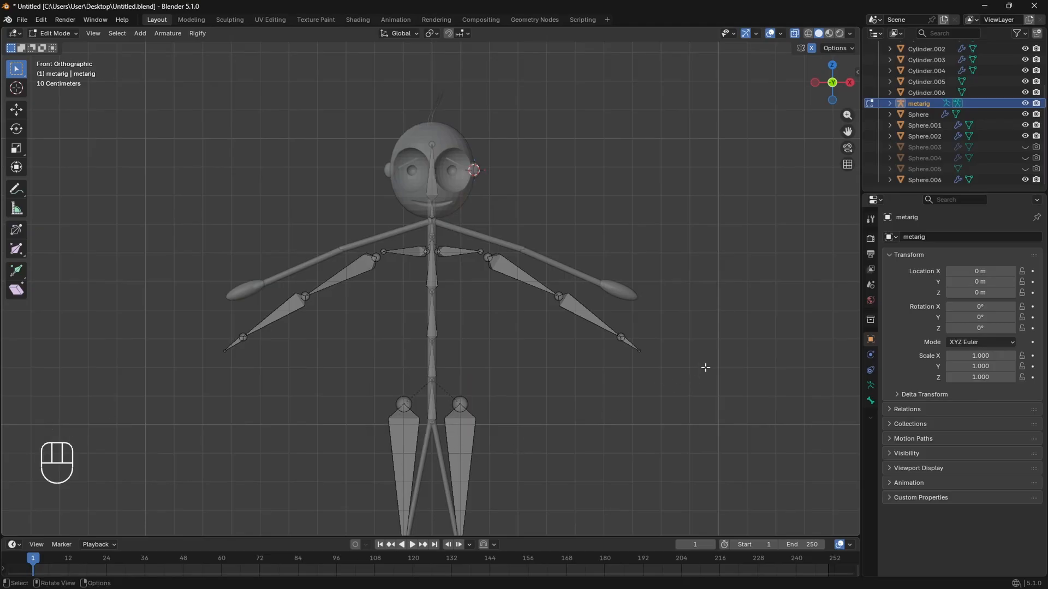
# Move the metarig's head, arm and upper spine bones up along Z until the shoulder bones reach the character's shoulders.
pyautogui.moveTo(705, 368); pyautogui.dragTo(129, 94)
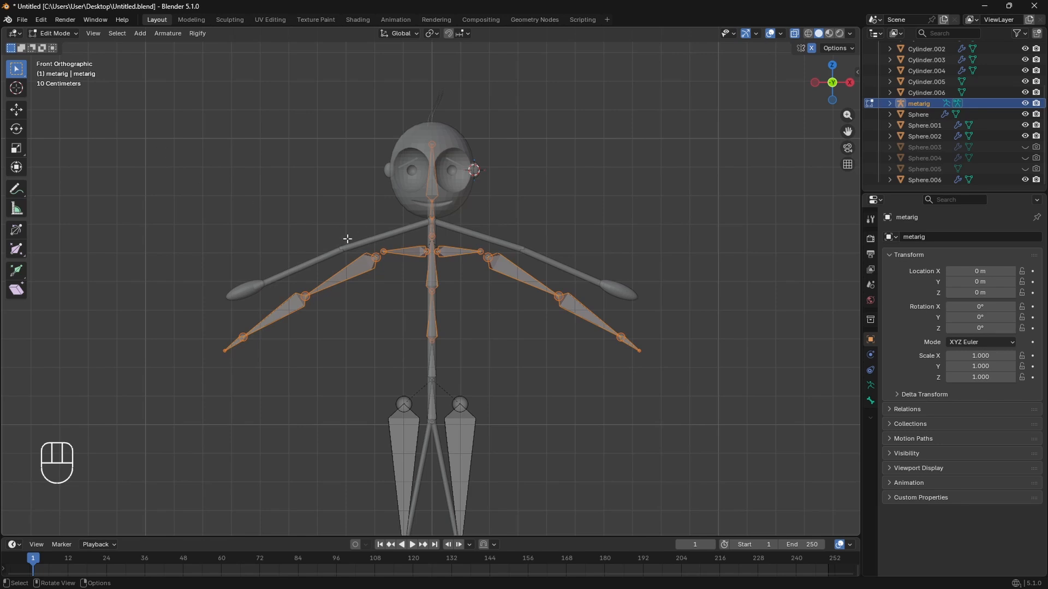
pyautogui.click(17, 109)
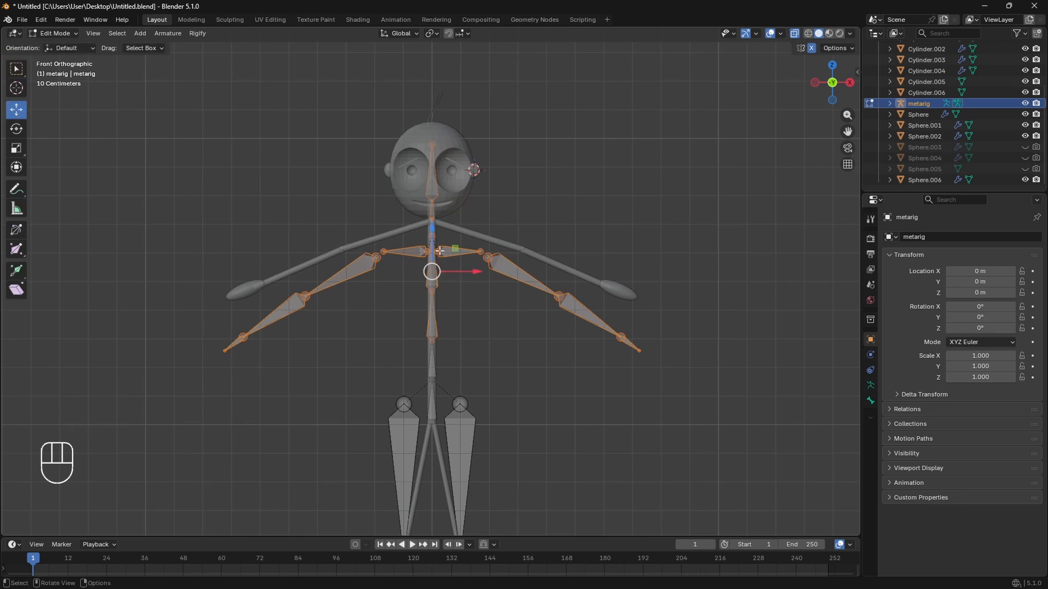
pyautogui.moveTo(432, 234); pyautogui.dragTo(479, 213)
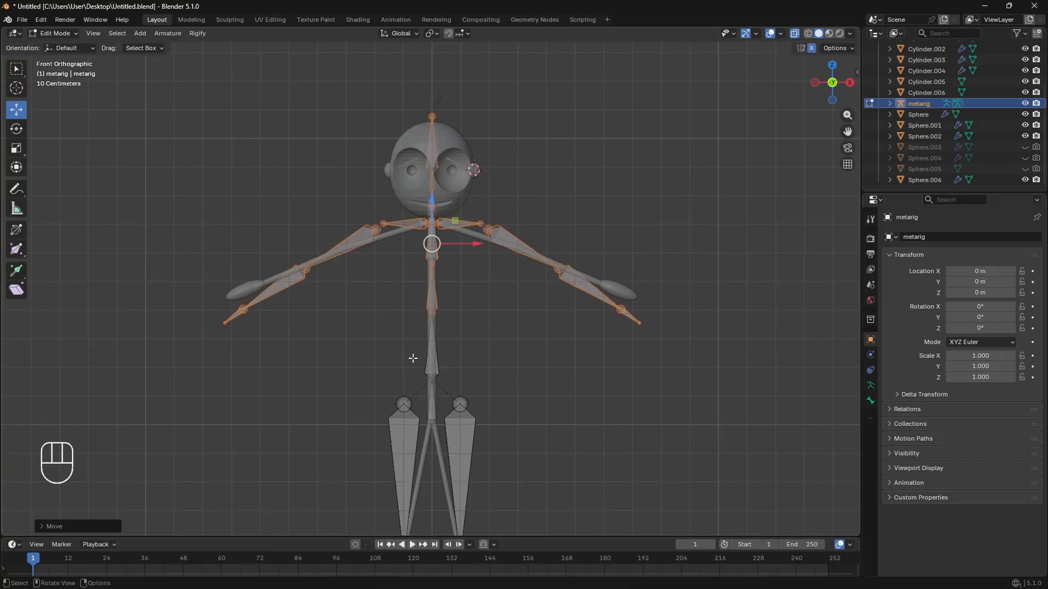
pyautogui.moveTo(846, 133); pyautogui.dragTo(529, 181)
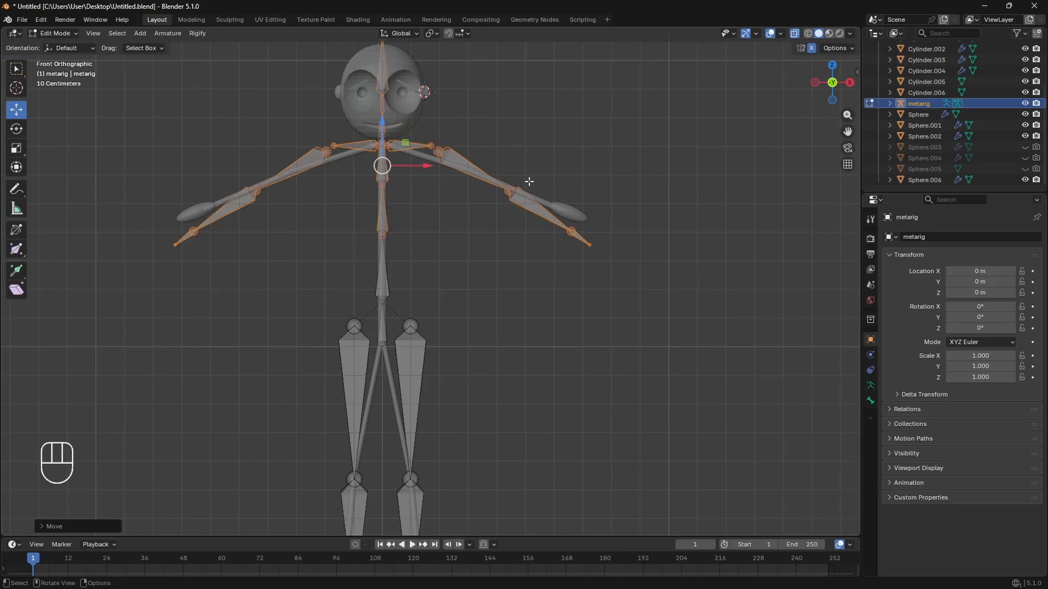
# Delete the two shoulder bones between the spine and the upper arms from the metarig.
pyautogui.click(366, 146)
pyautogui.press('x')
pyautogui.click(385, 155)
# Move the lower ends of the metarig's shin bones along X onto the character's ankles.
pyautogui.moveTo(848, 132); pyautogui.dragTo(847, 133)
pyautogui.moveTo(376, 497); pyautogui.dragTo(293, 425)
pyautogui.moveTo(392, 467); pyautogui.dragTo(378, 469)
pyautogui.scroll(2, 377, 467)
pyautogui.moveTo(849, 134); pyautogui.dragTo(856, 32)
pyautogui.scroll(4, 388, 351)
pyautogui.moveTo(253, 244); pyautogui.dragTo(253, 237)
pyautogui.scroll(-2, 339, 256)
pyautogui.click(312, 244)
pyautogui.moveTo(349, 241); pyautogui.dragTo(354, 242)
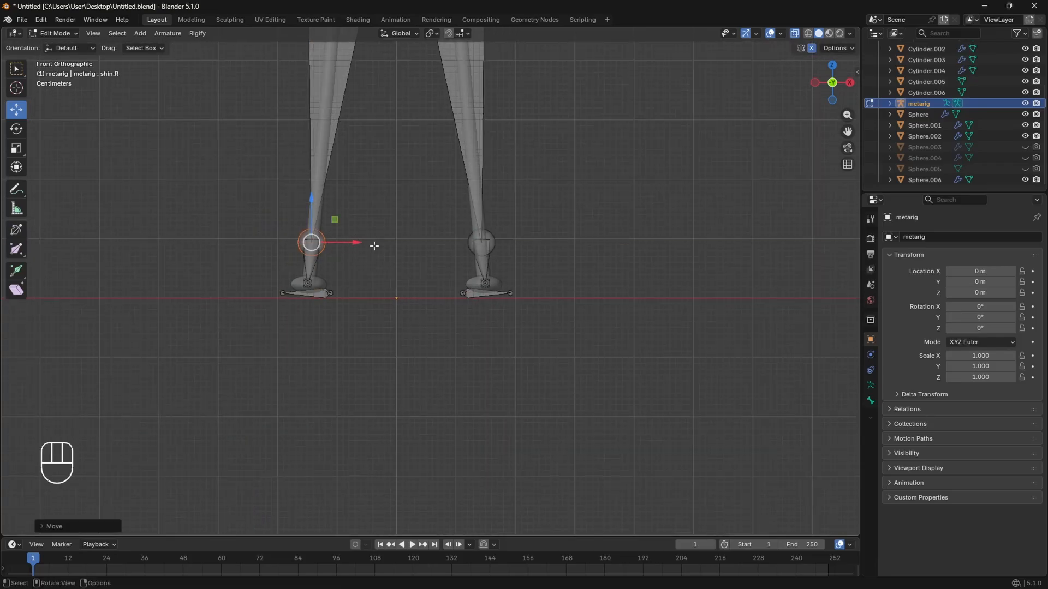
# Move the metarig's knee joints along X to line up with the knees of the character's legs.
pyautogui.moveTo(848, 131); pyautogui.dragTo(825, 418)
pyautogui.click(316, 266)
pyautogui.moveTo(344, 269); pyautogui.dragTo(173, 245)
pyautogui.scroll(5, 344, 265)
pyautogui.scroll(-5, 522, 227)
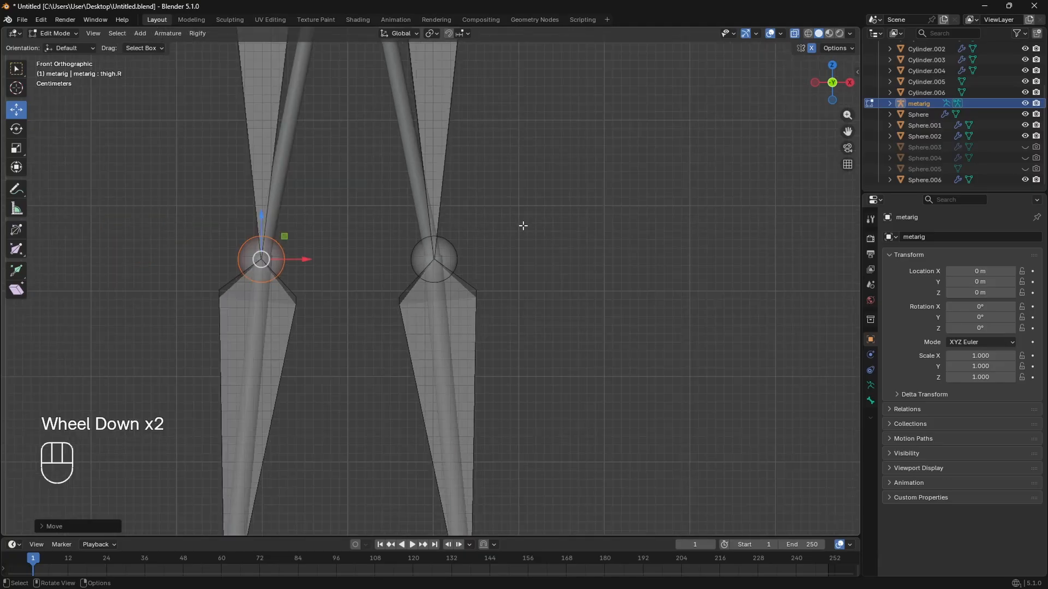
# Move the upper ends of the thigh bones down and inward until they meet at the base of the character's torso.
pyautogui.moveTo(847, 131); pyautogui.dragTo(834, 284)
pyautogui.click(326, 201)
pyautogui.moveTo(332, 155); pyautogui.dragTo(331, 190)
pyautogui.moveTo(375, 232); pyautogui.dragTo(404, 232)
pyautogui.scroll(5, 395, 229)
pyautogui.moveTo(294, 159); pyautogui.dragTo(313, 159)
pyautogui.moveTo(843, 131); pyautogui.dragTo(873, 393)
pyautogui.scroll(-2, 582, 166)
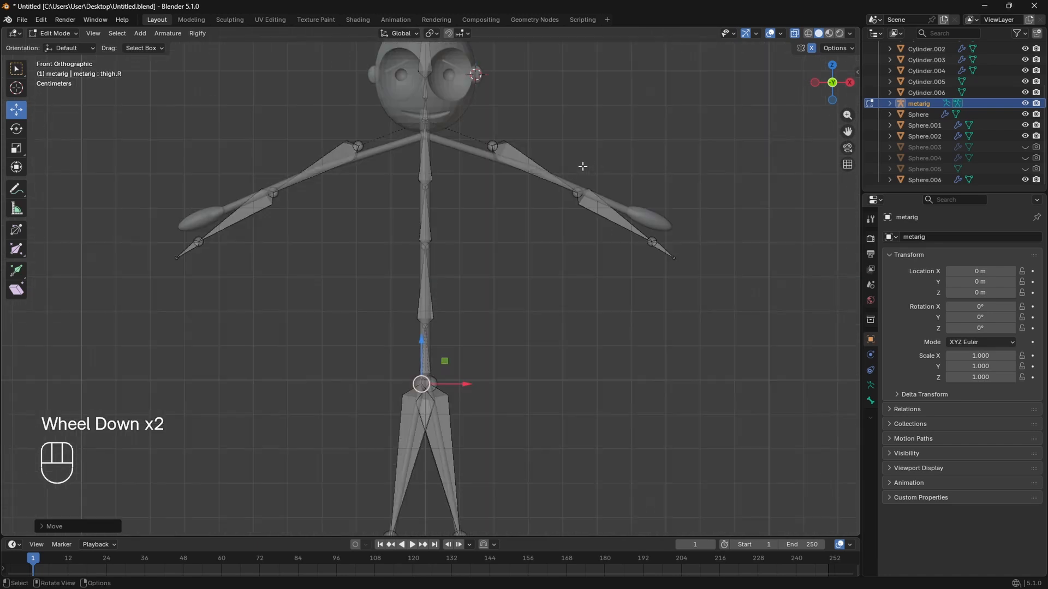
# Move the upper arm bone's shoulder end beside the spine and its elbow joint onto the bend of the character's arm.
pyautogui.moveTo(847, 131); pyautogui.dragTo(861, 163)
pyautogui.click(375, 178)
pyautogui.press('g')
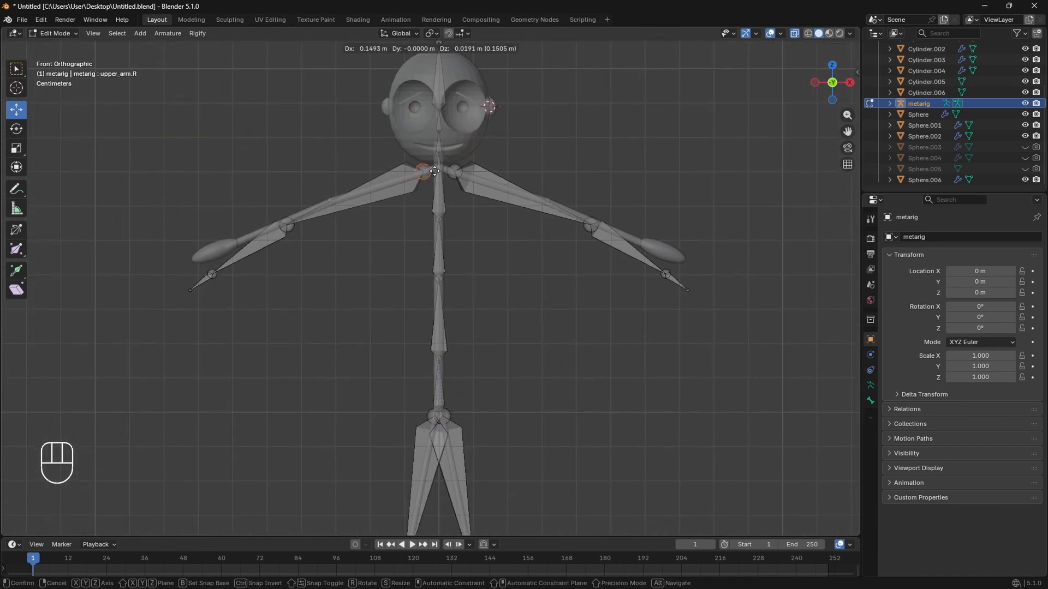
pyautogui.click(428, 171)
pyautogui.click(293, 224)
pyautogui.press('g')
pyautogui.click(334, 201)
# Move the wrist joint to the character's wrist and the hand bone's end to the tip of the hand mesh.
pyautogui.click(213, 272)
pyautogui.press('g')
pyautogui.click(235, 241)
pyautogui.click(190, 292)
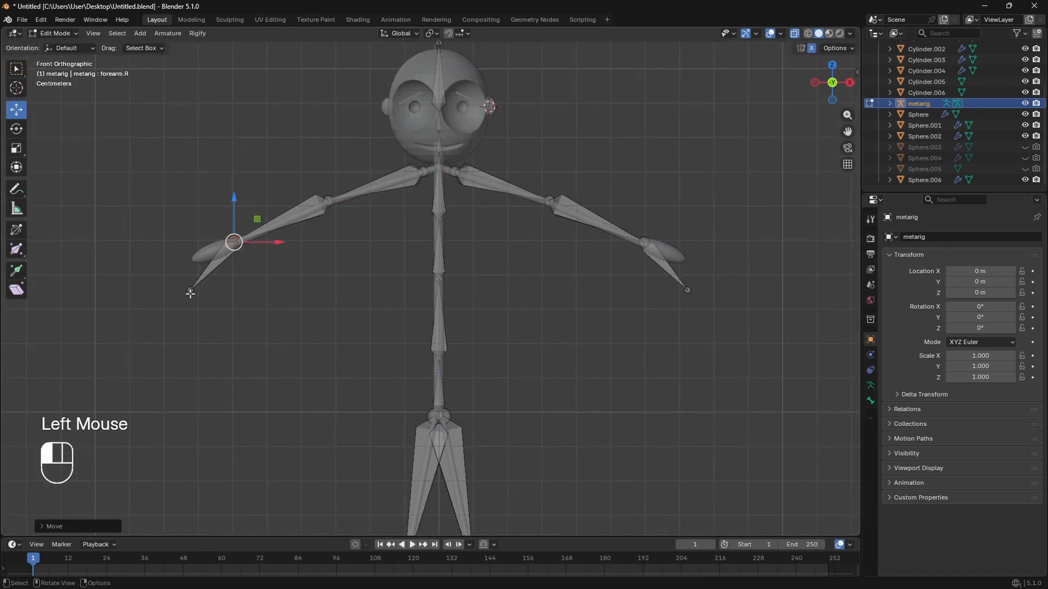
pyautogui.press('g')
pyautogui.keyDown('alt'); pyautogui.scroll(6, 194, 263); pyautogui.keyUp('alt')
pyautogui.click(197, 275)
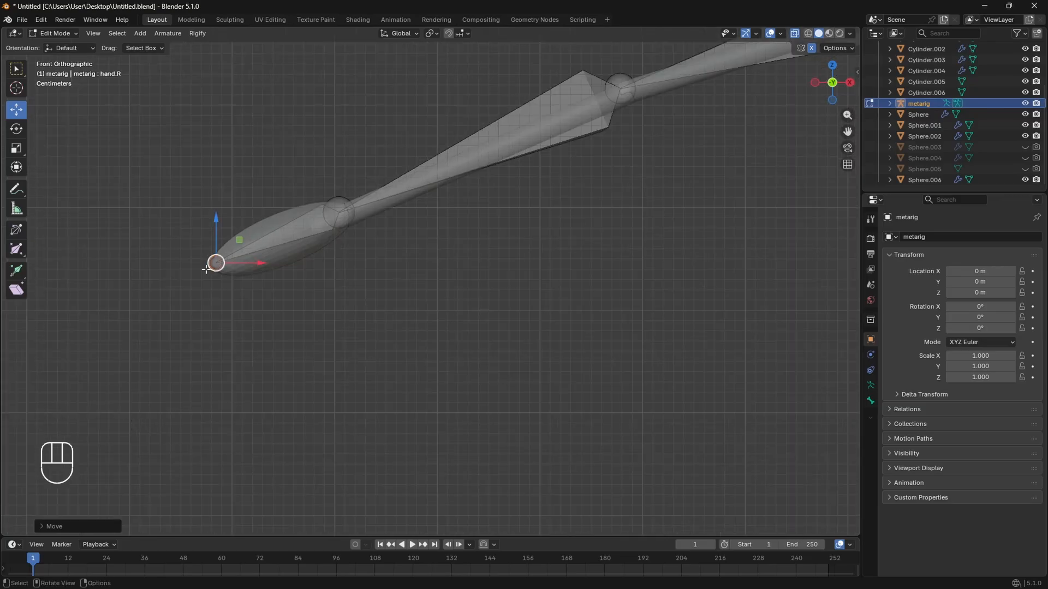
# Fine-tune the wrist joint to the inner end of the hand mesh and centre the elbow joint in the arm.
pyautogui.click(339, 213)
pyautogui.press('g')
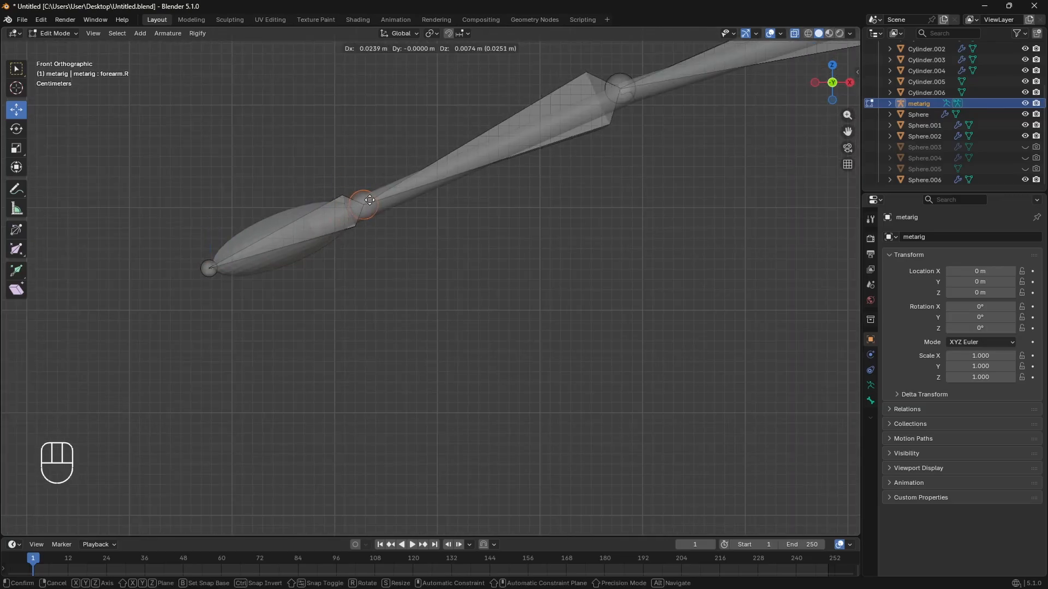
pyautogui.click(363, 205)
pyautogui.click(622, 89)
pyautogui.press('g')
pyautogui.click(626, 94)
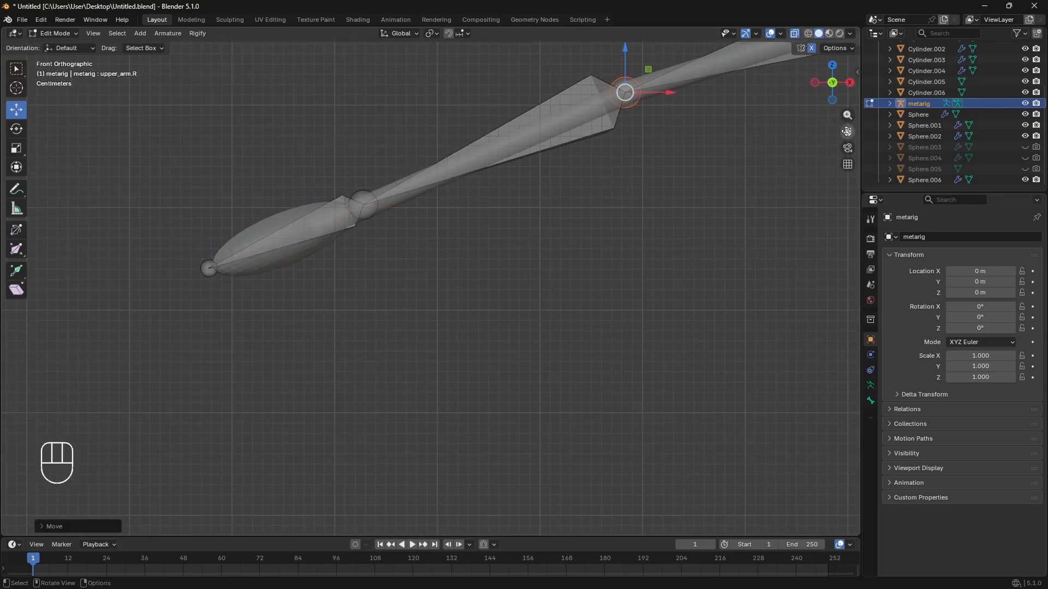
# Move the upper arm bone's shoulder end further inward and up to the base of the neck, where the arms meet.
pyautogui.moveTo(846, 132); pyautogui.dragTo(359, 258)
pyautogui.click(414, 131)
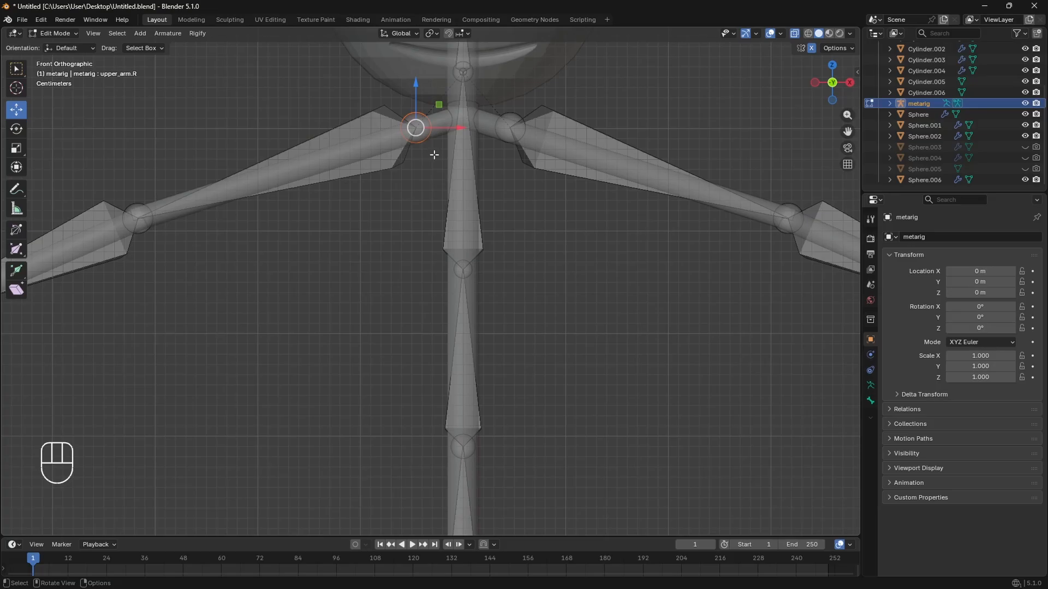
pyautogui.press('g')
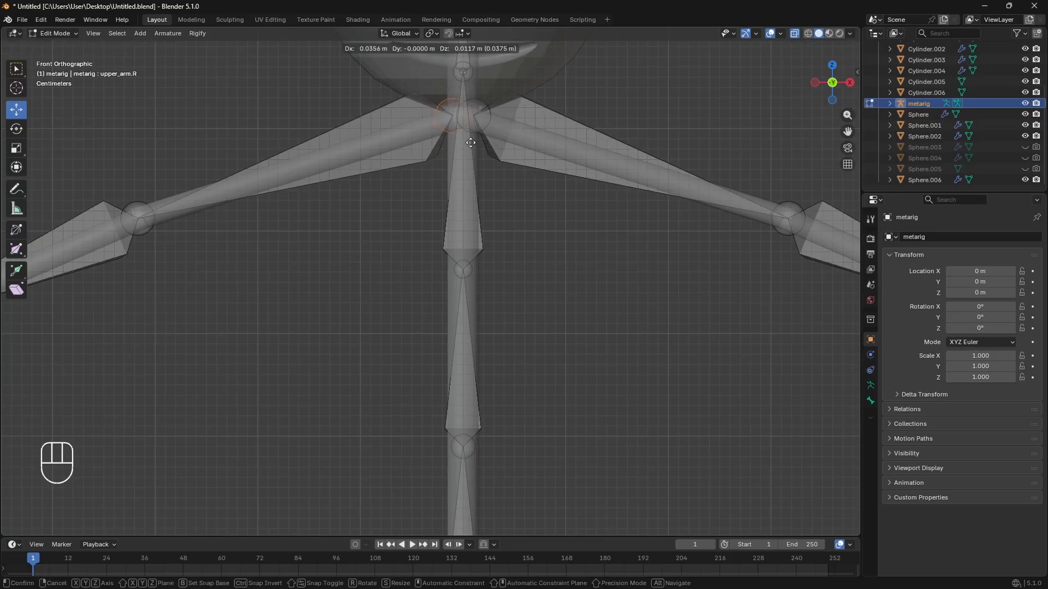
pyautogui.click(470, 142)
pyautogui.scroll(-2, 470, 142)
pyautogui.scroll(3, 471, 142)
pyautogui.keyDown('shift'); pyautogui.moveTo(529, 116); pyautogui.dragTo(376, 152, button='middle'); pyautogui.keyUp('shift')
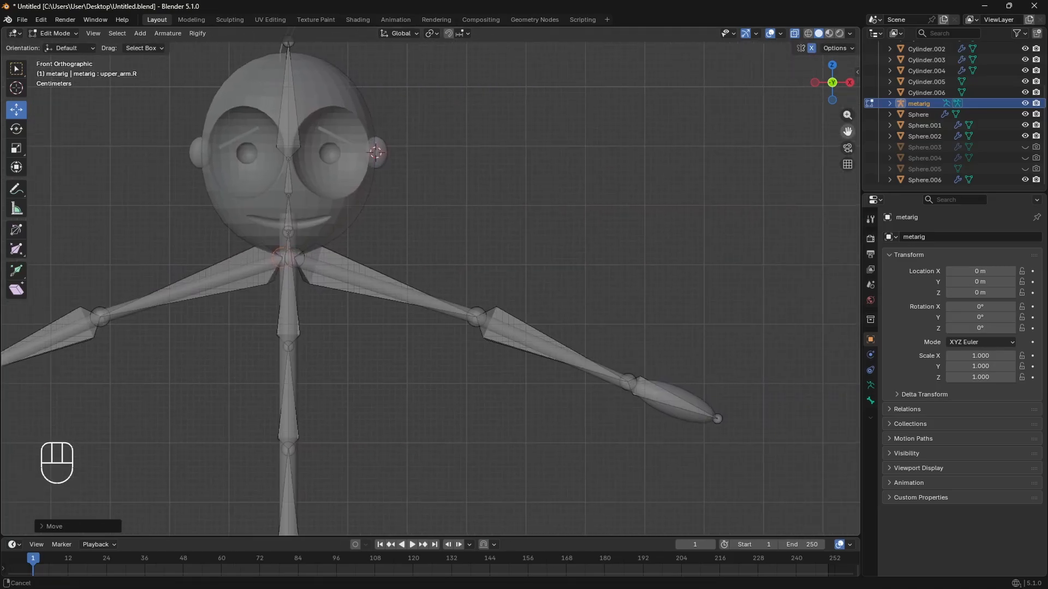
pyautogui.keyDown('shift'); pyautogui.moveTo(436, 524); pyautogui.dragTo(510, 339, button='middle'); pyautogui.keyUp('shift')
pyautogui.scroll(-3, 556, 319)
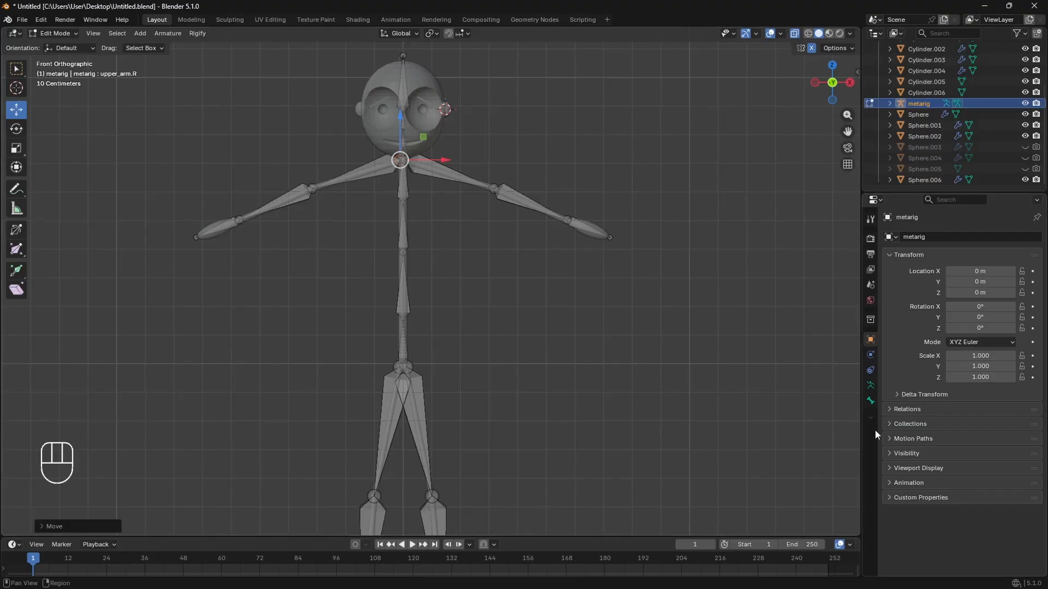
# Set the metarig's viewport display to Stick.
pyautogui.click(867, 385)
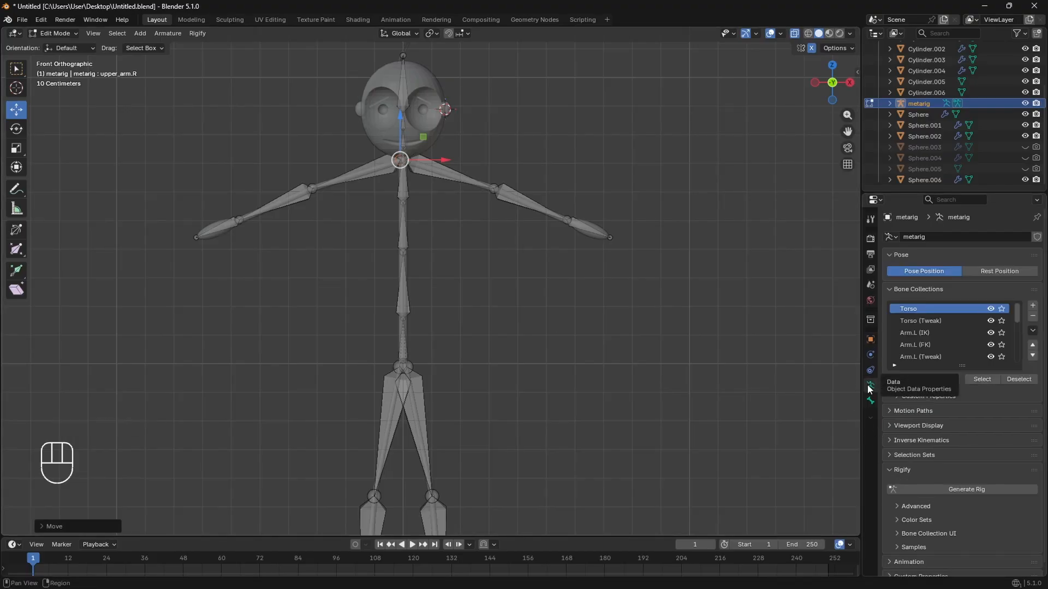
pyautogui.click(920, 426)
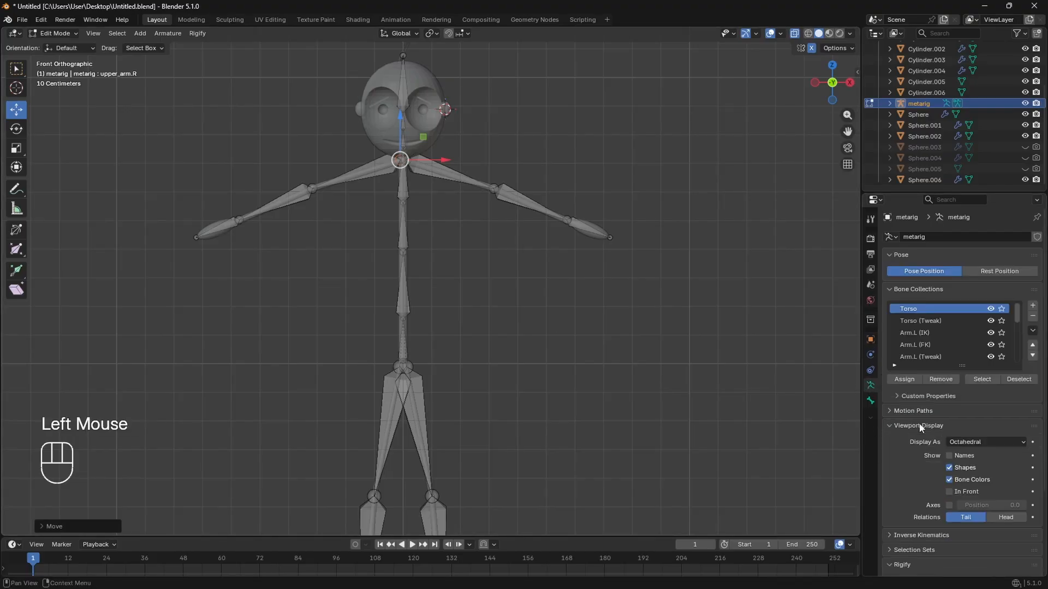
pyautogui.click(961, 441)
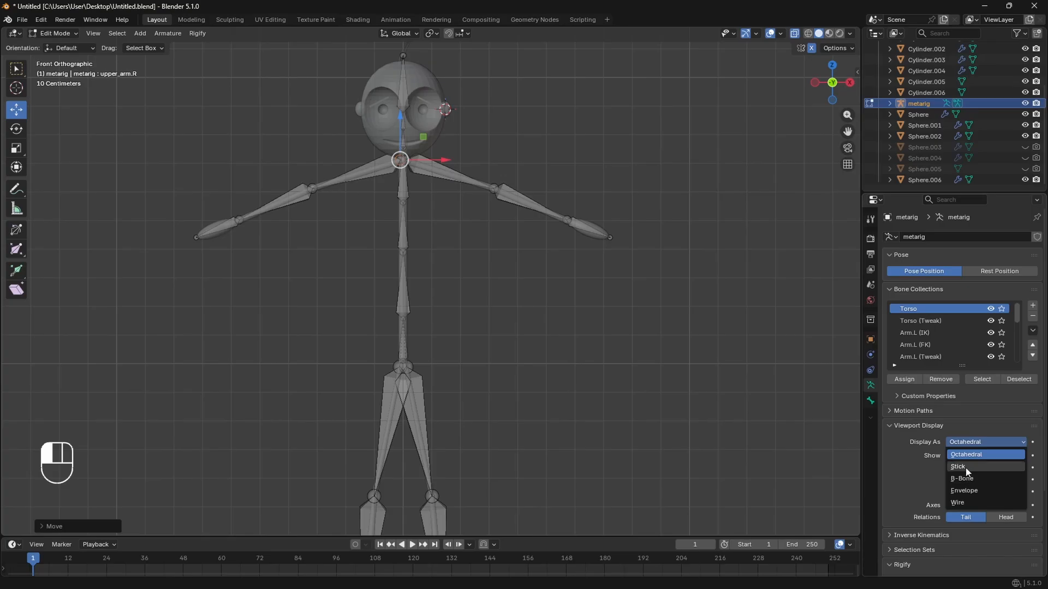
pyautogui.click(964, 461)
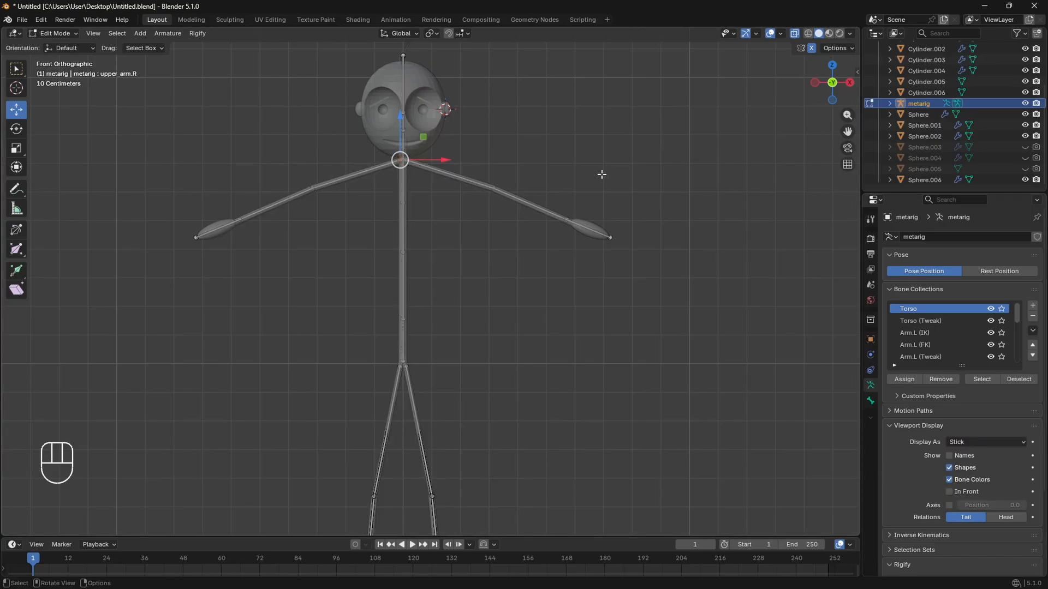
# Dissolve the head bones spine.006 and spine.005 so a single bone runs through the head.
pyautogui.scroll(-2, 597, 264)
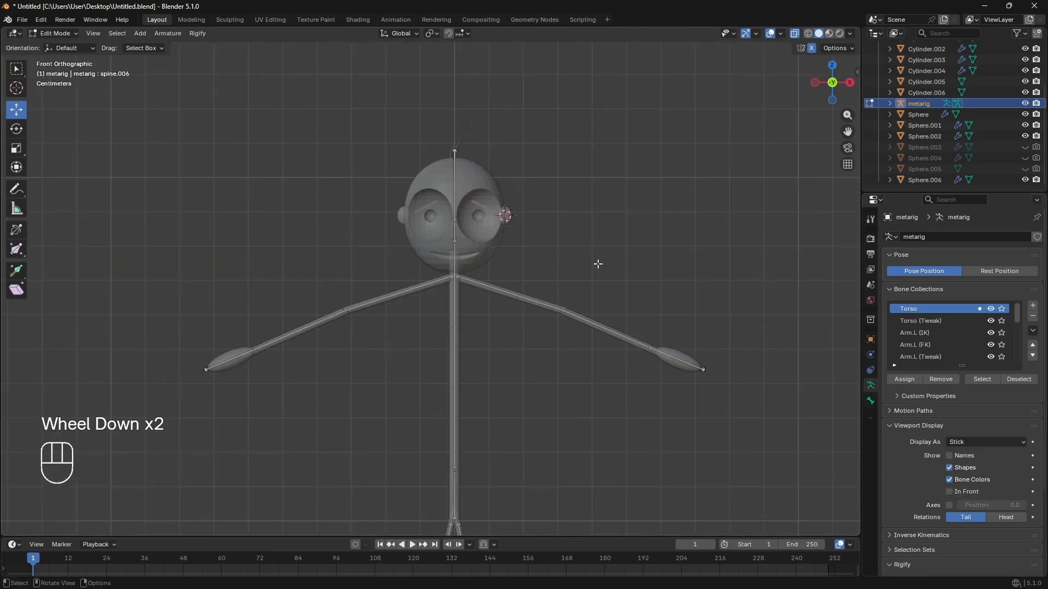
pyautogui.click(457, 189)
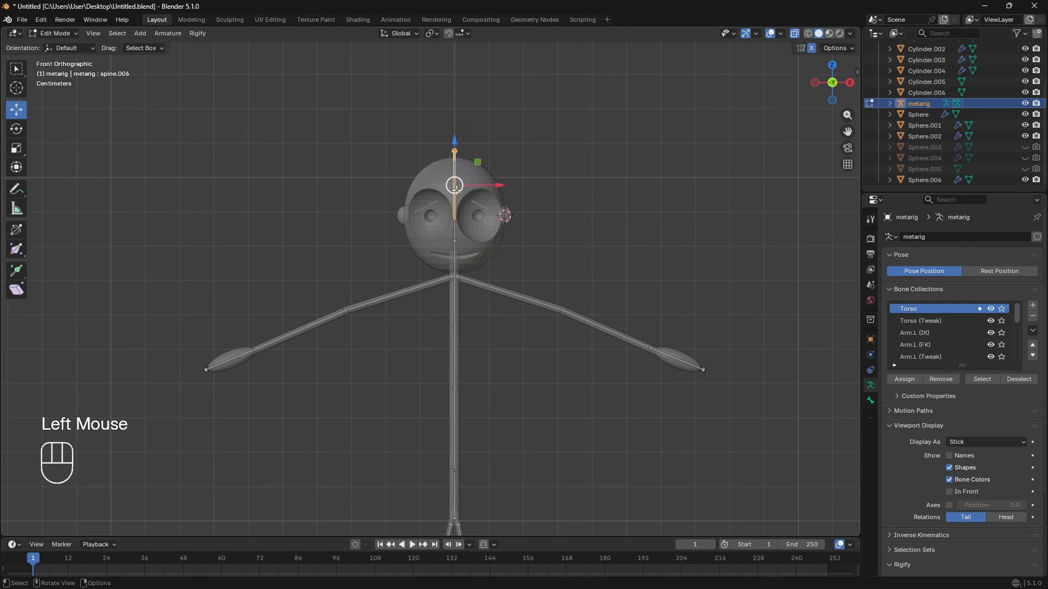
pyautogui.press('x')
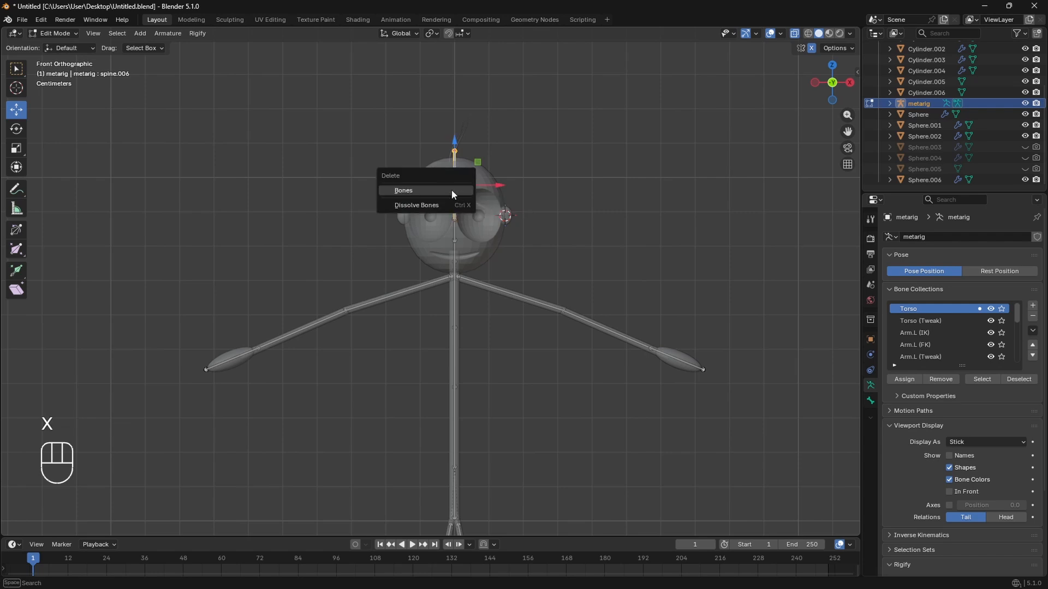
pyautogui.click(417, 205)
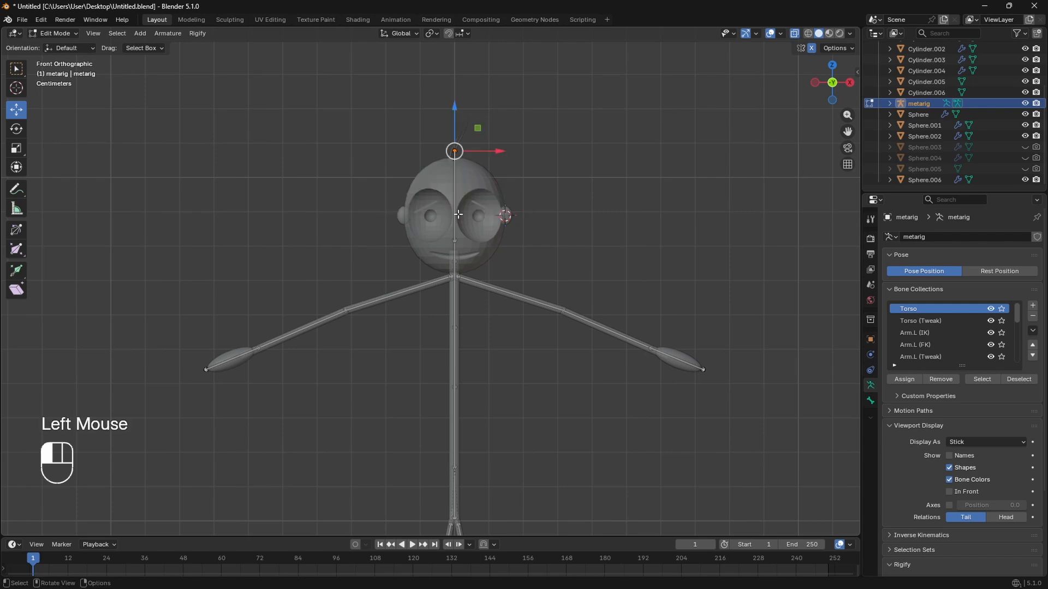
pyautogui.click(457, 213)
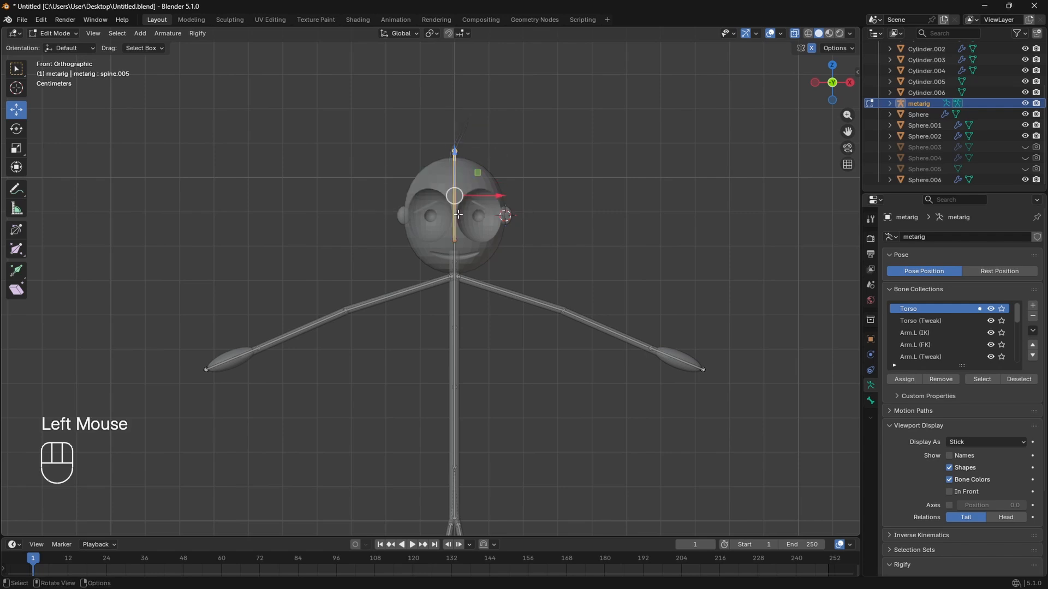
pyautogui.press('x')
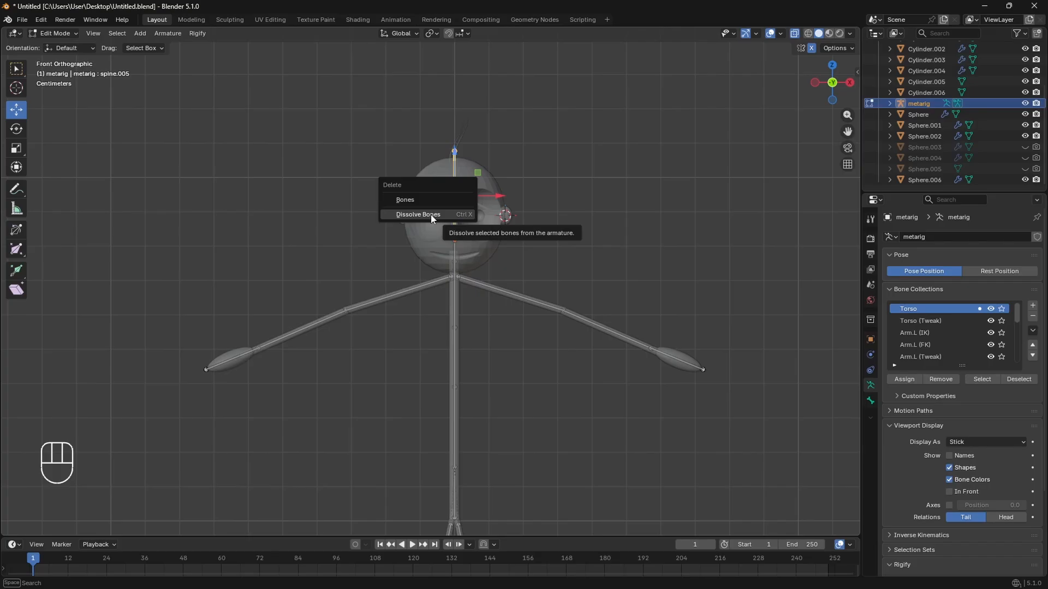
pyautogui.click(431, 216)
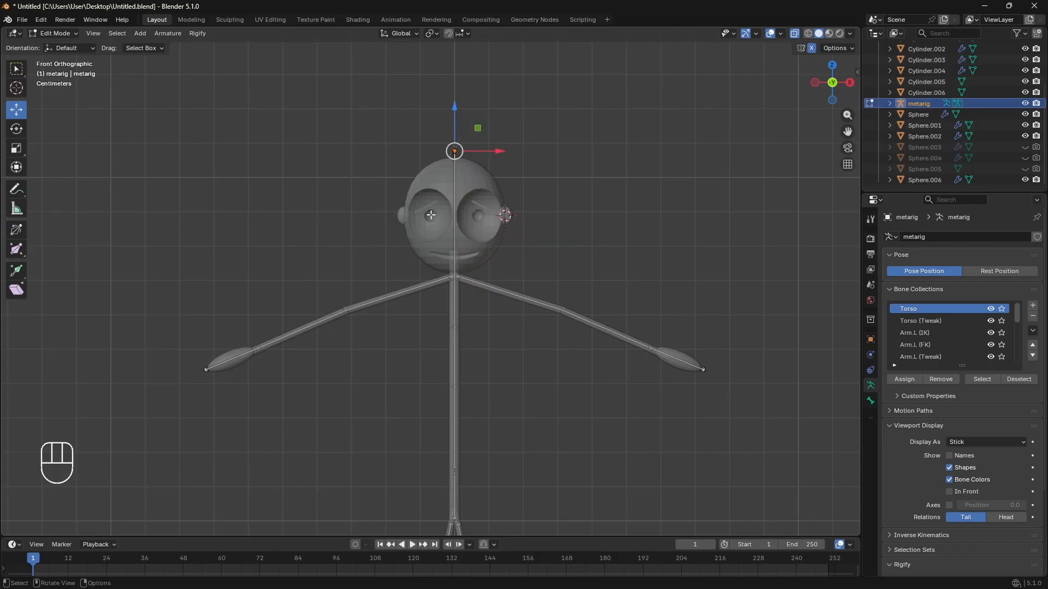
# In the left view, move the neck joint and the head bone's tip along Y to straighten them over the body.
pyautogui.moveTo(478, 267); pyautogui.dragTo(382, 256, button='middle')
pyautogui.click(812, 99)
pyautogui.scroll(3, 437, 239)
pyautogui.click(436, 239)
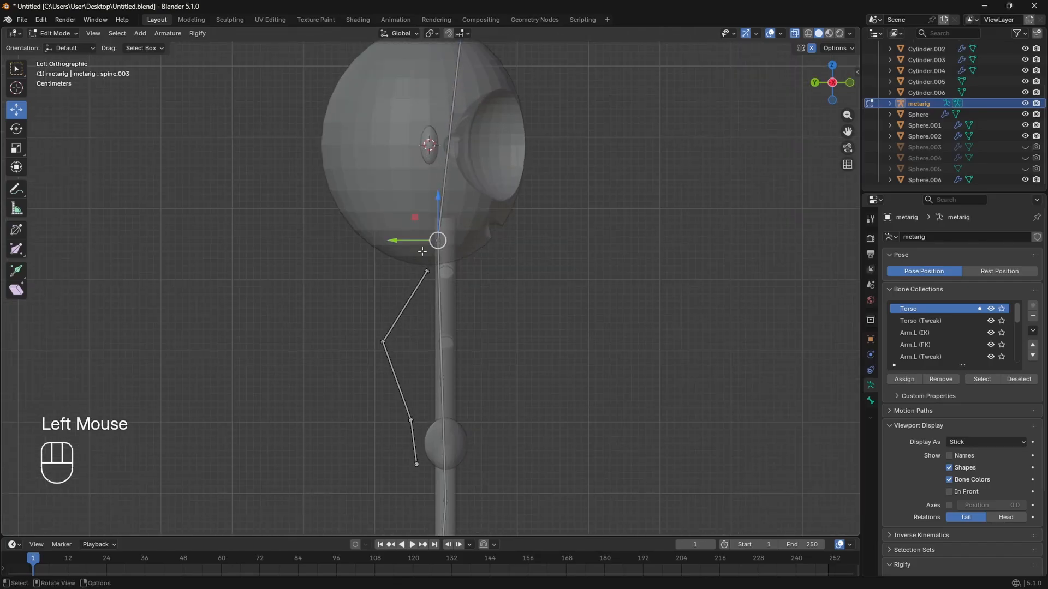
pyautogui.moveTo(394, 238); pyautogui.dragTo(402, 94)
pyautogui.scroll(-2, 461, 98)
pyautogui.scroll(-4, 475, 426)
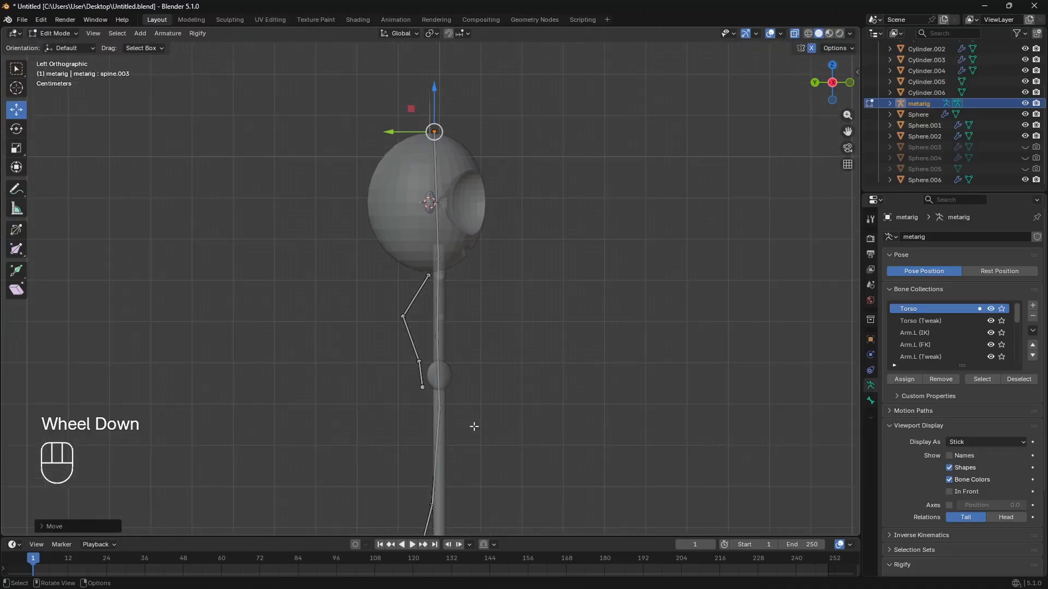
# Move the lower spine joints and the hip joints along Y into the centre of the character's torso.
pyautogui.moveTo(441, 448); pyautogui.dragTo(403, 444)
pyautogui.moveTo(461, 410); pyautogui.dragTo(411, 397)
pyautogui.moveTo(393, 410); pyautogui.dragTo(395, 411)
pyautogui.moveTo(847, 132); pyautogui.dragTo(632, 204)
pyautogui.scroll(2, 367, 344)
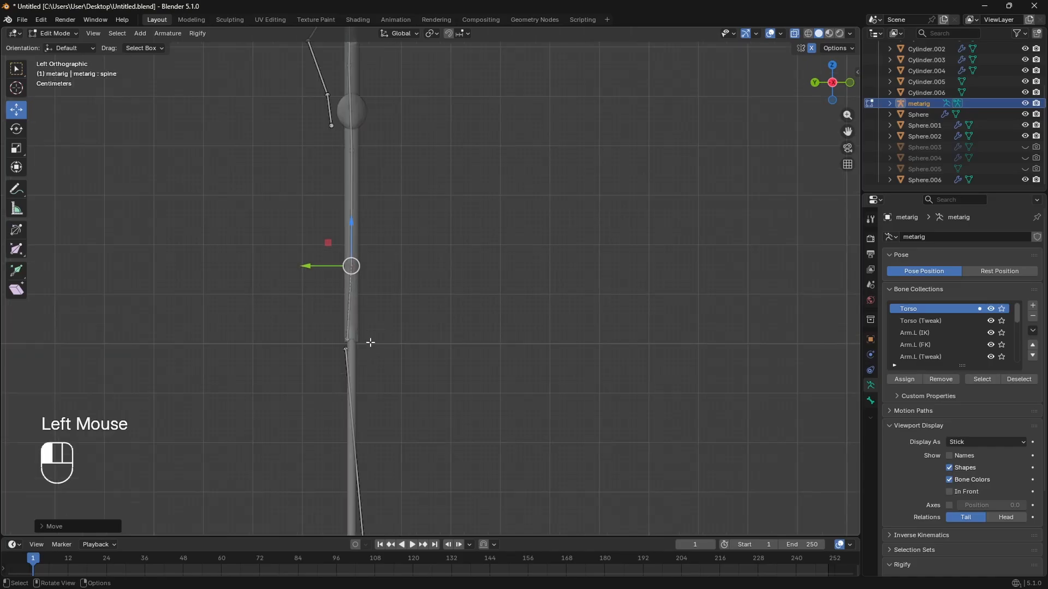
pyautogui.moveTo(330, 354); pyautogui.dragTo(311, 342)
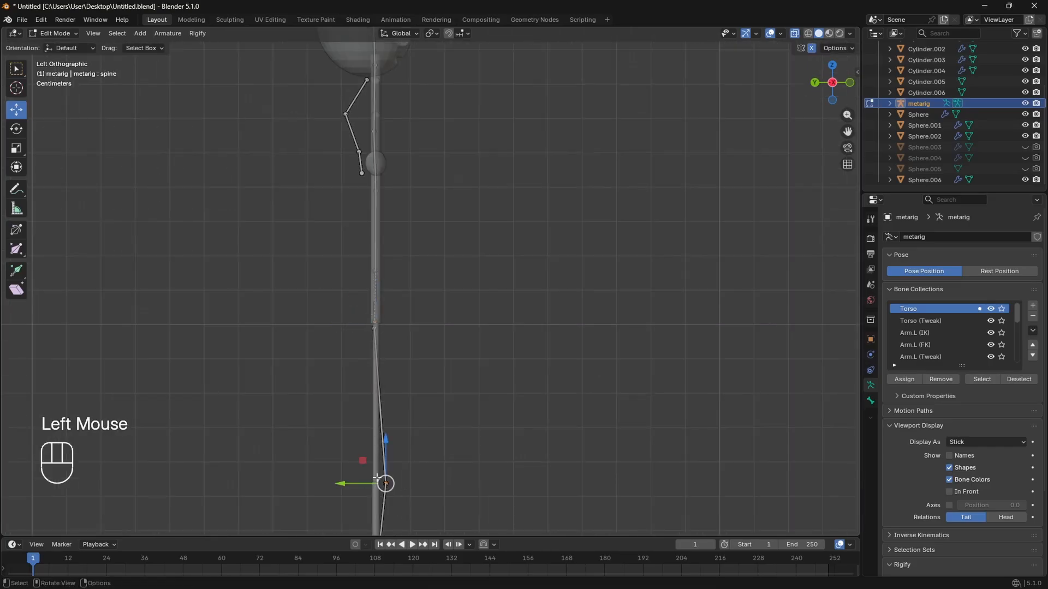
# Move the knee and ankle joints along Y in line with the character's legs.
pyautogui.moveTo(377, 479); pyautogui.dragTo(356, 486)
pyautogui.scroll(-3, 365, 481)
pyautogui.scroll(-2, 484, 456)
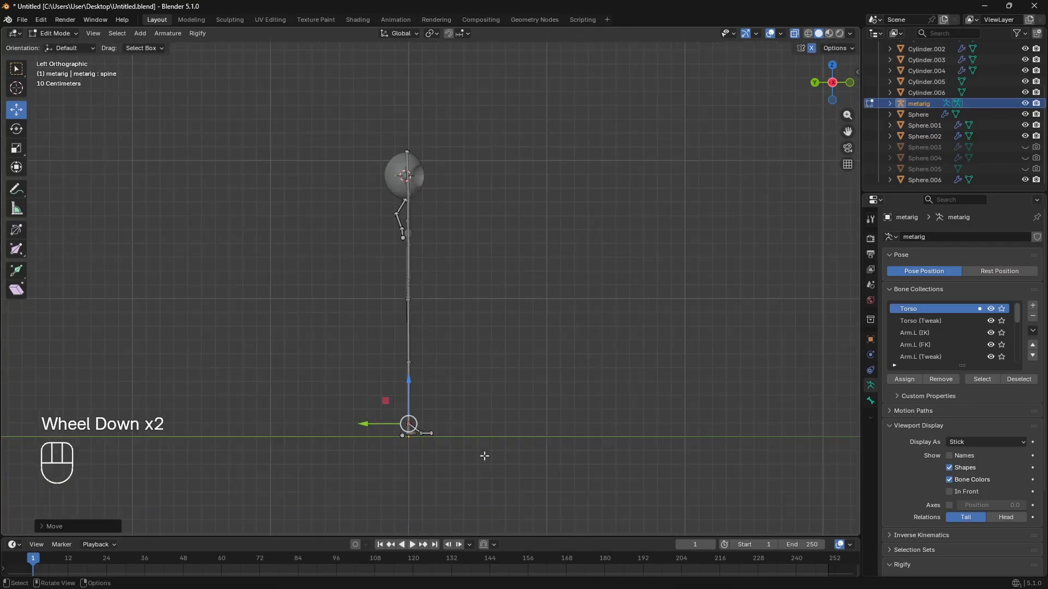
# In the top view, move the elbow, wrist and hand-tip joints along Y onto the centre line of the character's arms.
pyautogui.scroll(1, 483, 456)
pyautogui.moveTo(824, 93); pyautogui.dragTo(821, 158)
pyautogui.click(832, 73)
pyautogui.scroll(1, 394, 220)
pyautogui.click(371, 222)
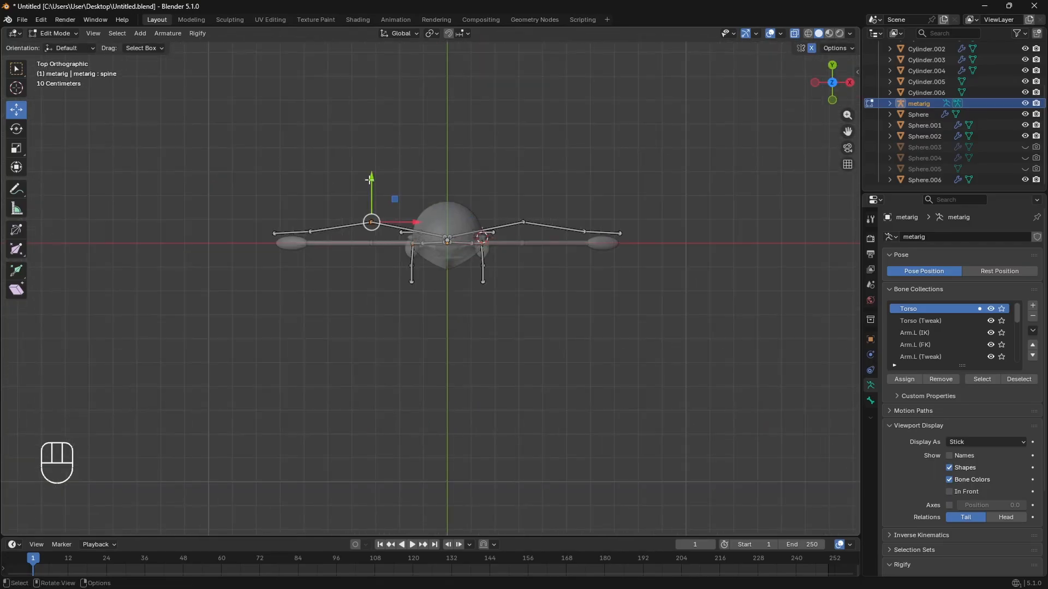
pyautogui.moveTo(371, 183); pyautogui.dragTo(271, 222)
pyautogui.click(311, 231)
pyautogui.click(274, 233)
pyautogui.scroll(2, 314, 225)
pyautogui.click(345, 228)
pyautogui.moveTo(346, 192); pyautogui.dragTo(347, 194)
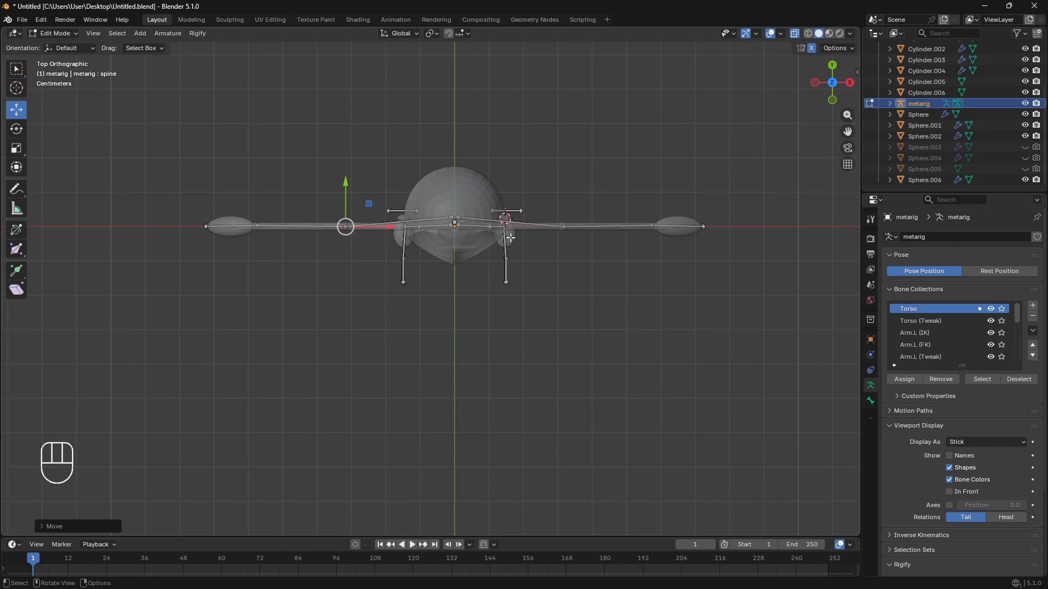
# Move the upper arm's shoulder end into line with the character's arm, and return to the front view.
pyautogui.moveTo(511, 237); pyautogui.dragTo(402, 155, button='middle')
pyautogui.click(517, 88)
pyautogui.moveTo(564, 86); pyautogui.dragTo(551, 87)
pyautogui.moveTo(537, 185); pyautogui.dragTo(660, 156, button='middle')
pyautogui.click(832, 91)
pyautogui.scroll(-1, 503, 406)
pyautogui.scroll(-3, 503, 407)
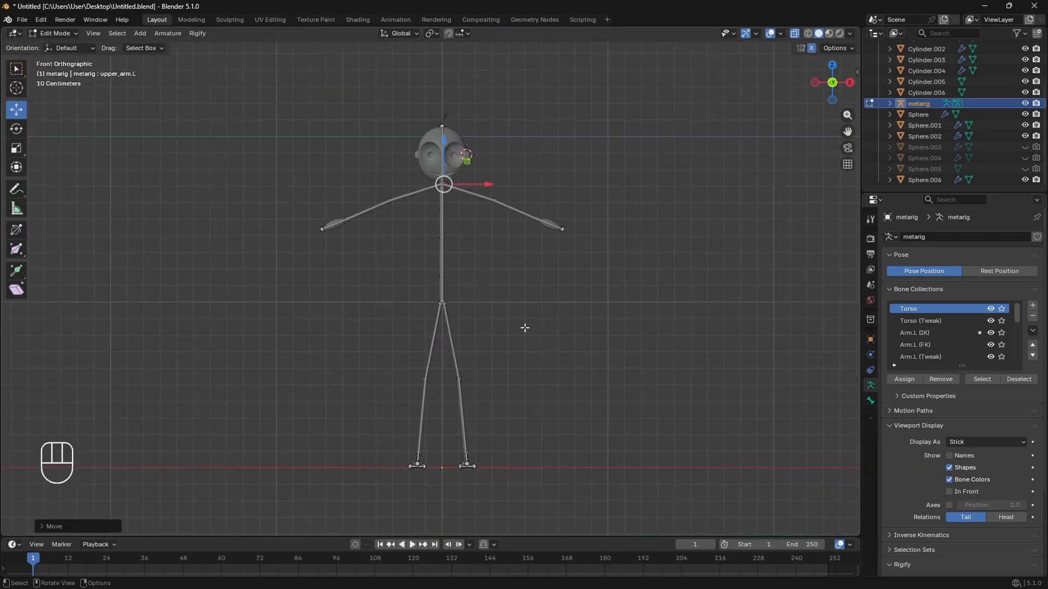
# Return to Object Mode and apply the scale of all visible objects, including the metarig.
pyautogui.click(54, 33)
pyautogui.click(54, 46)
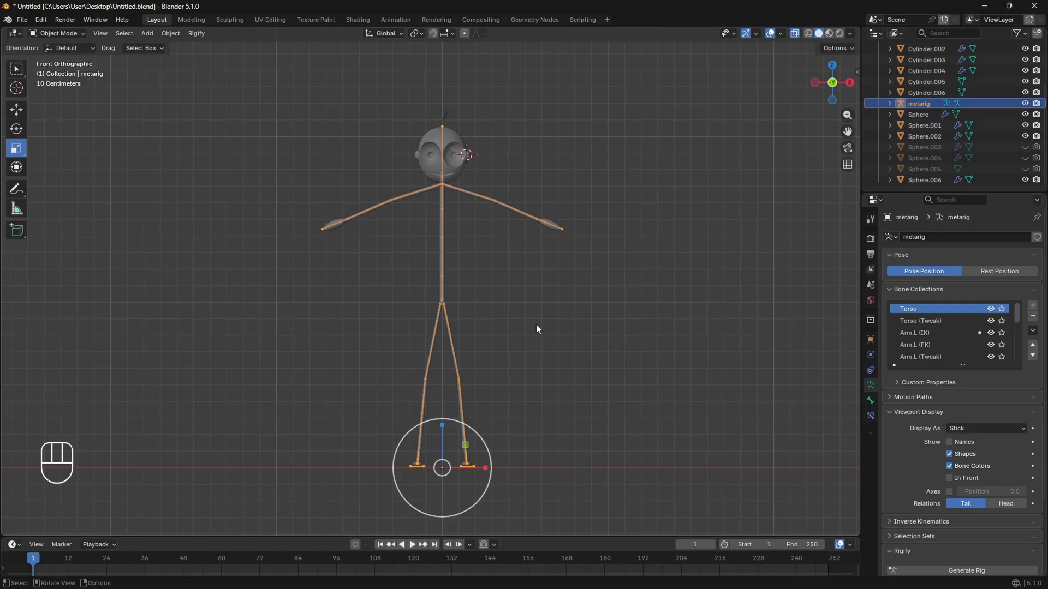
pyautogui.press('a')
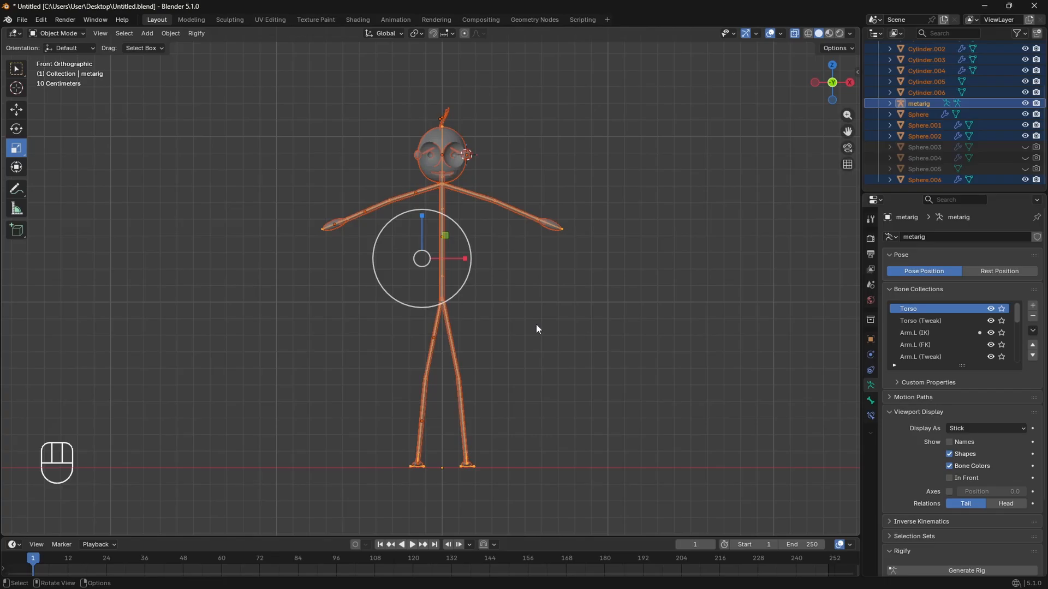
pyautogui.hotkey('ctrl', 'a')
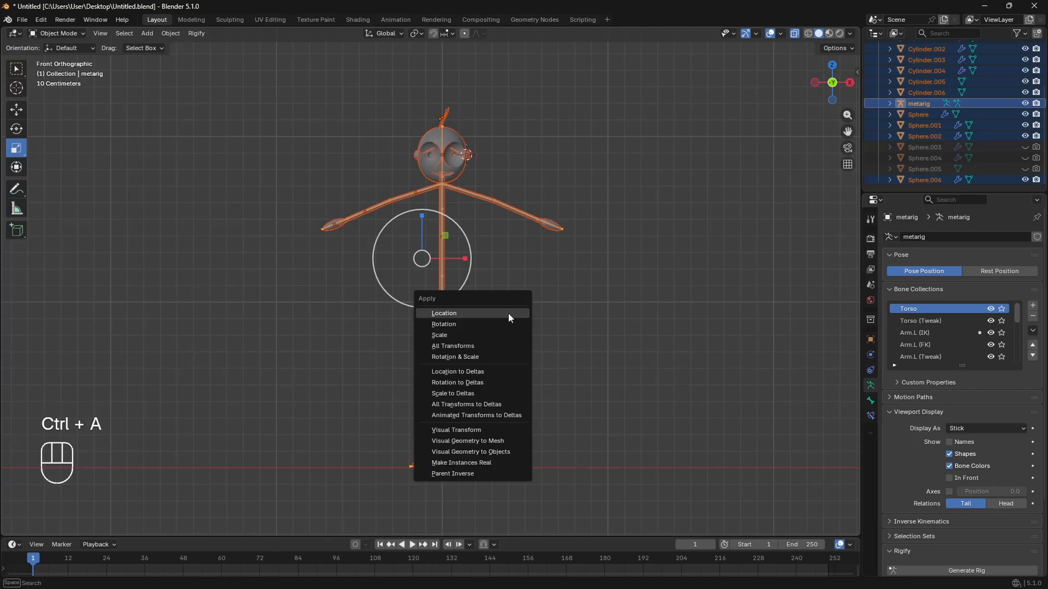
pyautogui.click(442, 337)
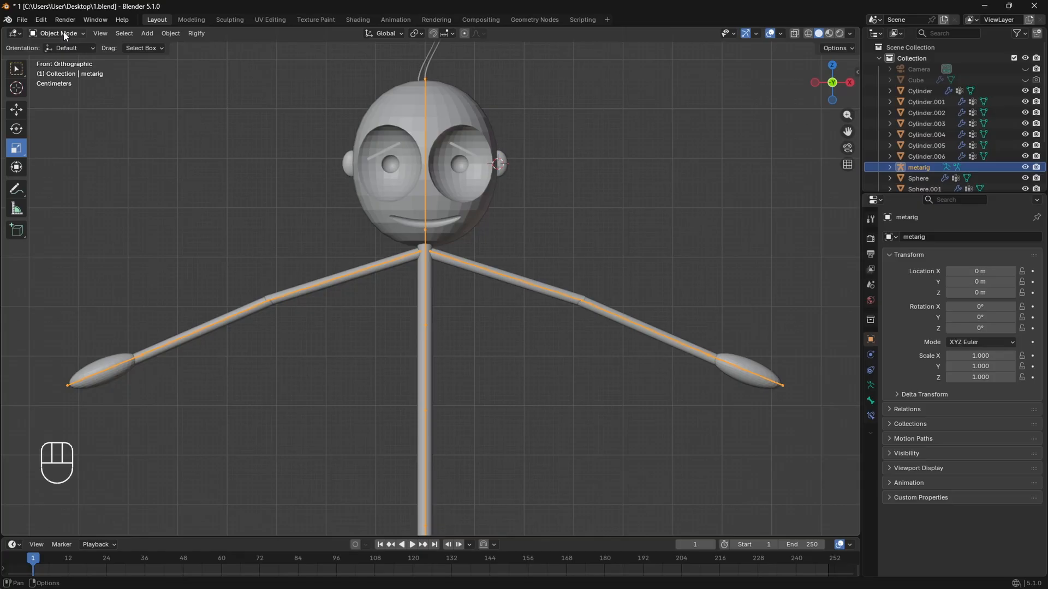
# In Edit Mode, parent both upper arm bones to the head bone with Keep Offset, and return to Object Mode.
pyautogui.click(64, 34)
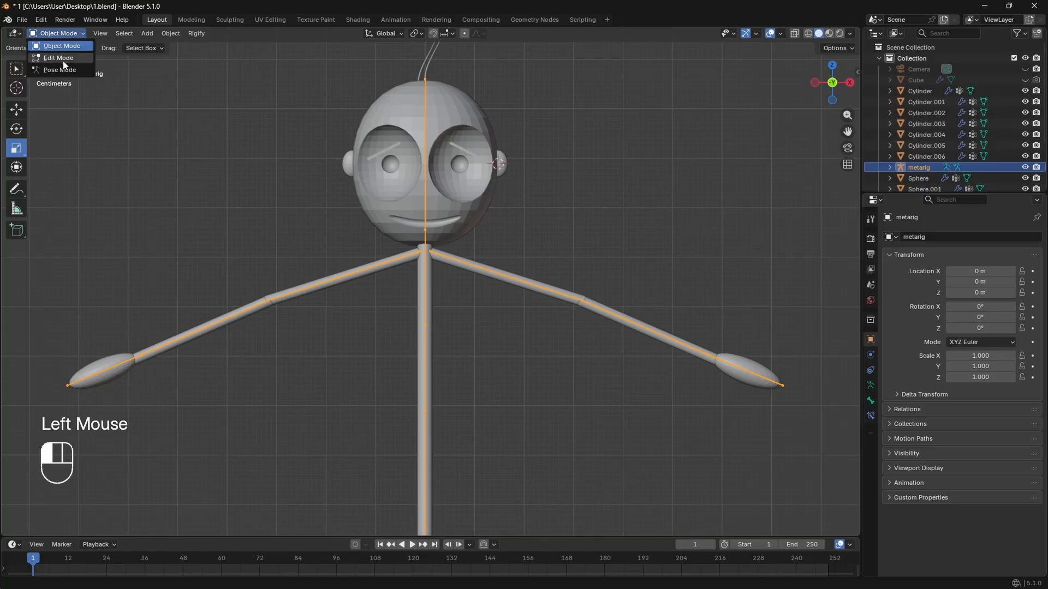
pyautogui.click(64, 60)
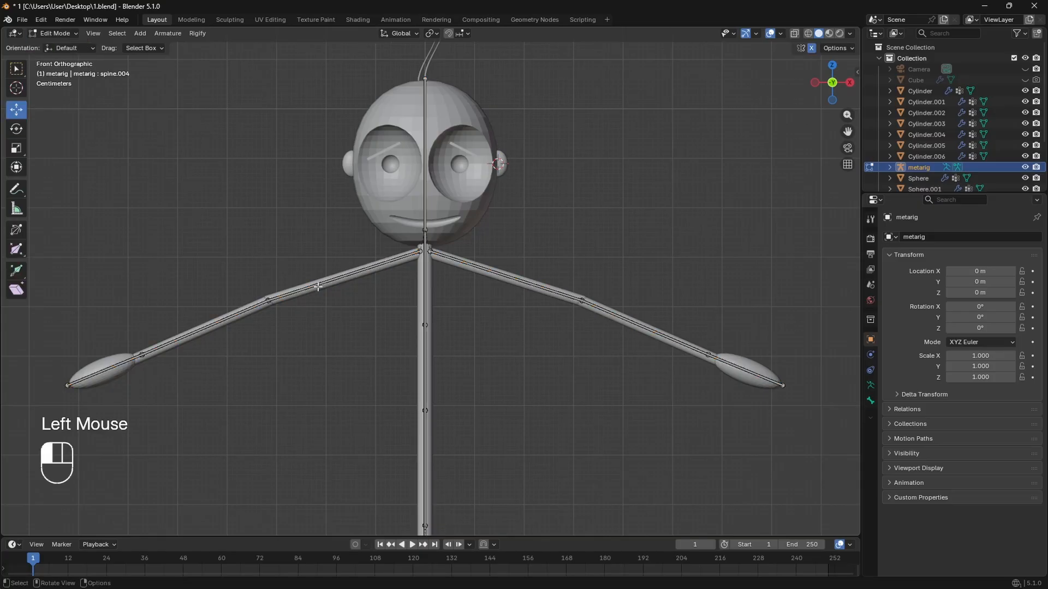
pyautogui.click(302, 292)
pyautogui.keyDown('shift'); pyautogui.click(510, 277); pyautogui.keyUp('shift')
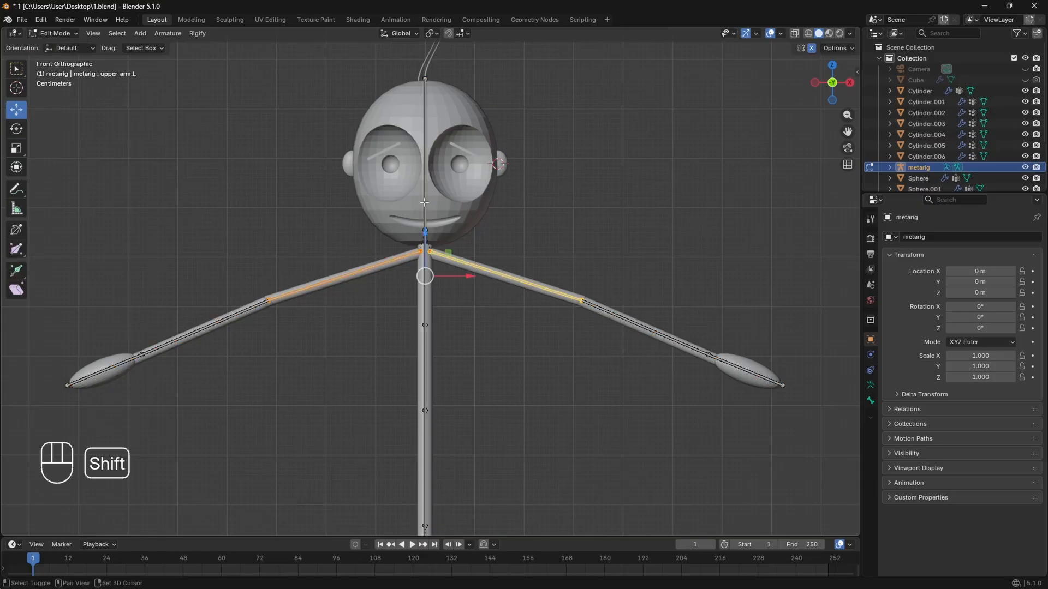
pyautogui.keyDown('shift'); pyautogui.click(424, 202); pyautogui.keyUp('shift')
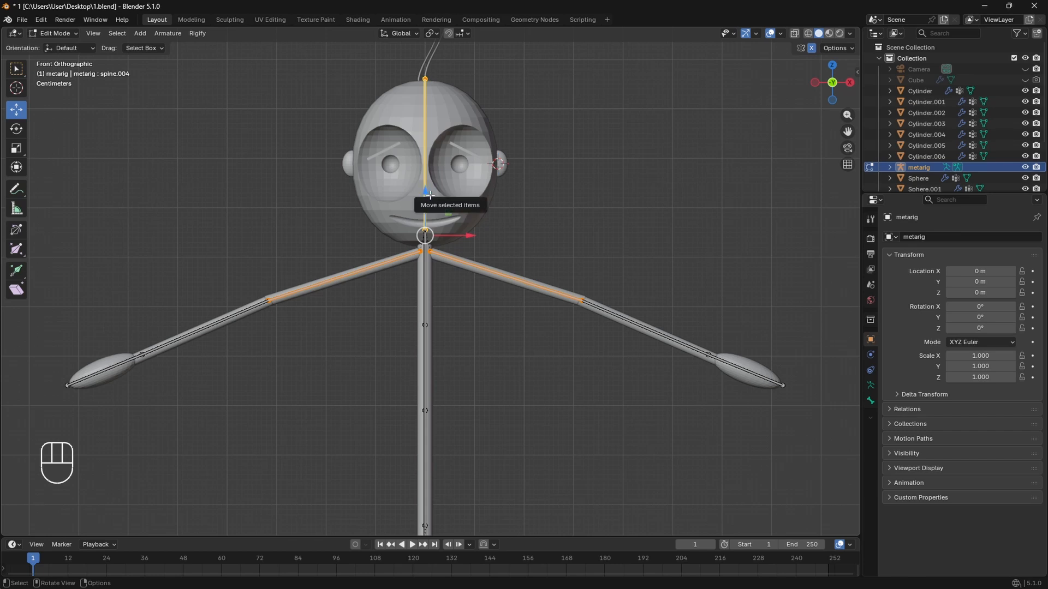
pyautogui.hotkey('ctrl', 'p')
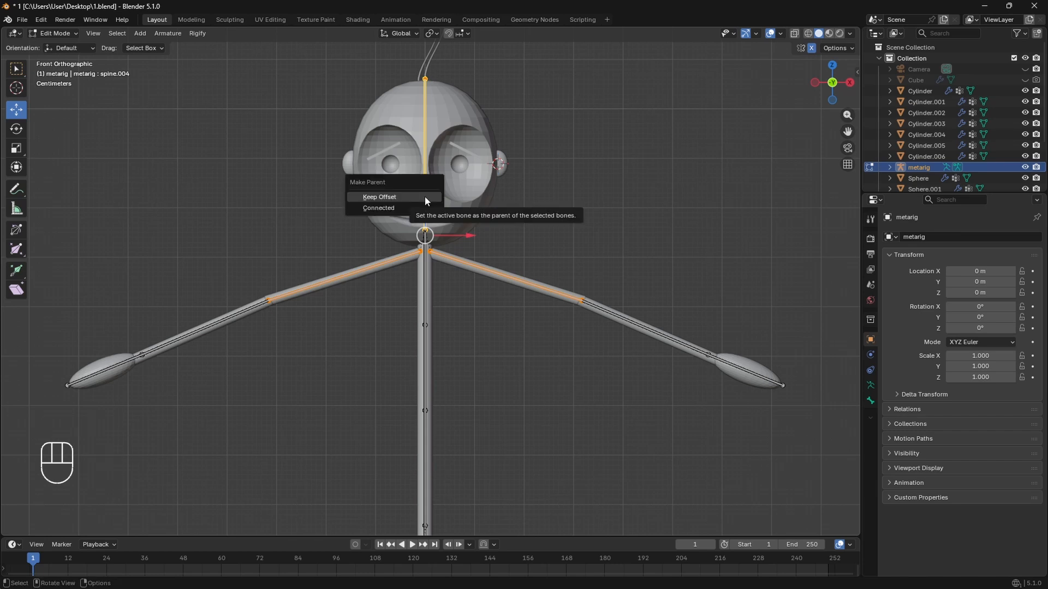
pyautogui.click(425, 198)
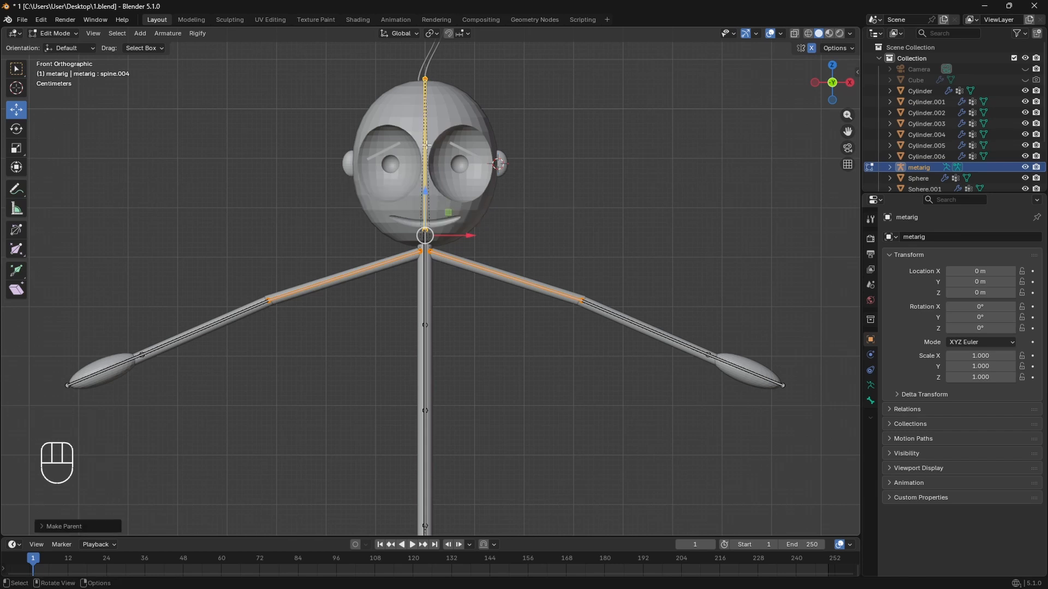
pyautogui.press('Tab')
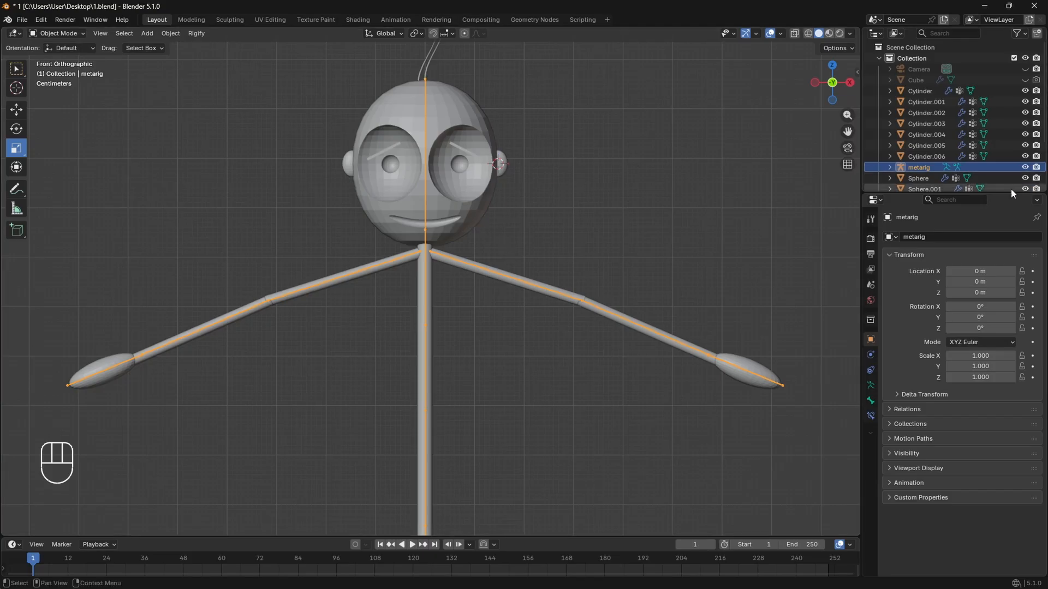
# Hide the metarig and convert all of the character's body parts to meshes, with the head as the active object.
pyautogui.click(433, 258)
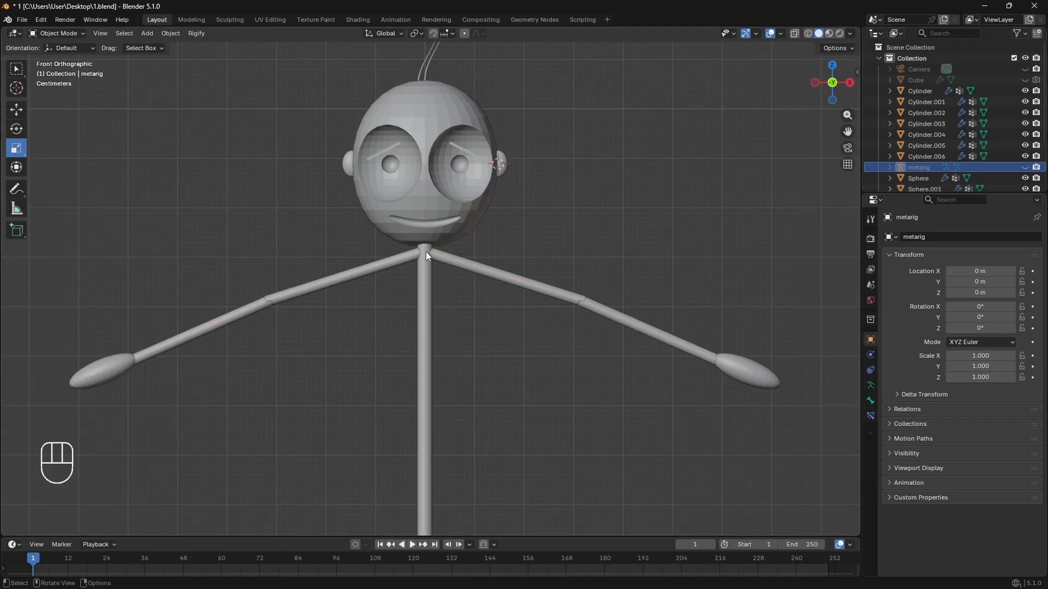
pyautogui.press('a')
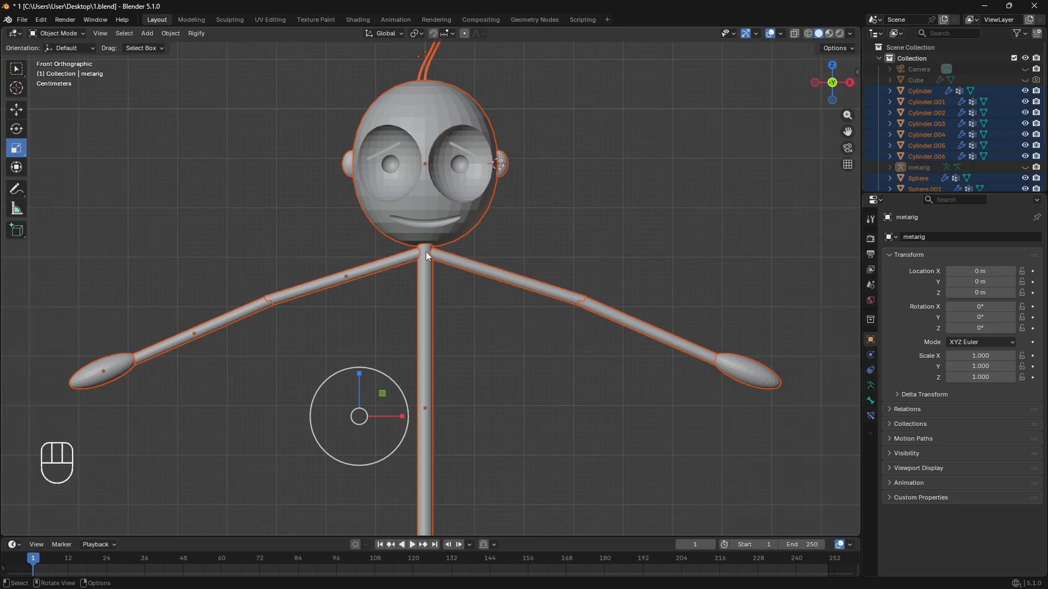
pyautogui.keyDown('shift'); pyautogui.click(460, 236); pyautogui.keyUp('shift')
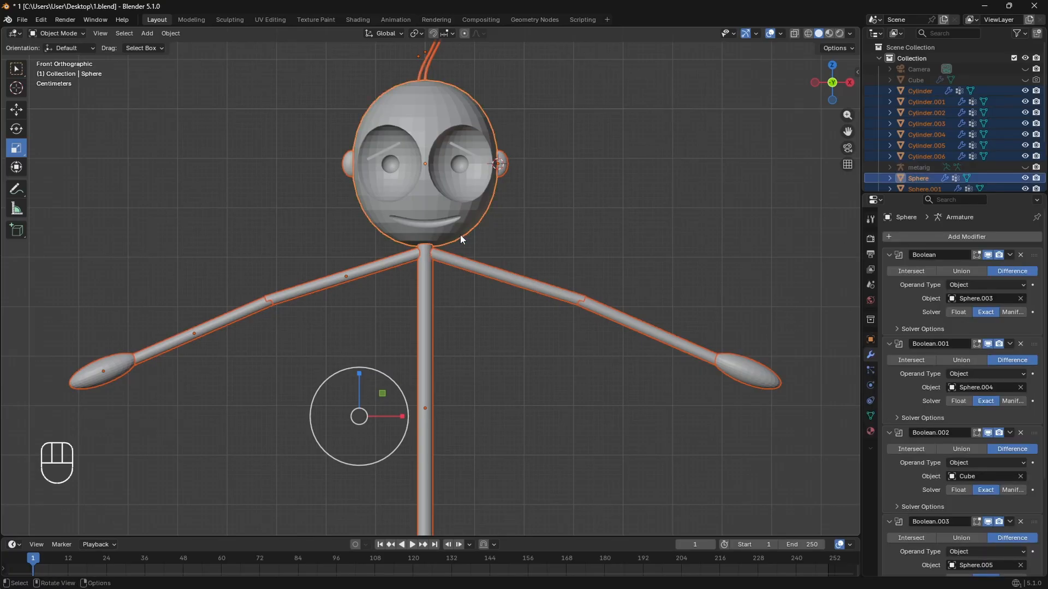
pyautogui.rightClick(460, 234)
pyautogui.moveTo(460, 235)
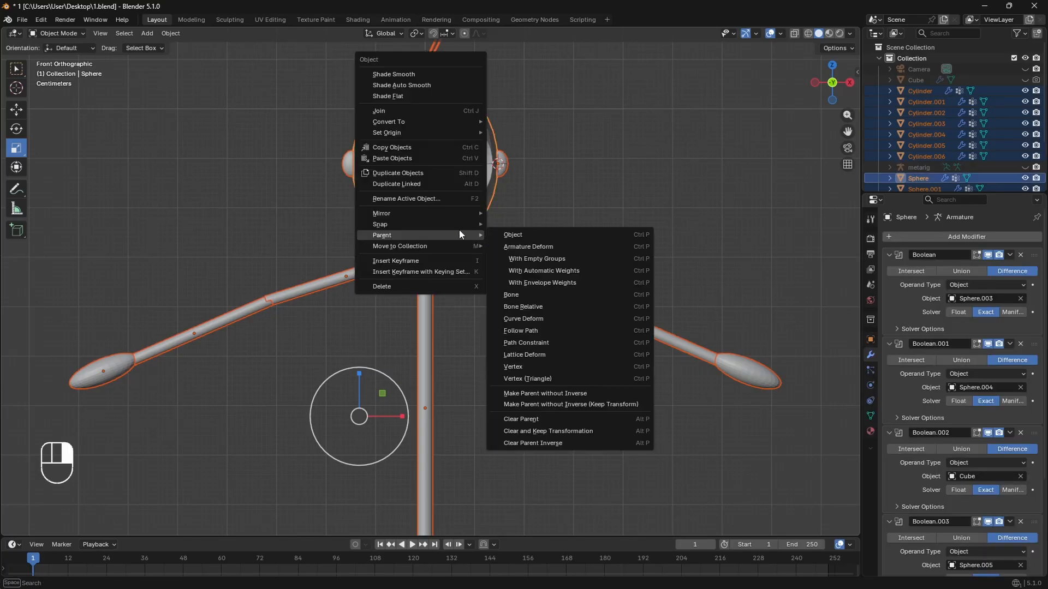
pyautogui.moveTo(447, 120)
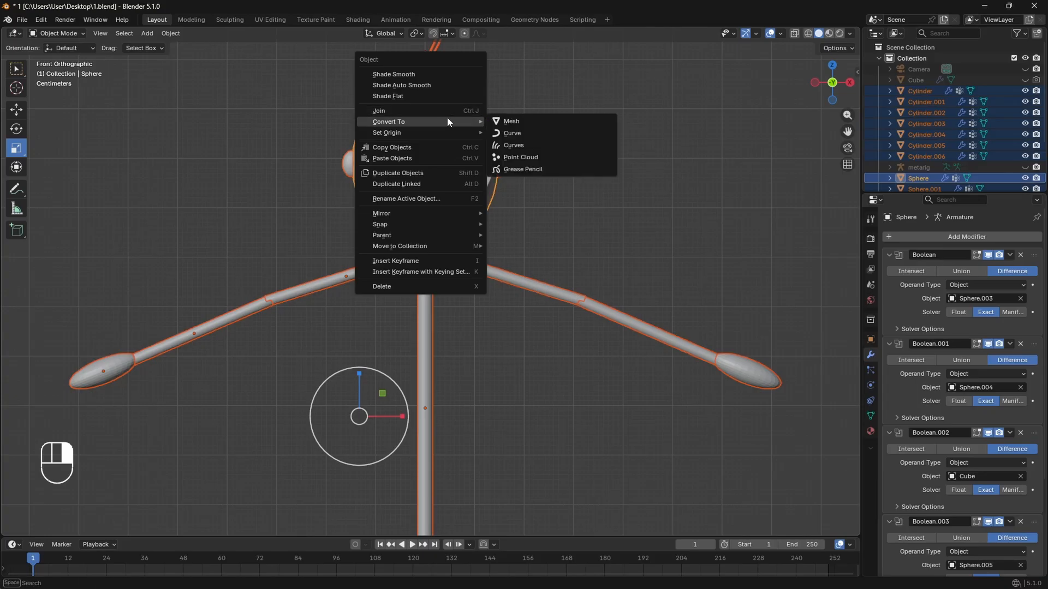
pyautogui.click(503, 119)
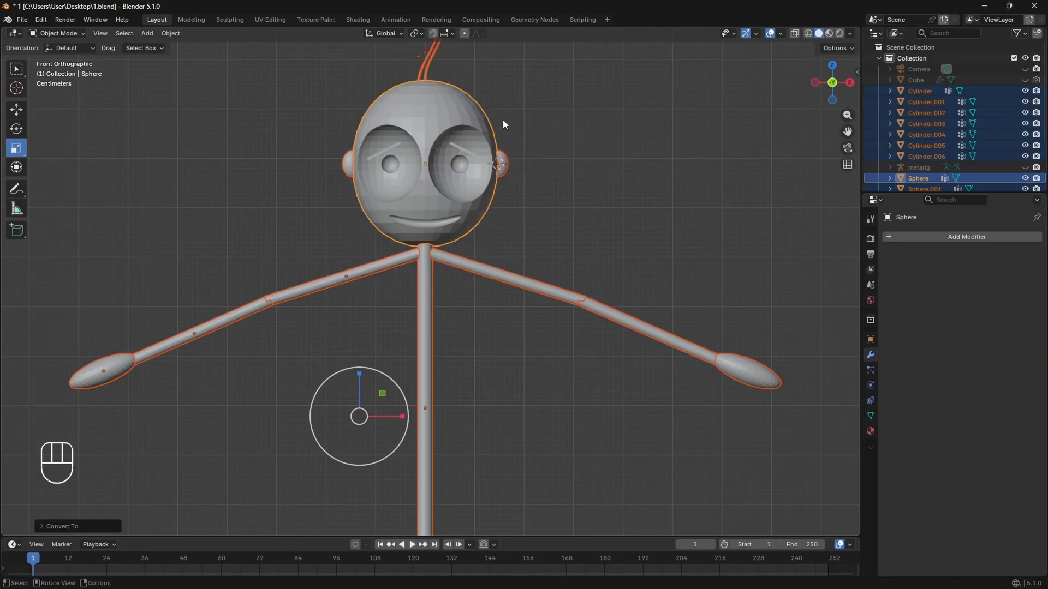
pyautogui.click(539, 226)
pyautogui.click(473, 232)
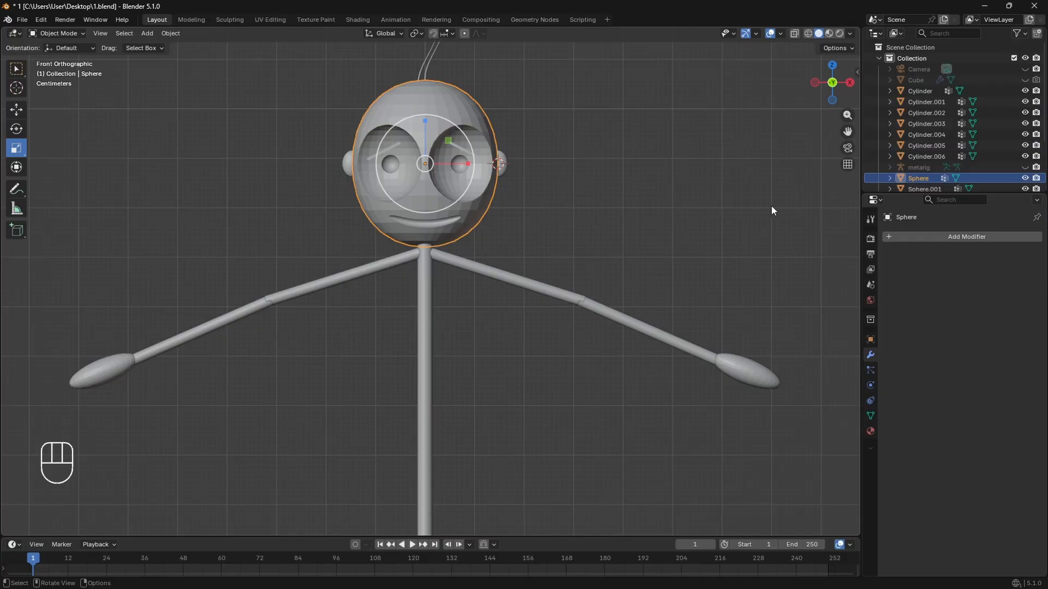
# Show the metarig again and parent all of the character's meshes to it with automatic weights.
pyautogui.click(1025, 167)
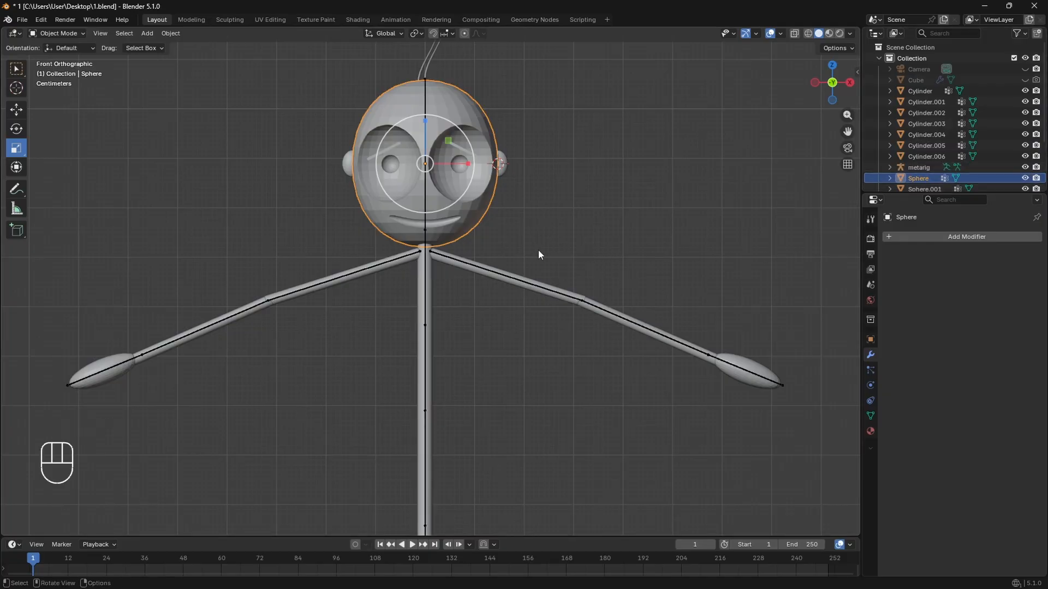
pyautogui.press('a')
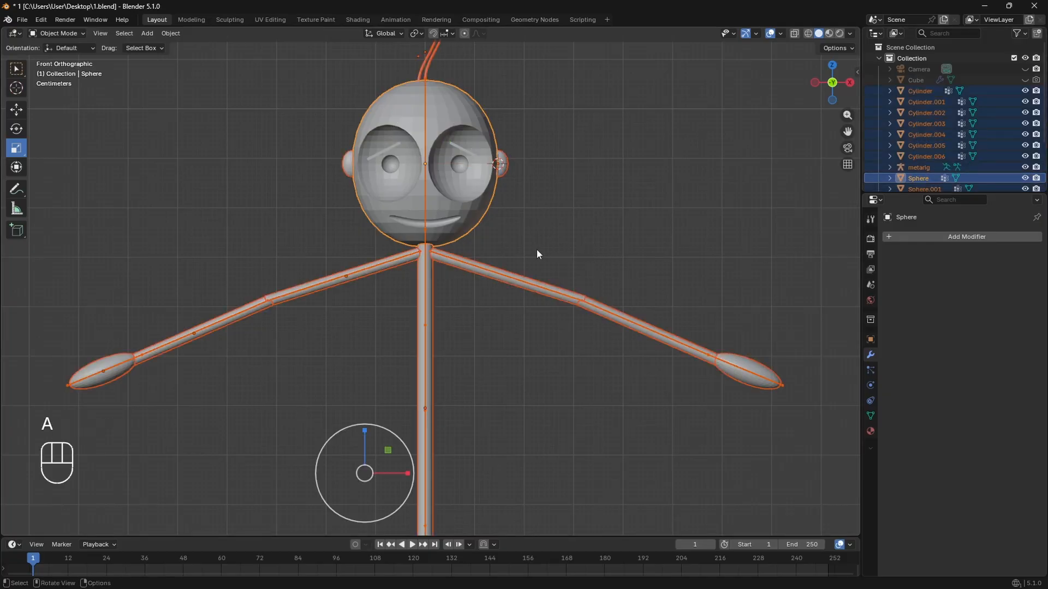
pyautogui.keyDown('shift'); pyautogui.click(424, 103); pyautogui.keyUp('shift')
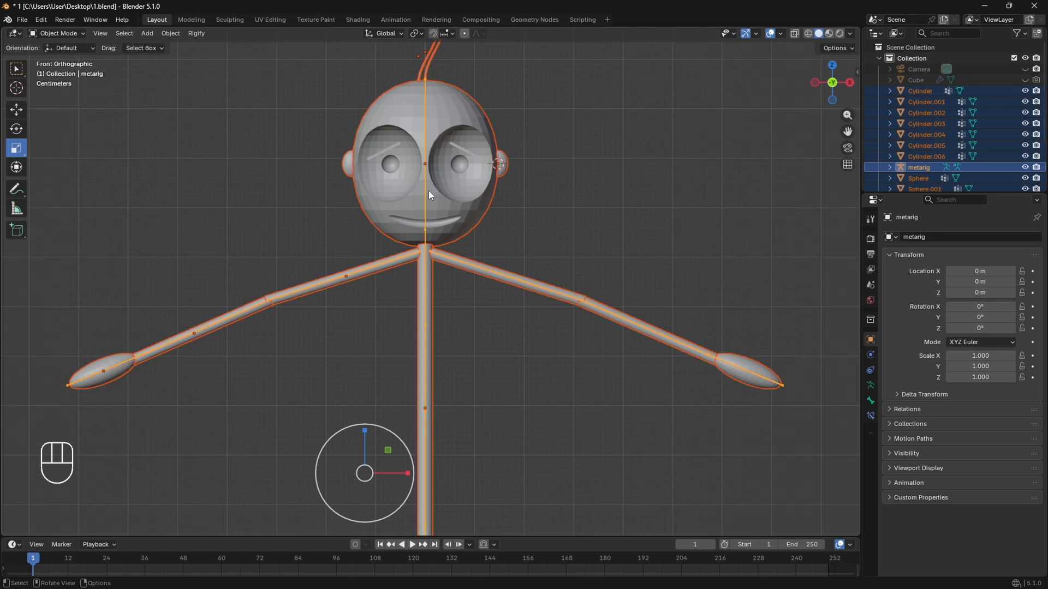
pyautogui.hotkey('ctrl', 'p')
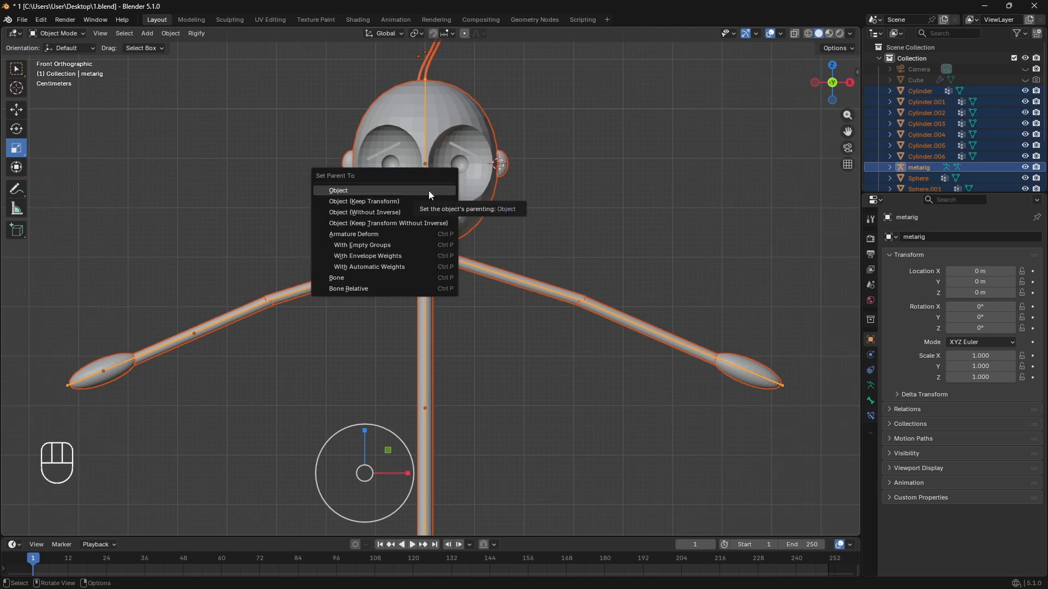
pyautogui.click(404, 267)
pyautogui.scroll(-3, 404, 265)
pyautogui.click(478, 285)
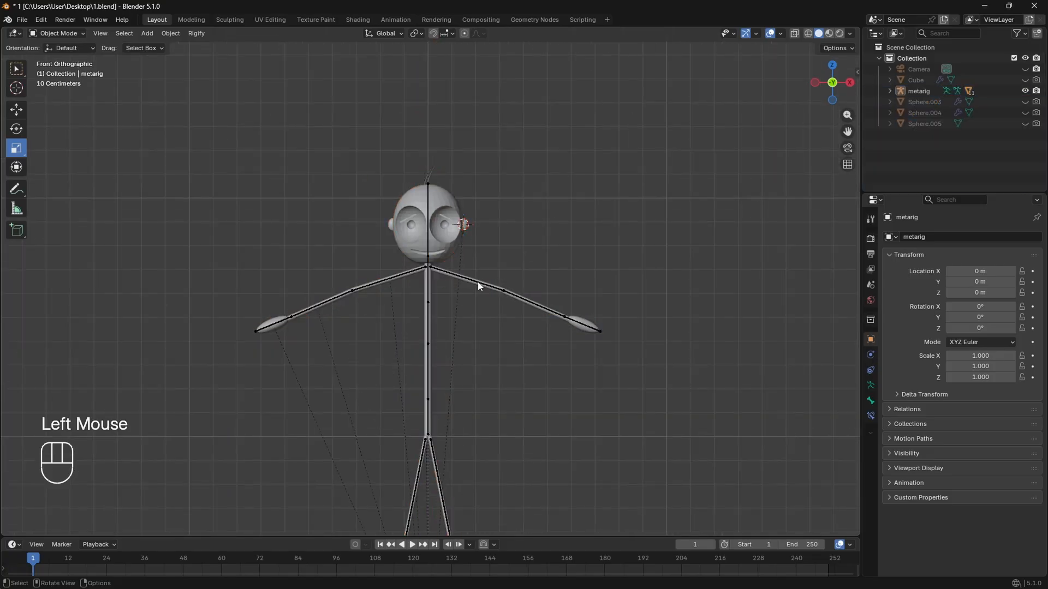
# Switch the metarig to Pose Mode, try rotating the mid-spine bone about the X axis, and undo the rotation.
pyautogui.click(429, 293)
pyautogui.click(56, 33)
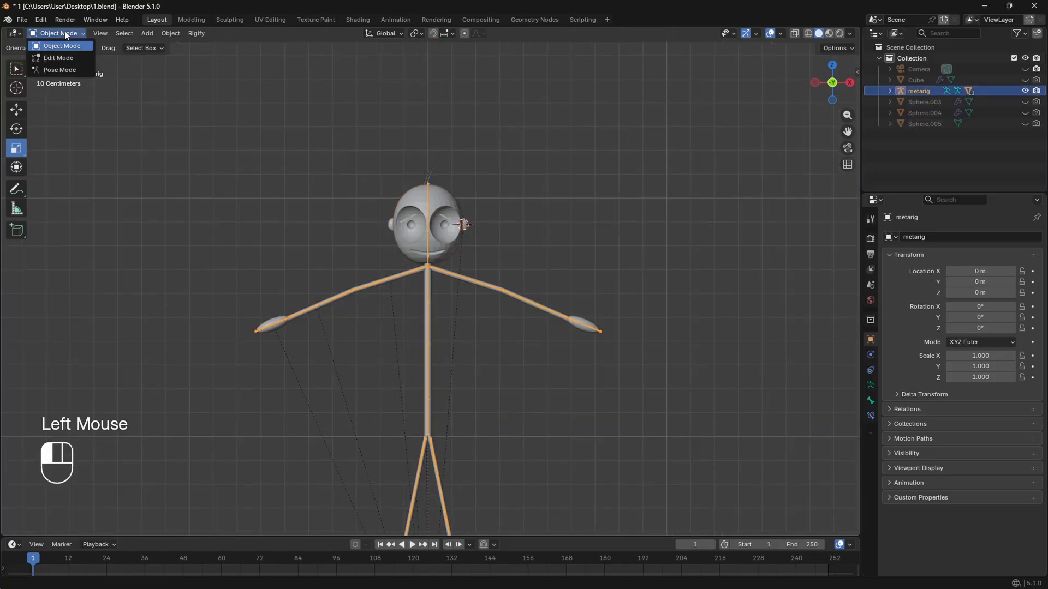
pyautogui.click(58, 70)
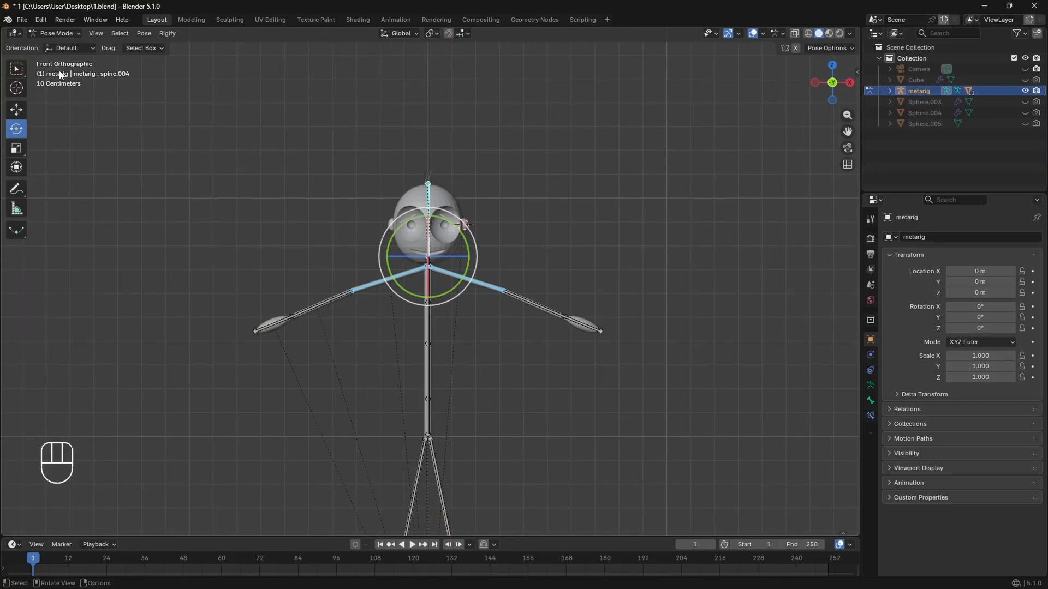
pyautogui.click(430, 299)
pyautogui.moveTo(430, 299); pyautogui.dragTo(550, 334, button='middle')
pyautogui.scroll(2, 551, 336)
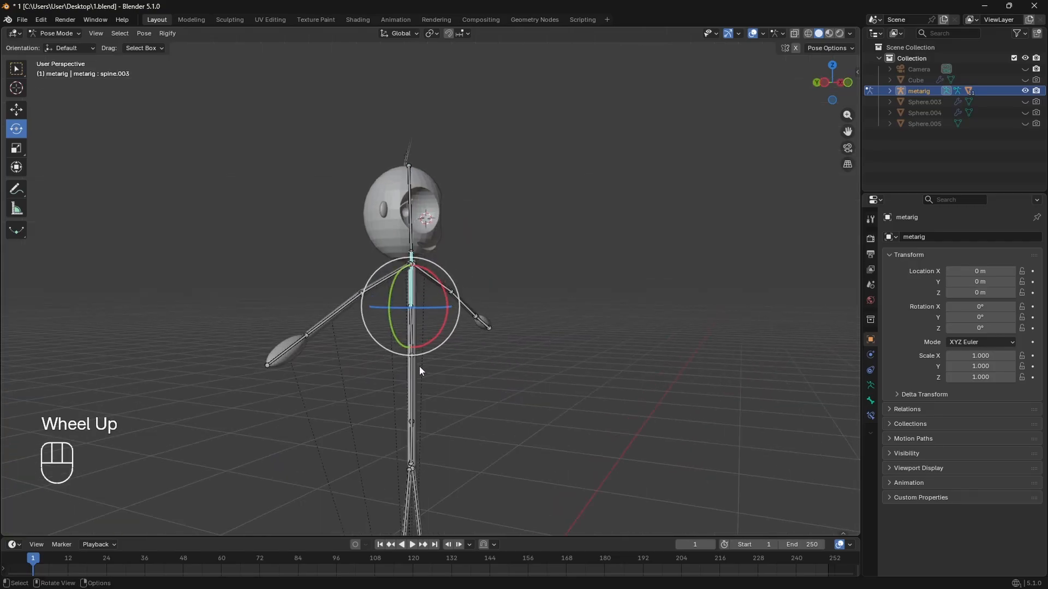
pyautogui.click(419, 366)
pyautogui.moveTo(439, 335); pyautogui.dragTo(452, 350)
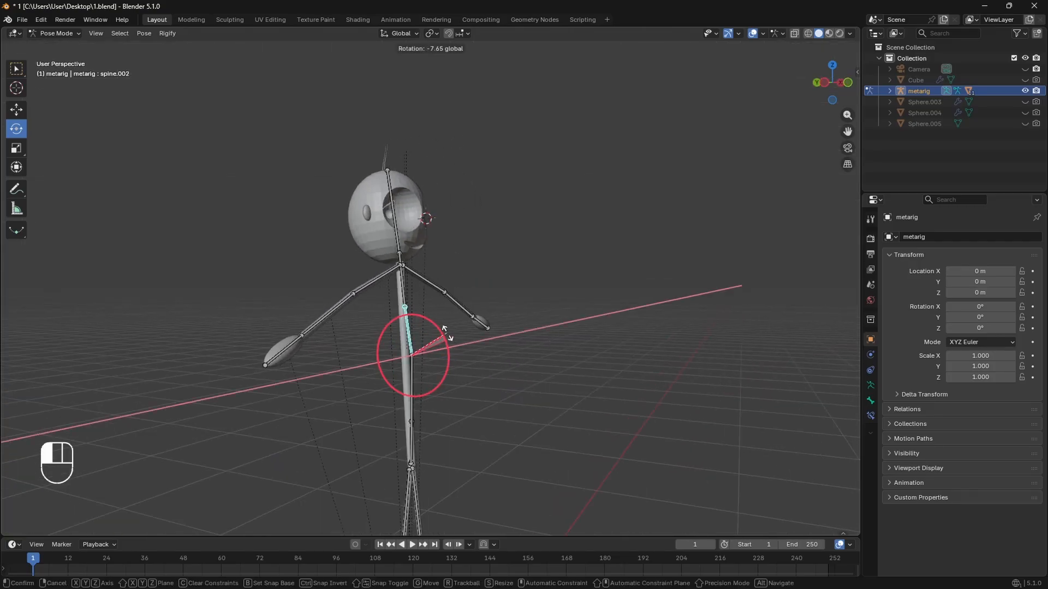
pyautogui.hotkey('ctrl', 'z')
# Try rotating the character's right and left upper arm bones to test the deformation, undoing the rotations.
pyautogui.click(349, 304)
pyautogui.moveTo(340, 319); pyautogui.dragTo(309, 310)
pyautogui.hotkey('ctrl', 'z')
pyautogui.click(469, 282)
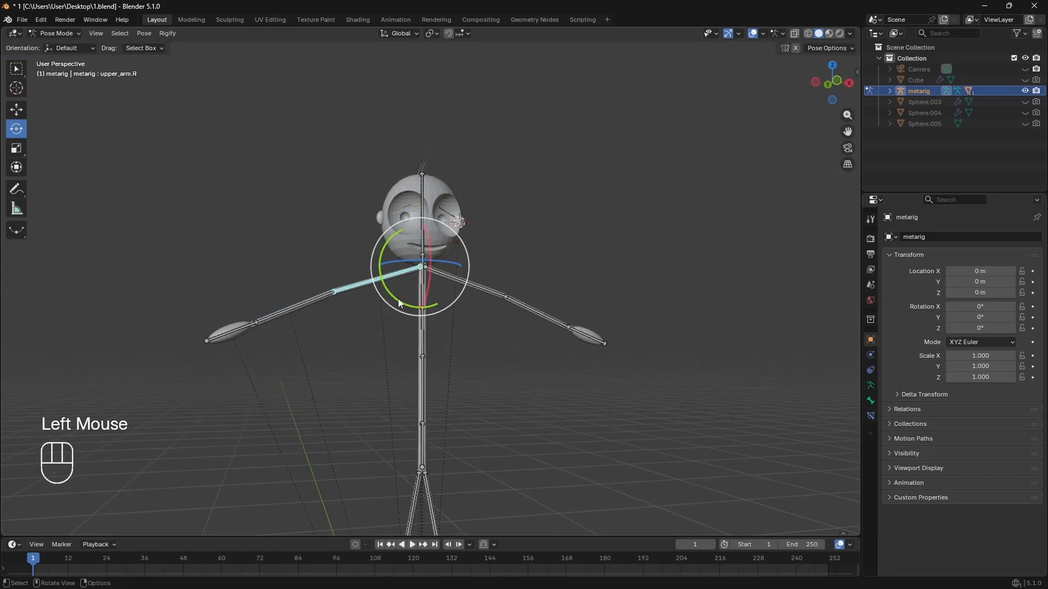
pyautogui.moveTo(436, 307); pyautogui.dragTo(408, 306)
pyautogui.scroll(-2, 418, 469)
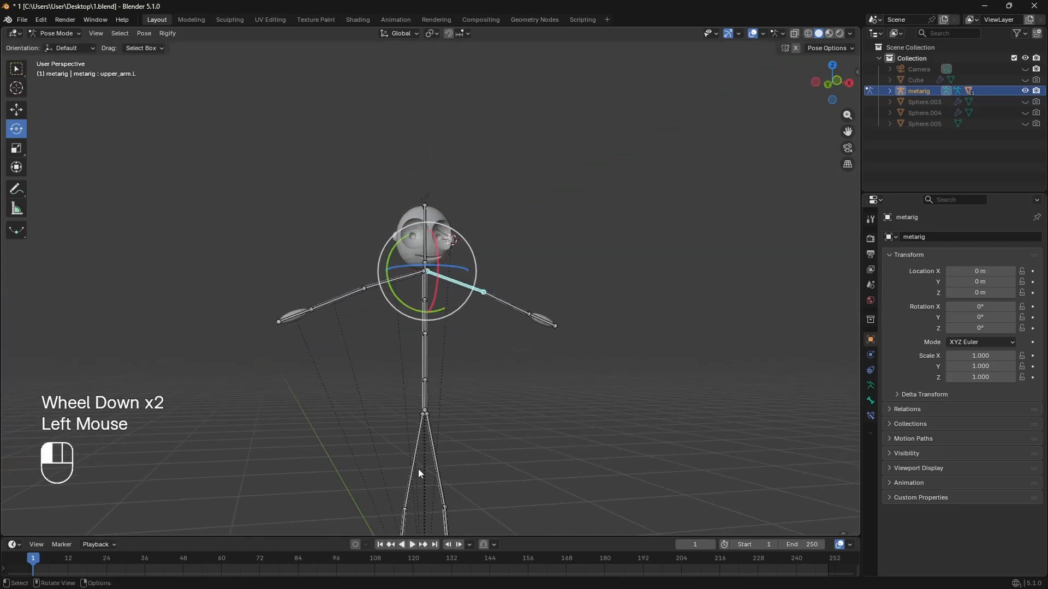
# Try rotating the character's right thigh bone to test how the leg deforms.
pyautogui.click(418, 469)
pyautogui.scroll(-1, 418, 470)
pyautogui.moveTo(456, 382); pyautogui.dragTo(522, 378)
pyautogui.scroll(2, 522, 385)
pyautogui.moveTo(522, 384); pyautogui.dragTo(445, 311, button='middle')
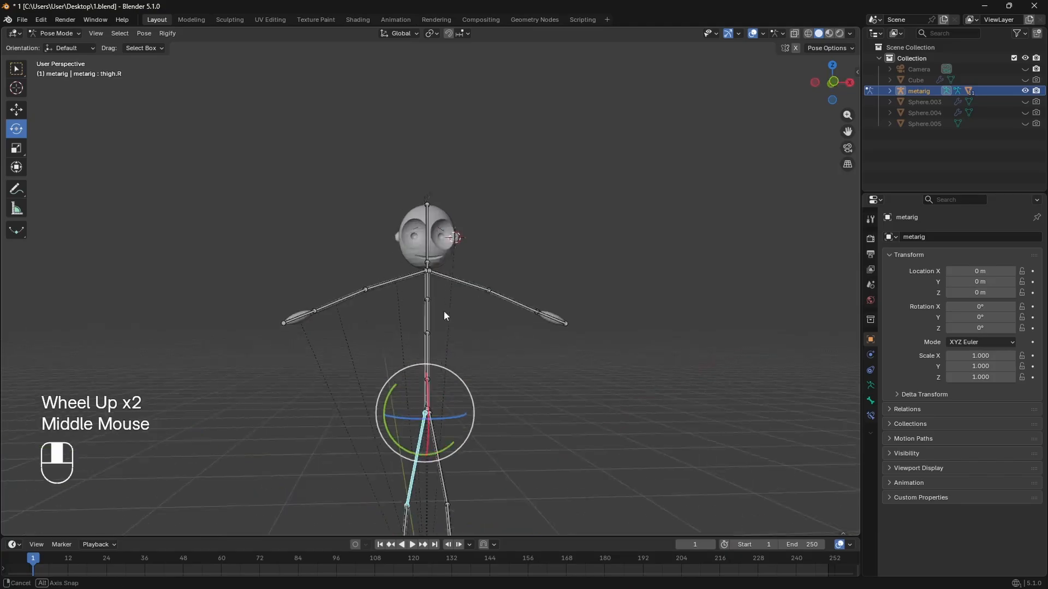
# In the metarig's Edit Mode and front view, place the 3D cursor on the character's right pupil and add a bone there.
pyautogui.click(835, 84)
pyautogui.scroll(3, 526, 281)
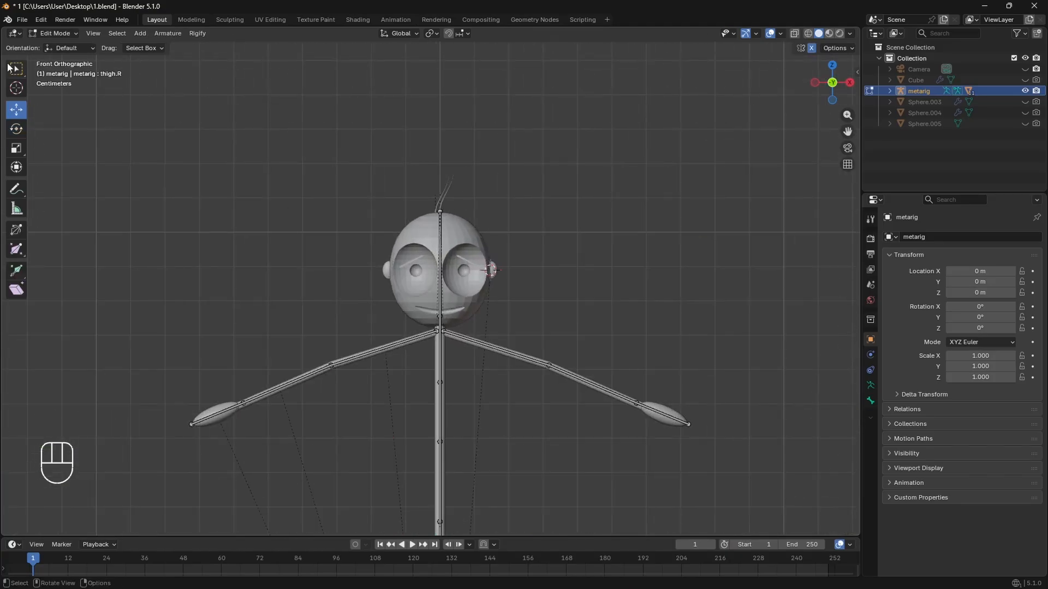
pyautogui.hotkey('ctrl', 'Tab')
pyautogui.scroll(6, 405, 313)
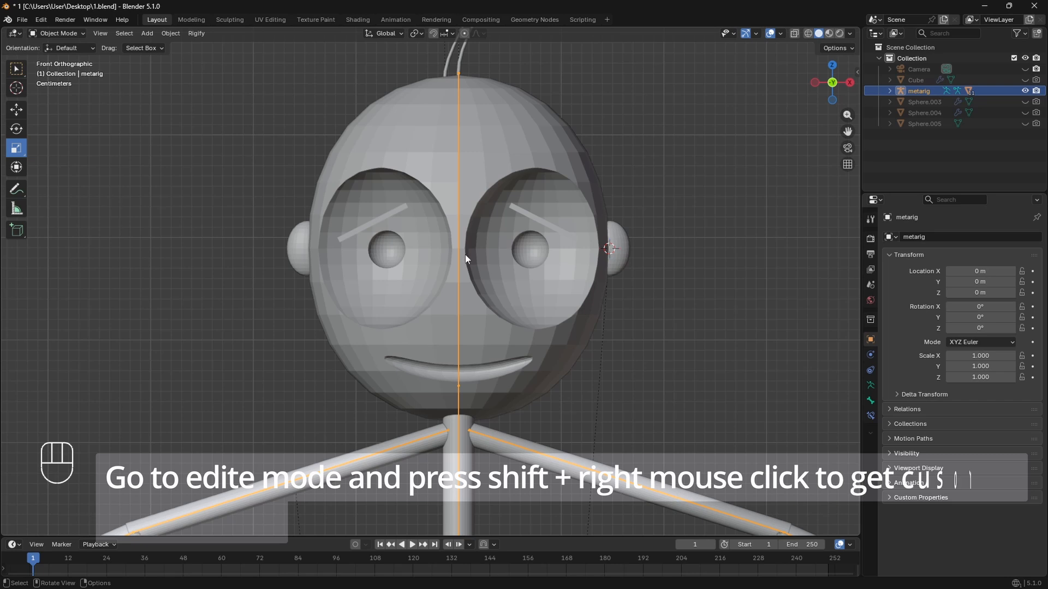
pyautogui.click(58, 33)
pyautogui.click(60, 59)
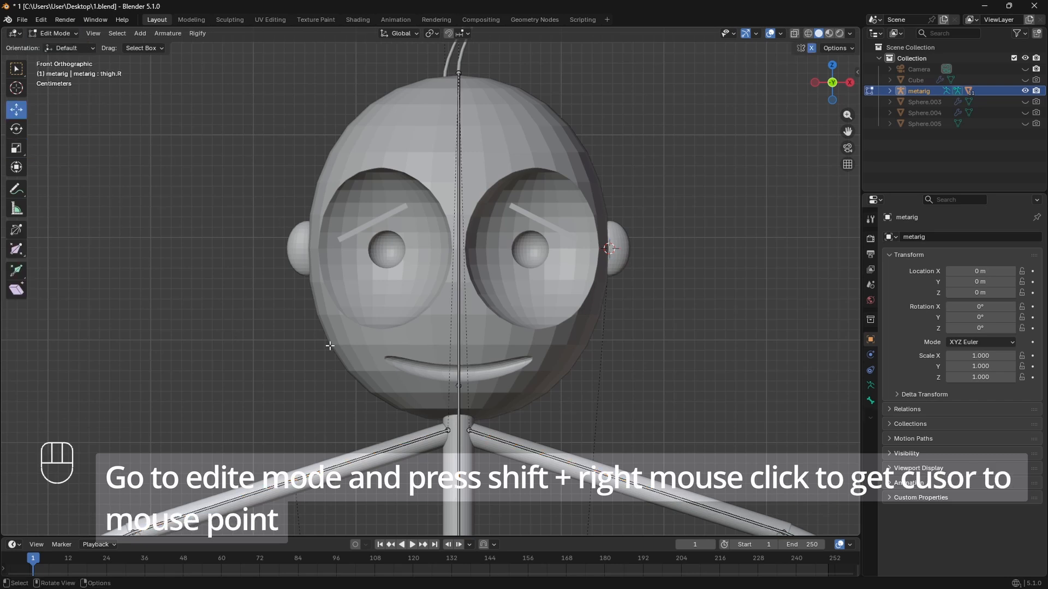
pyautogui.keyDown('shift'); pyautogui.rightClick(387, 249); pyautogui.keyUp('shift')
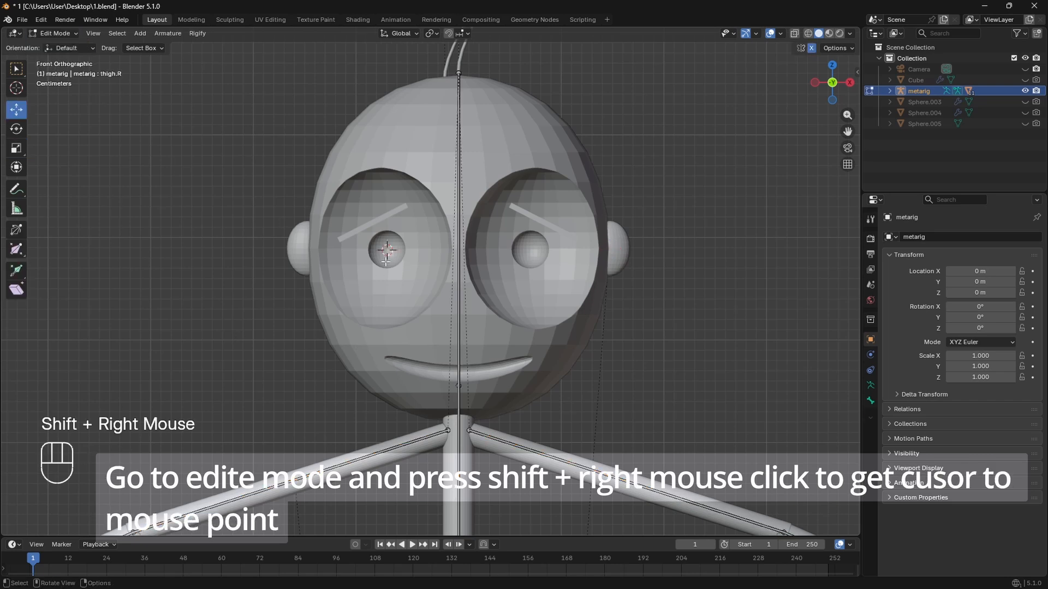
pyautogui.hotkey('shift', 'a')
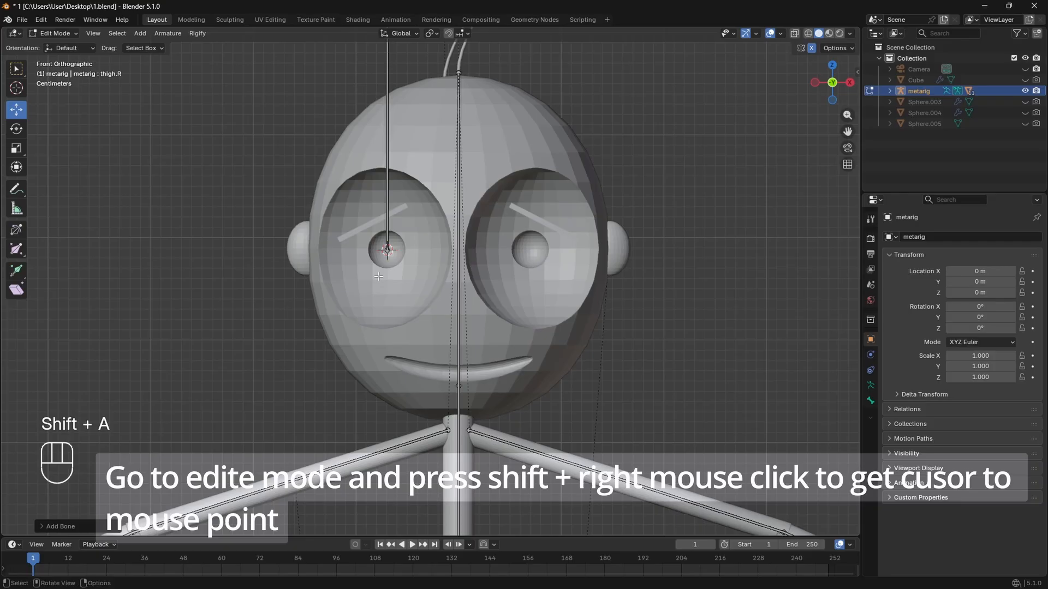
# Shorten the new eye bone by moving its tip down about 0.9 m along Z, to within the head.
pyautogui.scroll(-6, 374, 273)
pyautogui.scroll(-1, 374, 273)
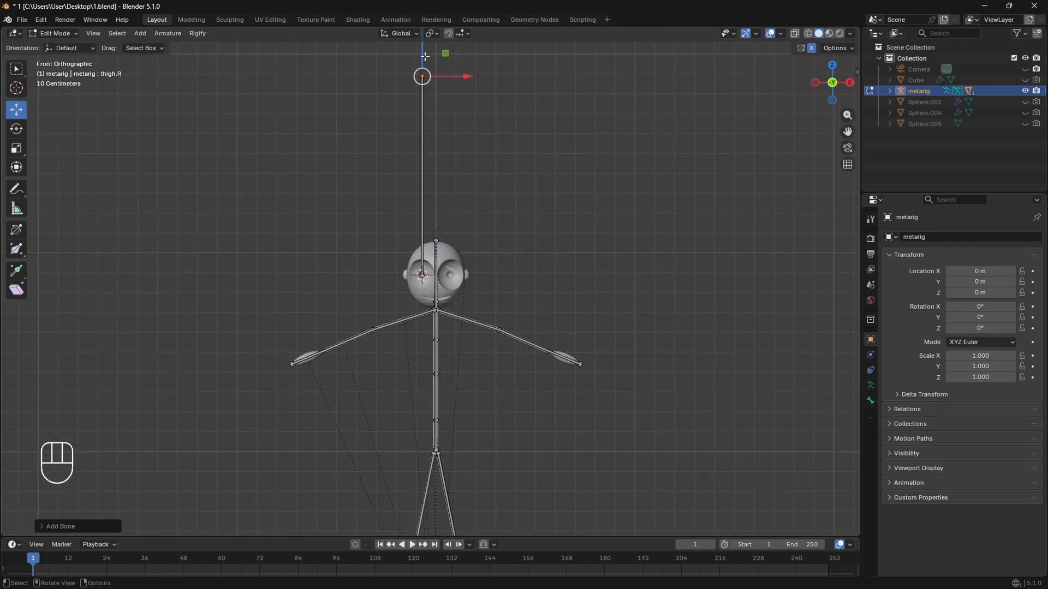
pyautogui.moveTo(421, 75); pyautogui.dragTo(426, 138)
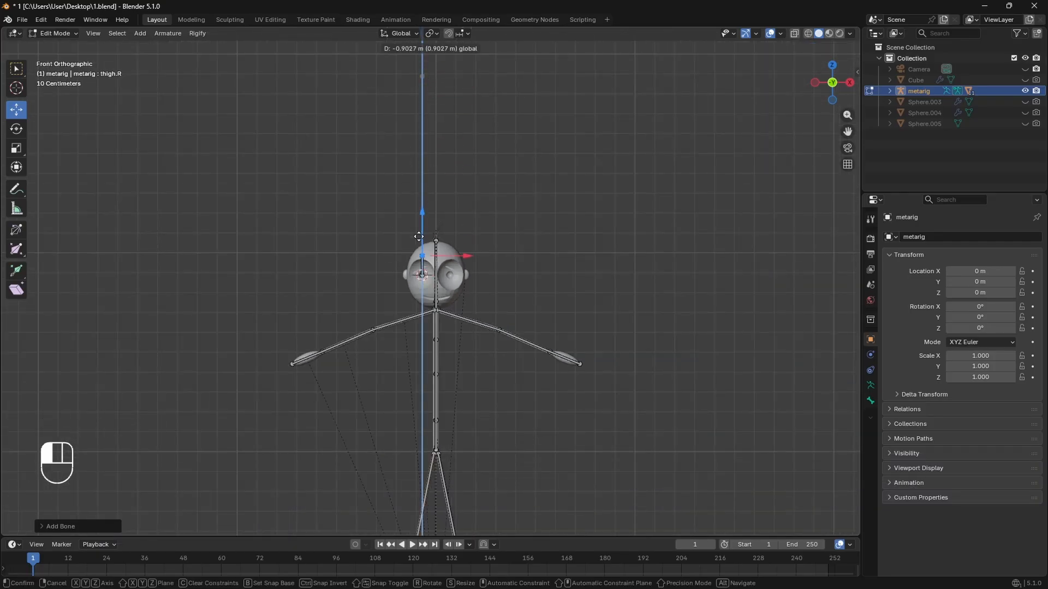
pyautogui.moveTo(418, 243); pyautogui.dragTo(418, 244)
# Rotate the new right eye bone 90° about the X axis so it runs front to back.
pyautogui.scroll(6, 420, 251)
pyautogui.moveTo(435, 285); pyautogui.dragTo(128, 172, button='middle')
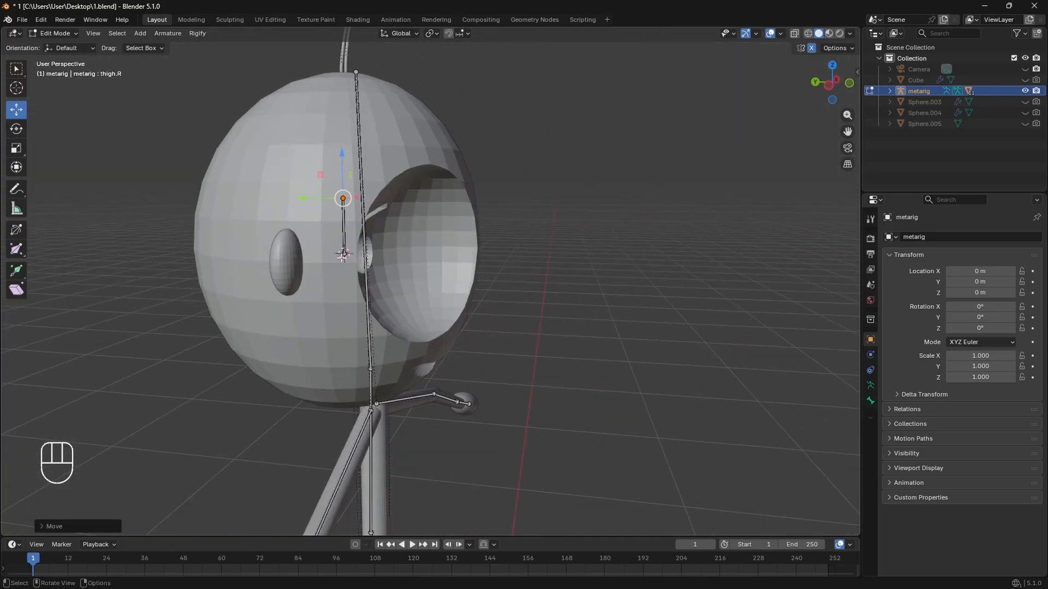
pyautogui.click(344, 229)
pyautogui.click(17, 129)
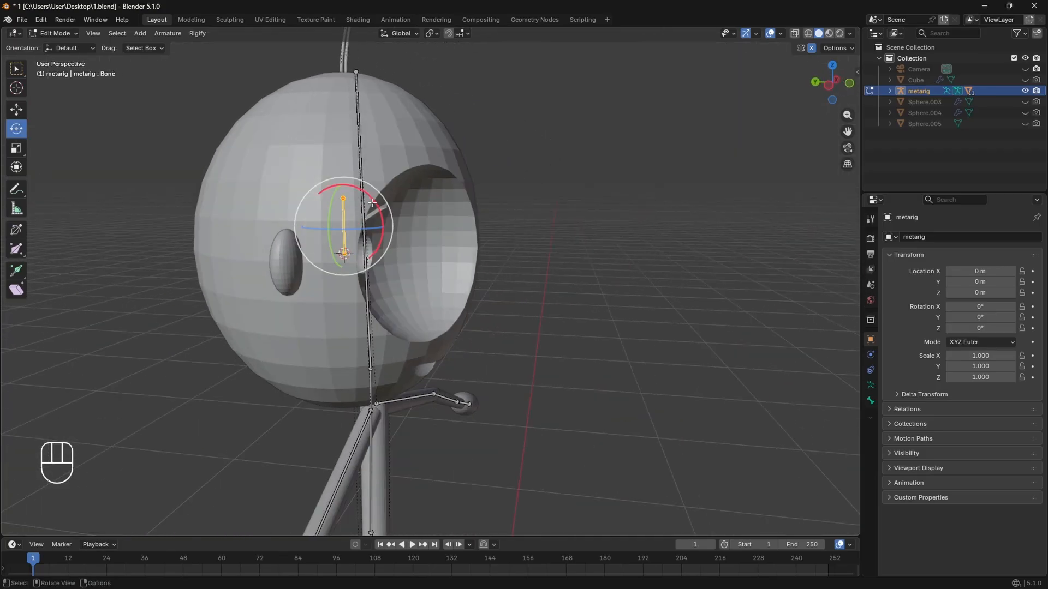
pyautogui.moveTo(372, 203); pyautogui.dragTo(378, 236)
pyautogui.press('9')
pyautogui.press('0')
pyautogui.scroll(-1, 378, 236)
pyautogui.moveTo(378, 237); pyautogui.dragTo(799, 90, button='middle')
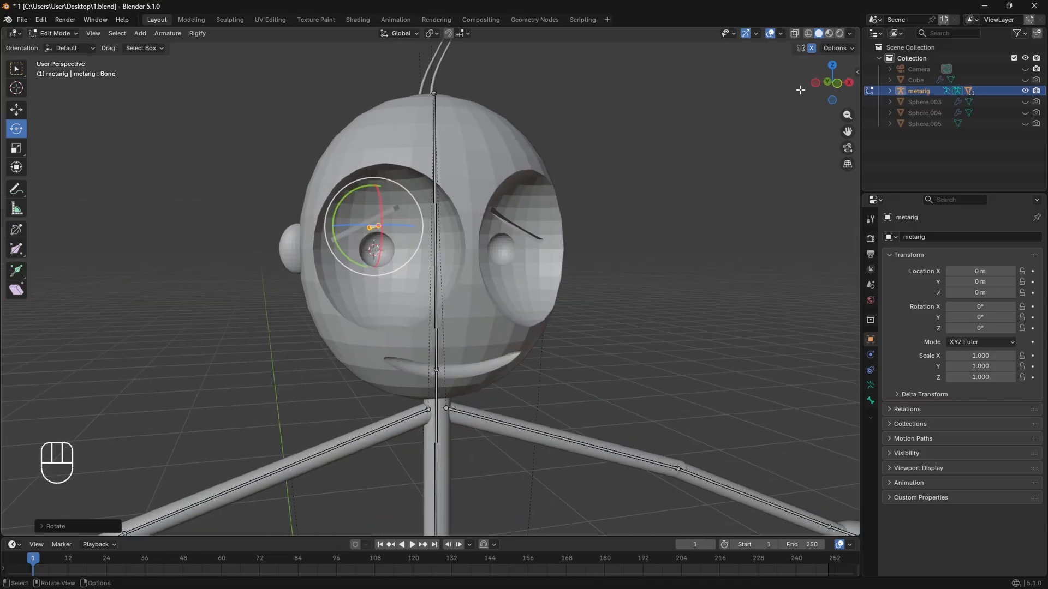
# In front view, move the eye bone down along Z to the centre of the right pupil.
pyautogui.click(837, 83)
pyautogui.click(16, 109)
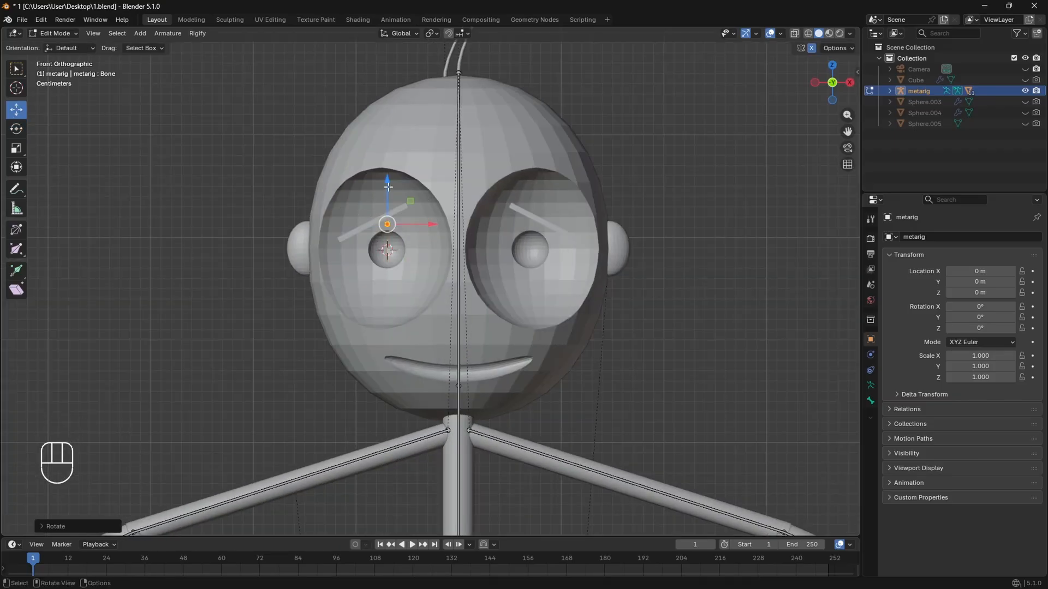
pyautogui.moveTo(387, 191); pyautogui.dragTo(391, 229)
# Duplicate the eye bone, raise the copy above the pupil, and rotate it about Z so it runs sideways across the head.
pyautogui.hotkey('shift', 'd')
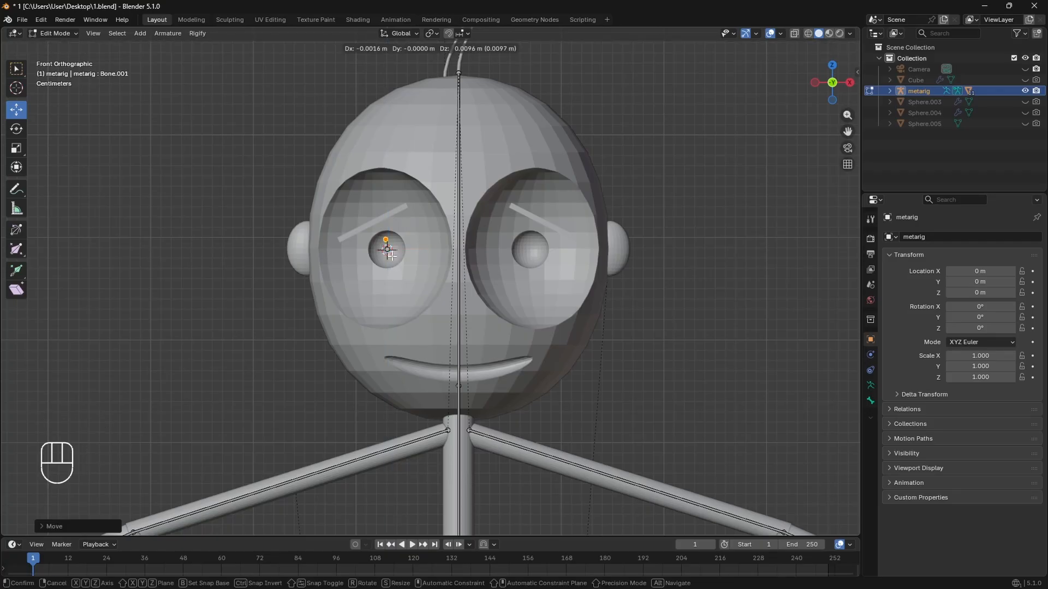
pyautogui.press('Escape')
pyautogui.moveTo(386, 226); pyautogui.dragTo(388, 189)
pyautogui.click(16, 130)
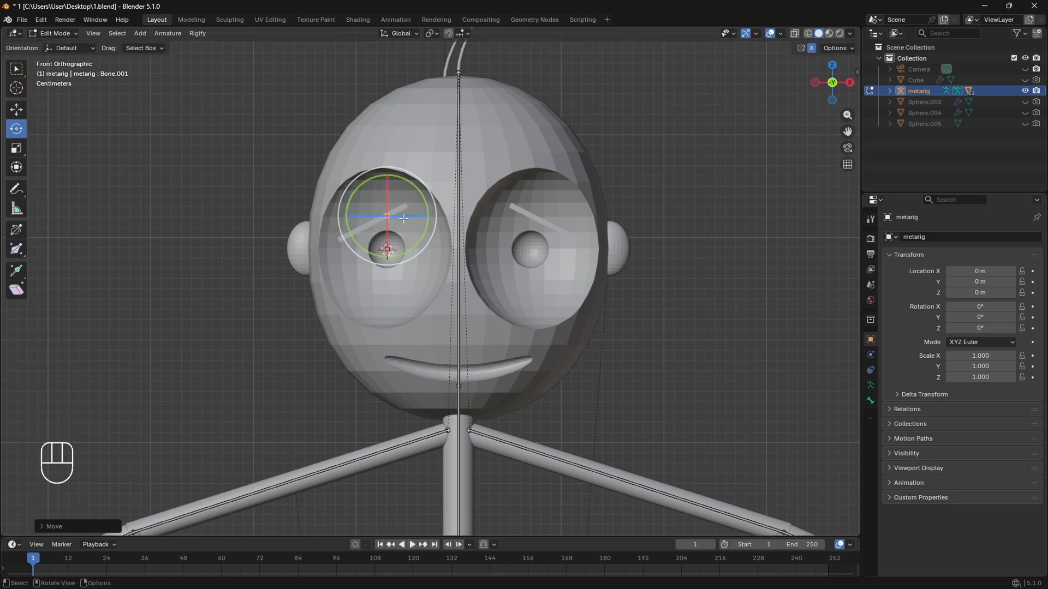
pyautogui.moveTo(382, 251)
pyautogui.mouseDown(button='middle')
pyautogui.moveTo(414, 235)
pyautogui.moveTo(400, 248)
pyautogui.mouseUp(button='middle')
pyautogui.moveTo(390, 228); pyautogui.dragTo(424, 192)
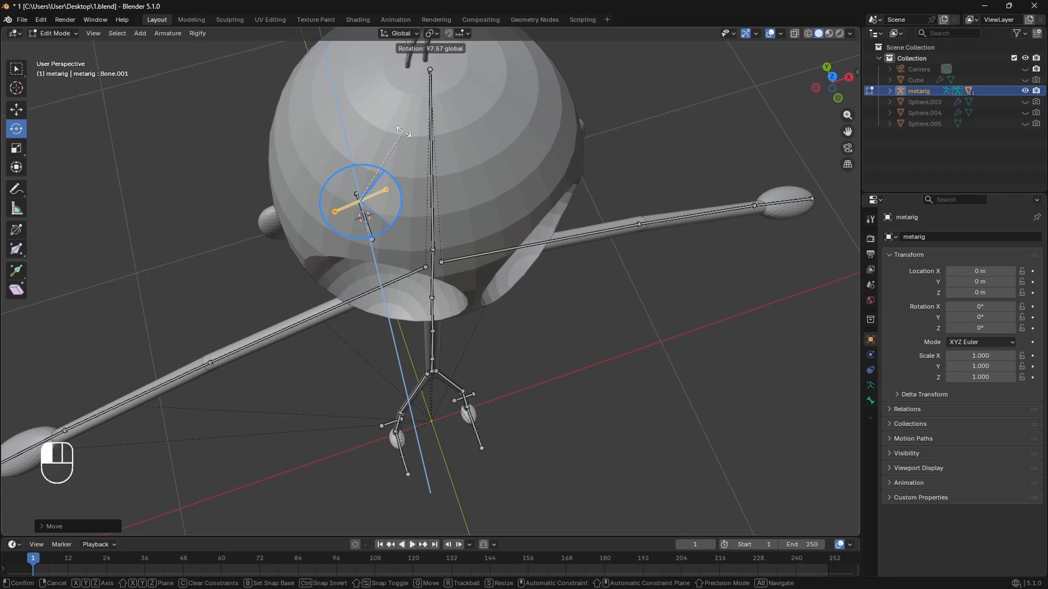
pyautogui.moveTo(401, 127); pyautogui.dragTo(403, 124)
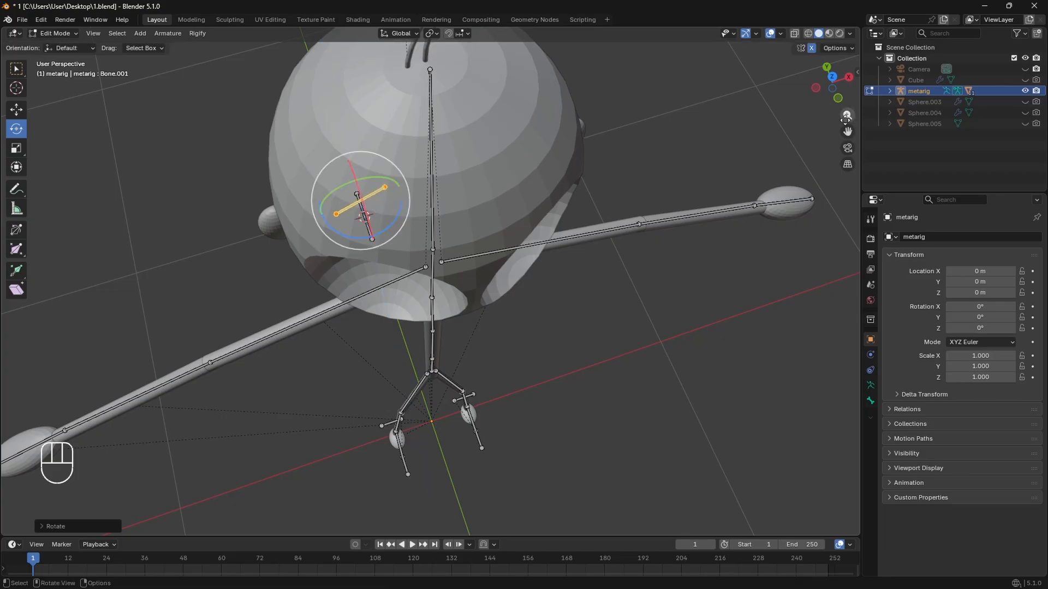
# In front view, rotate the copied bone to the slant of the right eyebrow and move it over the eyebrow.
pyautogui.click(838, 98)
pyautogui.scroll(2, 271, 189)
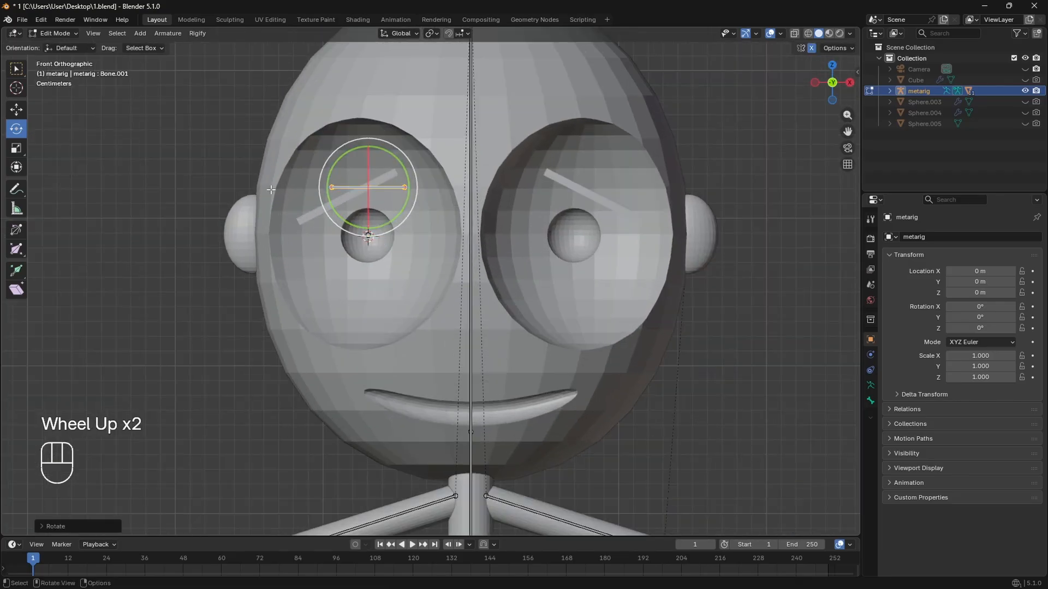
pyautogui.moveTo(401, 210); pyautogui.dragTo(422, 191)
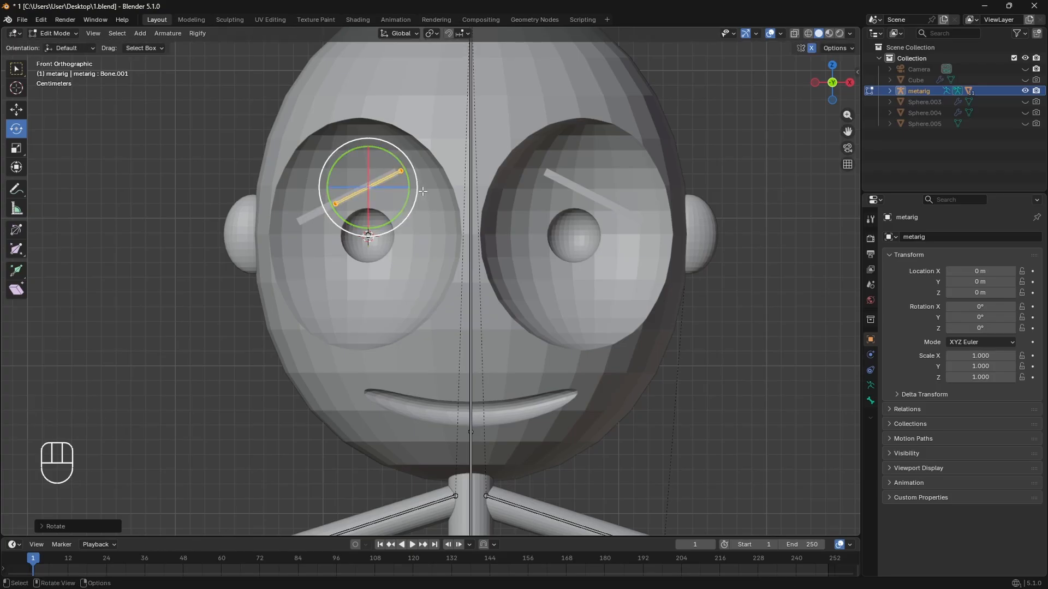
pyautogui.press('g')
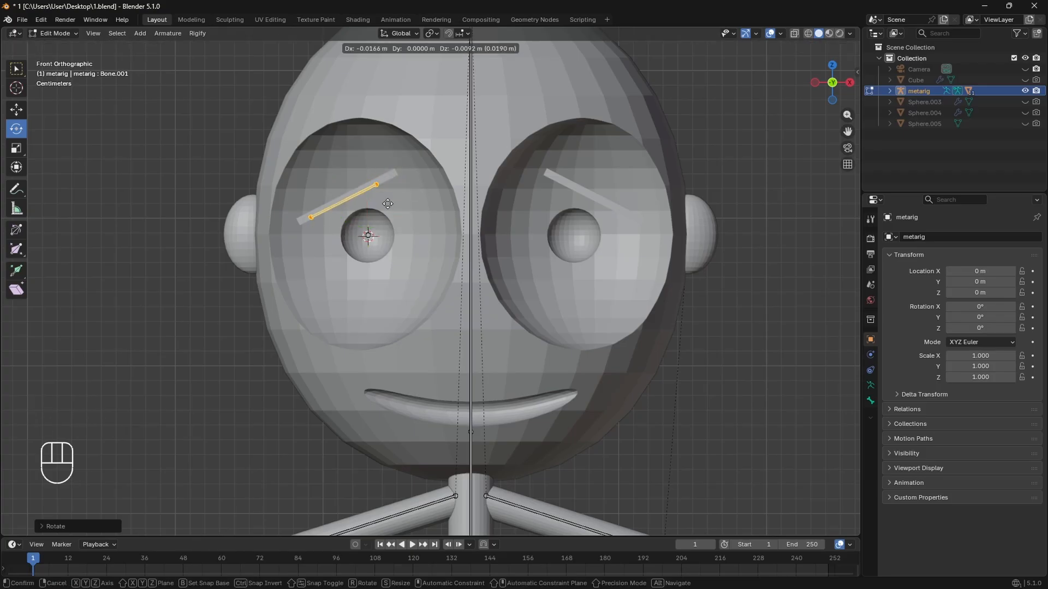
pyautogui.click(387, 201)
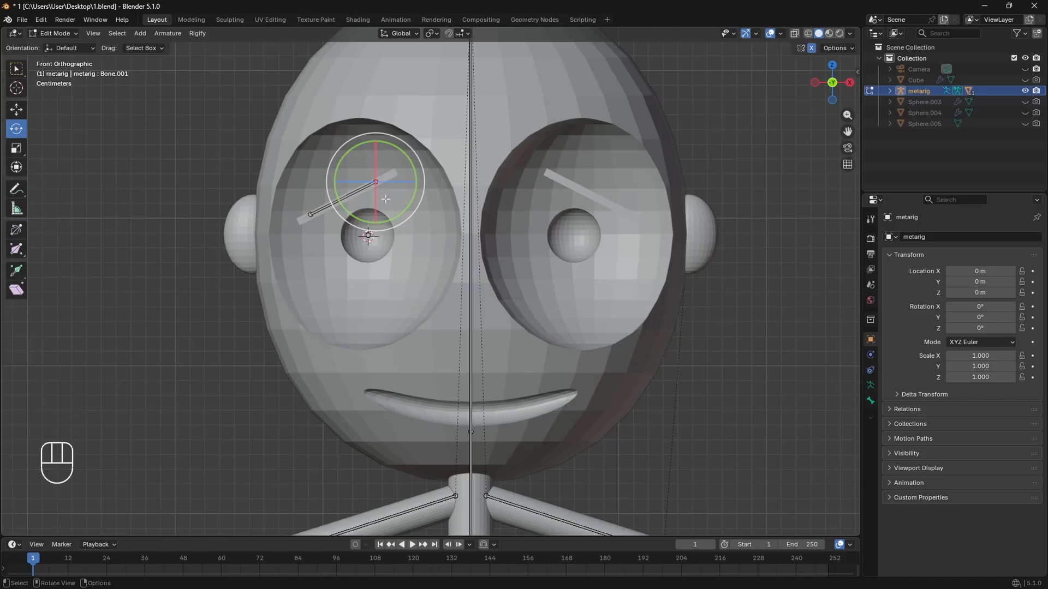
# Move the eyebrow bone's inner and outer ends to the matching ends of the right eyebrow.
pyautogui.click(377, 181)
pyautogui.press('g')
pyautogui.click(401, 189)
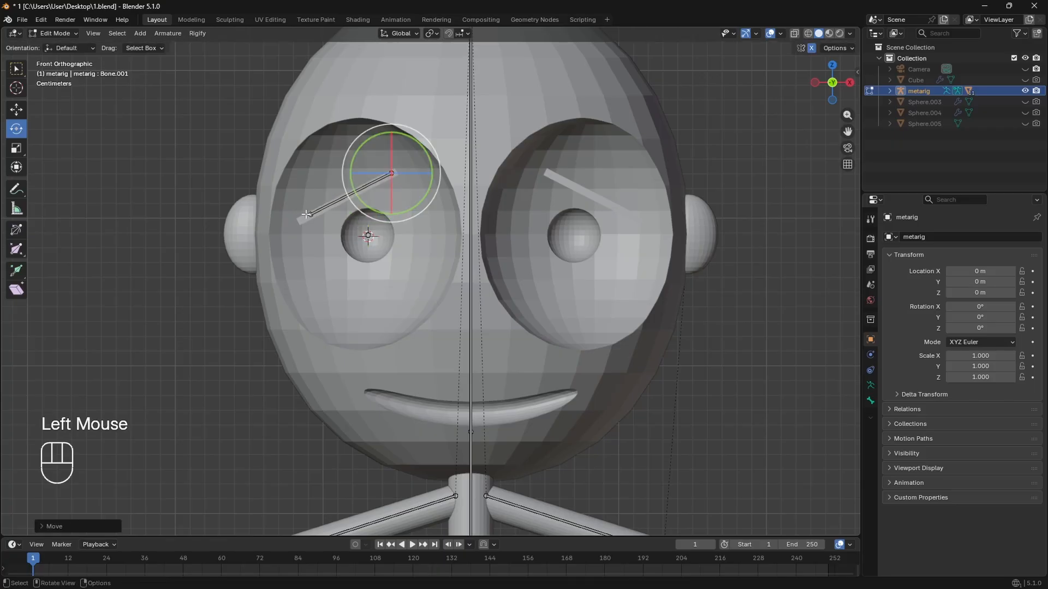
pyautogui.click(310, 214)
pyautogui.press('g')
pyautogui.click(299, 223)
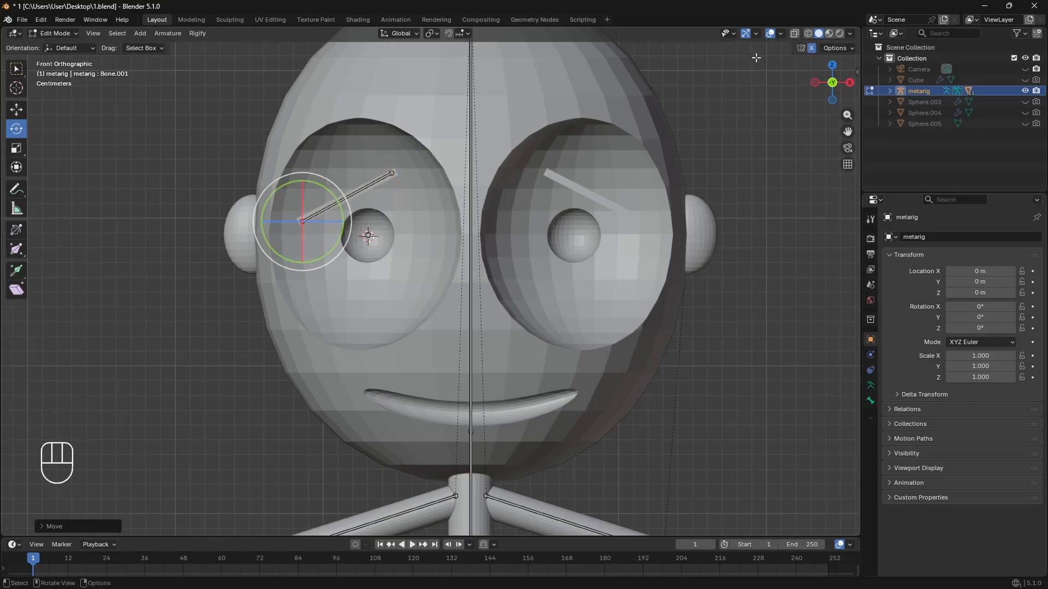
# Turn on X-ray and, in top view, move both ends of the right eyebrow bone forward onto the eyebrow mesh.
pyautogui.click(799, 34)
pyautogui.moveTo(643, 117); pyautogui.dragTo(815, 99, button='middle')
pyautogui.scroll(-2, 815, 100)
pyautogui.click(831, 76)
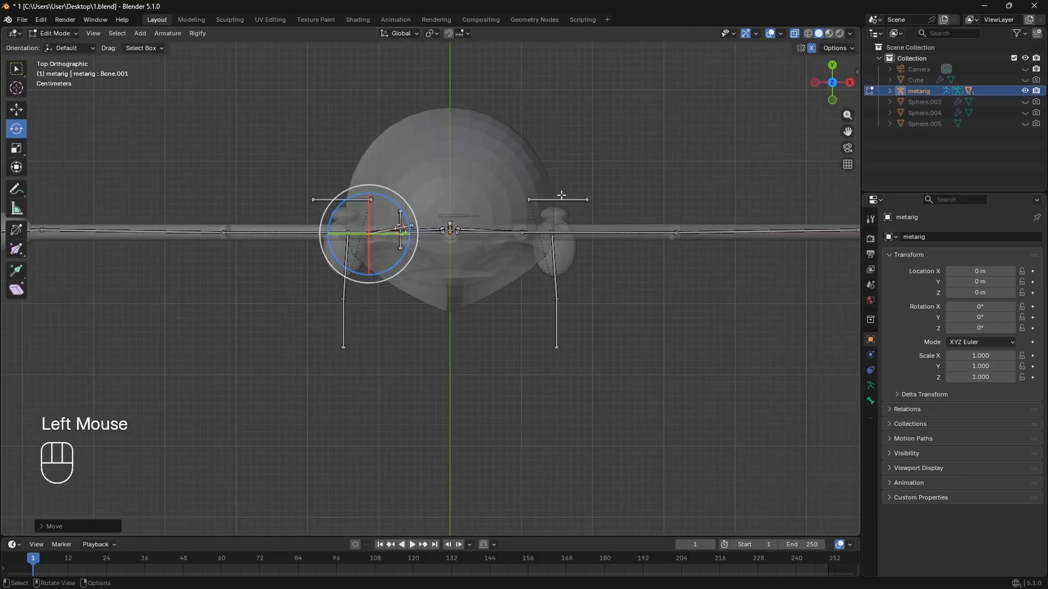
pyautogui.scroll(5, 373, 252)
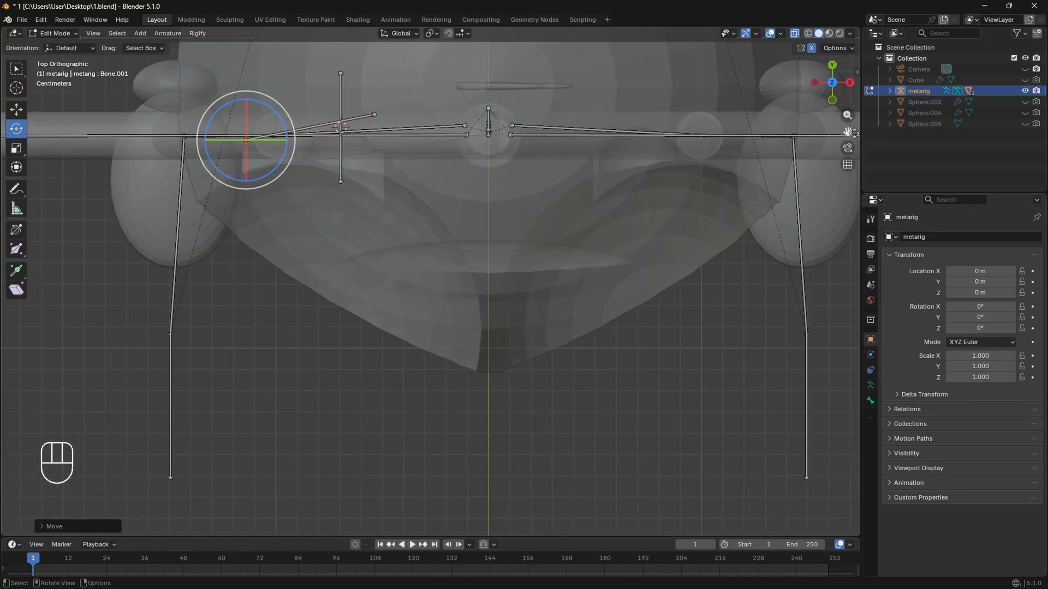
pyautogui.moveTo(847, 131); pyautogui.dragTo(858, 230)
pyautogui.scroll(1, 466, 210)
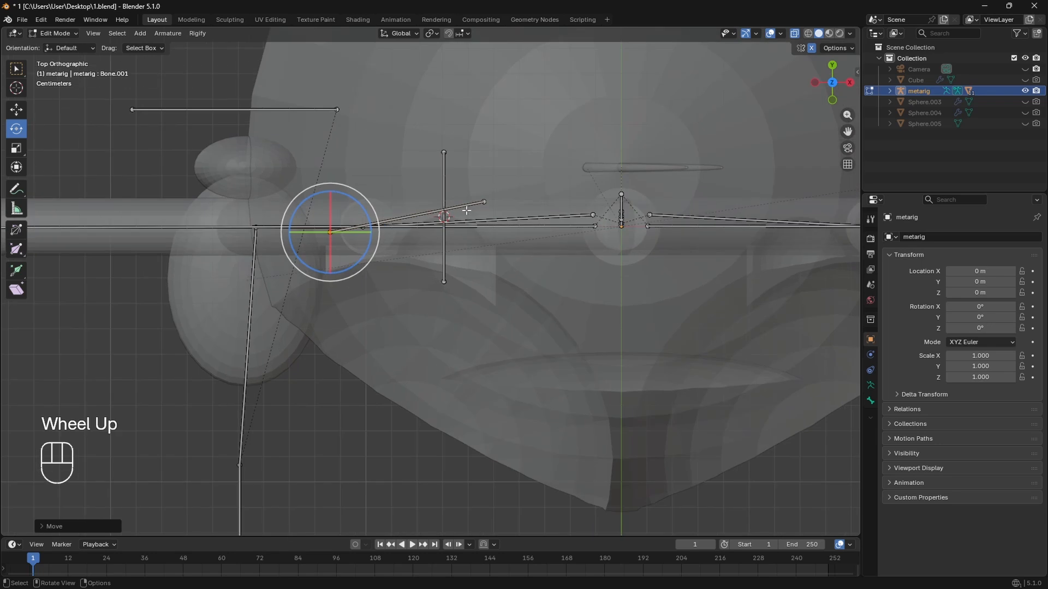
pyautogui.click(484, 201)
pyautogui.press('g')
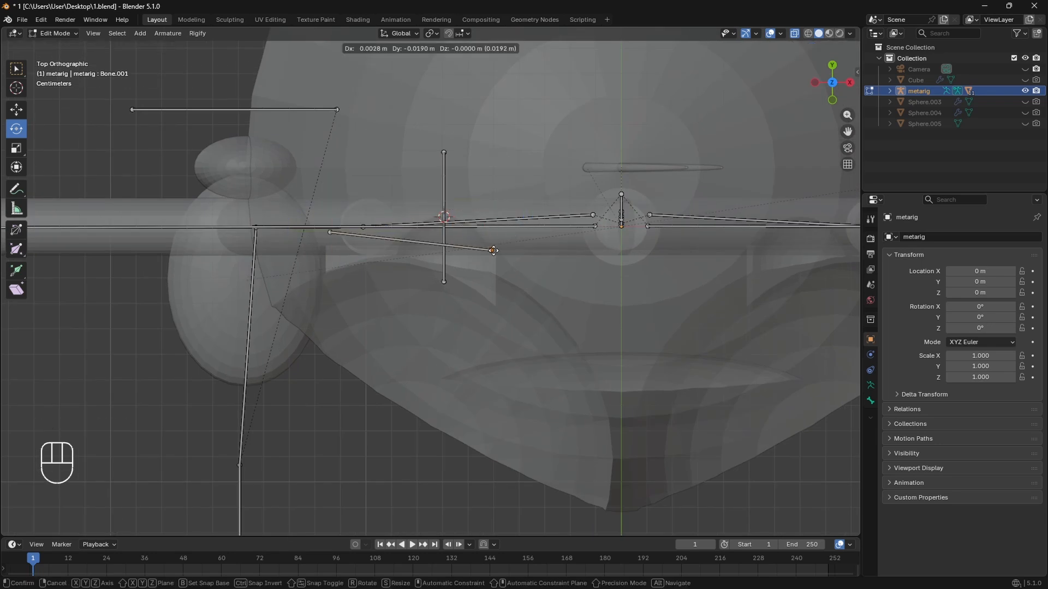
pyautogui.click(493, 251)
pyautogui.click(329, 232)
pyautogui.press('g')
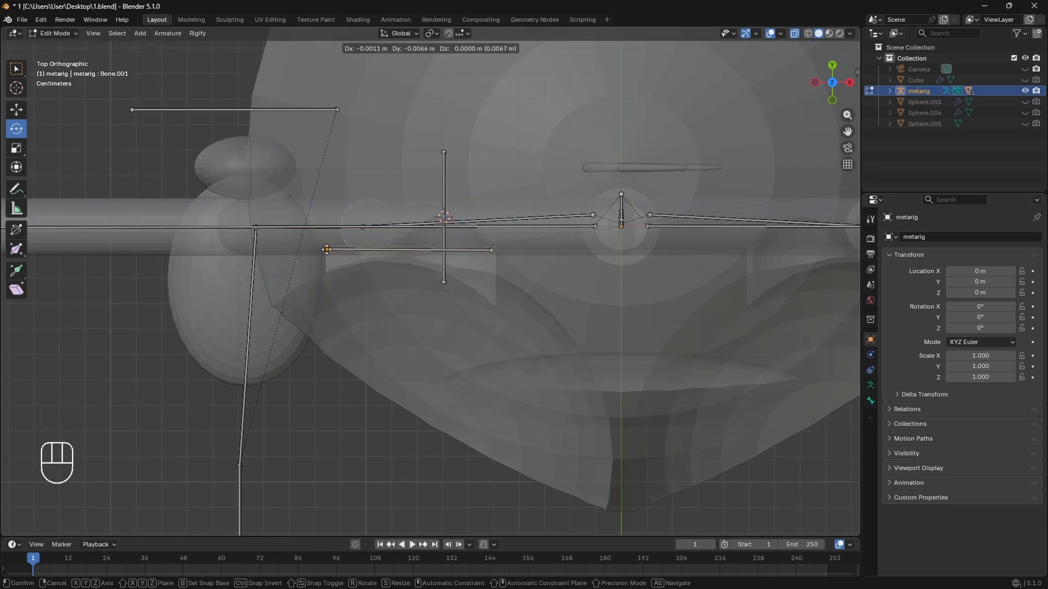
pyautogui.click(328, 250)
# Duplicate the right eye bone in front view and place the copy at the right corner of the mouth.
pyautogui.moveTo(457, 306); pyautogui.dragTo(474, 207, button='middle')
pyautogui.click(831, 91)
pyautogui.scroll(-2, 571, 212)
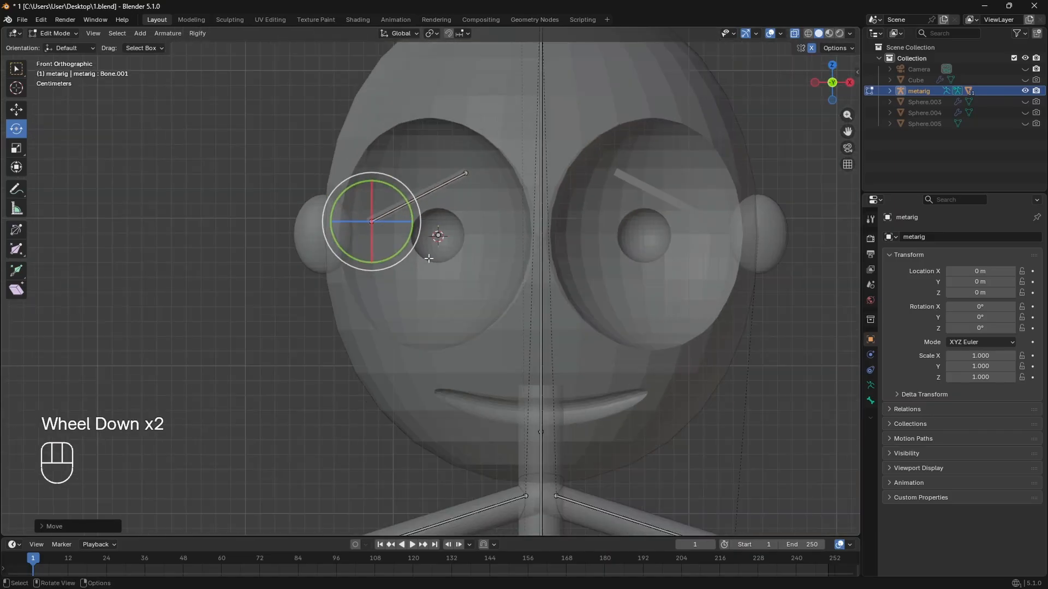
pyautogui.moveTo(473, 252); pyautogui.dragTo(453, 240, button='middle')
pyautogui.click(455, 238)
pyautogui.moveTo(435, 306); pyautogui.dragTo(407, 304, button='middle')
pyautogui.click(833, 90)
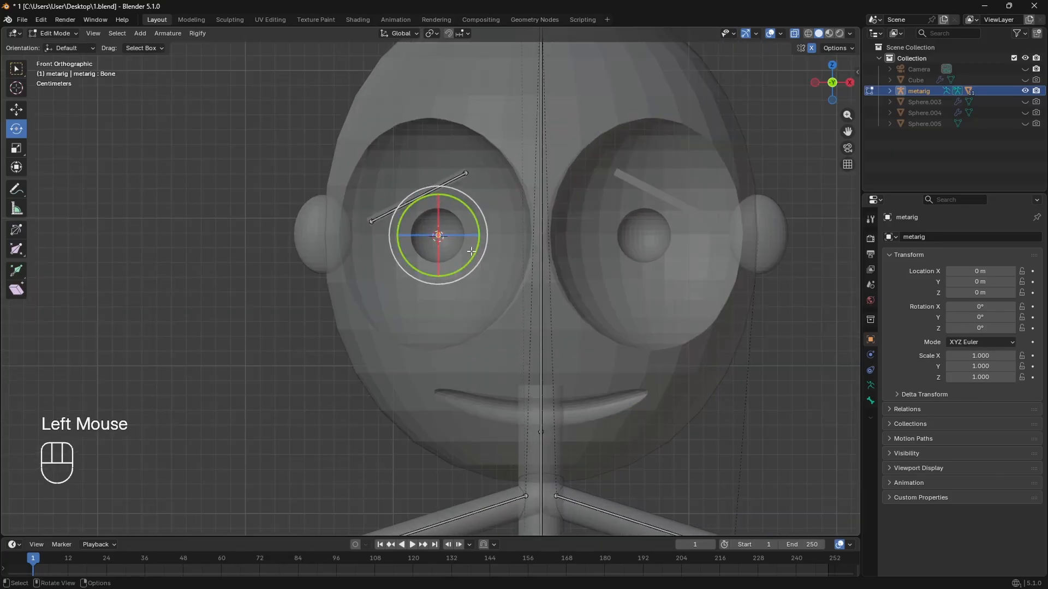
pyautogui.hotkey('shift', 'd')
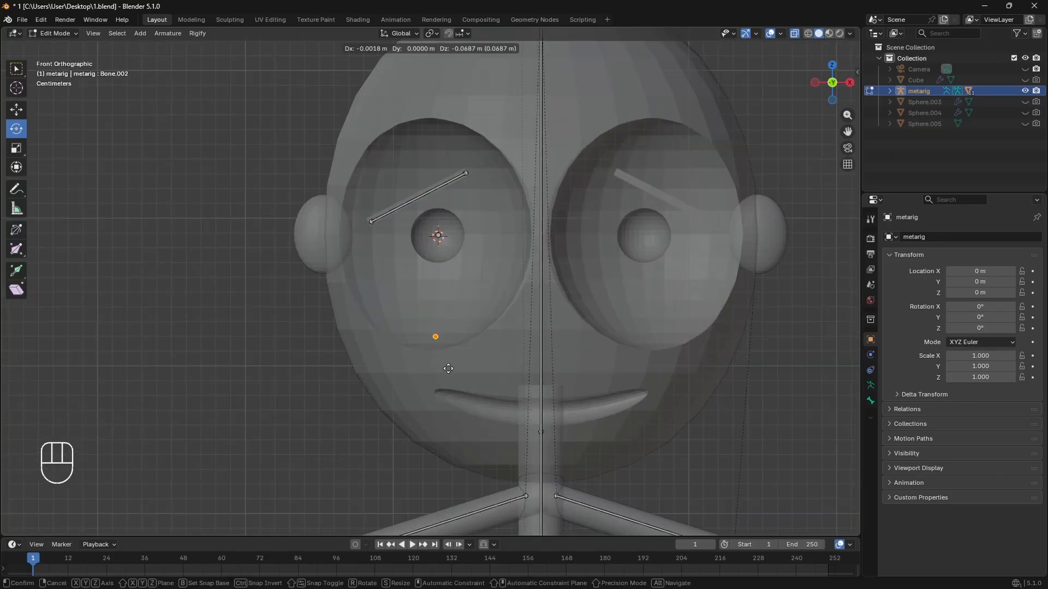
pyautogui.click(450, 410)
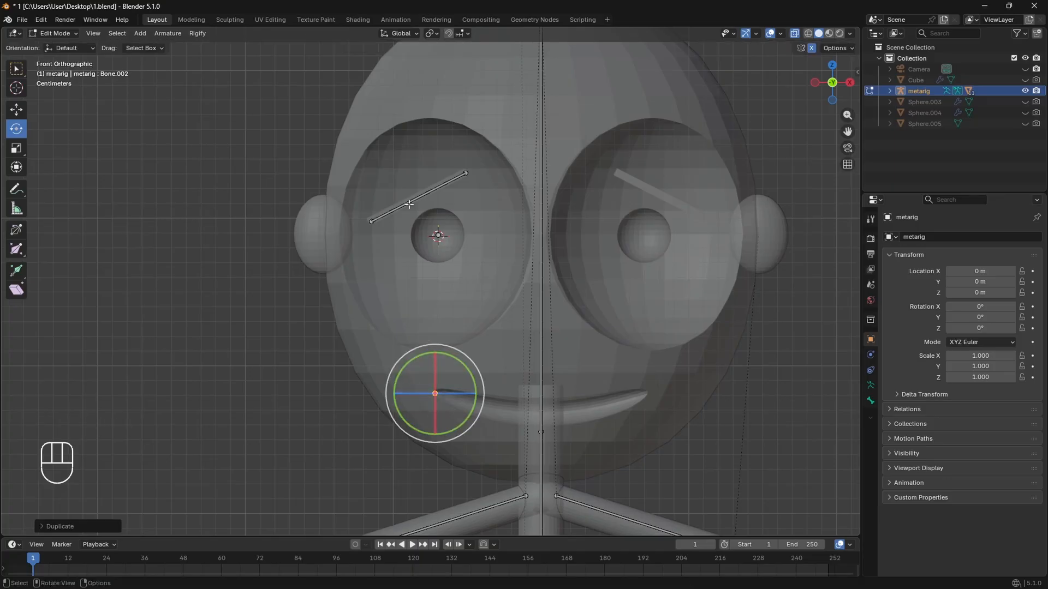
# Duplicate the right eyebrow, eye and mouth-corner bones together and place the copies about 0.14 m along X on the left side of the face.
pyautogui.moveTo(449, 207); pyautogui.dragTo(456, 236, button='middle')
pyautogui.keyDown('shift'); pyautogui.click(452, 239); pyautogui.keyUp('shift')
pyautogui.keyDown('shift'); pyautogui.click(455, 235); pyautogui.keyUp('shift')
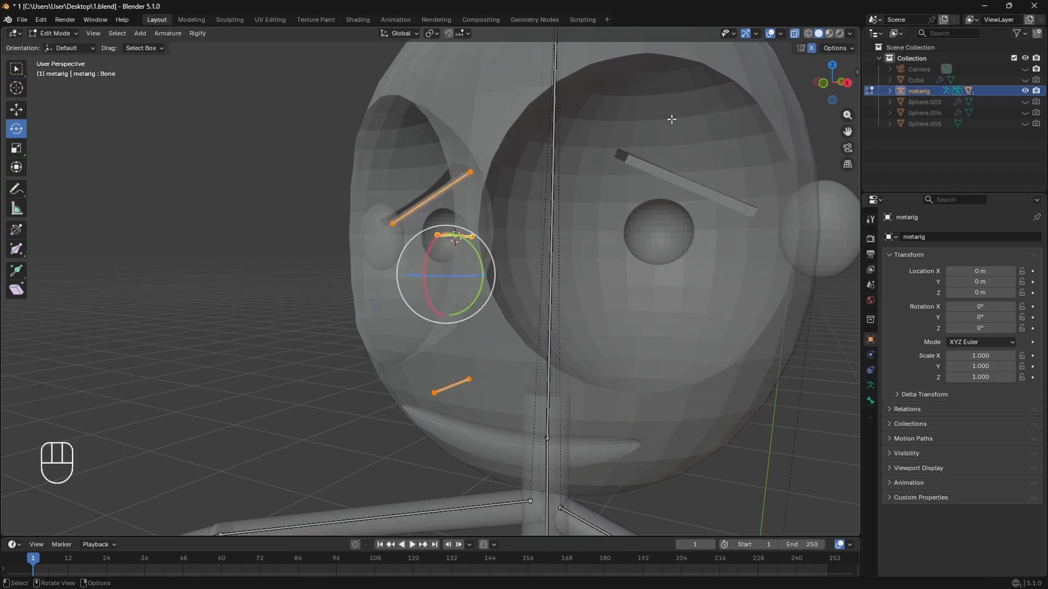
pyautogui.click(823, 83)
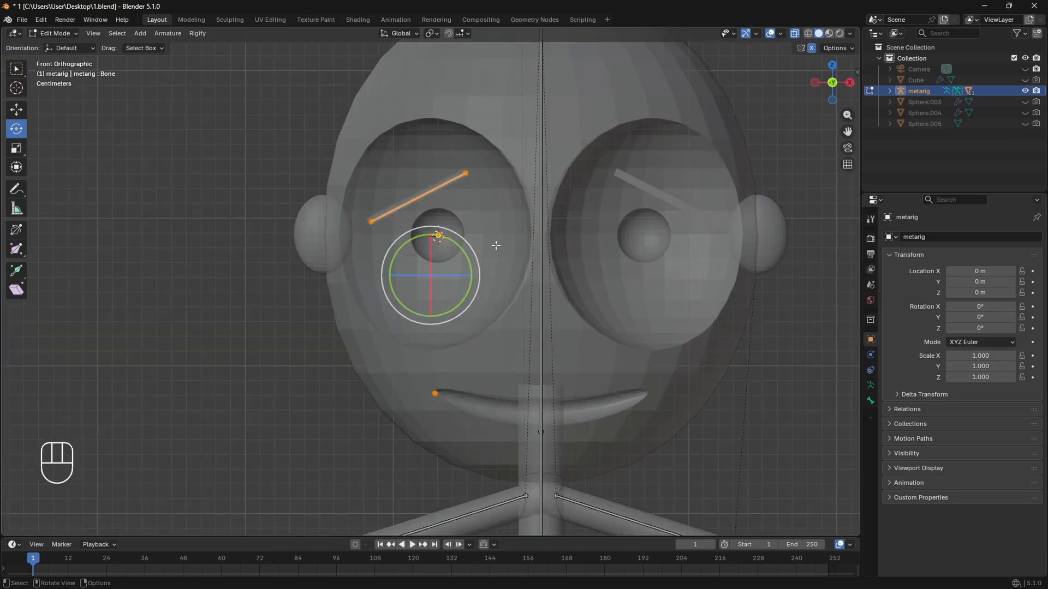
pyautogui.hotkey('shift', 'd')
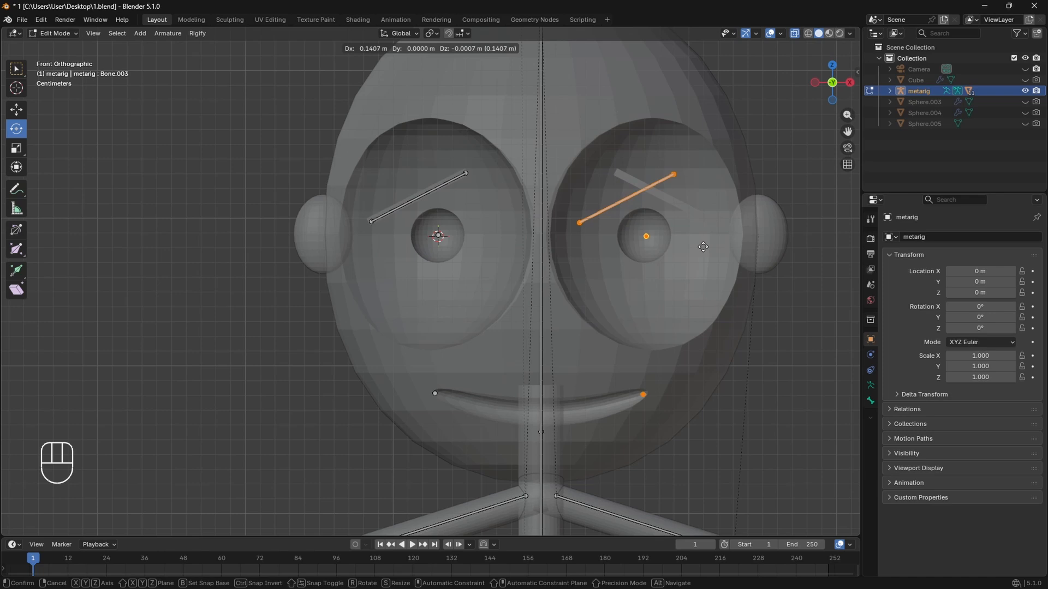
pyautogui.click(703, 247)
# Rotate the copied left eyebrow bone to mirror the right one's slant and move it onto the left eyebrow.
pyautogui.click(627, 199)
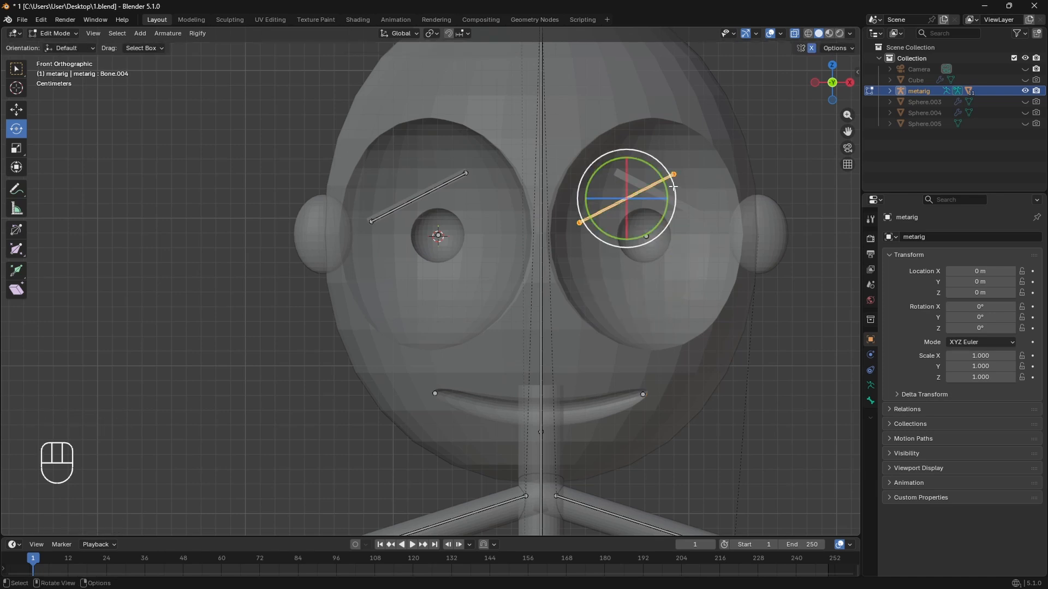
pyautogui.moveTo(667, 194); pyautogui.dragTo(666, 240)
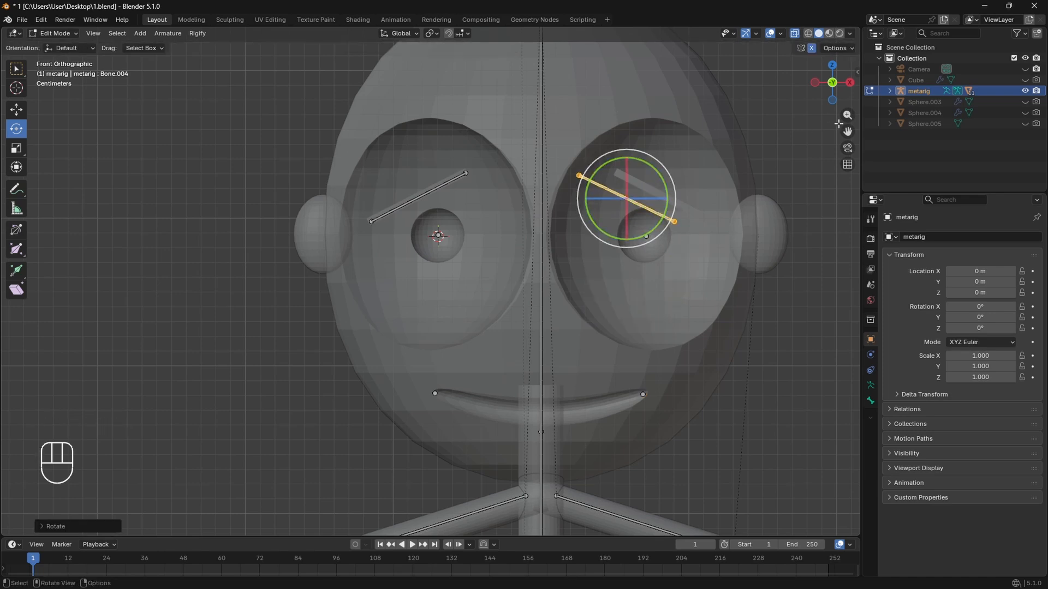
pyautogui.keyDown('shift'); pyautogui.moveTo(729, 237); pyautogui.dragTo(464, 239, button='middle'); pyautogui.keyUp('shift')
pyautogui.scroll(1, 335, 209)
pyautogui.scroll(2, 336, 210)
pyautogui.press('g')
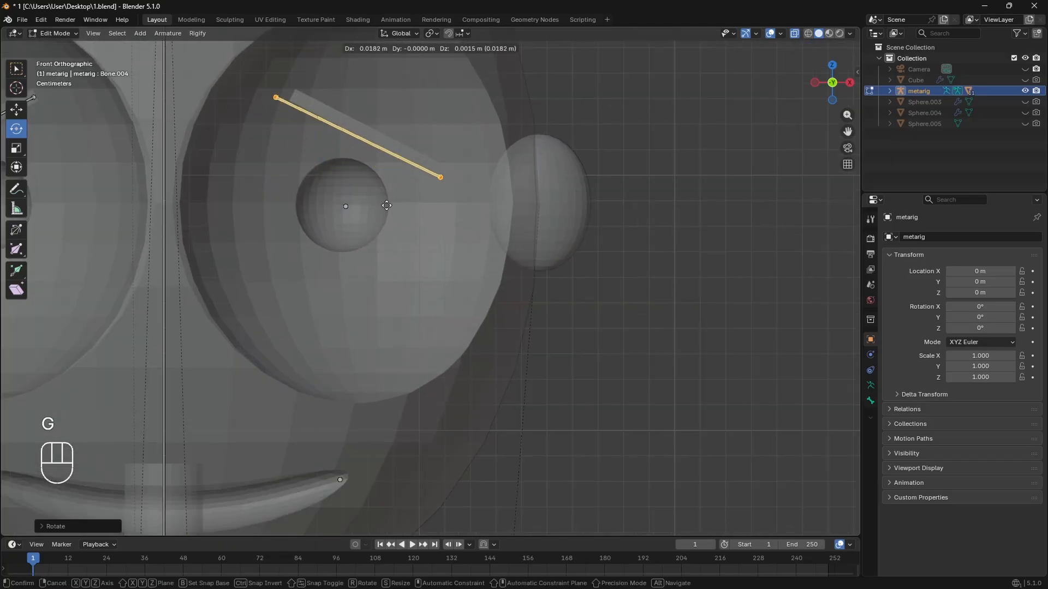
pyautogui.click(367, 343)
# Duplicate the left mouth-corner bone and place the copy at the middle of the mouth in front view.
pyautogui.scroll(-5, 382, 371)
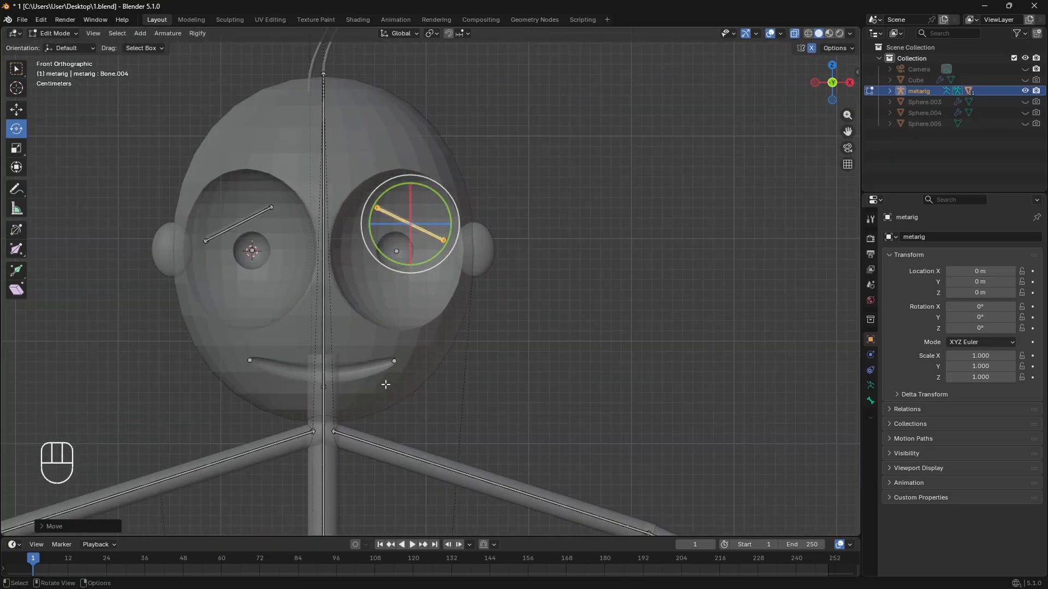
pyautogui.moveTo(296, 370); pyautogui.dragTo(333, 354, button='middle')
pyautogui.click(416, 353)
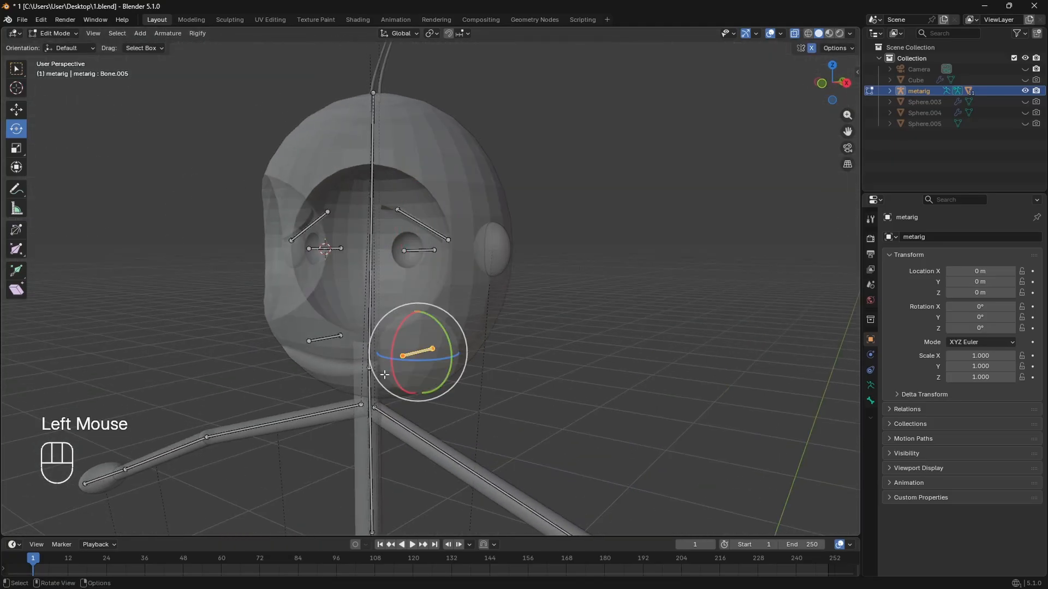
pyautogui.click(832, 87)
pyautogui.hotkey('shift', 'd')
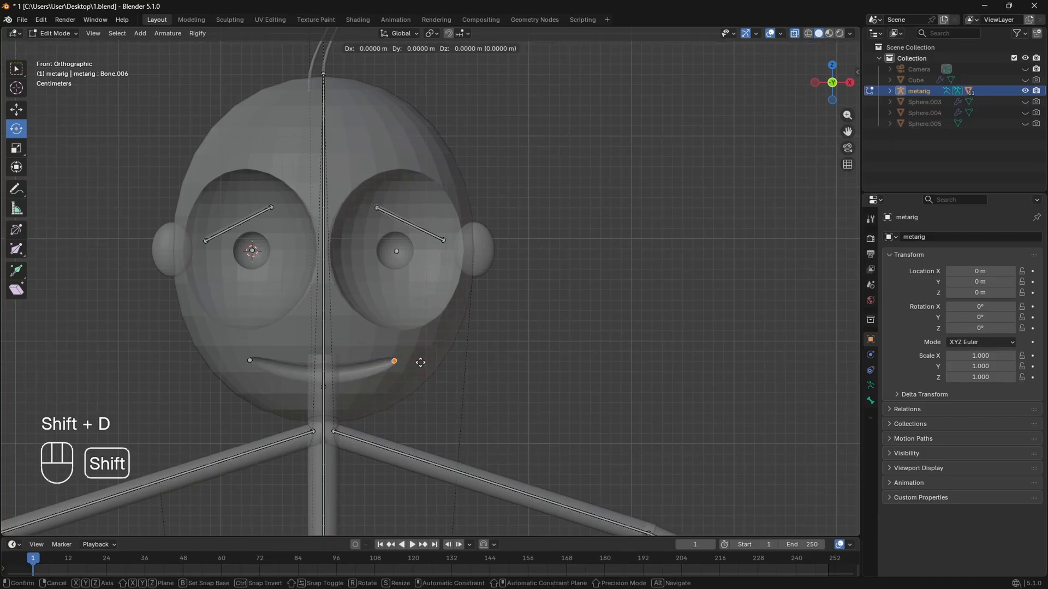
pyautogui.click(352, 375)
# Select the three mouth bones and, in right view, move them forward along Y to the mouth at the front of the face.
pyautogui.moveTo(419, 386); pyautogui.dragTo(468, 240, button='middle')
pyautogui.click(832, 82)
pyautogui.keyDown('shift'); pyautogui.click(493, 385); pyautogui.keyUp('shift')
pyautogui.click(419, 221)
pyautogui.keyDown('shift'); pyautogui.click(478, 253); pyautogui.keyUp('shift')
pyautogui.click(444, 243)
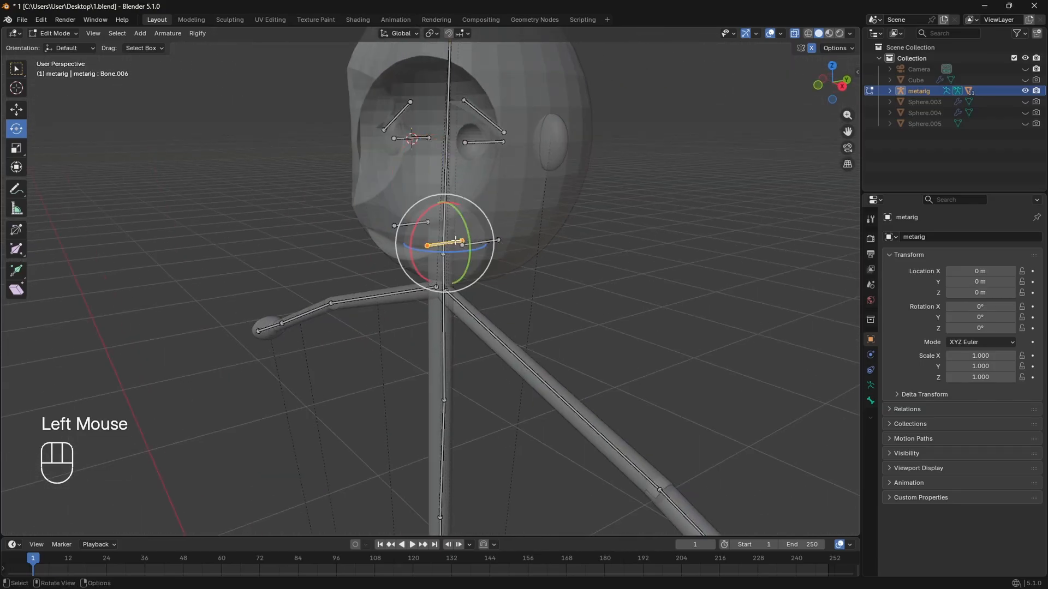
pyautogui.keyDown('shift'); pyautogui.click(480, 241); pyautogui.keyUp('shift')
pyautogui.keyDown('shift'); pyautogui.click(412, 224); pyautogui.keyUp('shift')
pyautogui.click(842, 87)
pyautogui.scroll(2, 493, 258)
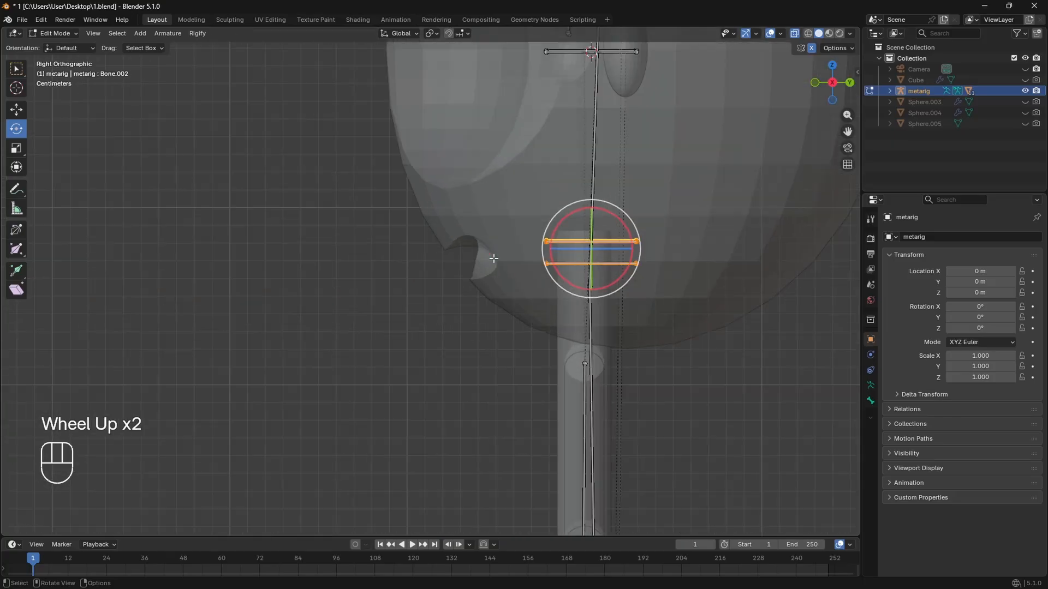
pyautogui.click(17, 110)
pyautogui.moveTo(631, 251); pyautogui.dragTo(563, 252)
pyautogui.moveTo(360, 318); pyautogui.dragTo(503, 318, button='middle')
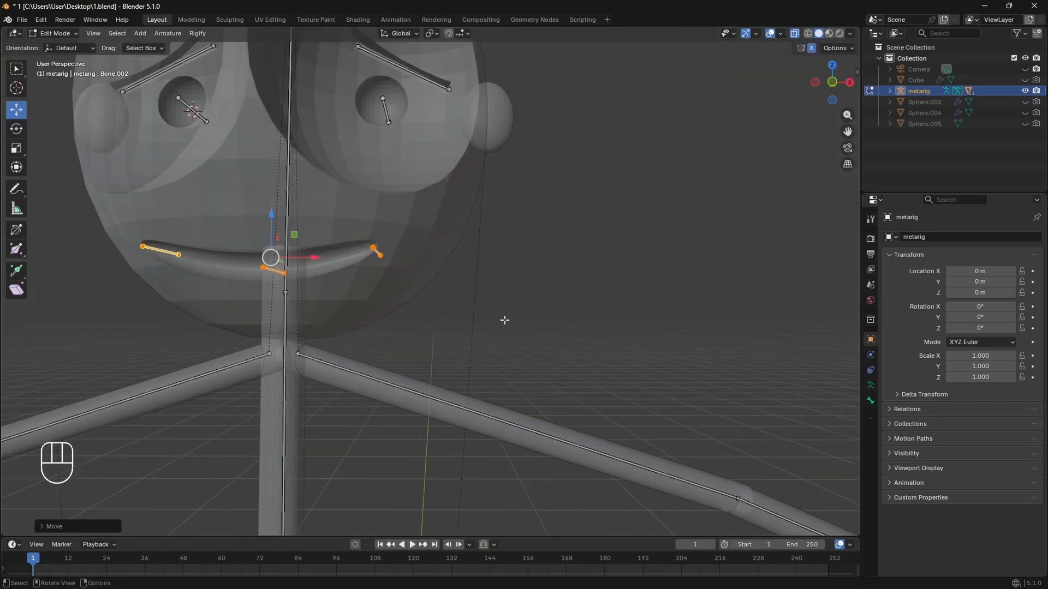
# Turn off X-ray display and inspect the placement of the facial bones against the solid head.
pyautogui.click(835, 82)
pyautogui.scroll(-2, 474, 307)
pyautogui.click(795, 33)
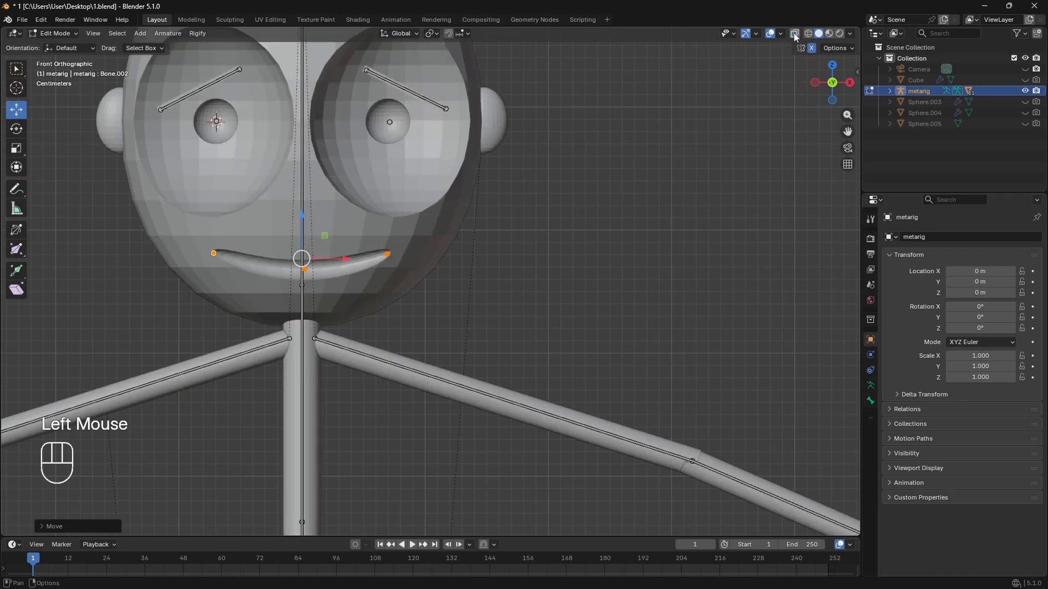
pyautogui.scroll(-2, 571, 278)
pyautogui.moveTo(570, 278); pyautogui.dragTo(513, 296, button='middle')
pyautogui.moveTo(607, 285); pyautogui.dragTo(677, 277, button='middle')
pyautogui.click(832, 85)
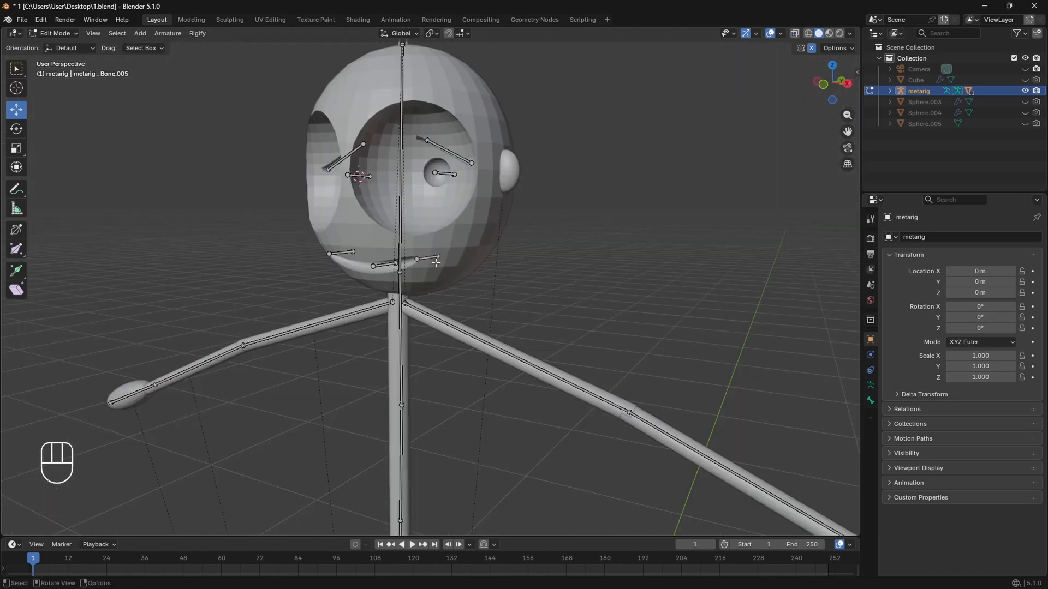
# Parent all mouth, eye and eyebrow bones to the head bone spine.004, keeping their offsets.
pyautogui.scroll(2, 362, 266)
pyautogui.keyDown('shift'); pyautogui.click(366, 259); pyautogui.keyUp('shift')
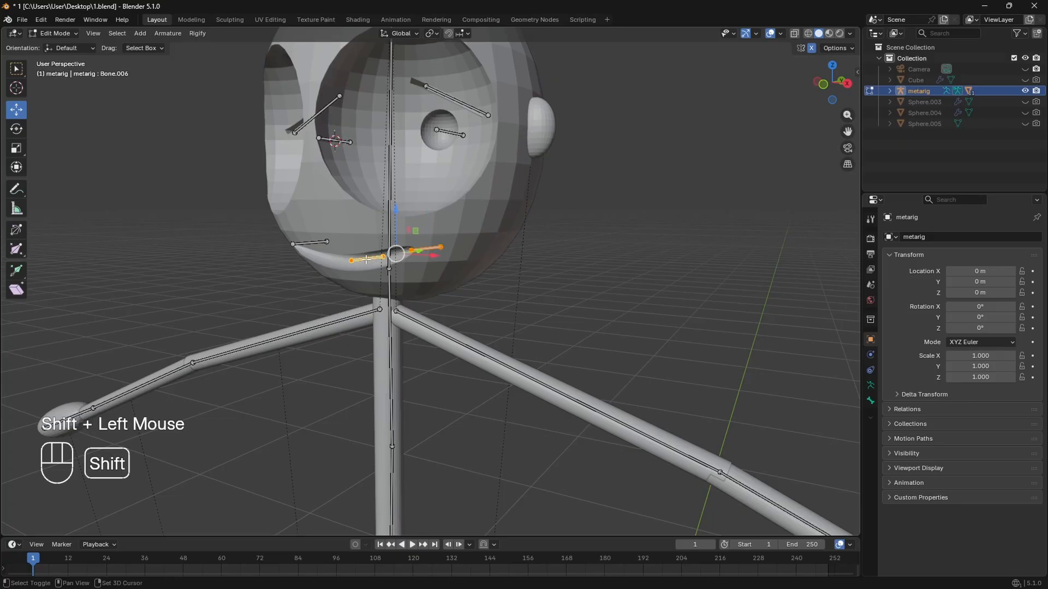
pyautogui.keyDown('shift'); pyautogui.click(307, 243); pyautogui.keyUp('shift')
pyautogui.moveTo(307, 242); pyautogui.dragTo(460, 107, button='middle')
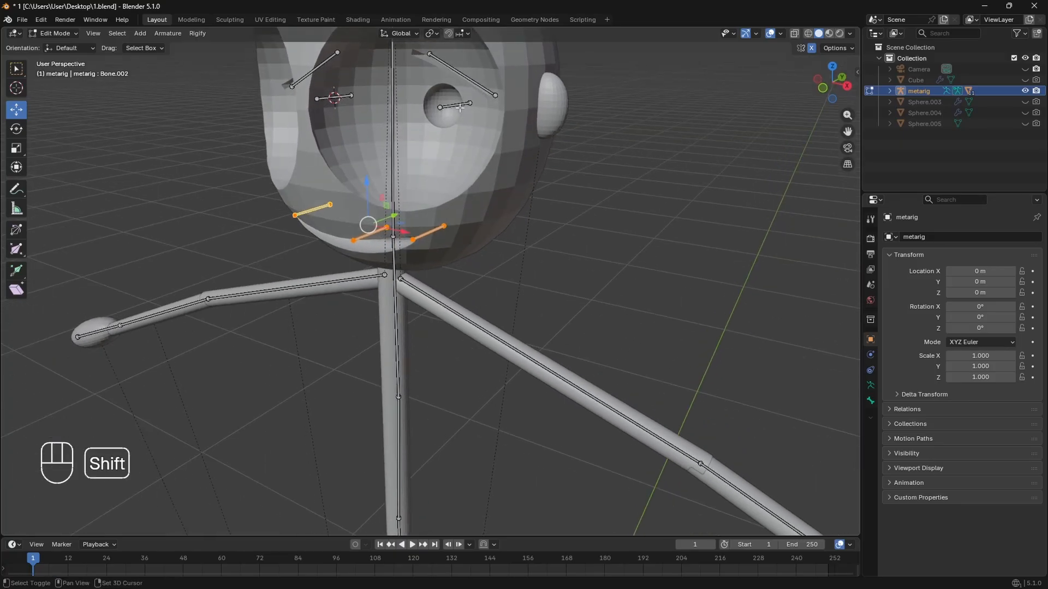
pyautogui.keyDown('shift'); pyautogui.click(476, 82); pyautogui.keyUp('shift')
pyautogui.keyDown('shift'); pyautogui.moveTo(326, 110); pyautogui.dragTo(271, 123, button='middle'); pyautogui.keyUp('shift')
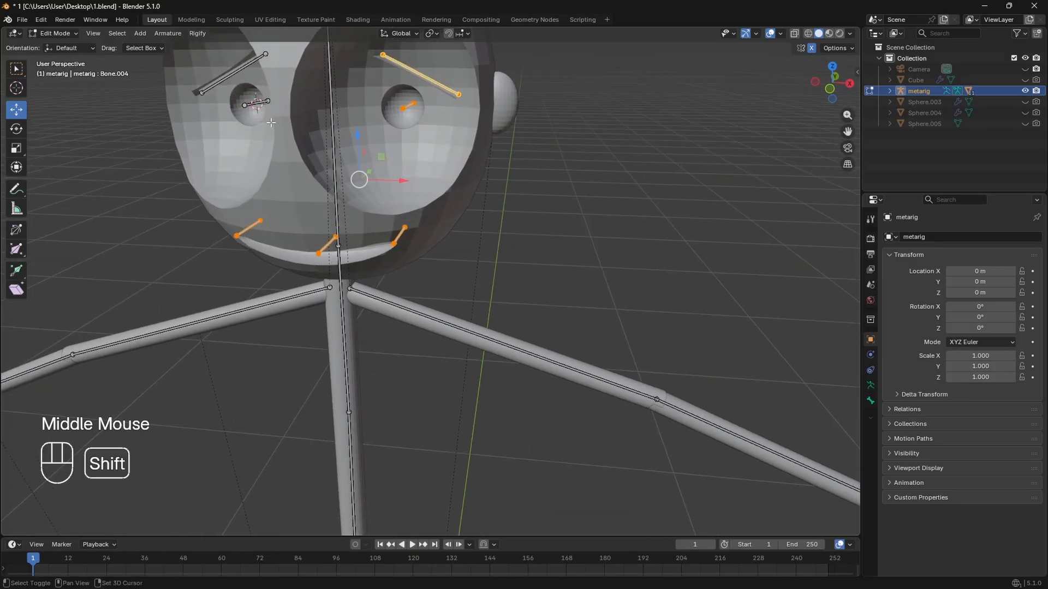
pyautogui.keyDown('shift'); pyautogui.click(261, 101); pyautogui.keyUp('shift')
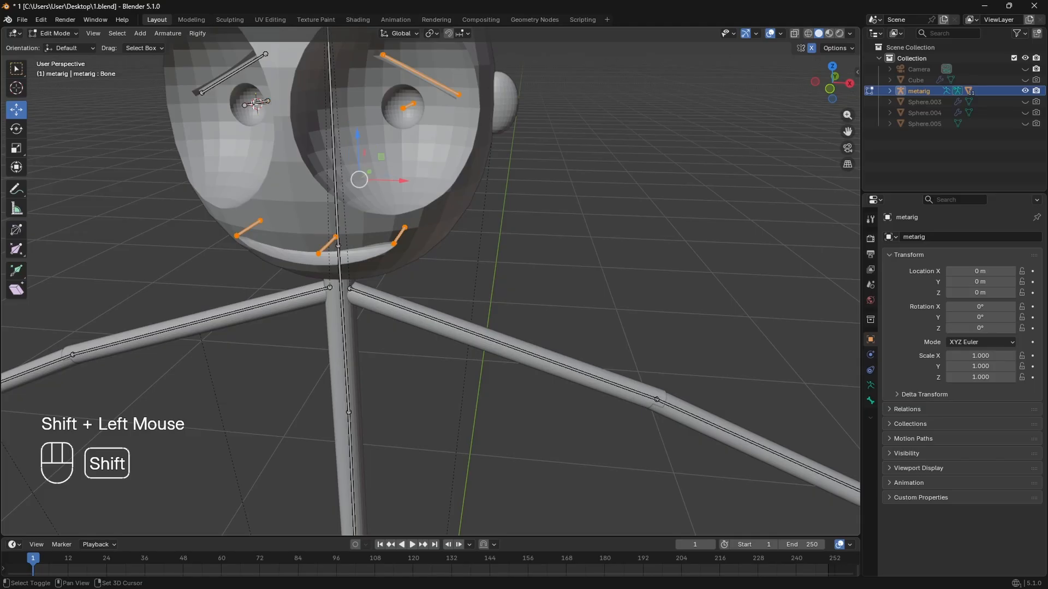
pyautogui.keyDown('shift'); pyautogui.click(227, 76); pyautogui.keyUp('shift')
pyautogui.scroll(-2, 227, 76)
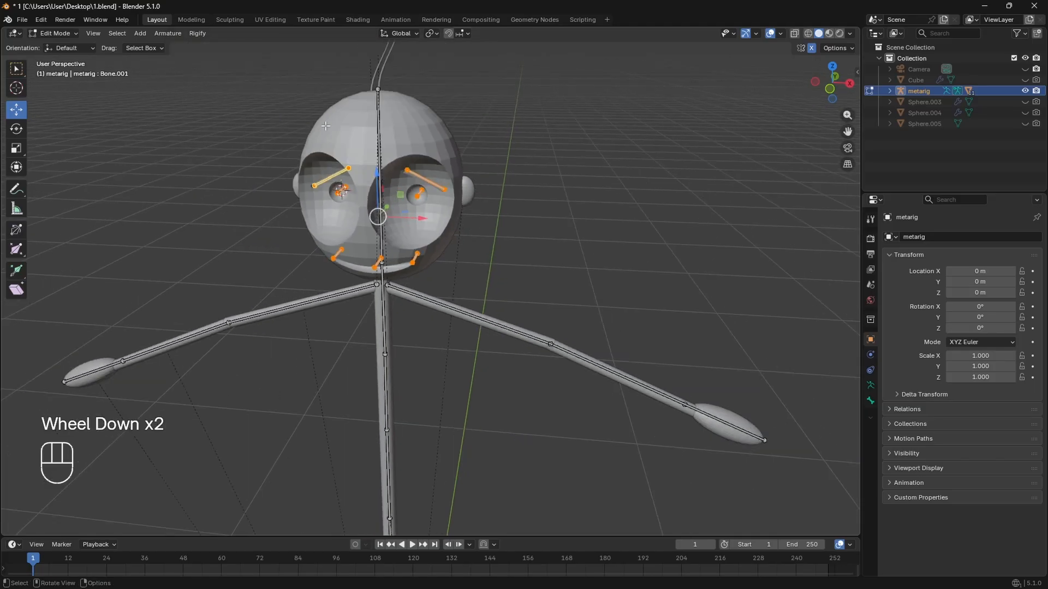
pyautogui.keyDown('shift'); pyautogui.click(379, 133); pyautogui.keyUp('shift')
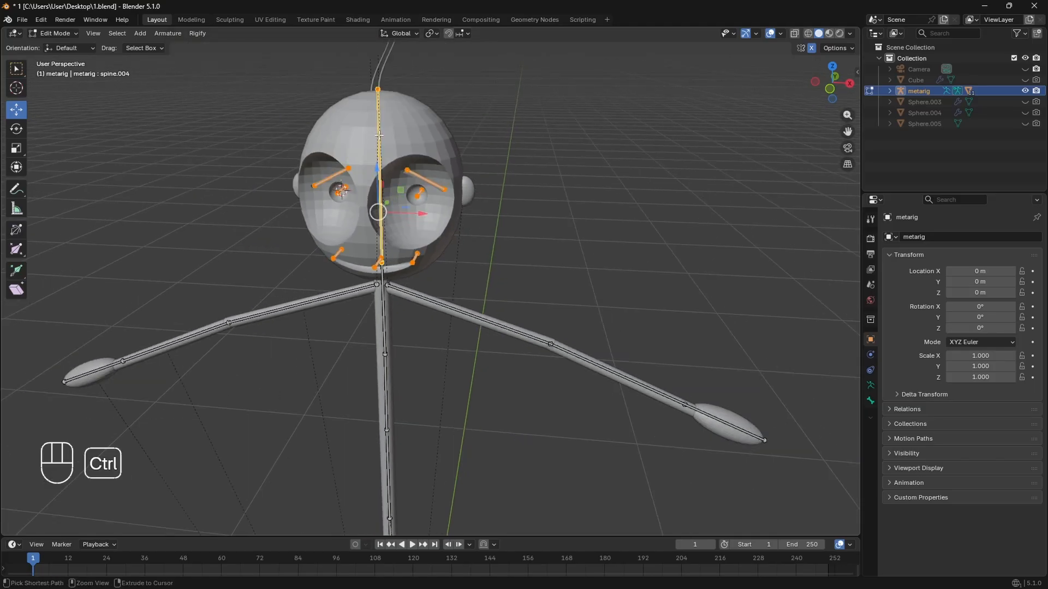
pyautogui.hotkey('ctrl', 'p')
pyautogui.click(379, 136)
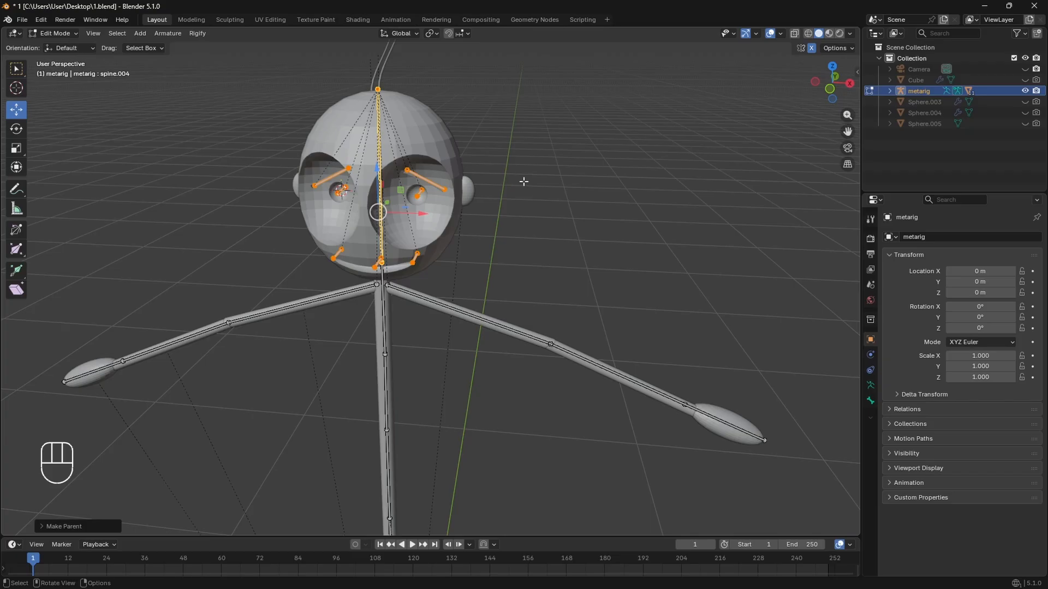
# In Object Mode, parent all of the character's meshes to the metarig with automatic weights.
pyautogui.press('Tab')
pyautogui.moveTo(541, 215); pyautogui.dragTo(817, 103, button='middle')
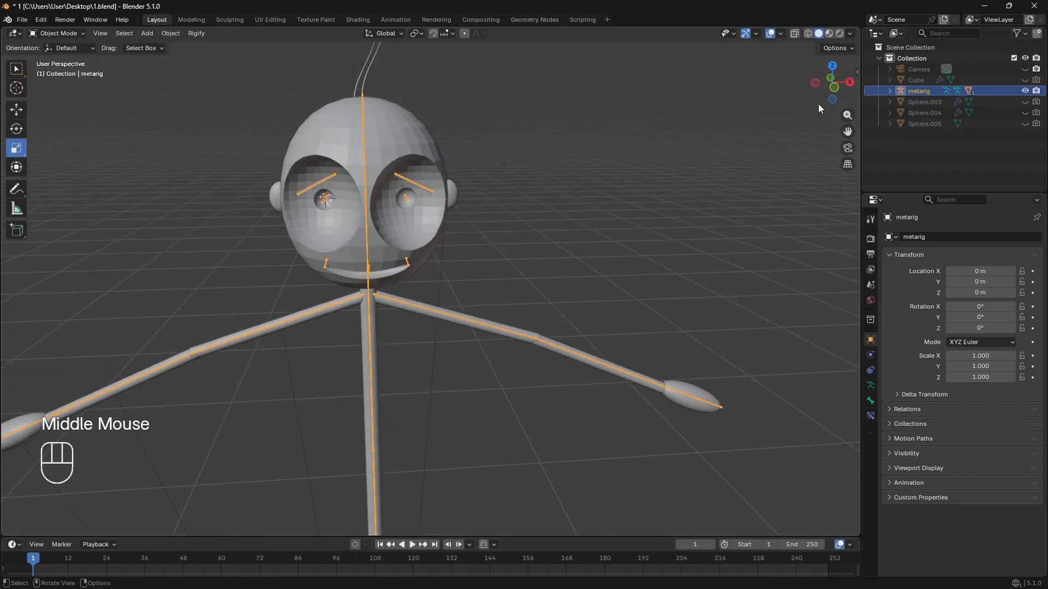
pyautogui.click(831, 85)
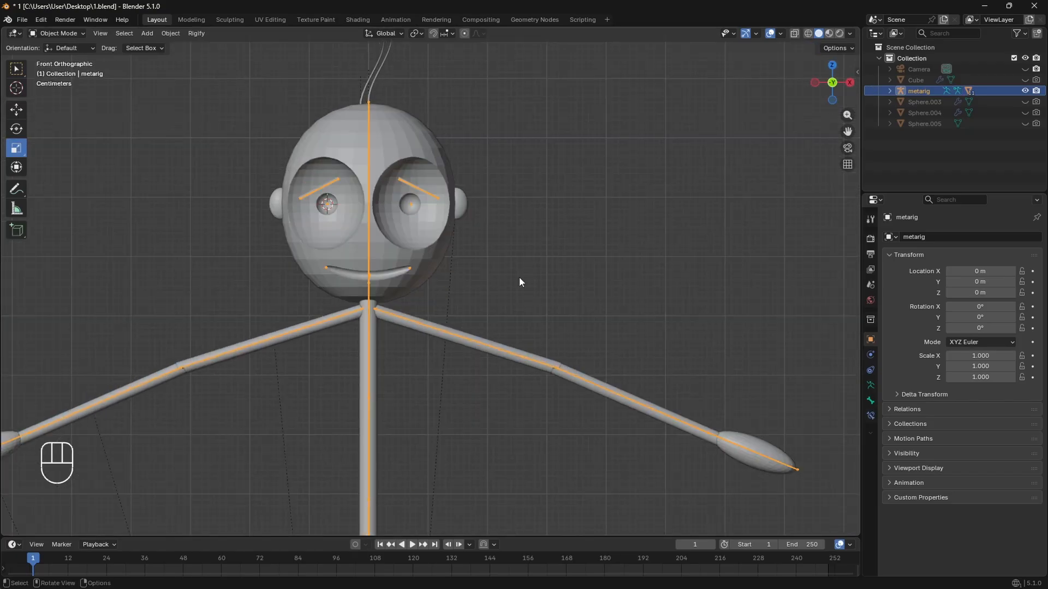
pyautogui.press('a')
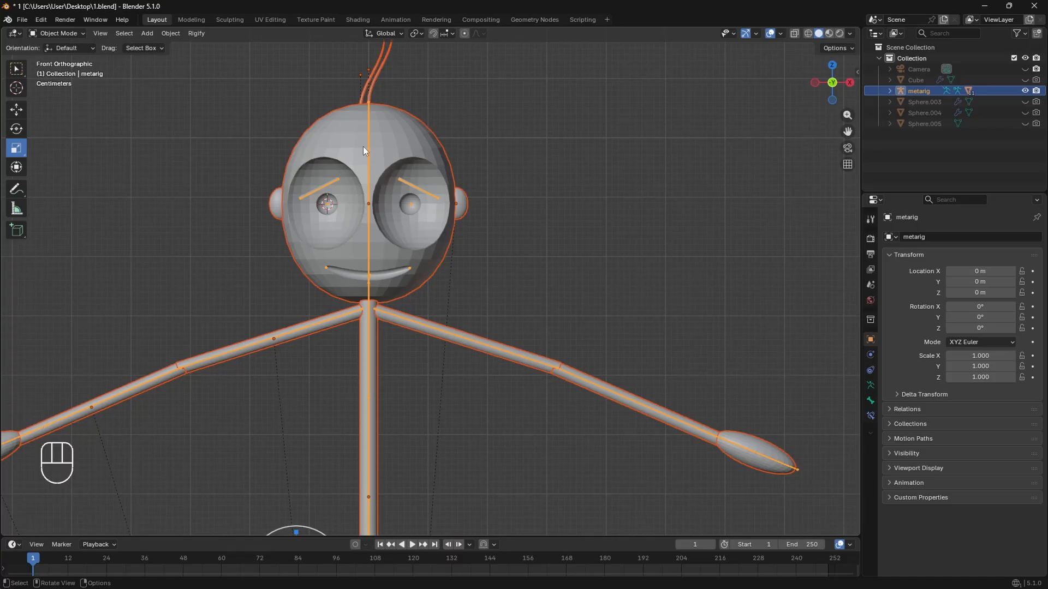
pyautogui.hotkey('ctrl', 'p')
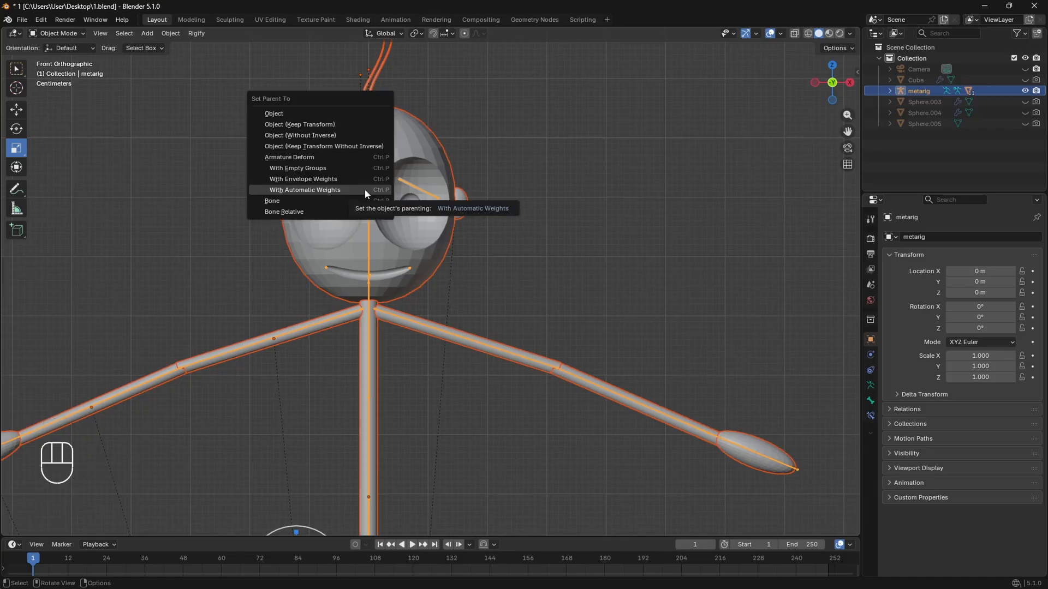
pyautogui.click(365, 189)
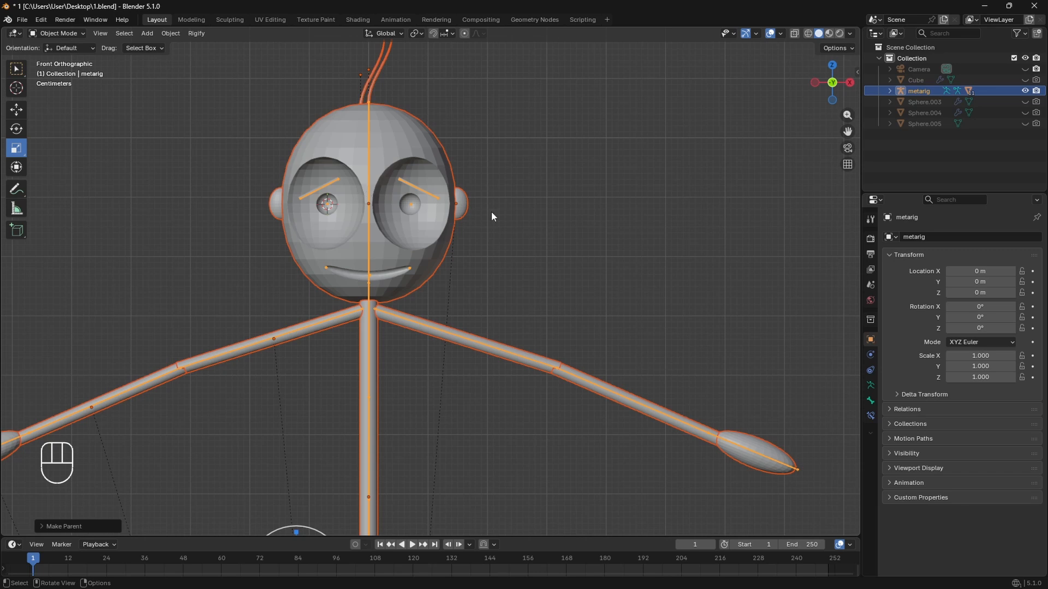
pyautogui.click(508, 211)
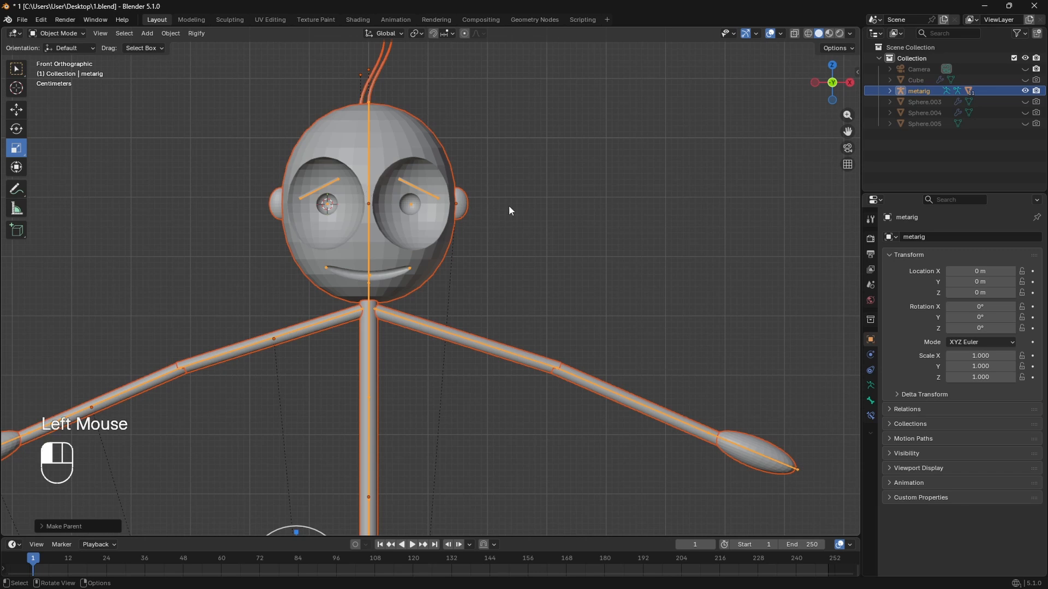
# Try rotating the left eyebrow bone in Pose Mode to test how it deforms the face.
pyautogui.click(411, 203)
pyautogui.click(50, 34)
pyautogui.click(54, 71)
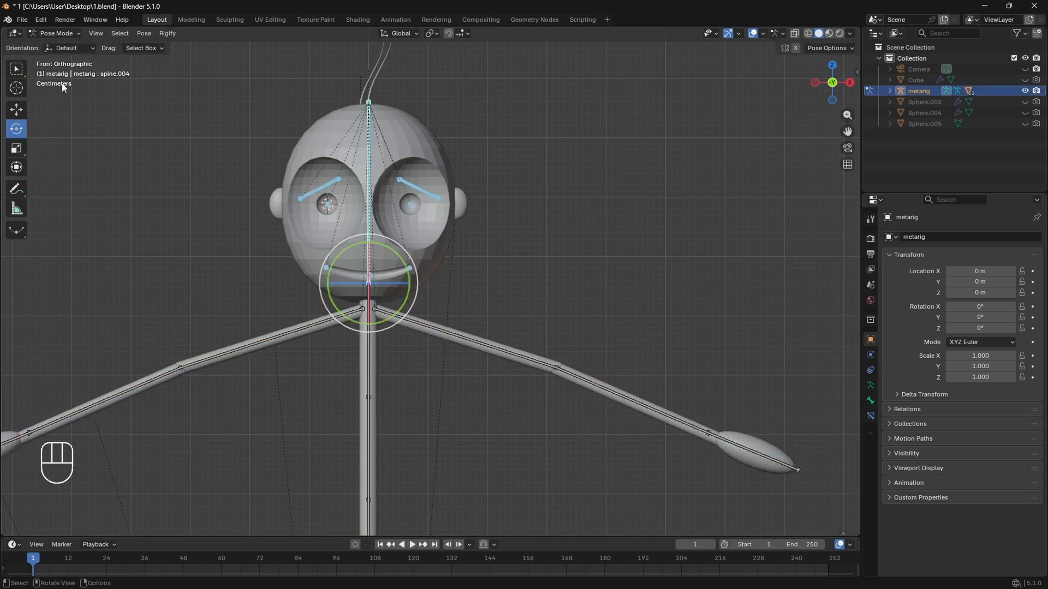
pyautogui.click(424, 192)
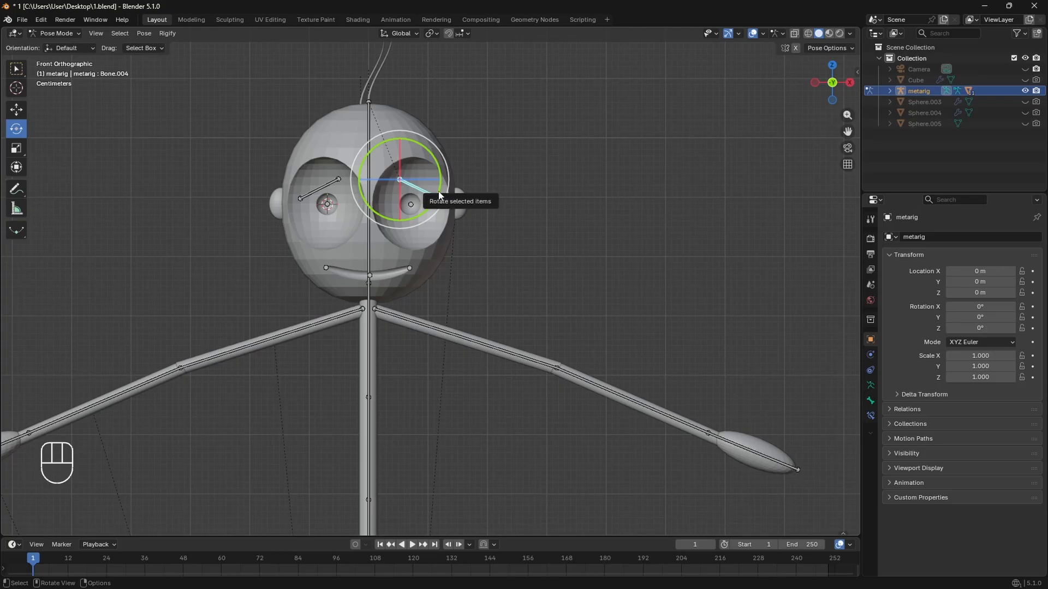
pyautogui.moveTo(440, 198); pyautogui.dragTo(455, 182)
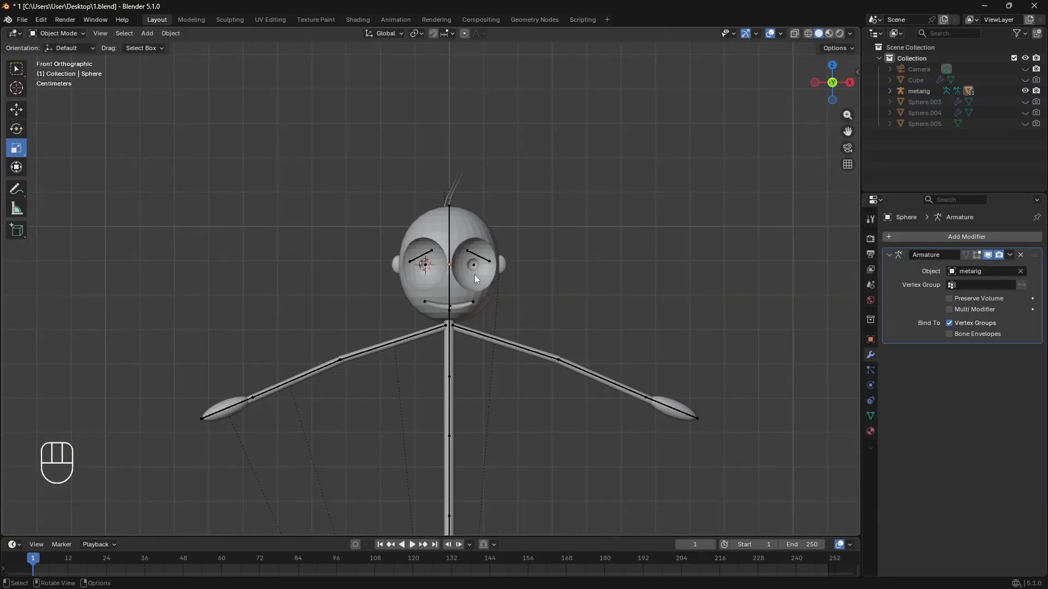
# Select the metarig and the head mesh, enter Weight Paint mode and pick the right eyebrow bone.
pyautogui.click(421, 254)
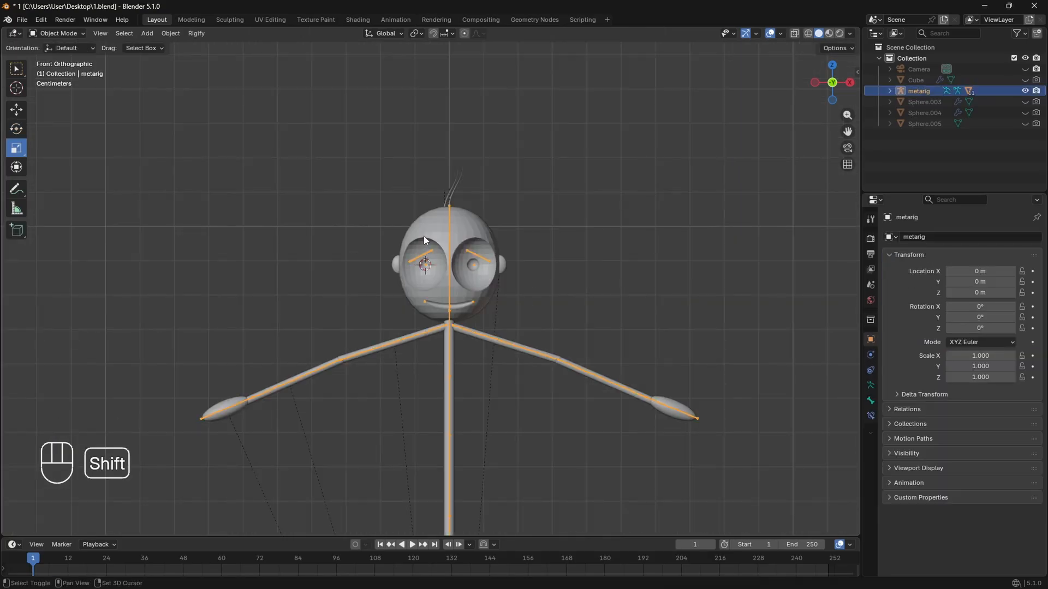
pyautogui.keyDown('shift'); pyautogui.click(414, 236); pyautogui.keyUp('shift')
pyautogui.click(82, 33)
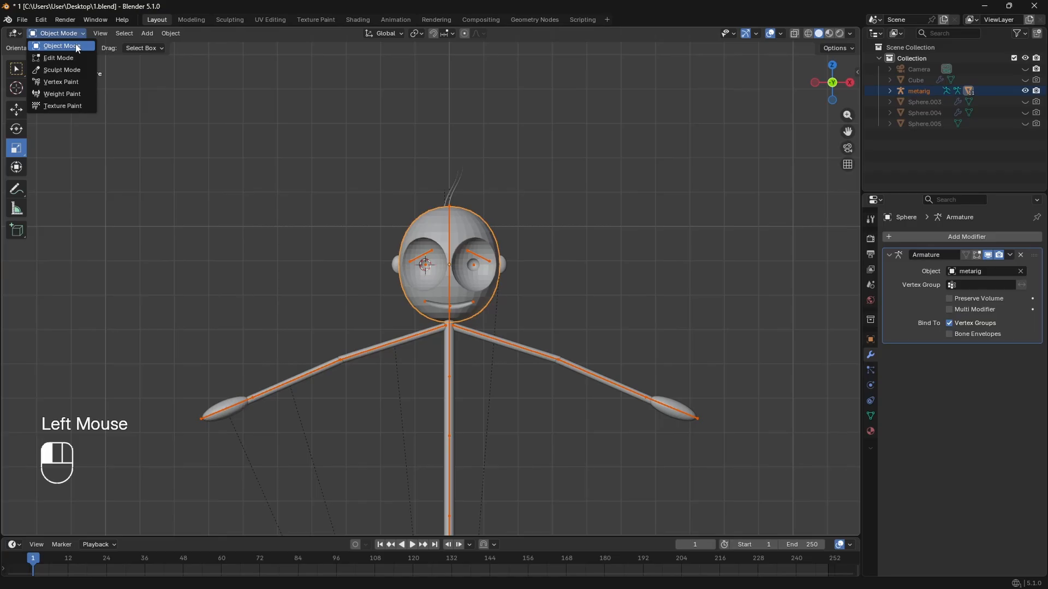
pyautogui.click(66, 97)
pyautogui.scroll(6, 229, 215)
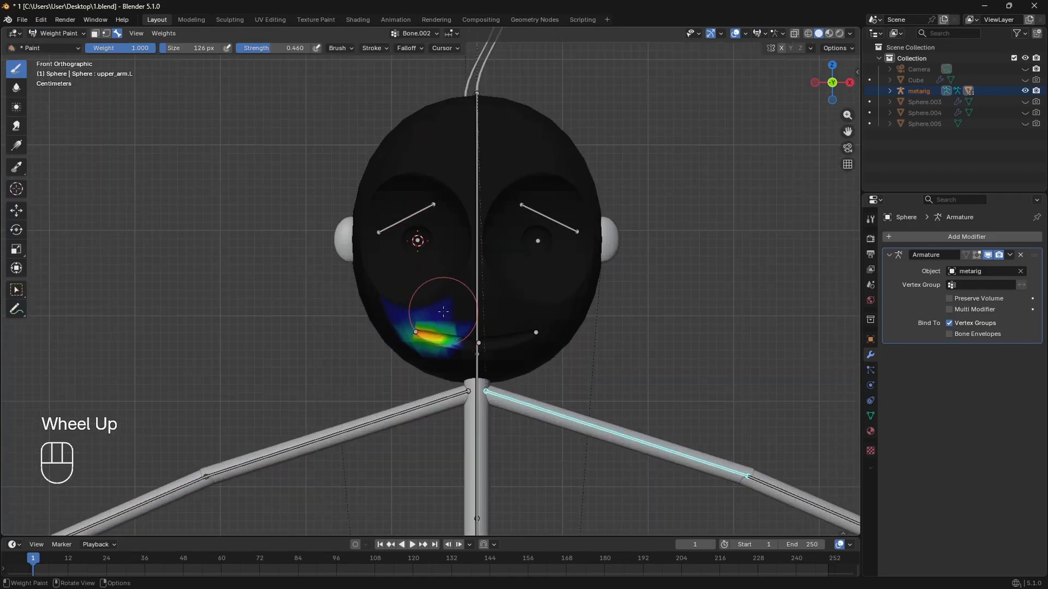
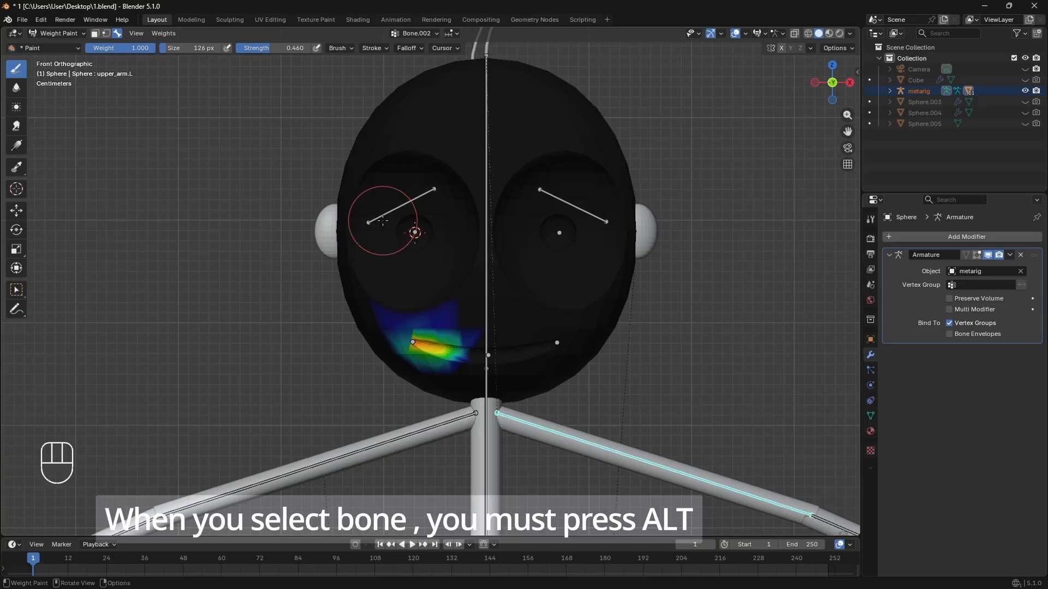
pyautogui.keyDown('alt'); pyautogui.click(394, 213); pyautogui.keyUp('alt')
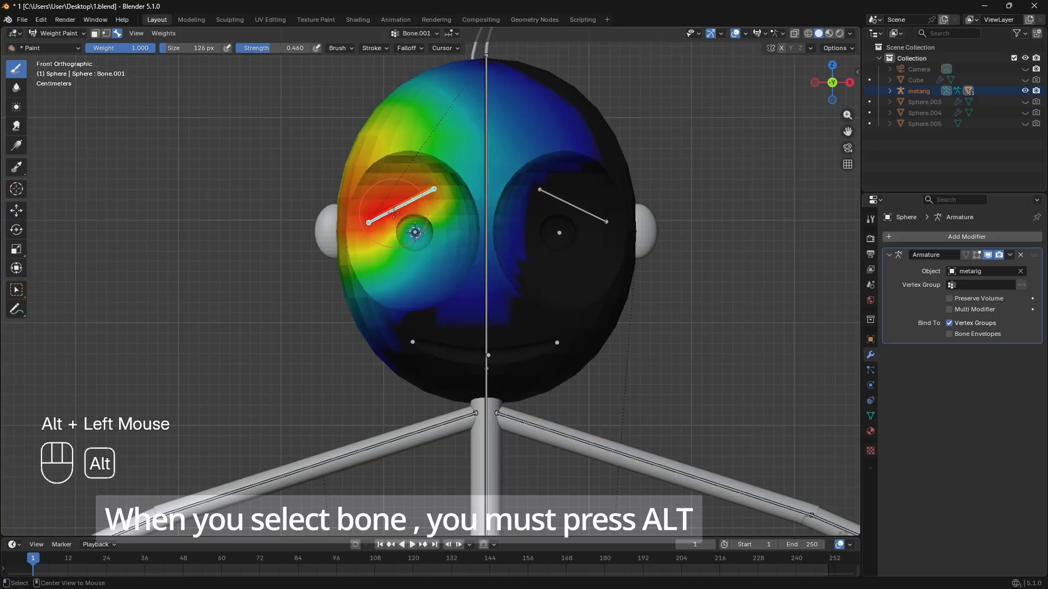
# Examine the right eyebrow bone's weights around the head and test their effect with a cancelled trial rotation.
pyautogui.moveTo(401, 226); pyautogui.dragTo(408, 256, button='middle')
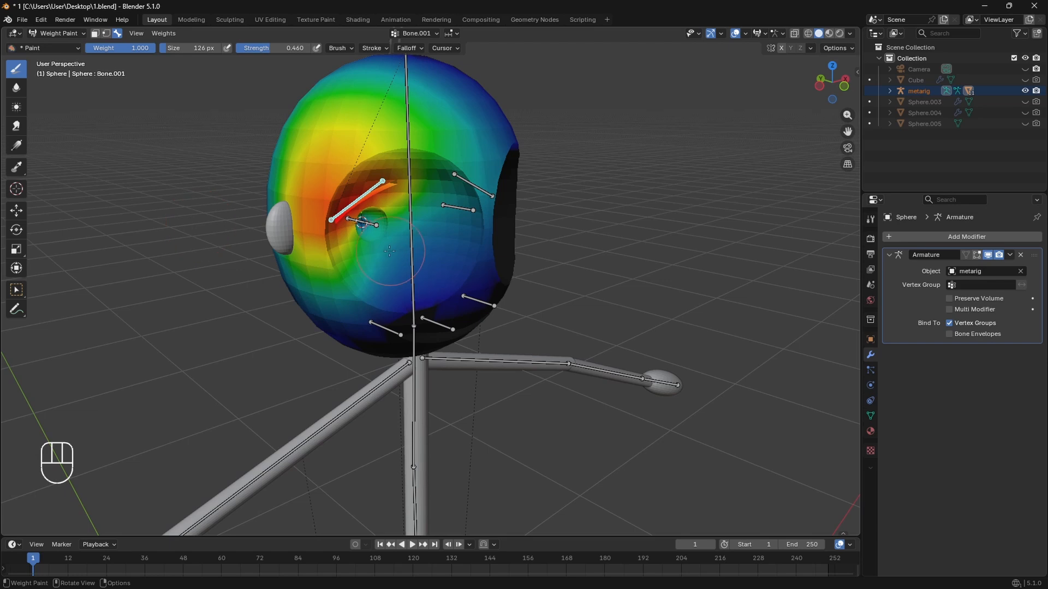
pyautogui.moveTo(389, 251); pyautogui.dragTo(349, 233, button='middle')
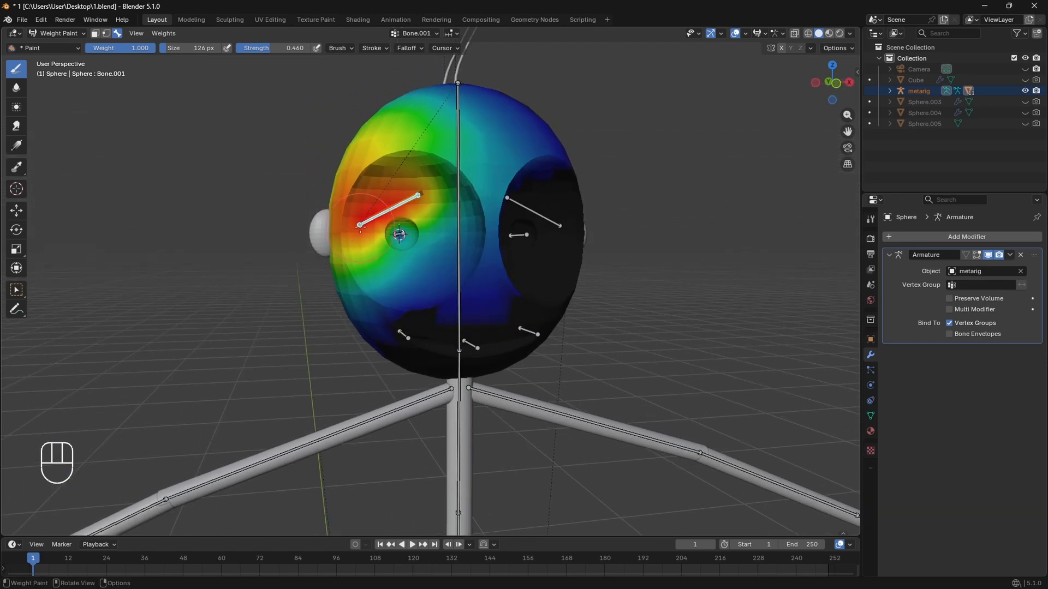
pyautogui.press('r')
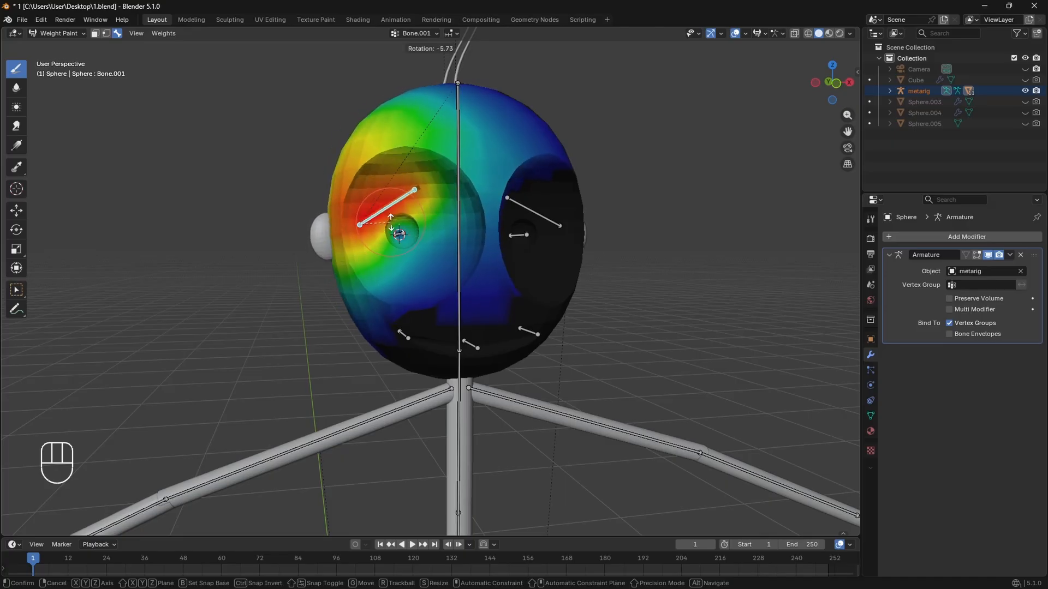
pyautogui.press('Escape')
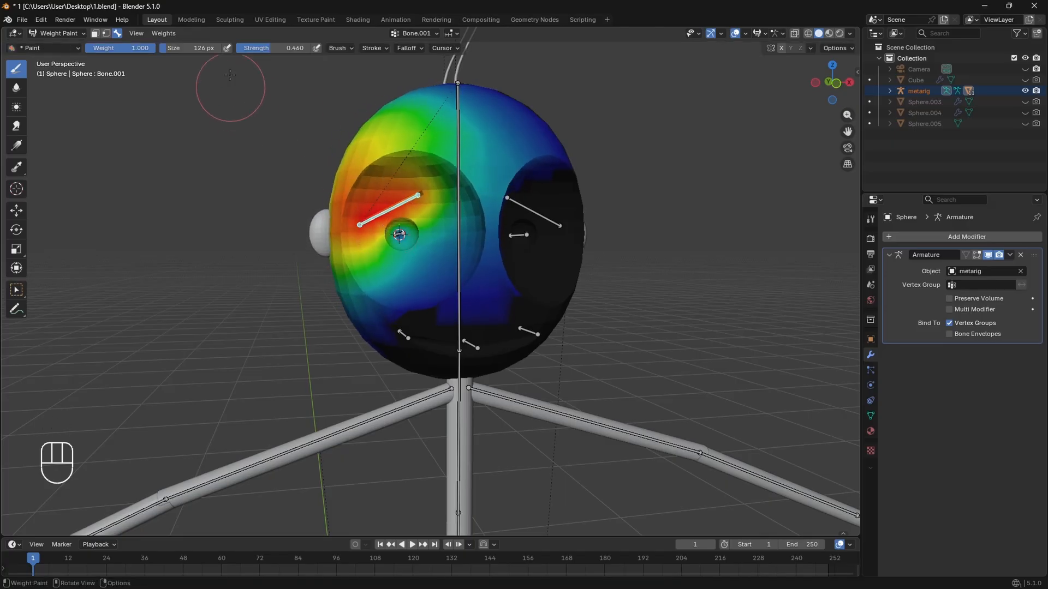
# With a 557 px brush at strength 1.000, subtract the right eyebrow bone's weights from the whole head.
pyautogui.moveTo(177, 53)
pyautogui.mouseDown()
pyautogui.moveTo(306, 52)
pyautogui.moveTo(184, 48)
pyautogui.mouseUp()
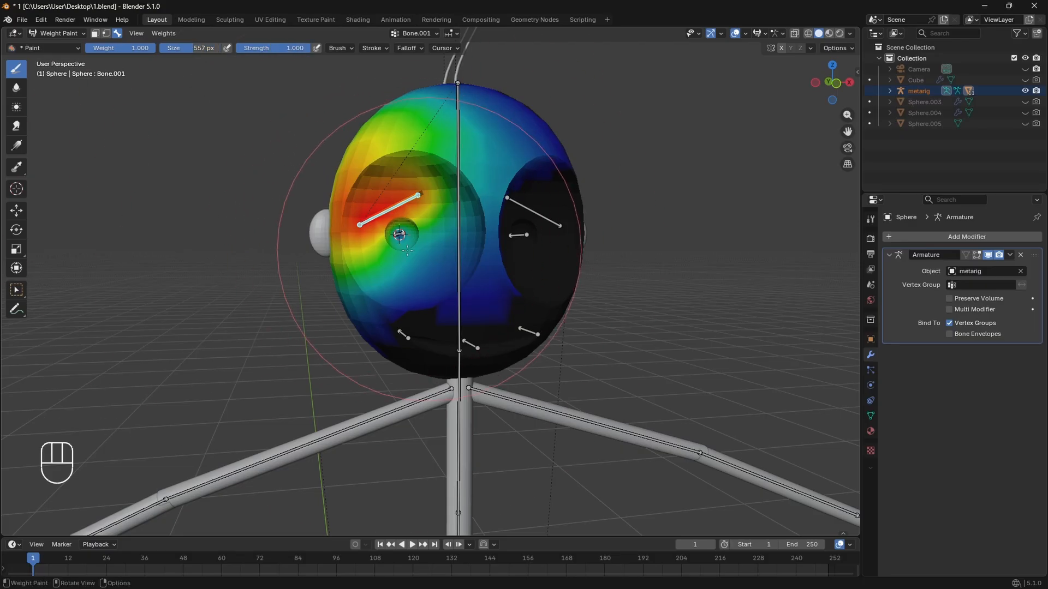
pyautogui.moveTo(382, 235)
pyautogui.keyDown('ctrl'); pyautogui.mouseDown()
pyautogui.moveTo(281, 280)
pyautogui.moveTo(327, 245)
pyautogui.moveTo(360, 240)
pyautogui.mouseUp(); pyautogui.keyUp('ctrl')
pyautogui.moveTo(360, 240)
pyautogui.mouseDown(button='middle')
pyautogui.moveTo(397, 312)
pyautogui.moveTo(376, 261)
pyautogui.mouseUp(button='middle')
pyautogui.moveTo(376, 262)
pyautogui.keyDown('ctrl'); pyautogui.mouseDown()
pyautogui.moveTo(355, 229)
pyautogui.moveTo(382, 208)
pyautogui.moveTo(333, 250)
pyautogui.mouseUp(); pyautogui.keyUp('ctrl')
pyautogui.scroll(-2, 334, 251)
pyautogui.moveTo(334, 250); pyautogui.dragTo(355, 246, button='middle')
pyautogui.keyDown('ctrl'); pyautogui.moveTo(355, 245); pyautogui.dragTo(382, 235); pyautogui.keyUp('ctrl')
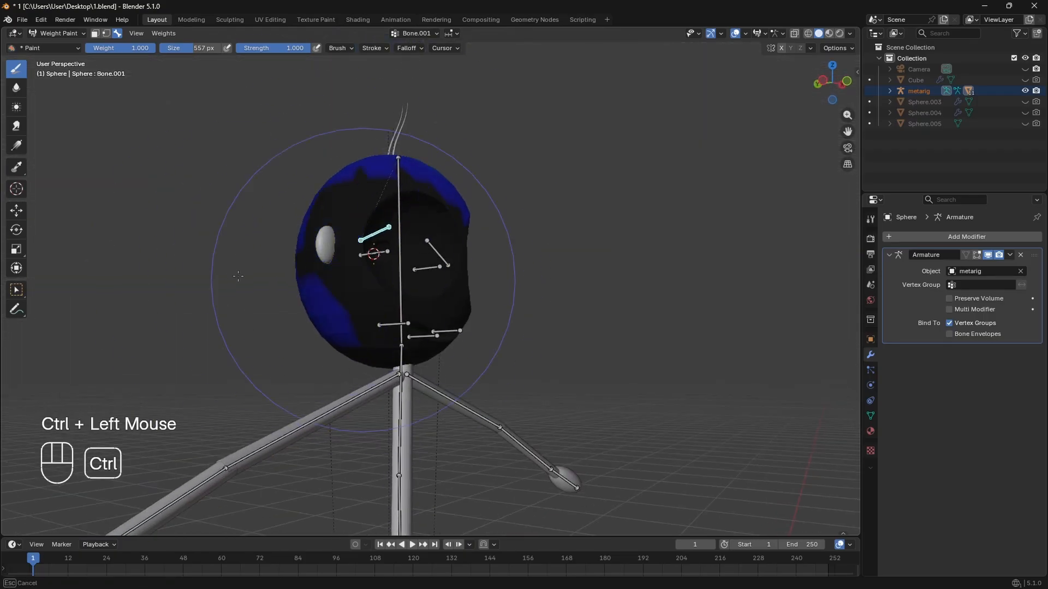
pyautogui.moveTo(382, 235)
pyautogui.mouseDown(button='middle')
pyautogui.moveTo(415, 344)
pyautogui.moveTo(404, 328)
pyautogui.mouseUp(button='middle')
pyautogui.moveTo(404, 327)
pyautogui.keyDown('ctrl'); pyautogui.mouseDown()
pyautogui.moveTo(262, 283)
pyautogui.moveTo(294, 262)
pyautogui.mouseUp(); pyautogui.keyUp('ctrl')
pyautogui.moveTo(295, 262)
pyautogui.mouseDown(button='middle')
pyautogui.moveTo(362, 250)
pyautogui.moveTo(355, 256)
pyautogui.moveTo(382, 235)
pyautogui.mouseUp(button='middle')
pyautogui.keyDown('ctrl'); pyautogui.moveTo(382, 234); pyautogui.dragTo(393, 219); pyautogui.keyUp('ctrl')
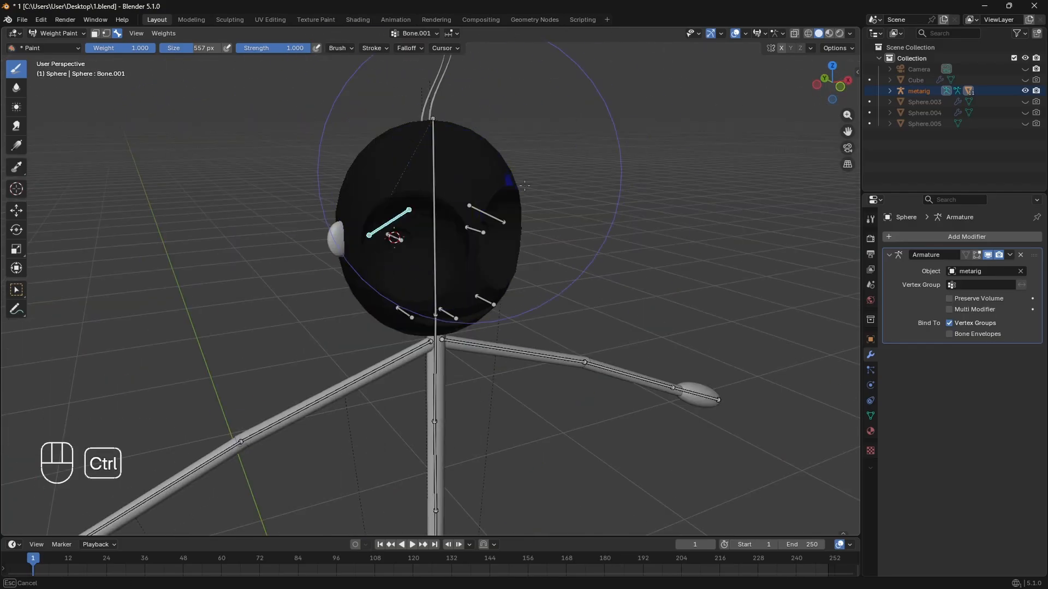
pyautogui.moveTo(392, 218); pyautogui.dragTo(404, 213, button='middle')
pyautogui.keyDown('ctrl'); pyautogui.moveTo(404, 212); pyautogui.dragTo(402, 214); pyautogui.keyUp('ctrl')
# With a 54 px brush at strength 1.000, paint the right eyebrow bone's weights onto the head along the right brow.
pyautogui.click(831, 83)
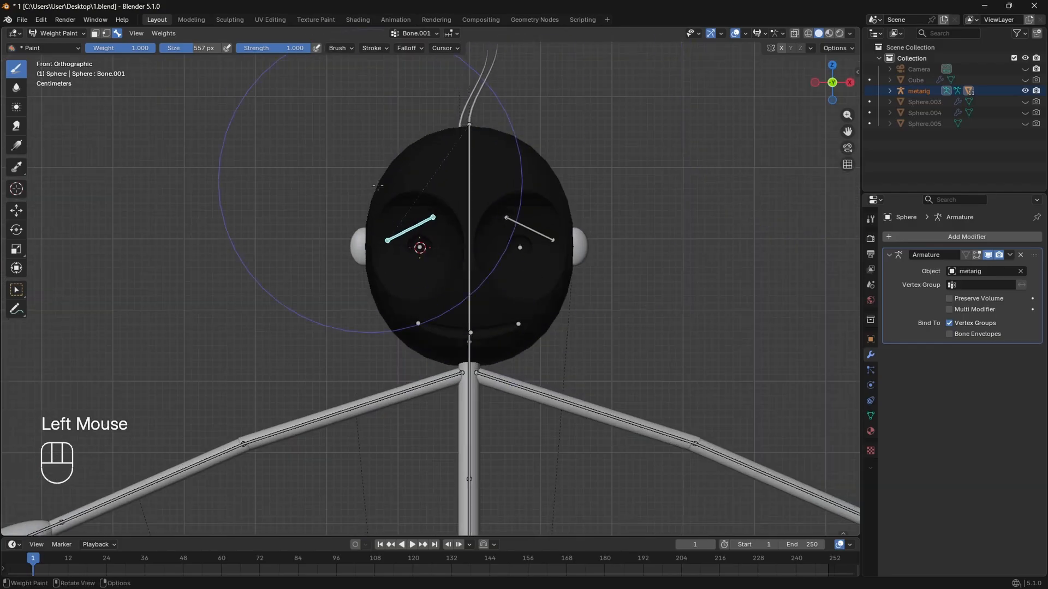
pyautogui.scroll(4, 306, 180)
pyautogui.moveTo(295, 49); pyautogui.dragTo(275, 48)
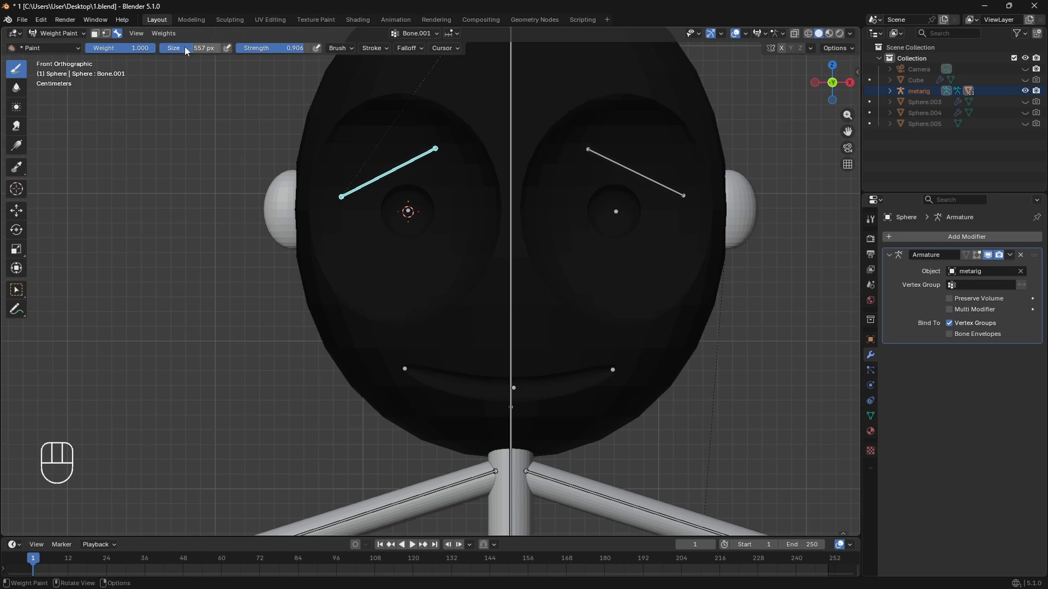
pyautogui.moveTo(185, 48); pyautogui.dragTo(123, 48)
pyautogui.scroll(2, 234, 96)
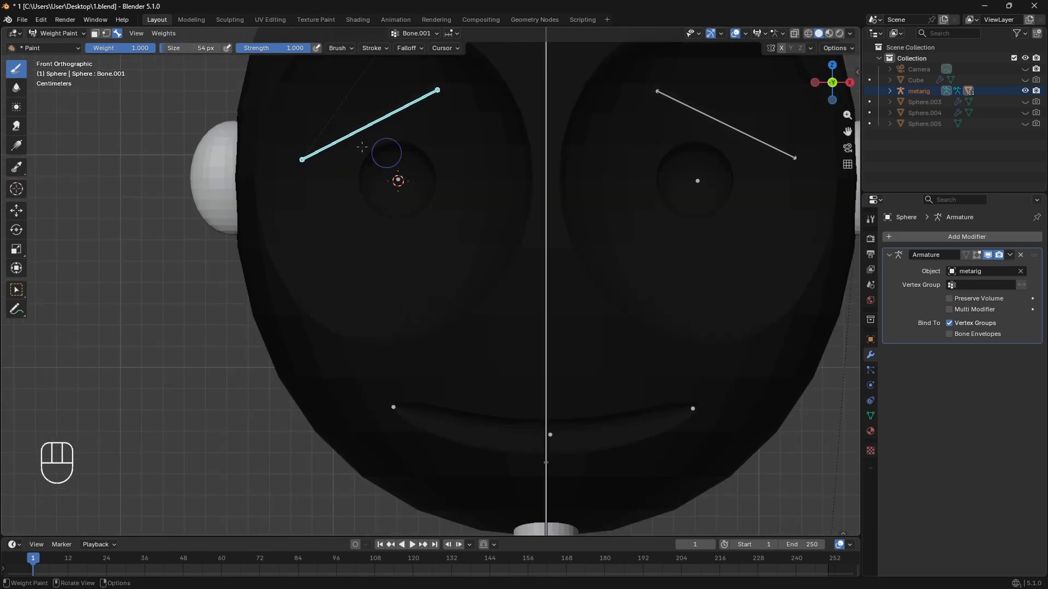
pyautogui.scroll(1, 361, 147)
pyautogui.keyDown('shift'); pyautogui.moveTo(276, 136); pyautogui.dragTo(352, 272, button='middle'); pyautogui.keyUp('shift')
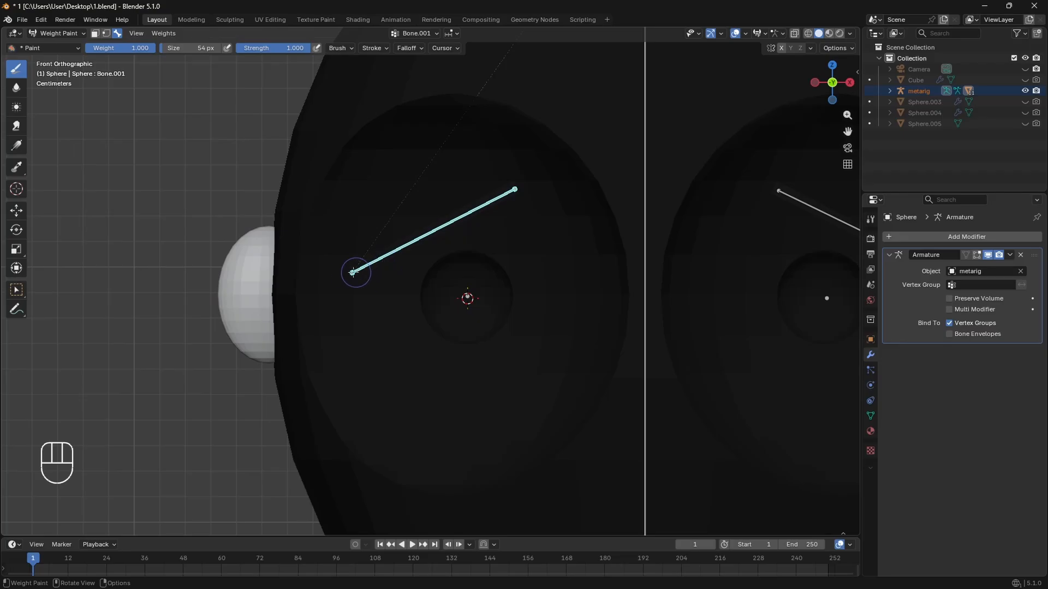
pyautogui.moveTo(353, 273)
pyautogui.mouseDown()
pyautogui.moveTo(518, 186)
pyautogui.moveTo(480, 222)
pyautogui.moveTo(356, 256)
pyautogui.moveTo(491, 196)
pyautogui.moveTo(489, 180)
pyautogui.mouseUp()
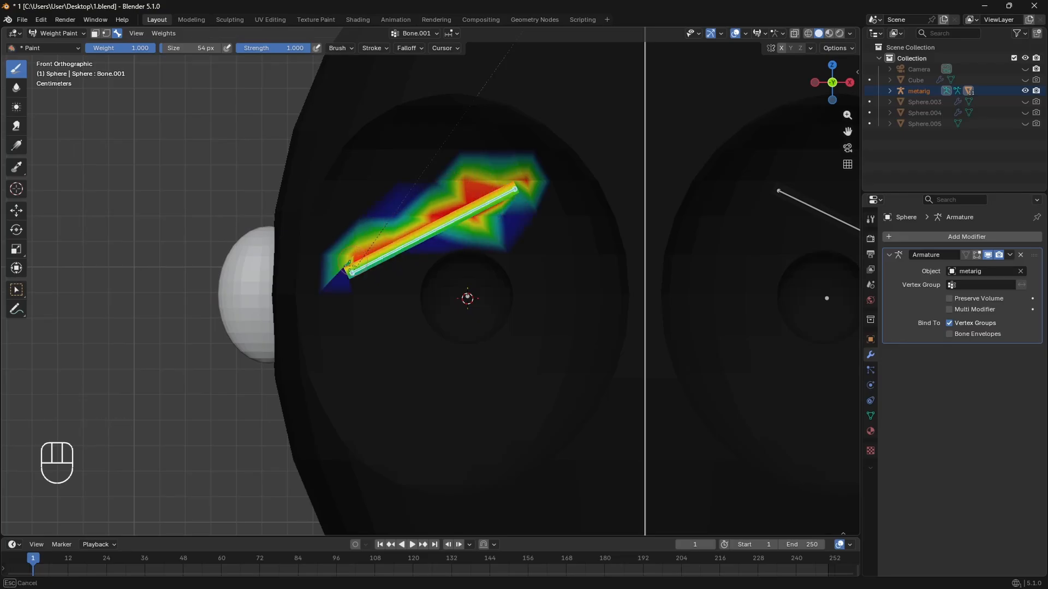
pyautogui.moveTo(349, 265); pyautogui.dragTo(342, 279)
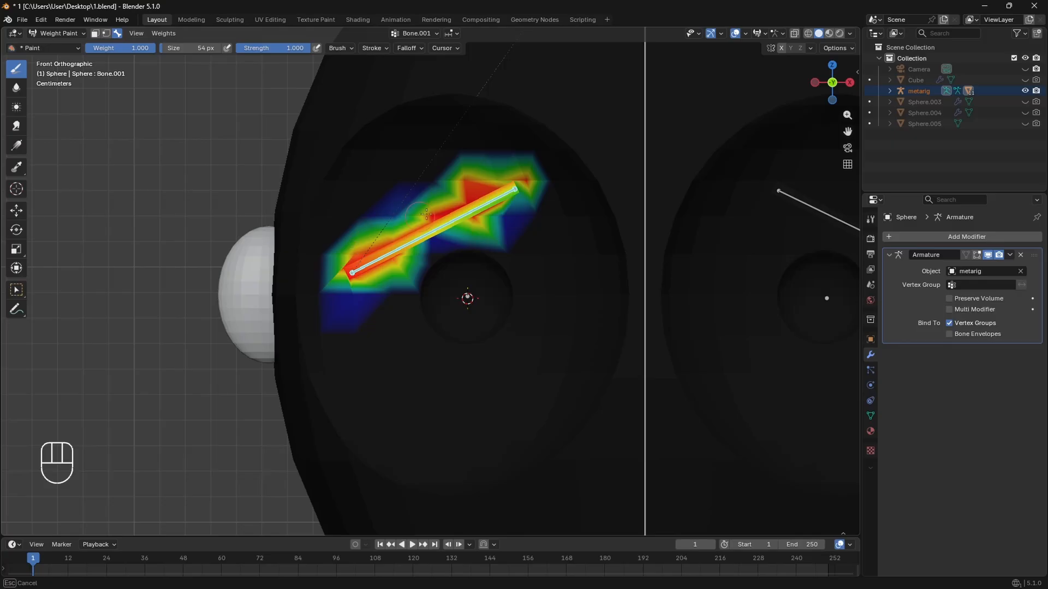
pyautogui.moveTo(426, 215)
pyautogui.mouseDown()
pyautogui.moveTo(507, 240)
pyautogui.moveTo(555, 235)
pyautogui.mouseUp()
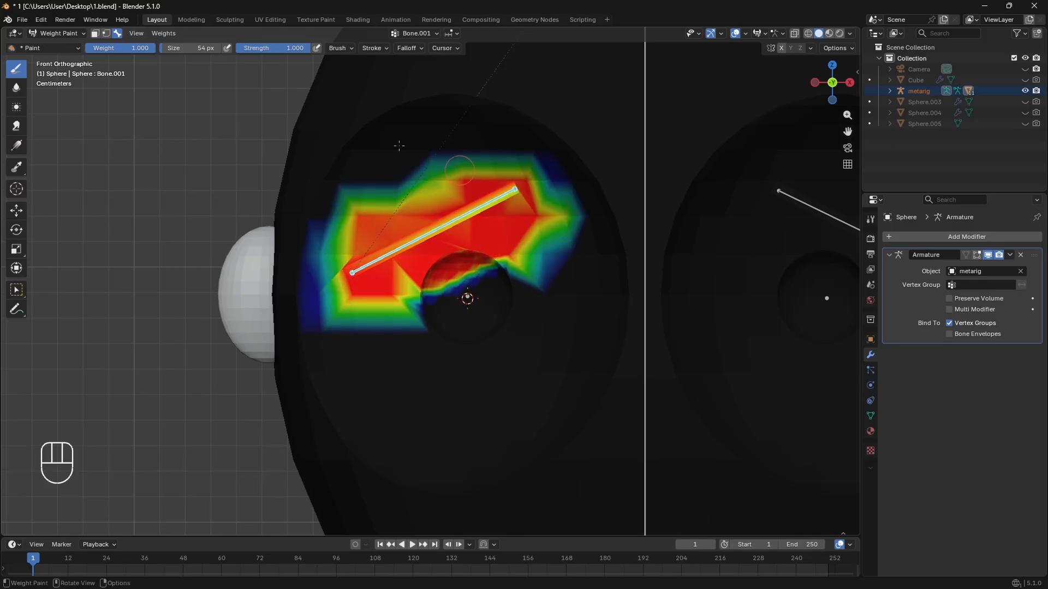
# At strength 0.540, subtract weights around the edges of the right brow area and test the bone with a cancelled trial rotation.
pyautogui.hotkey('shift', 'f')
pyautogui.keyDown('ctrl'); pyautogui.moveTo(338, 229); pyautogui.dragTo(476, 162); pyautogui.keyUp('ctrl')
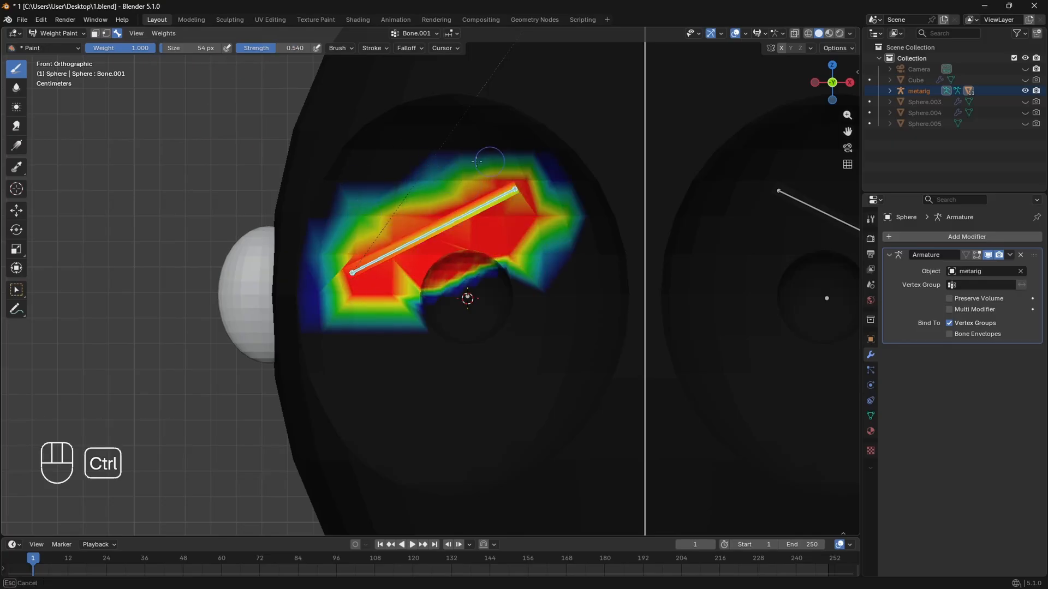
pyautogui.keyDown('ctrl'); pyautogui.moveTo(336, 330); pyautogui.dragTo(502, 270); pyautogui.keyUp('ctrl')
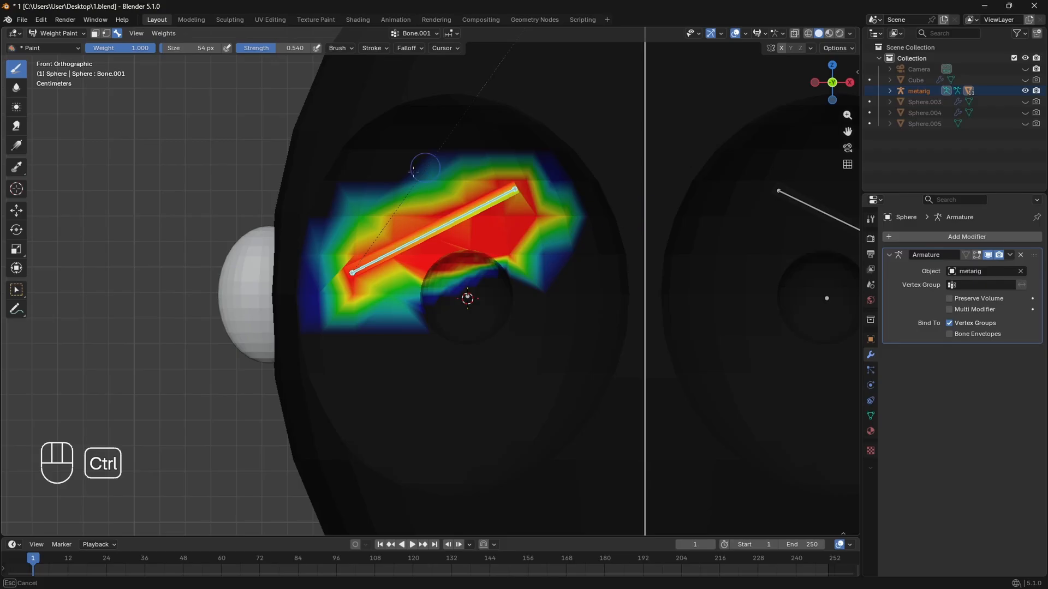
pyautogui.keyDown('ctrl'); pyautogui.moveTo(351, 346); pyautogui.dragTo(351, 346); pyautogui.keyUp('ctrl')
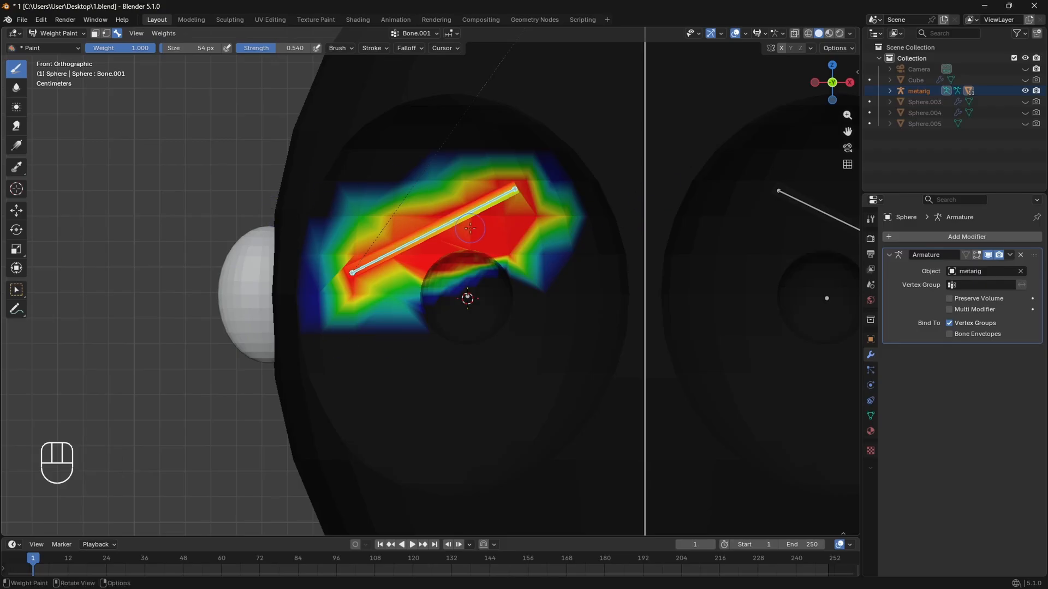
pyautogui.press('r')
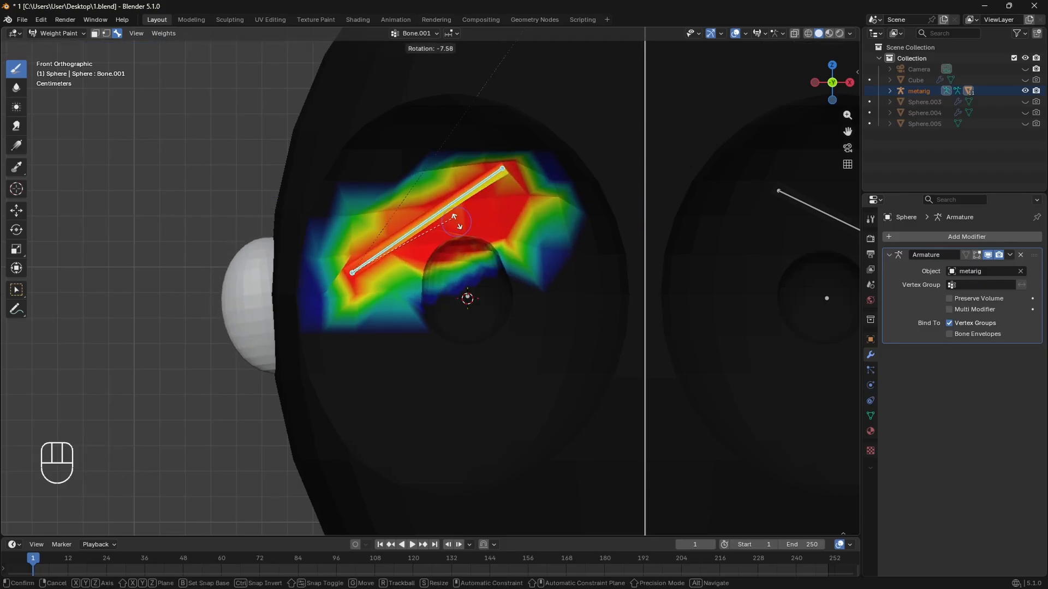
pyautogui.click(507, 262)
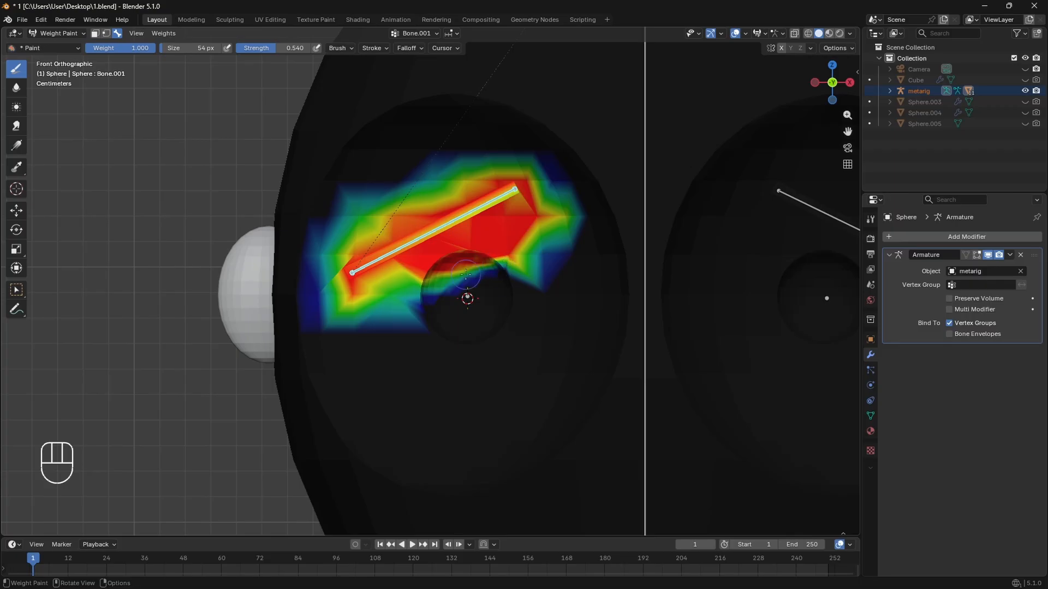
# Paint the right eyebrow bone's weights at strength 0.540 over the right pupil and around it, checking with cancelled trial rotations.
pyautogui.moveTo(566, 271)
pyautogui.mouseDown()
pyautogui.moveTo(374, 335)
pyautogui.moveTo(491, 326)
pyautogui.moveTo(538, 246)
pyautogui.mouseUp()
pyautogui.moveTo(478, 274); pyautogui.dragTo(474, 273)
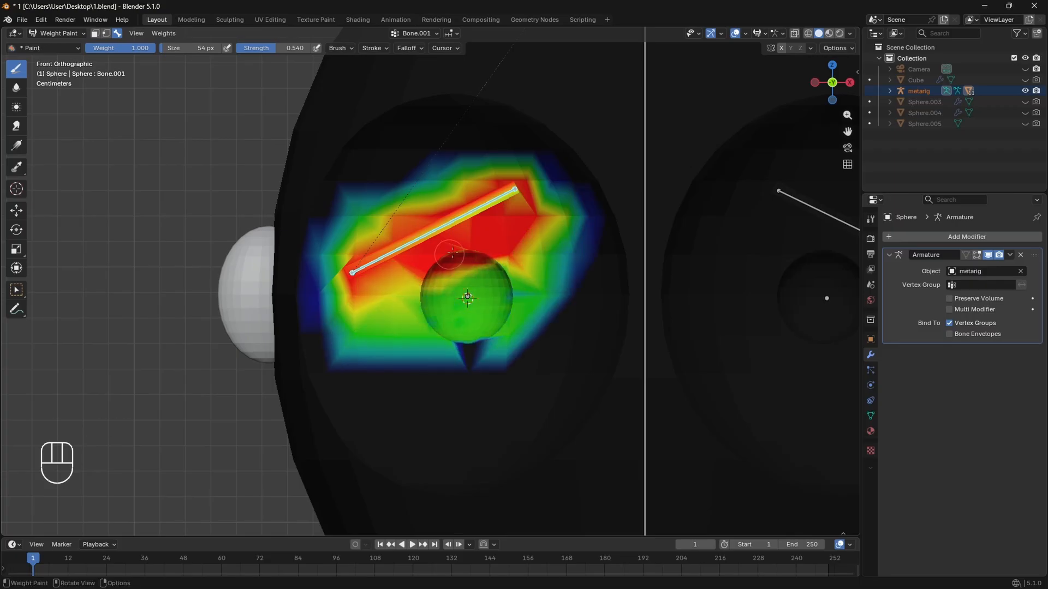
pyautogui.press('r')
pyautogui.press('Escape')
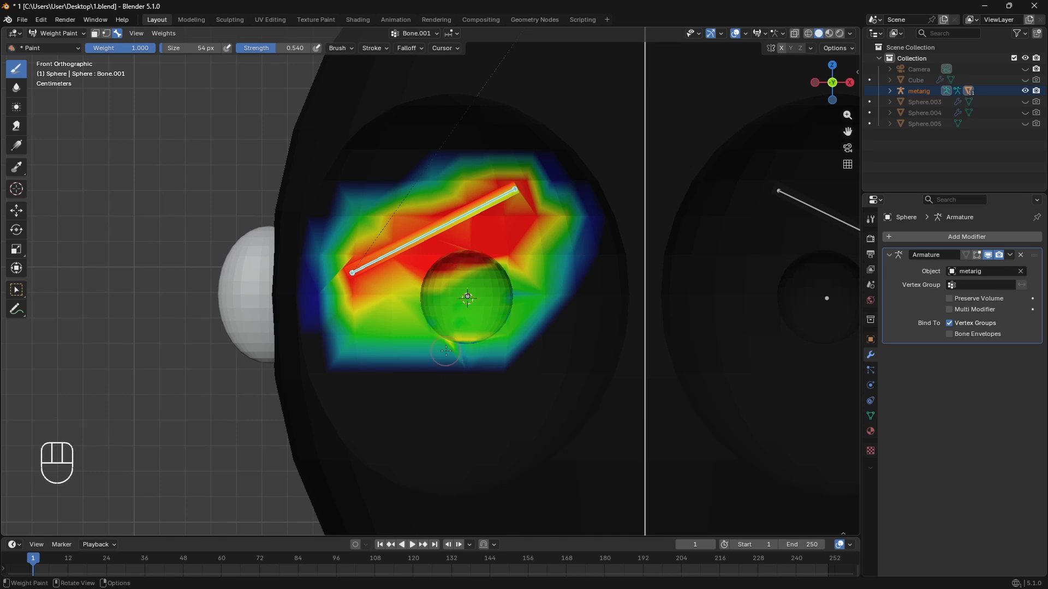
pyautogui.press('r')
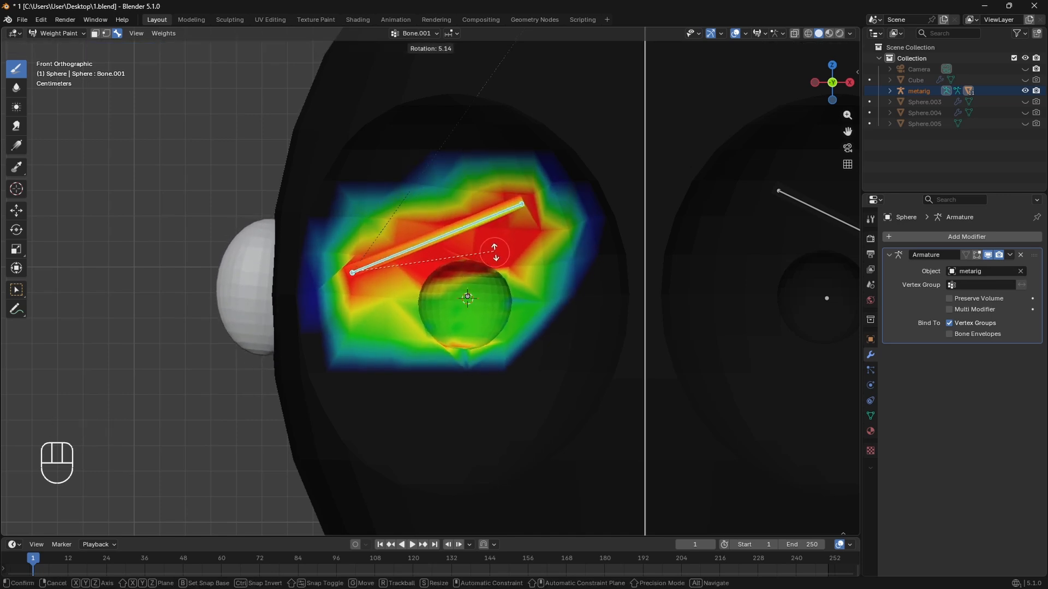
pyautogui.press('Escape')
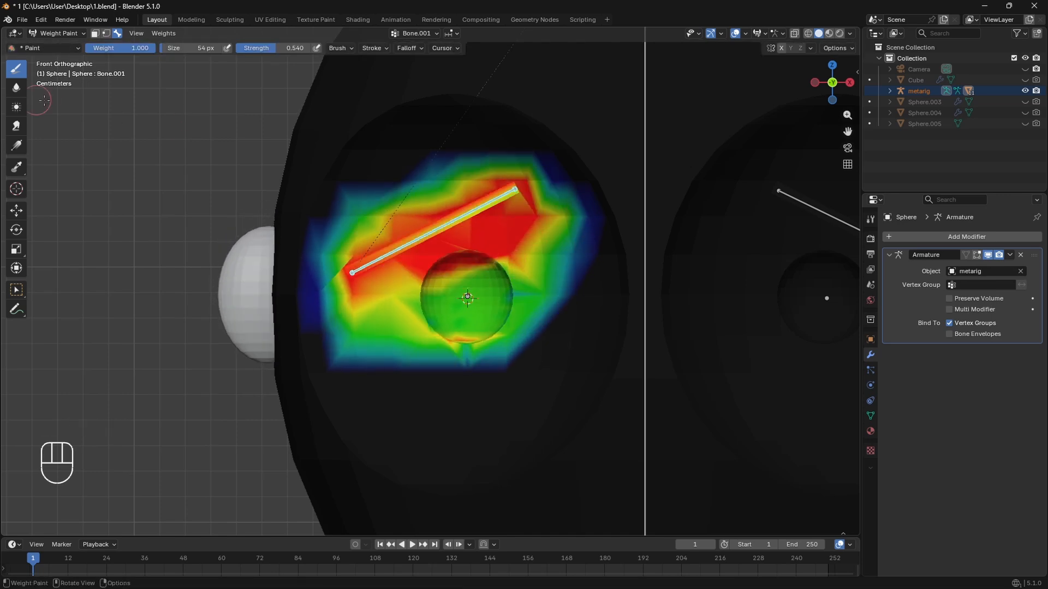
# Split the 3D viewport and hide the overlays in the new view to show the head without weight colours.
pyautogui.moveTo(3, 30); pyautogui.dragTo(238, 164)
pyautogui.scroll(-4, 164, 34)
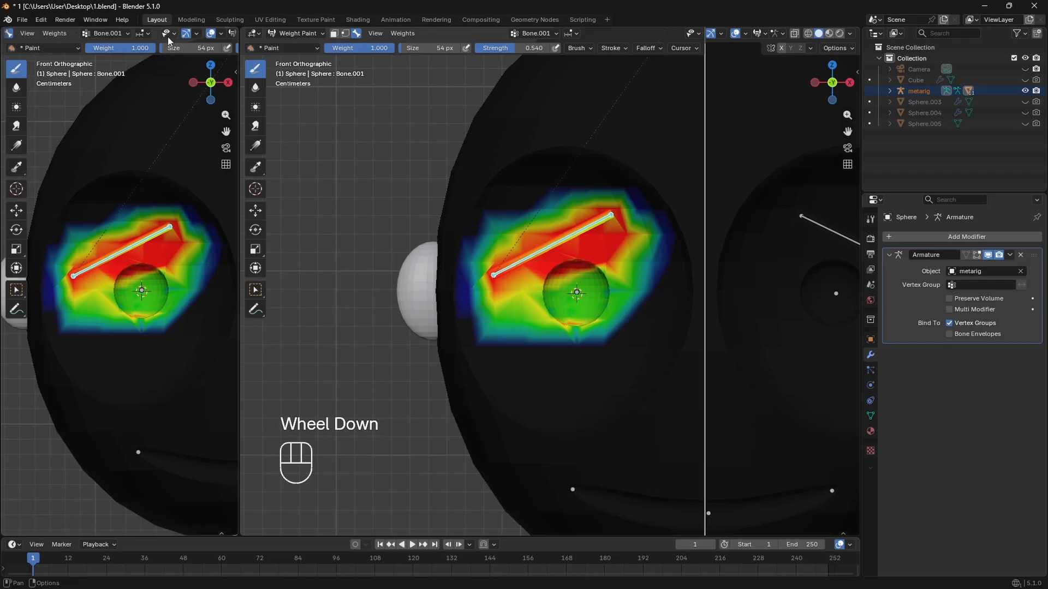
pyautogui.click(185, 37)
# Extend and even out the right eyebrow bone's weights around the eye, testing with a cancelled trial rotation.
pyautogui.moveTo(584, 251)
pyautogui.mouseDown()
pyautogui.moveTo(571, 257)
pyautogui.moveTo(644, 221)
pyautogui.moveTo(573, 183)
pyautogui.moveTo(661, 240)
pyautogui.moveTo(648, 297)
pyautogui.moveTo(497, 343)
pyautogui.moveTo(648, 230)
pyautogui.mouseUp()
pyautogui.press('r')
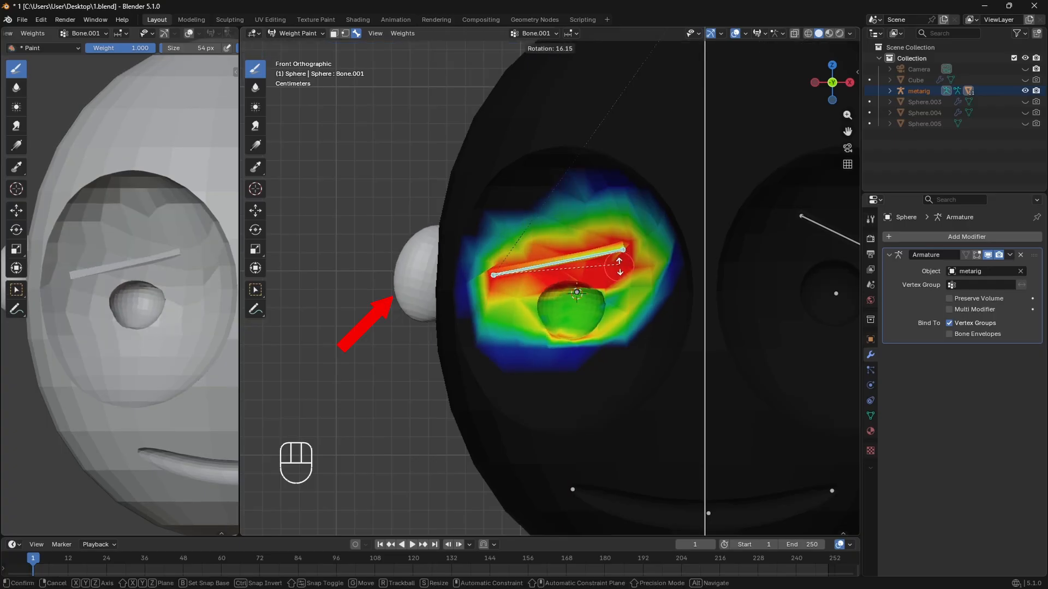
pyautogui.press('Escape')
pyautogui.moveTo(629, 279)
pyautogui.mouseDown()
pyautogui.moveTo(578, 322)
pyautogui.moveTo(491, 259)
pyautogui.mouseUp()
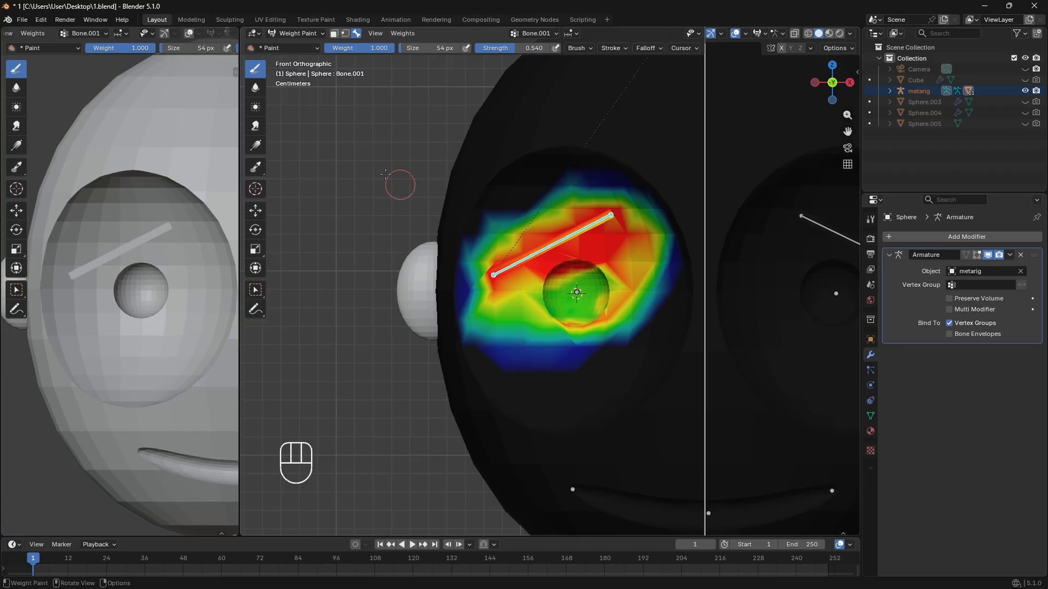
# Select the metarig and the right ear mesh in Object Mode, enter Weight Paint mode and pick the right eyebrow bone.
pyautogui.click(304, 37)
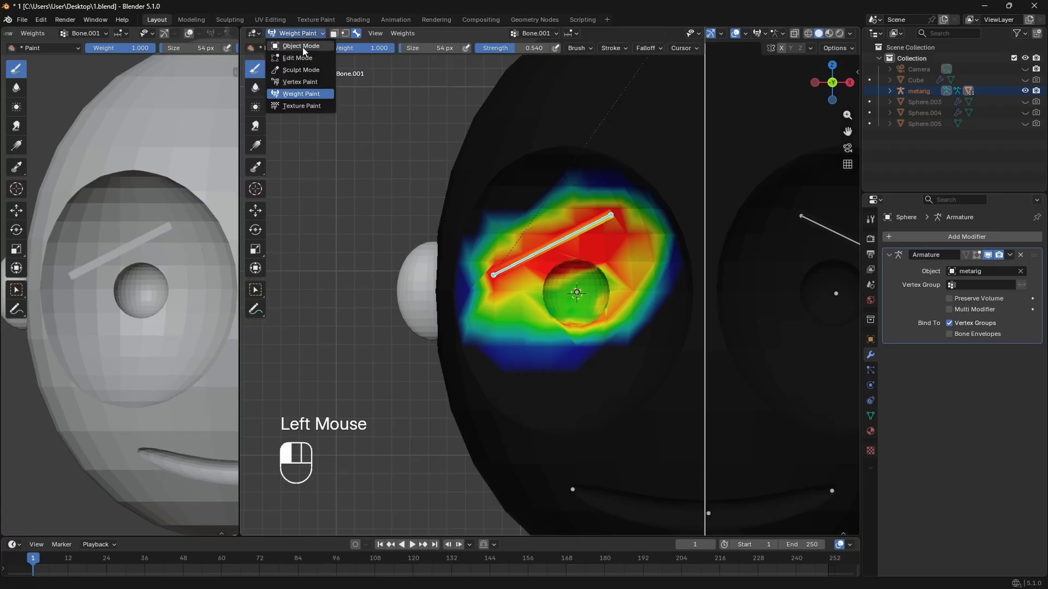
pyautogui.click(301, 46)
pyautogui.click(506, 267)
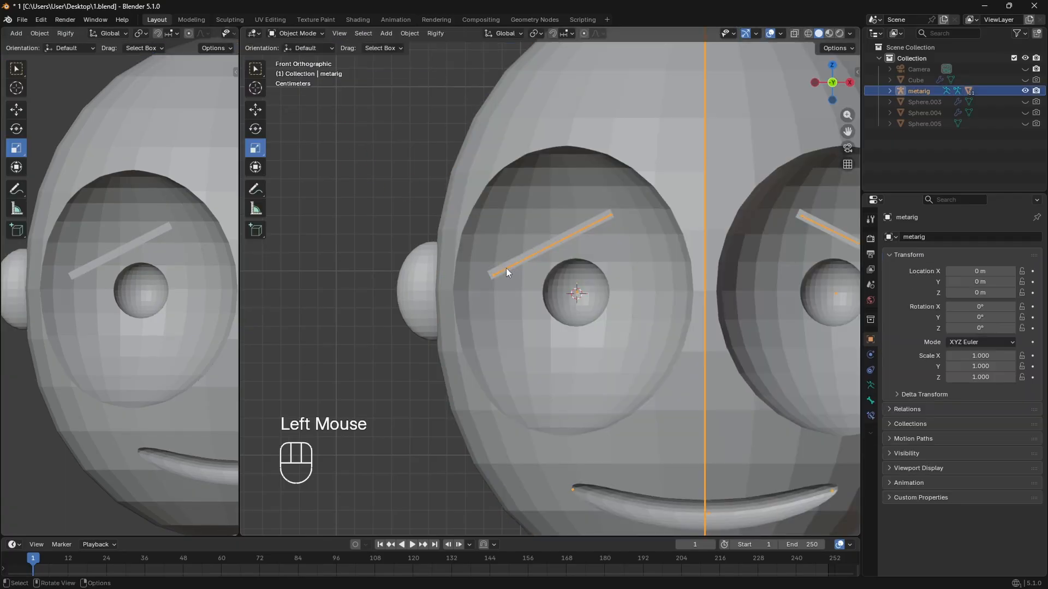
pyautogui.keyDown('shift'); pyautogui.click(417, 288); pyautogui.keyUp('shift')
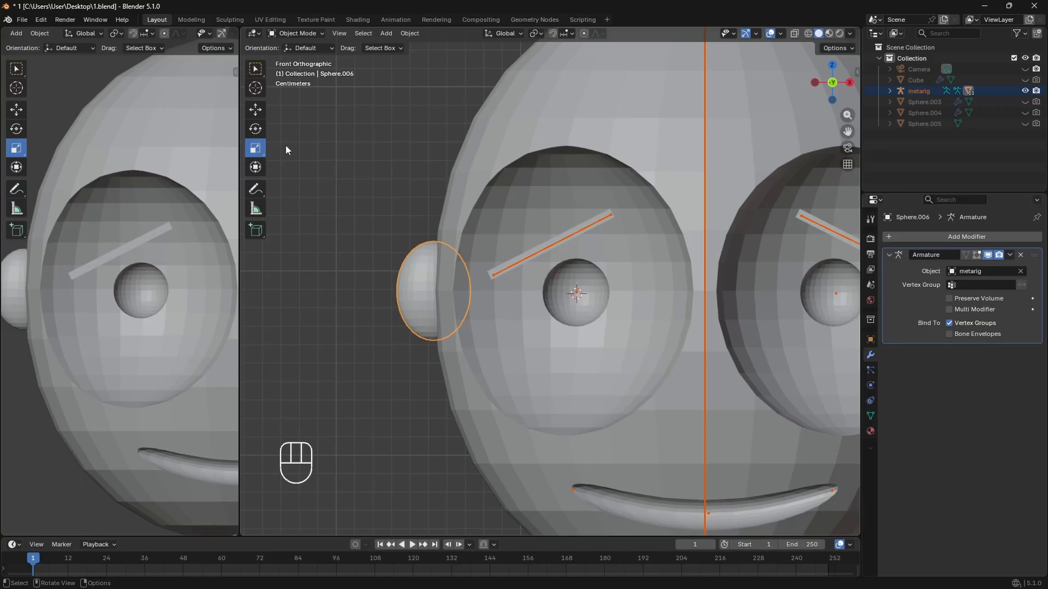
pyautogui.click(304, 35)
pyautogui.click(299, 95)
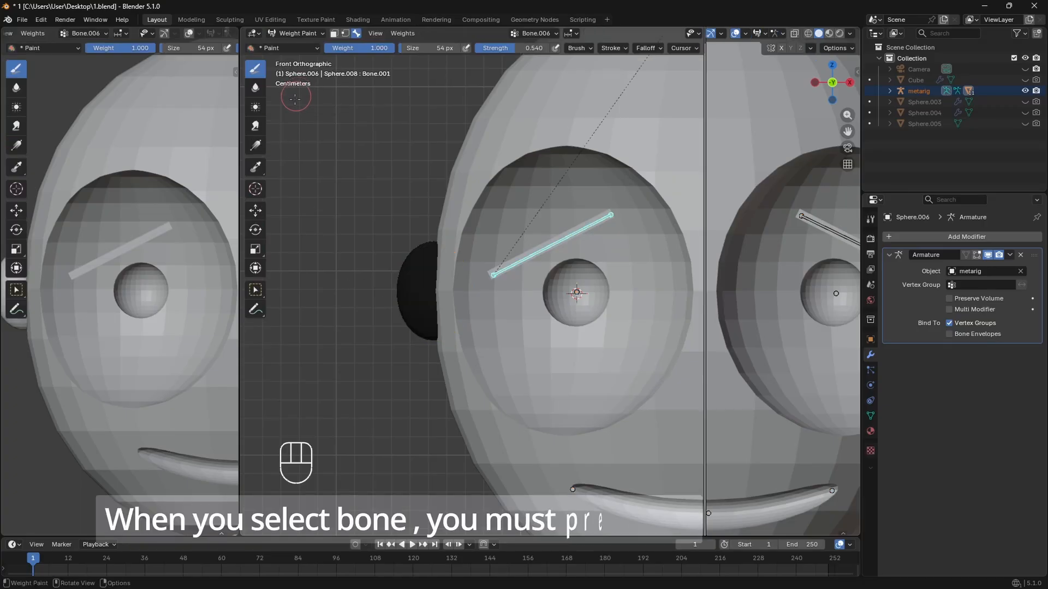
pyautogui.keyDown('alt'); pyautogui.click(539, 255); pyautogui.keyUp('alt')
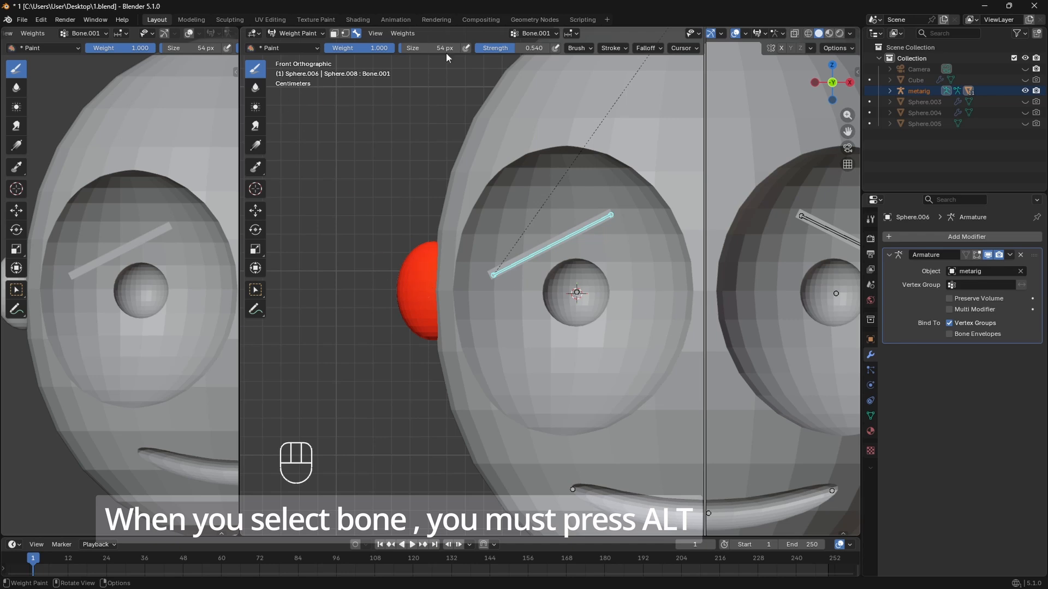
# With a 349 px brush at strength 1.000, subtract the right eyebrow bone's weights from all sides of the right ear.
pyautogui.moveTo(492, 49); pyautogui.dragTo(537, 49)
pyautogui.moveTo(420, 48); pyautogui.dragTo(438, 49)
pyautogui.keyDown('ctrl'); pyautogui.moveTo(425, 306); pyautogui.dragTo(386, 279); pyautogui.keyUp('ctrl')
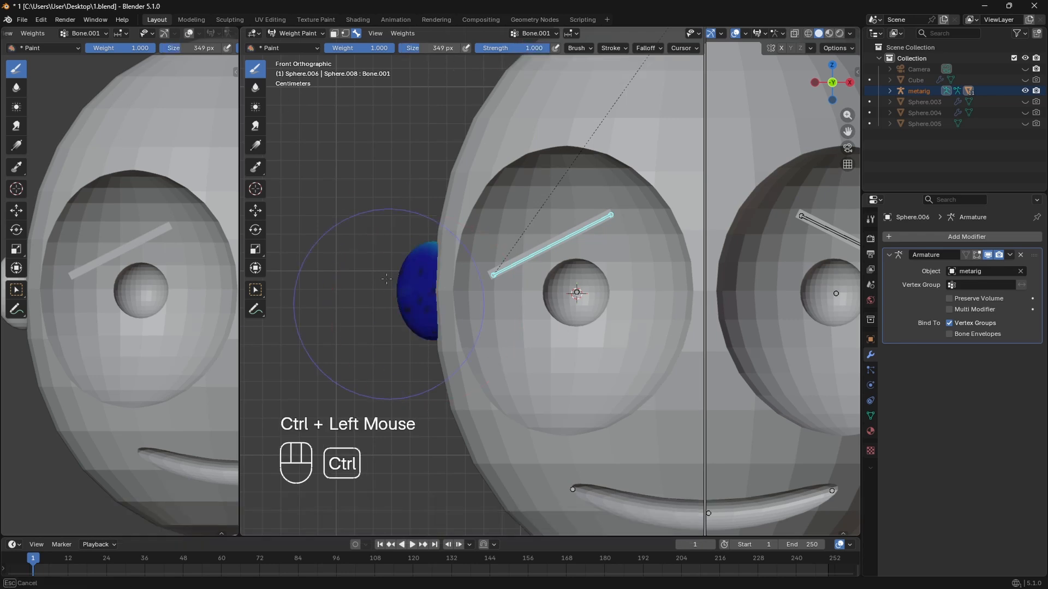
pyautogui.moveTo(386, 279); pyautogui.dragTo(418, 262, button='middle')
pyautogui.keyDown('ctrl'); pyautogui.moveTo(390, 268); pyautogui.dragTo(382, 232); pyautogui.keyUp('ctrl')
pyautogui.moveTo(382, 234); pyautogui.dragTo(437, 284, button='middle')
pyautogui.keyDown('ctrl'); pyautogui.moveTo(414, 300); pyautogui.dragTo(401, 322); pyautogui.keyUp('ctrl')
pyautogui.moveTo(395, 328); pyautogui.dragTo(454, 333, button='middle')
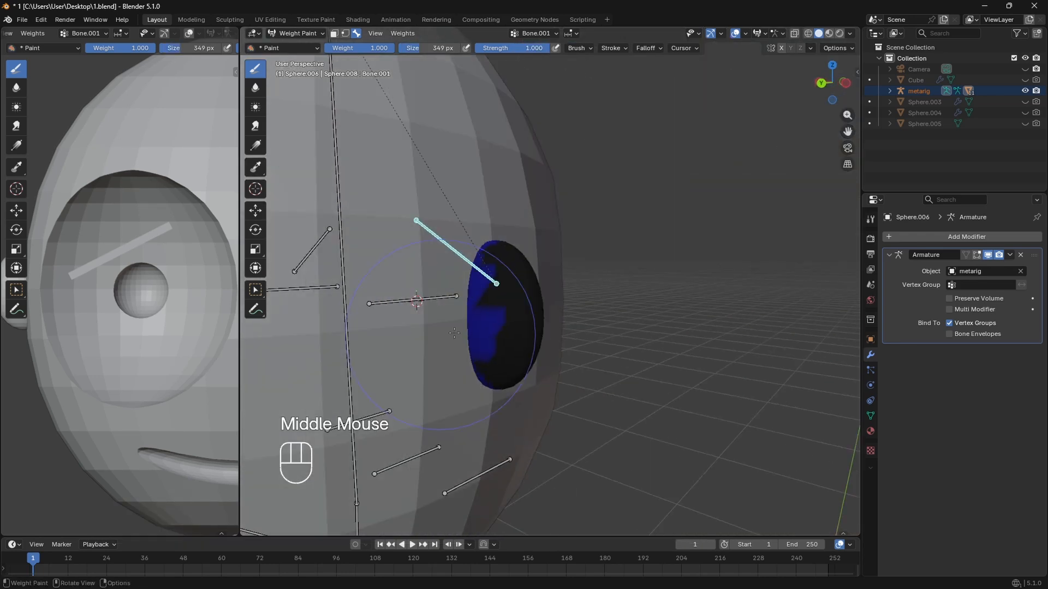
pyautogui.keyDown('ctrl'); pyautogui.moveTo(454, 333); pyautogui.dragTo(504, 385); pyautogui.keyUp('ctrl')
pyautogui.moveTo(517, 333); pyautogui.dragTo(396, 289, button='middle')
pyautogui.keyDown('ctrl'); pyautogui.moveTo(396, 289); pyautogui.dragTo(410, 285); pyautogui.keyUp('ctrl')
pyautogui.moveTo(411, 290)
pyautogui.mouseDown(button='middle')
pyautogui.moveTo(471, 308)
pyautogui.moveTo(502, 289)
pyautogui.moveTo(601, 270)
pyautogui.mouseUp(button='middle')
# Test the right eyebrow bone's deformation with a trial rotation and return to Object Mode.
pyautogui.press('r')
pyautogui.keyDown('alt'); pyautogui.scroll(3, 600, 270); pyautogui.keyUp('alt')
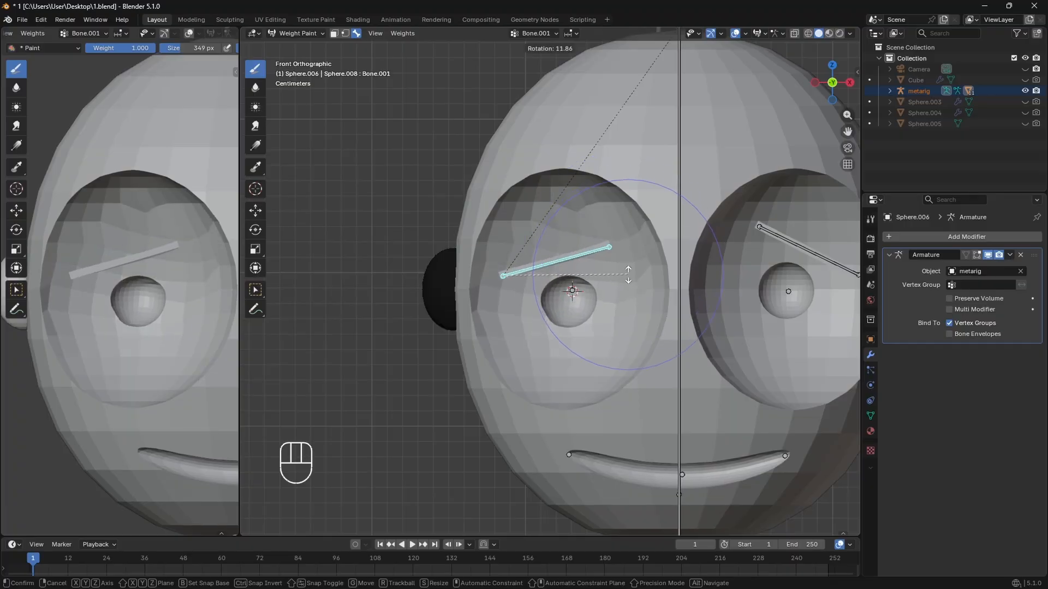
pyautogui.click(628, 274)
pyautogui.click(294, 33)
pyautogui.click(297, 44)
pyautogui.scroll(-6, 475, 246)
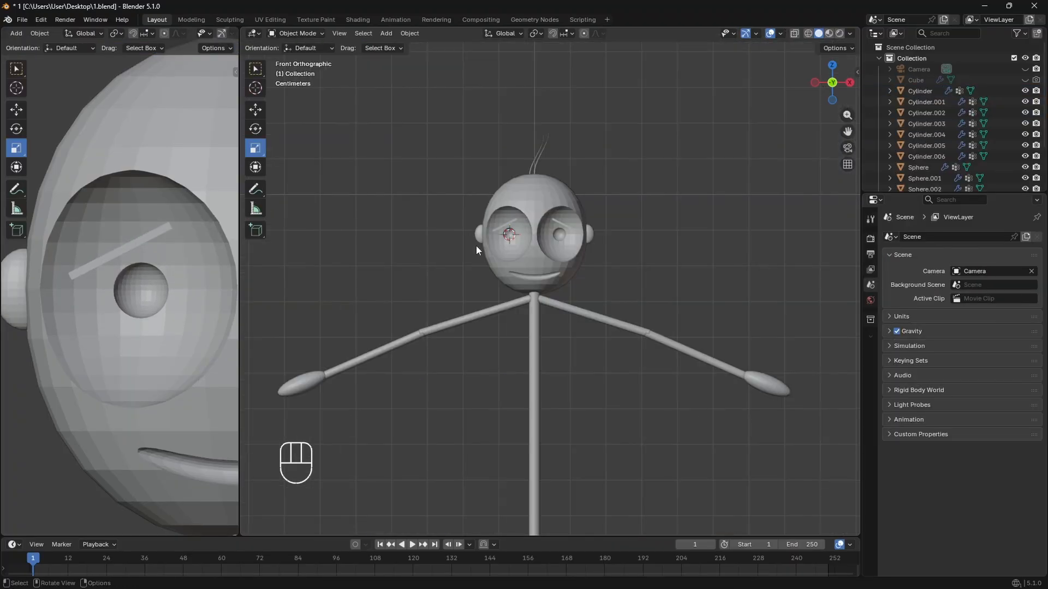
pyautogui.click(487, 583)
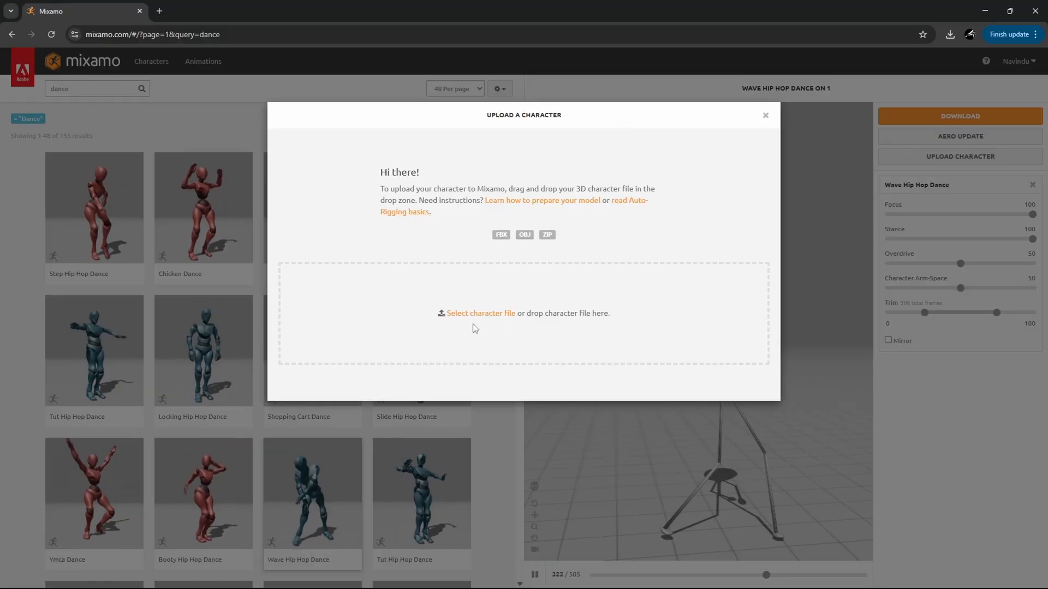
pyautogui.click(983, 11)
pyautogui.click(559, 281)
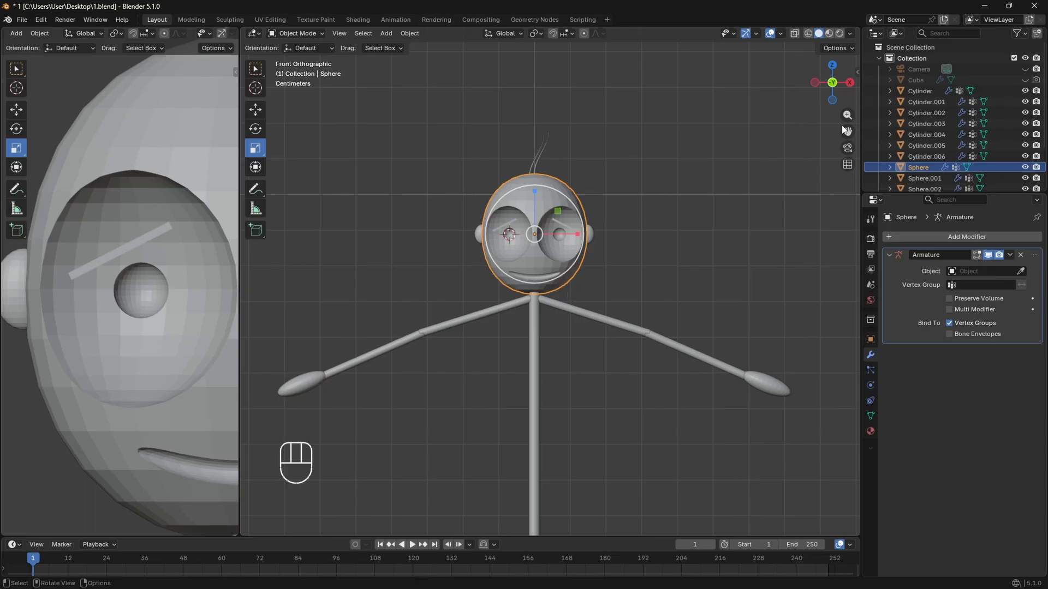
# Add ten evenly spaced, unshifted loop cuts along the torso cylinder in Edit Mode.
pyautogui.moveTo(846, 131); pyautogui.dragTo(860, 5)
pyautogui.click(556, 339)
pyautogui.press('Tab')
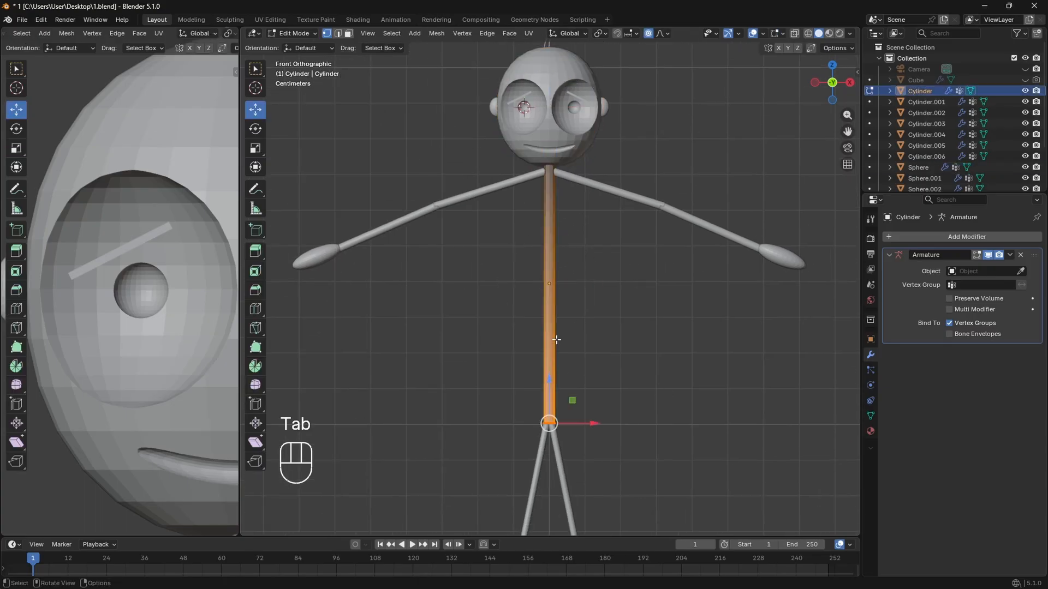
pyautogui.hotkey('ctrl', 'r')
pyautogui.click(548, 339)
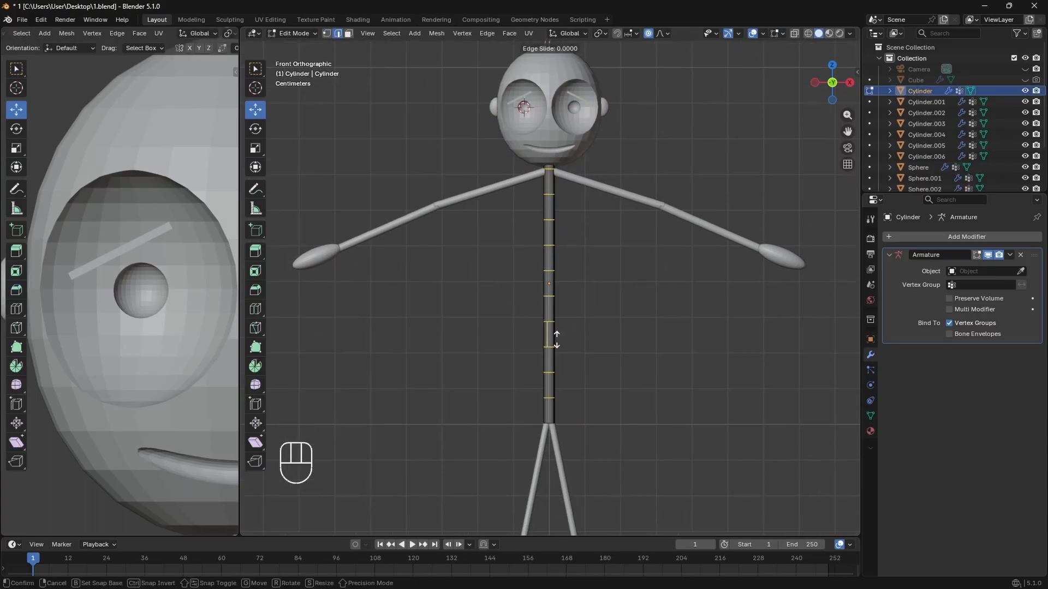
pyautogui.press('Escape')
# Add evenly spaced, unshifted loop cuts along both upper arms of the arm cylinder, with ten cuts on the left arm.
pyautogui.press('Tab')
pyautogui.click(487, 192)
pyautogui.press('Tab')
pyautogui.hotkey('ctrl', 'r')
pyautogui.scroll(8, 571, 191)
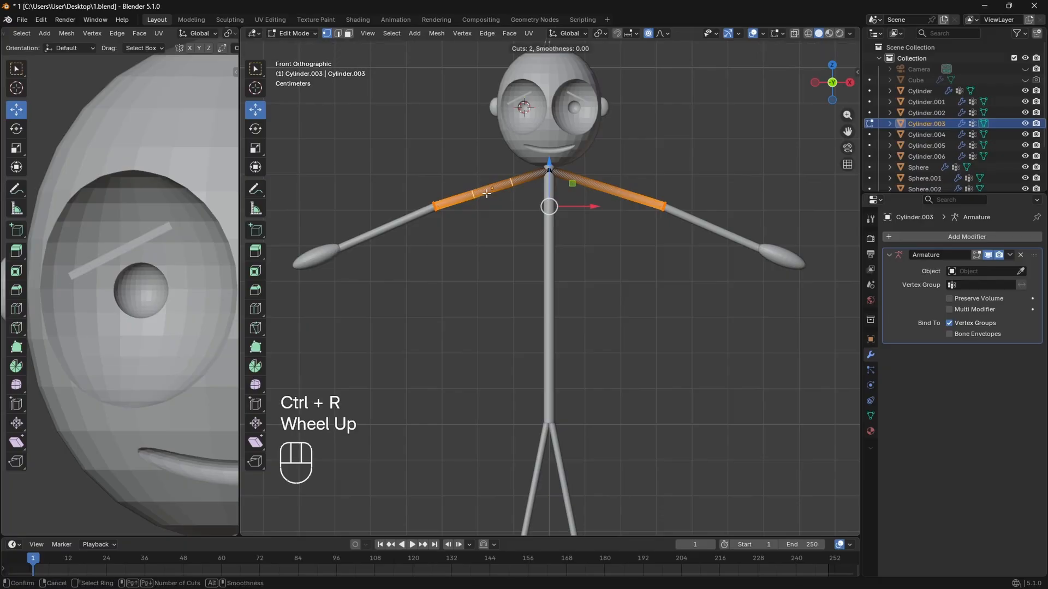
pyautogui.click(572, 191)
pyautogui.press('Escape')
pyautogui.hotkey('ctrl', 'r')
pyautogui.scroll(2, 598, 186)
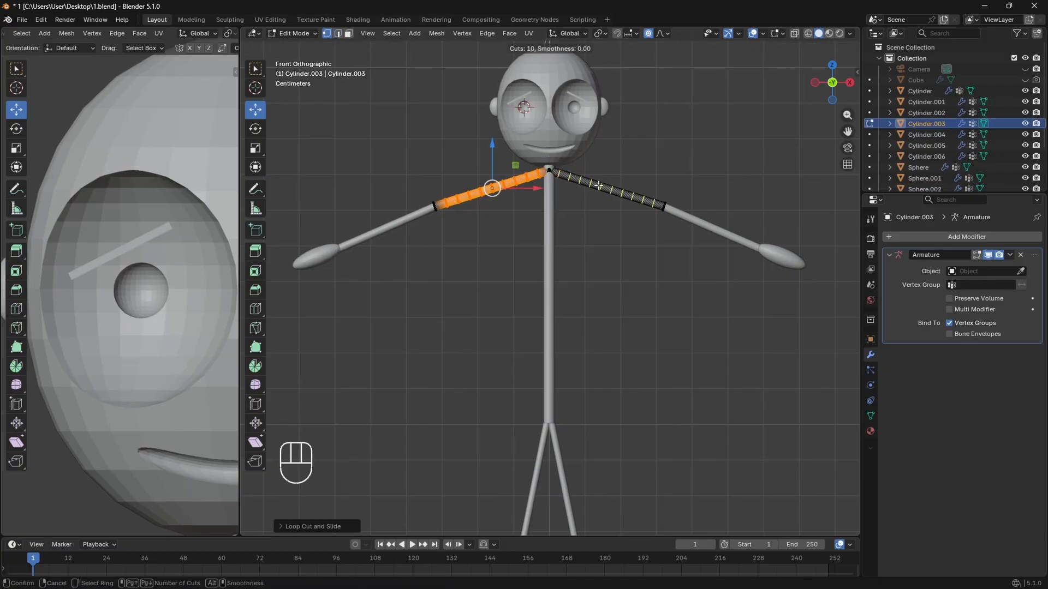
pyautogui.press('Escape')
# Add evenly spaced, unshifted loop cuts along both forearms of the lower-arm cylinder, with eight cuts on the left forearm.
pyautogui.click(688, 221)
pyautogui.hotkey('ctrl', 'r')
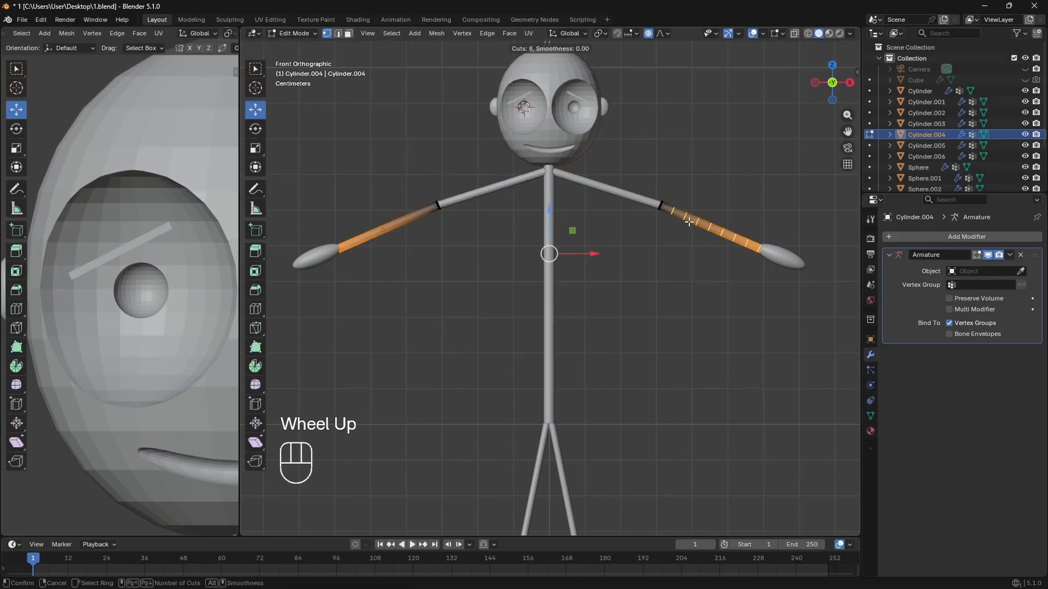
pyautogui.press('Escape')
pyautogui.hotkey('ctrl', 'r')
pyautogui.scroll(5, 376, 230)
pyautogui.click(377, 230)
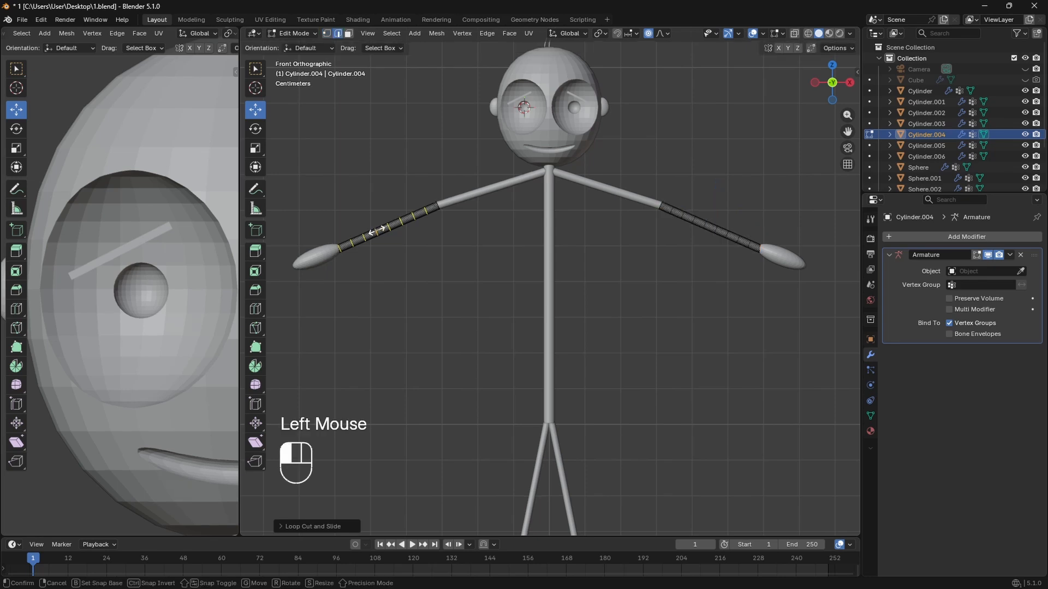
pyautogui.press('Tab')
# Add five loop cuts along the right thigh of the upper-leg cylinder and return to Object Mode.
pyautogui.scroll(-2, 534, 457)
pyautogui.click(532, 458)
pyautogui.press('Tab')
pyautogui.hotkey('ctrl', 'r')
pyautogui.scroll(2, 532, 457)
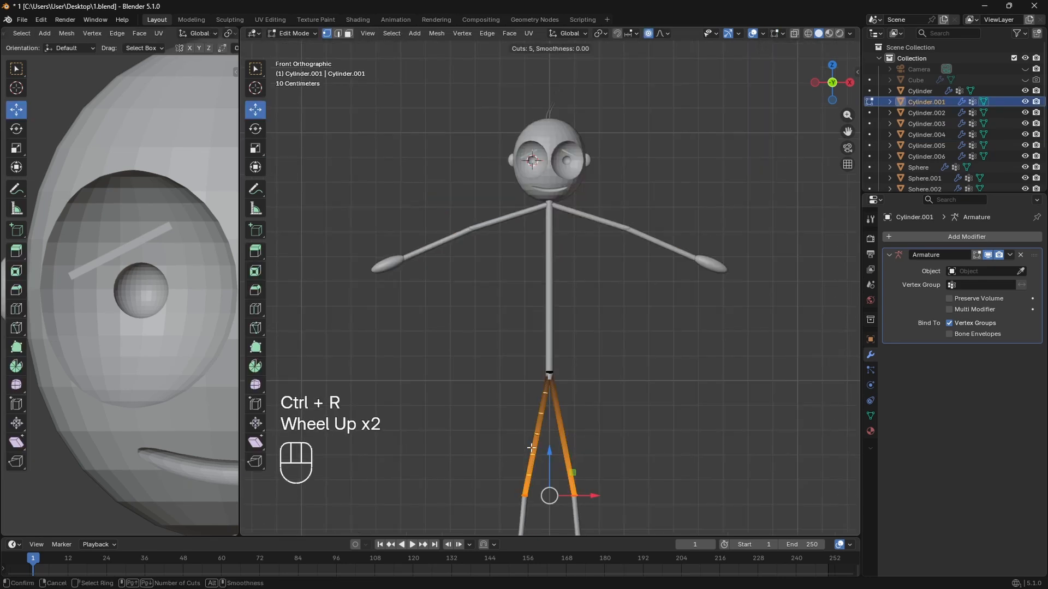
pyautogui.moveTo(532, 457); pyautogui.dragTo(527, 450)
pyautogui.click(526, 450)
pyautogui.press('Tab')
# Add loop cuts along the right shin of the lower-leg cylinder and return to Object Mode.
pyautogui.click(523, 518)
pyautogui.scroll(-1, 523, 518)
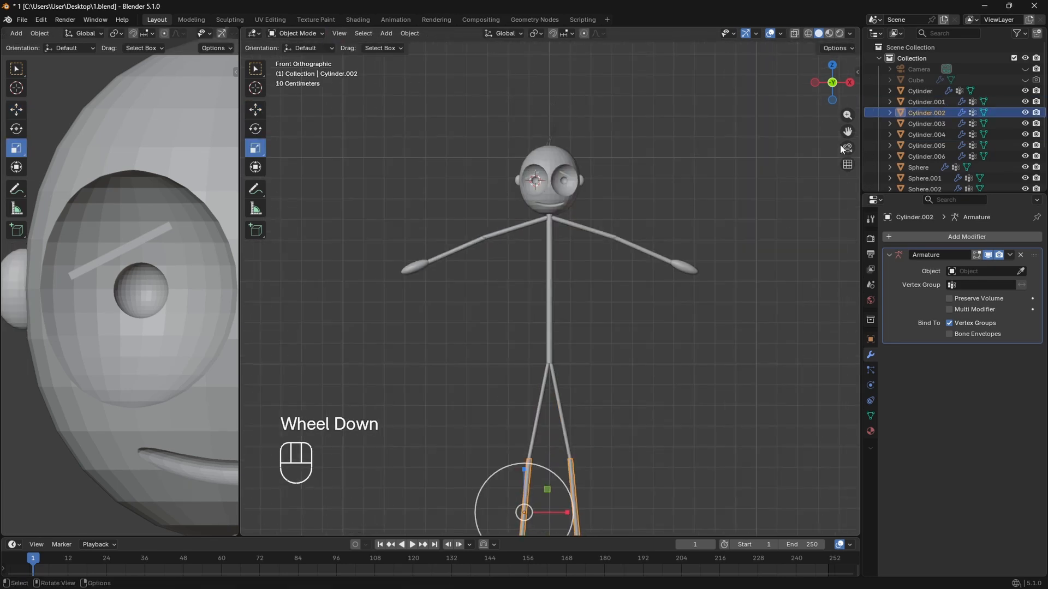
pyautogui.keyDown('shift'); pyautogui.moveTo(523, 518); pyautogui.dragTo(518, 398, button='middle'); pyautogui.keyUp('shift')
pyautogui.press('Tab')
pyautogui.hotkey('ctrl', 'r')
pyautogui.scroll(5, 513, 409)
pyautogui.click(512, 409)
pyautogui.click(513, 408)
pyautogui.press('Tab')
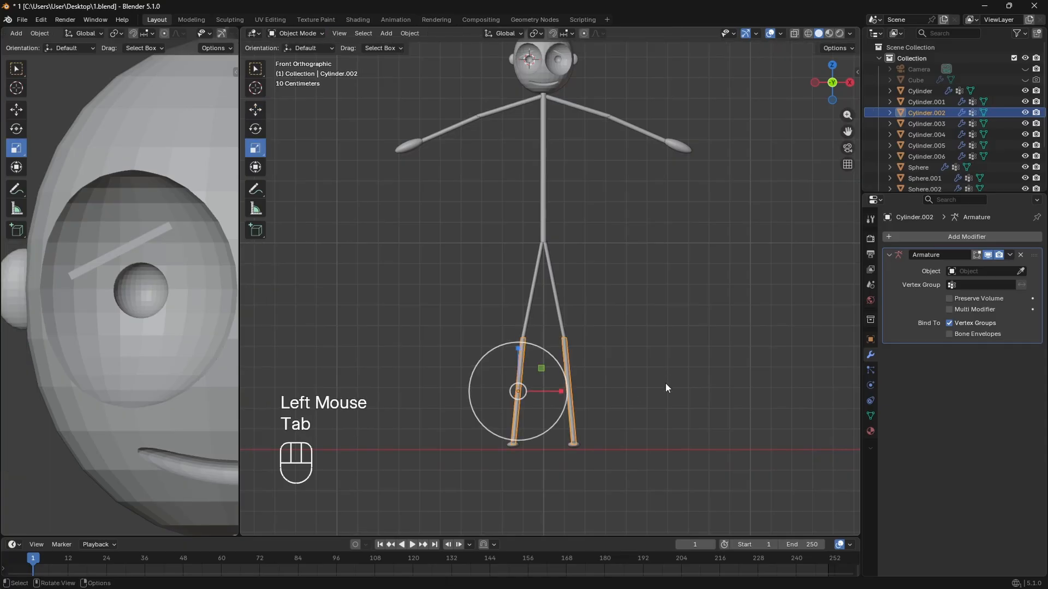
# Subdivide the head sphere's mesh in Edit Mode and return to Object Mode.
pyautogui.click(543, 214)
pyautogui.press('Tab')
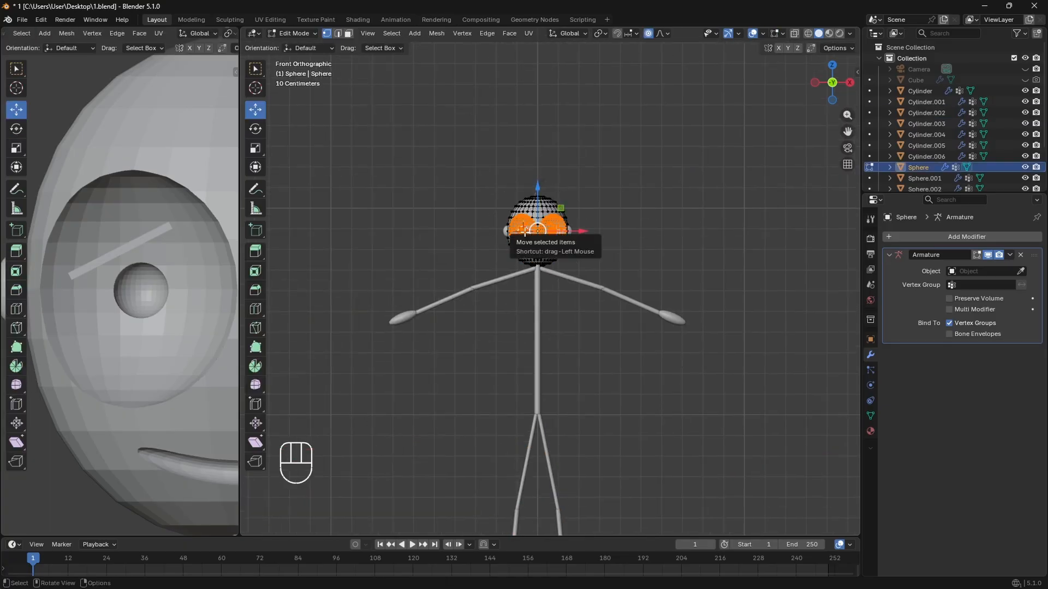
pyautogui.rightClick(540, 214)
pyautogui.click(536, 213)
pyautogui.scroll(5, 597, 204)
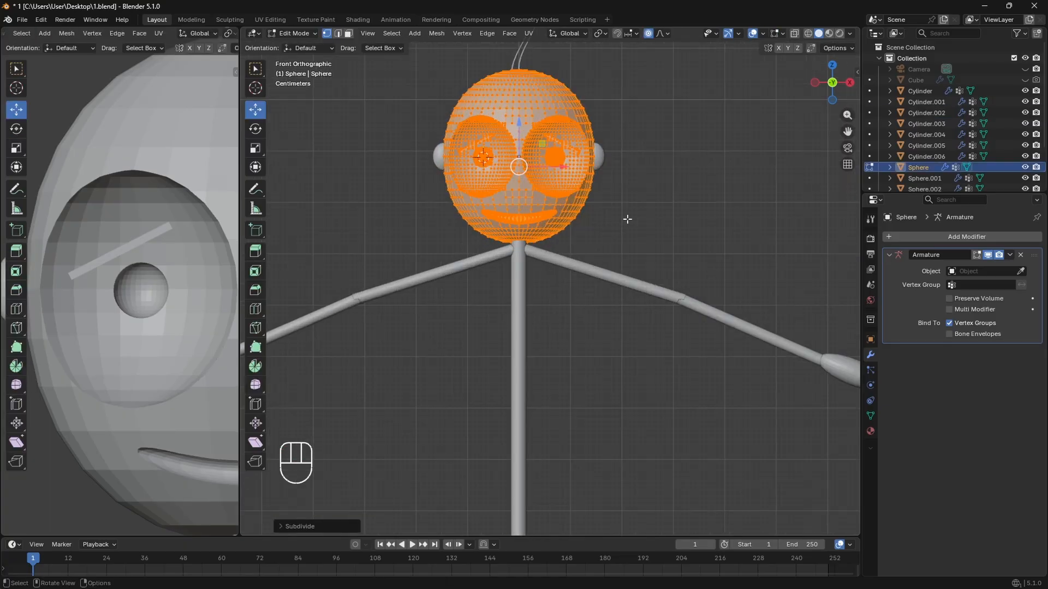
pyautogui.press('Tab')
# Export all the character's objects as FBX, limited to selected objects with Path Mode Copy, overwriting 1.fbx in the Desktop folder.
pyautogui.click(526, 223)
pyautogui.scroll(-2, 564, 244)
pyautogui.press('a')
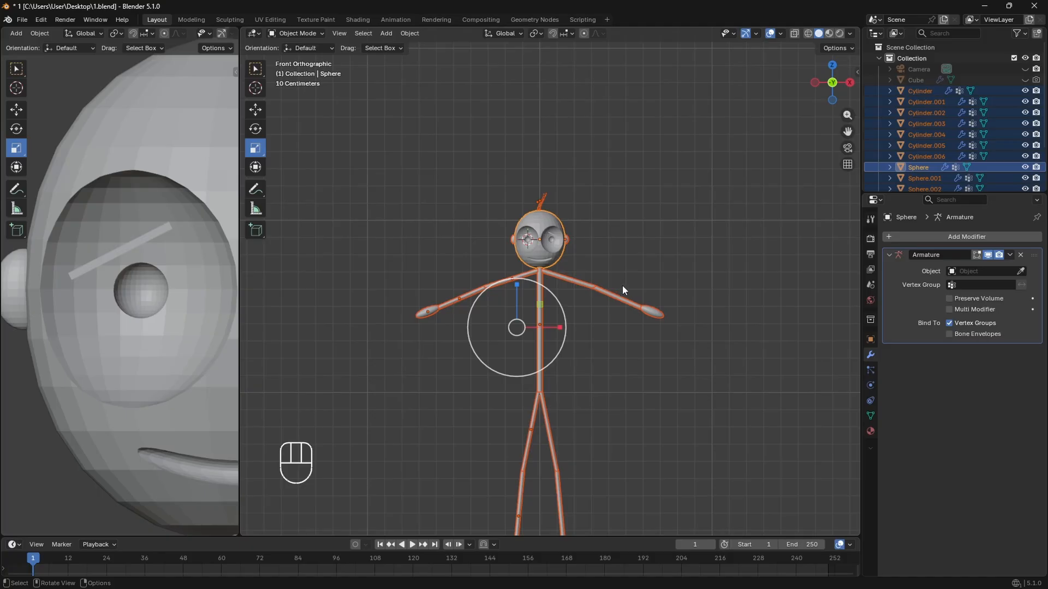
pyautogui.click(22, 19)
pyautogui.moveTo(68, 187)
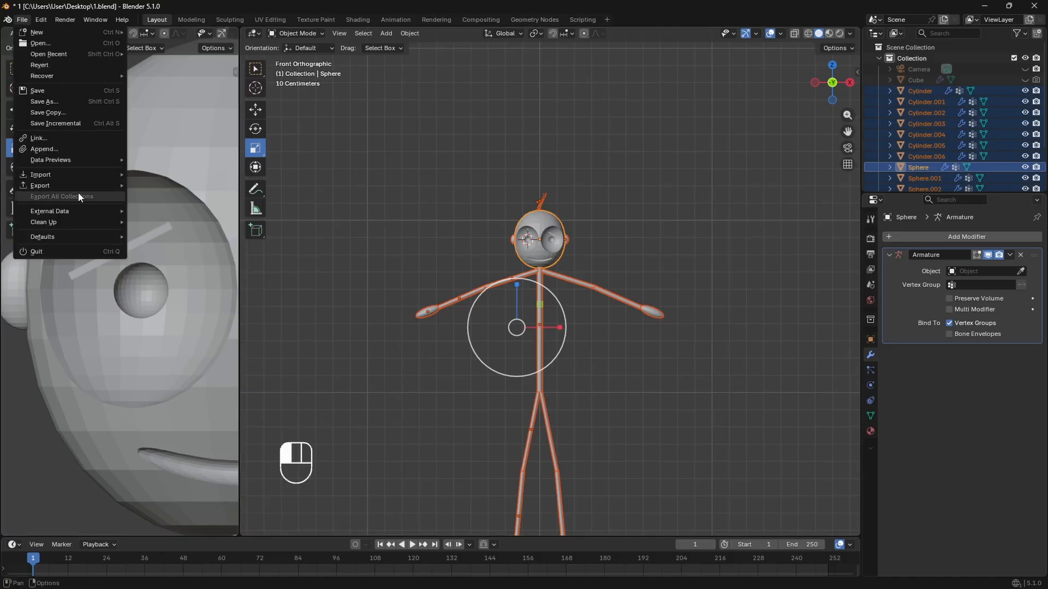
pyautogui.click(159, 272)
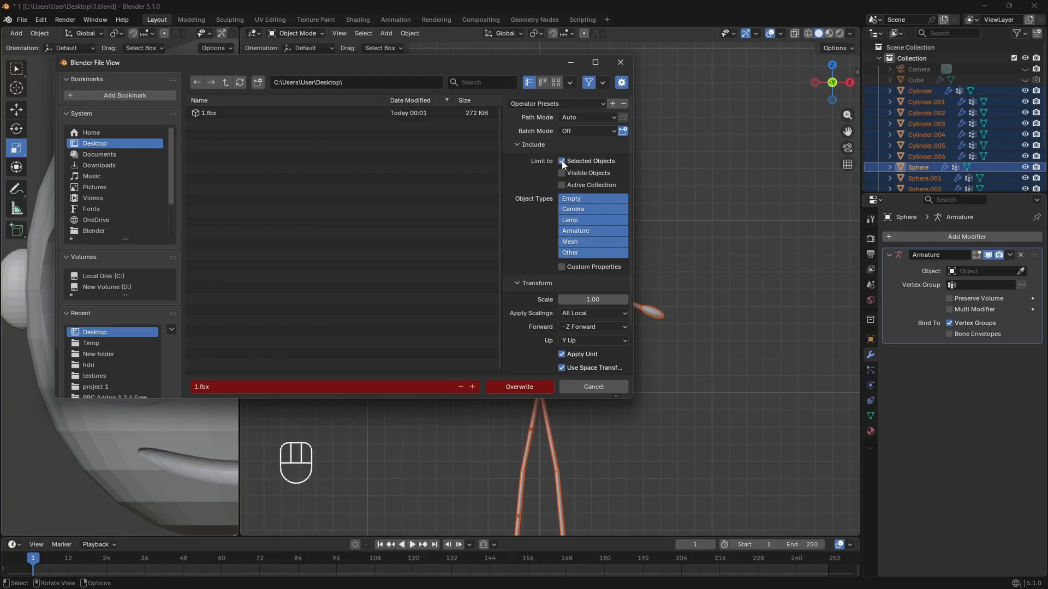
pyautogui.click(616, 117)
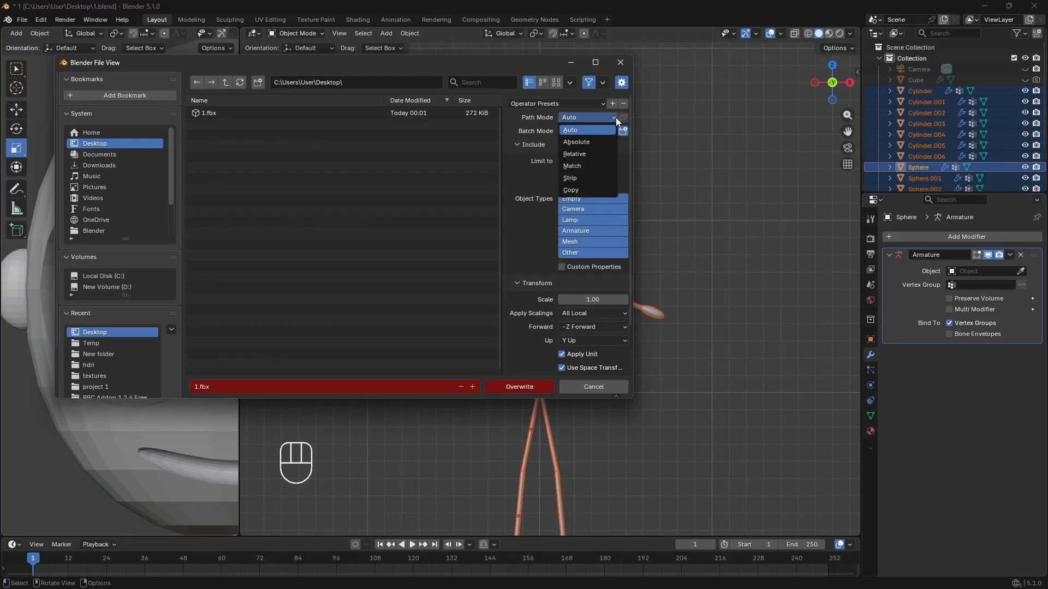
pyautogui.click(611, 190)
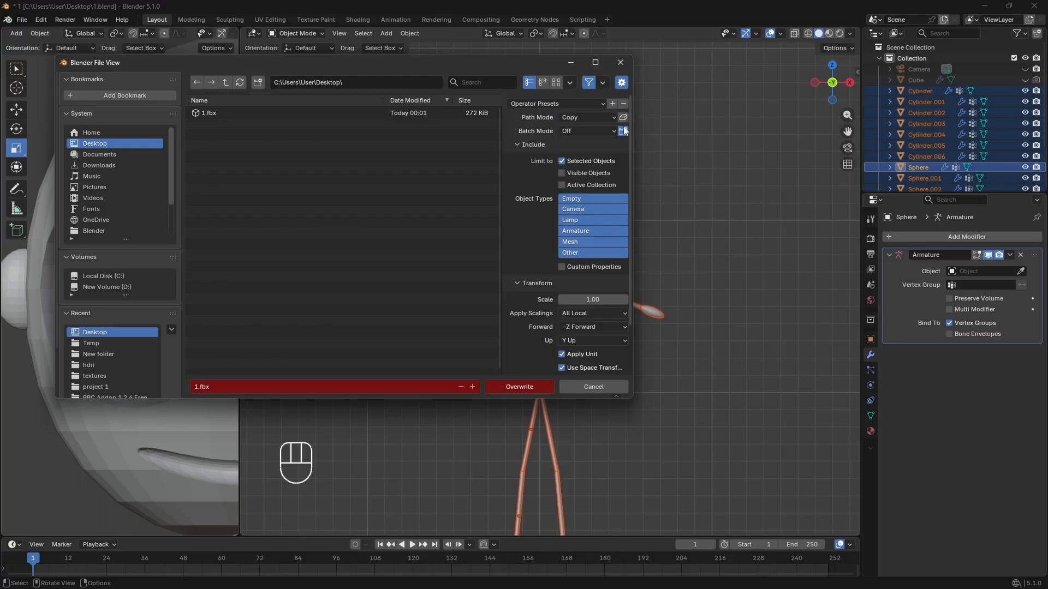
pyautogui.click(510, 387)
# Switch to Mixamo, upload 1.fbx and auto-rig it with symmetric chin, wrist, elbow, groin and knee markers on the Standard Skeleton (65).
pyautogui.click(975, 6)
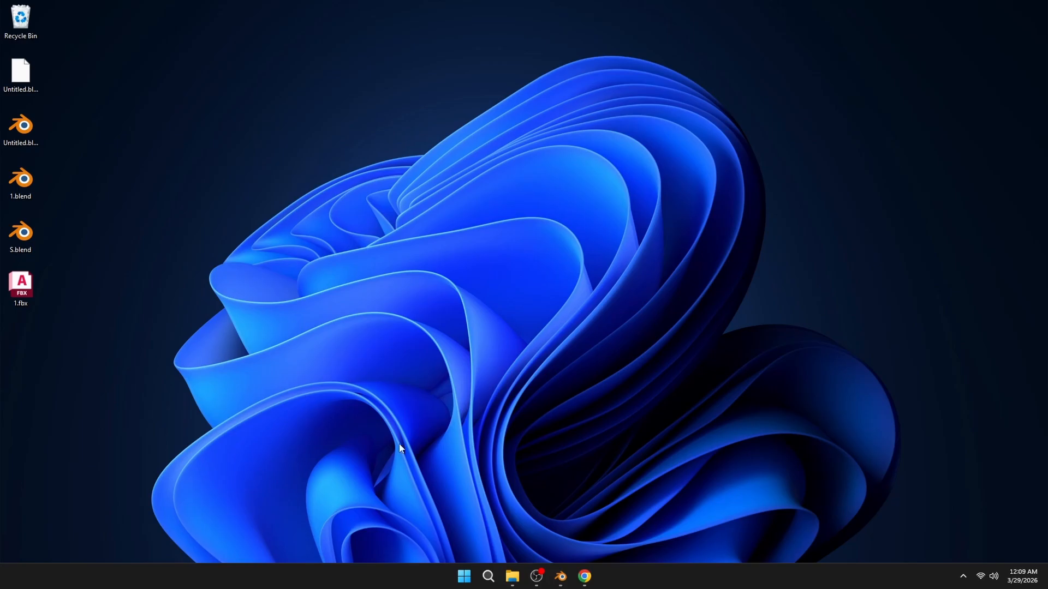
pyautogui.moveTo(21, 285); pyautogui.dragTo(546, 364)
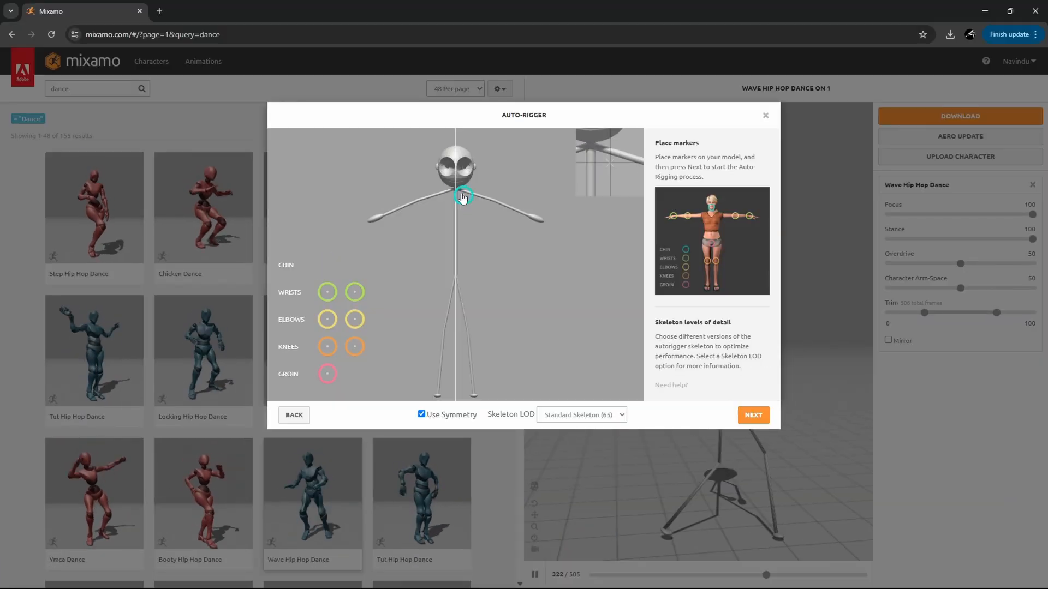
pyautogui.moveTo(463, 196); pyautogui.dragTo(456, 183)
pyautogui.moveTo(327, 292); pyautogui.dragTo(385, 218)
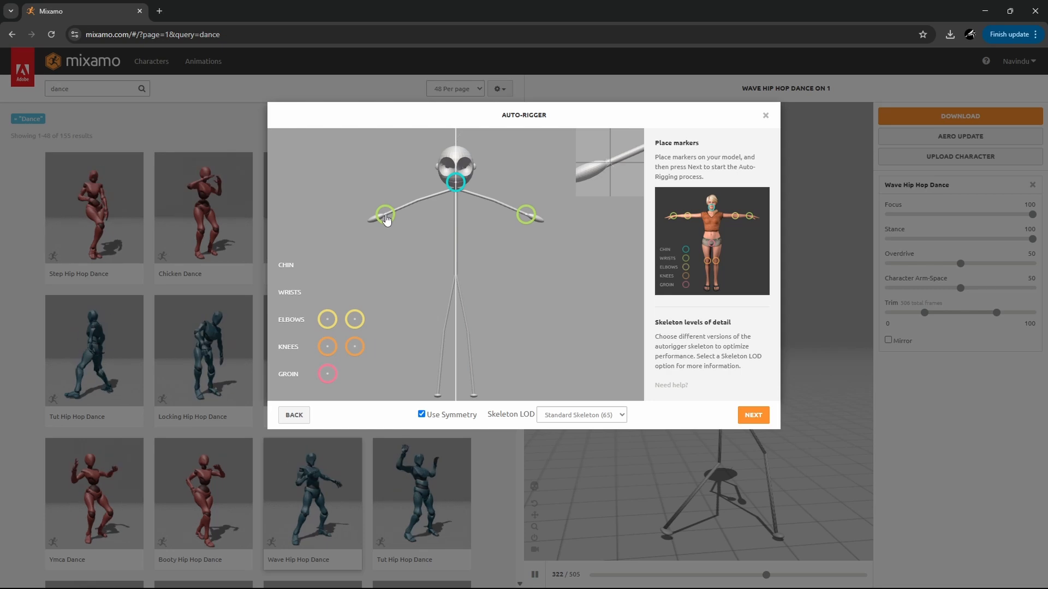
pyautogui.moveTo(328, 319); pyautogui.dragTo(416, 204)
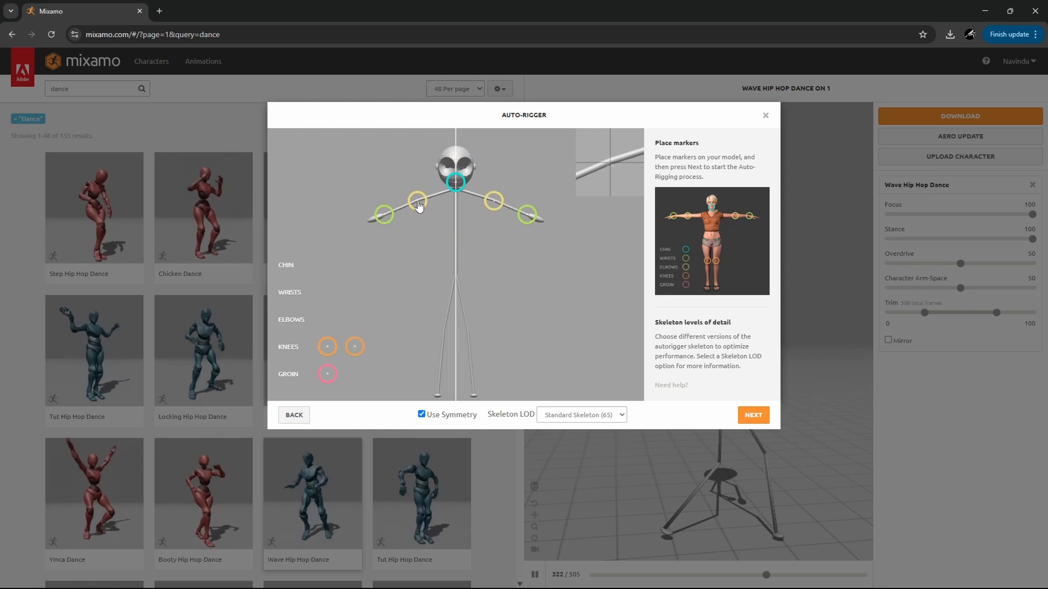
pyautogui.moveTo(330, 373); pyautogui.dragTo(455, 275)
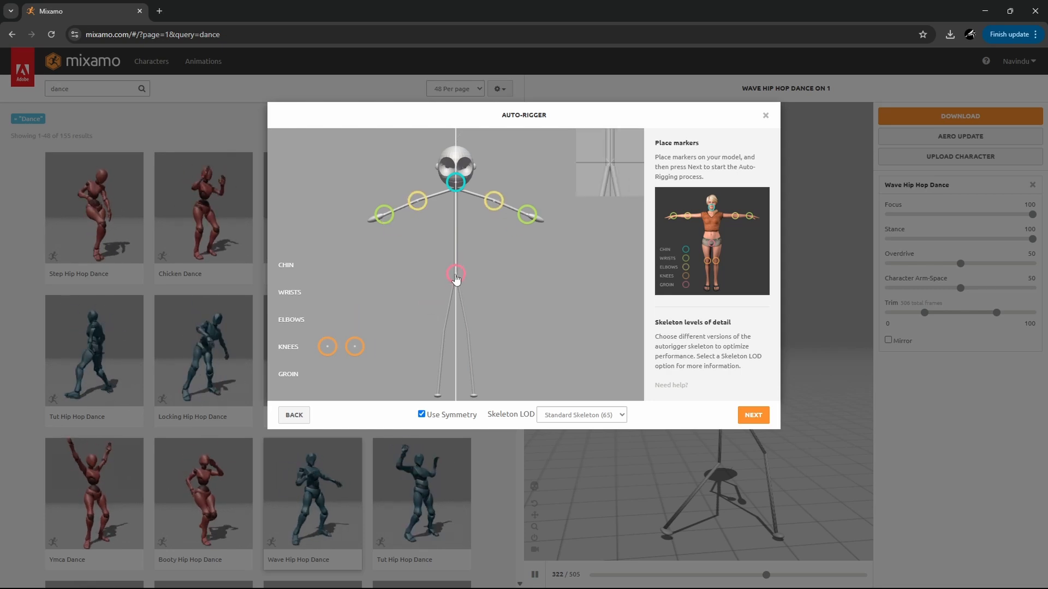
pyautogui.moveTo(328, 347); pyautogui.dragTo(443, 335)
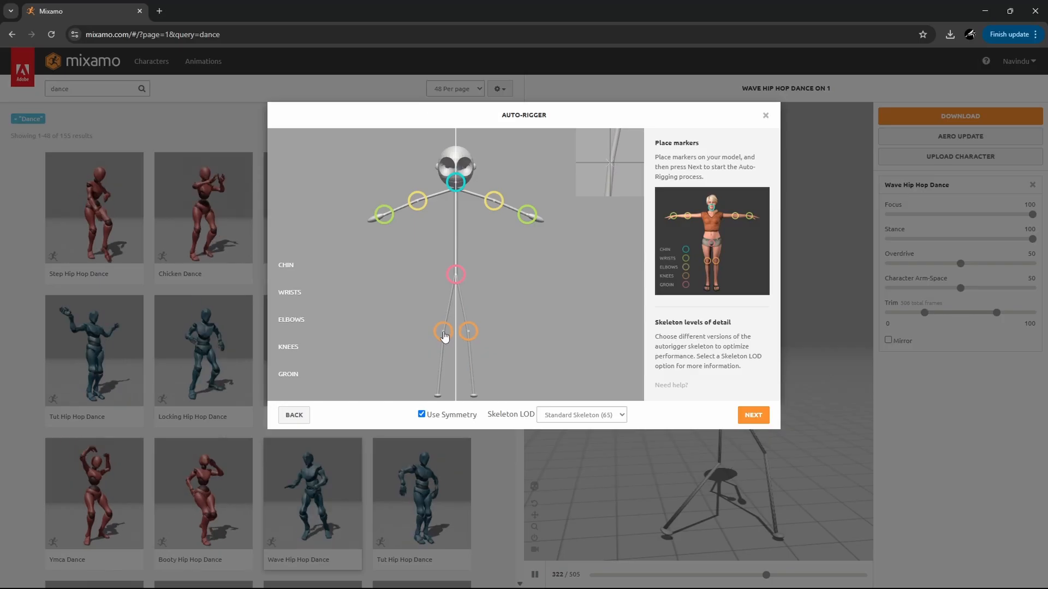
pyautogui.click(753, 414)
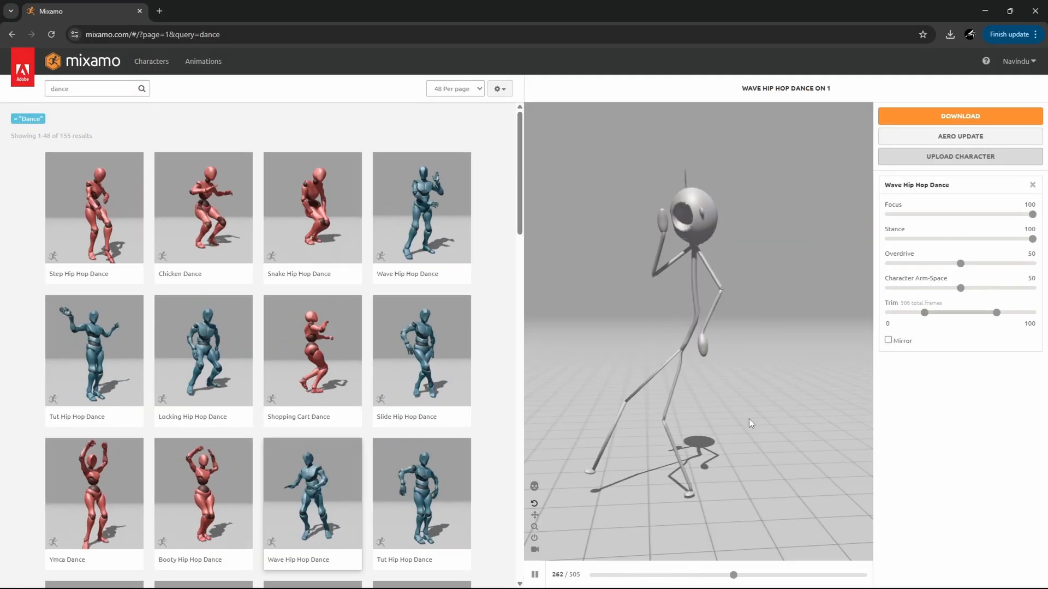
# Download the rigged character with the Wave Hip Hop Dance animation and again with the Dancing animation.
pyautogui.click(960, 116)
pyautogui.click(675, 240)
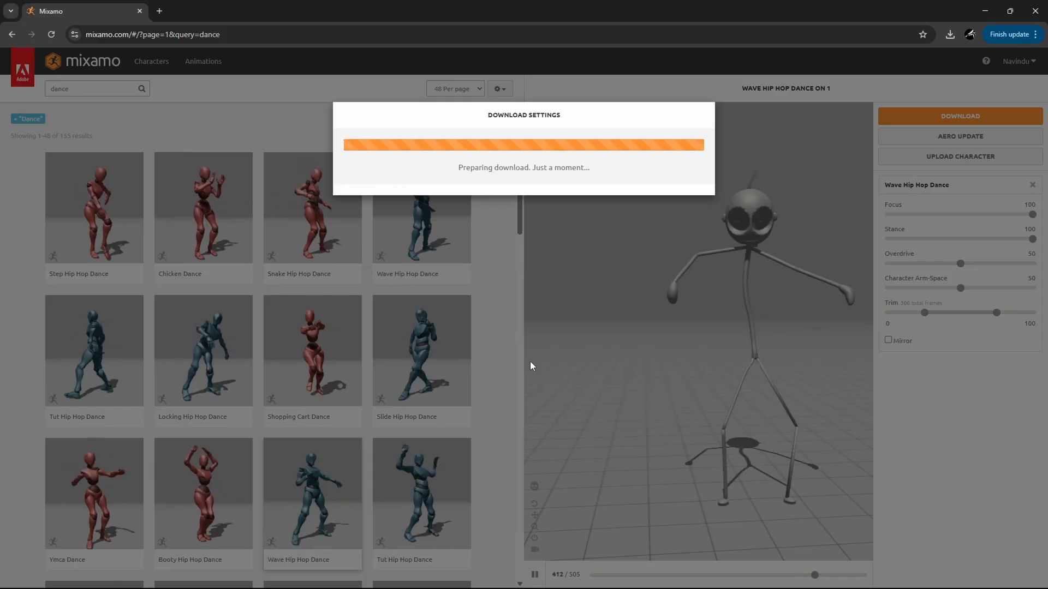
pyautogui.scroll(-4, 404, 442)
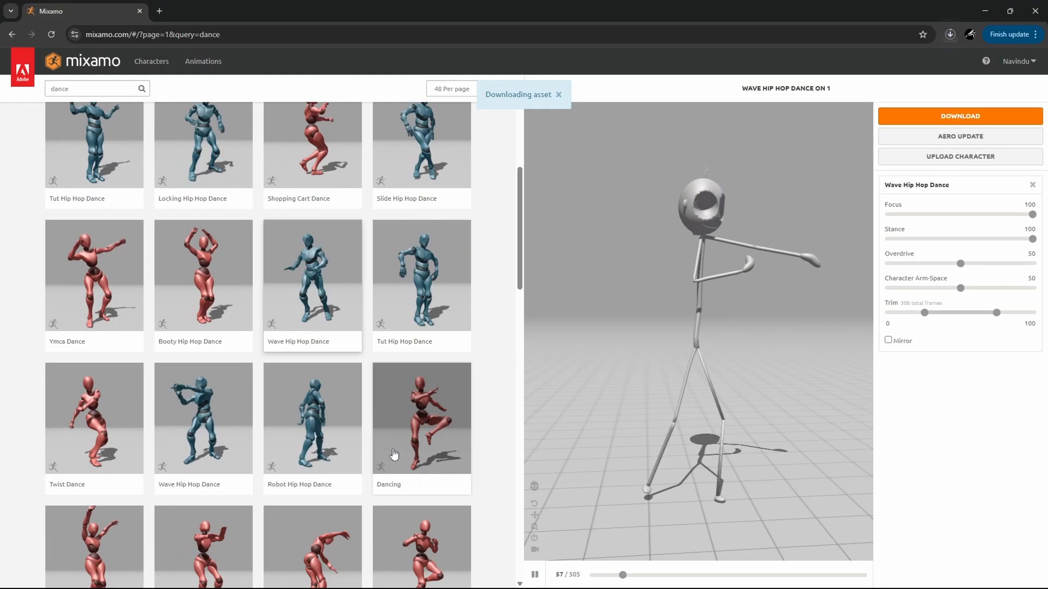
pyautogui.scroll(-8, 395, 453)
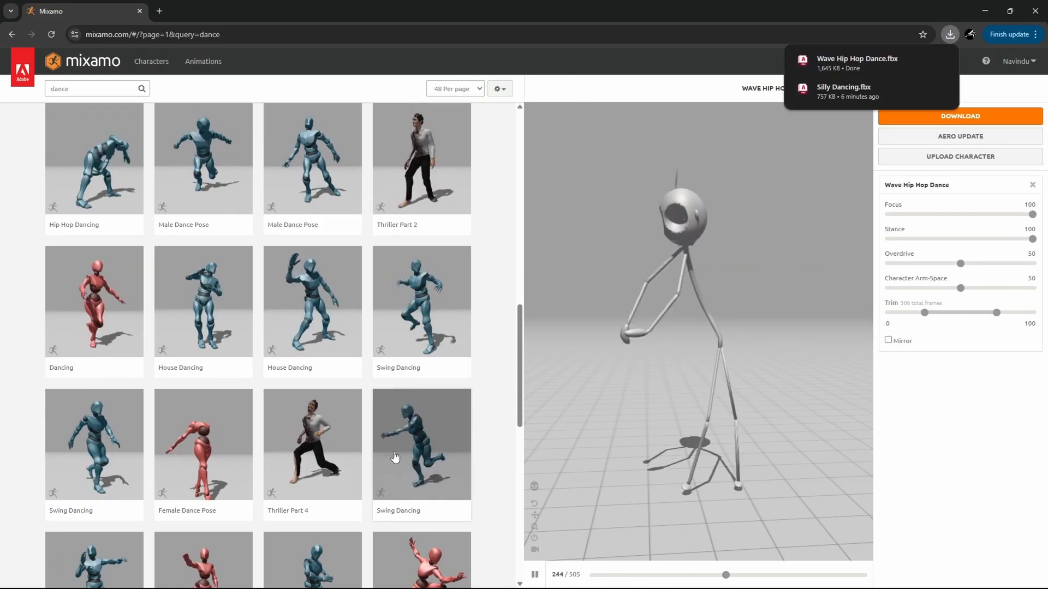
pyautogui.scroll(-1, 395, 456)
pyautogui.click(85, 259)
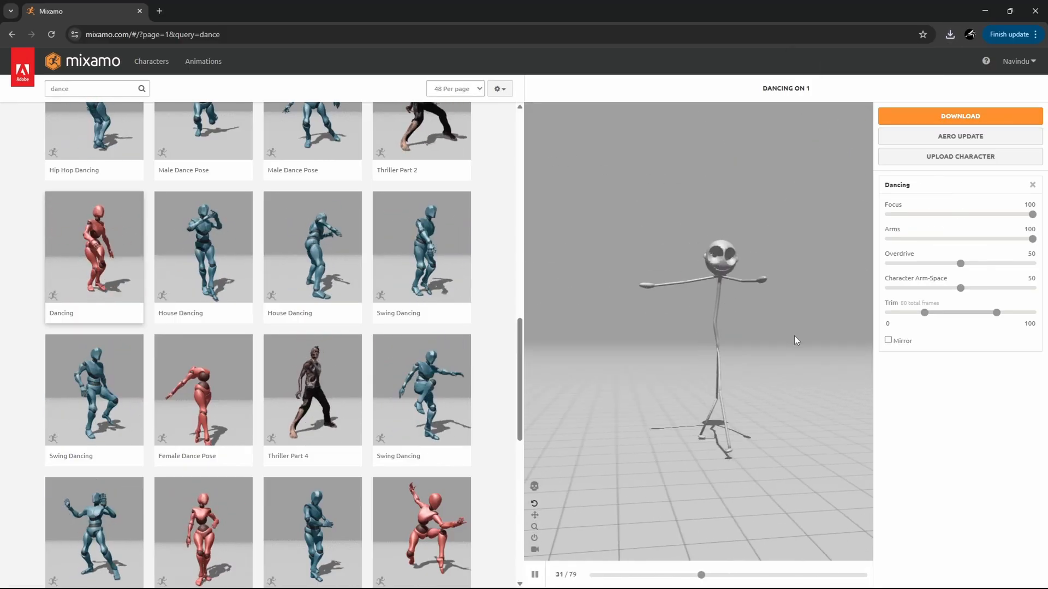
pyautogui.click(960, 116)
pyautogui.click(680, 240)
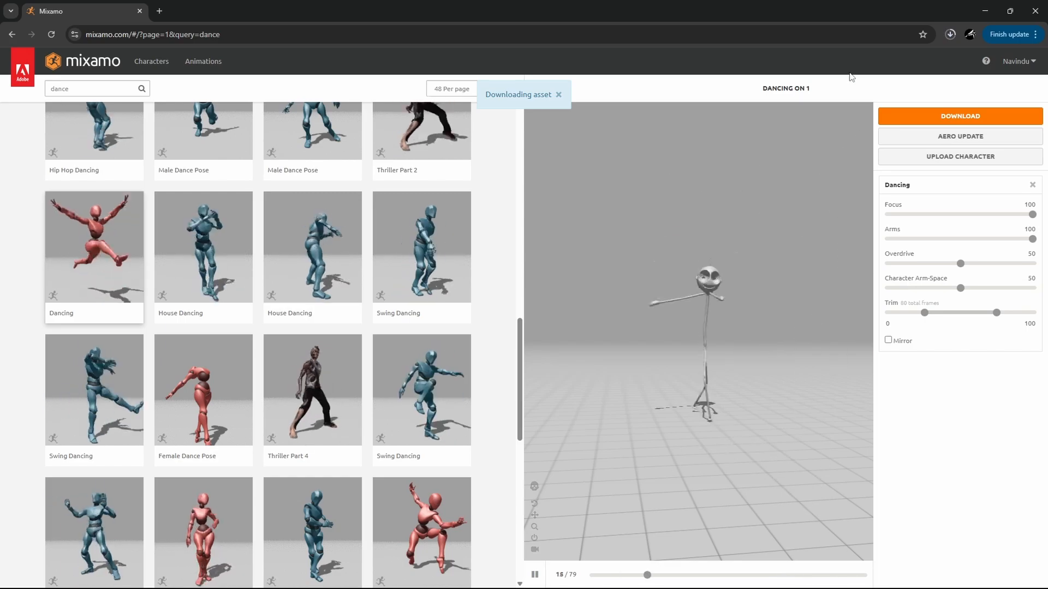
# Switch to Blender and import Dancing.fbx and Wave Hip Hop Dance.fbx from the desktop into the scene.
pyautogui.click(985, 11)
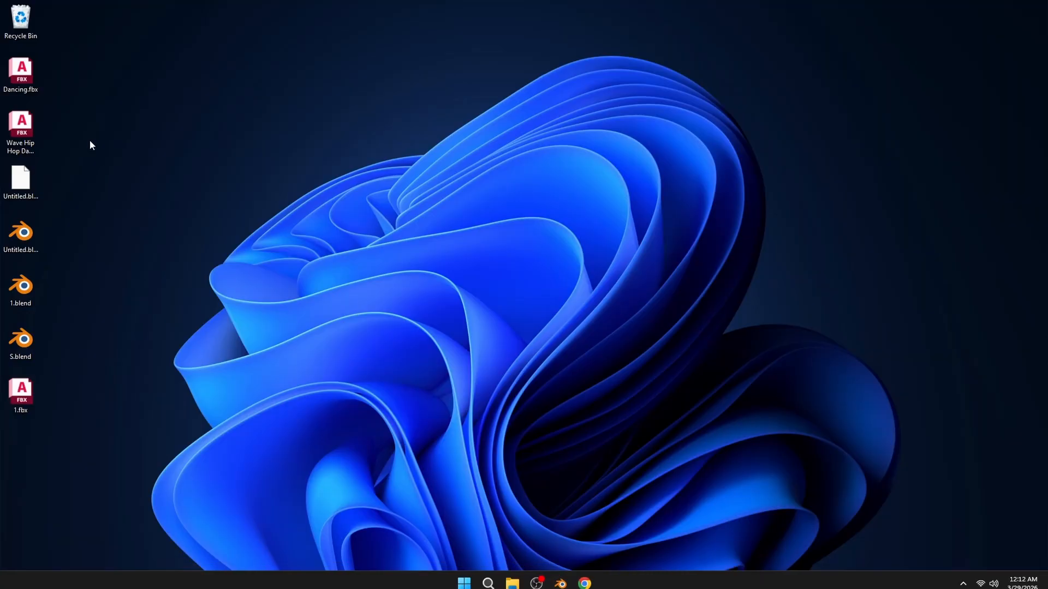
pyautogui.moveTo(89, 140); pyautogui.dragTo(18, 77)
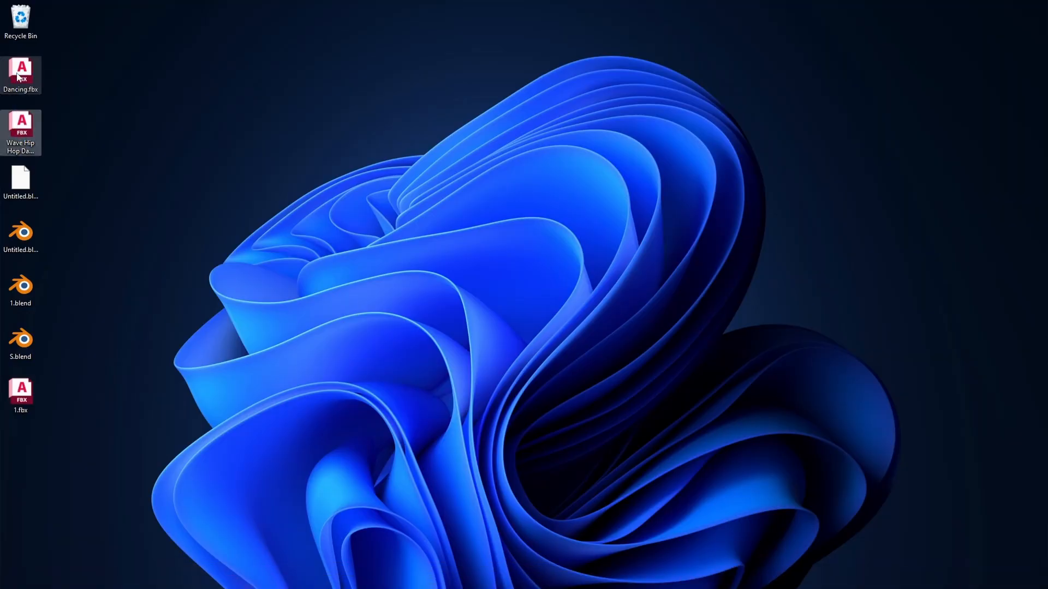
pyautogui.moveTo(598, 588)
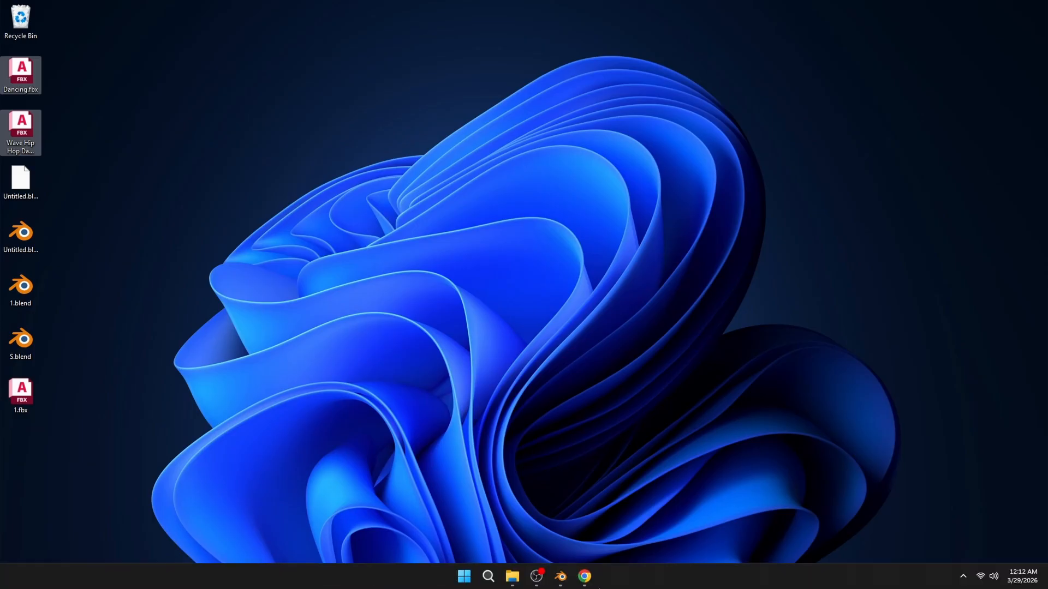
pyautogui.moveTo(567, 579); pyautogui.dragTo(438, 260)
pyautogui.click(413, 462)
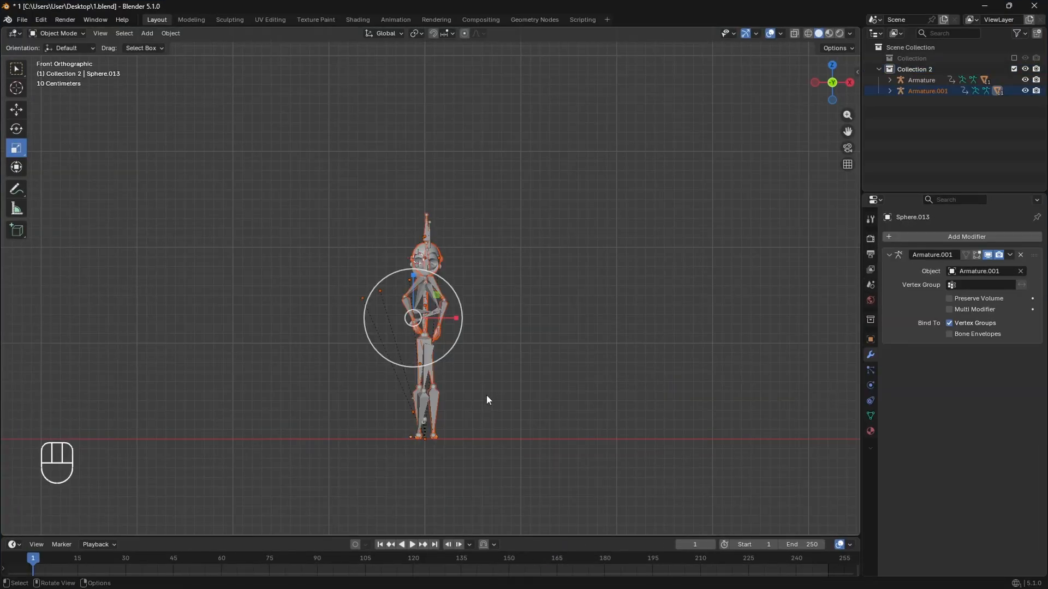
# Move the object Armature along X to about -1.95 m, beside Armature.001, and play the animation.
pyautogui.click(444, 309)
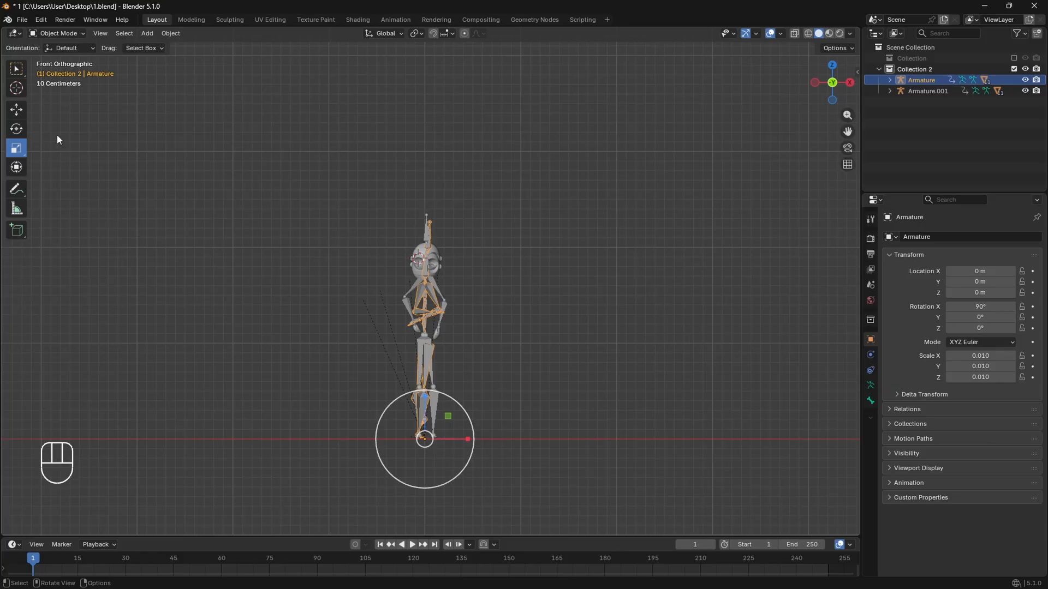
pyautogui.moveTo(442, 438); pyautogui.dragTo(261, 426)
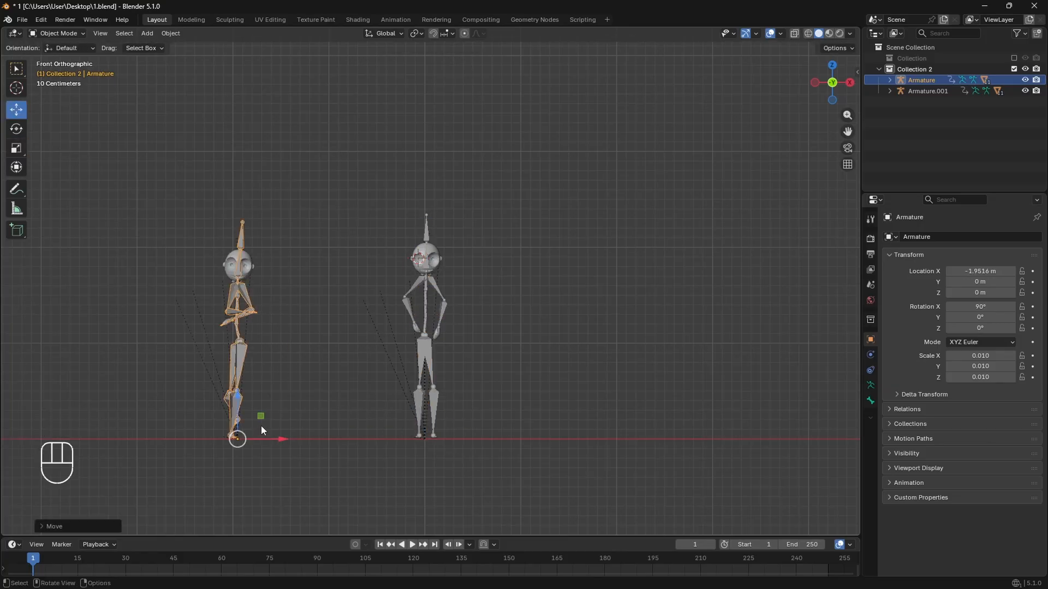
pyautogui.press('space')
pyautogui.click(590, 395)
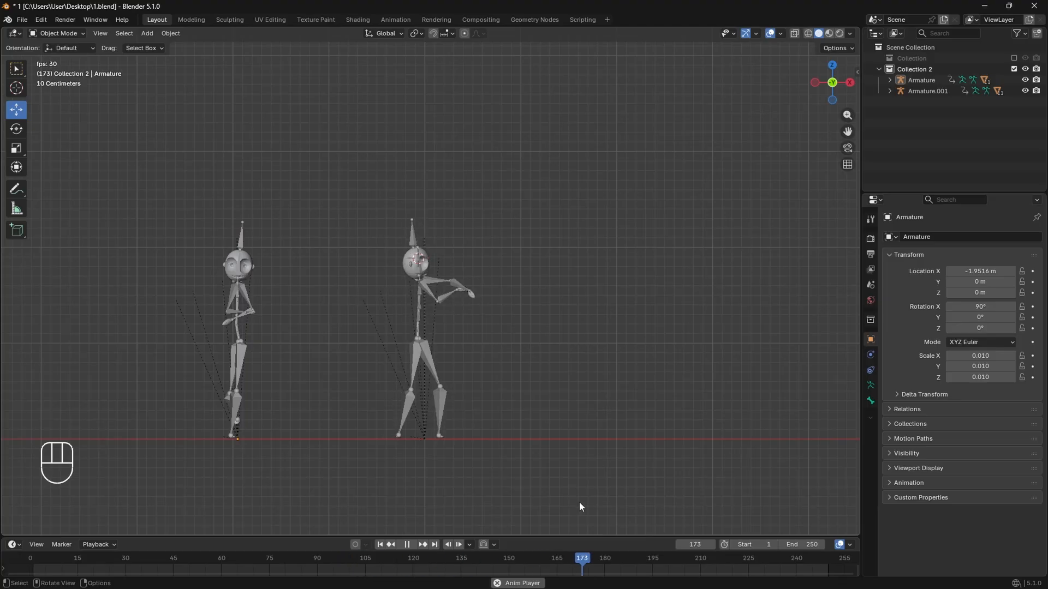
# Enlarge the timeline area below the viewport, stop the playback and scrub to frame 98.
pyautogui.moveTo(586, 535); pyautogui.dragTo(621, 438)
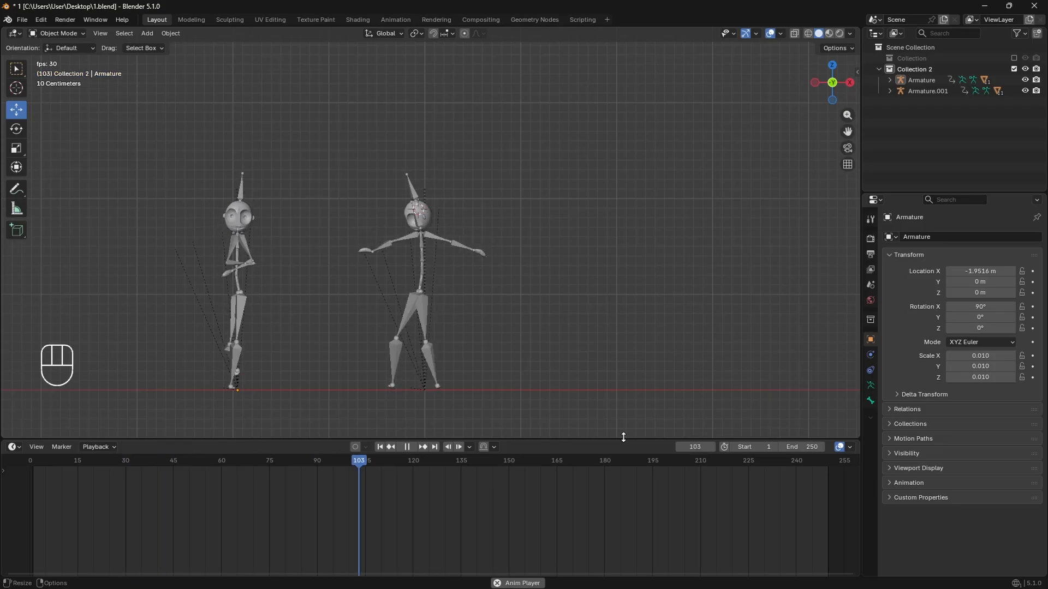
pyautogui.press('space')
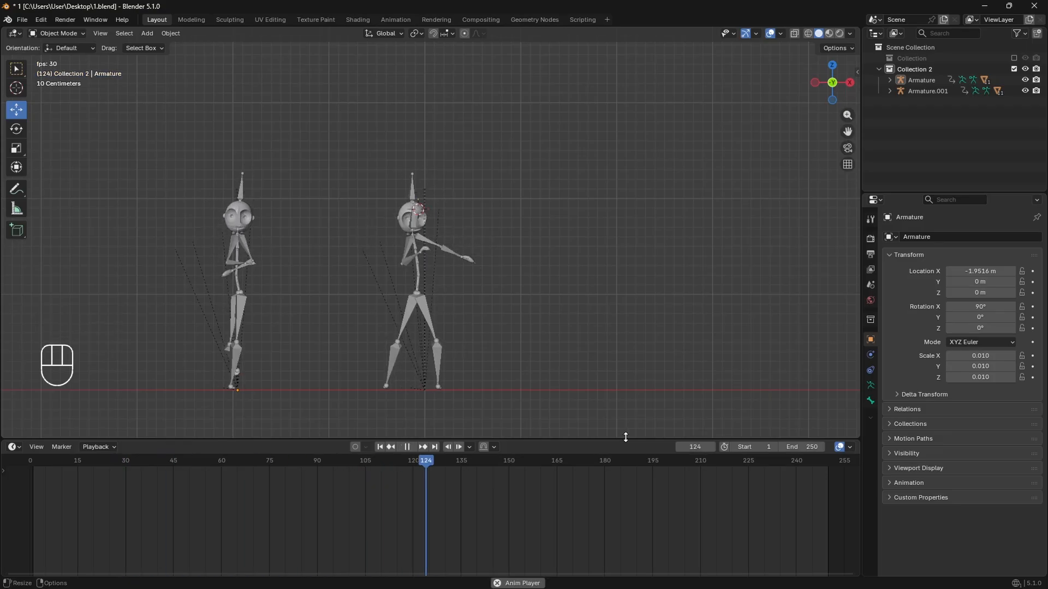
pyautogui.moveTo(474, 476); pyautogui.dragTo(342, 465)
# Select Armature, switch the timeline area to the Nonlinear Animation editor and push down its mixamo.com action as a strip.
pyautogui.click(247, 270)
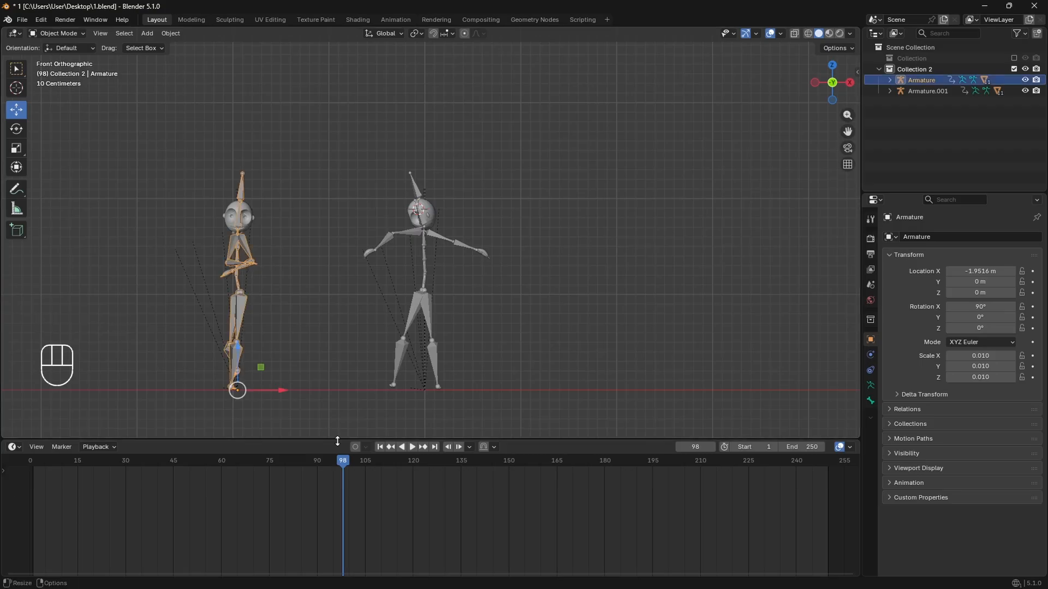
pyautogui.moveTo(289, 436); pyautogui.dragTo(289, 393)
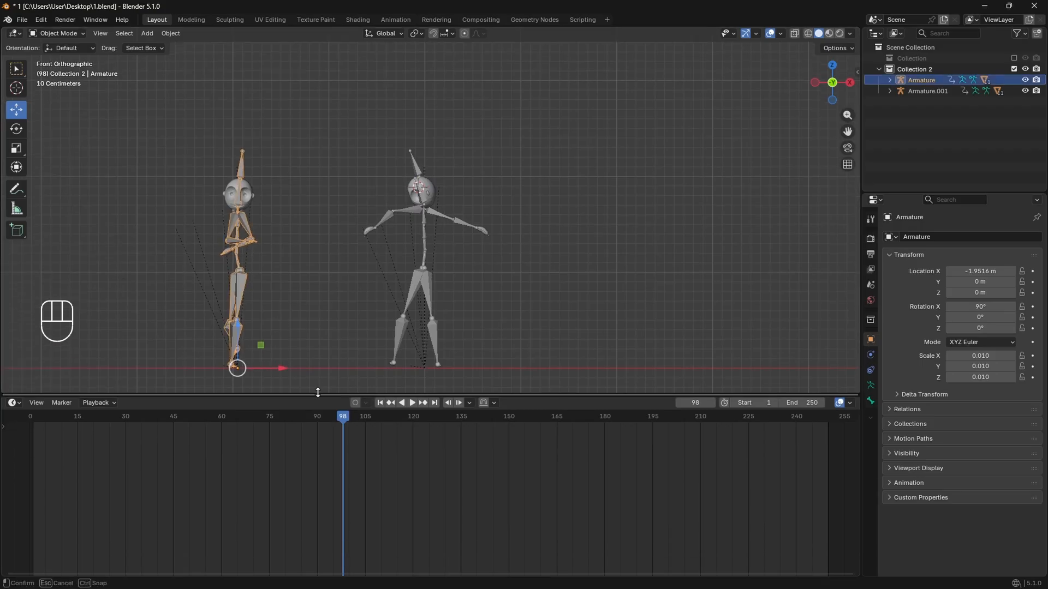
pyautogui.click(12, 404)
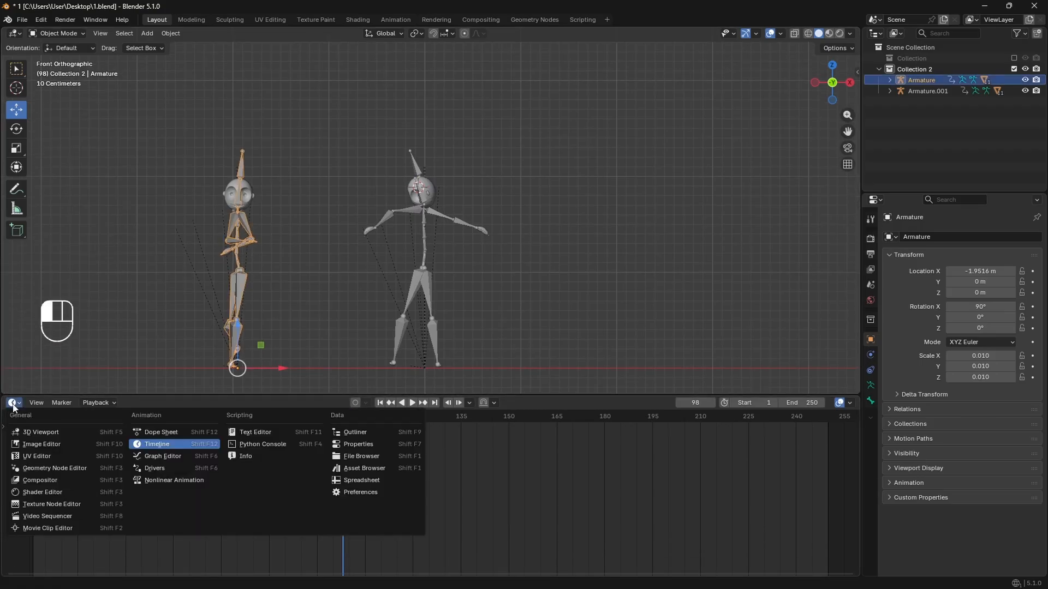
pyautogui.click(181, 480)
pyautogui.moveTo(252, 393); pyautogui.dragTo(258, 369)
pyautogui.click(104, 423)
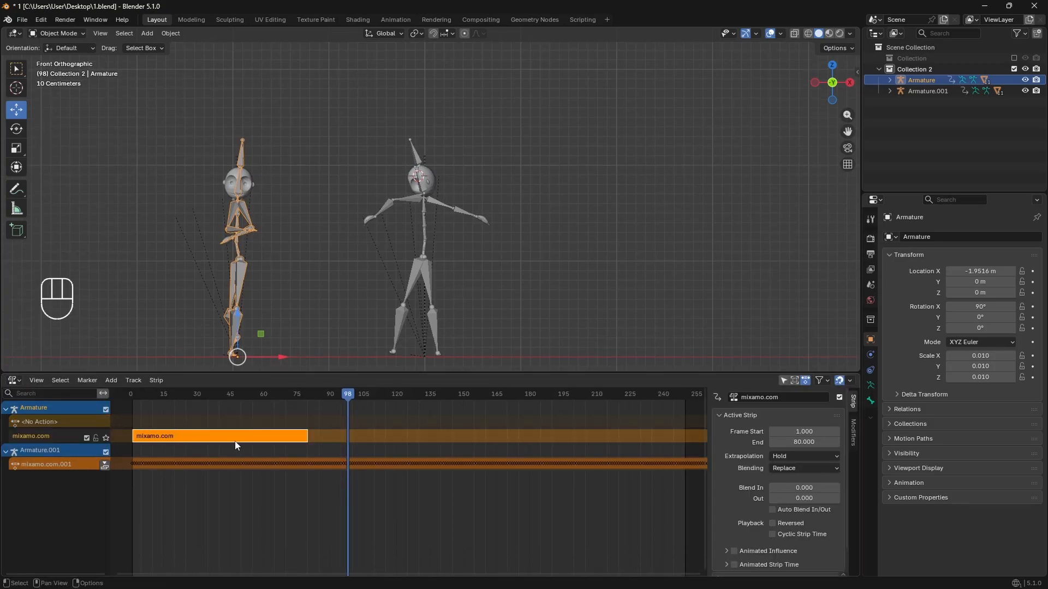
# Set the Repeat value of Armature's mixamo.com strip to 3.200 in its Action Clip settings.
pyautogui.scroll(-3, 793, 509)
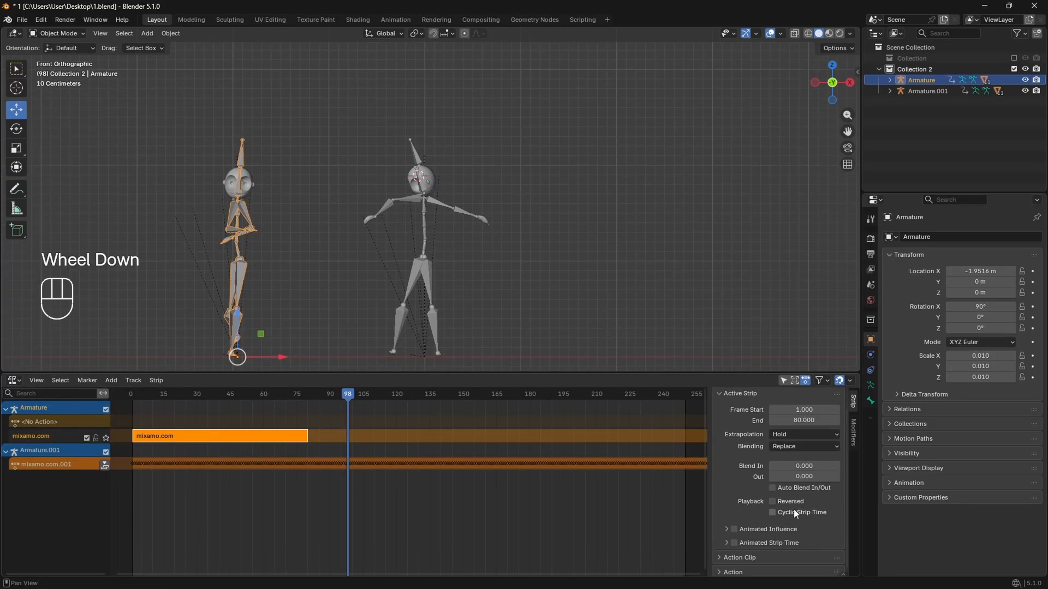
pyautogui.click(748, 555)
pyautogui.scroll(-3, 755, 553)
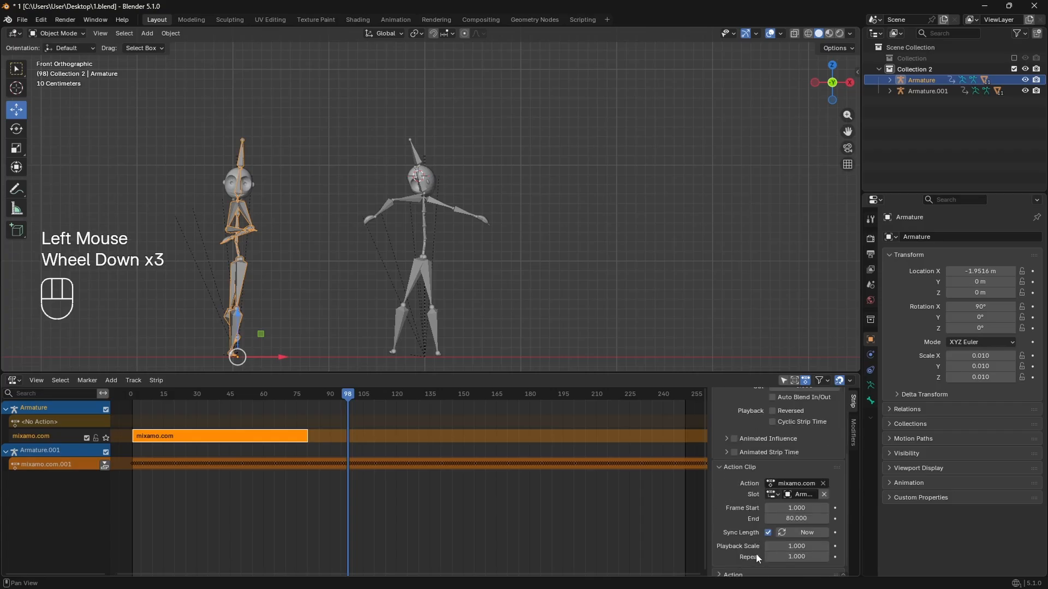
pyautogui.scroll(-2, 755, 554)
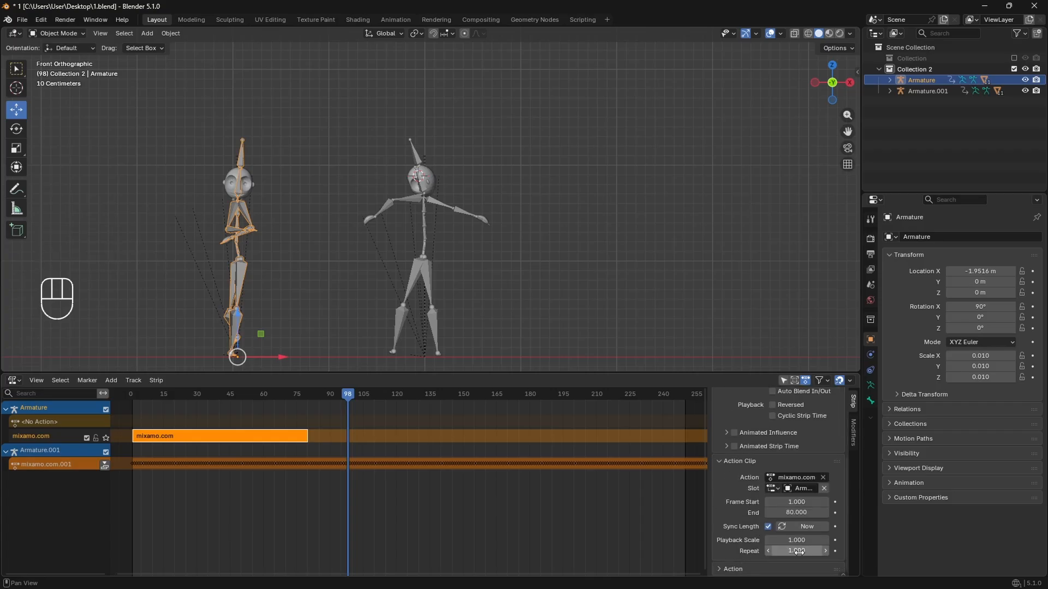
pyautogui.moveTo(796, 550); pyautogui.dragTo(813, 550)
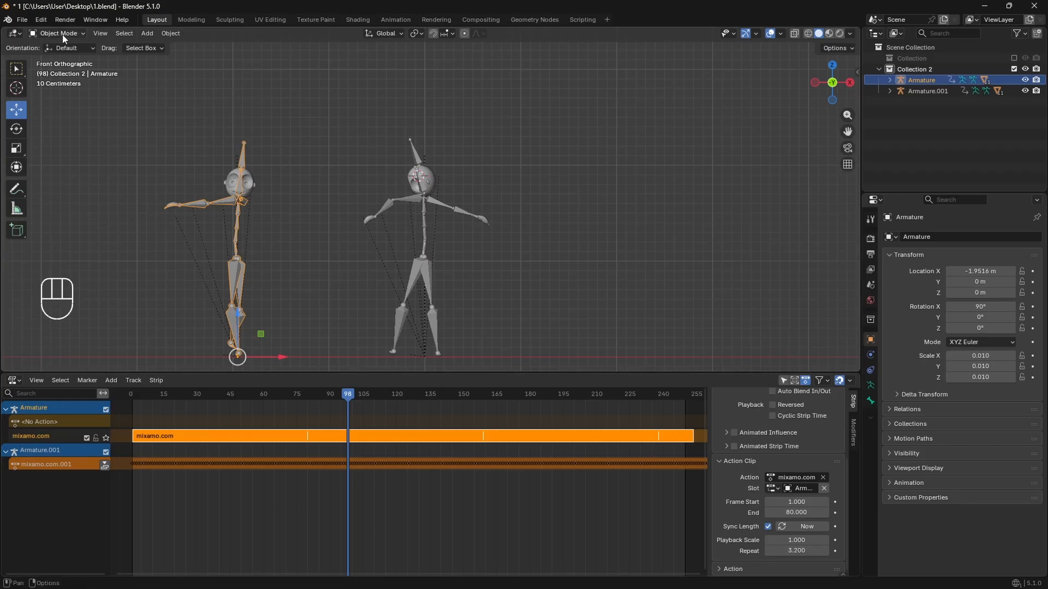
# Switch the Nonlinear Animation area back to the Timeline, deselect the armature and play the animation from the start.
pyautogui.click(15, 382)
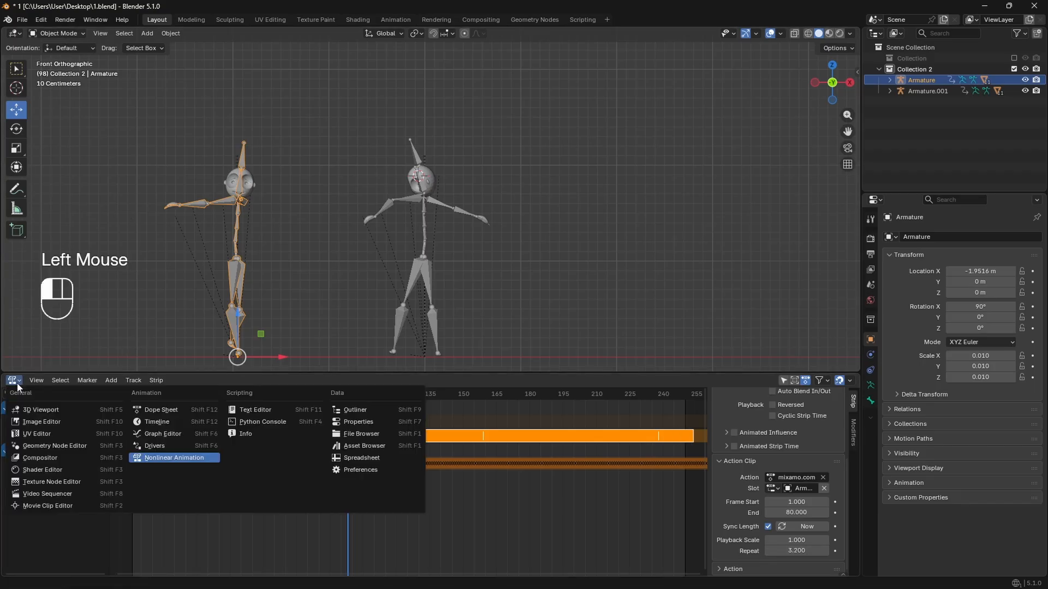
pyautogui.click(165, 424)
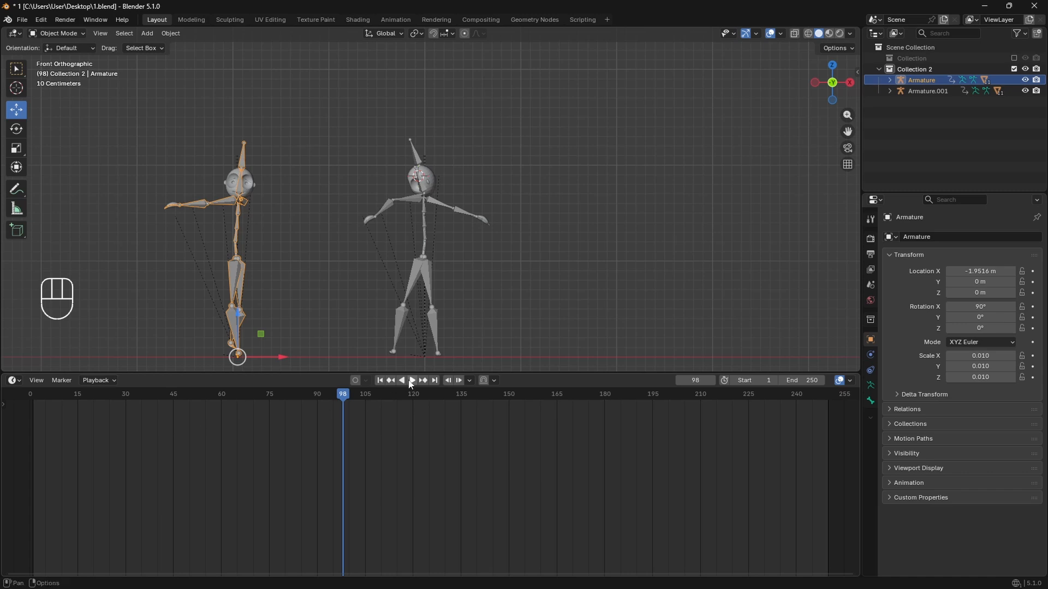
pyautogui.click(385, 380)
pyautogui.click(578, 276)
pyautogui.press('space')
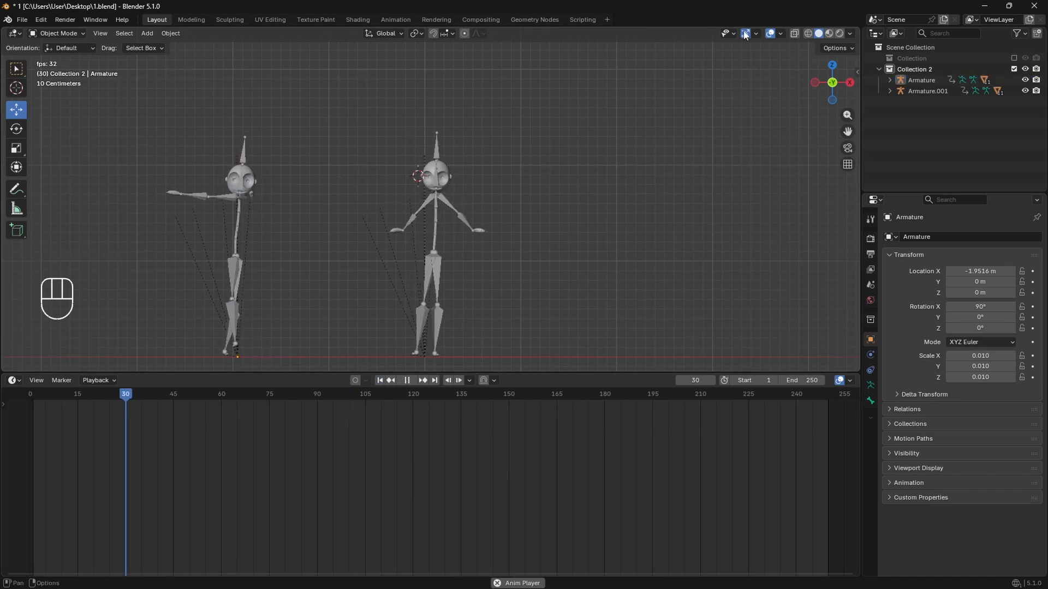
# Hide the viewport gizmos and overlays, preview both dances without bones and stop playback at frame 16.
pyautogui.click(769, 35)
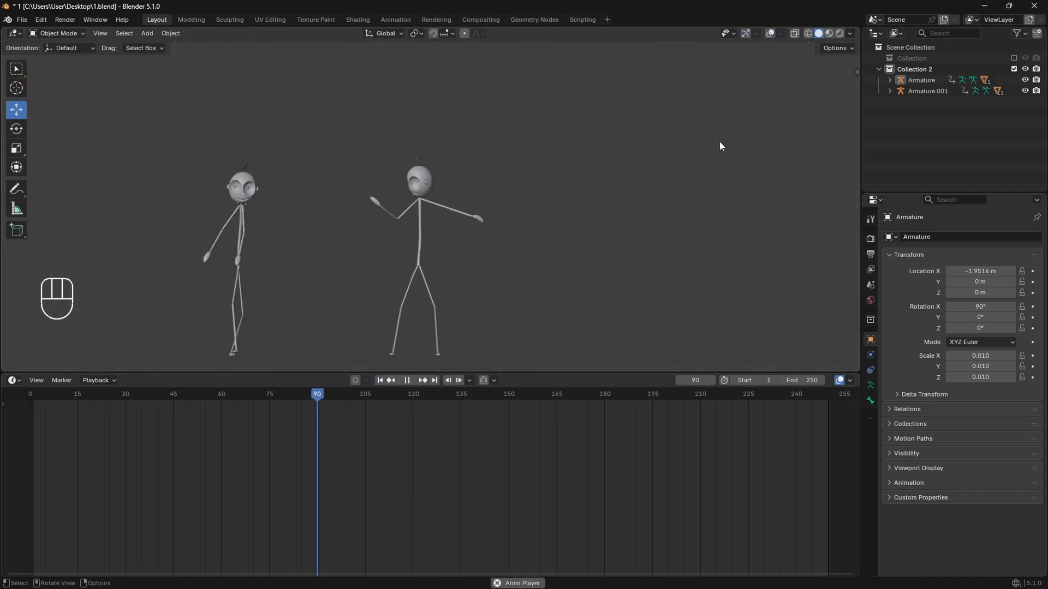
pyautogui.press('space')
pyautogui.press('space')
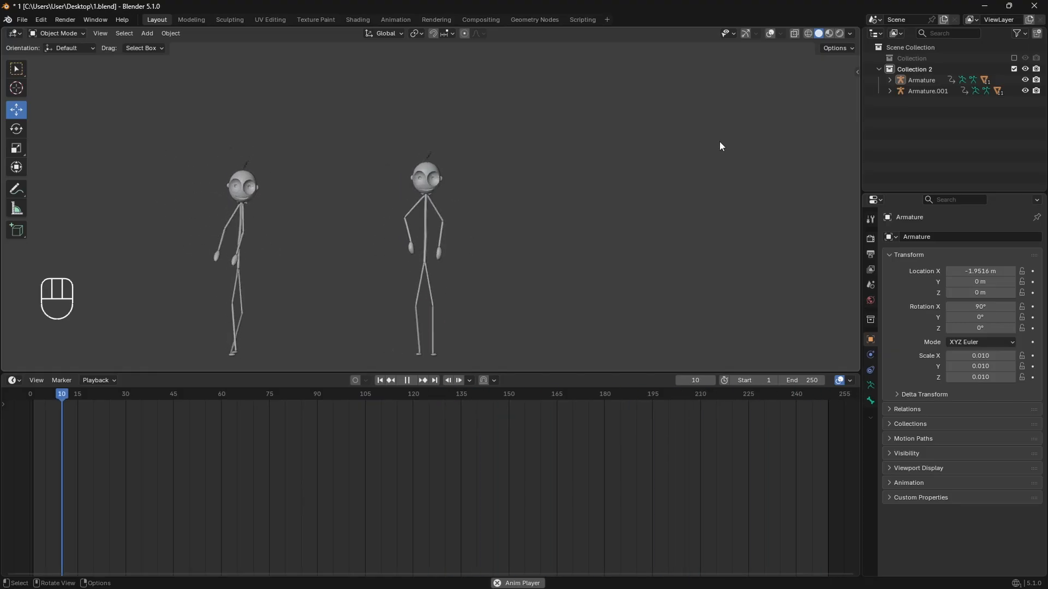
pyautogui.press('space')
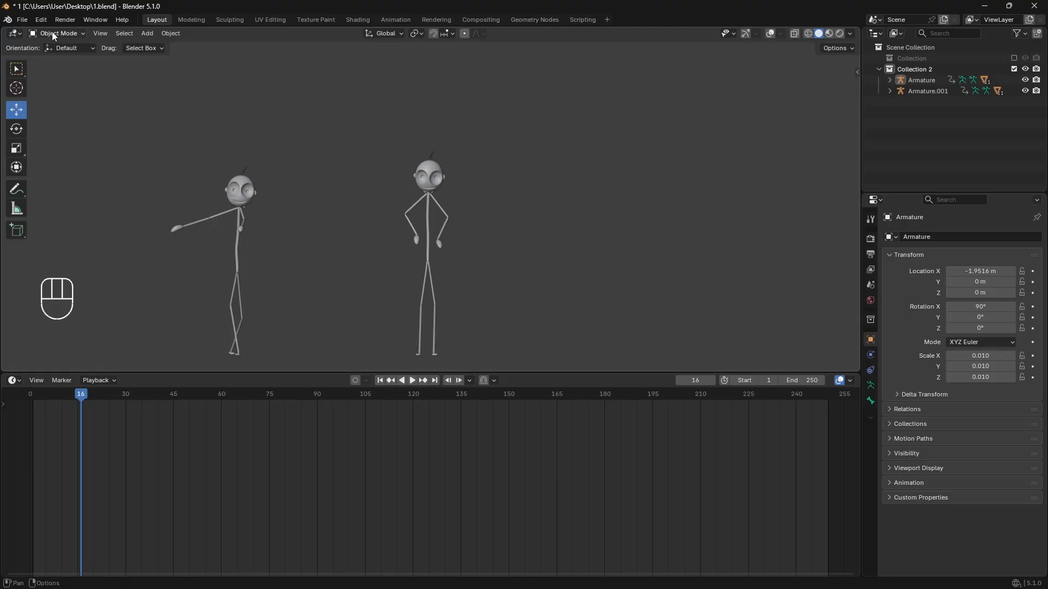
# Render a still image of frame 16 and view the whole frame with both figures.
pyautogui.click(66, 20)
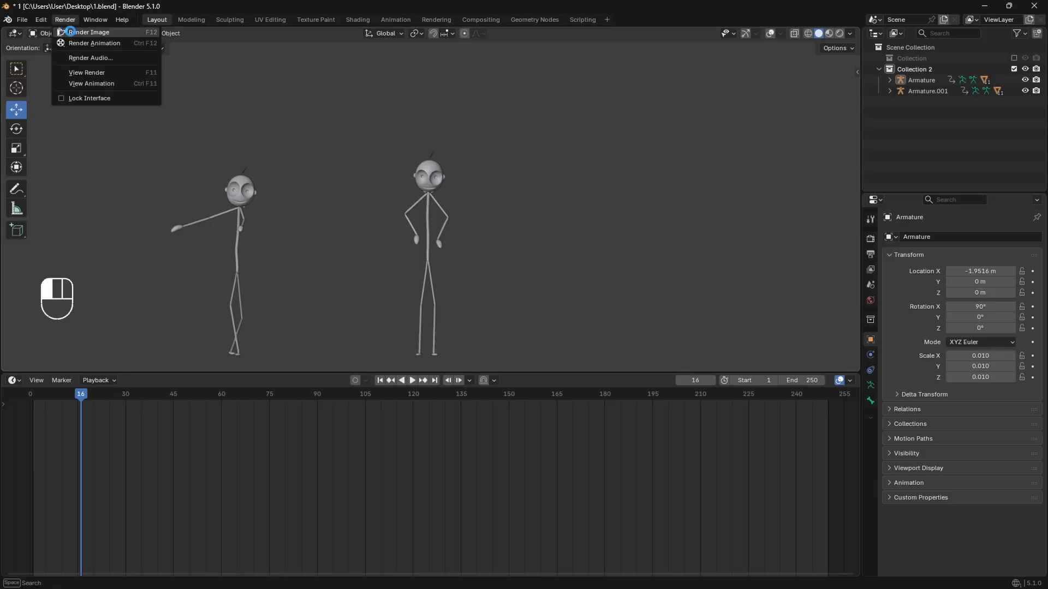
pyautogui.click(70, 32)
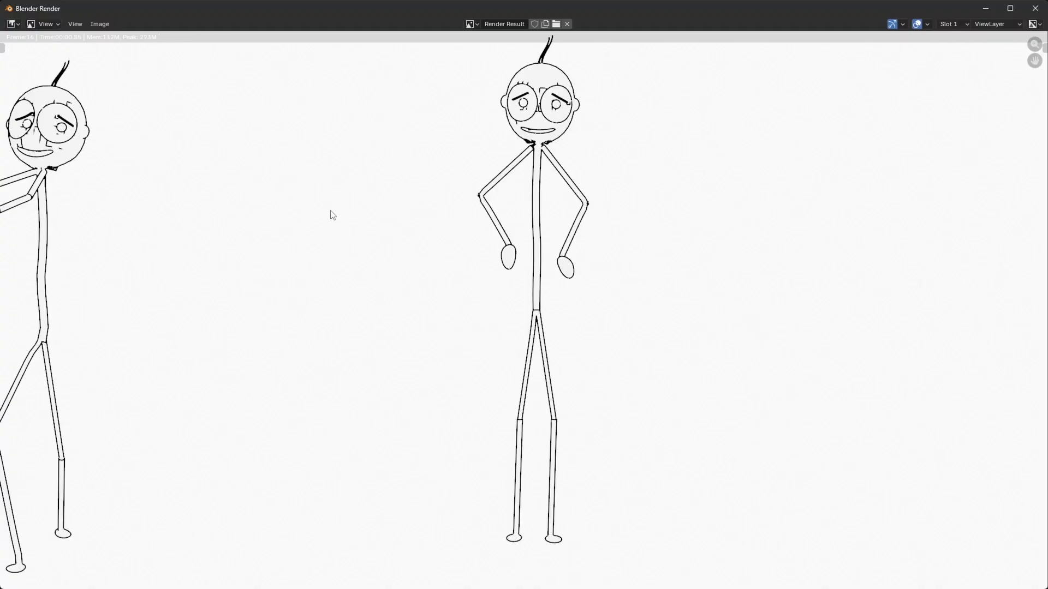
pyautogui.scroll(-2, 333, 214)
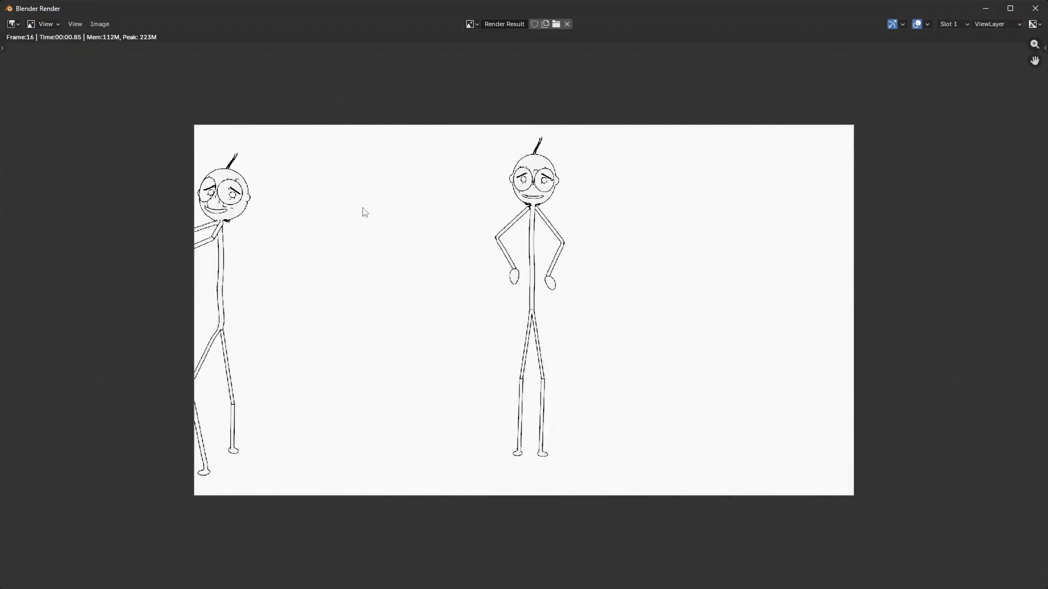